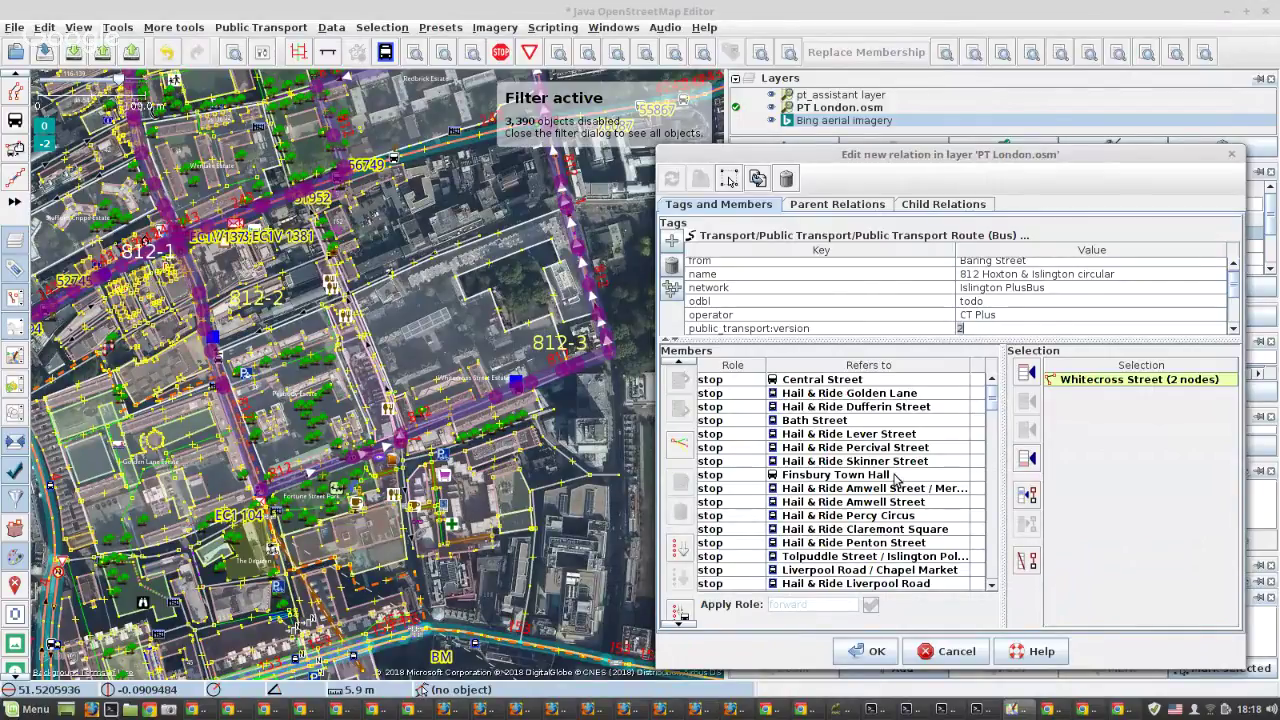
Examine the first stops of the 812 route, checking the map ways around the Central Street and Dufferin Street stops.
mouse_move(895, 480)
mouse_move(806, 386)
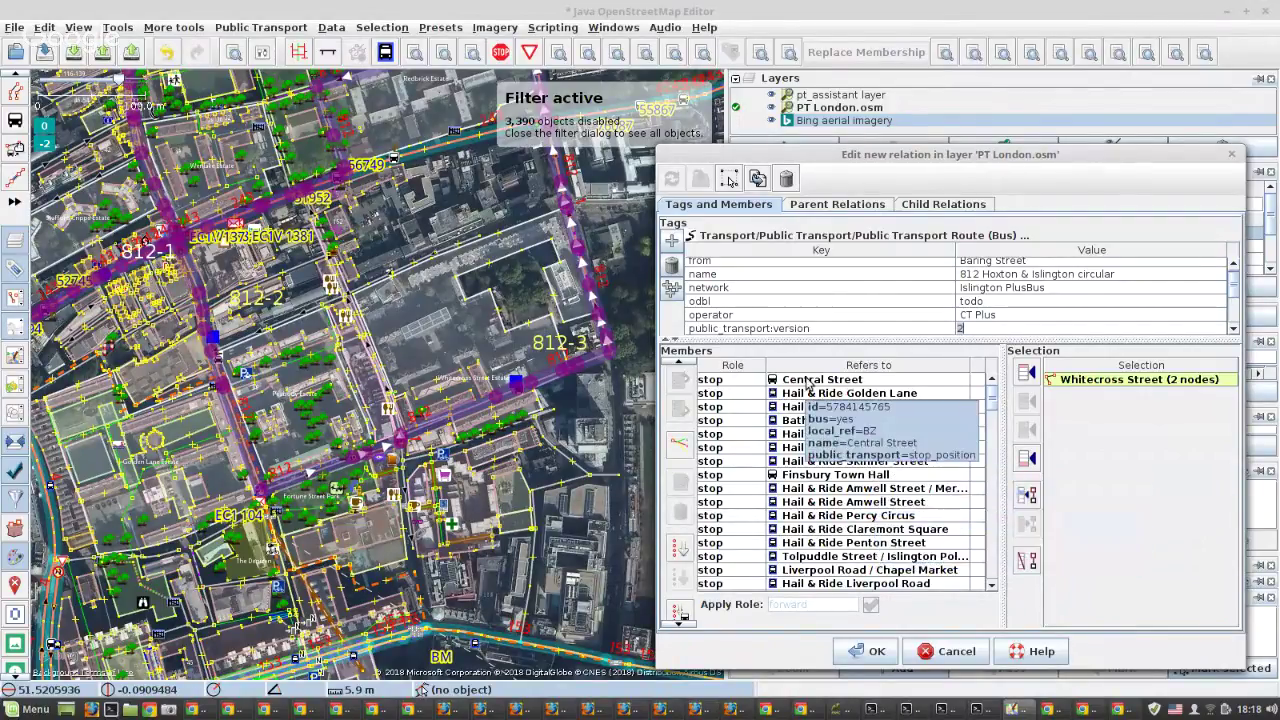
click(517, 391)
scroll(517, 391, up, 3)
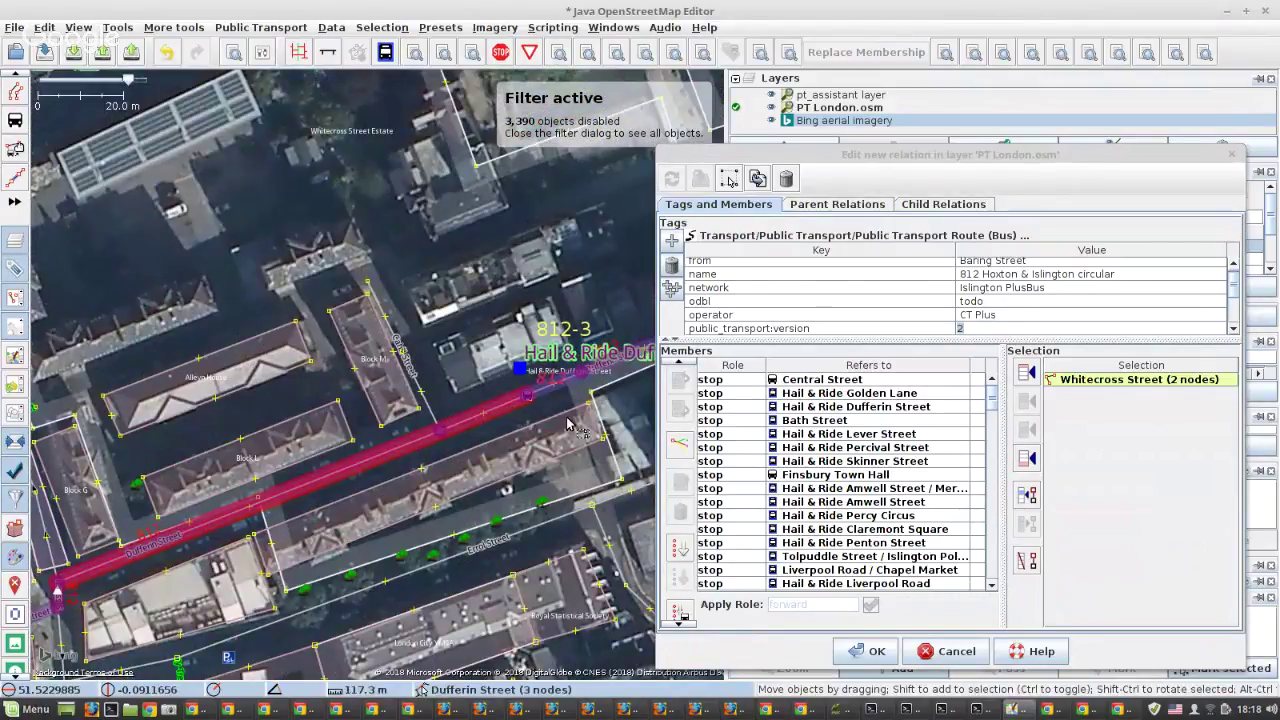
click(567, 424)
scroll(570, 422, down, 3)
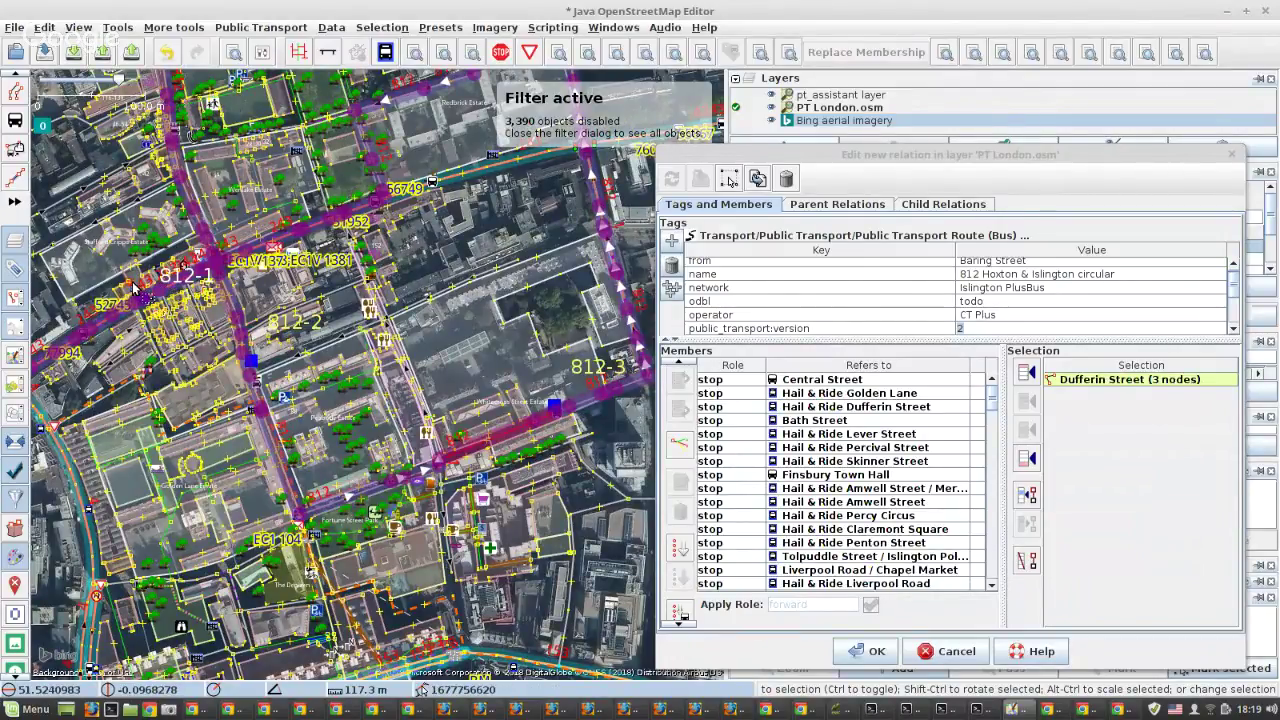
scroll(133, 287, up, 2)
scroll(155, 304, up, 3)
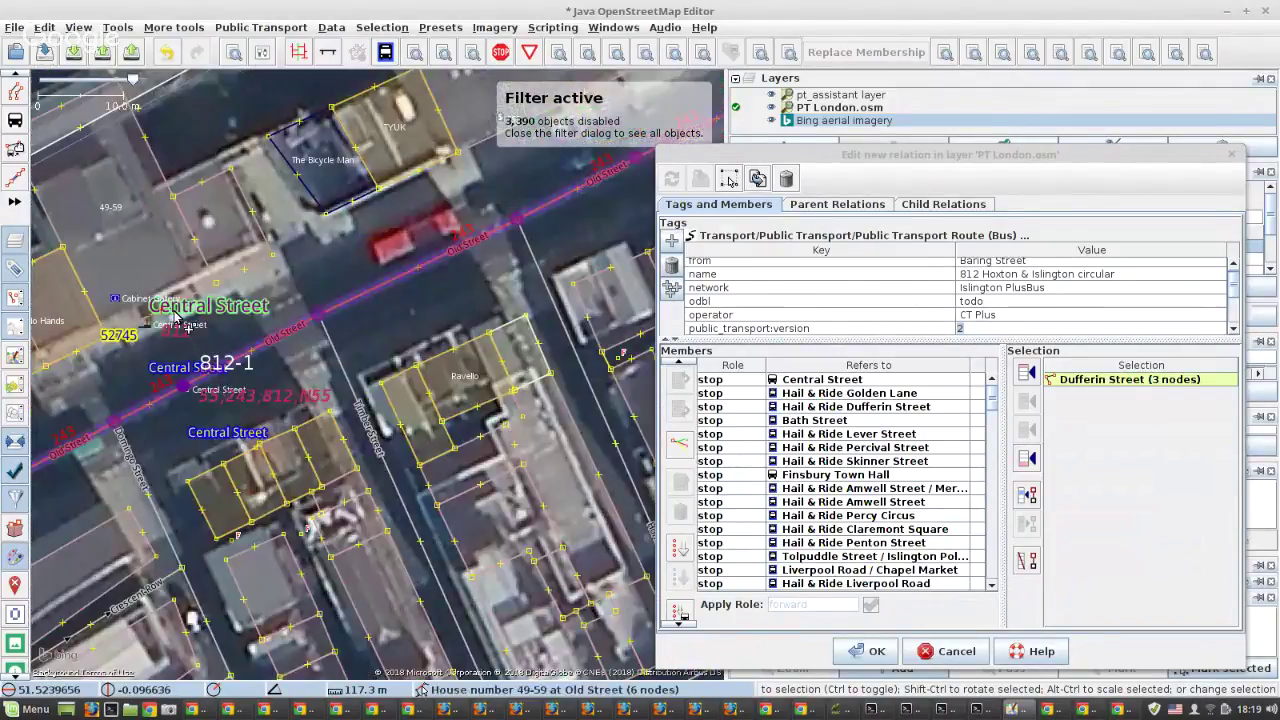
scroll(175, 315, up, 3)
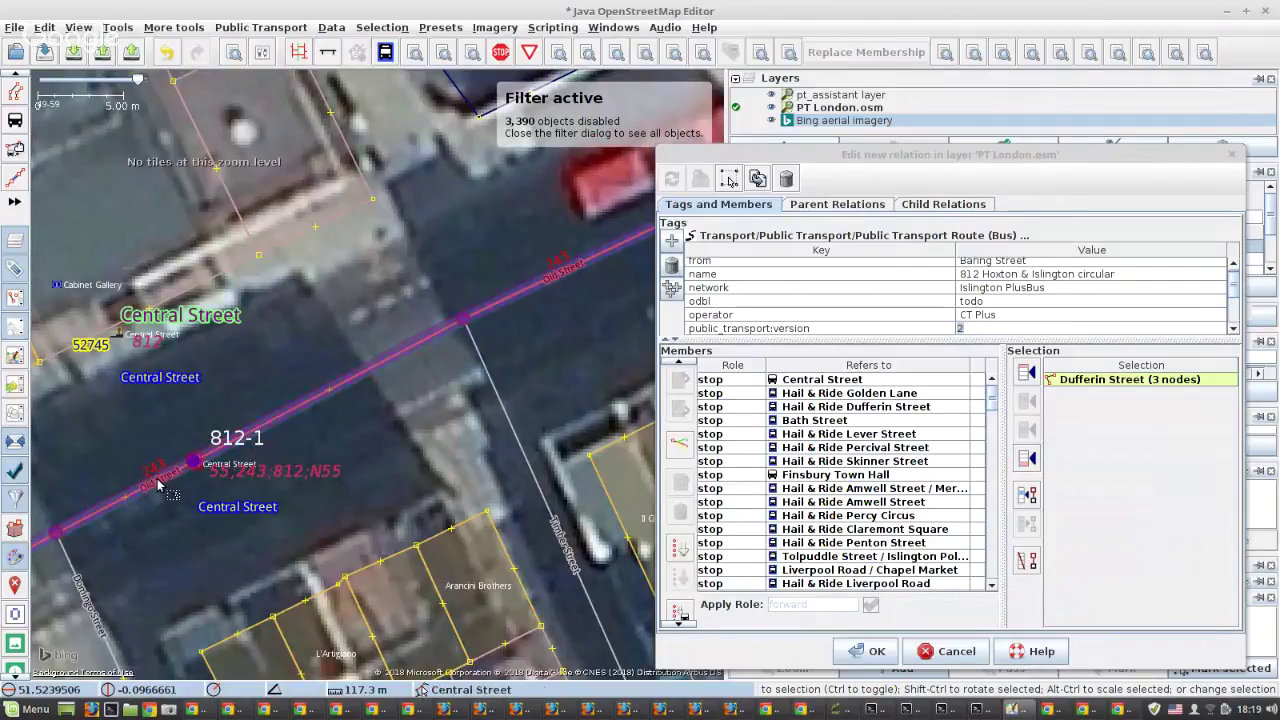
click(335, 450)
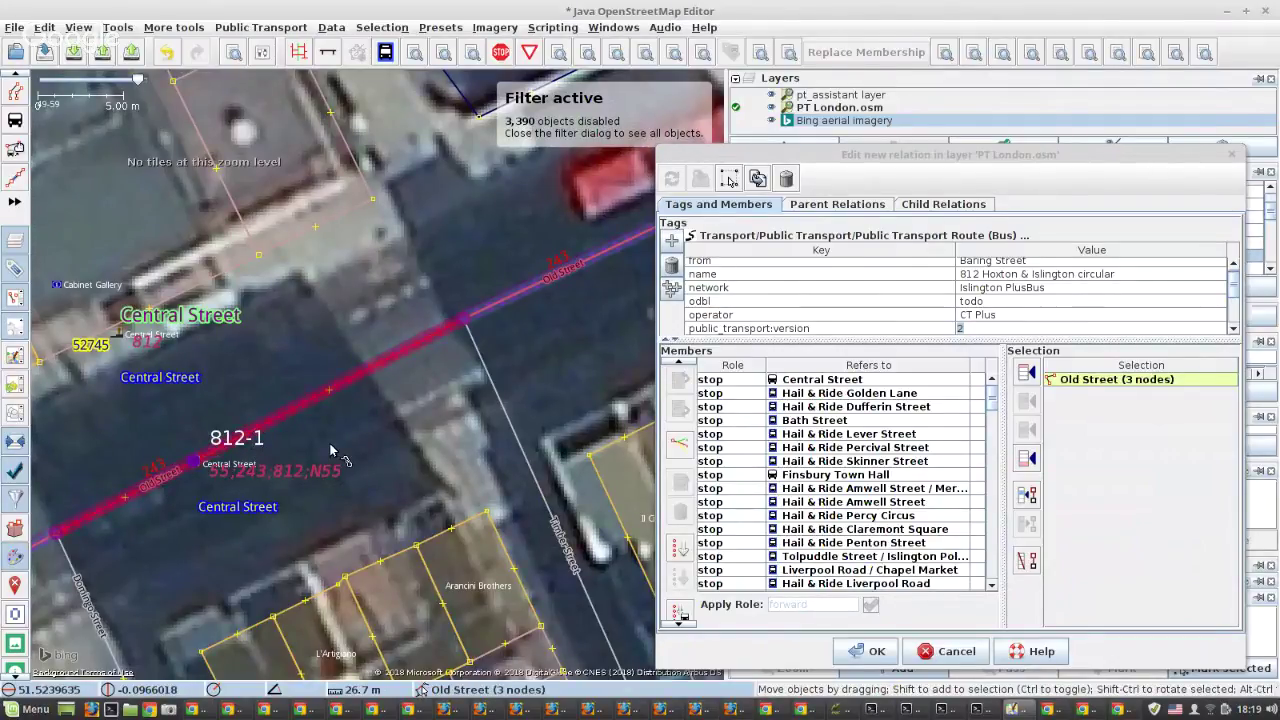
scroll(335, 450, down, 3)
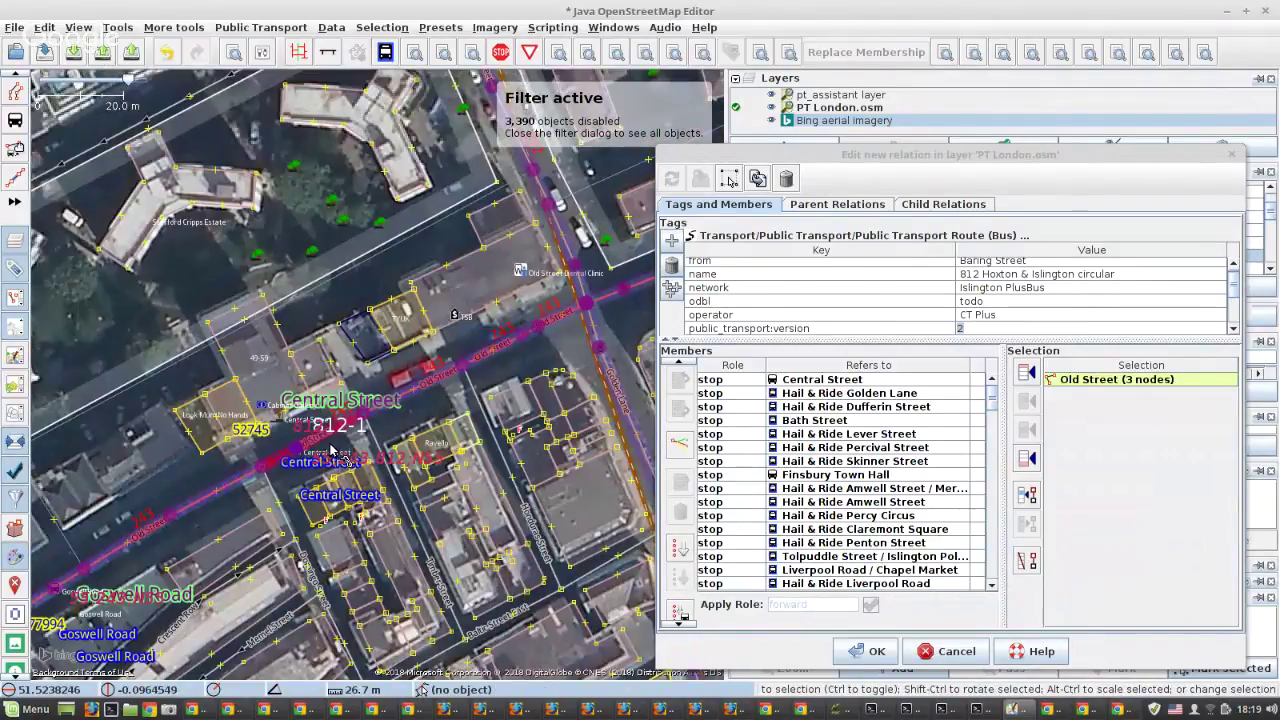
scroll(247, 487, up, 1)
Select both the six-node Old Street way beyond Domingo Street and the St John Street way just south of Percival Street.
click(240, 477)
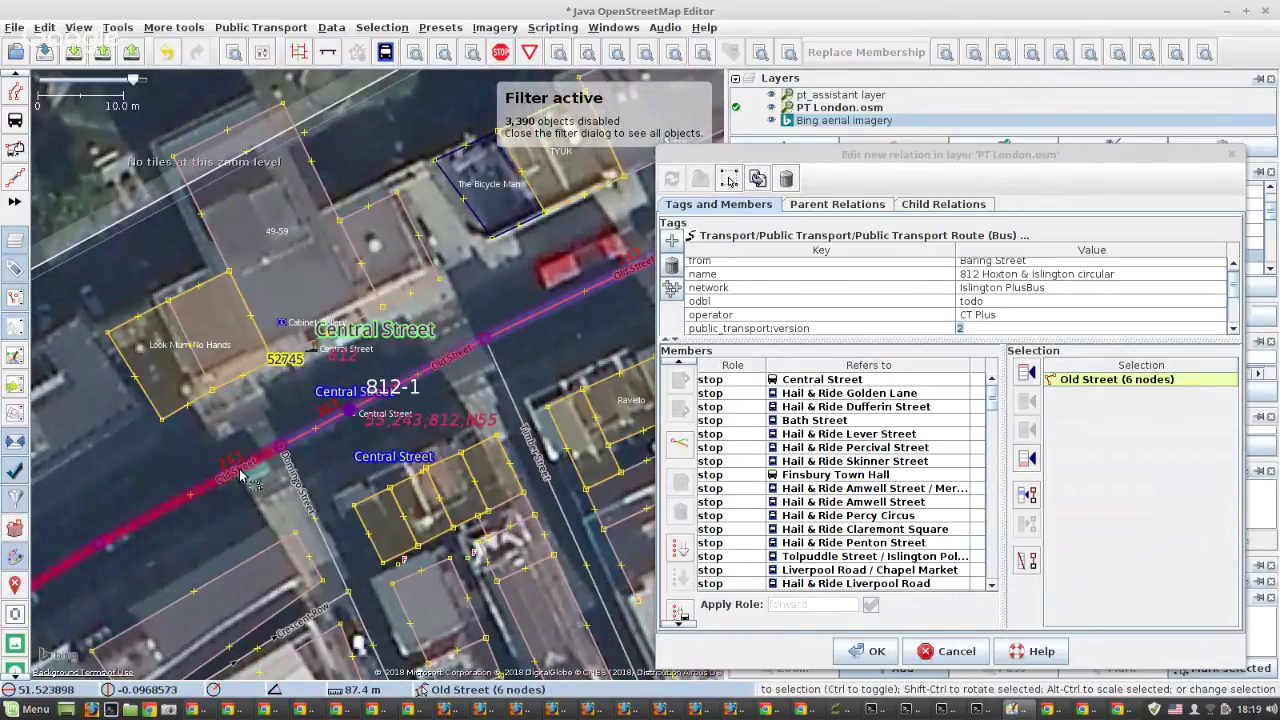
scroll(240, 477, down, 1)
scroll(240, 477, down, 2)
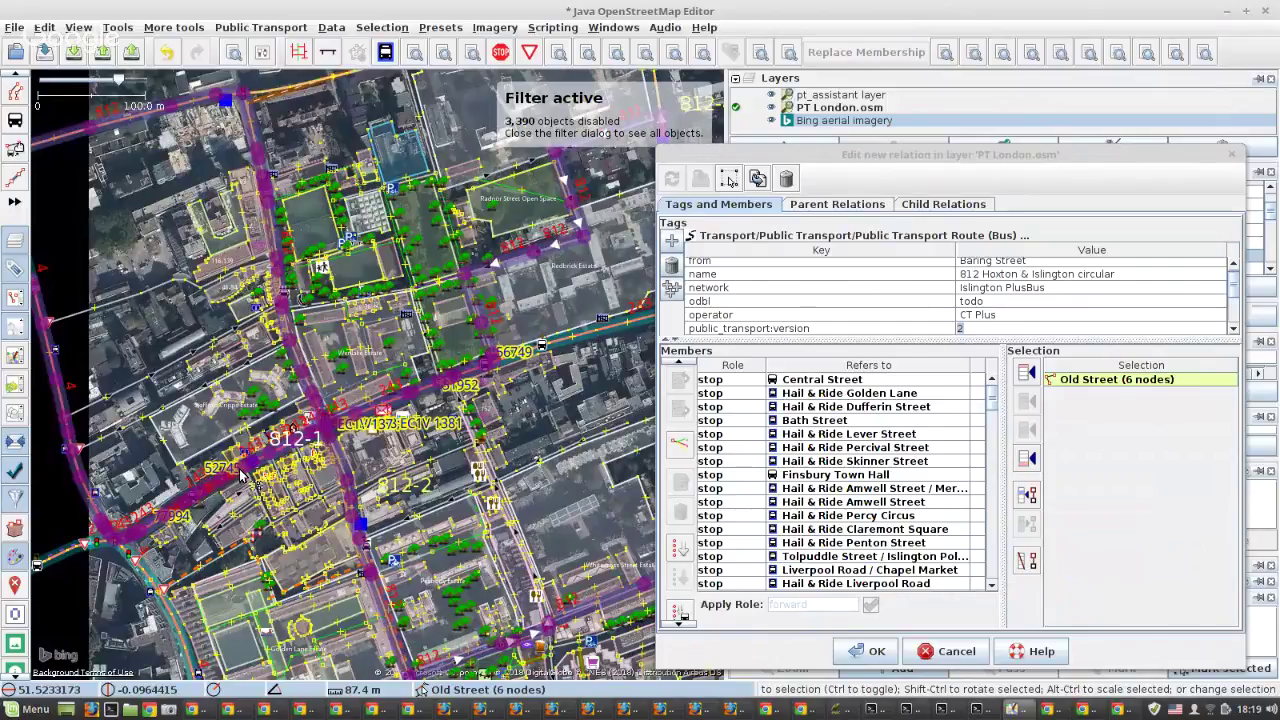
drag(240, 476, 404, 551)
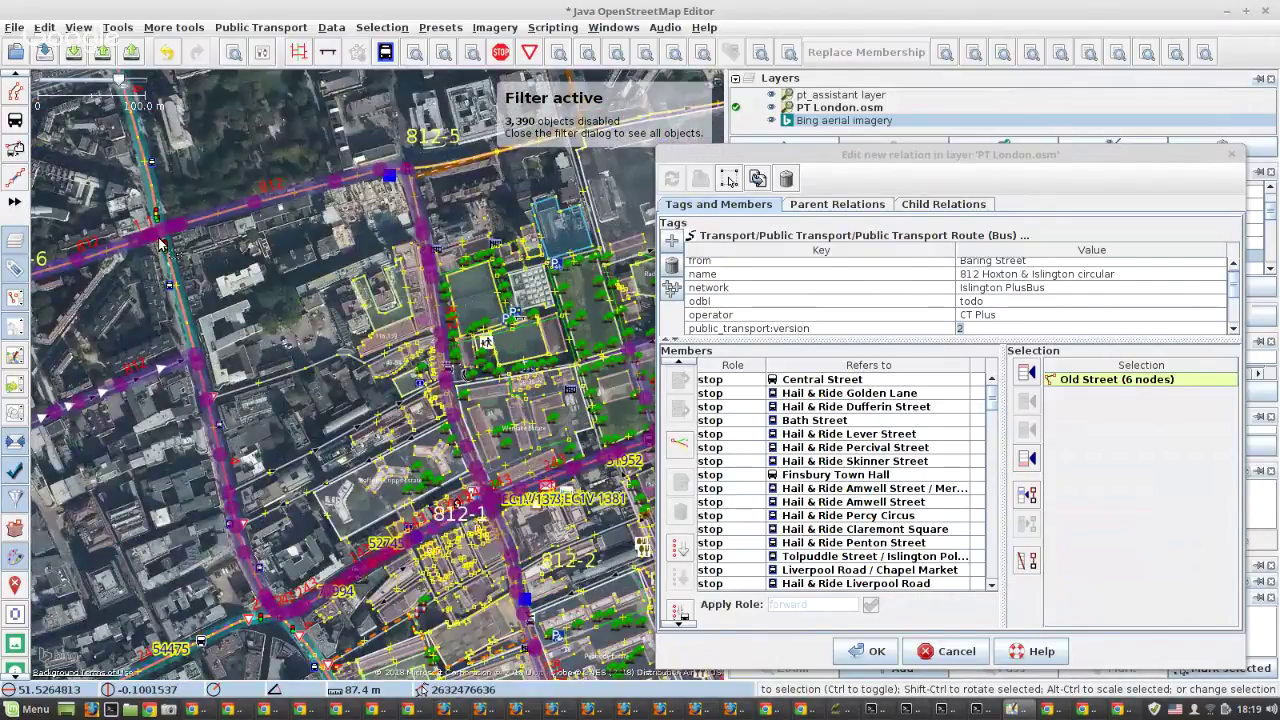
scroll(480, 385, up, 3)
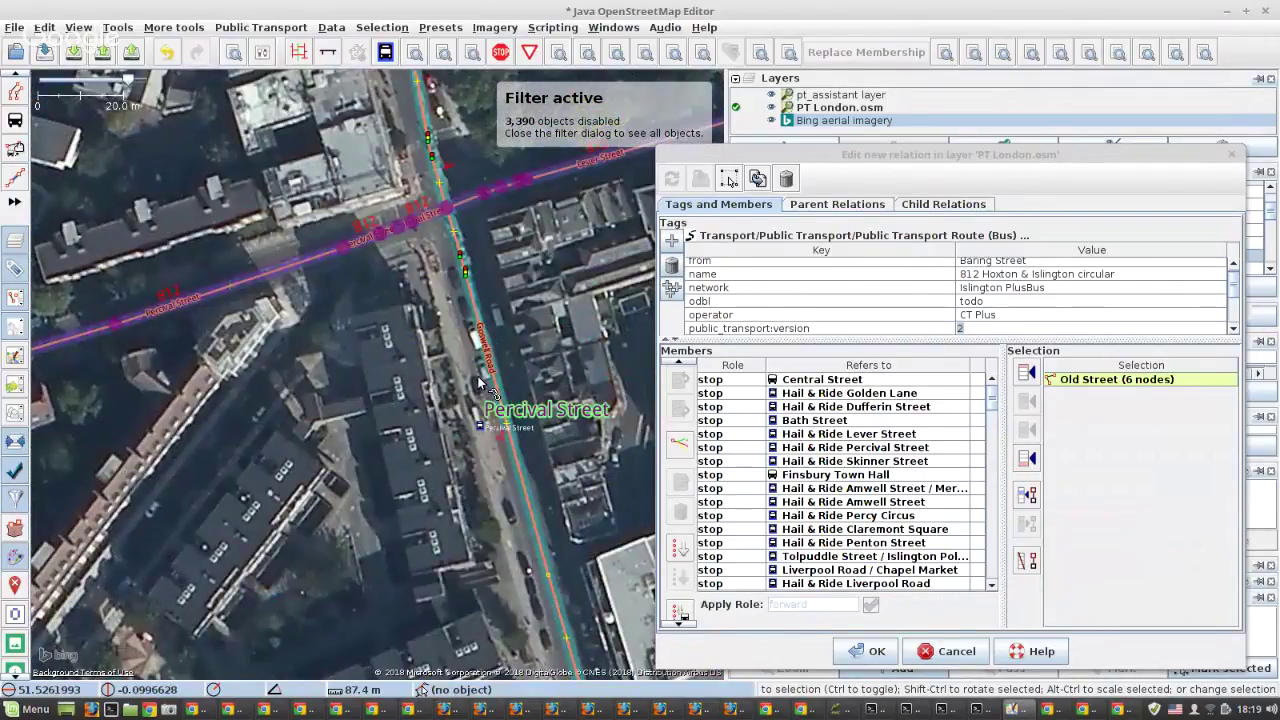
scroll(480, 385, down, 3)
scroll(205, 445, up, 3)
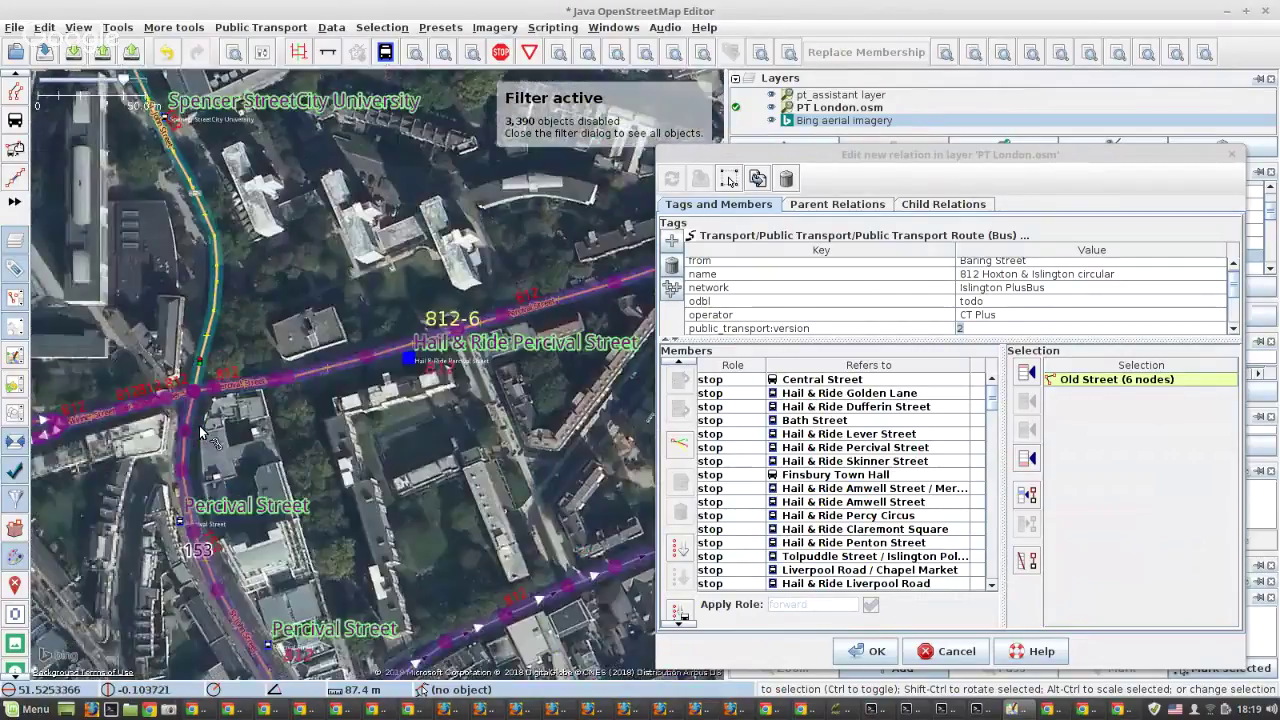
shift+click(285, 405)
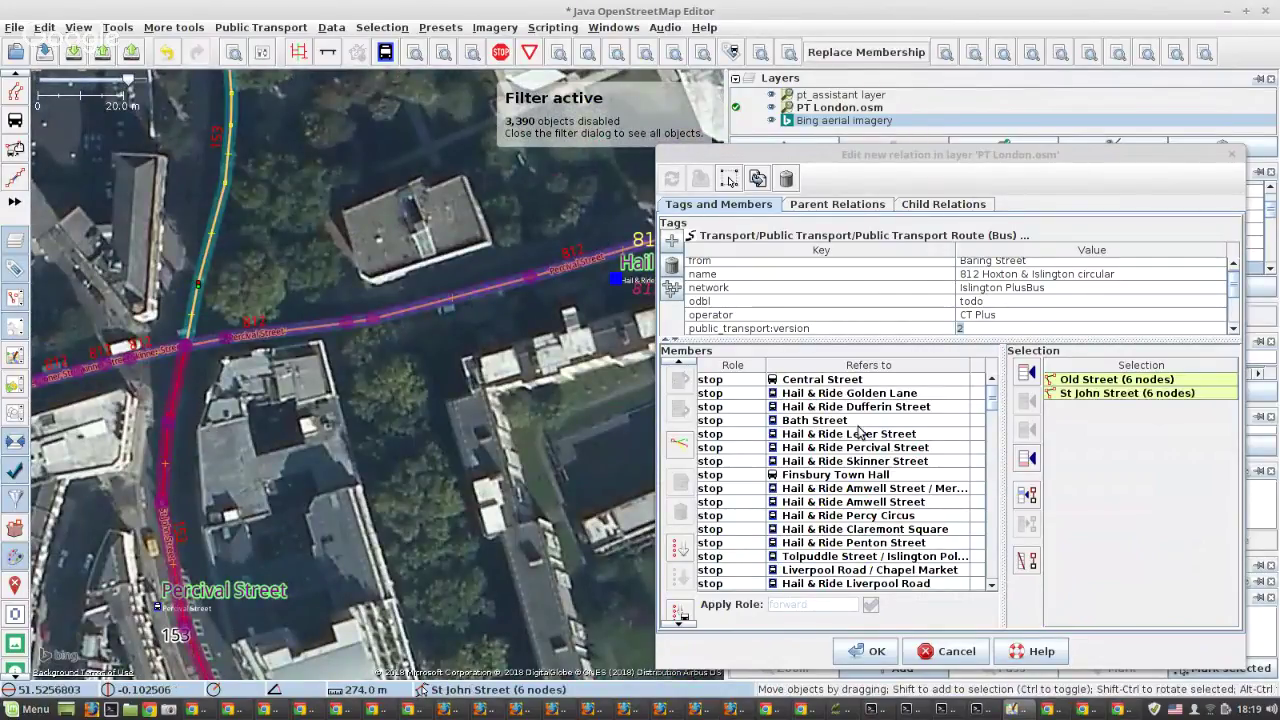
Remove the consecutive members from St John Street through the six-node Old Street way from the route relation and apply the change.
scroll(857, 428, down, 2)
scroll(872, 481, down, 10)
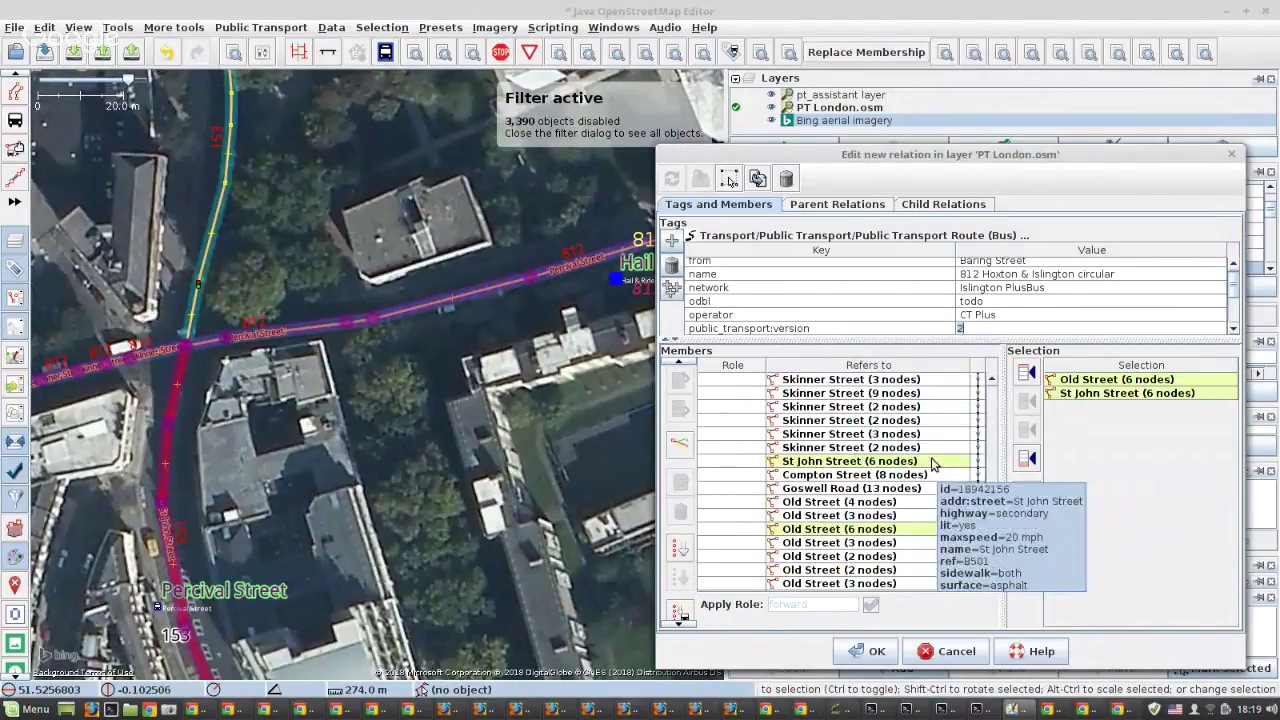
click(938, 465)
shift+click(805, 532)
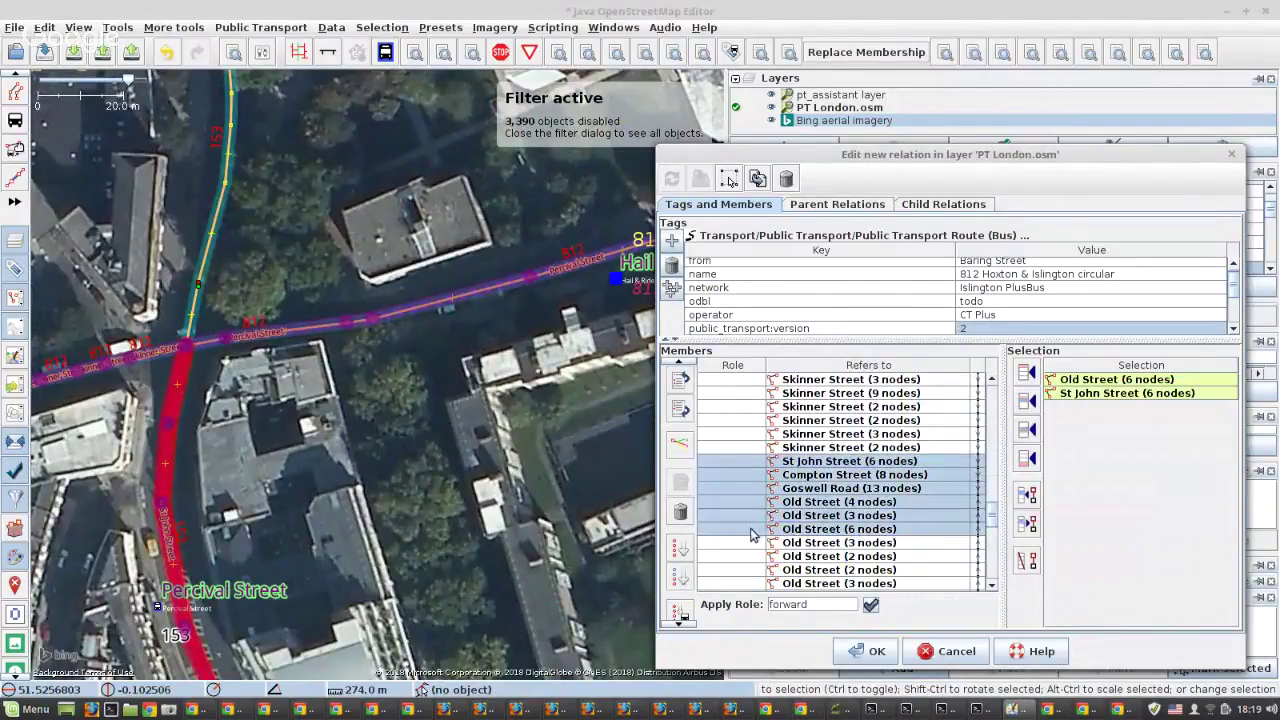
click(680, 511)
click(700, 178)
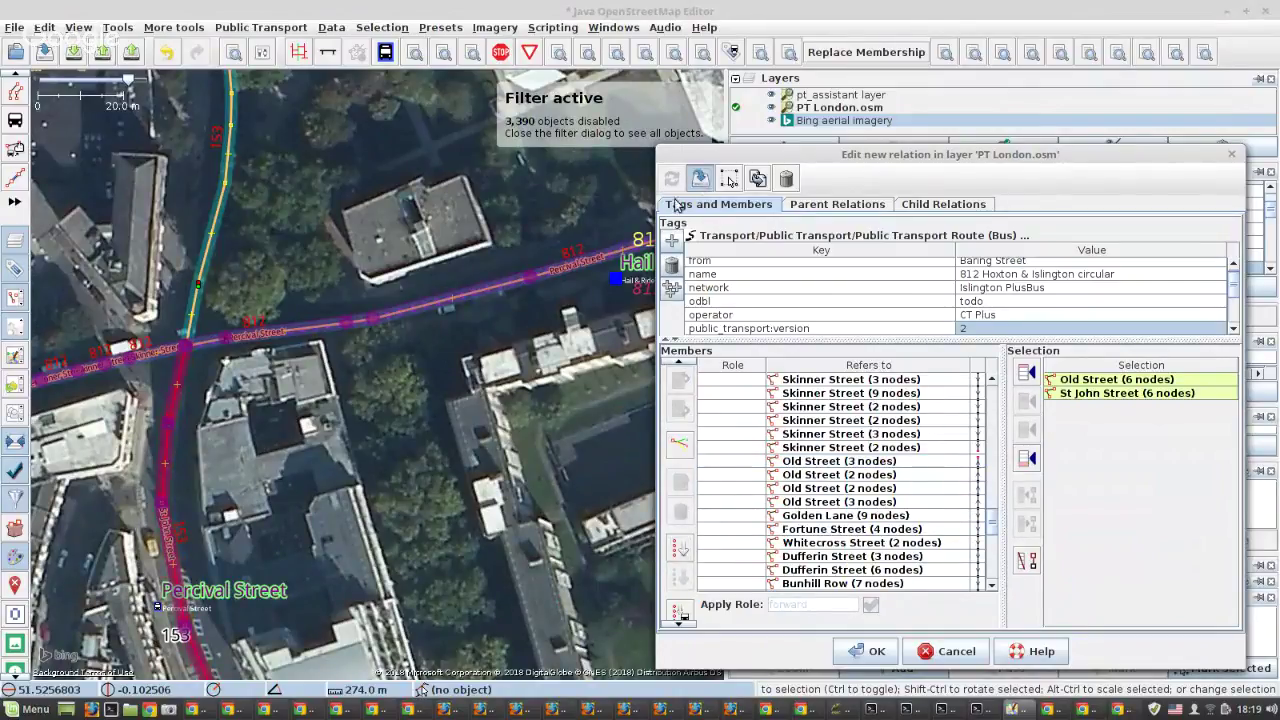
Select the three-node Old Street way at the Central Street stop on the map.
scroll(212, 355, down, 5)
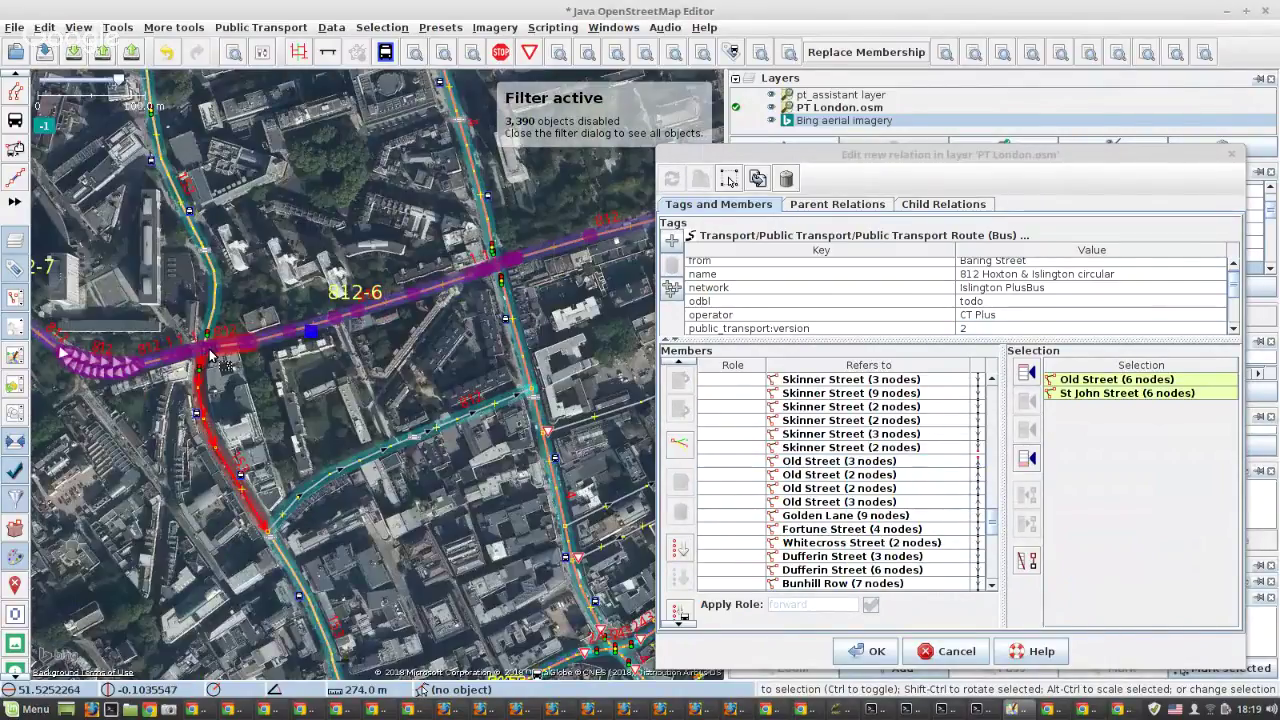
scroll(212, 355, down, 2)
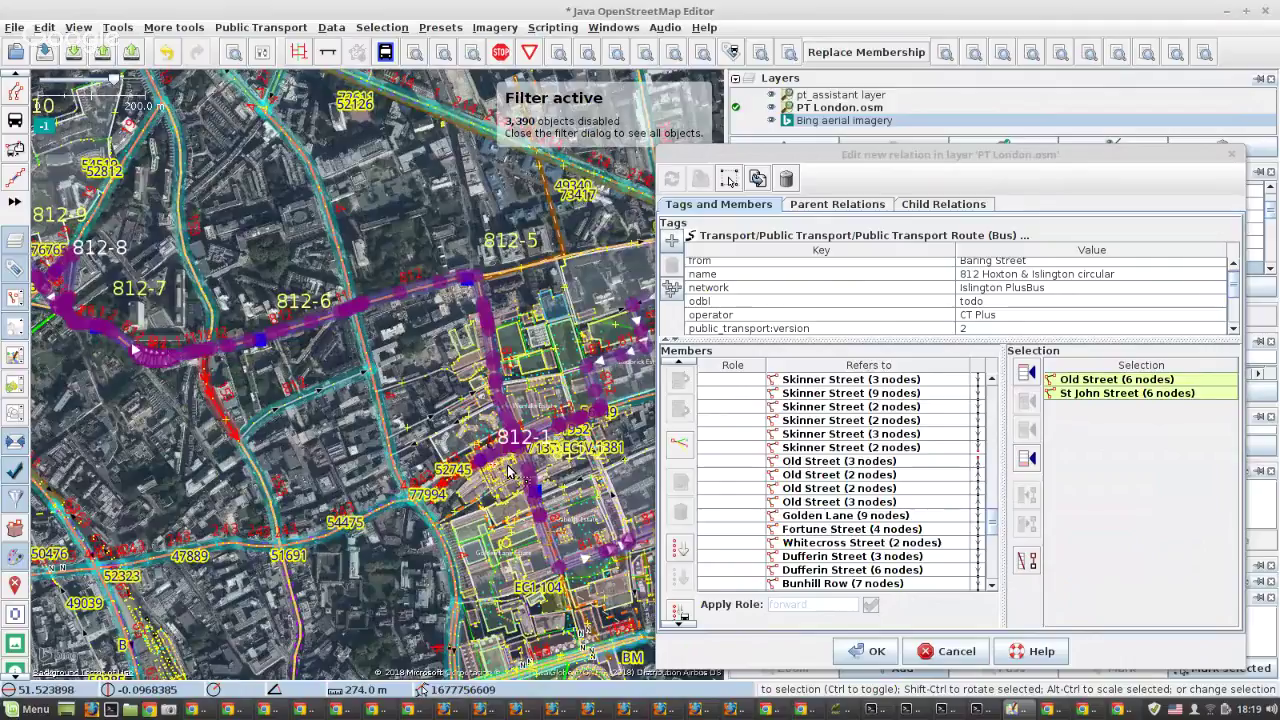
scroll(508, 470, up, 5)
scroll(255, 297, up, 5)
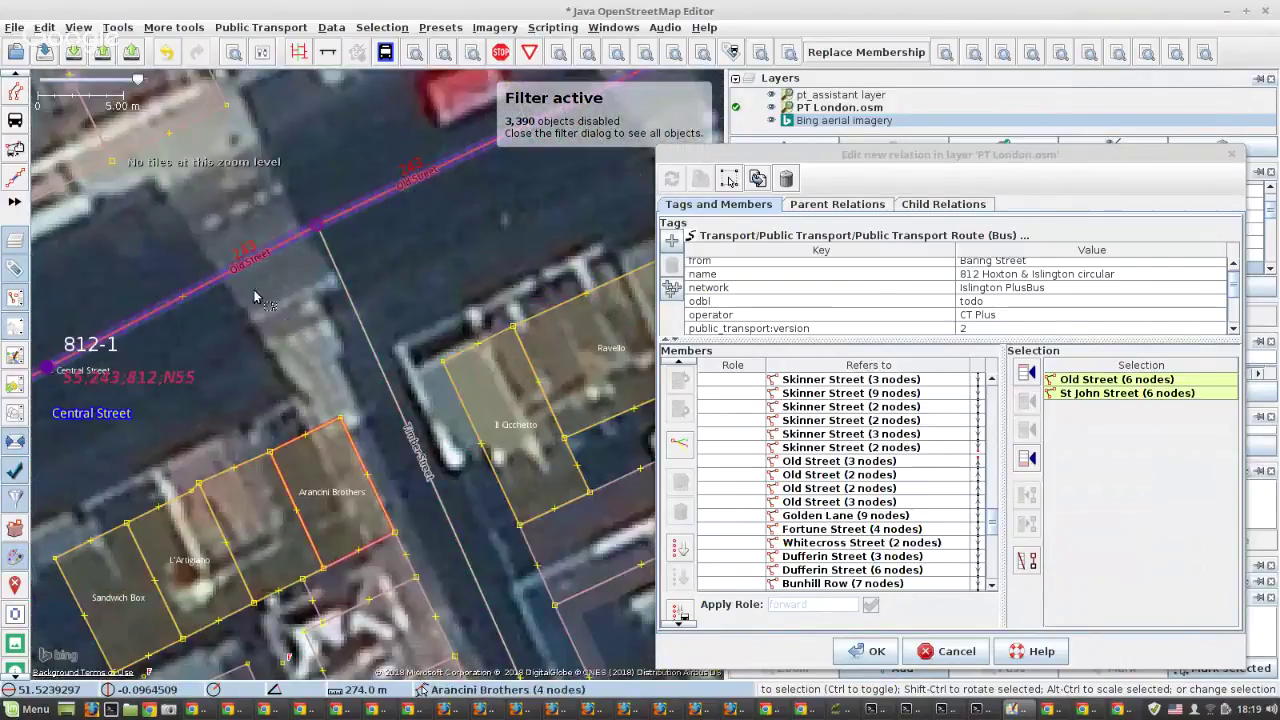
click(215, 288)
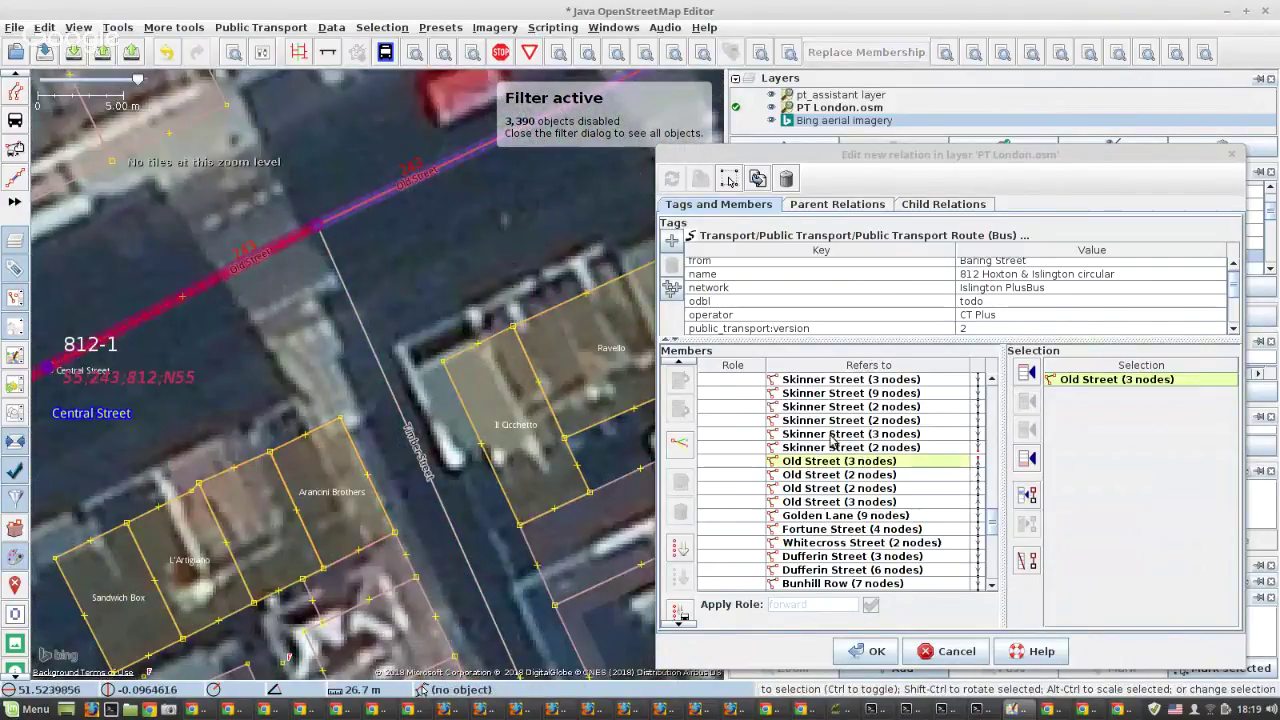
Reverse the member ways from the first Bridport Place entry through Old Street (3 nodes), sort them, and apply the new order.
click(913, 465)
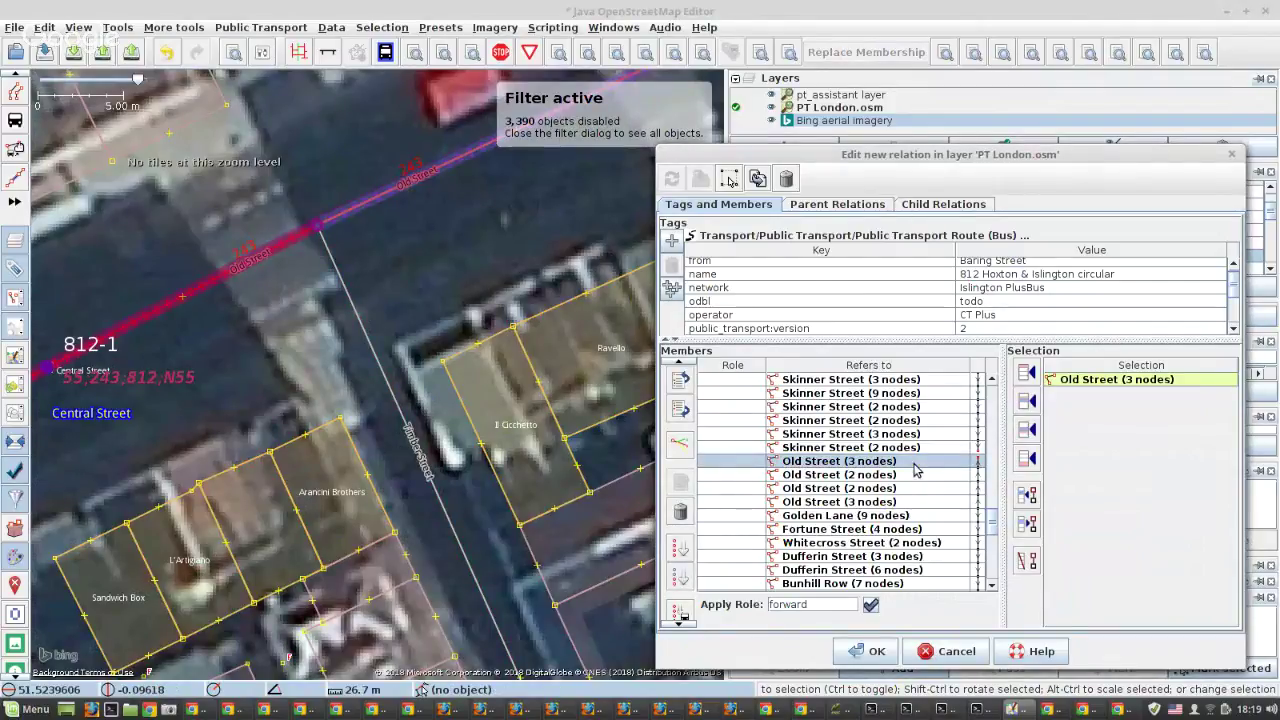
scroll(913, 470, up, 15)
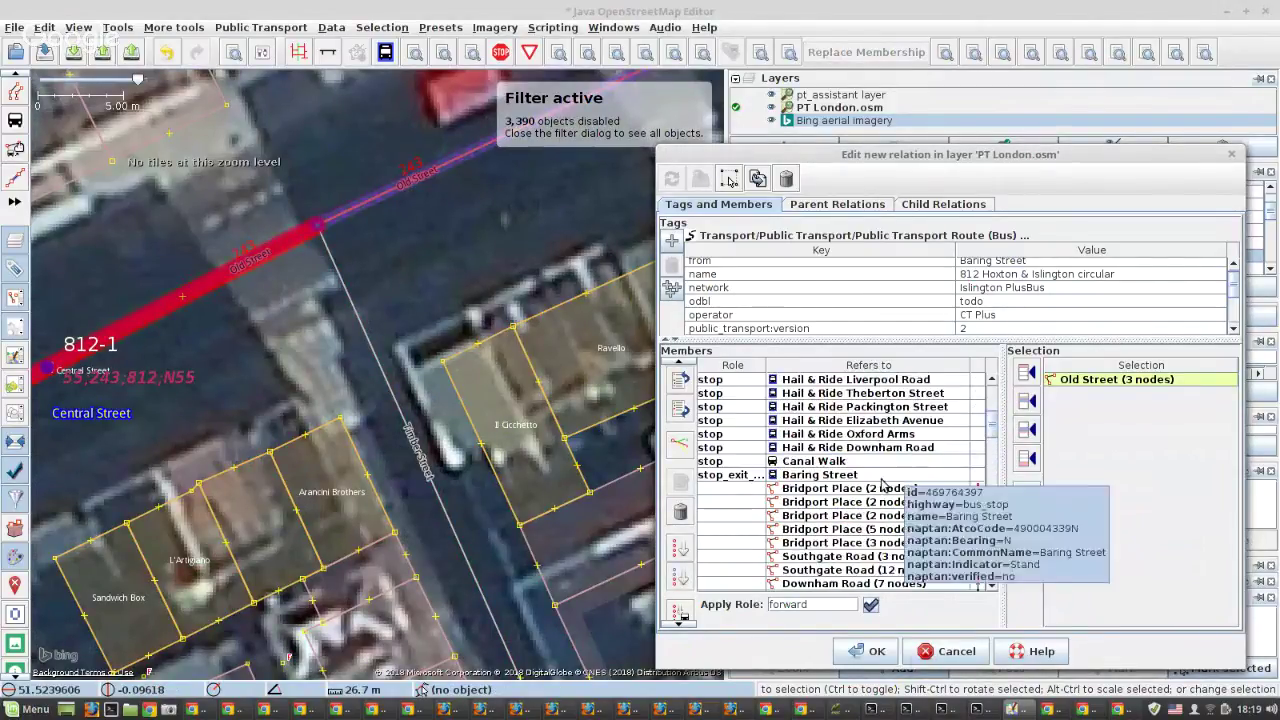
shift+click(820, 490)
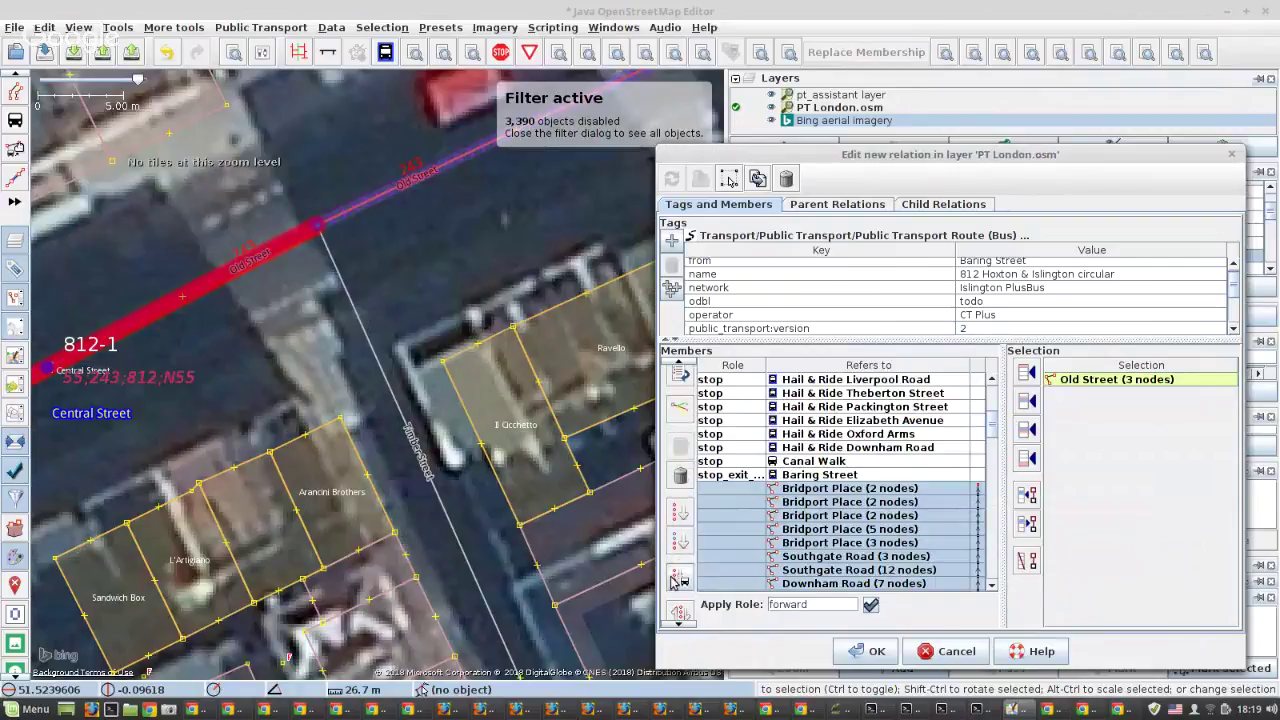
click(684, 594)
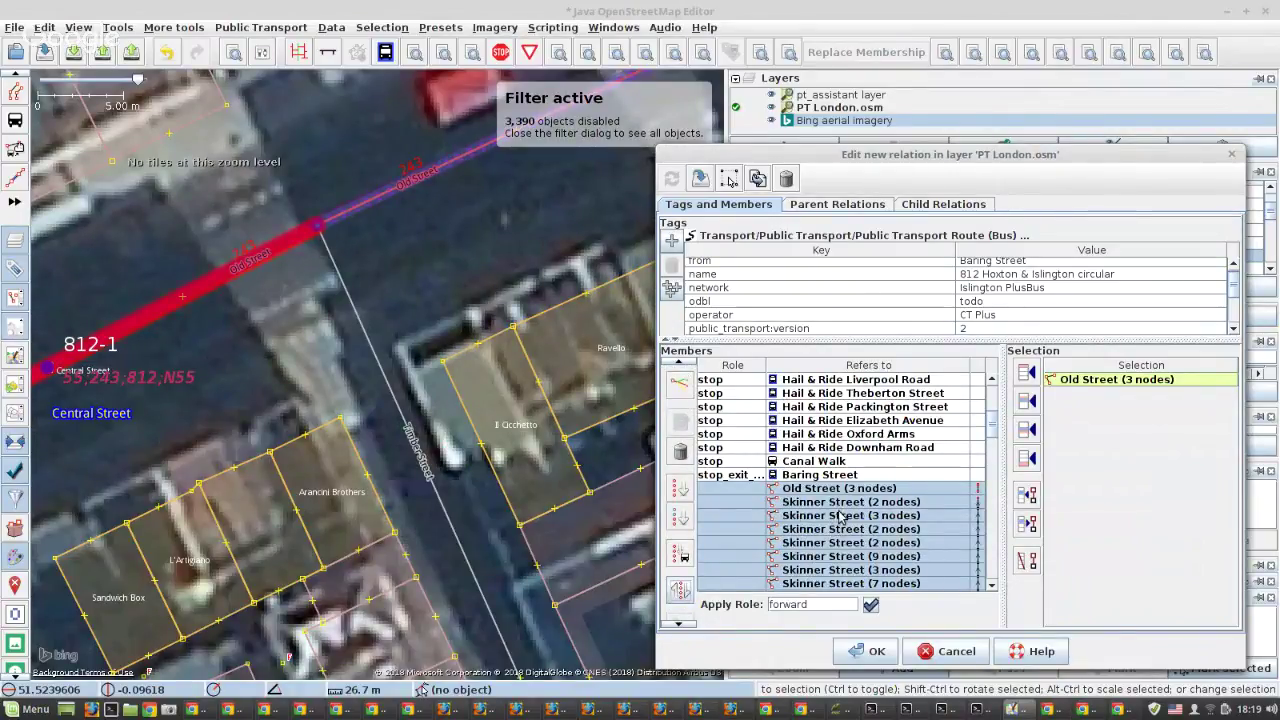
click(684, 520)
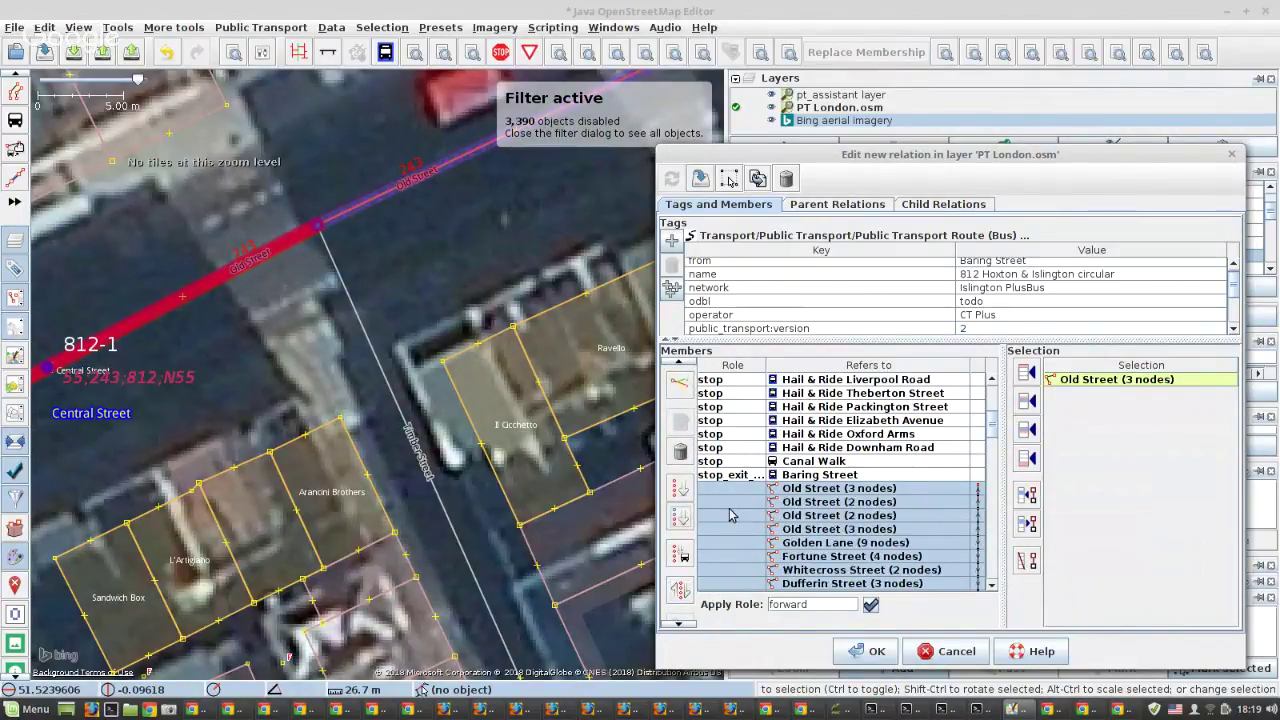
click(875, 490)
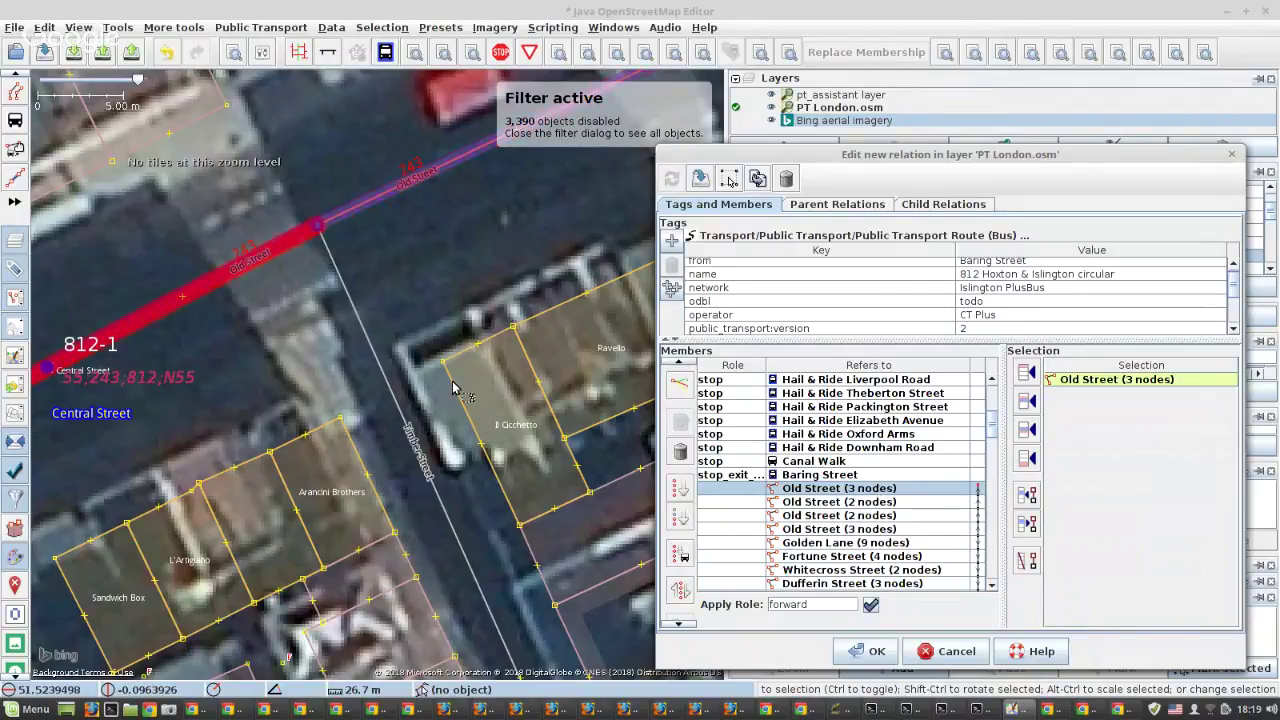
scroll(325, 379, down, 3)
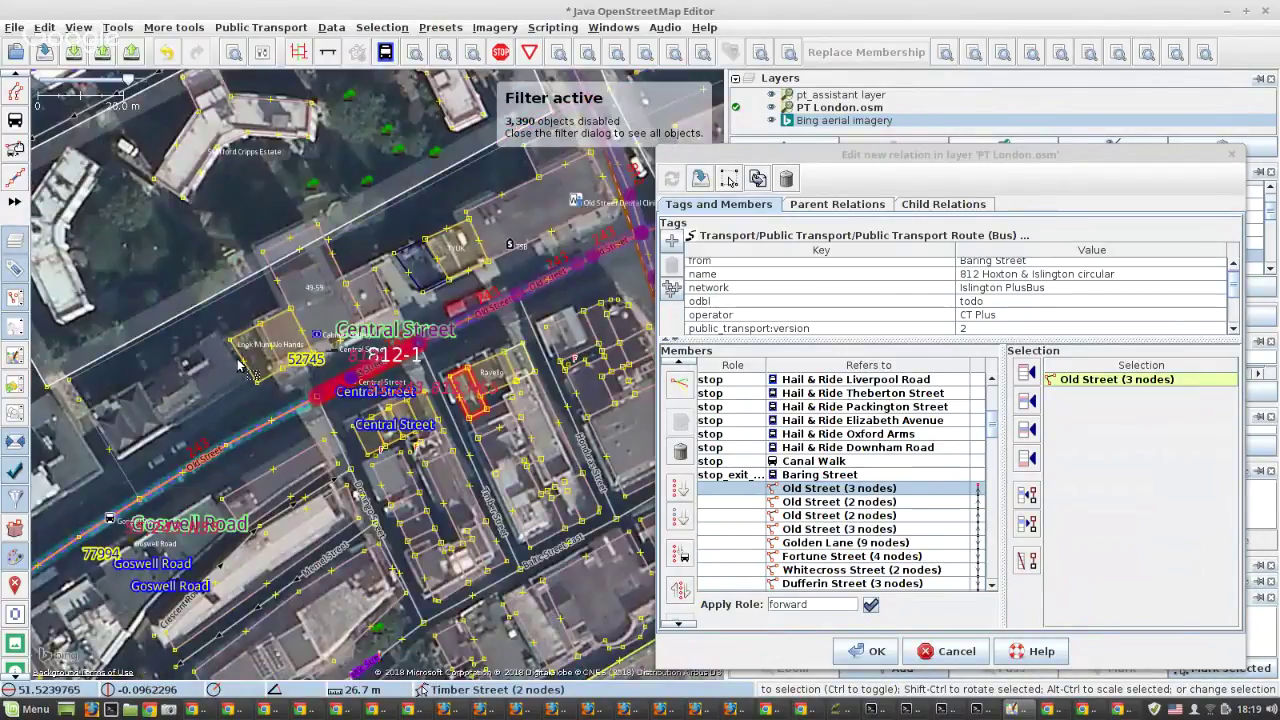
click(700, 179)
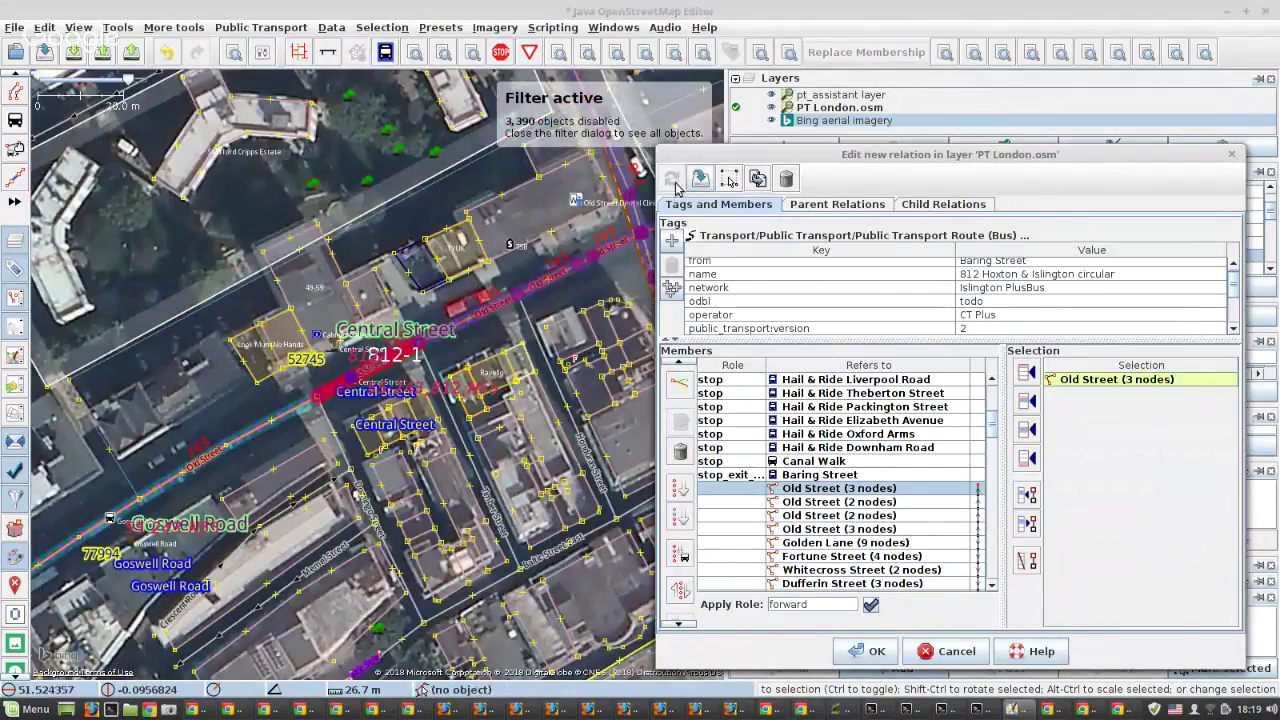
Split the Old Street way at the Central Street stop position node with the public transport stop tool.
click(333, 391)
scroll(333, 391, up, 2)
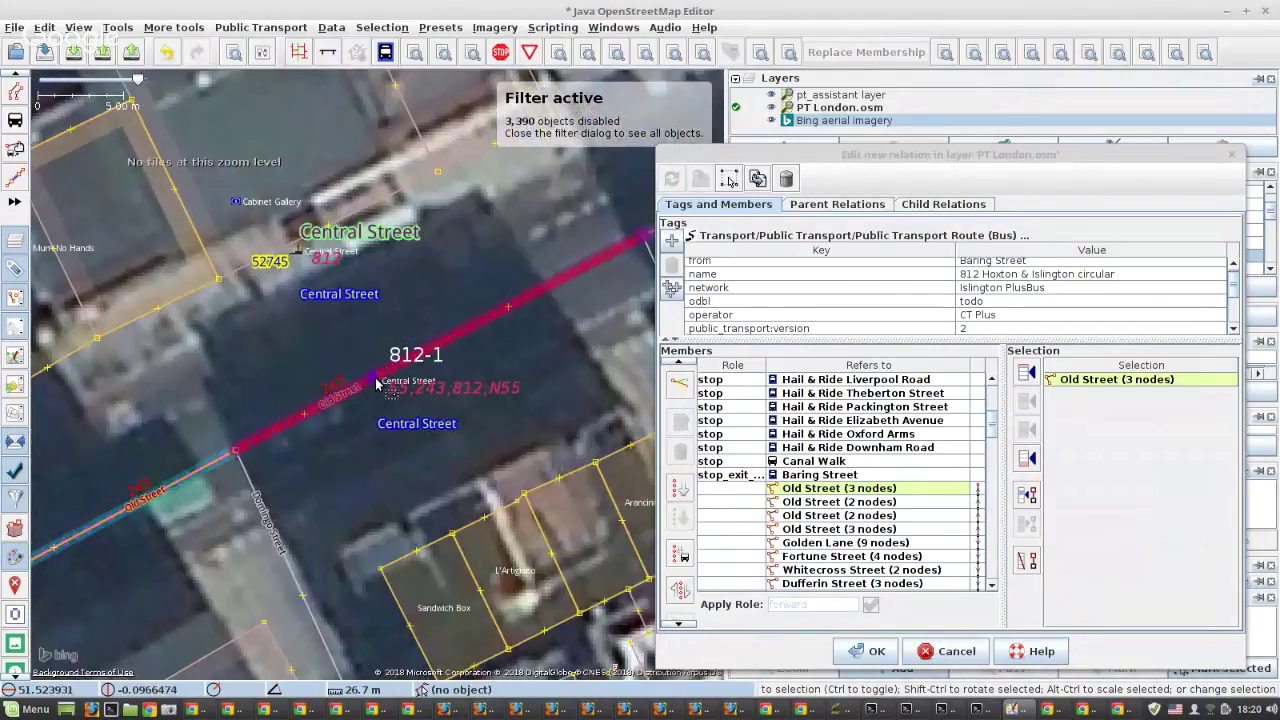
scroll(372, 370, up, 1)
click(15, 120)
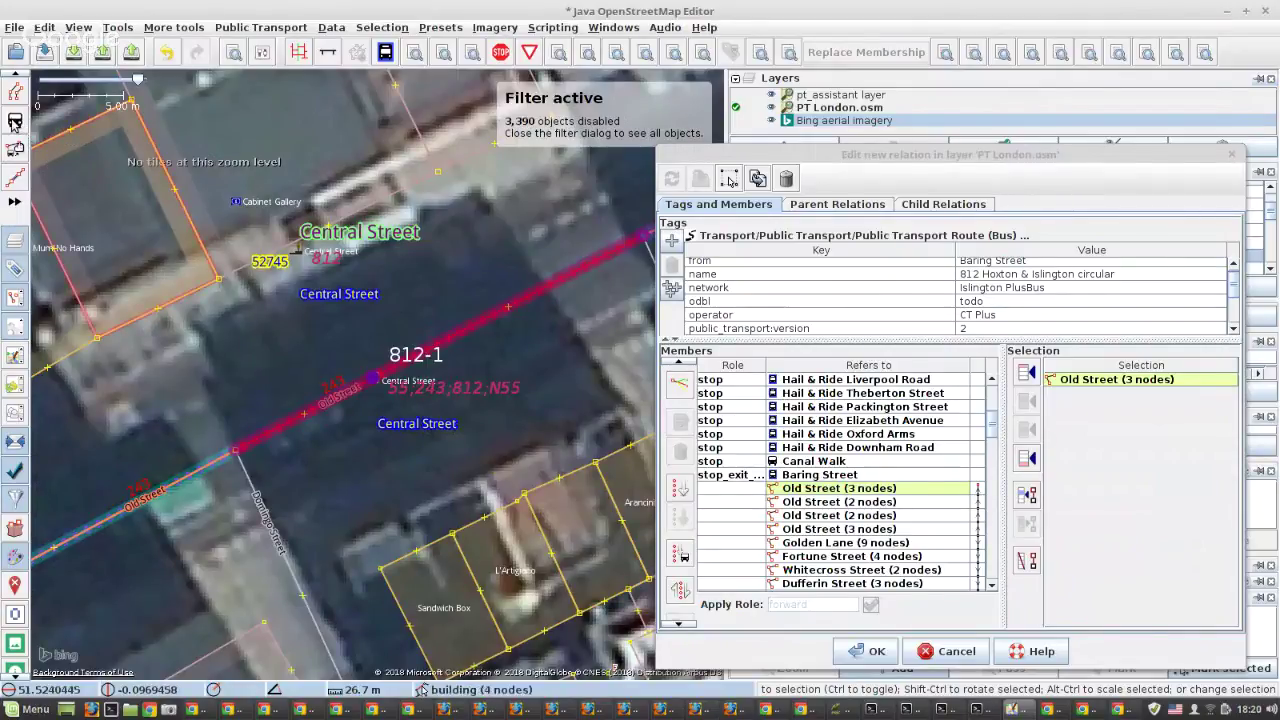
click(372, 380)
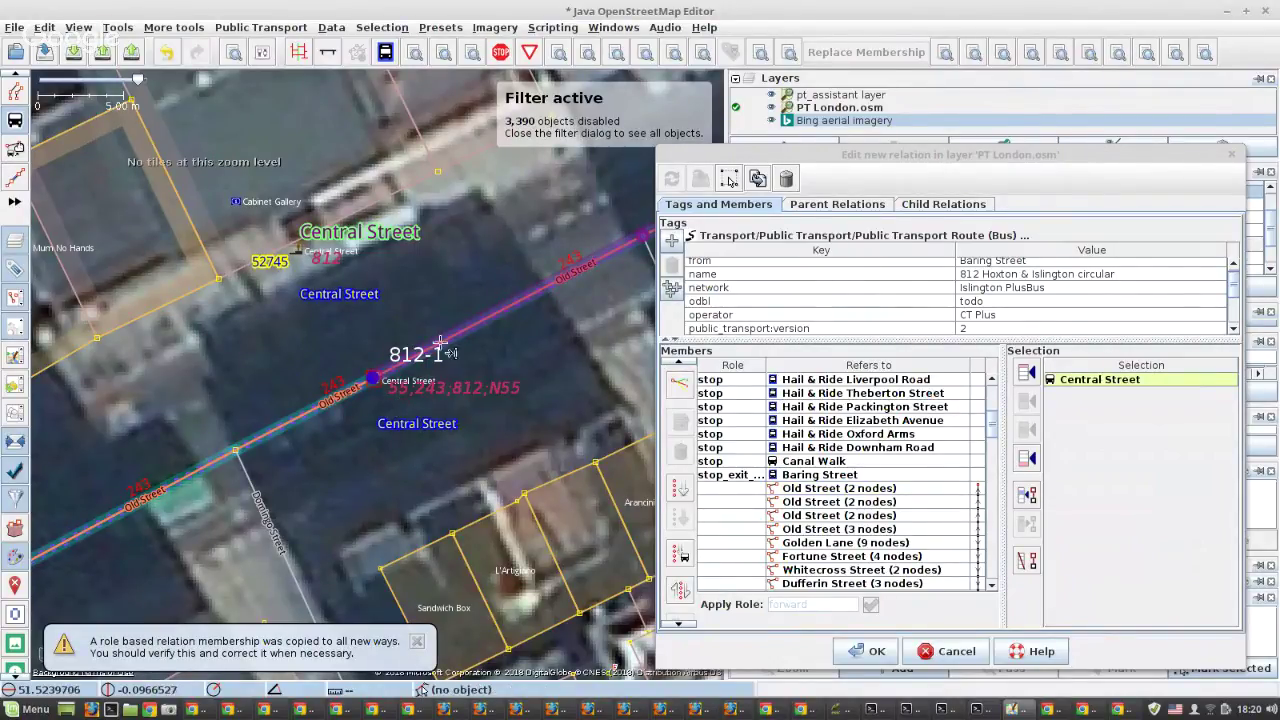
Add the roadside Central Street bus stop as a platform member at the start of the relation and apply the change.
click(943, 489)
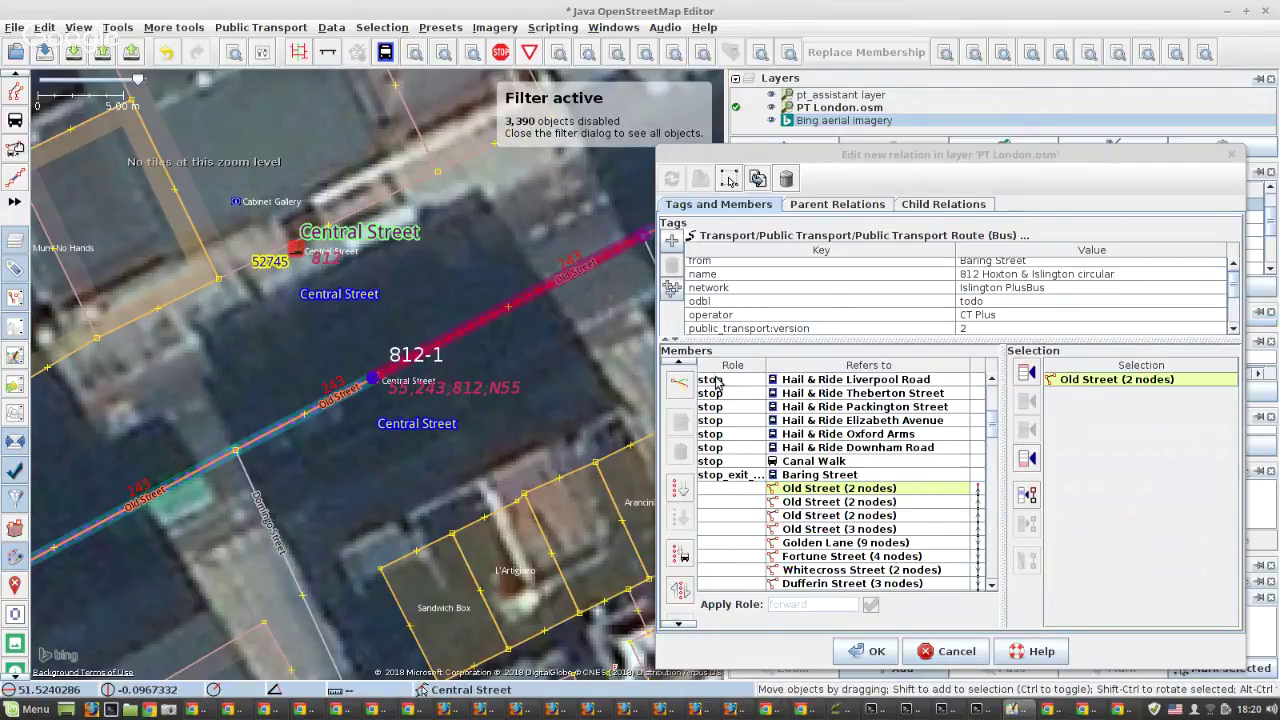
click(1030, 376)
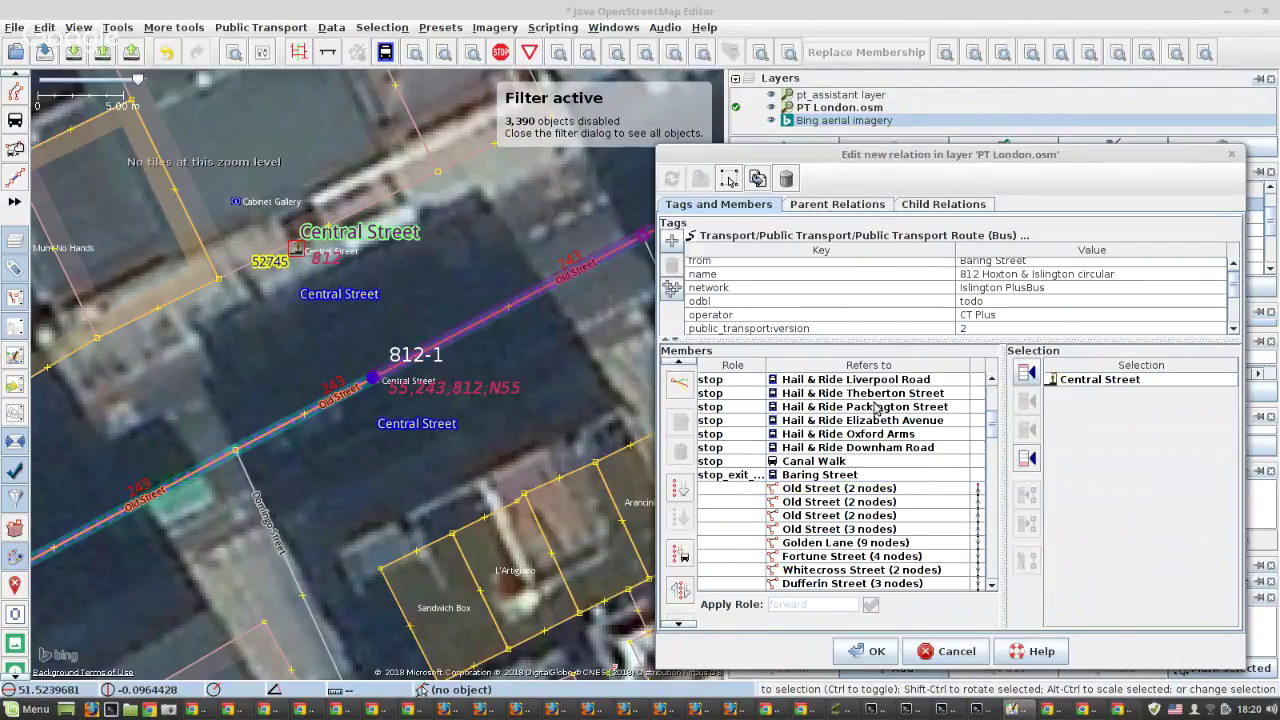
scroll(848, 412, up, 5)
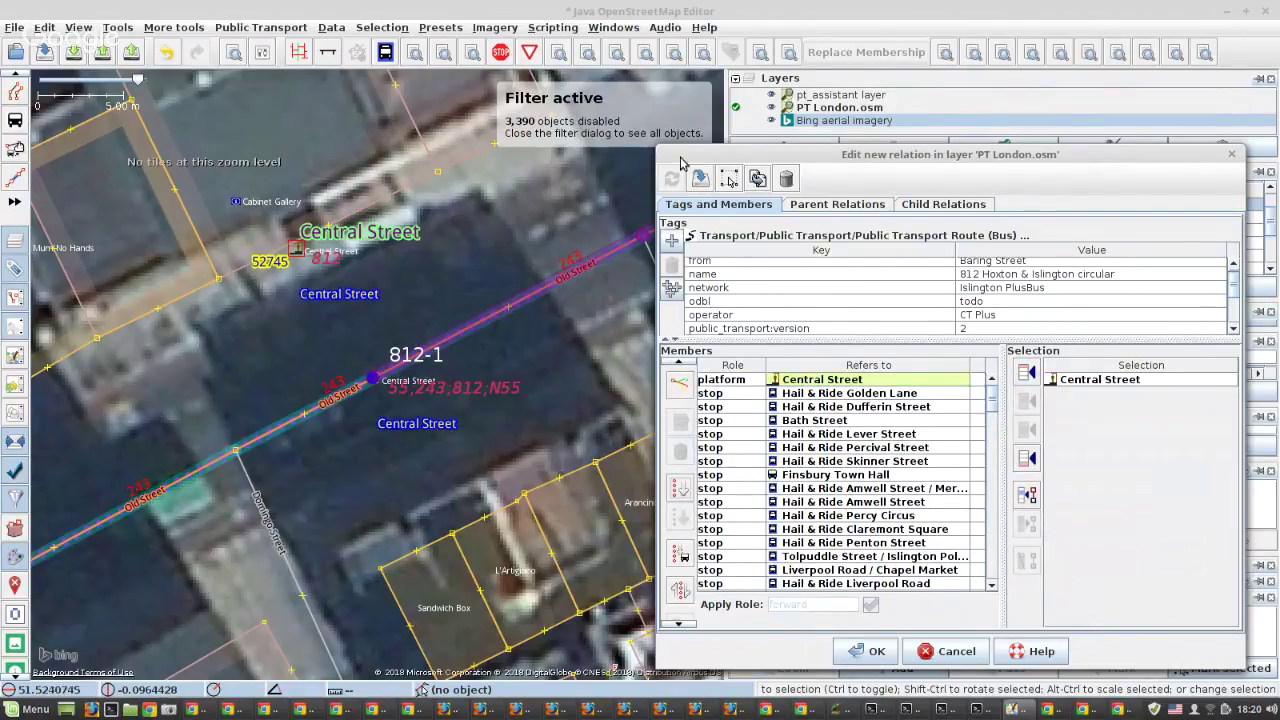
click(700, 179)
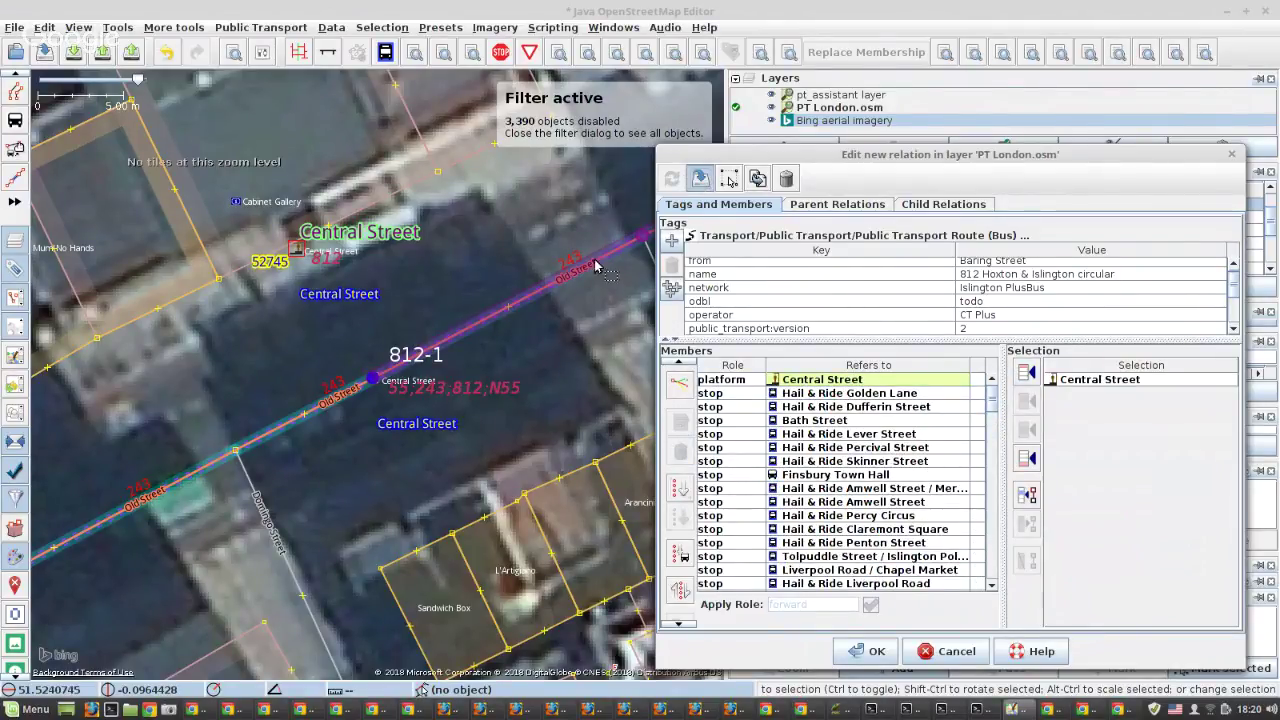
Highlight on the map all member ways from the first Old Street (2 nodes) entry through Percy Circus (13 nodes).
click(471, 327)
scroll(884, 513, down, 5)
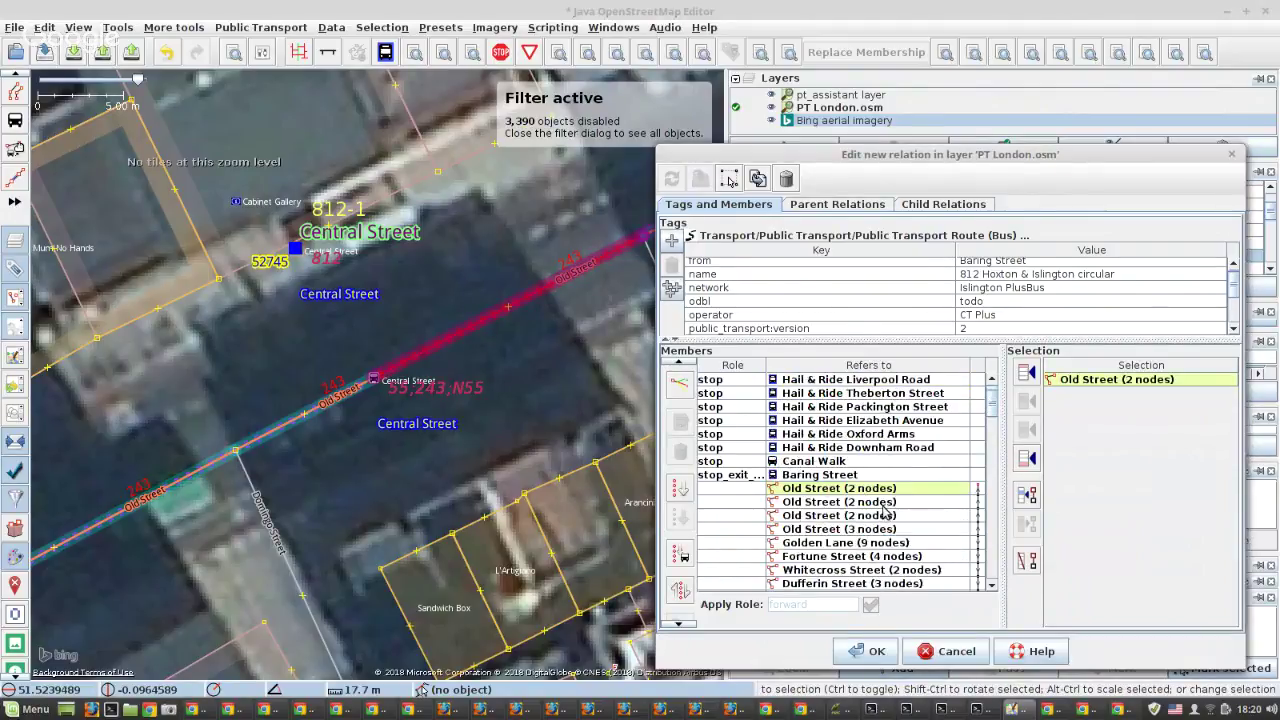
scroll(884, 513, down, 1)
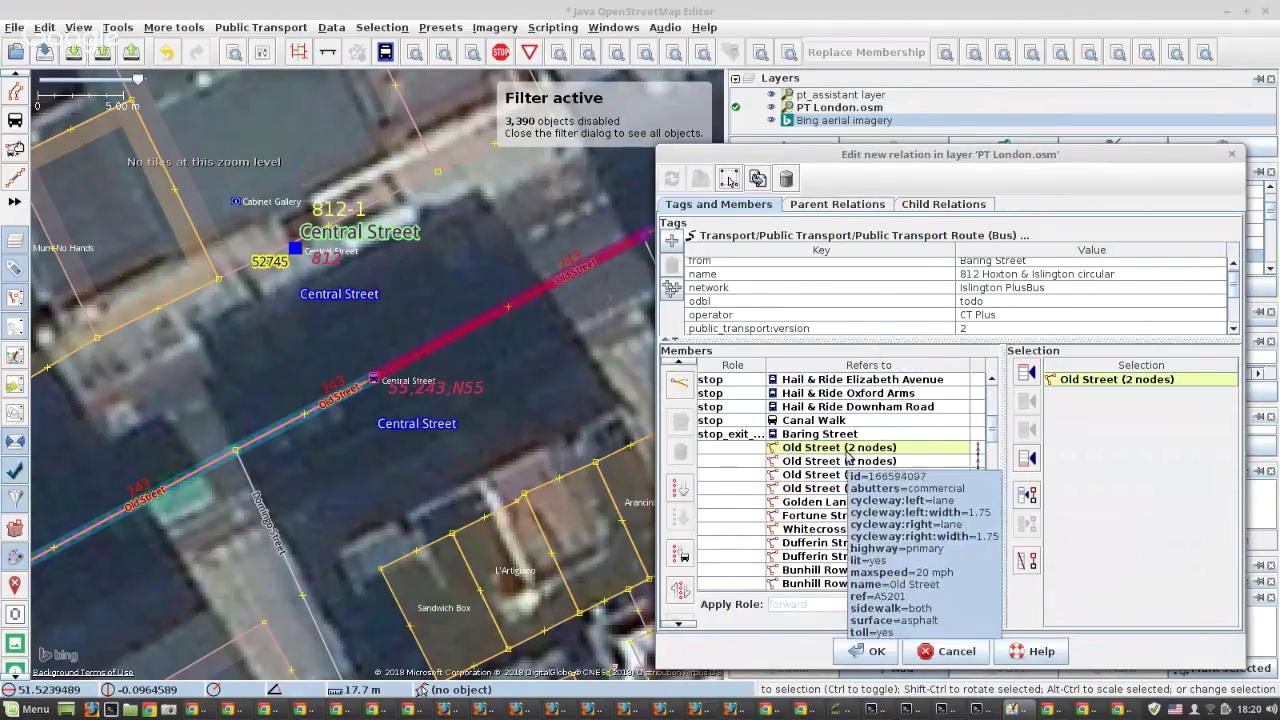
click(848, 452)
scroll(848, 455, down, 4)
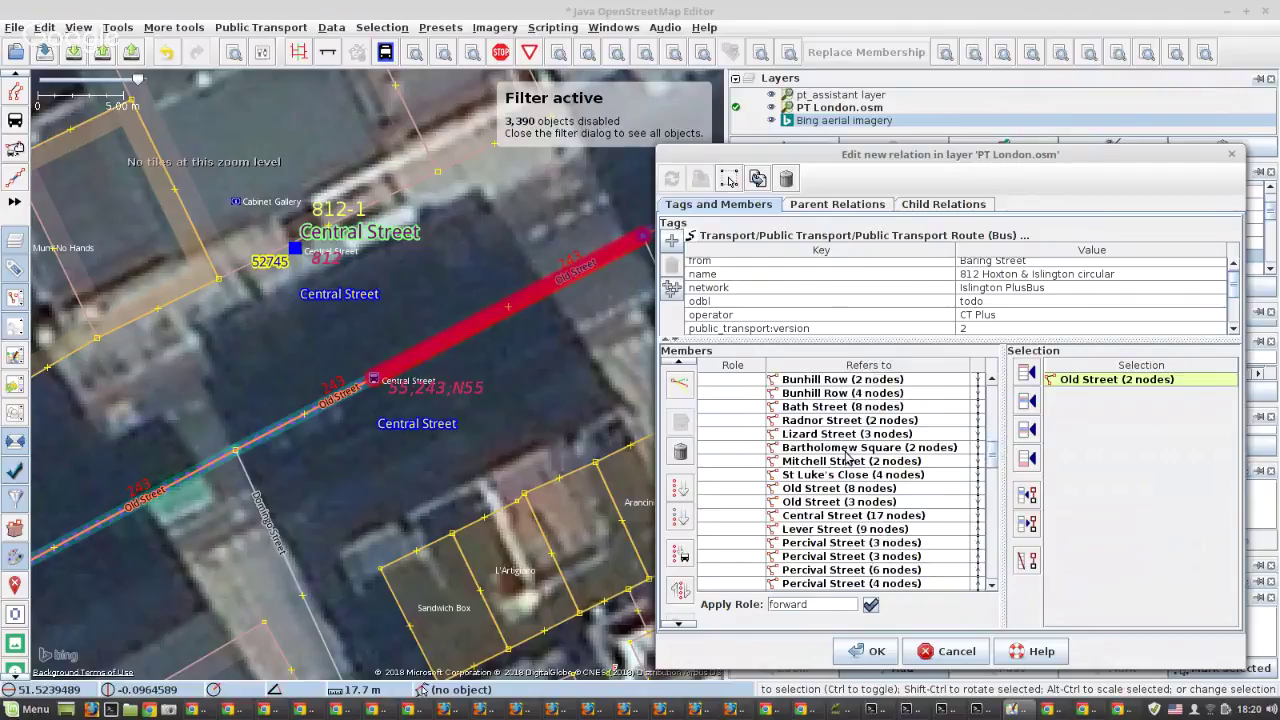
scroll(848, 455, down, 2)
scroll(848, 455, down, 10)
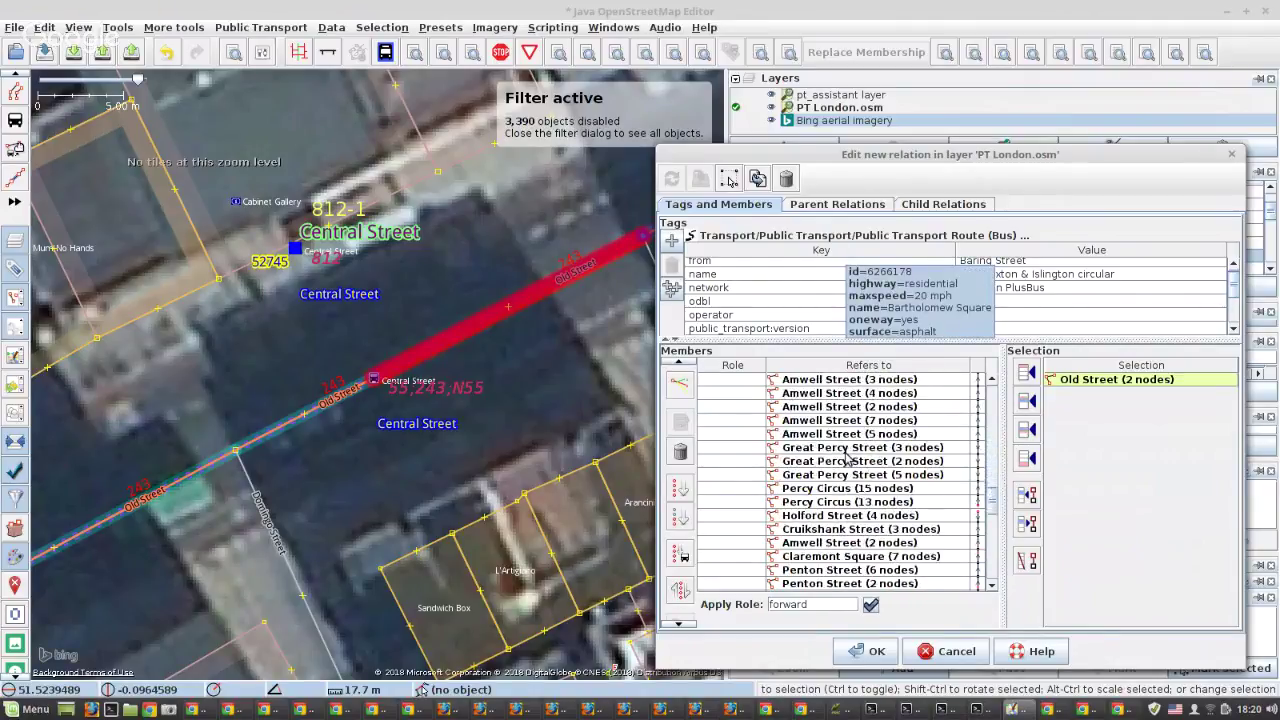
shift+click(926, 503)
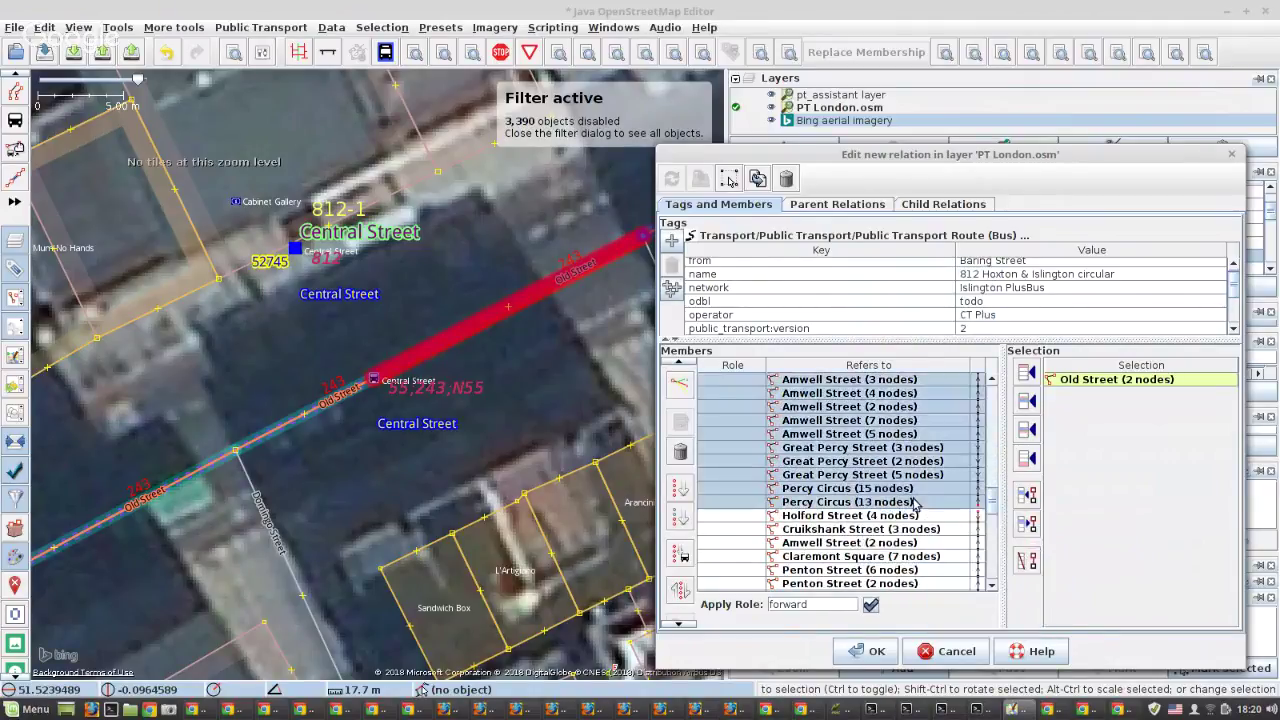
click(1029, 525)
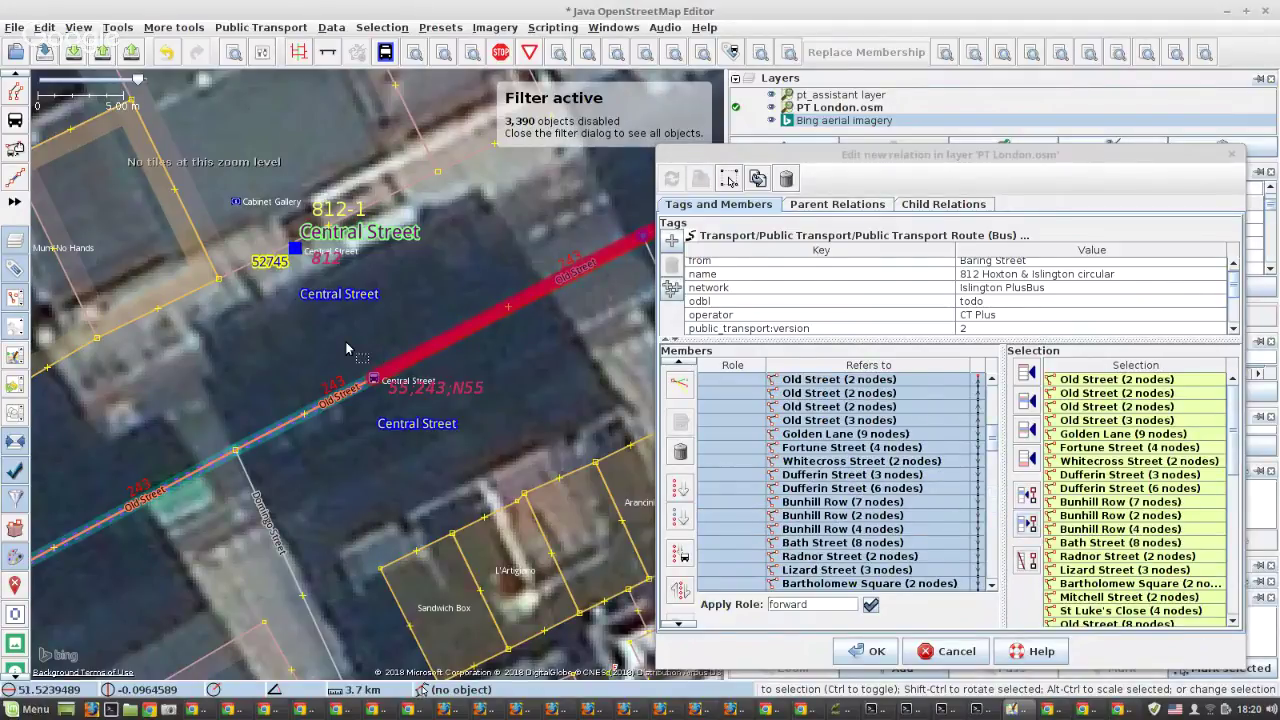
Trace the highlighted route from Central Street and check the Old Street (3 nodes) and Golden Lane (9 nodes) members at their junction.
scroll(352, 341, down, 5)
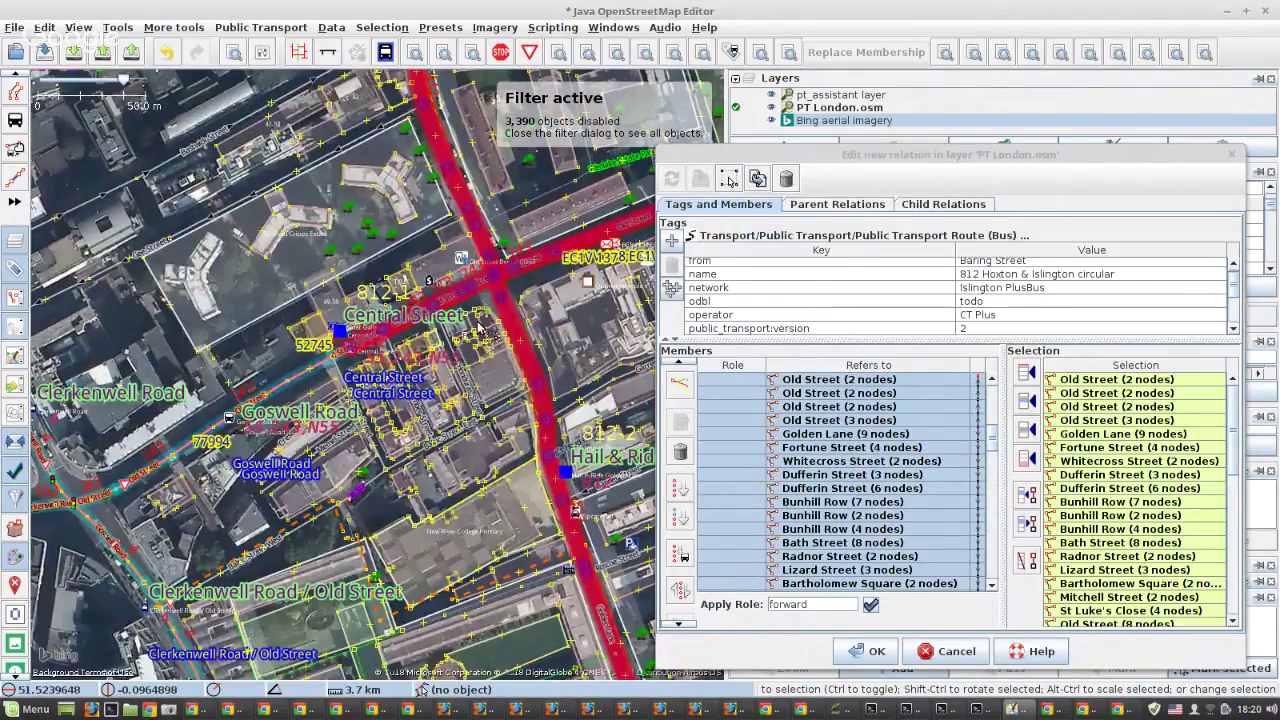
scroll(480, 278, down, 2)
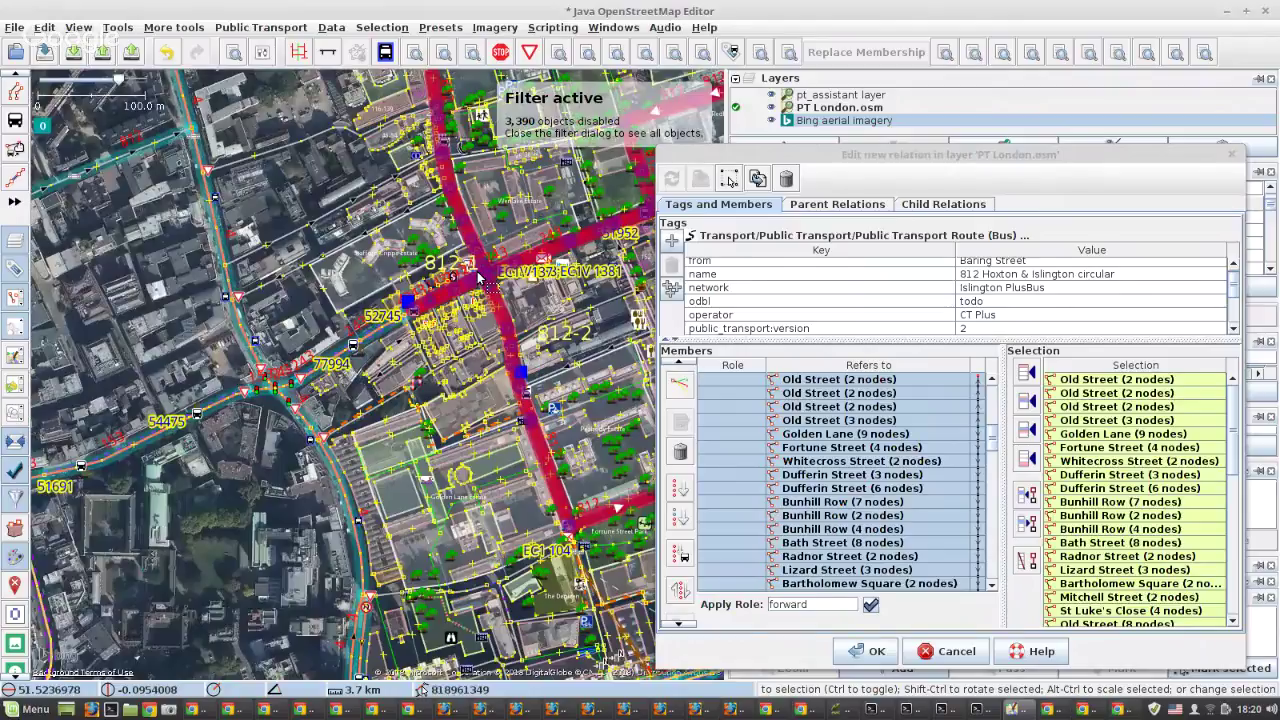
scroll(480, 278, down, 1)
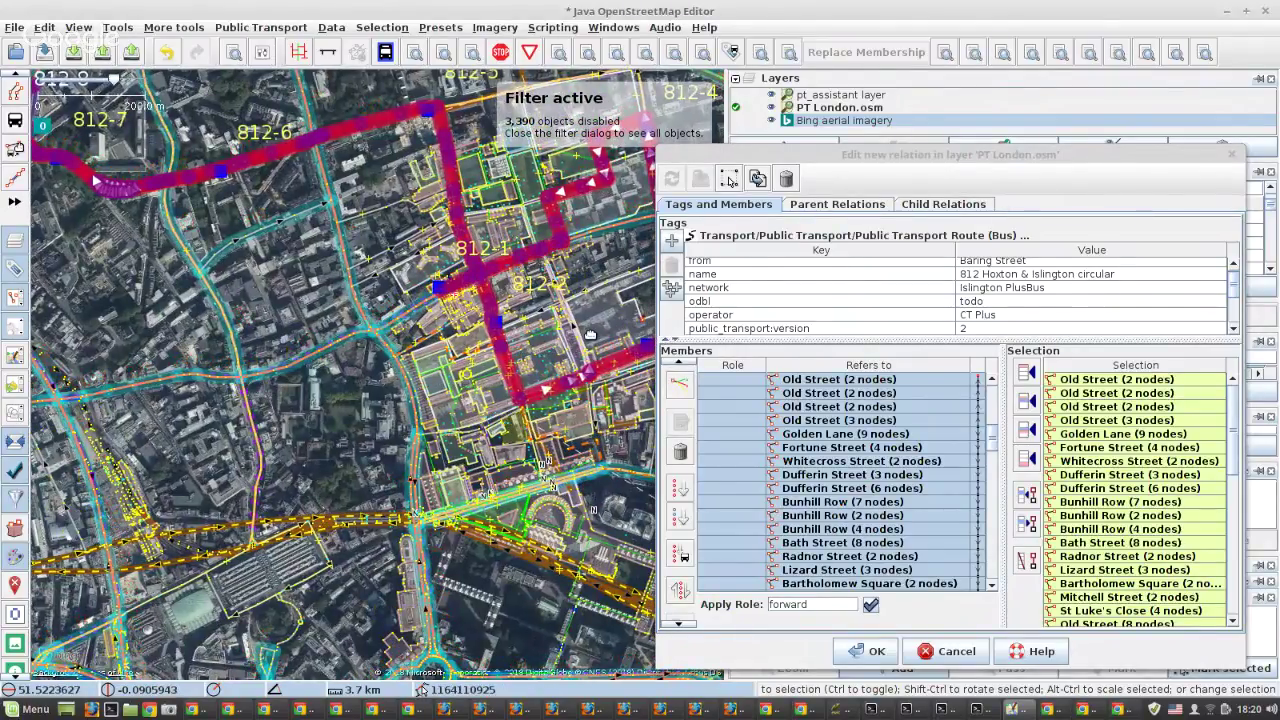
drag(590, 334, 440, 425)
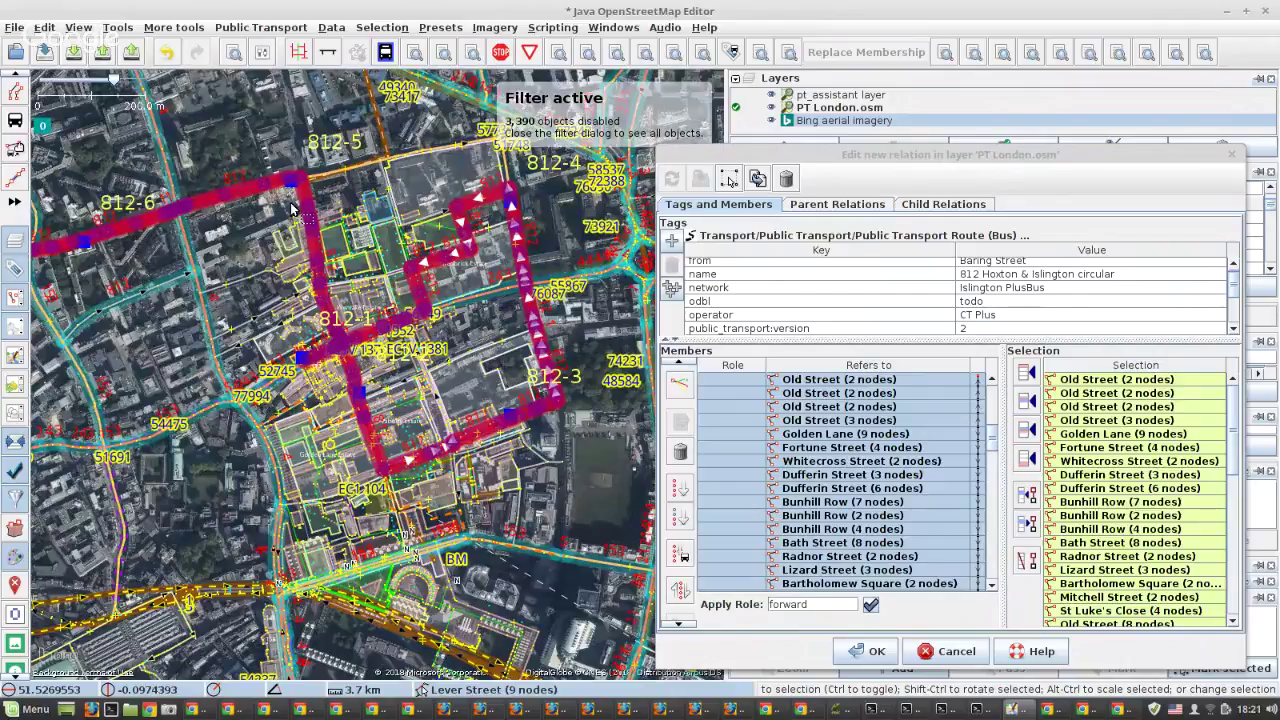
scroll(292, 207, up, 8)
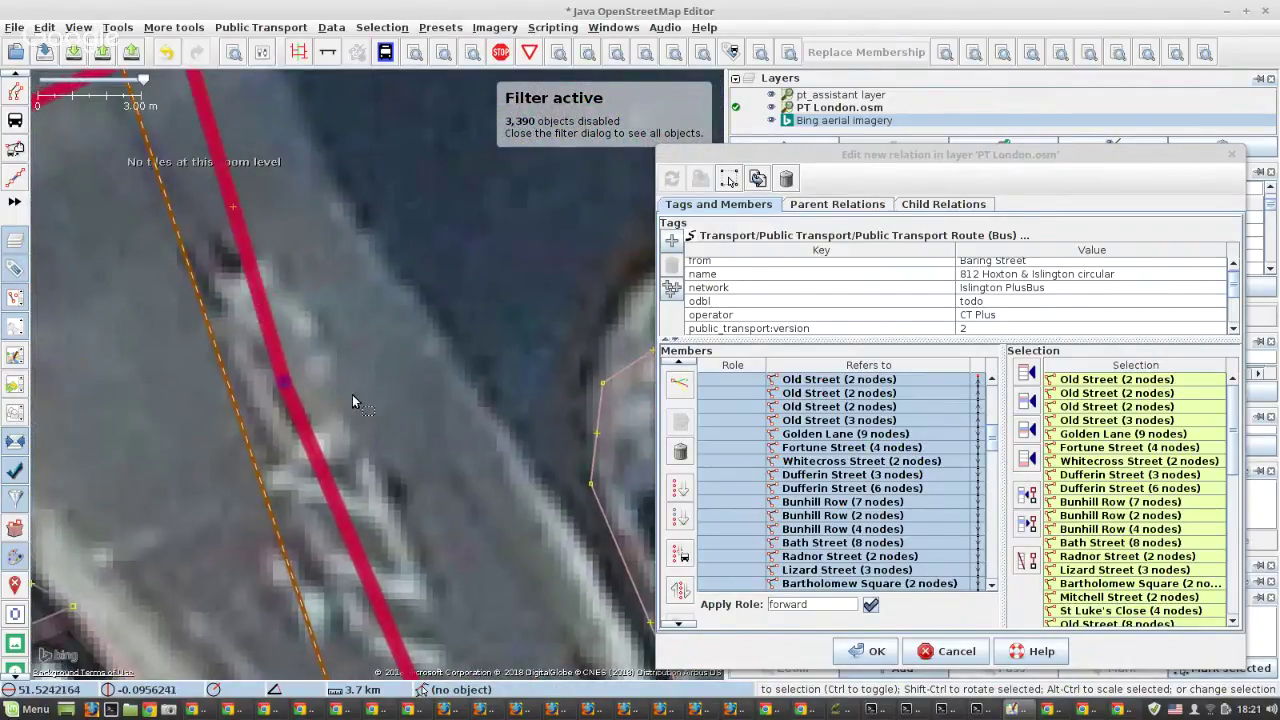
click(240, 265)
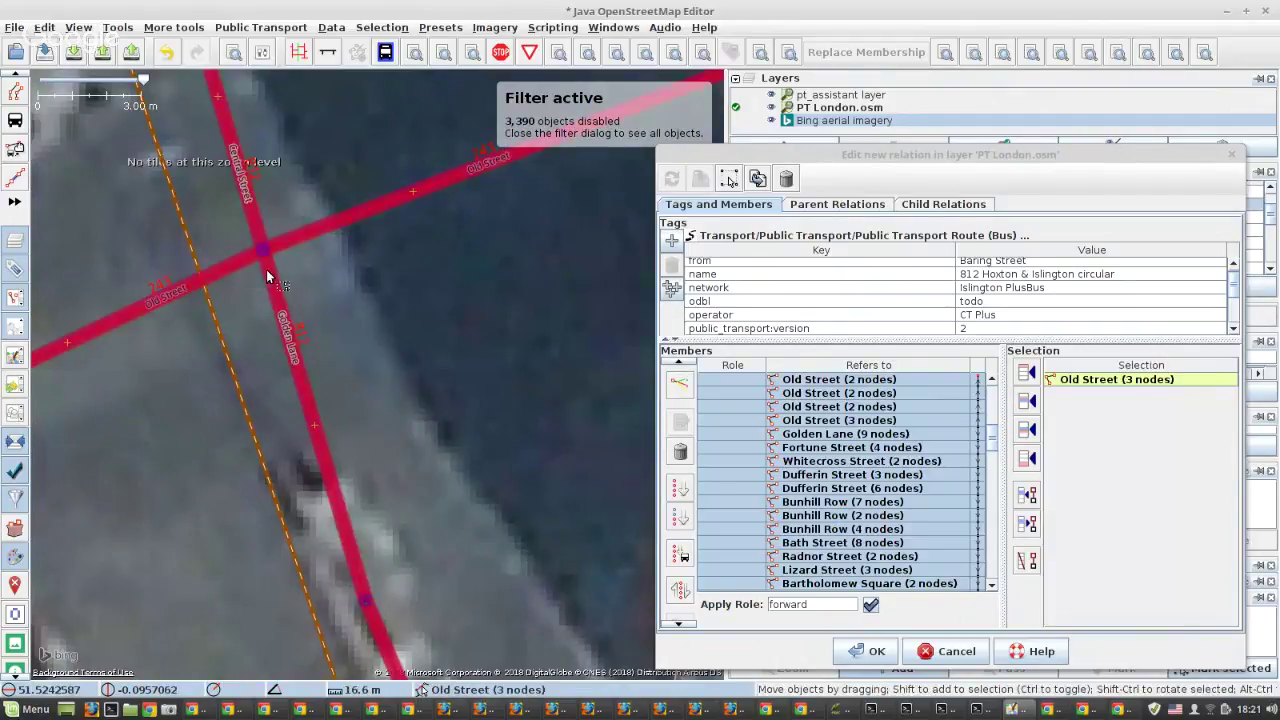
scroll(845, 455, up, 1)
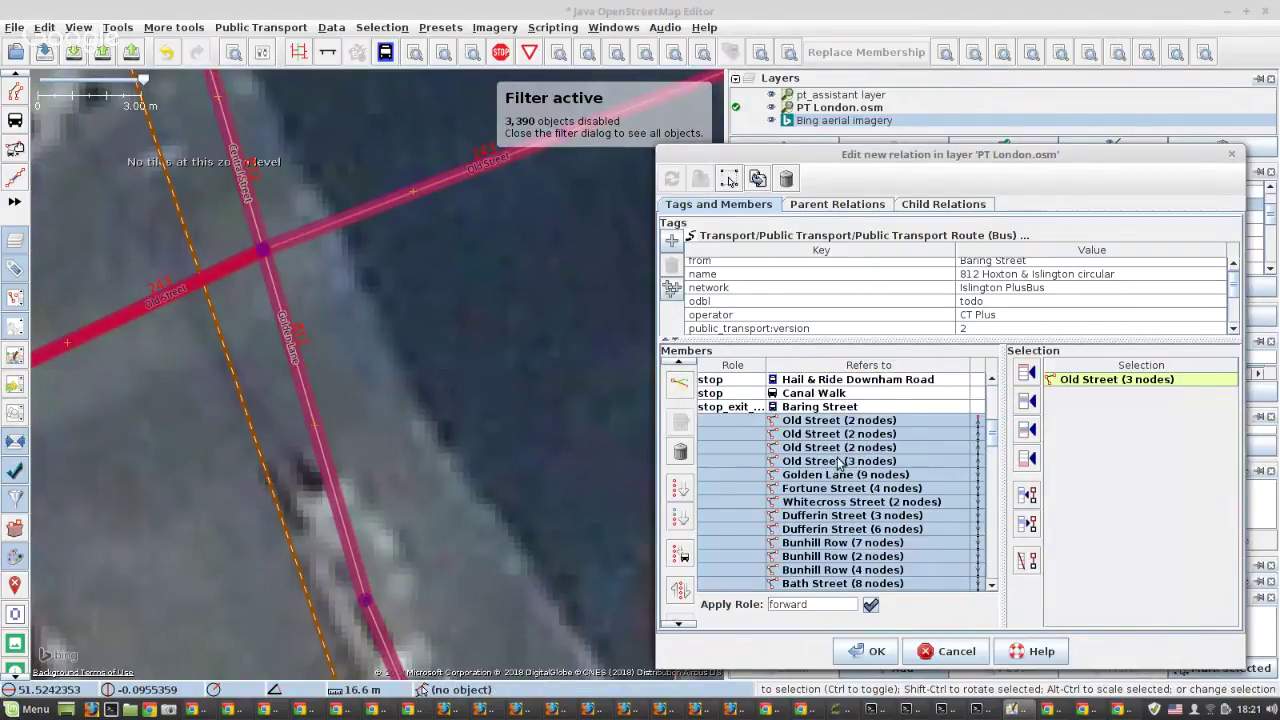
click(843, 449)
click(819, 476)
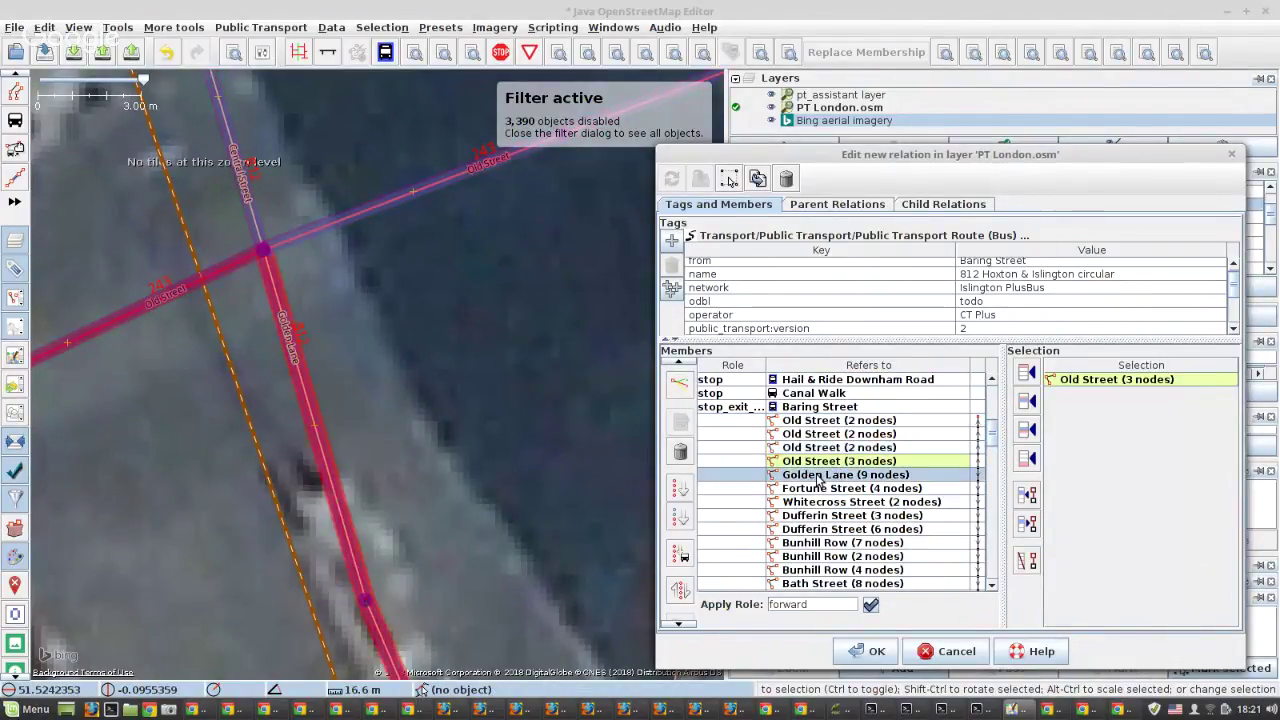
Zoom to the gap after Percy Circus (13 nodes) and add the Great Percy Street (5 nodes) way again after that member.
scroll(819, 478, down, 10)
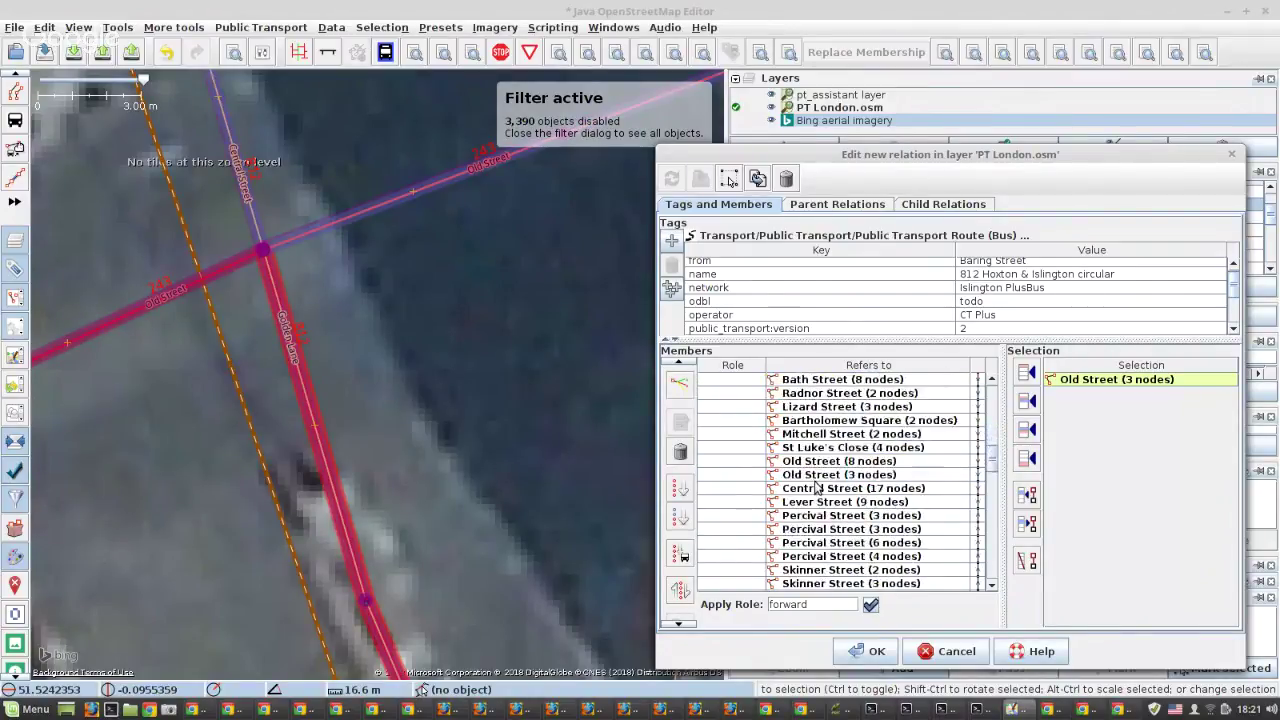
scroll(816, 486, down, 3)
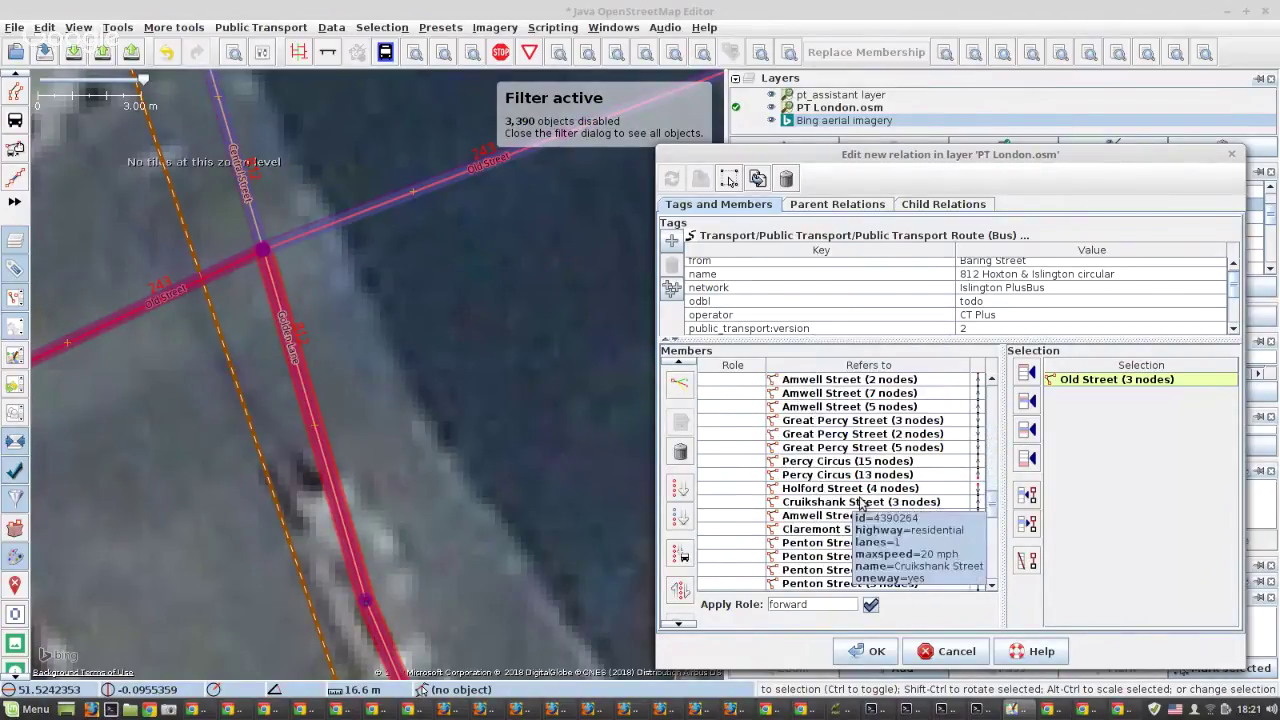
click(838, 476)
right_click(840, 481)
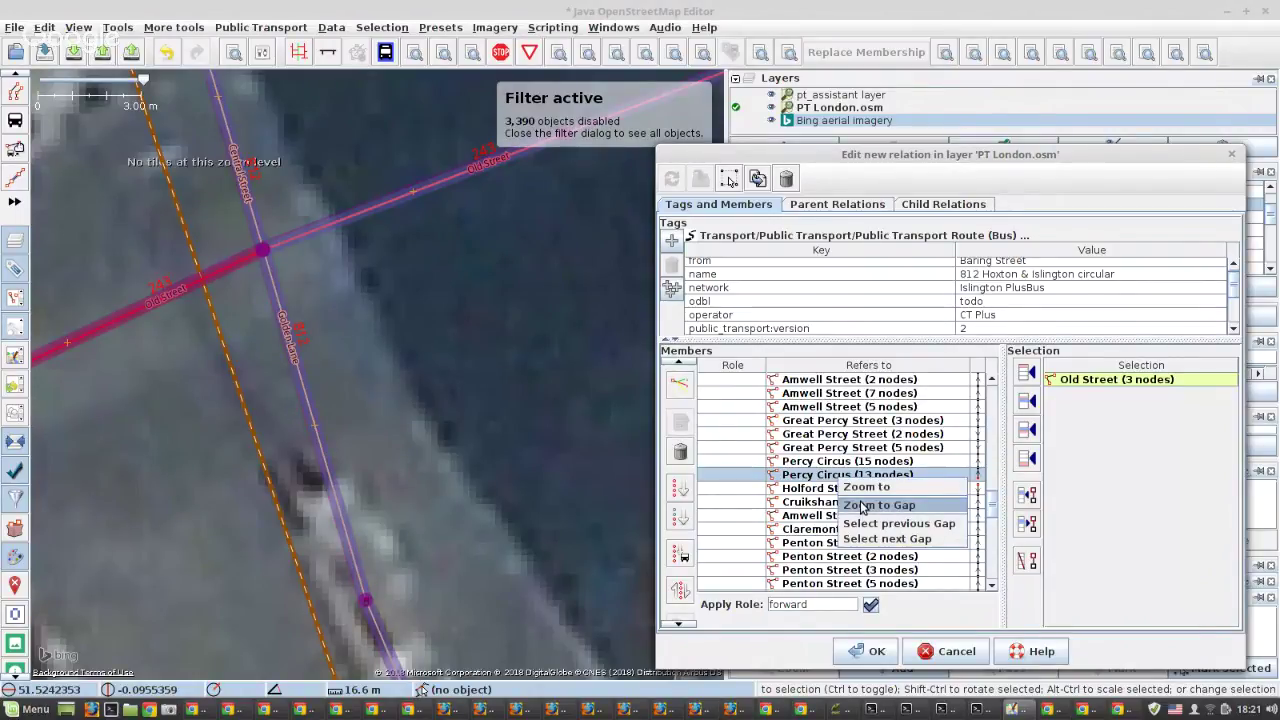
click(861, 507)
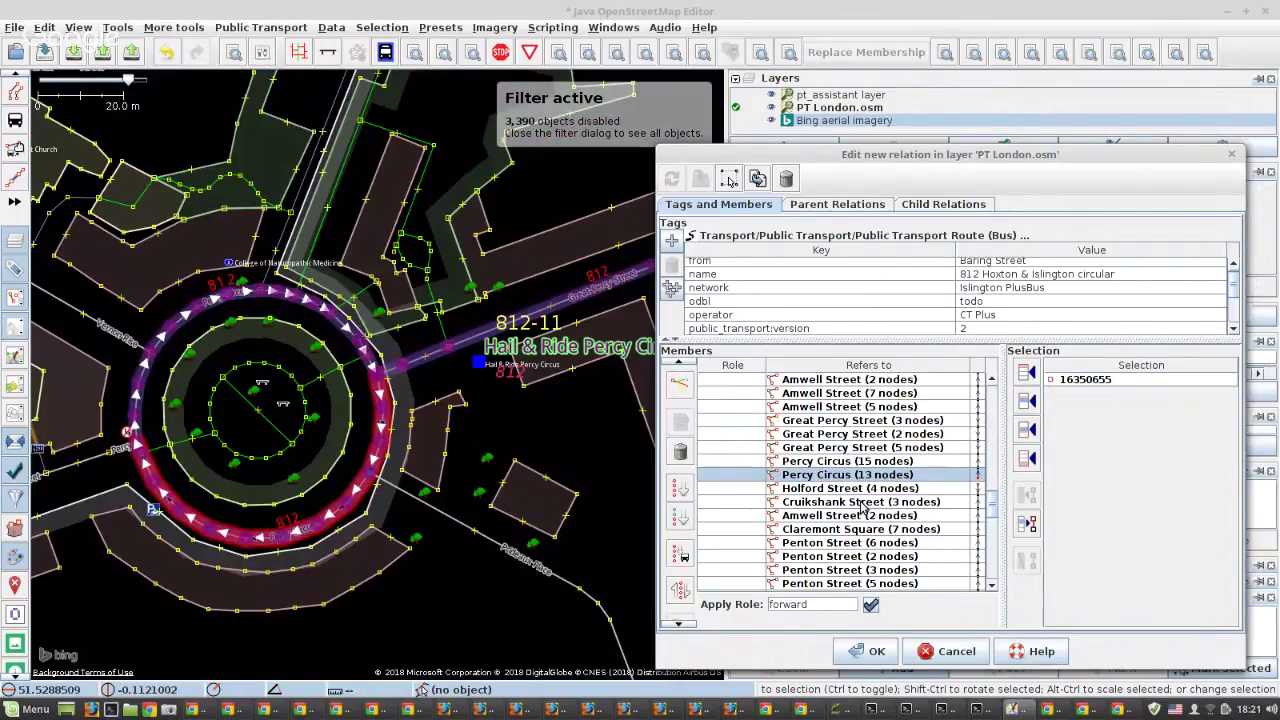
scroll(347, 372, down, 3)
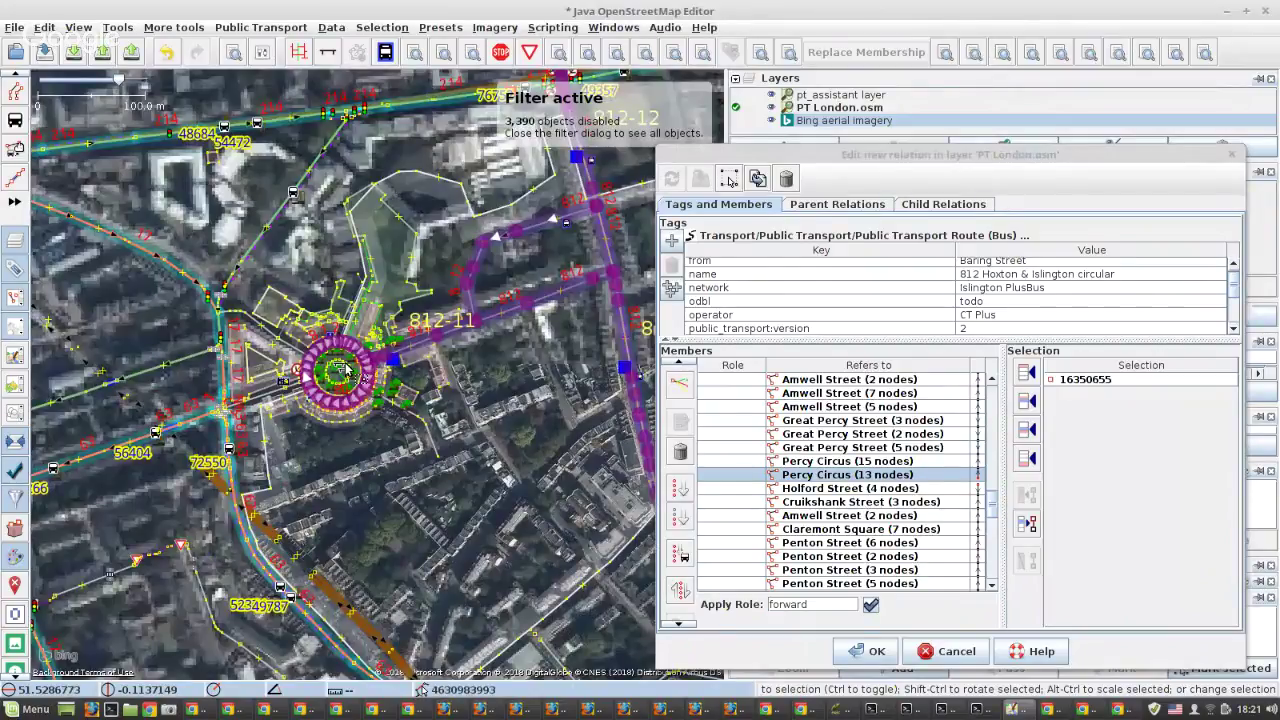
click(347, 372)
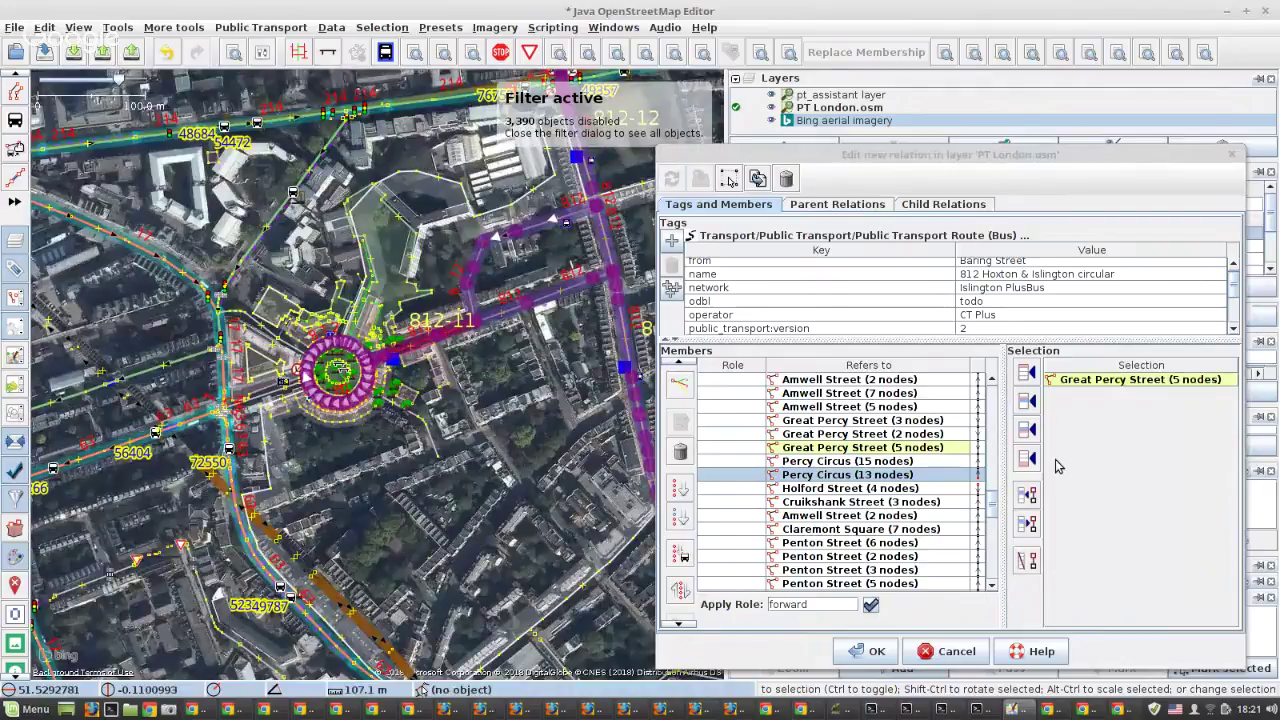
click(1027, 429)
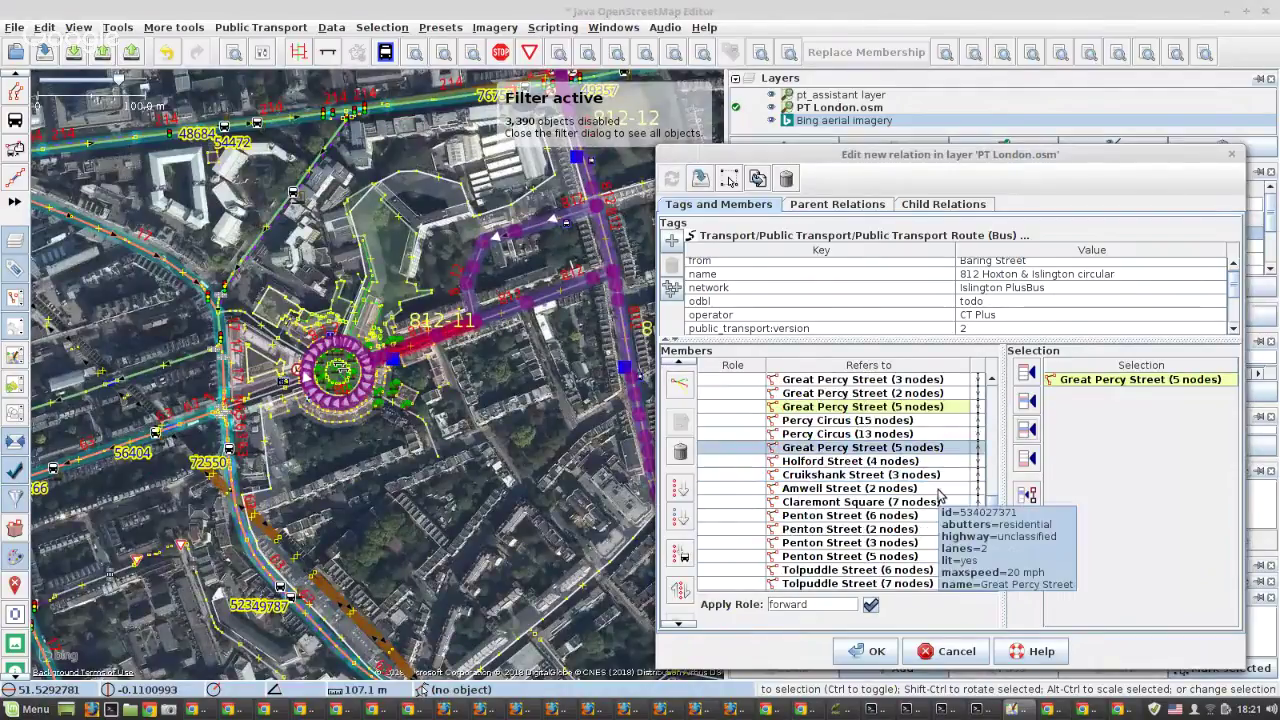
Remove Holford Street (4 nodes) and Cruikshank Street (3 nodes) from the relation and sort the members below the second Great Percy Street (5 nodes).
scroll(938, 496, down, 1)
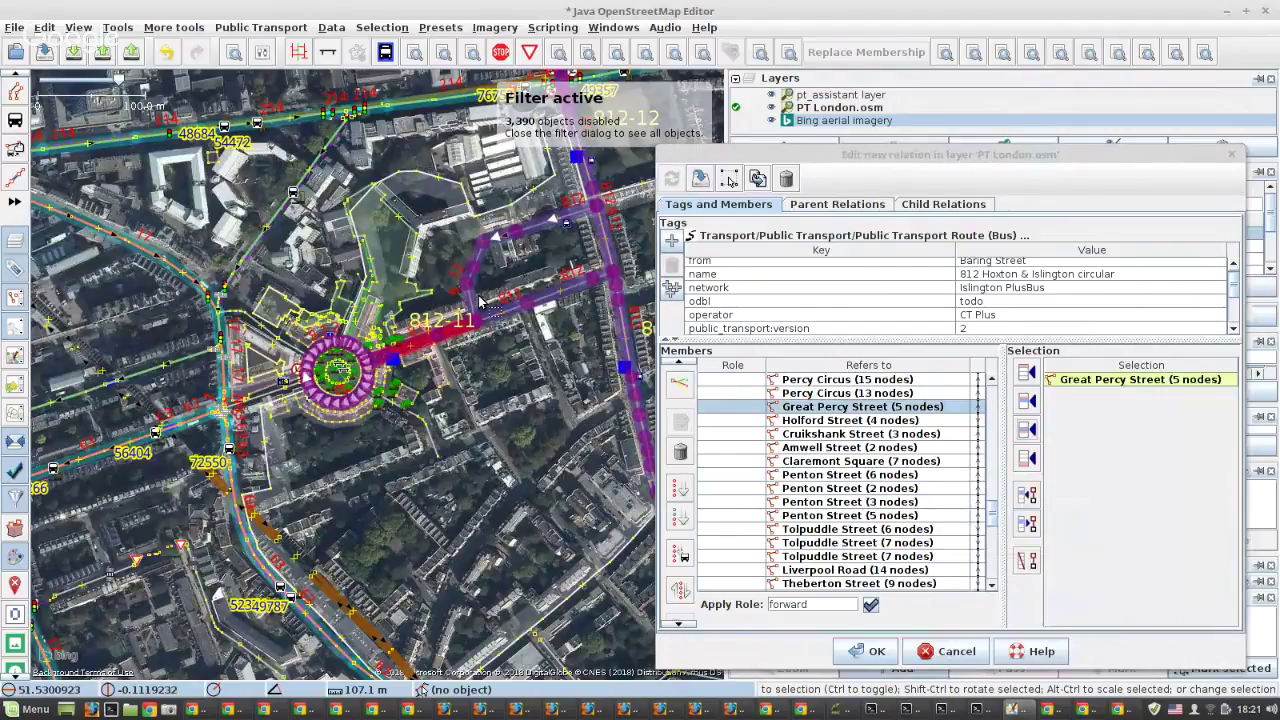
scroll(478, 298, up, 2)
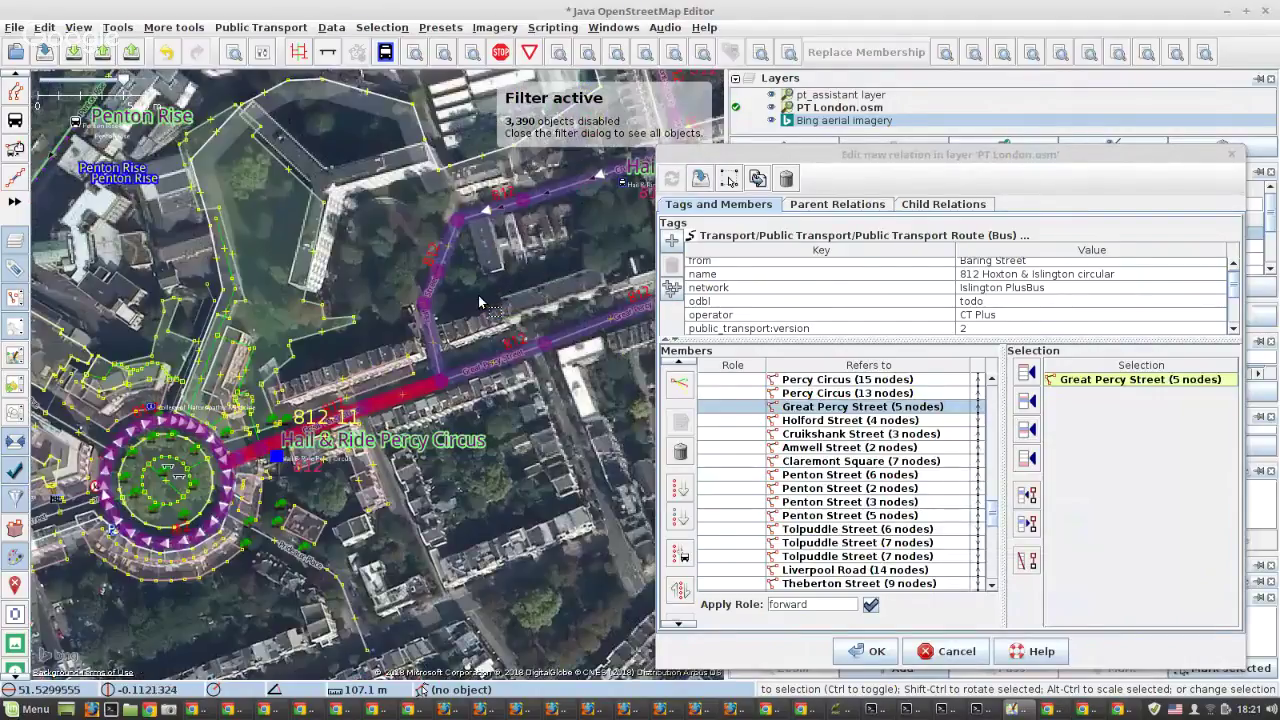
click(568, 190)
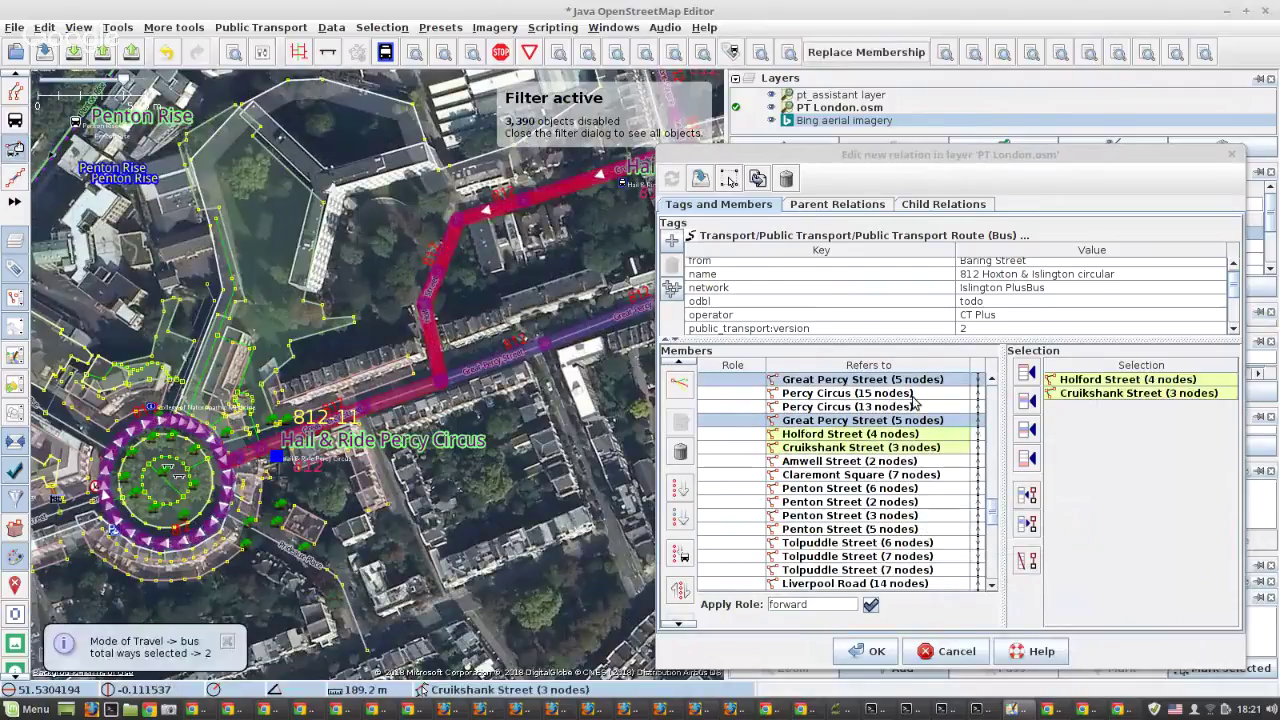
click(1025, 566)
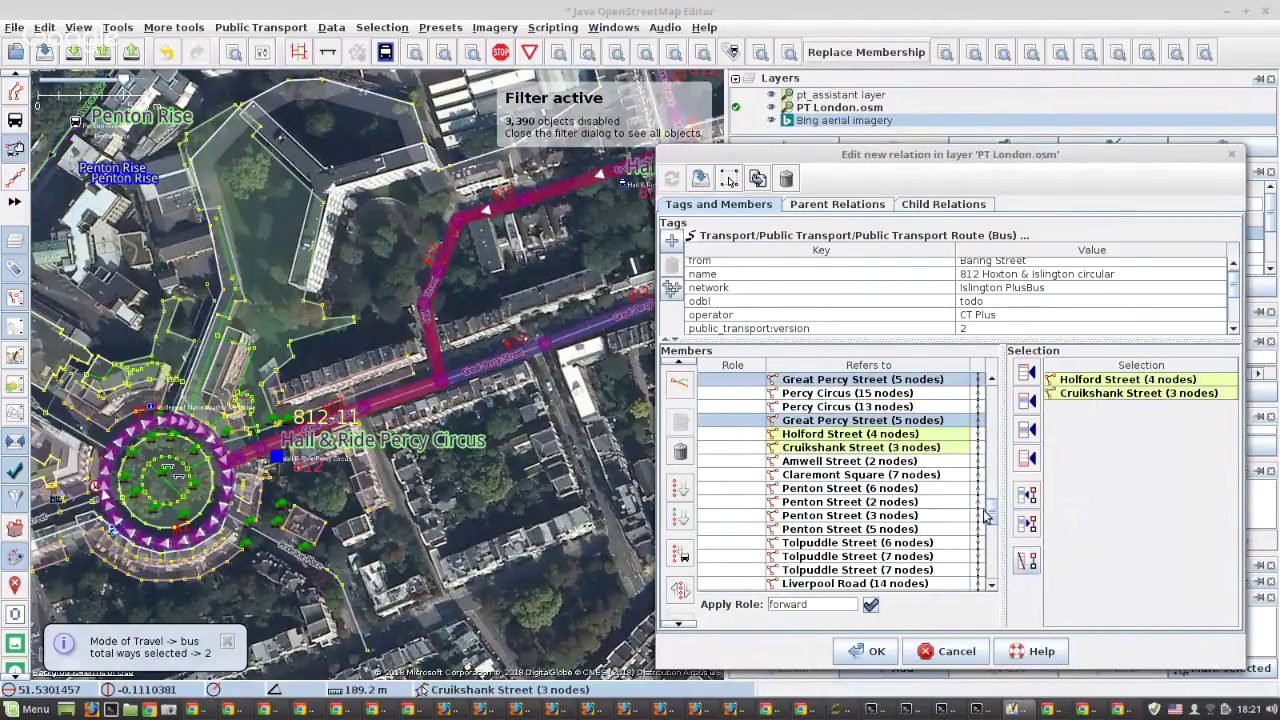
click(918, 422)
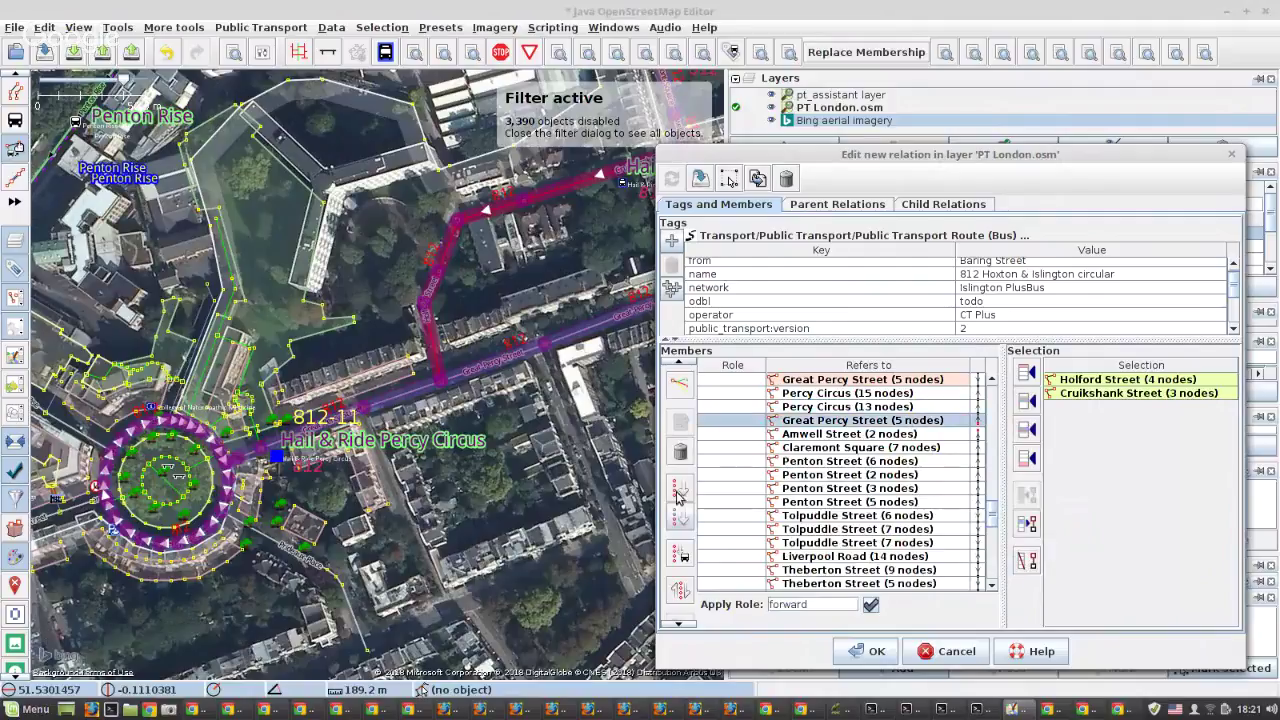
click(678, 527)
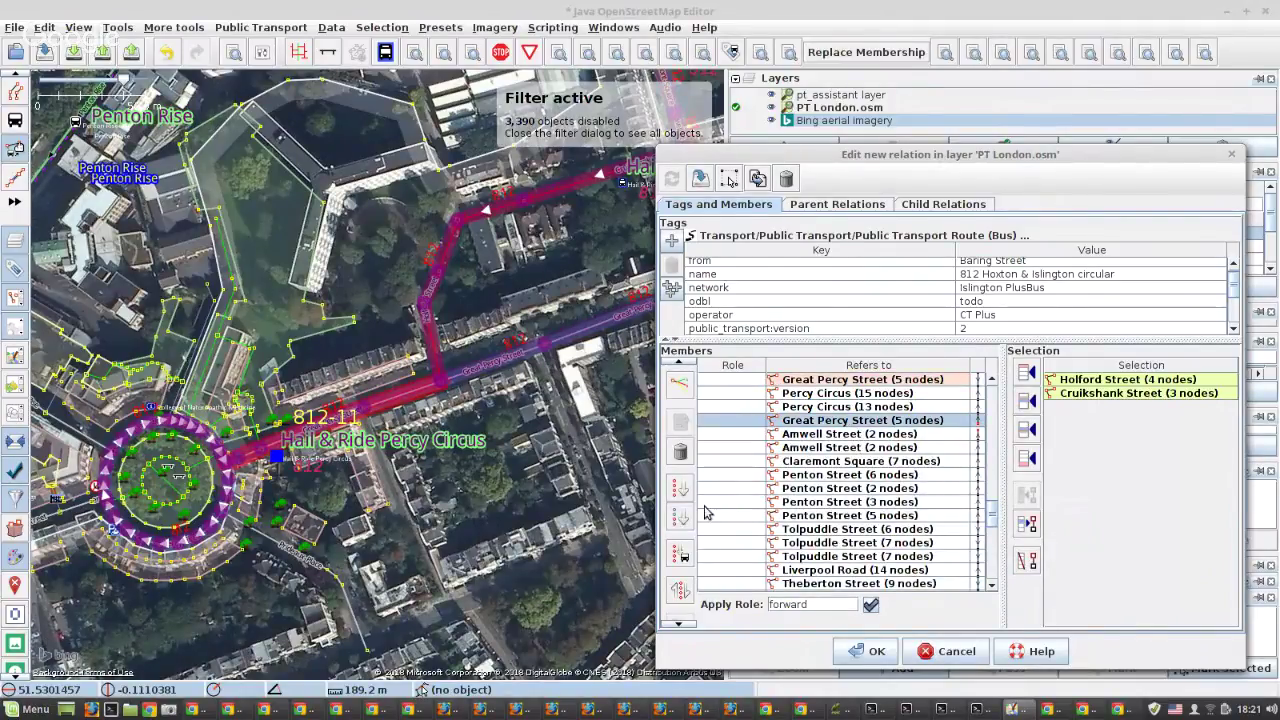
click(882, 420)
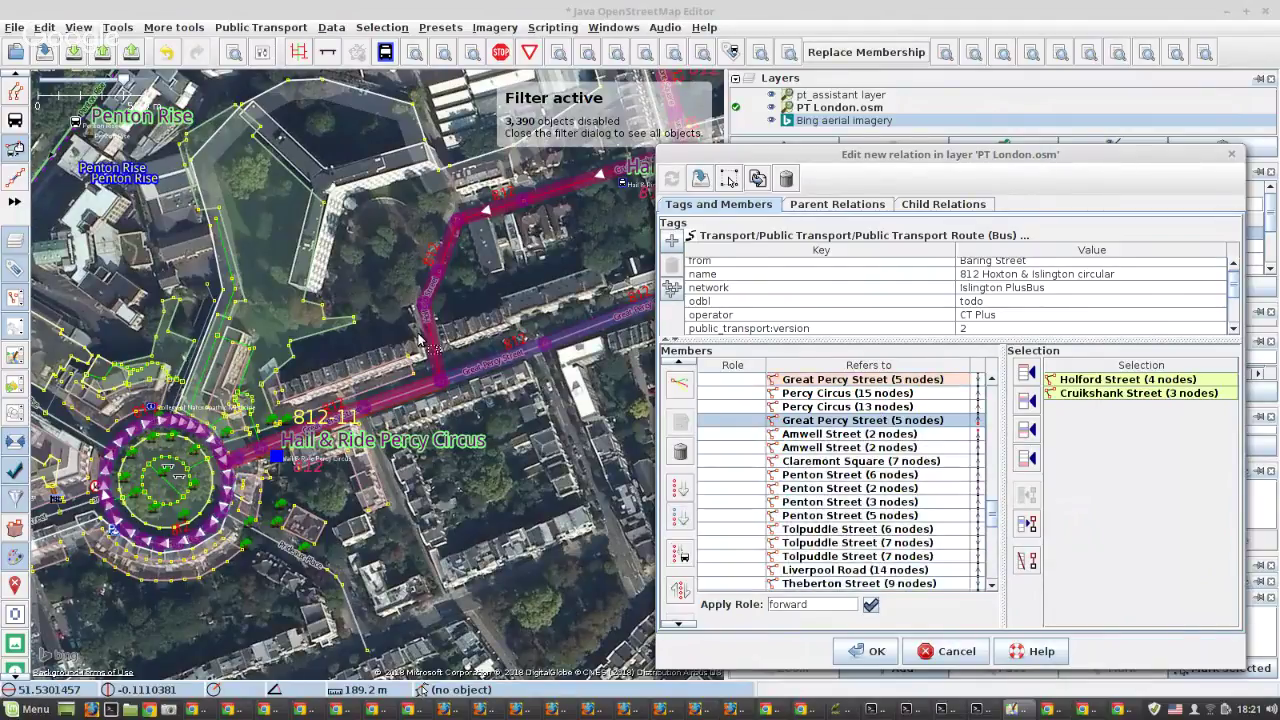
Select the three-node and two-node Great Percy Street ways on the map and check the Amwell Street member following the second Great Percy Street entry.
click(460, 377)
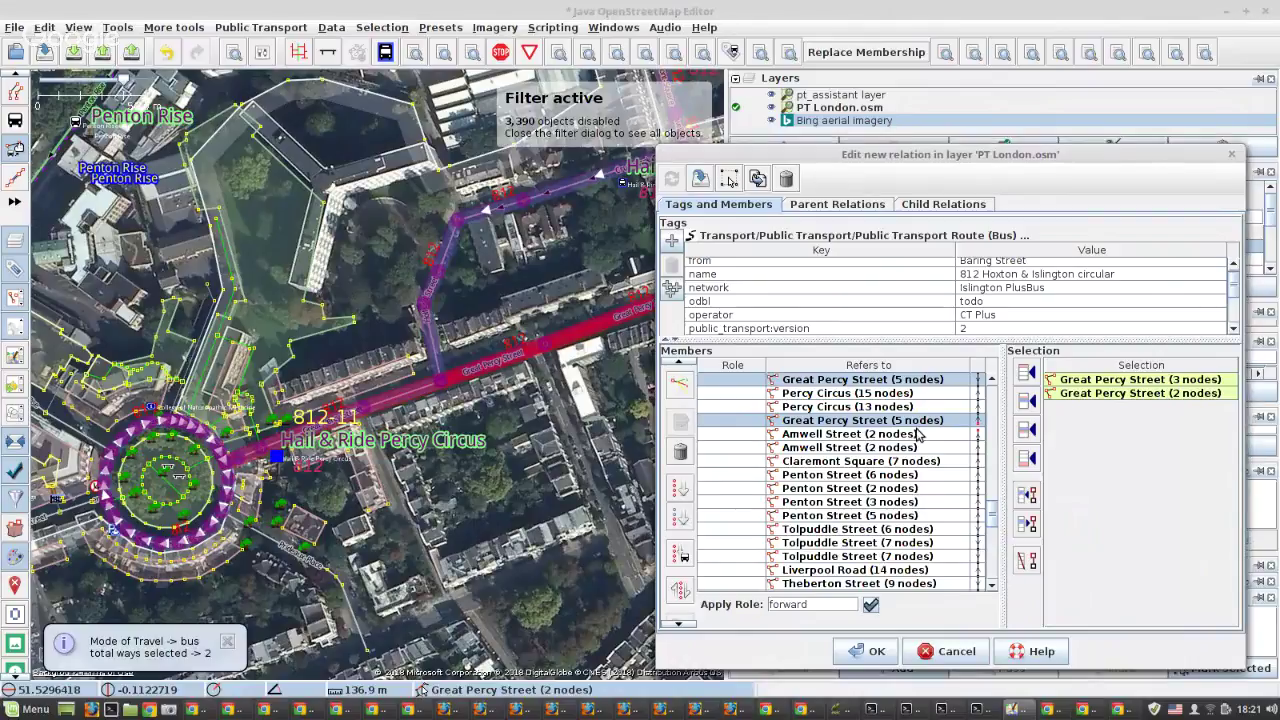
scroll(895, 490, down, 10)
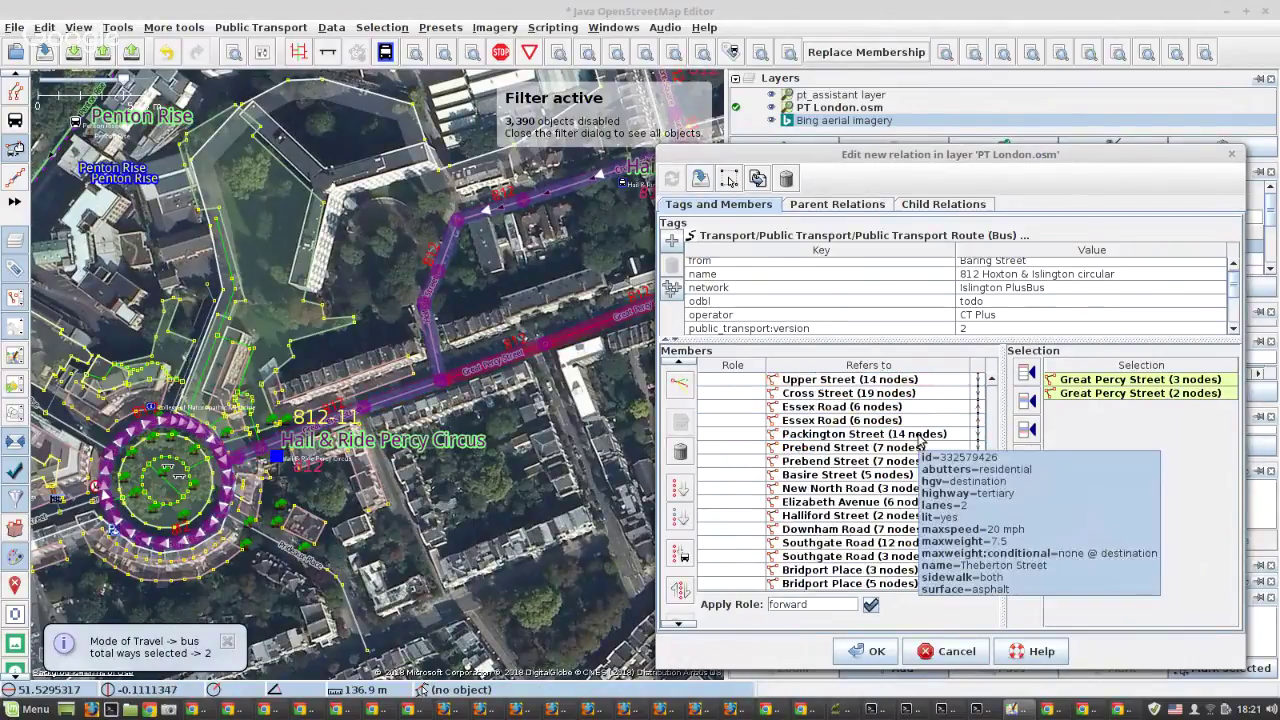
scroll(870, 540, up, 8)
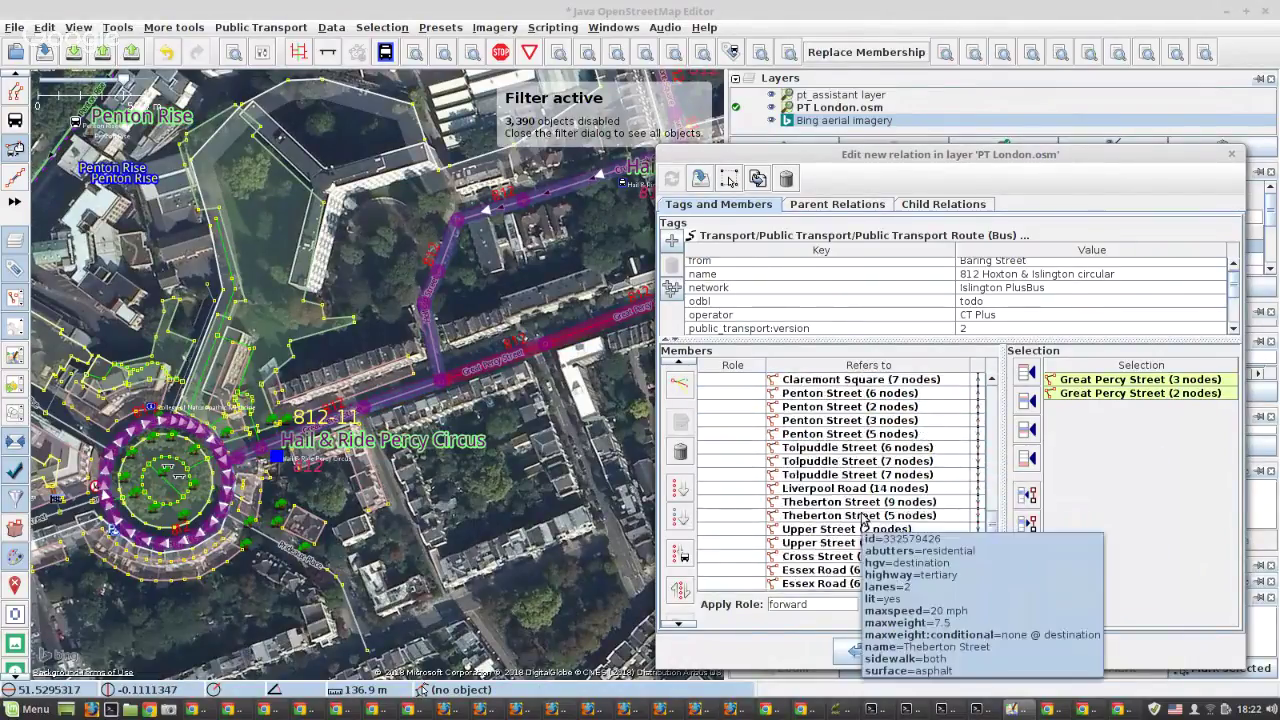
click(866, 516)
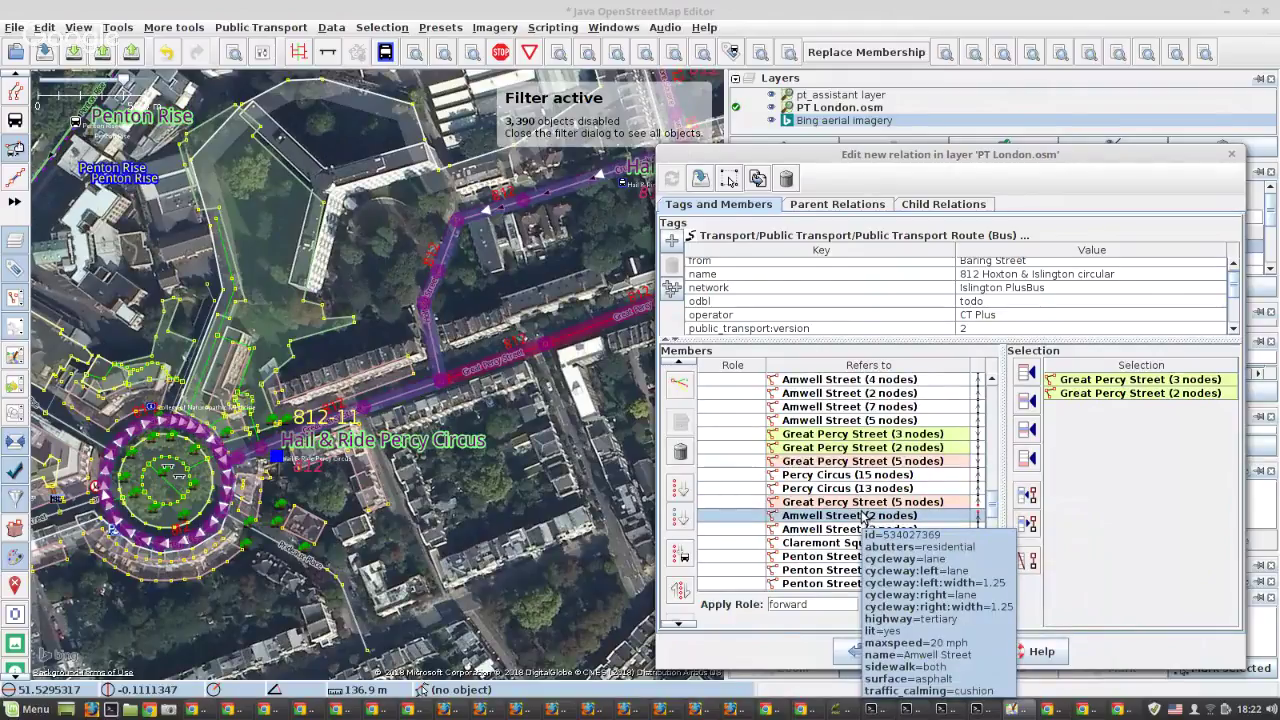
scroll(418, 428, down, 2)
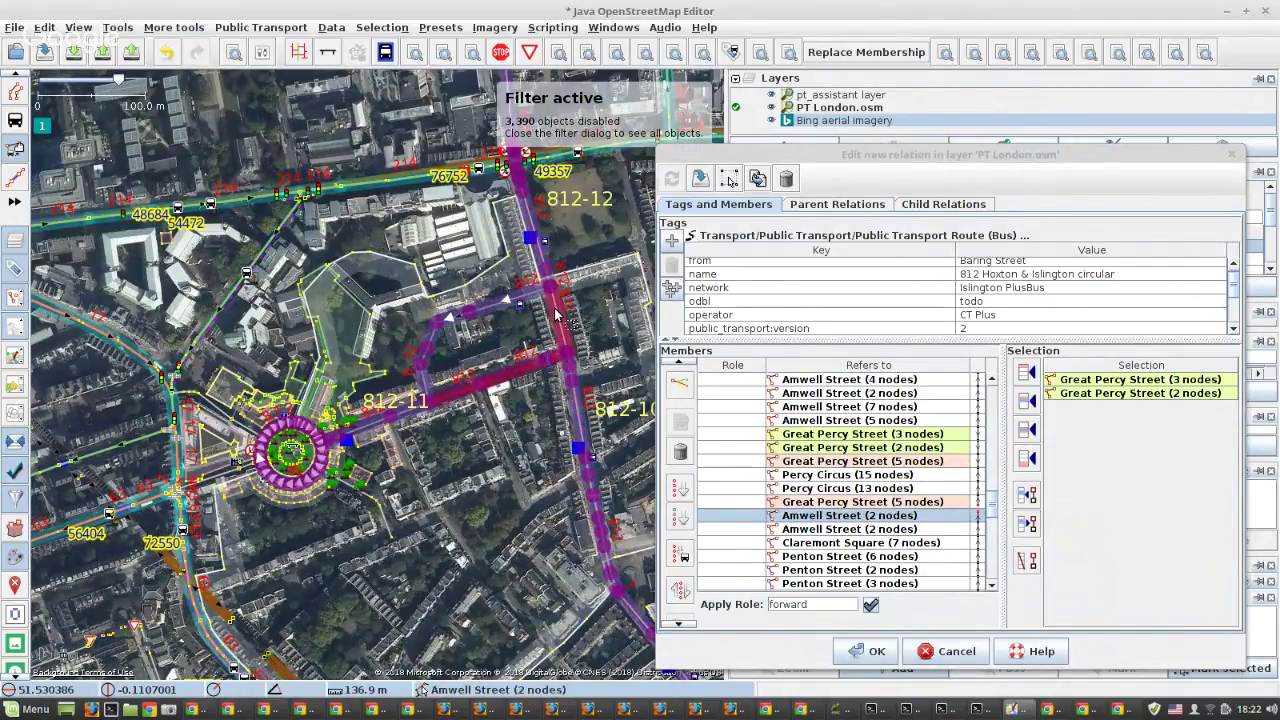
Reverse the order of the member ways from Great Percy Street (3 nodes) through the second Great Percy Street (5 nodes) entry.
click(817, 434)
shift+click(813, 502)
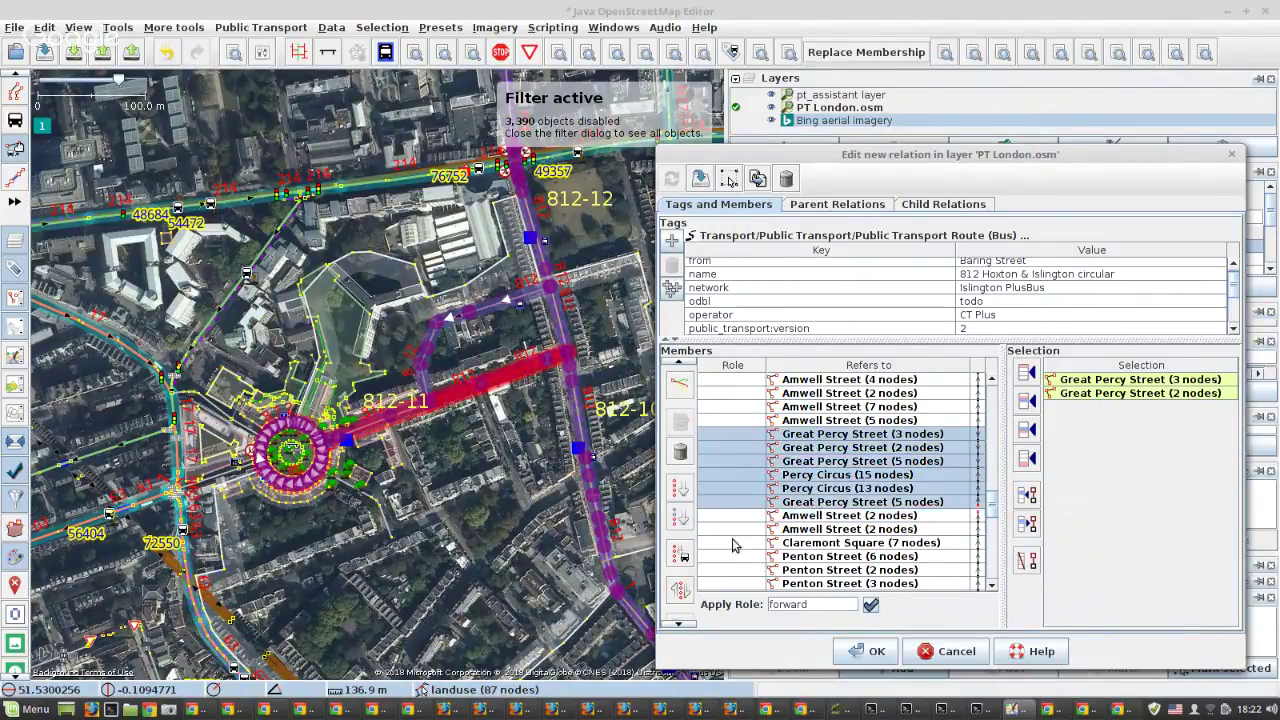
click(680, 590)
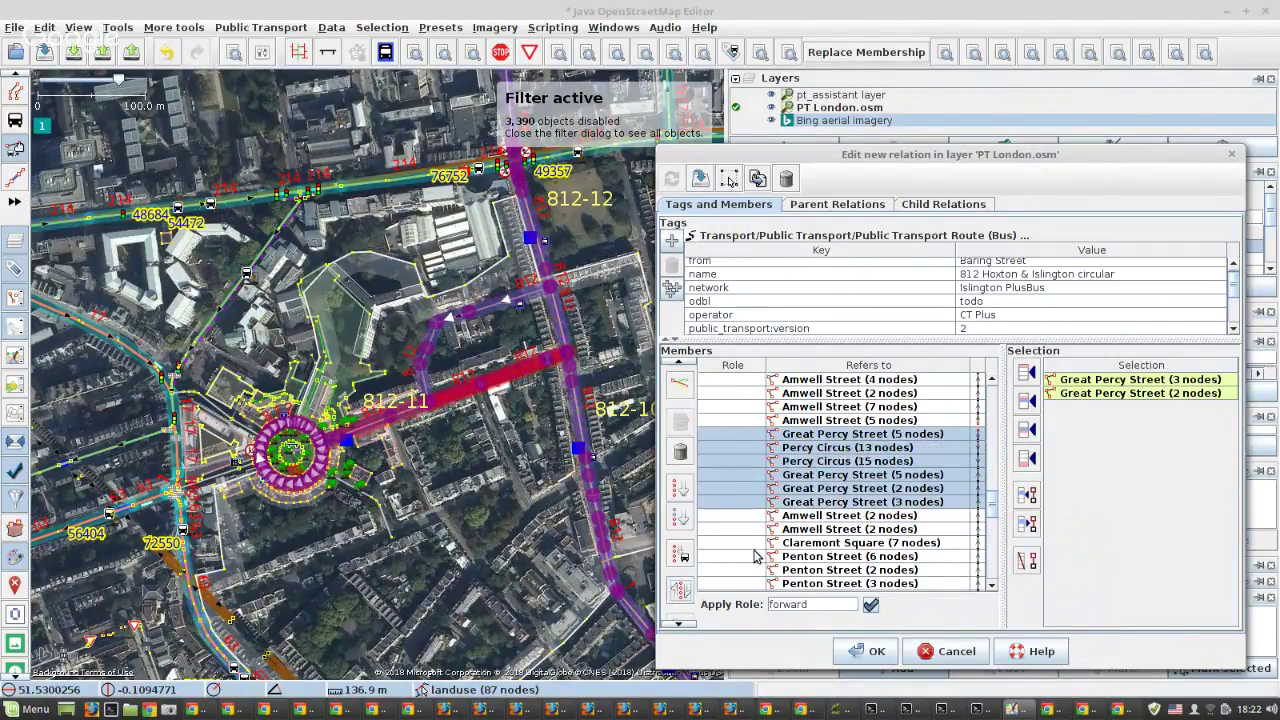
Add Amwell Street (2 nodes), Cruikshank Street (3 nodes) and Holford Street (4 nodes), in that order, above the first Great Percy Street (5 nodes) member.
click(855, 488)
click(840, 450)
right_click(840, 450)
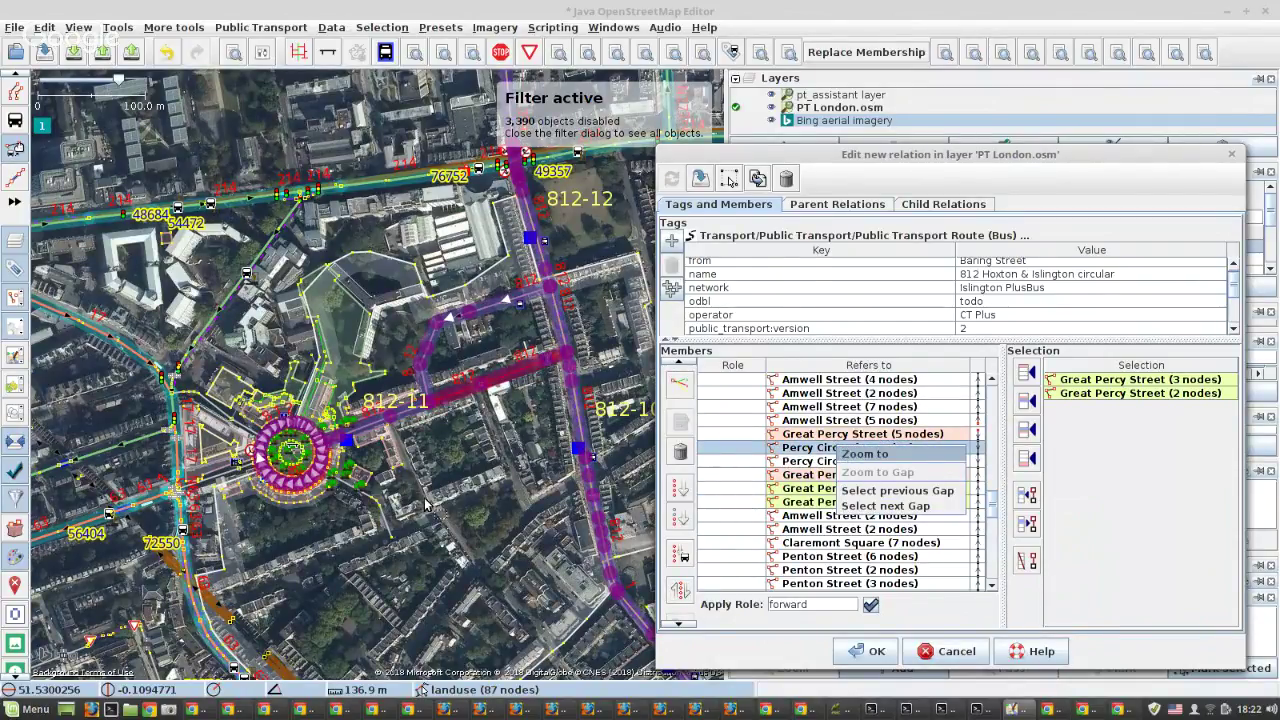
click(852, 455)
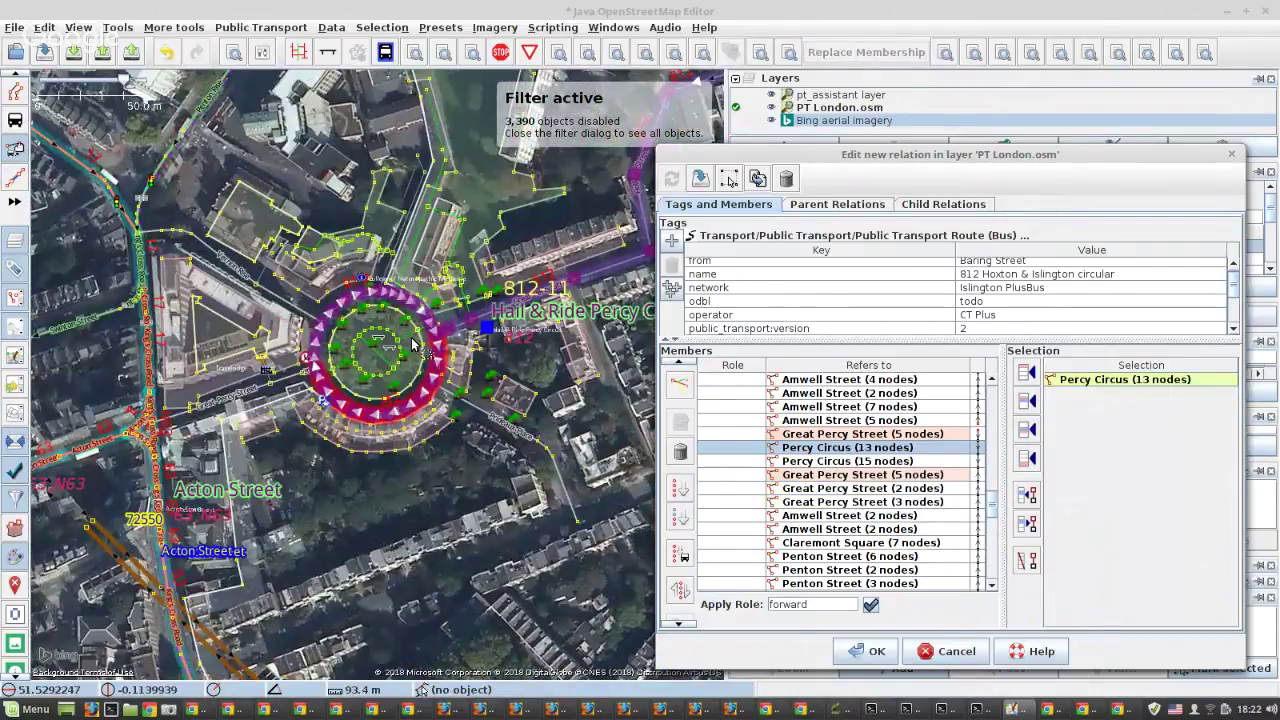
drag(503, 322, 220, 428)
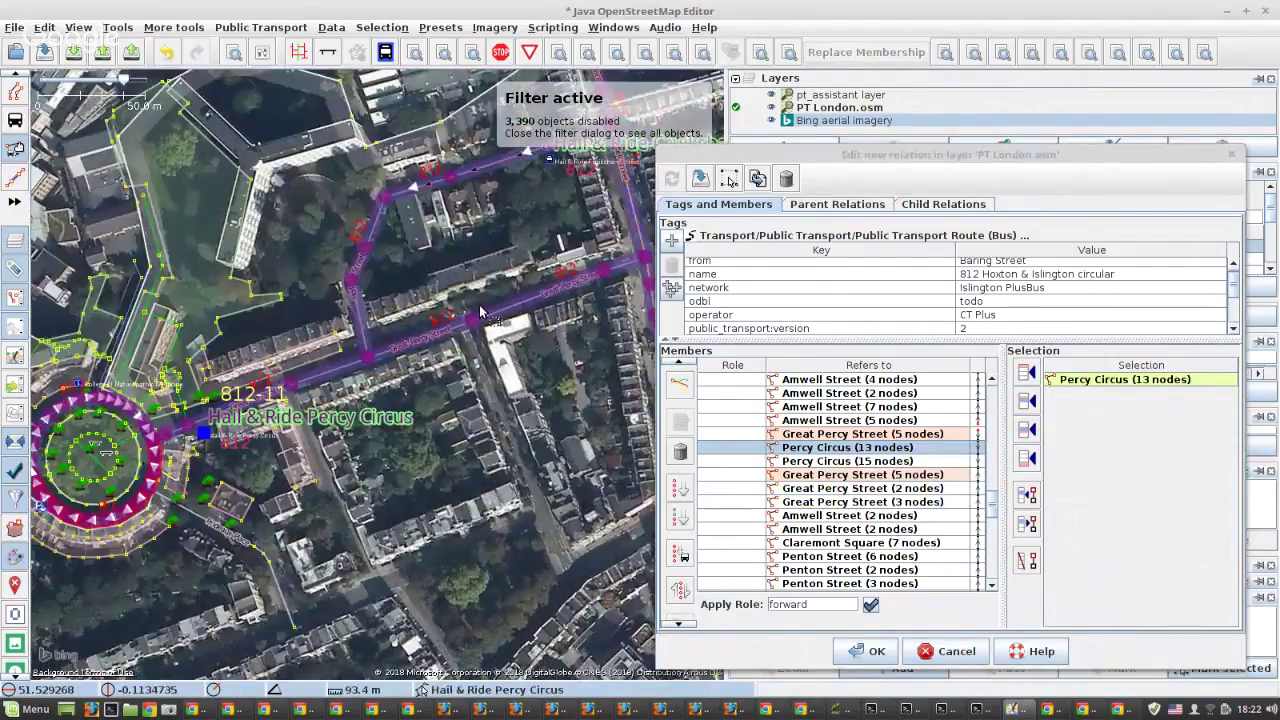
click(638, 226)
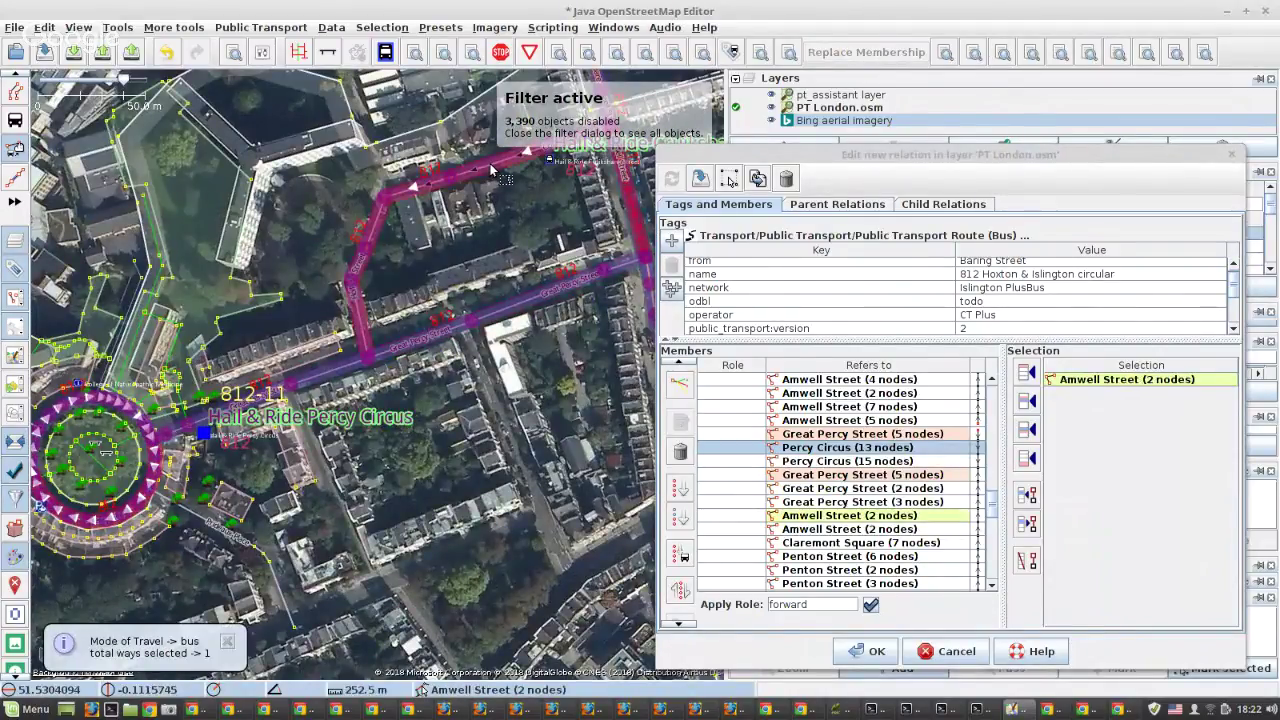
shift+click(497, 172)
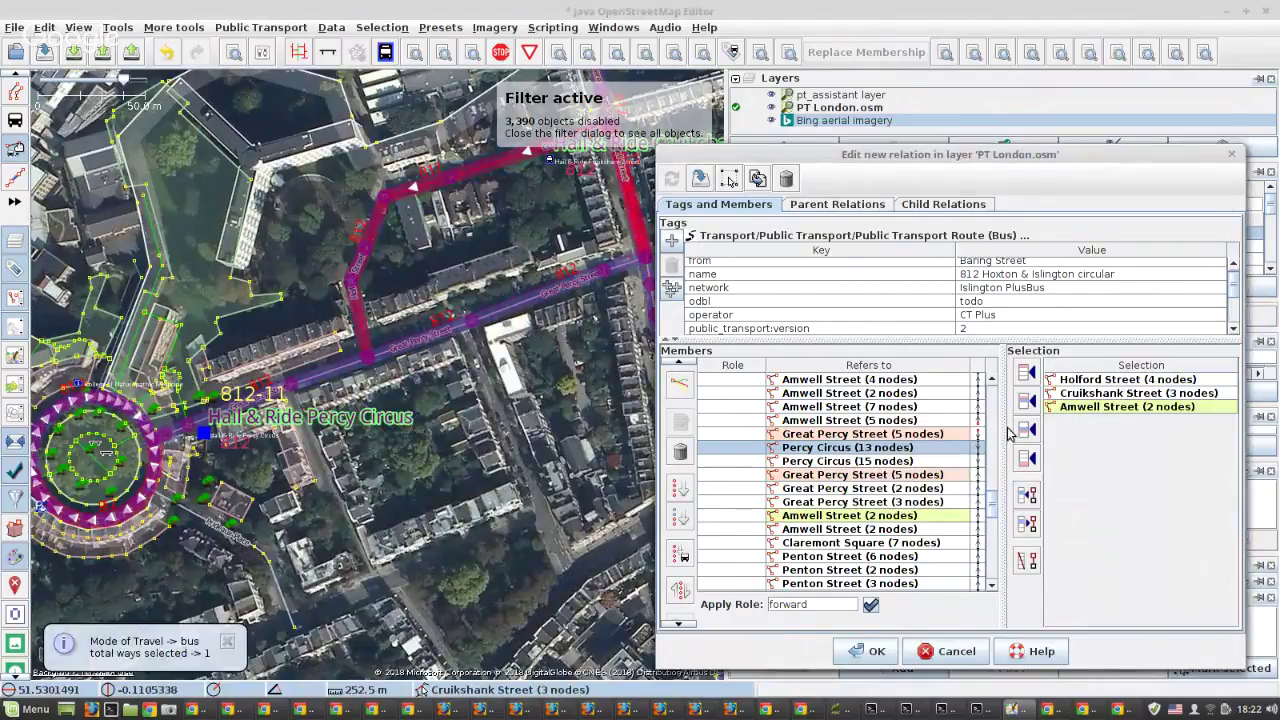
click(972, 431)
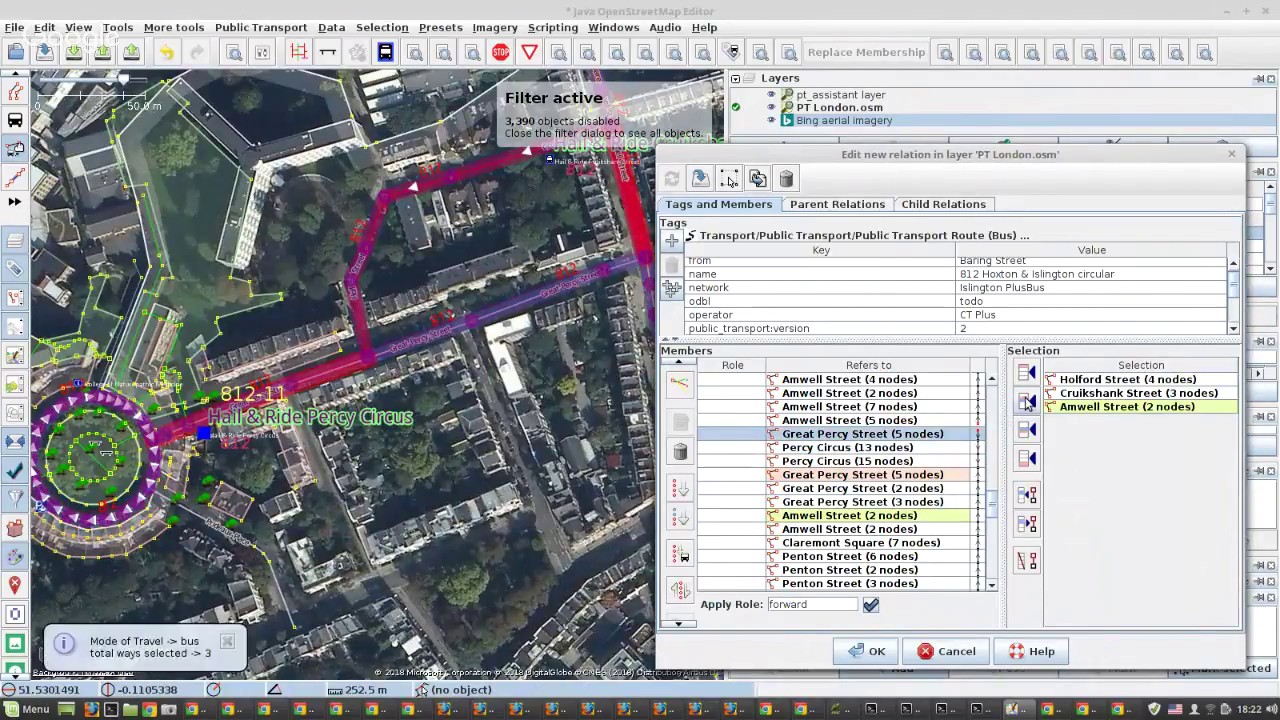
click(1026, 400)
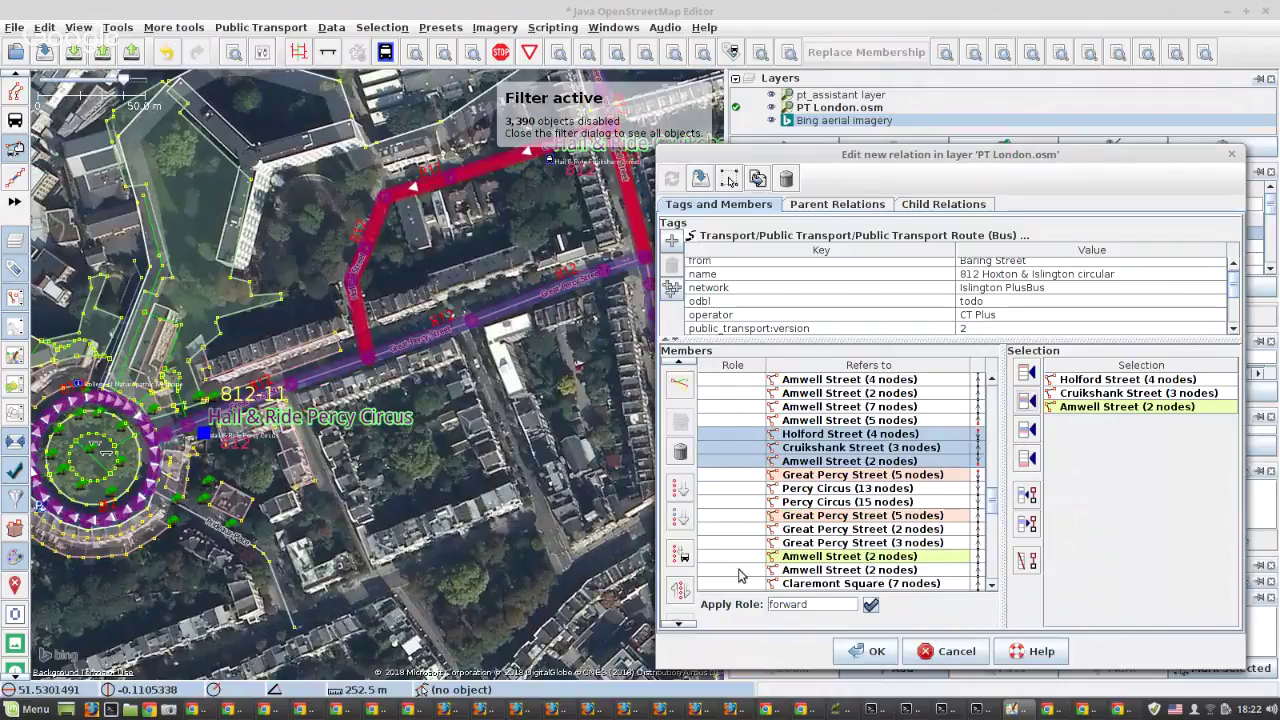
click(682, 592)
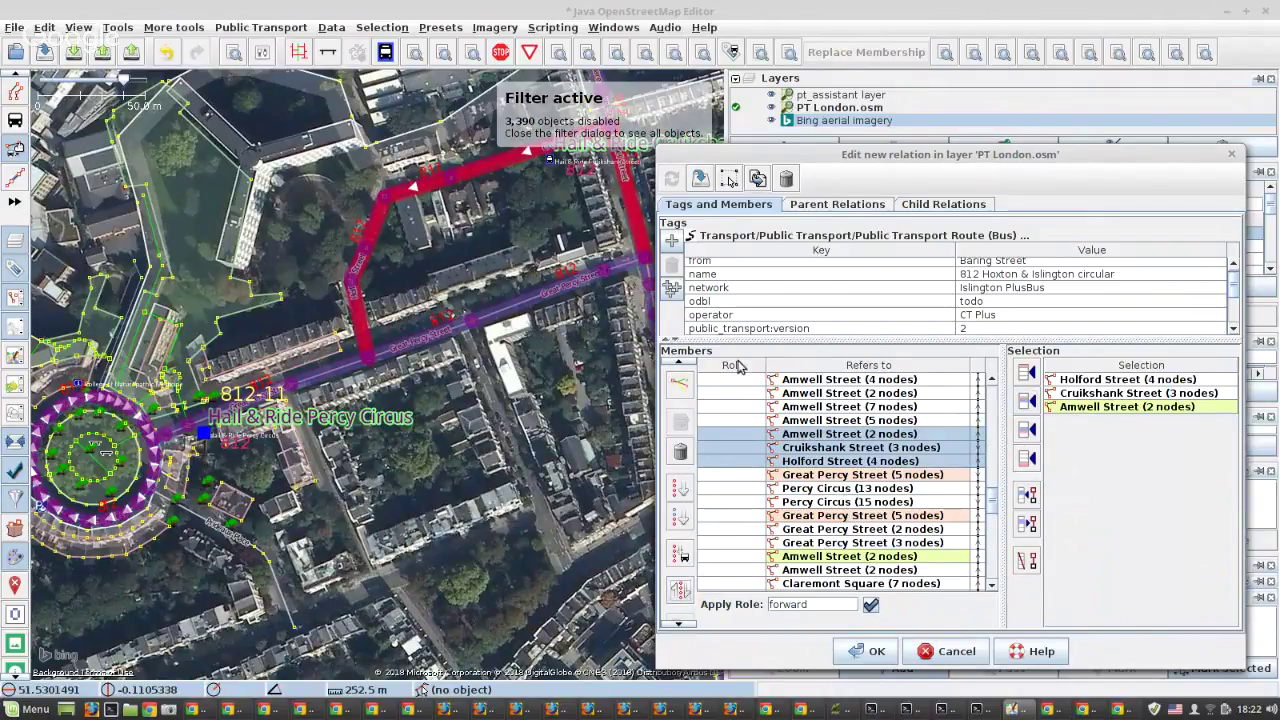
Zoom to the gap at the Felton Street (5 nodes) member and examine the turning loop around the Baring Street stop.
click(360, 382)
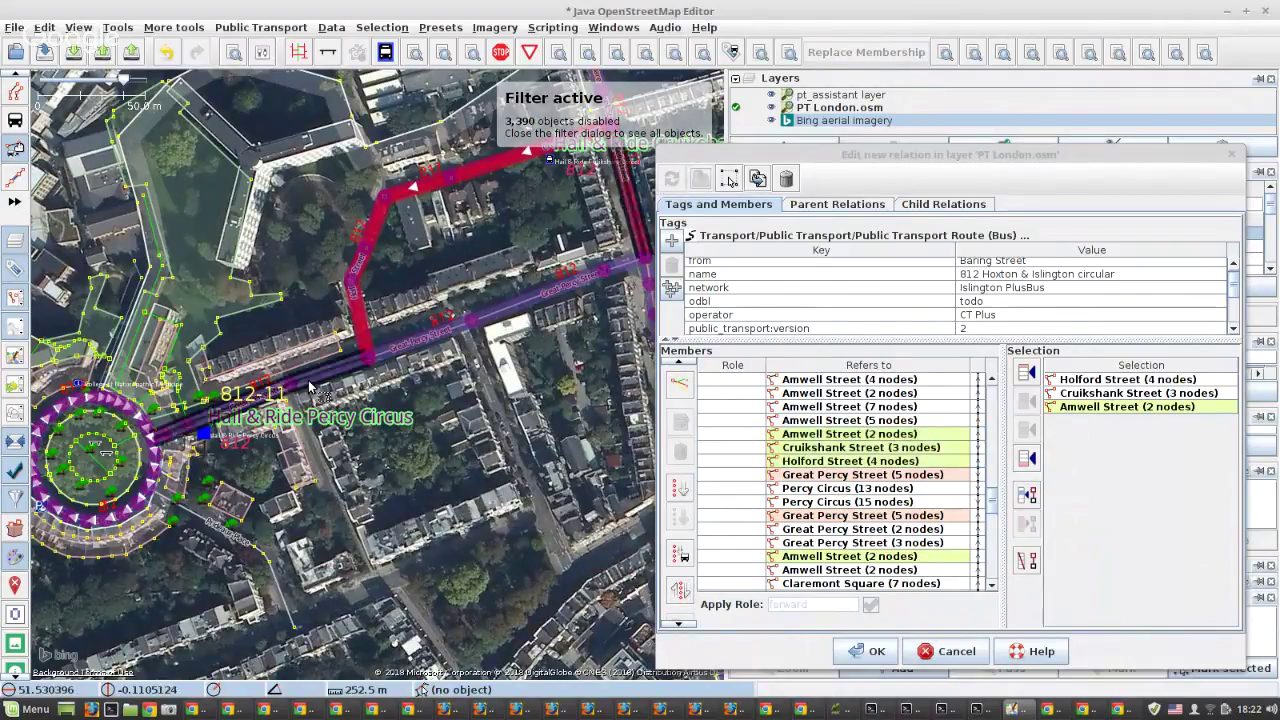
scroll(309, 388, down, 2)
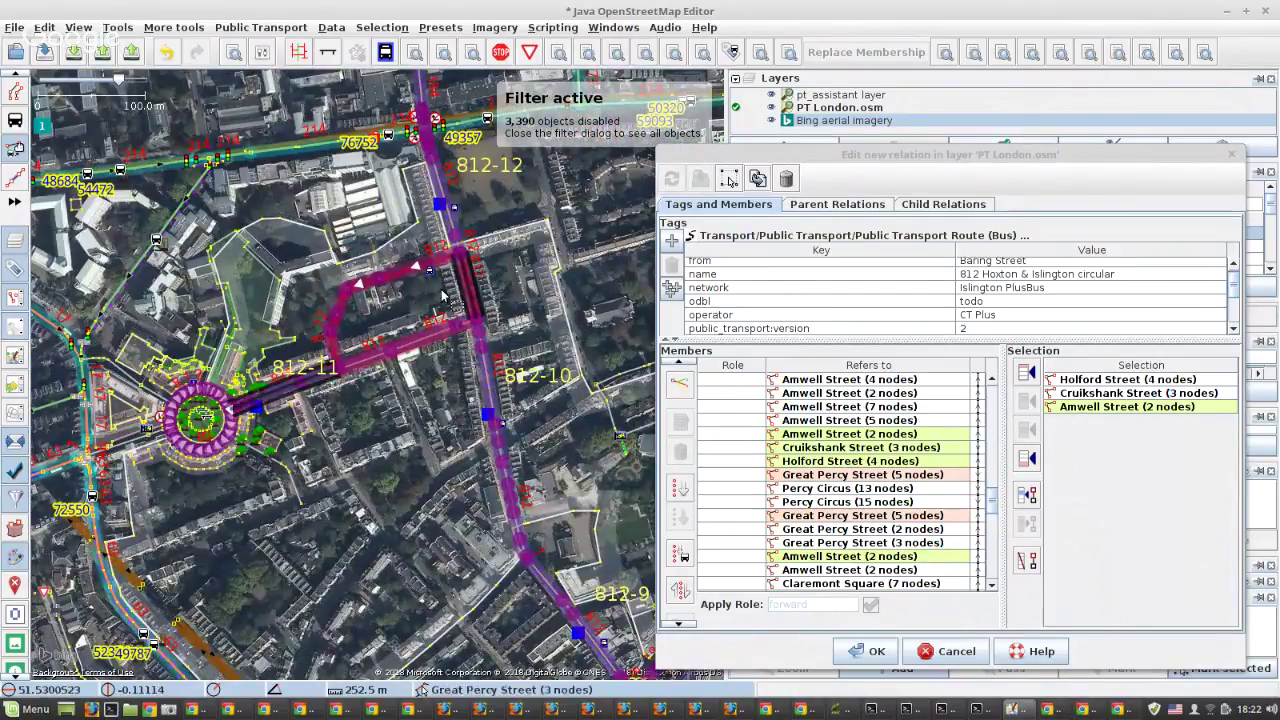
drag(487, 276, 451, 444)
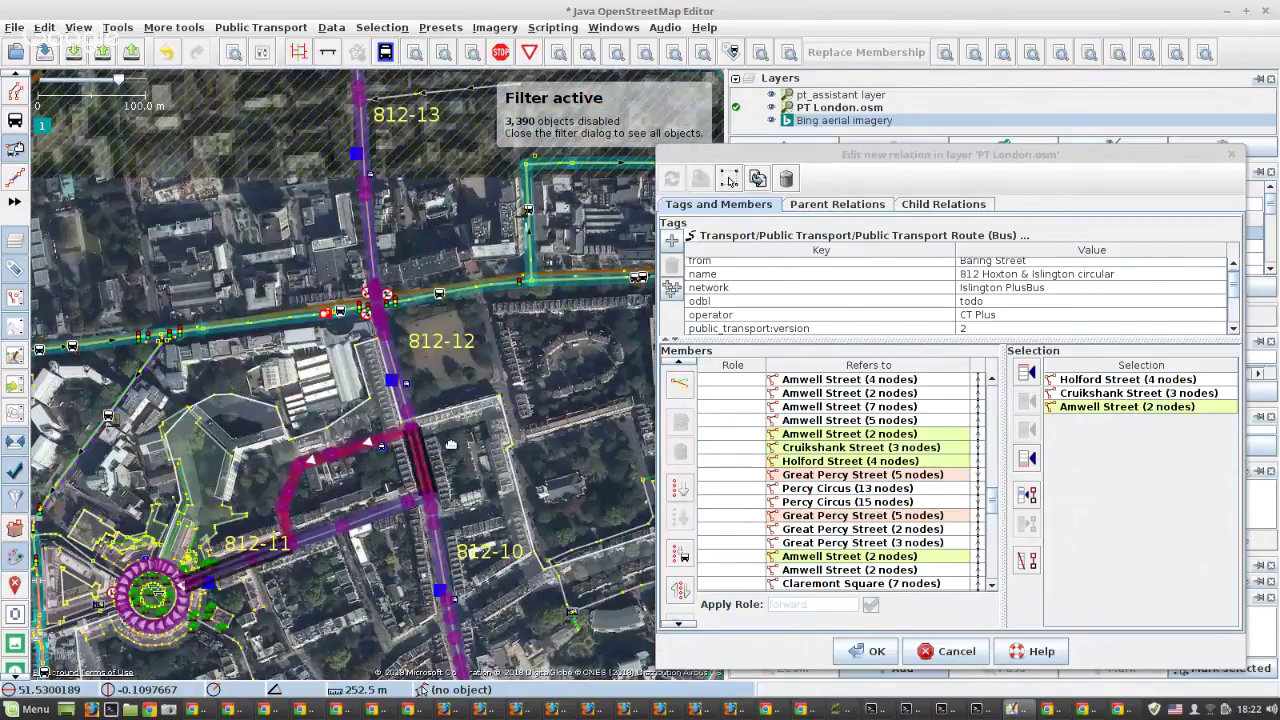
drag(451, 444, 448, 461)
scroll(906, 440, down, 5)
click(875, 504)
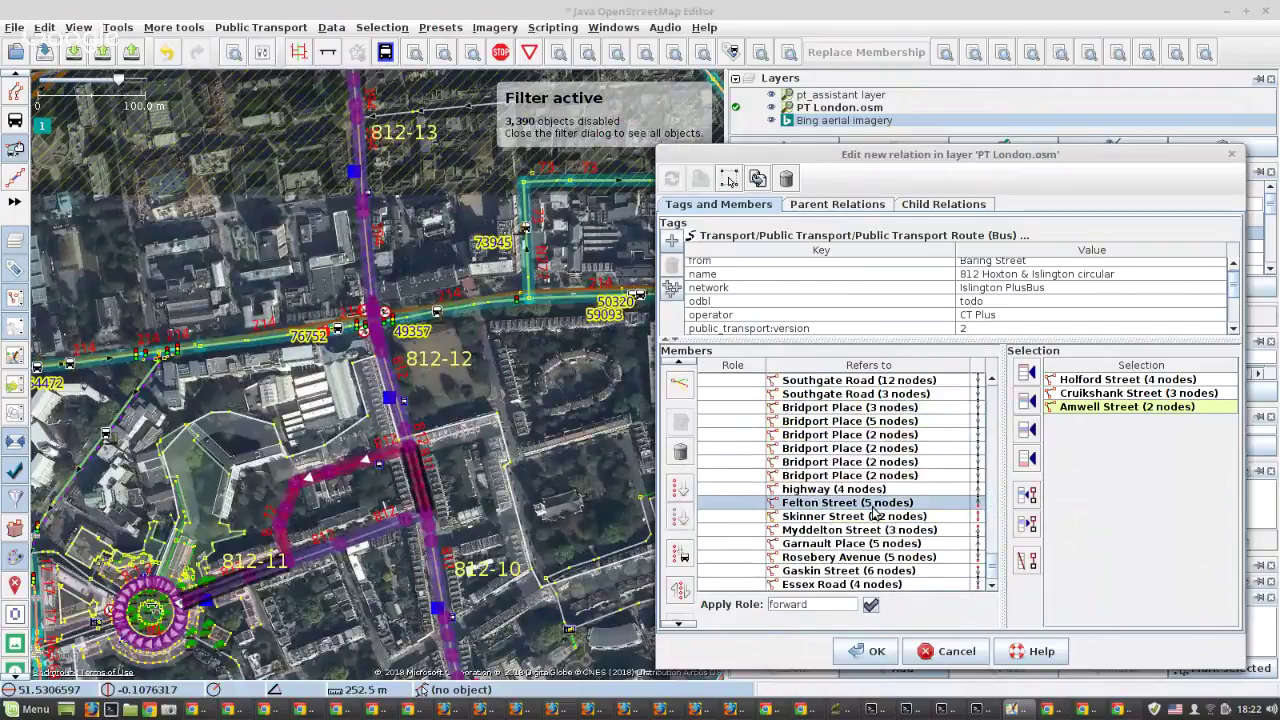
right_click(875, 513)
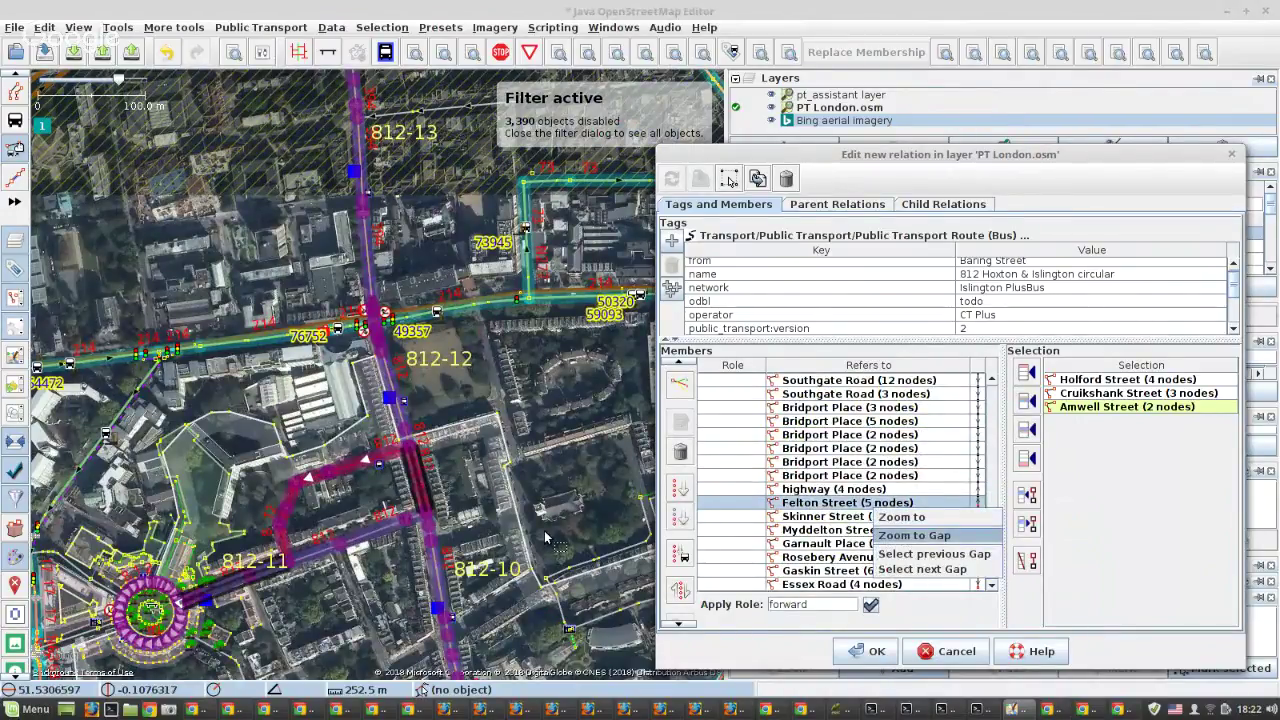
key(Return)
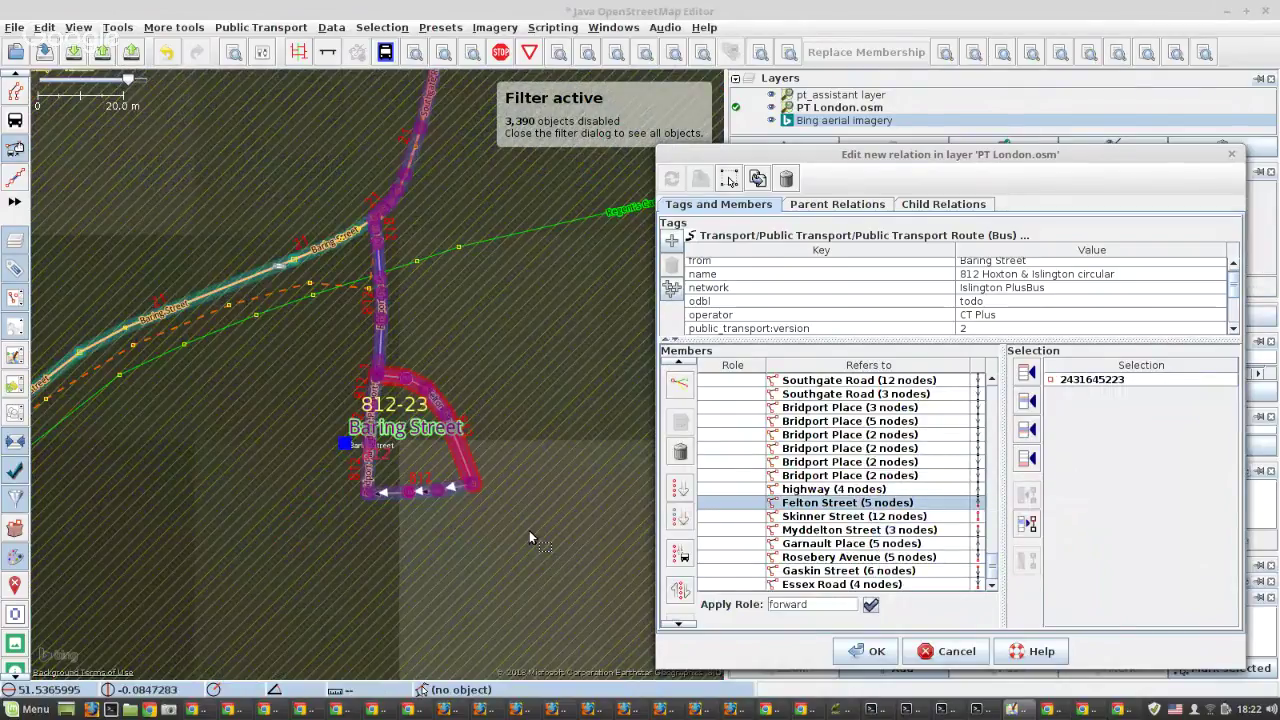
scroll(365, 440, down, 5)
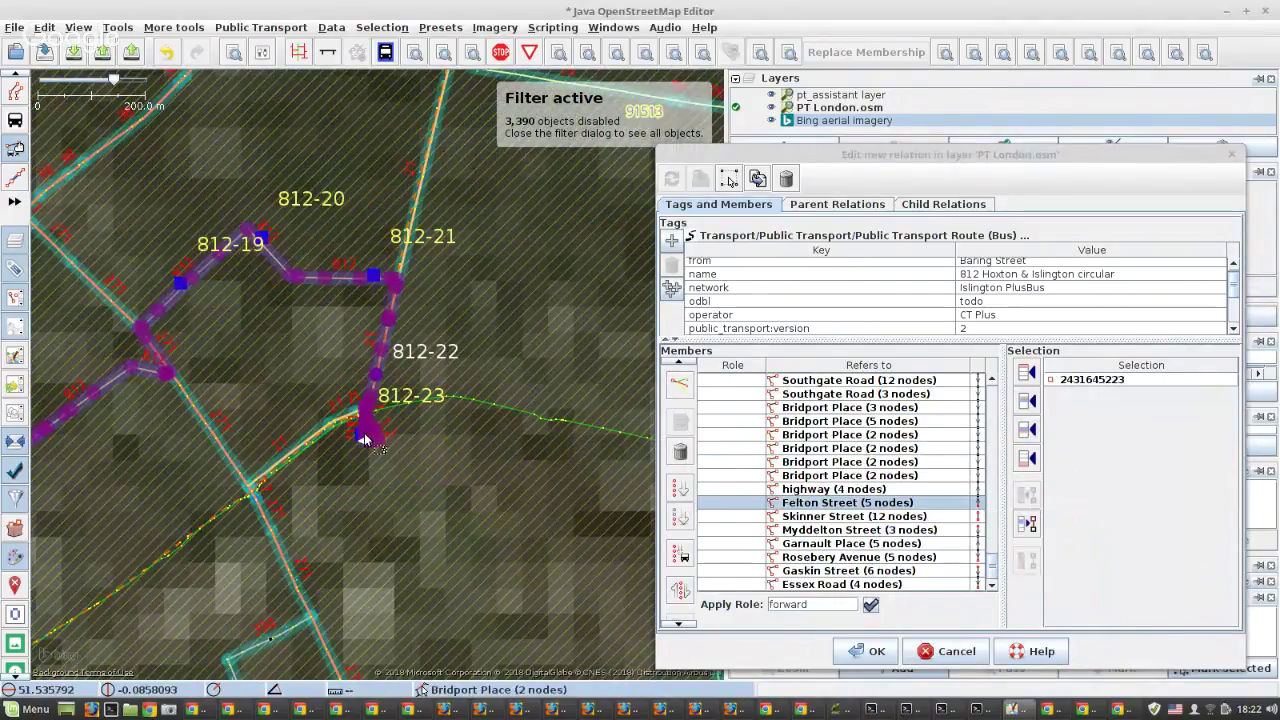
scroll(366, 436, up, 5)
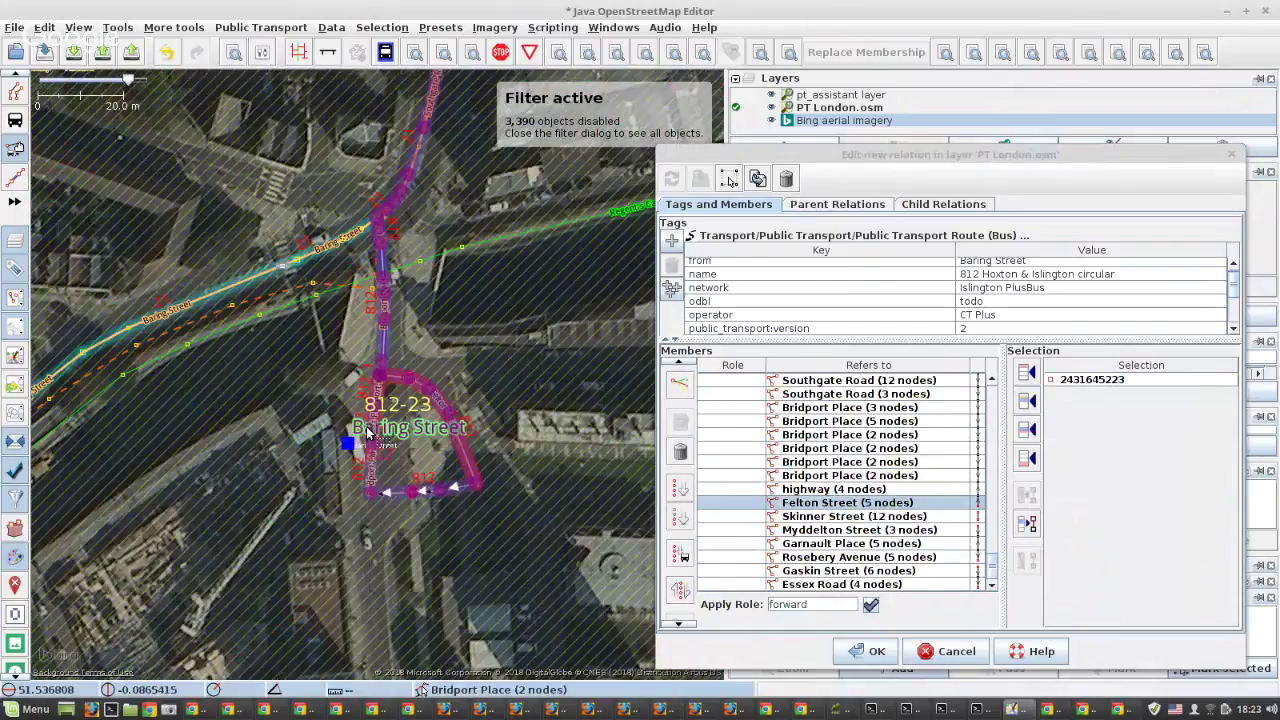
scroll(425, 405, up, 4)
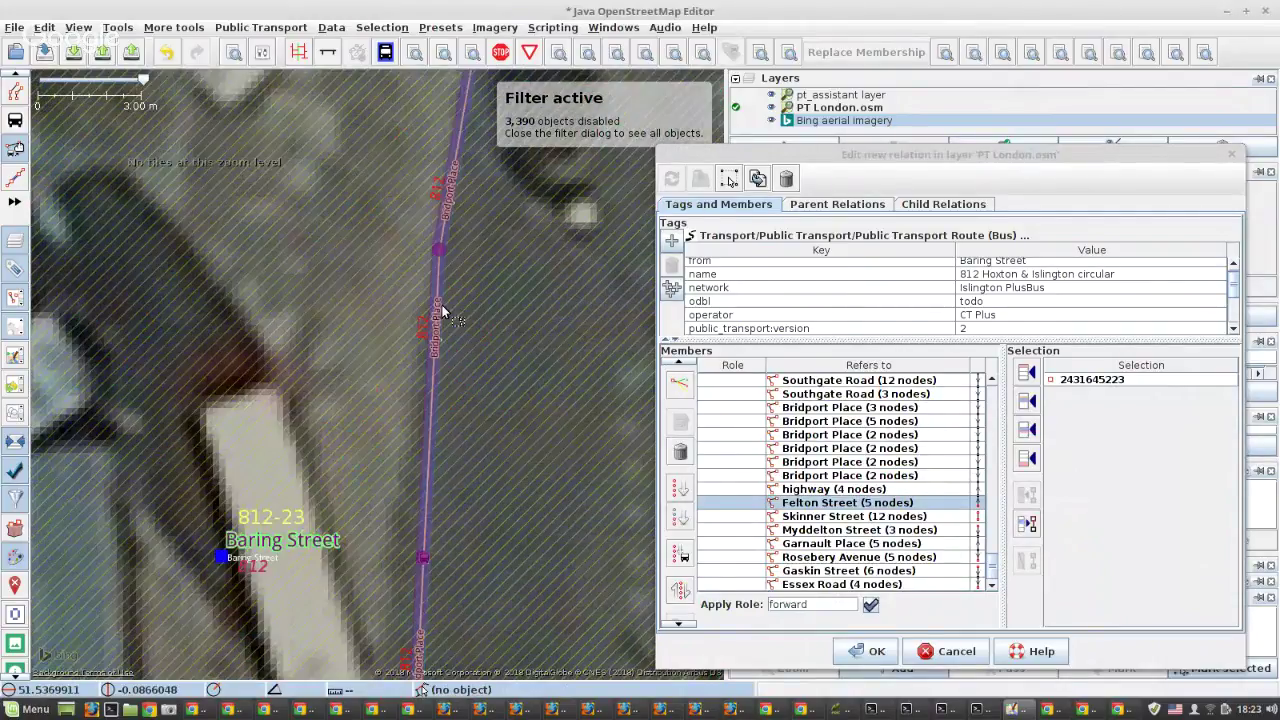
Sort the members below the first Bridport Place (2 nodes) entry, and again below Bridport Place (5 nodes).
click(443, 313)
click(1030, 569)
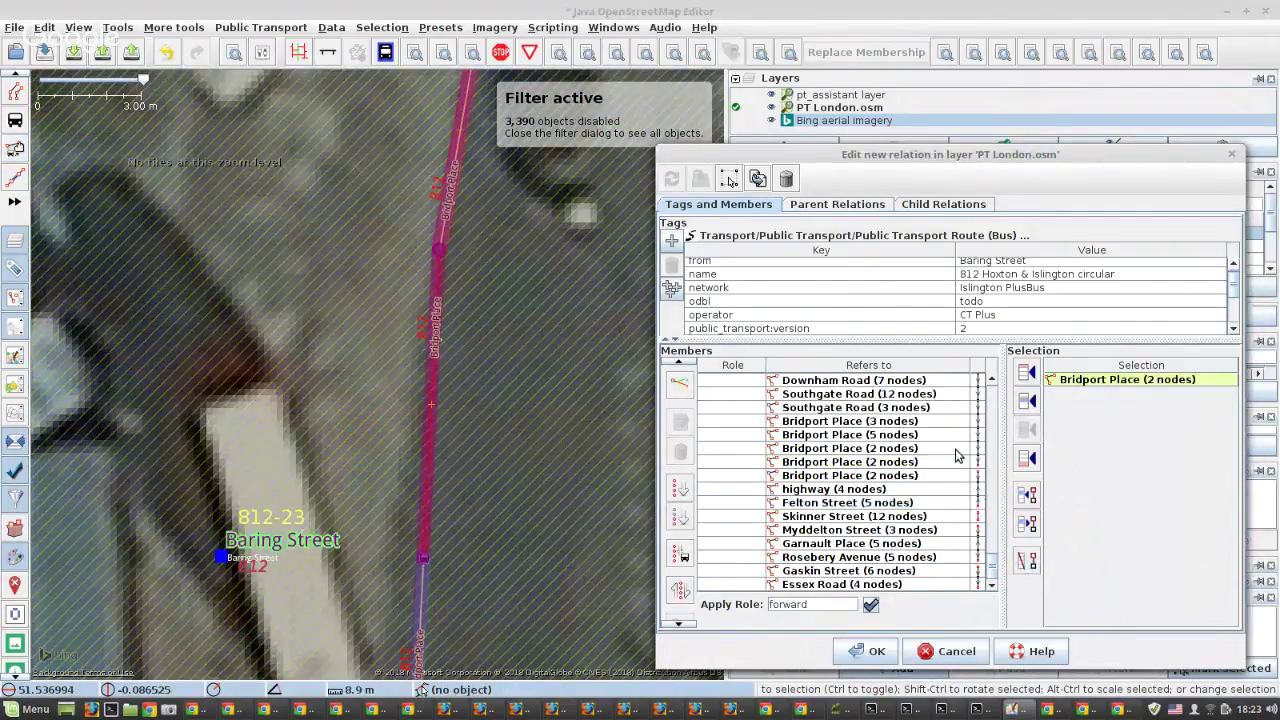
click(954, 449)
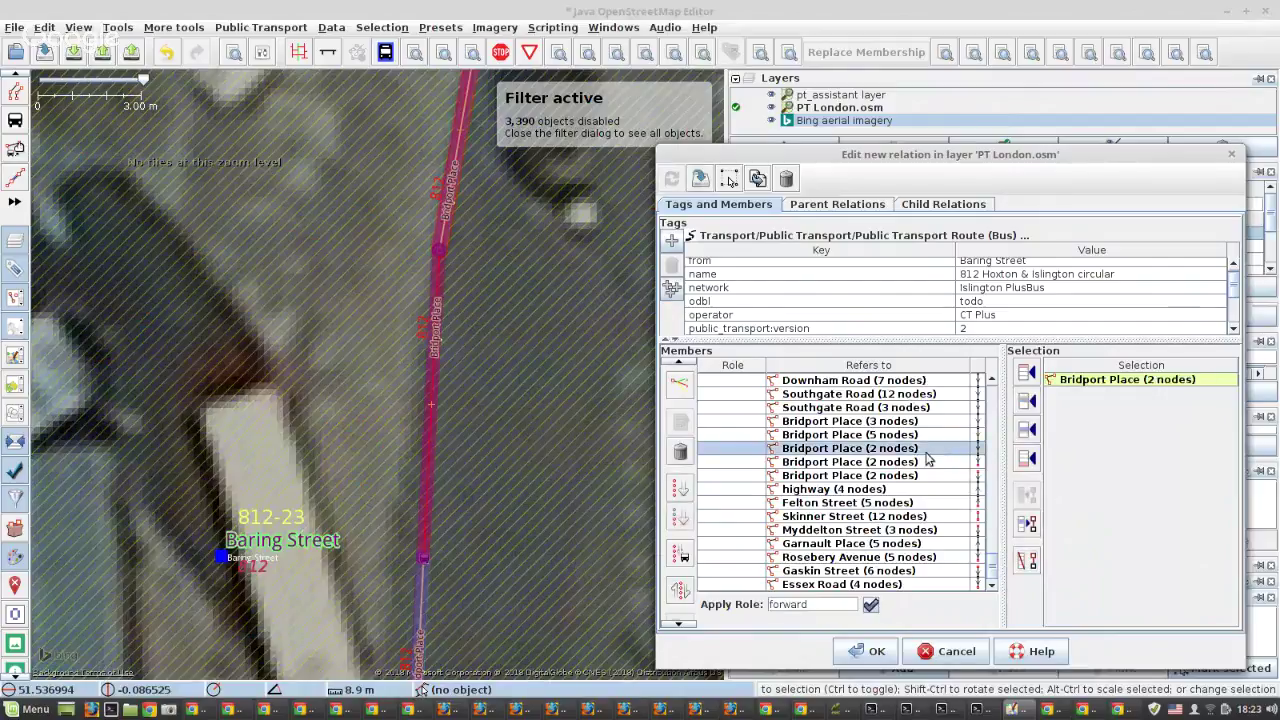
click(676, 523)
click(680, 553)
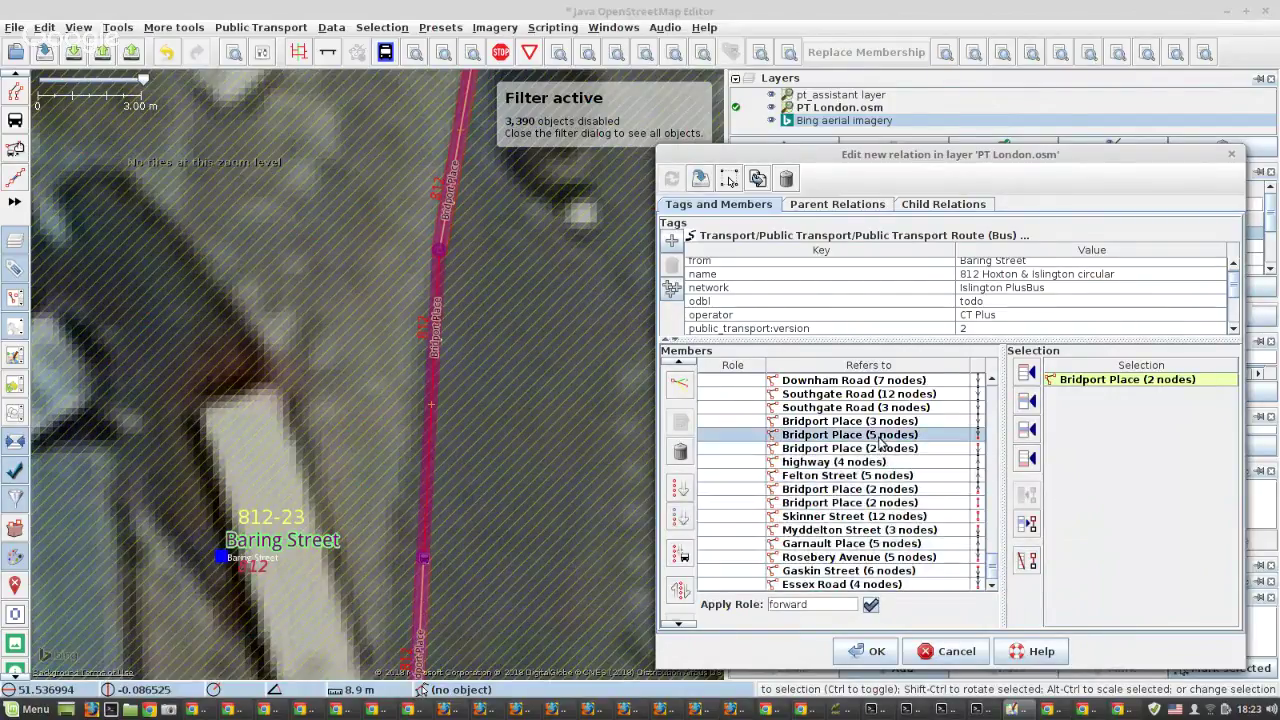
click(680, 516)
click(680, 553)
Remove the Bridport Place (2 nodes) member directly above Skinner Street (12 nodes) from the relation.
click(868, 502)
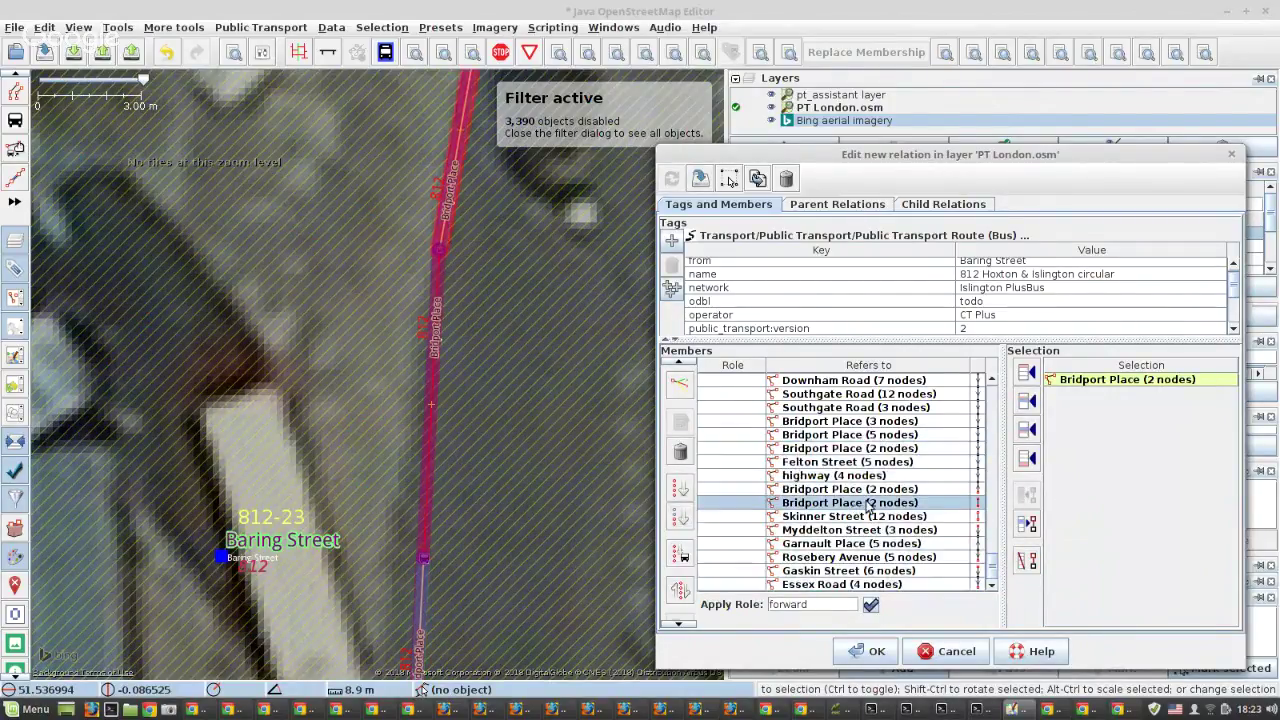
right_click(866, 504)
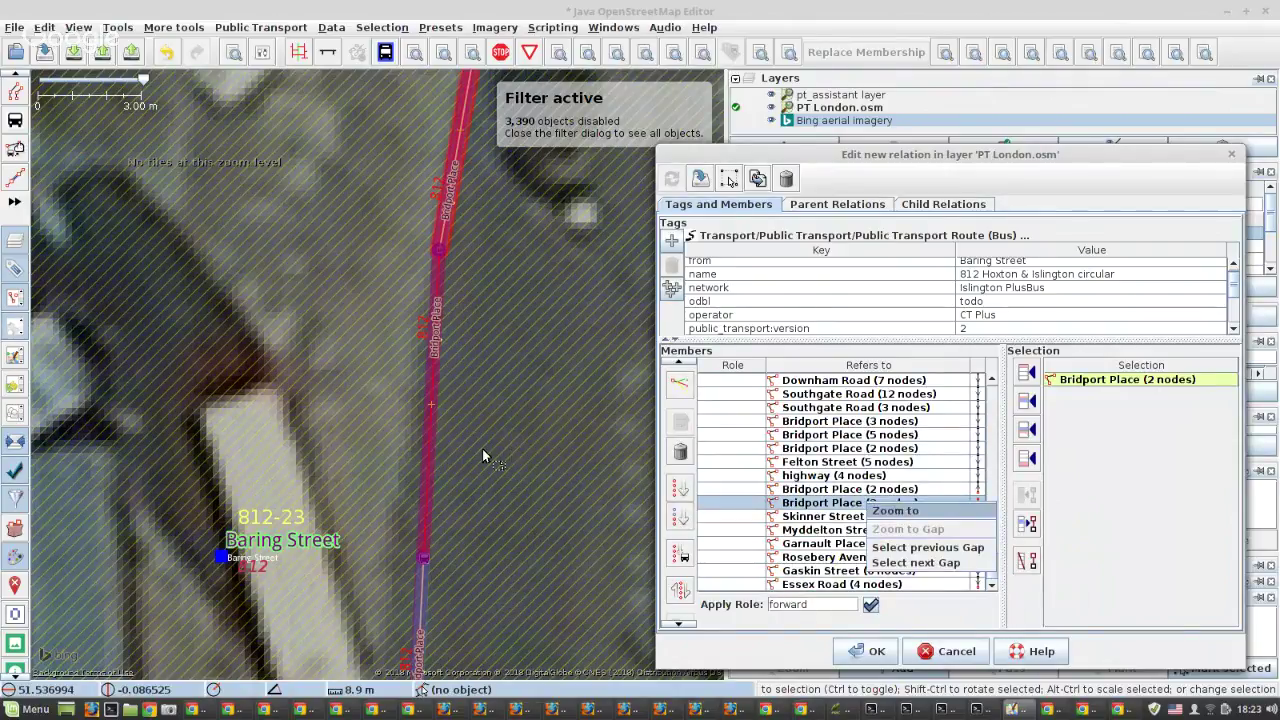
scroll(482, 448, down, 5)
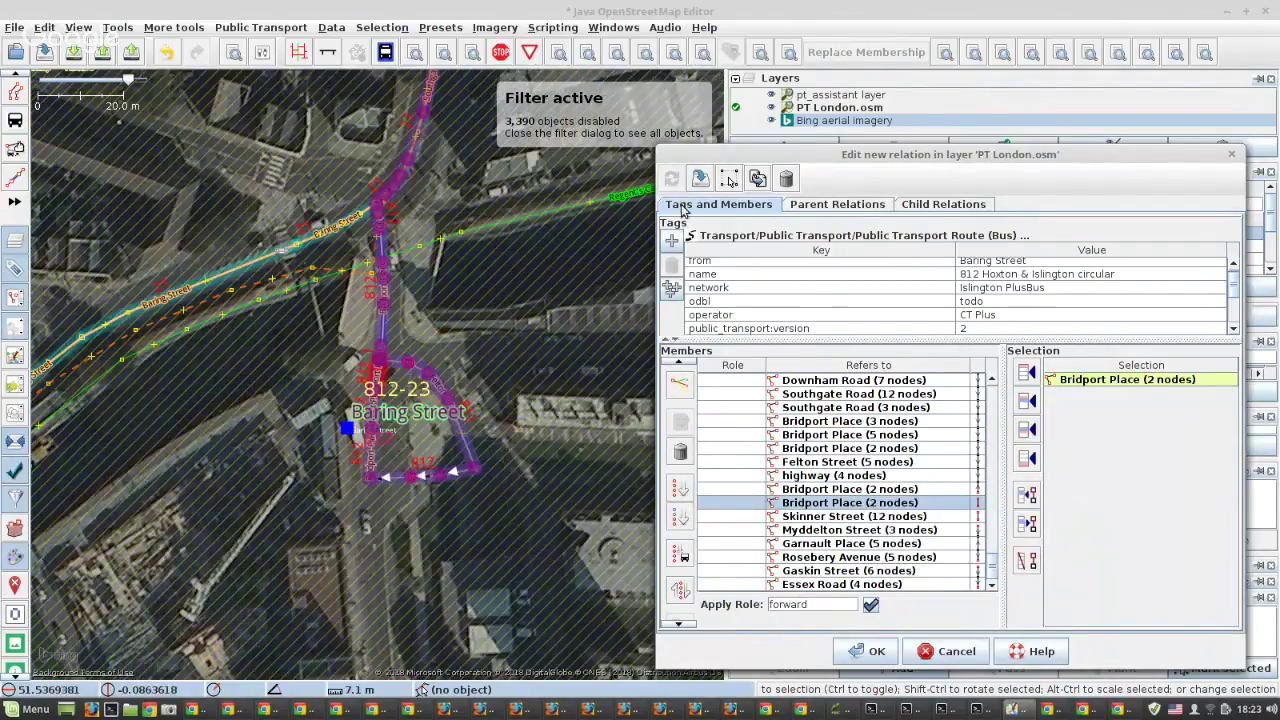
ctrl+click(896, 506)
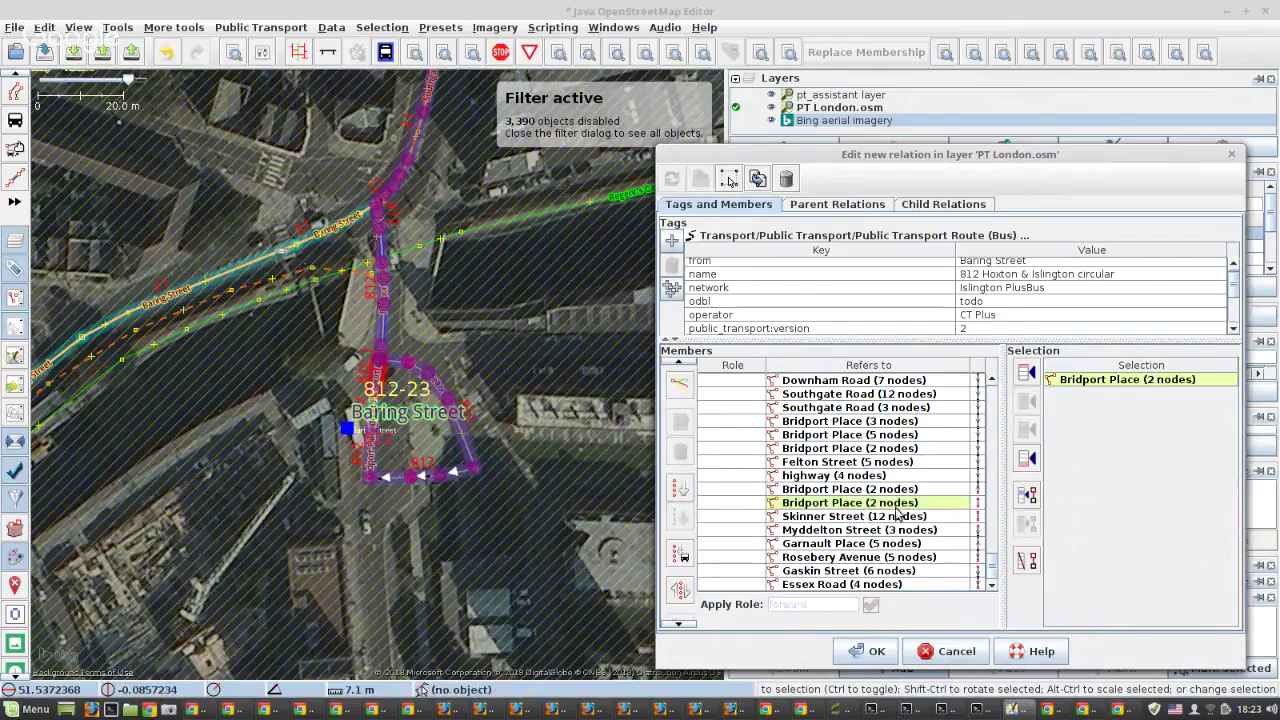
click(896, 506)
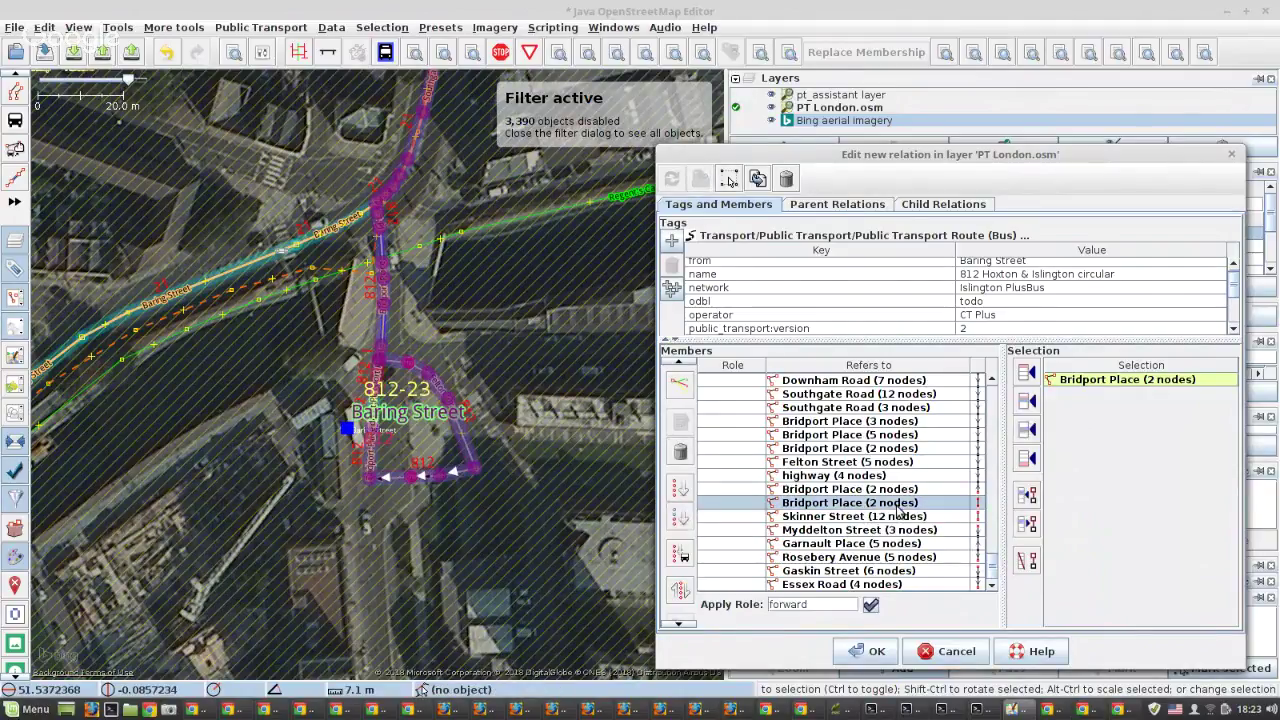
click(681, 453)
Locate the Skinner Street (12 nodes) member on the map and remove it from the relation.
click(838, 519)
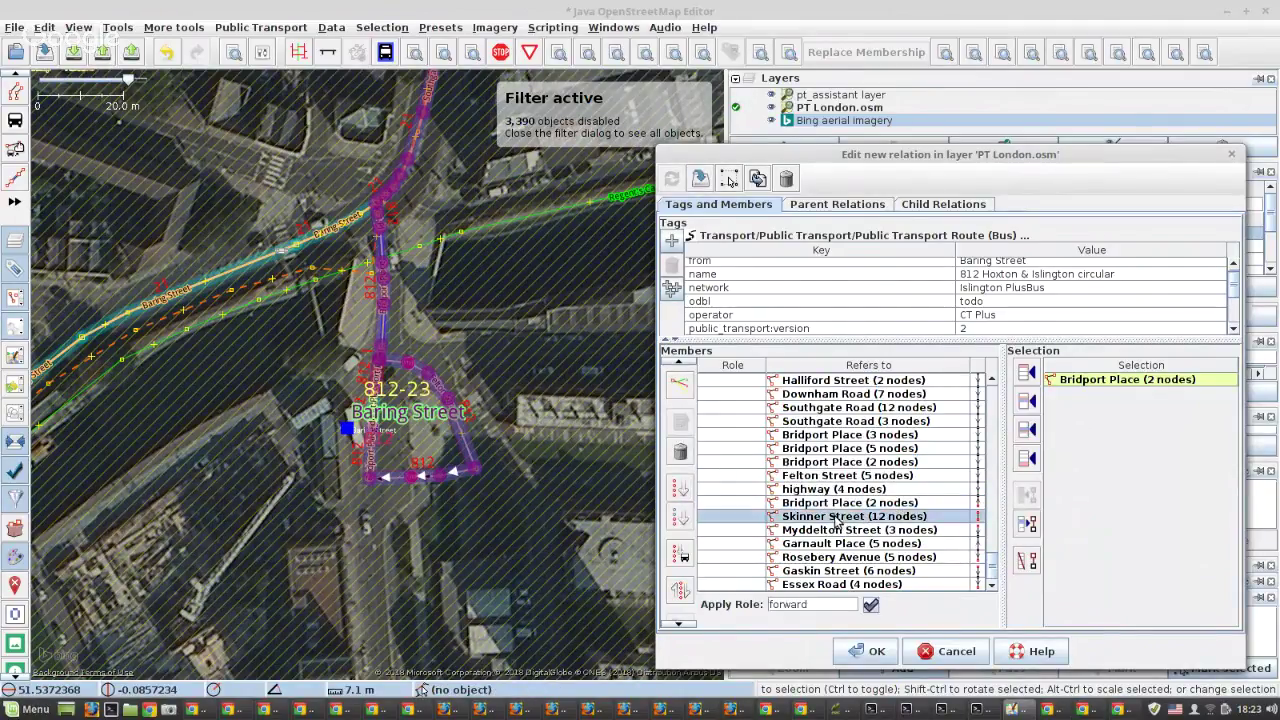
right_click(838, 519)
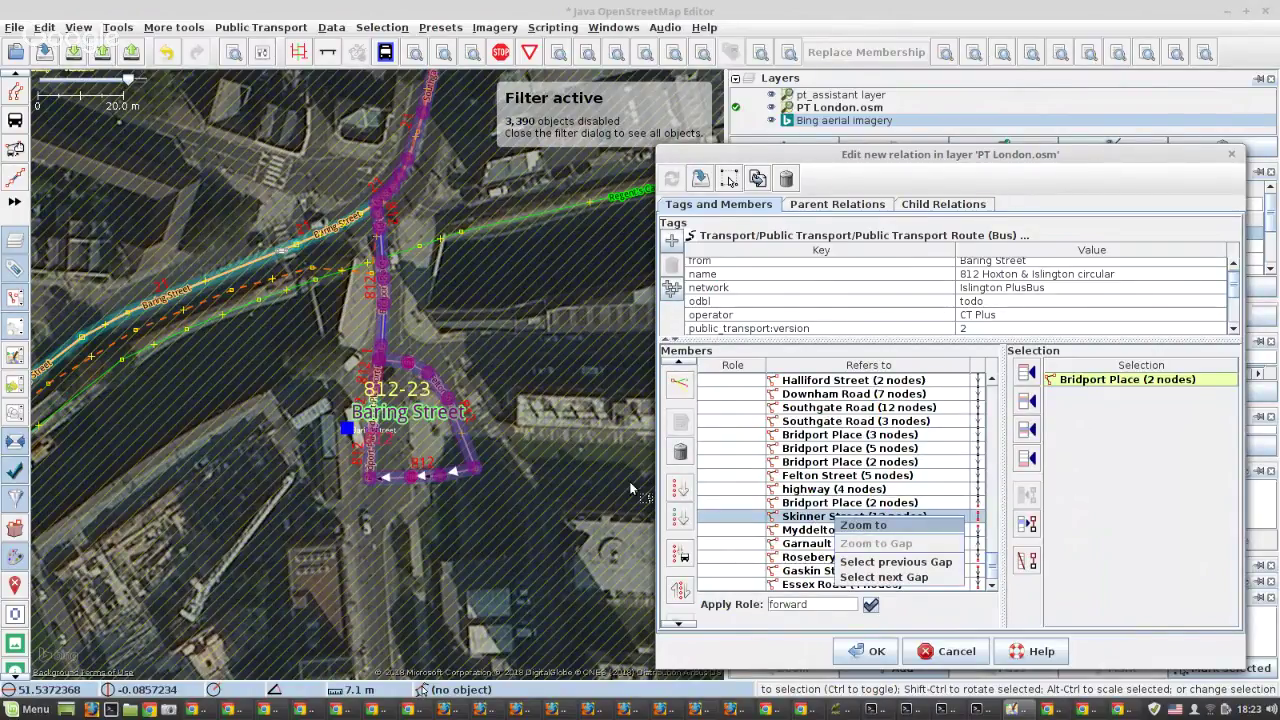
click(862, 525)
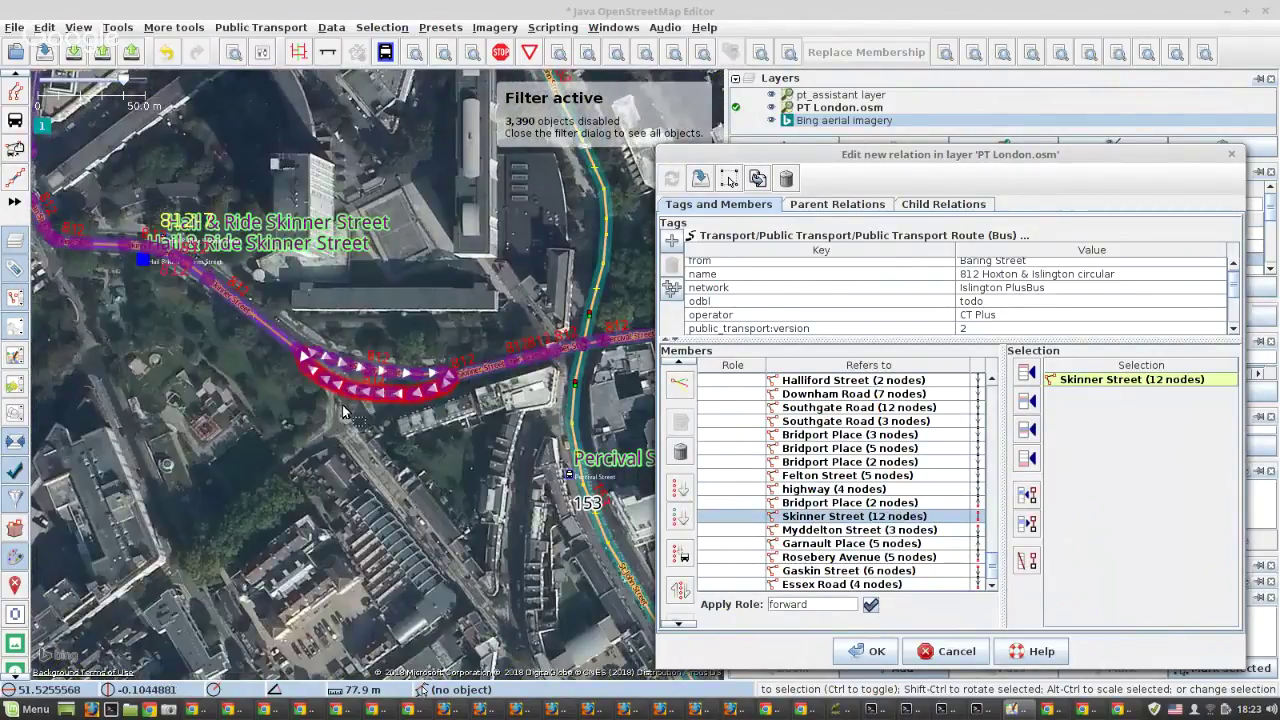
click(681, 455)
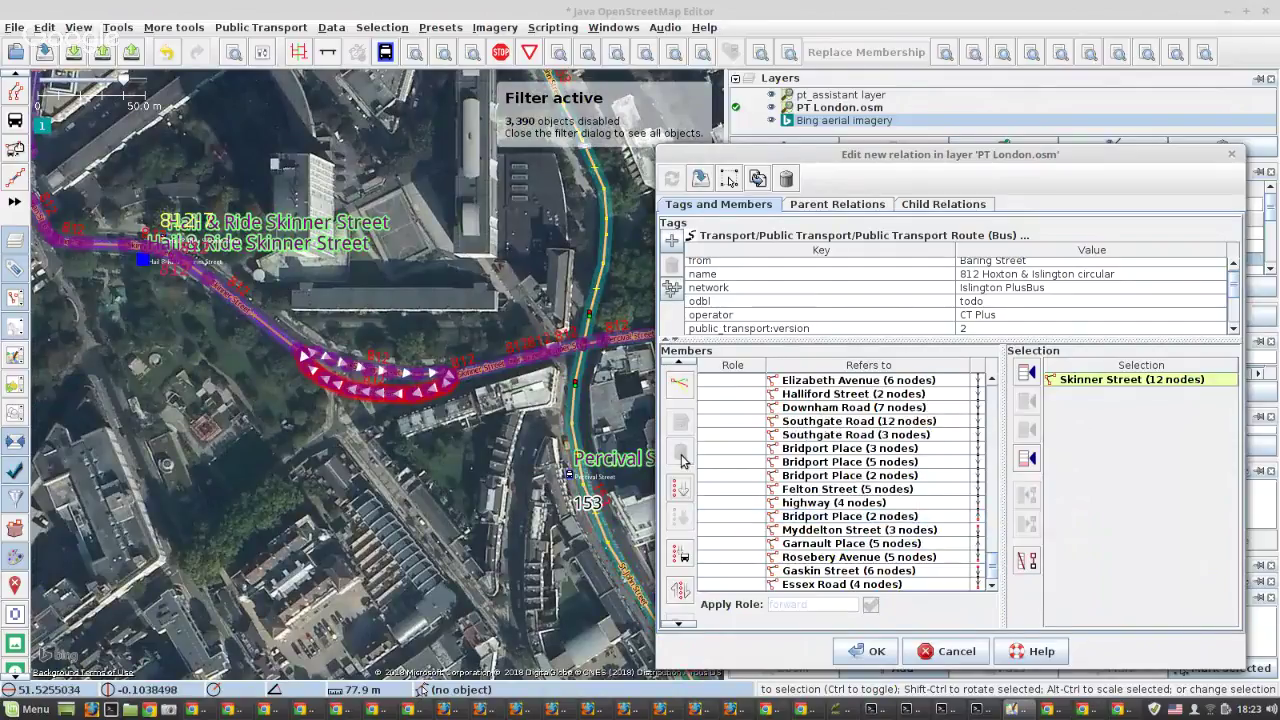
Locate the Myddelton Street (3 nodes) member on the map and remove nearby Rosoman Street (5 nodes) and Tysoe Street (3 nodes) from the relation.
click(878, 530)
right_click(878, 531)
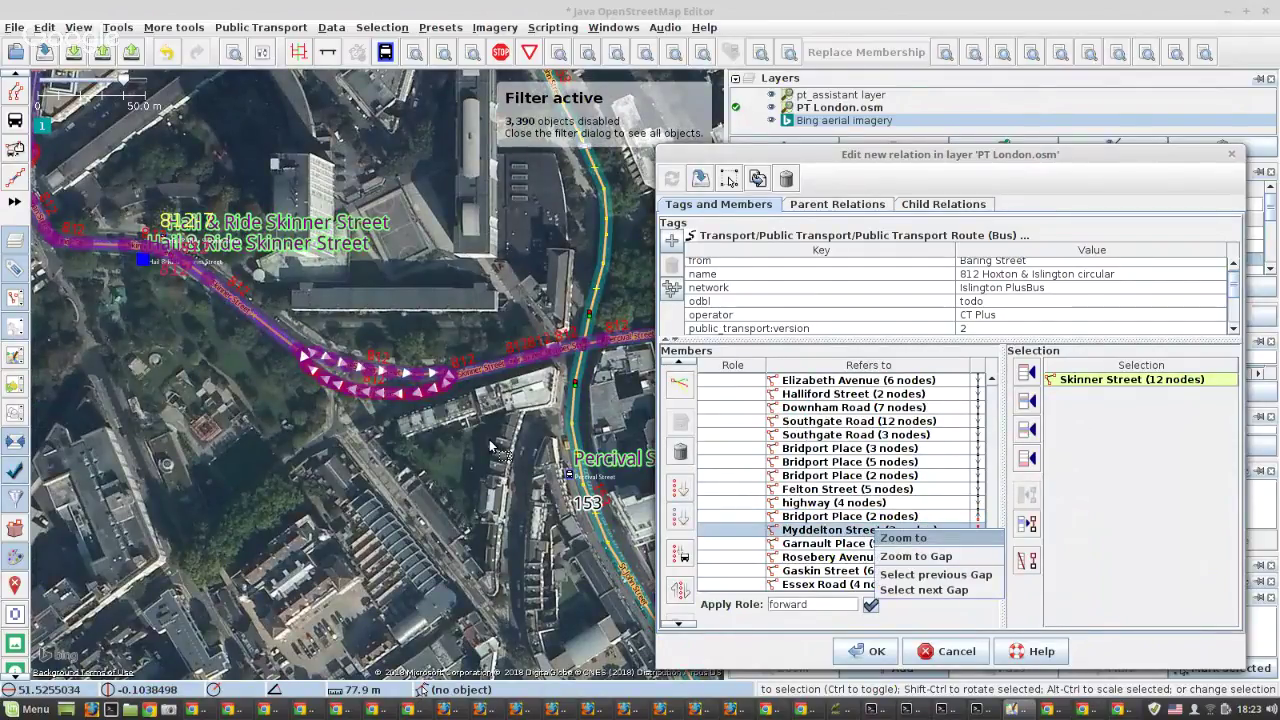
click(903, 538)
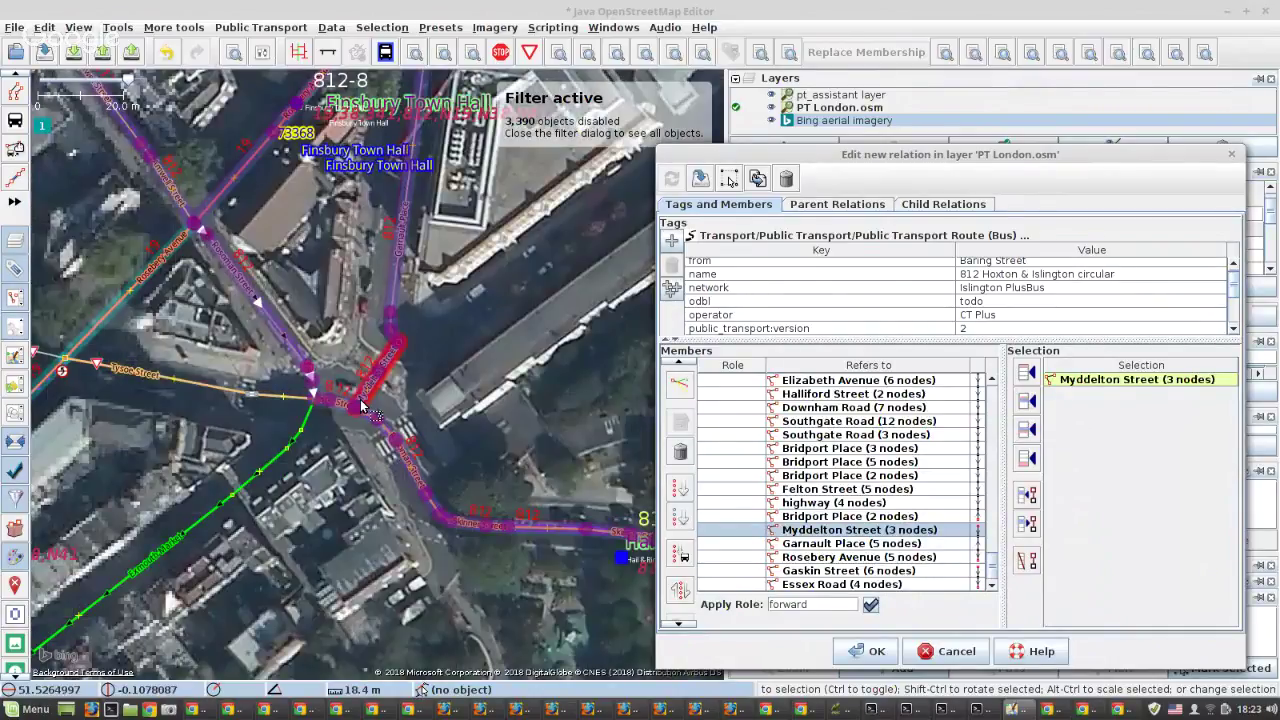
scroll(270, 385, down, 5)
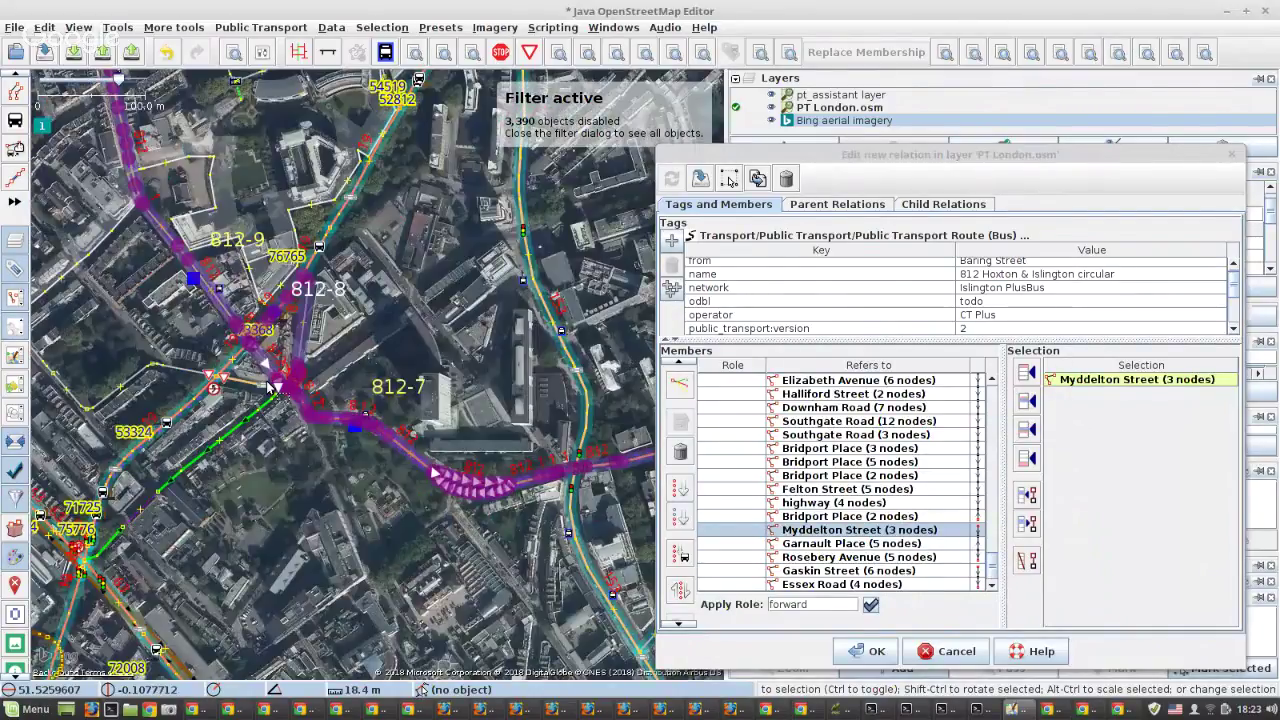
scroll(270, 387, up, 2)
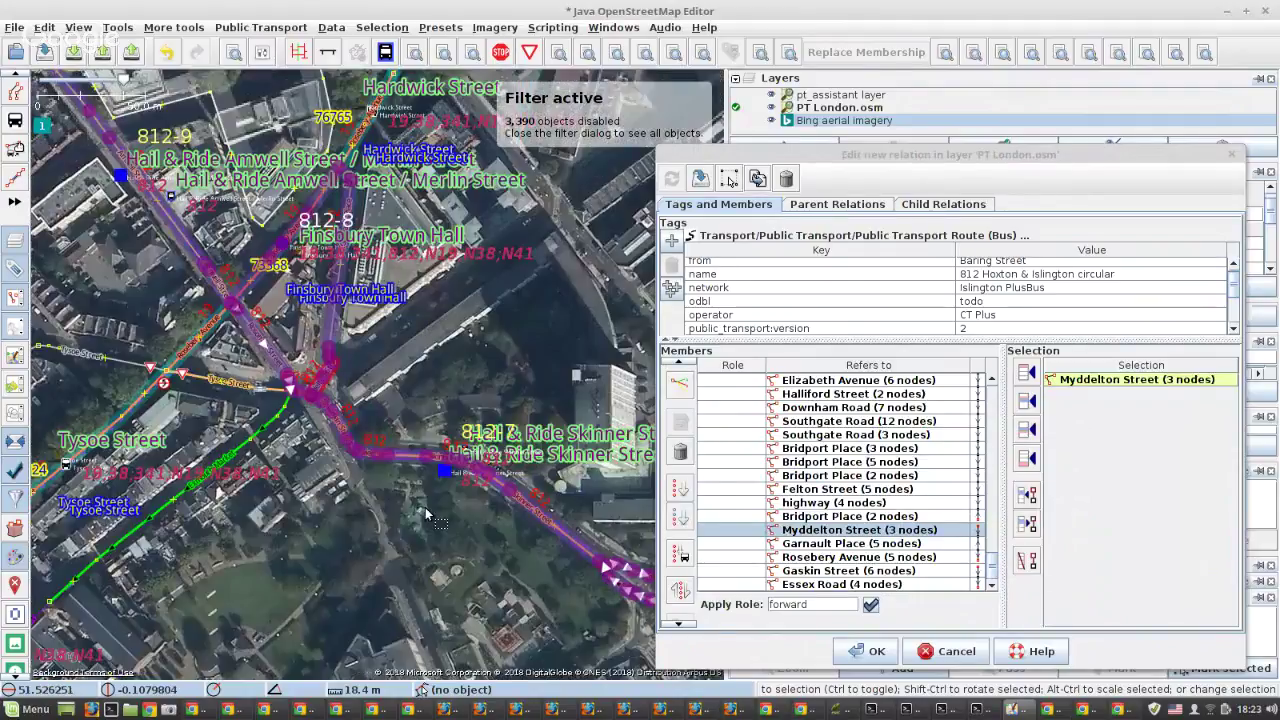
scroll(270, 385, up, 2)
click(310, 382)
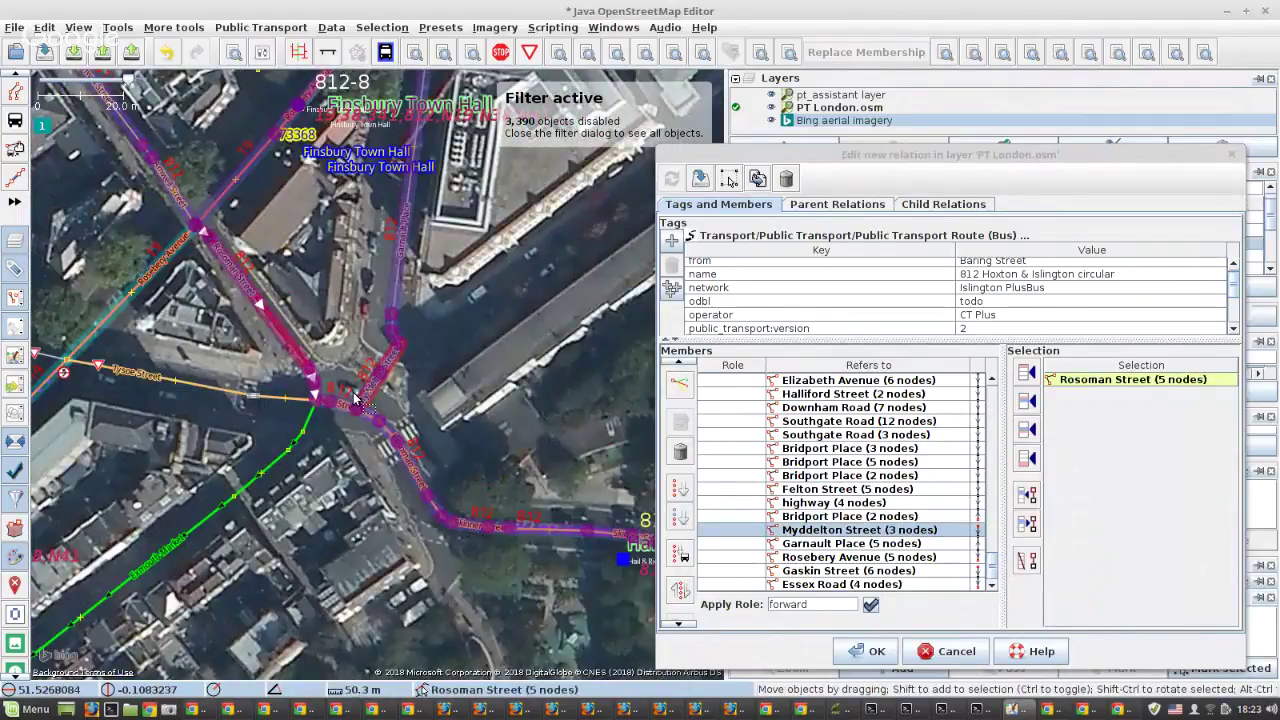
scroll(353, 402, up, 4)
shift+click(350, 452)
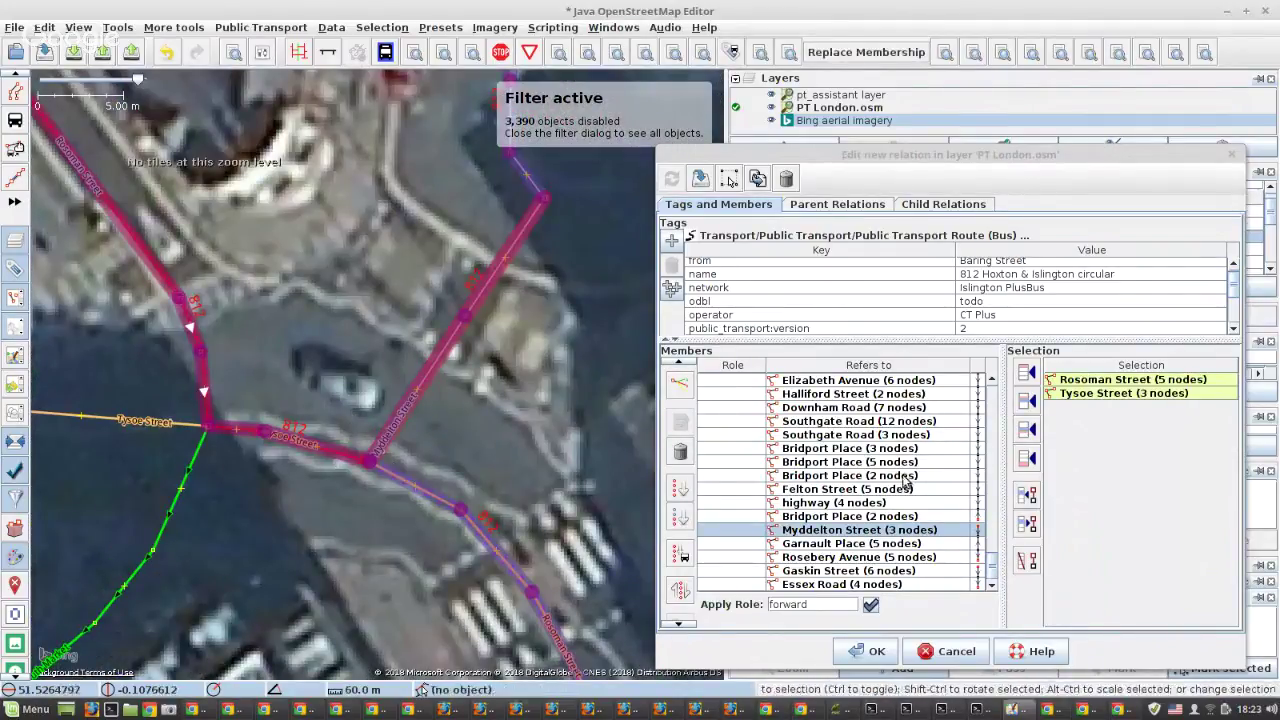
scroll(905, 481, up, 5)
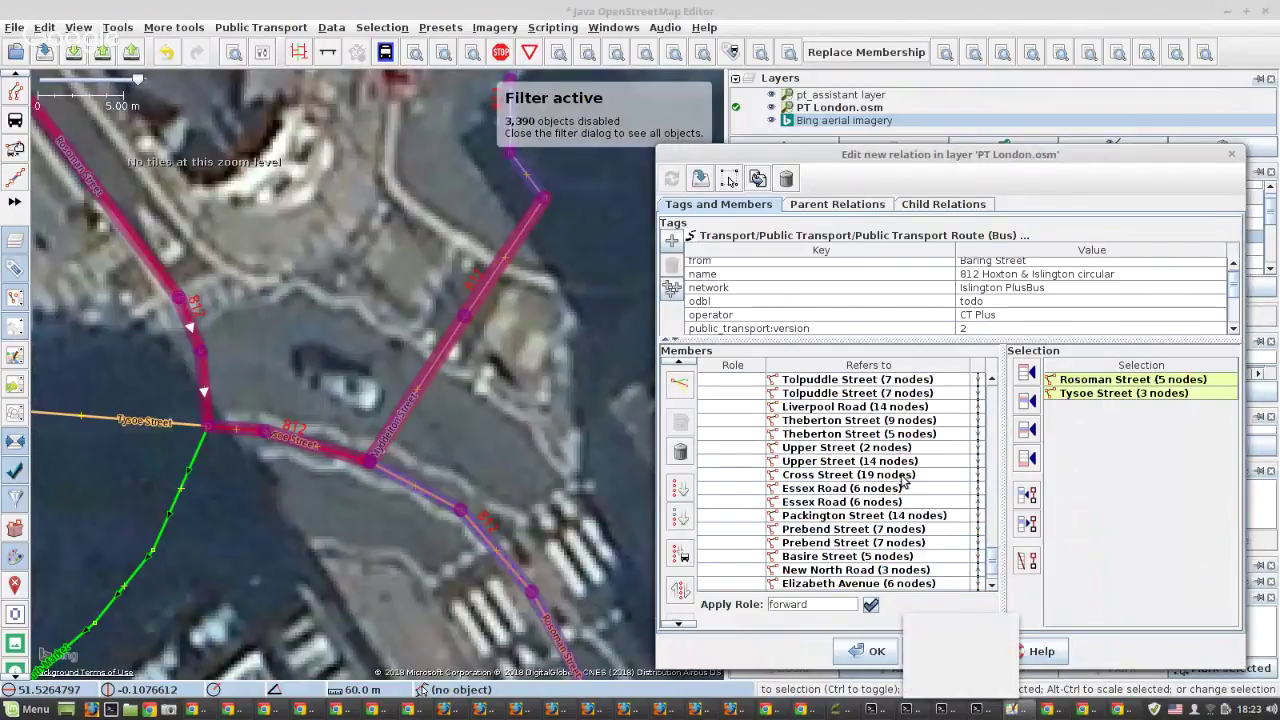
scroll(905, 481, up, 5)
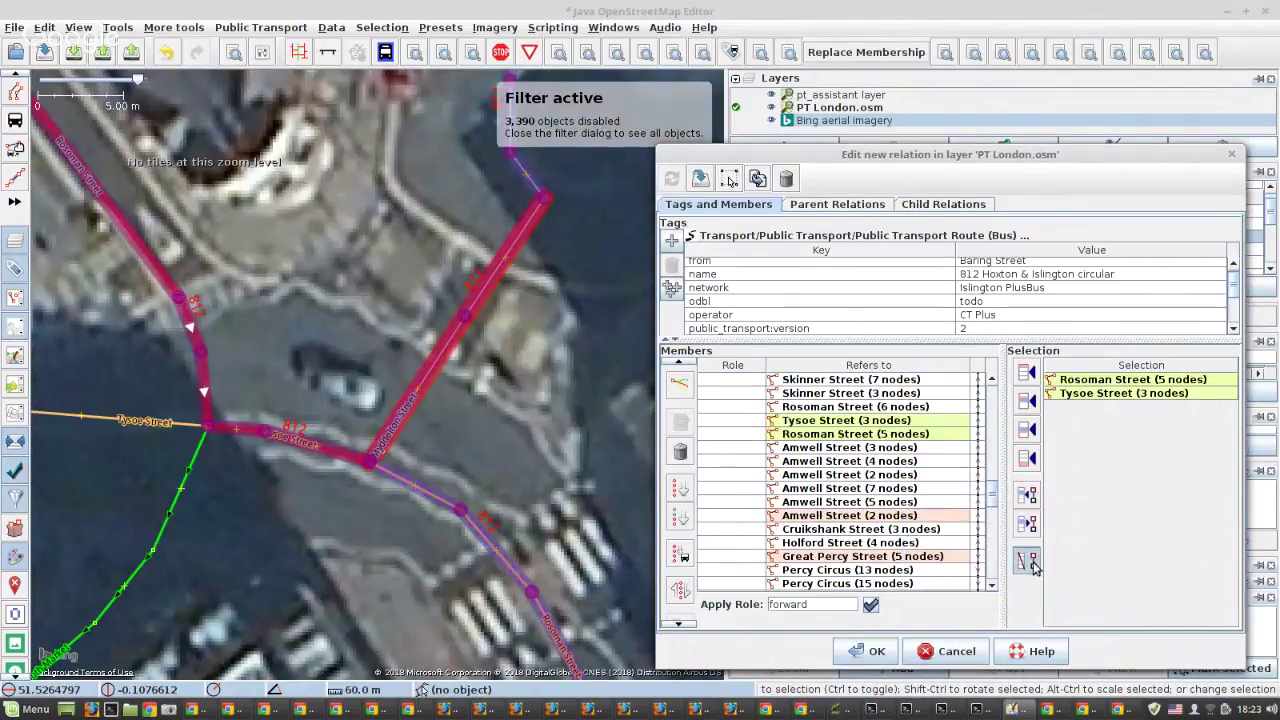
click(1033, 566)
Move the members from Amwell Street (3 nodes) through the last Bridport Place (2 nodes) below Rosebery Avenue (5 nodes) and apply the changes.
click(938, 425)
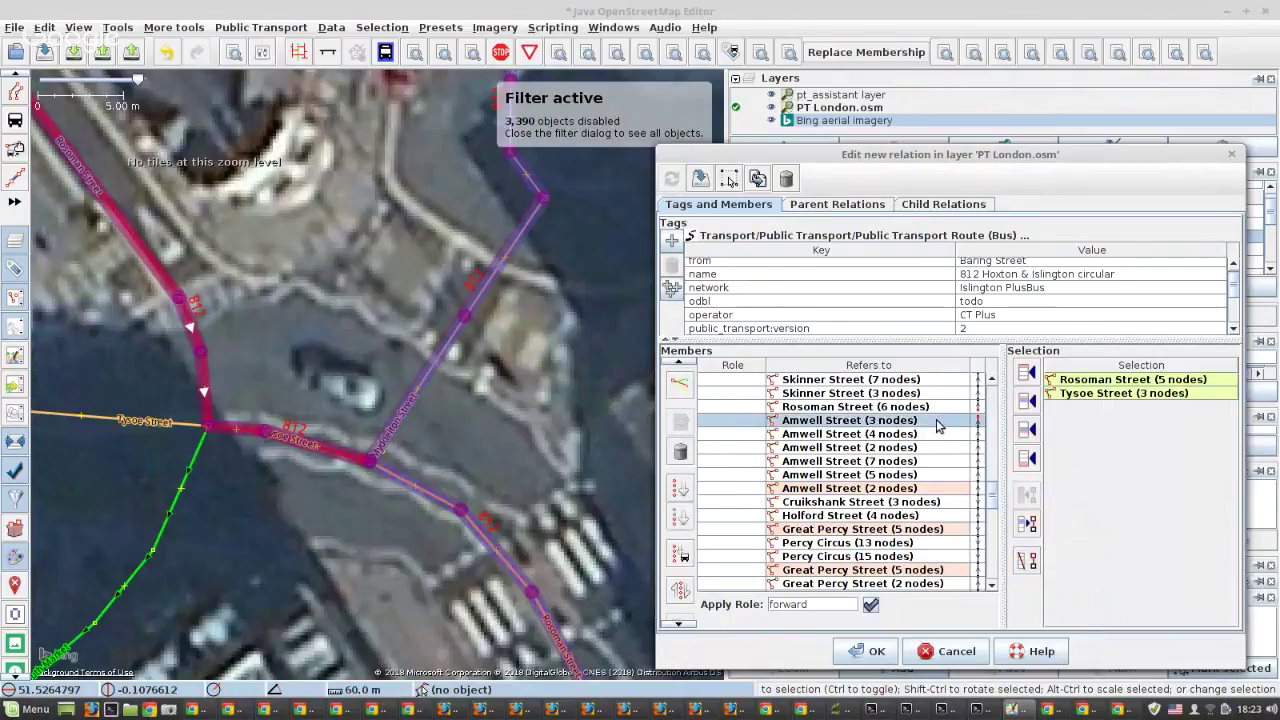
scroll(938, 425, down, 10)
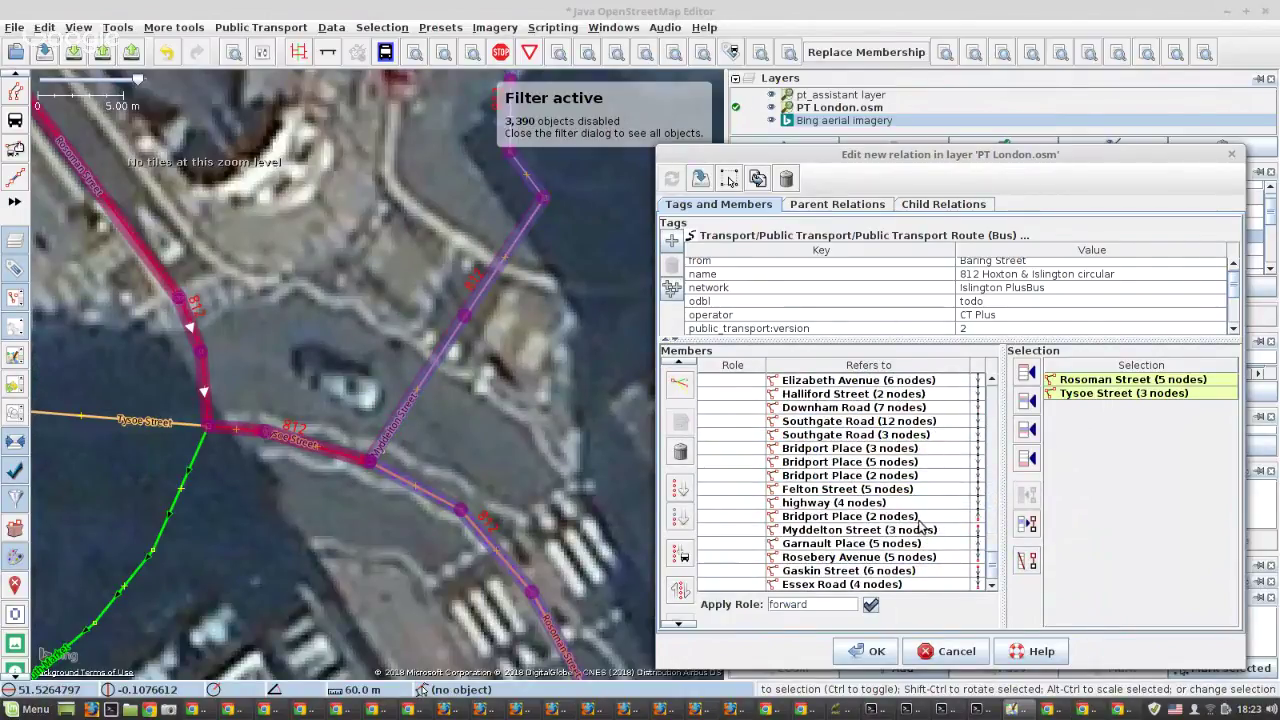
shift+click(848, 516)
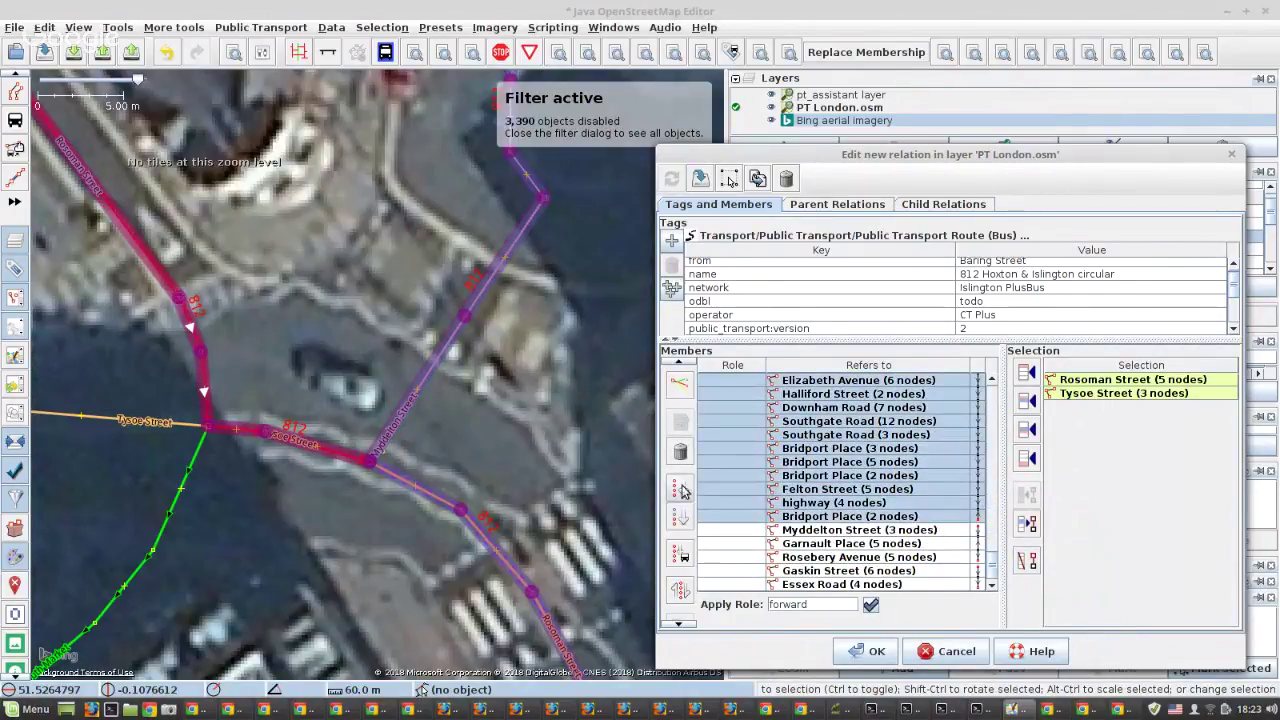
scroll(684, 518, up, 4)
click(682, 411)
scroll(705, 413, up, 4)
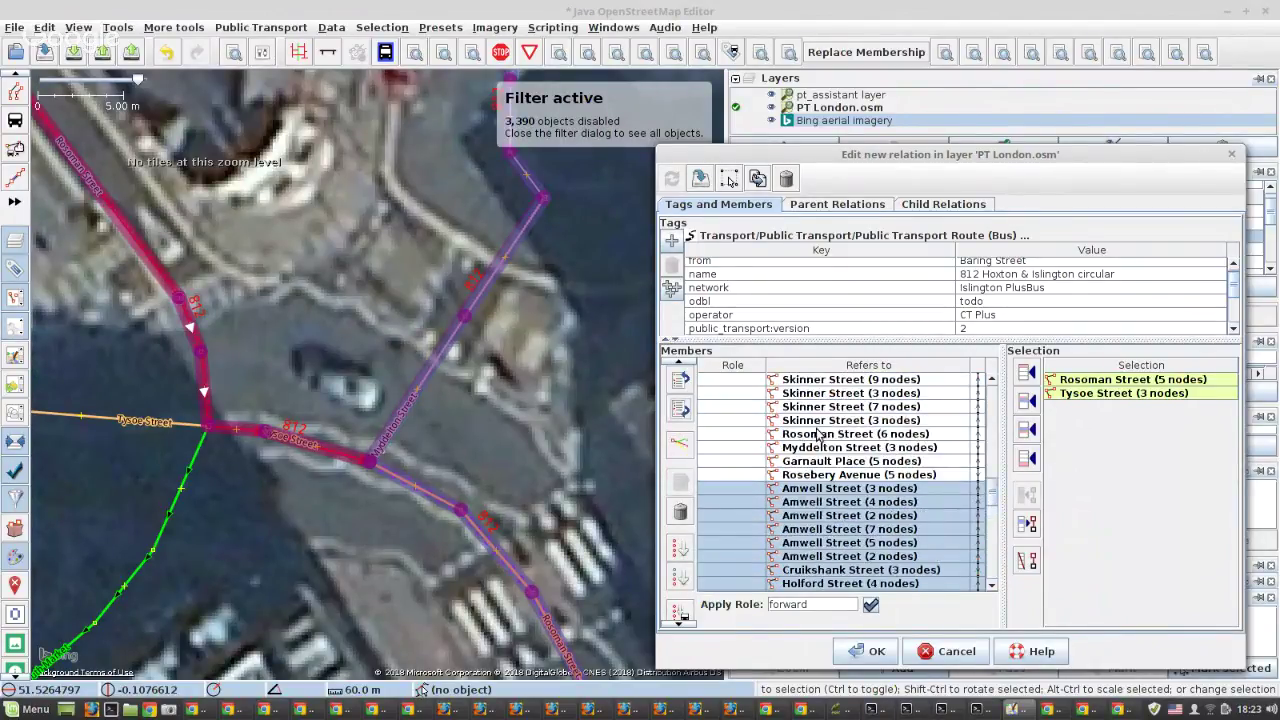
click(703, 185)
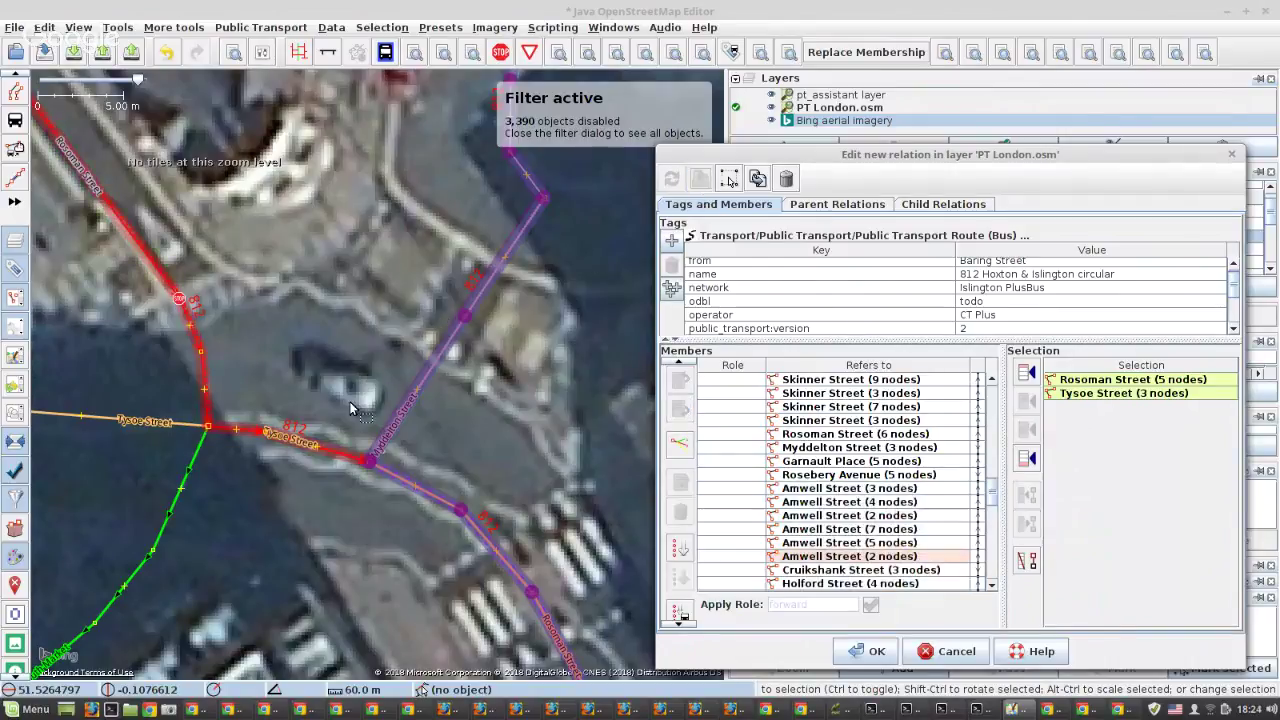
Locate Gaskin Street (6 nodes) and remove Upper Street (14 nodes), Cross Street (19 nodes) and both Essex Road (6 nodes) ways from the relation.
scroll(349, 402, down, 6)
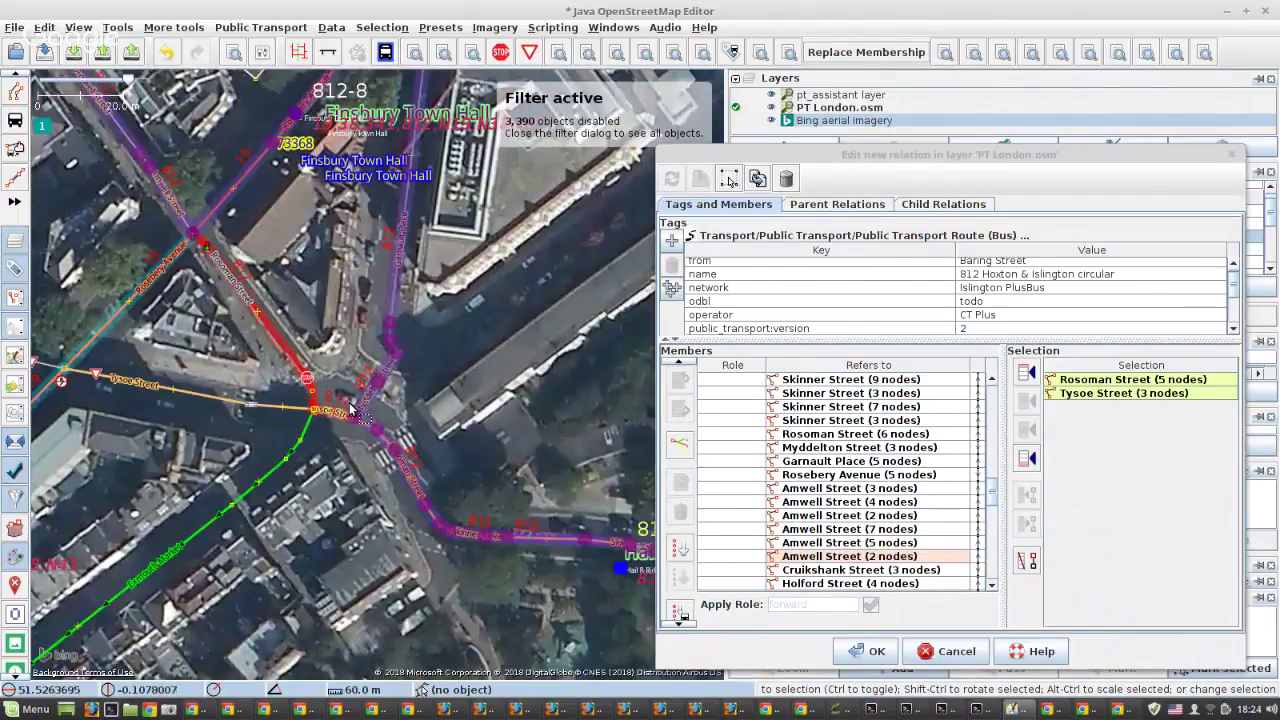
scroll(957, 502, down, 5)
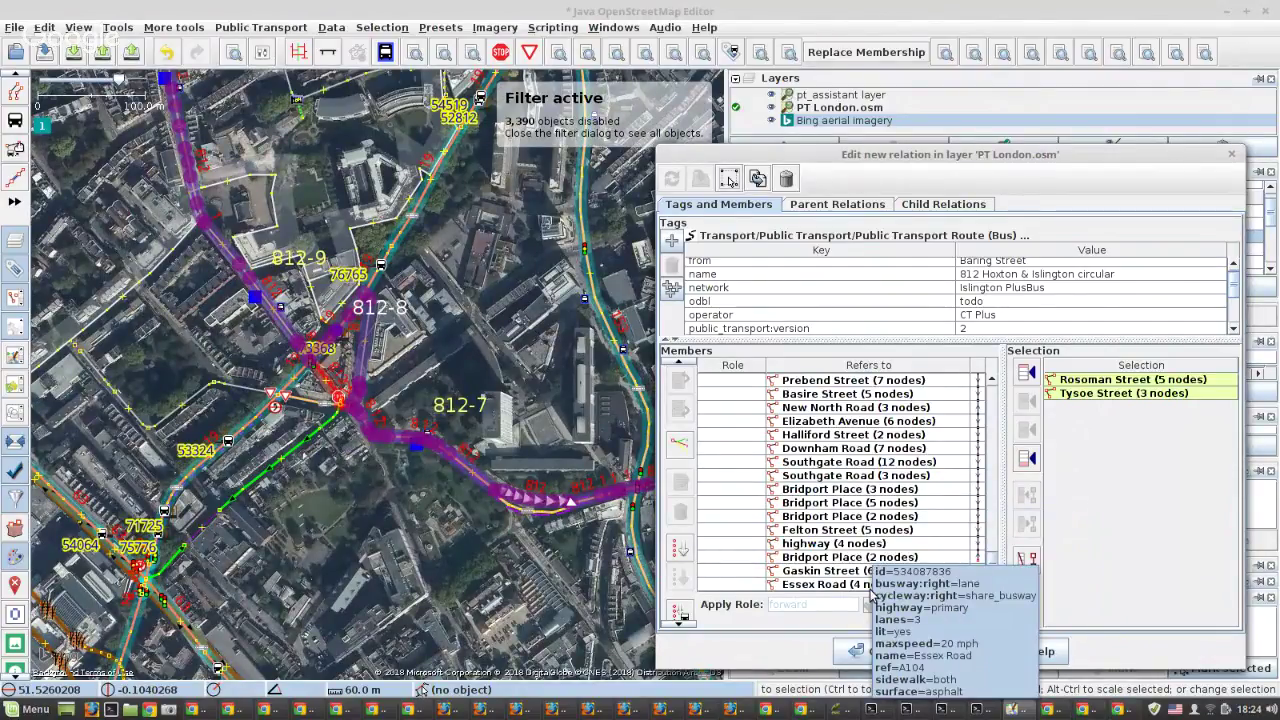
double_click(848, 570)
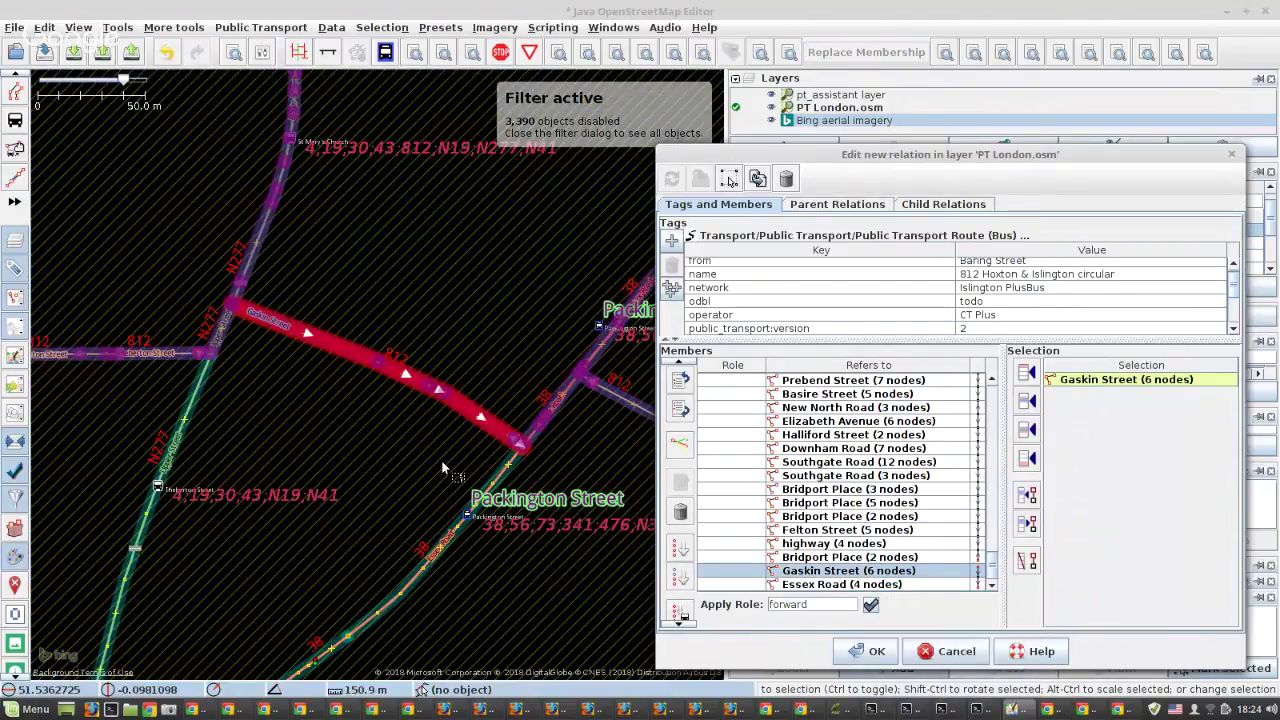
scroll(312, 400, down, 3)
scroll(312, 400, up, 3)
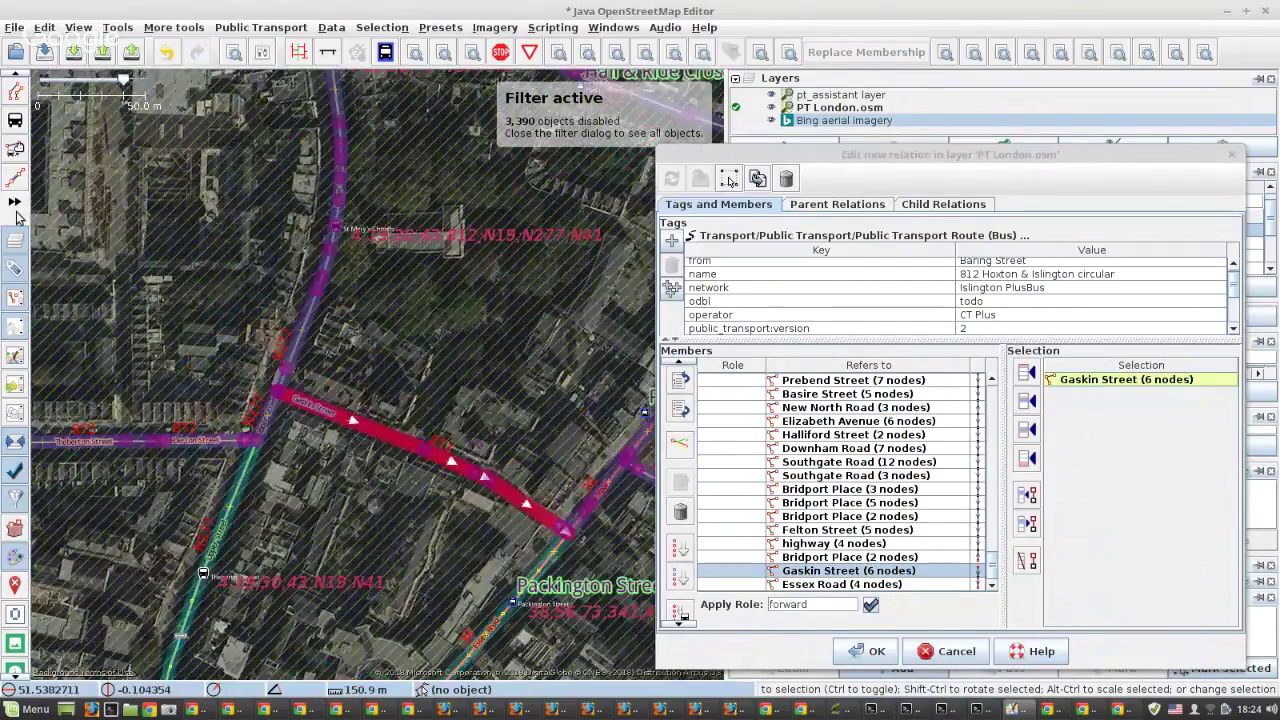
click(312, 315)
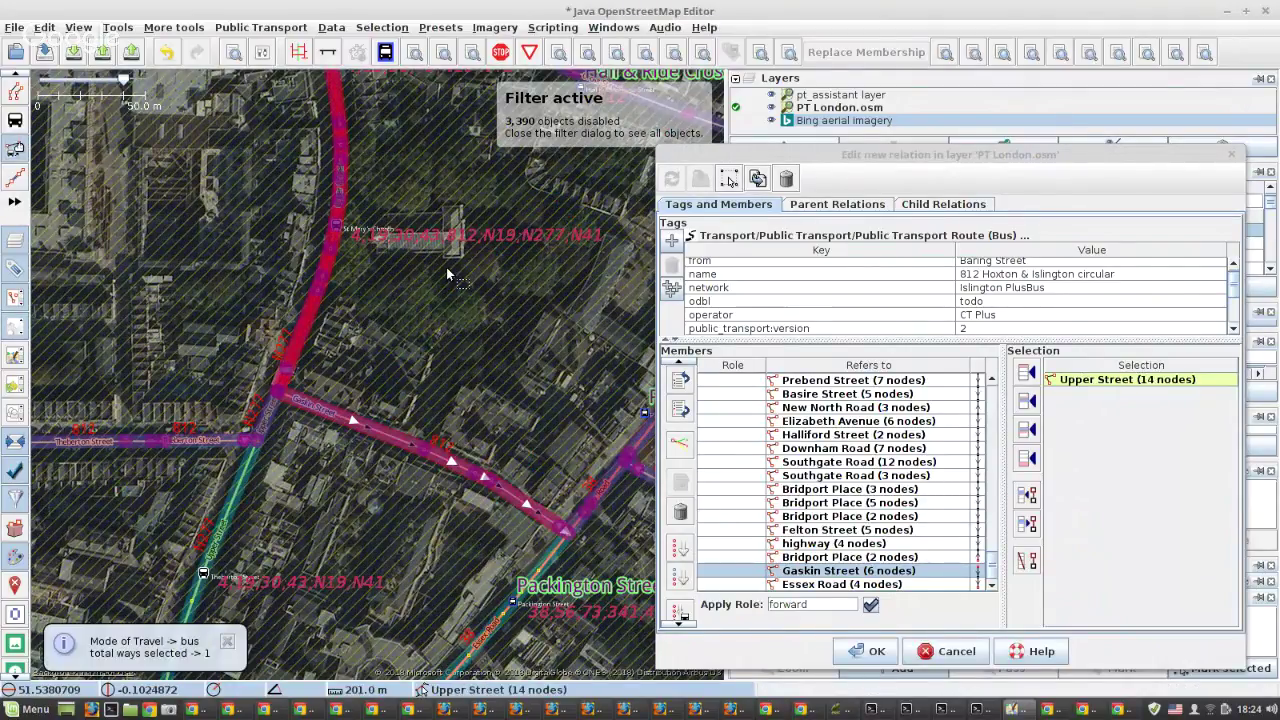
scroll(447, 270, down, 2)
shift+click(482, 209)
shift+click(533, 311)
shift+click(516, 331)
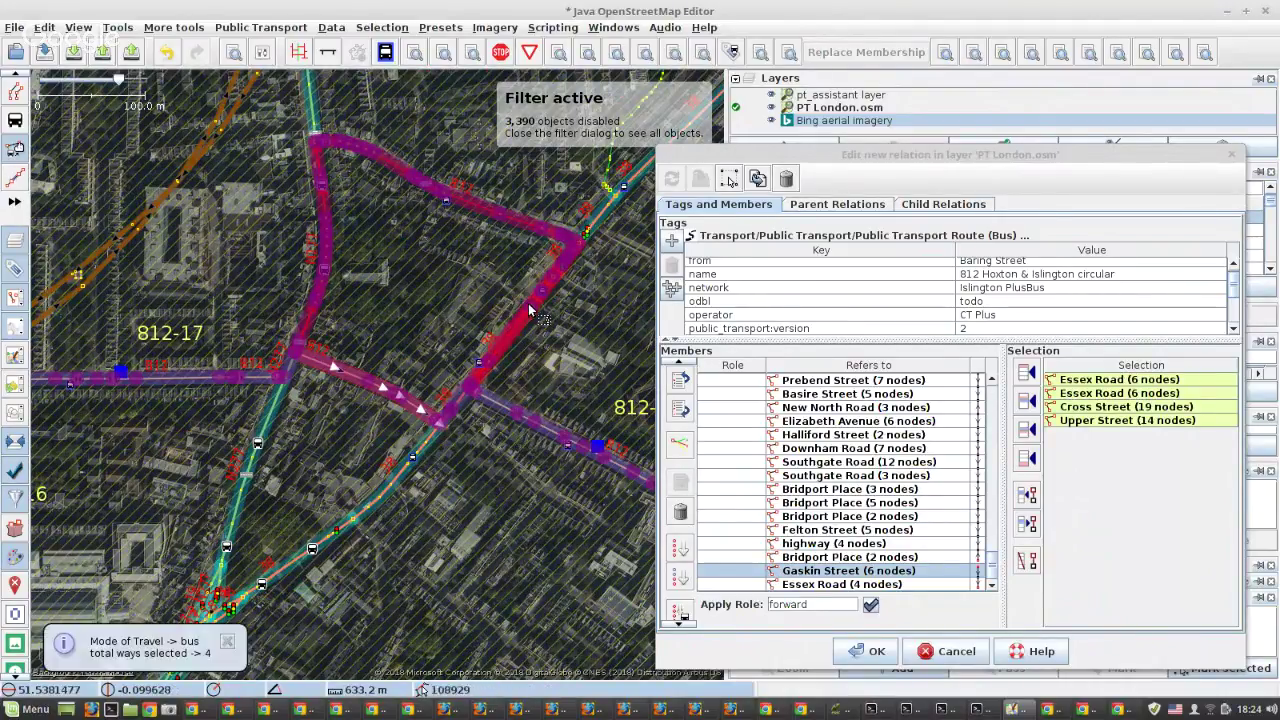
click(1028, 562)
Sort the relation members below Theberton Street (5 nodes) and apply the changes.
click(972, 557)
scroll(962, 555, up, 10)
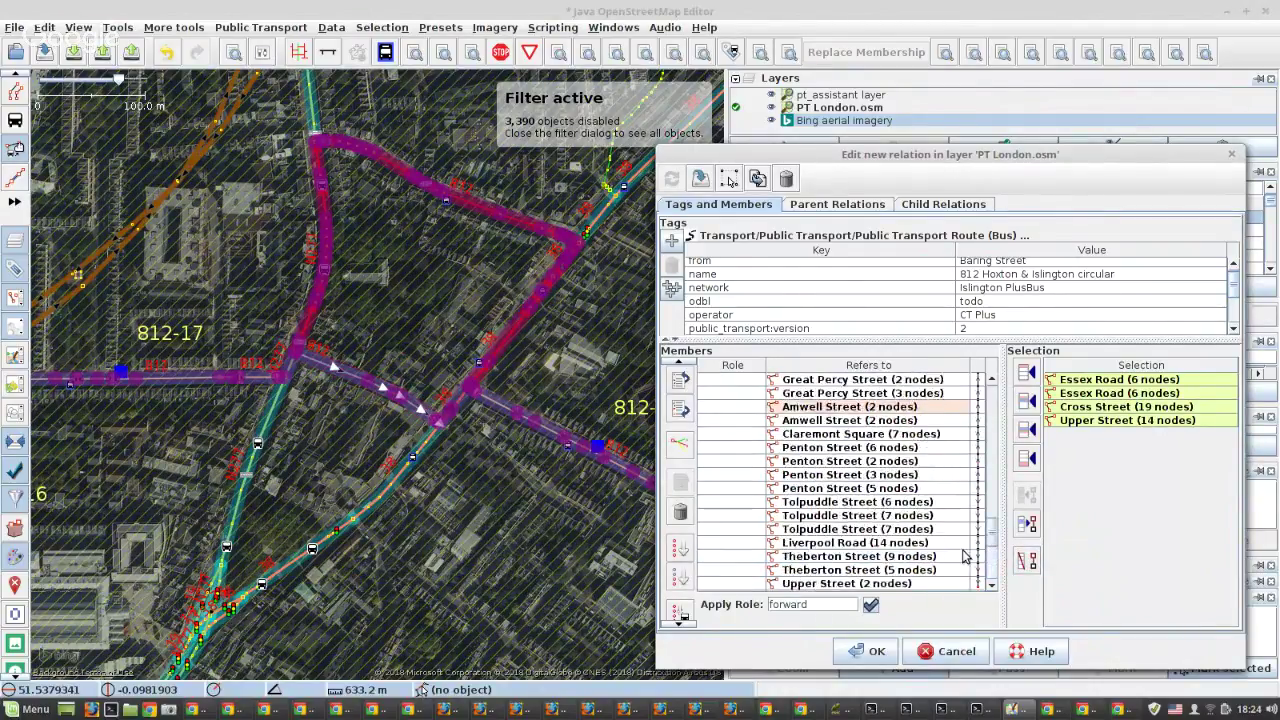
scroll(960, 553, up, 15)
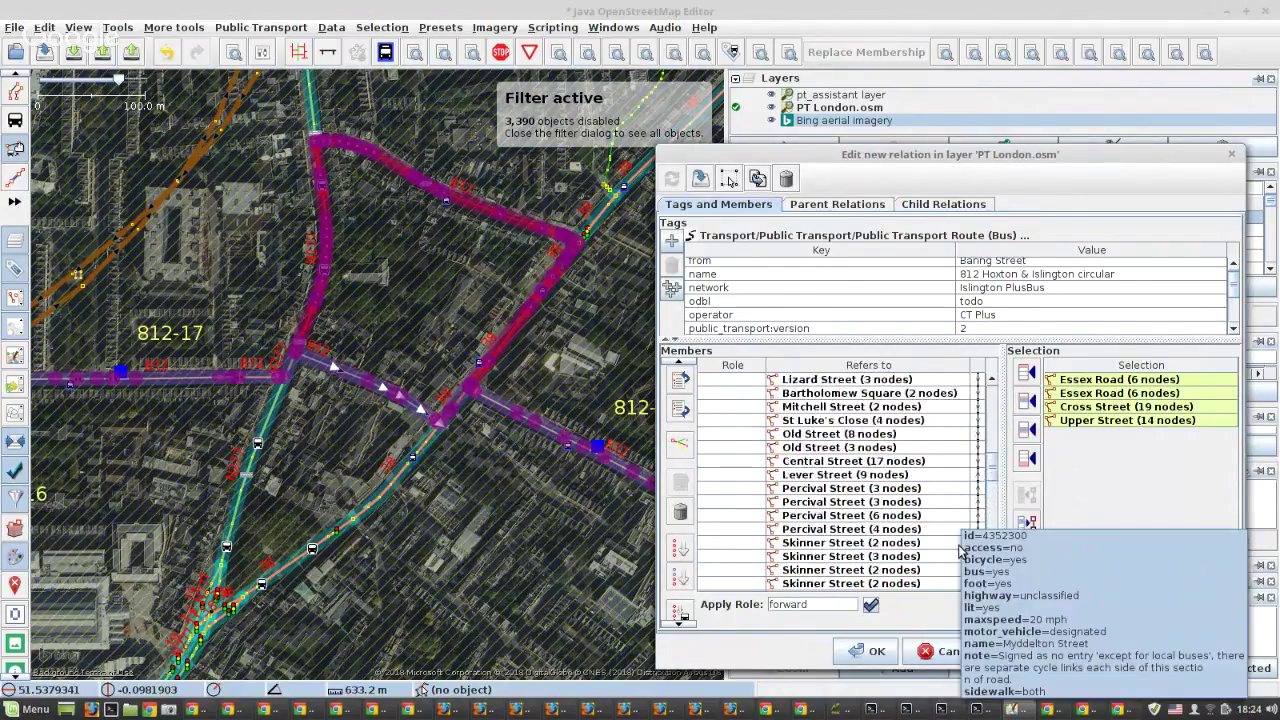
scroll(955, 550, down, 8)
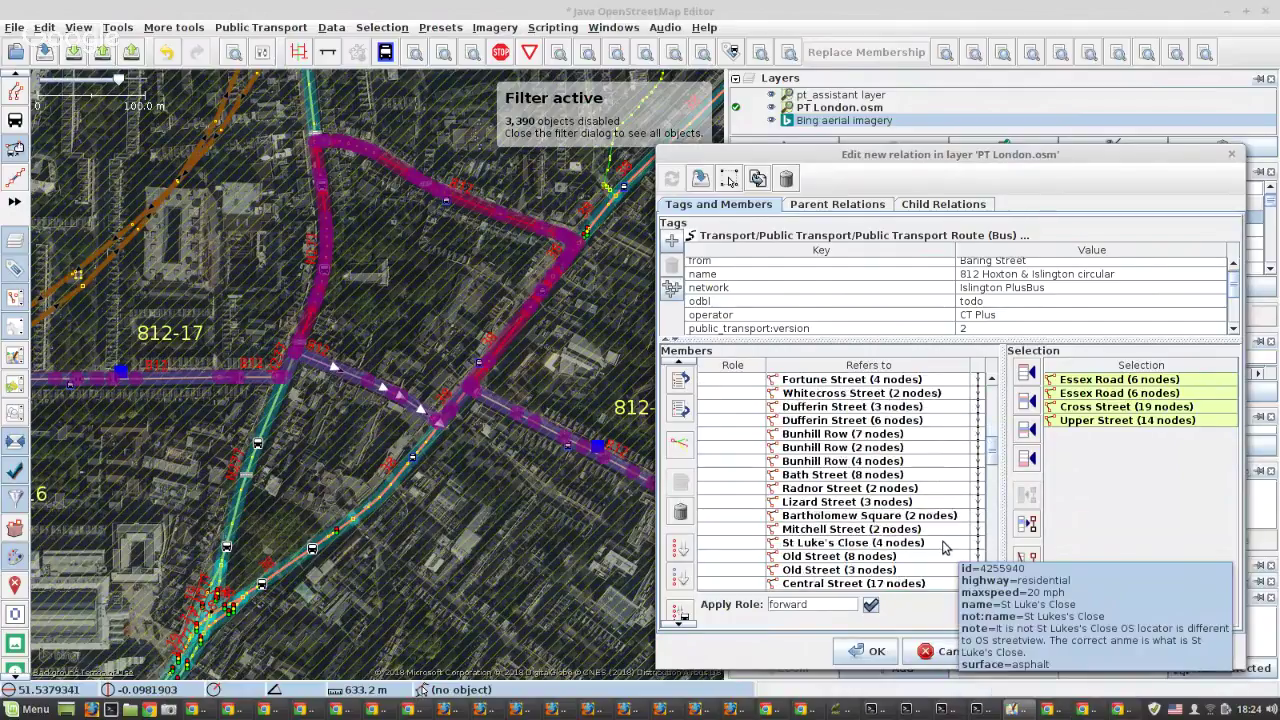
scroll(940, 545, down, 10)
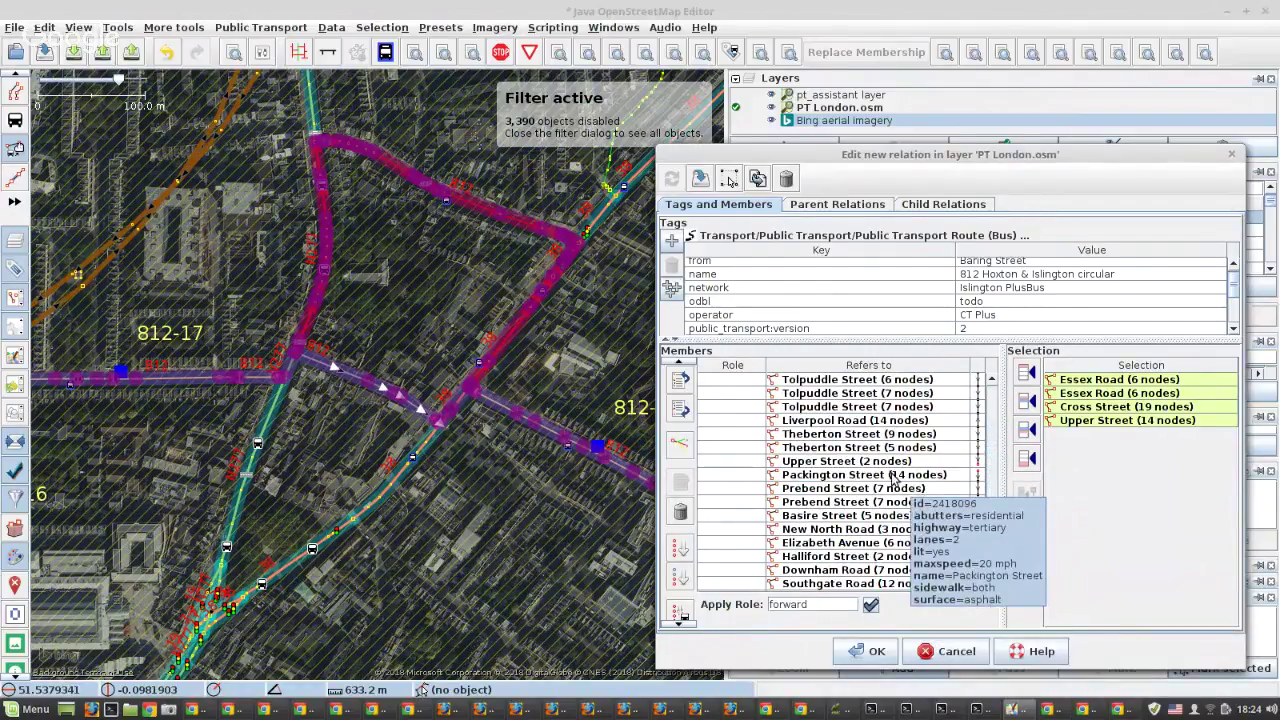
scroll(893, 478, down, 3)
scroll(880, 440, up, 8)
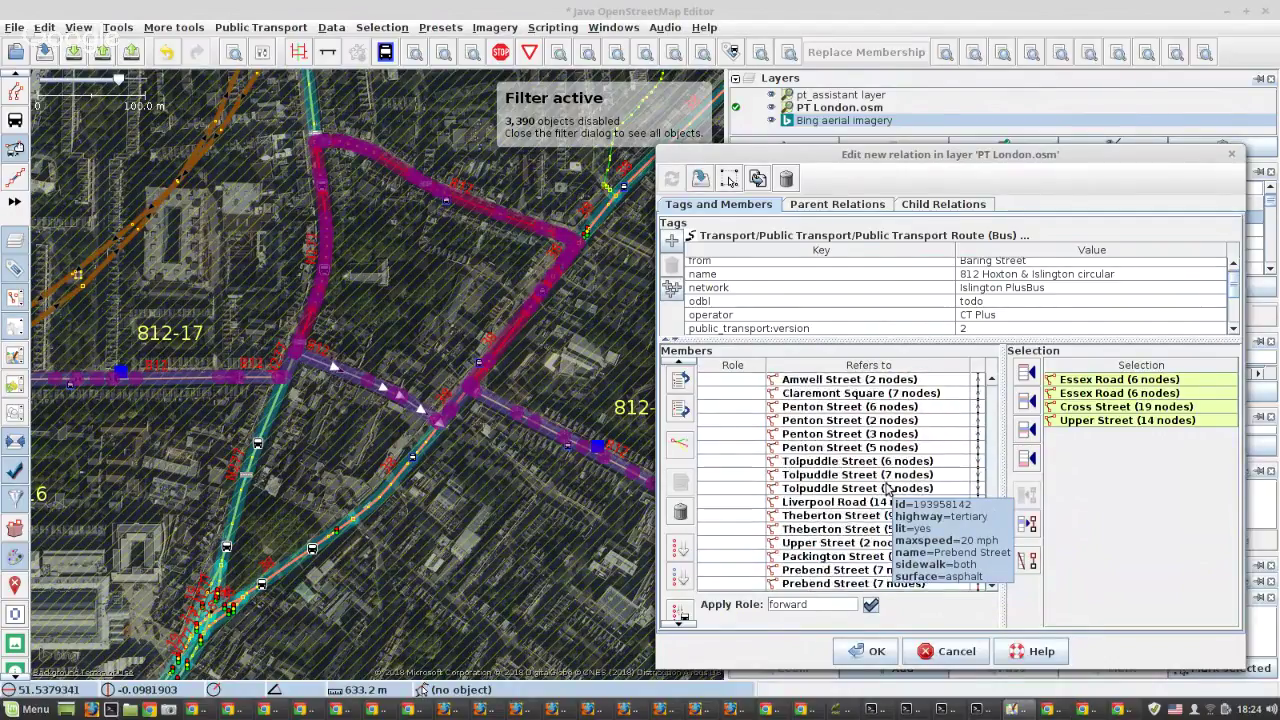
scroll(921, 553, down, 3)
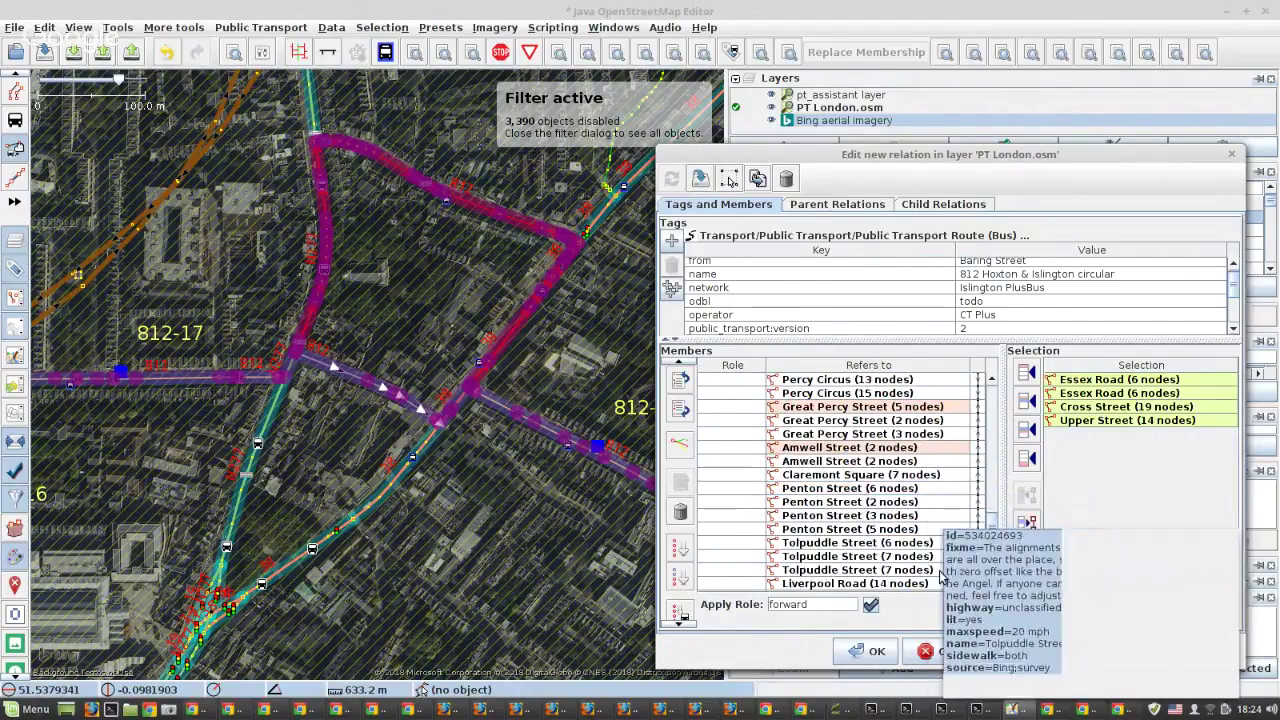
scroll(918, 548, down, 1)
scroll(905, 470, down, 2)
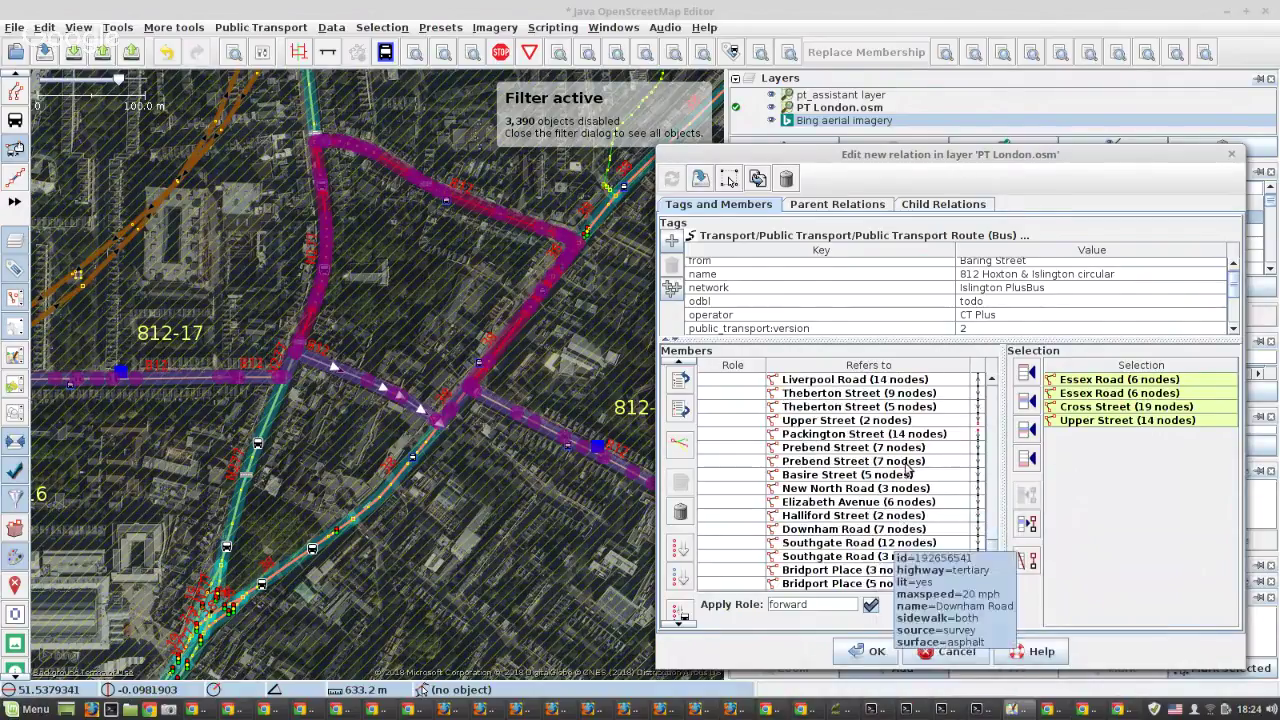
click(897, 411)
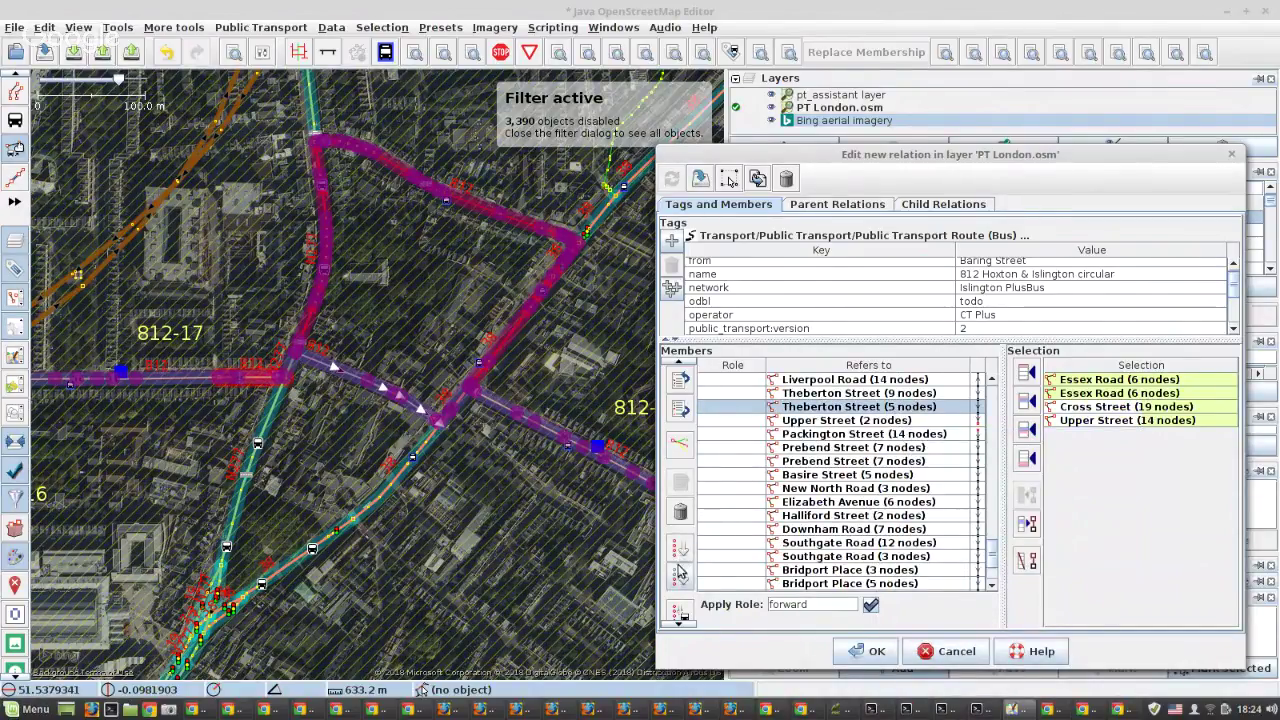
click(679, 577)
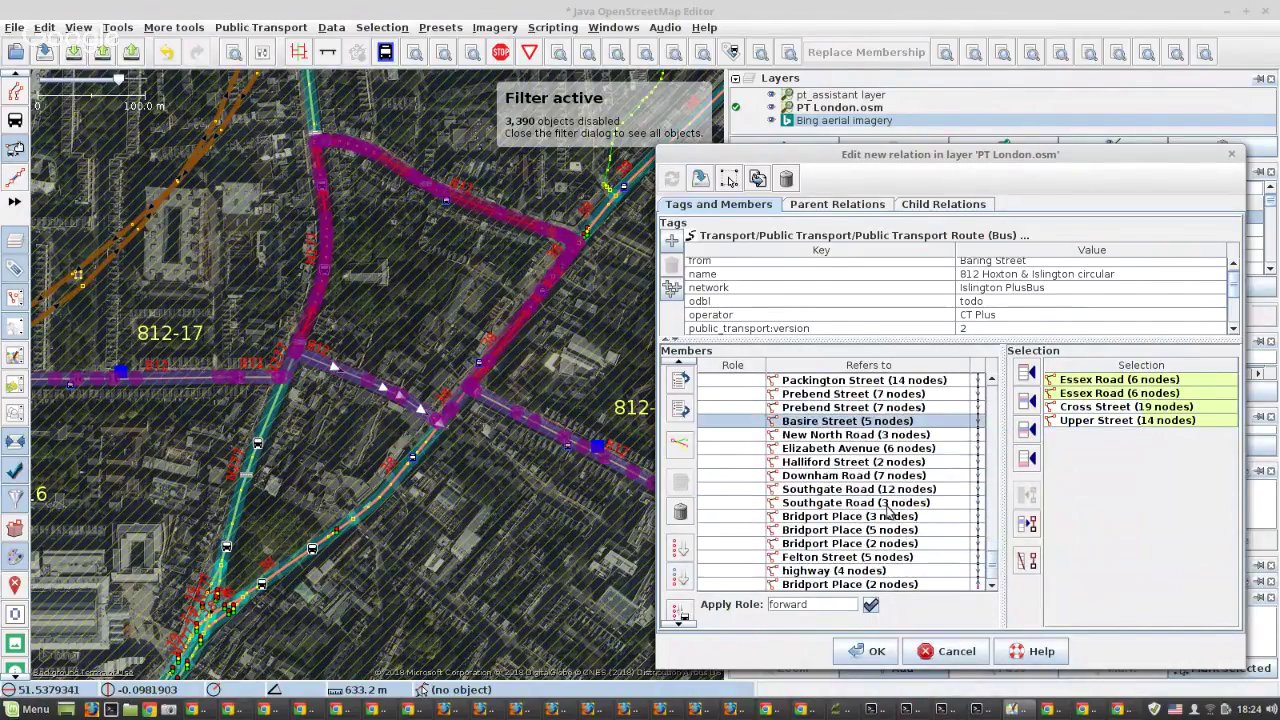
click(731, 178)
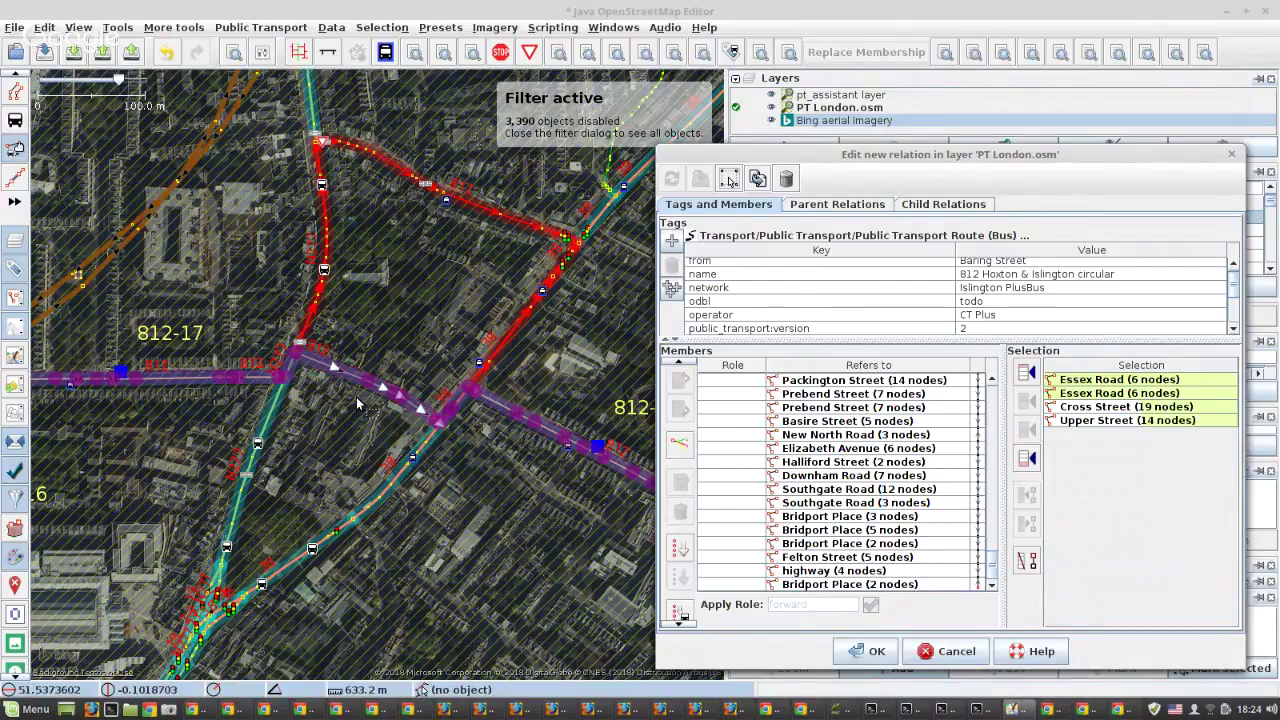
Follow the route on the map to stop 812-8, Finsbury Town Hall on Rosebery Avenue, and find it among the relation's members.
scroll(342, 405, down, 1)
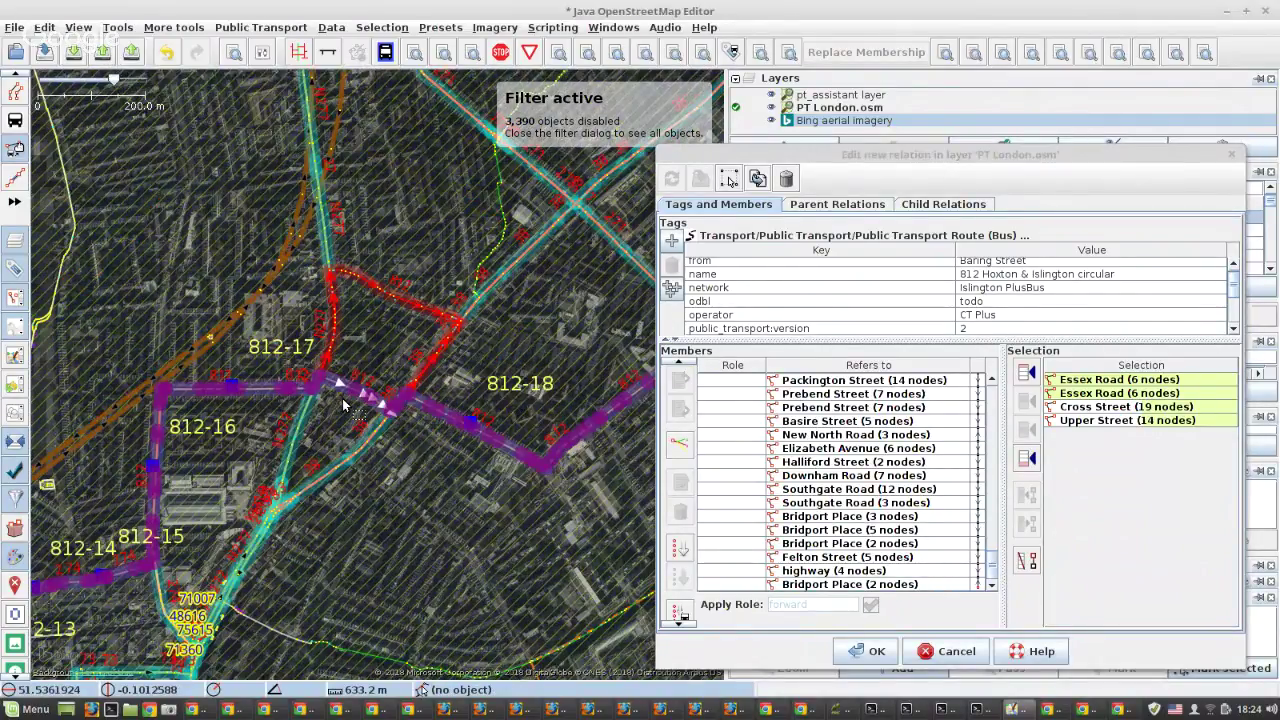
scroll(342, 405, down, 1)
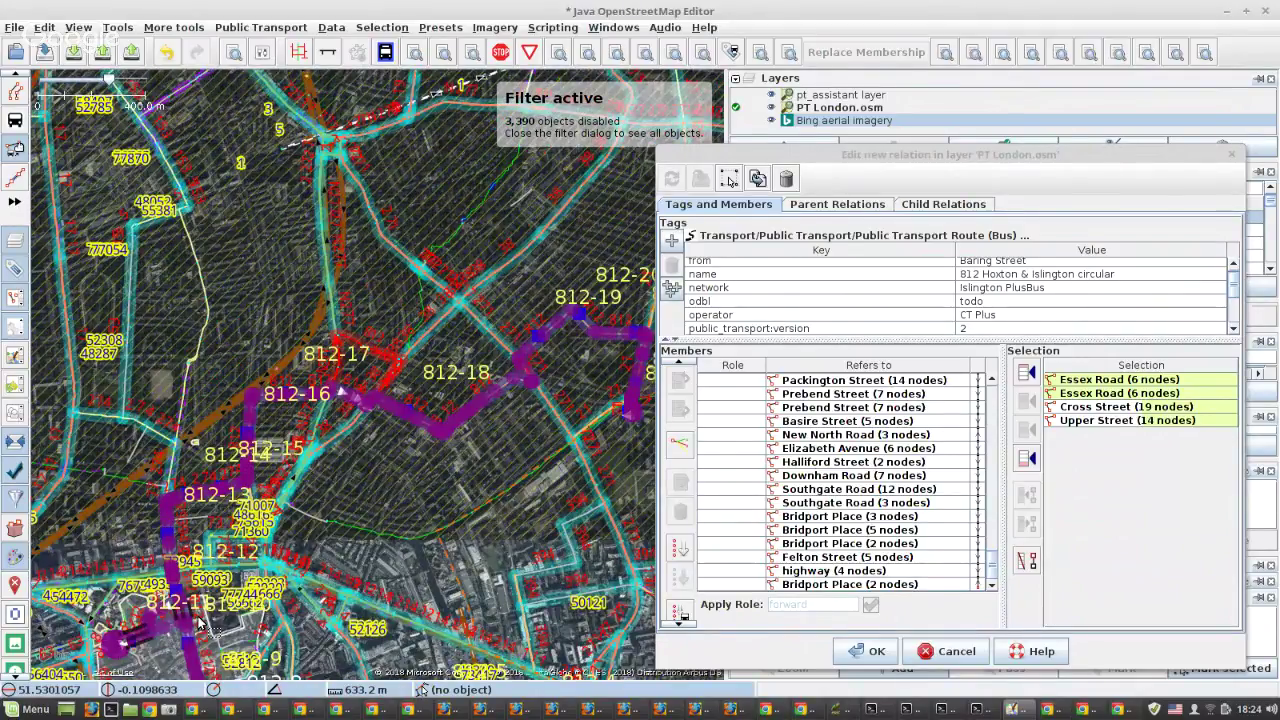
drag(355, 582, 280, 270)
scroll(187, 360, up, 4)
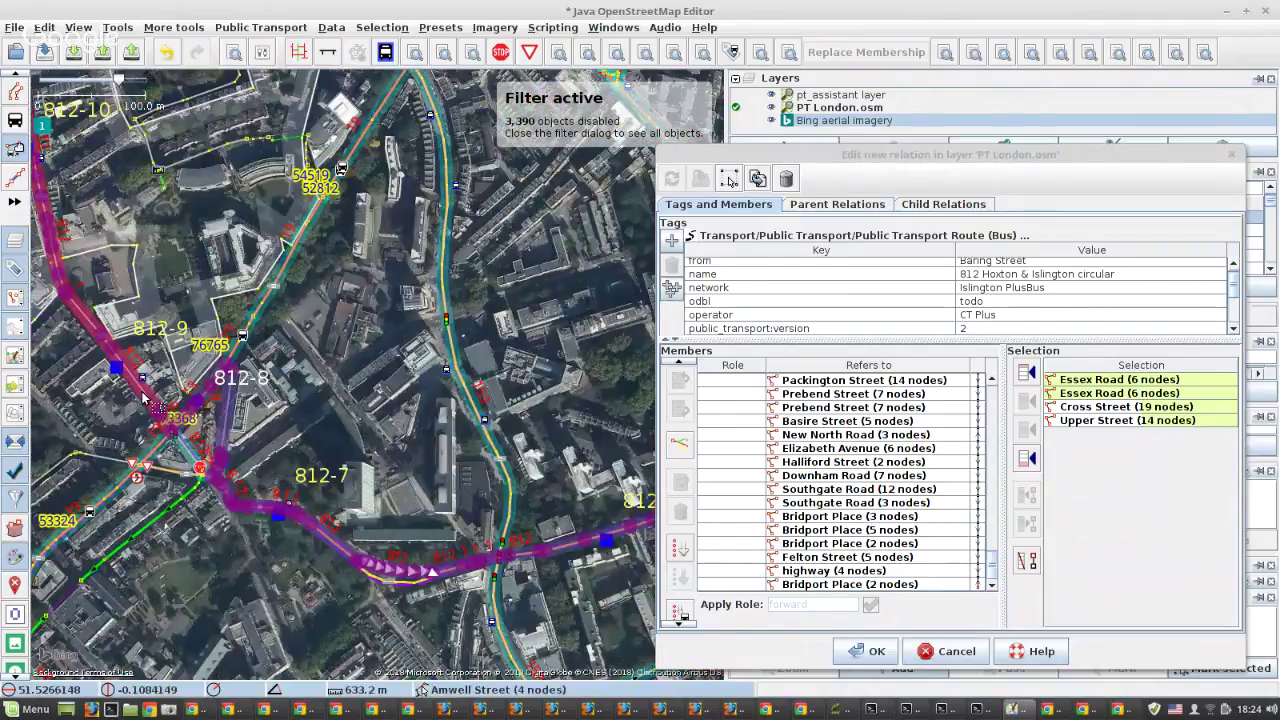
scroll(198, 402, up, 12)
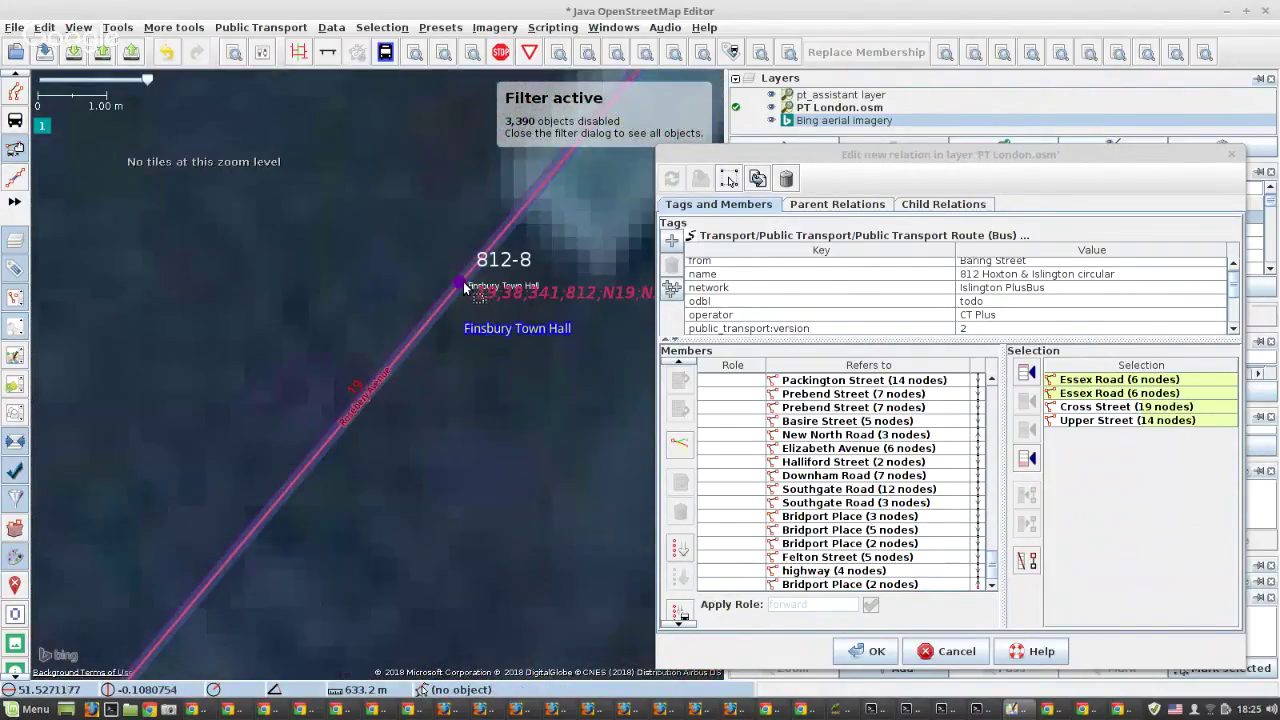
click(468, 290)
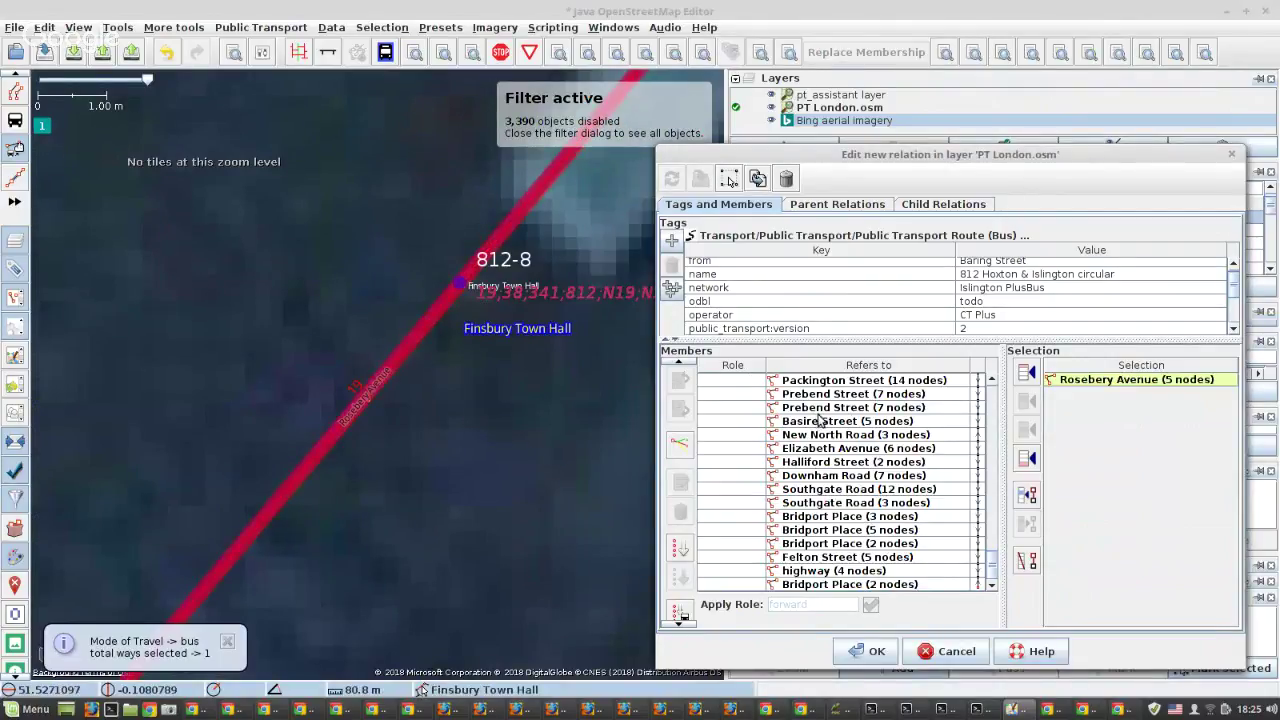
scroll(857, 427, up, 1)
scroll(890, 440, up, 15)
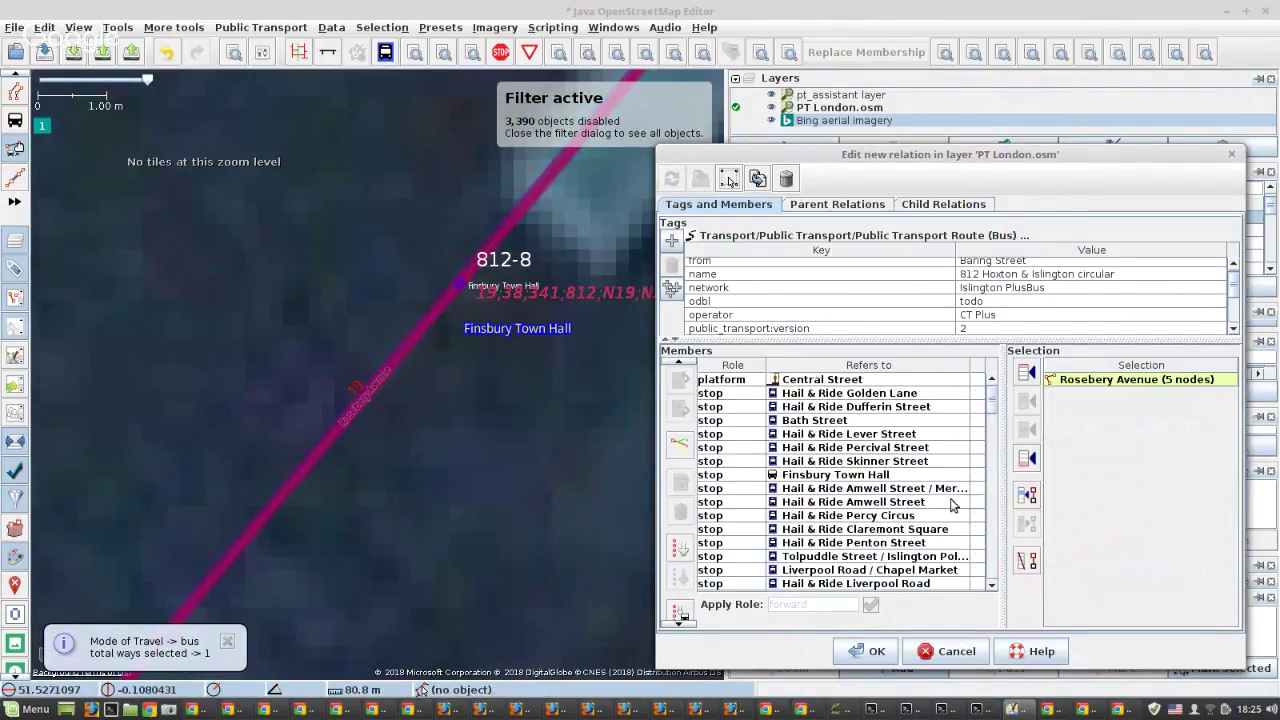
click(493, 342)
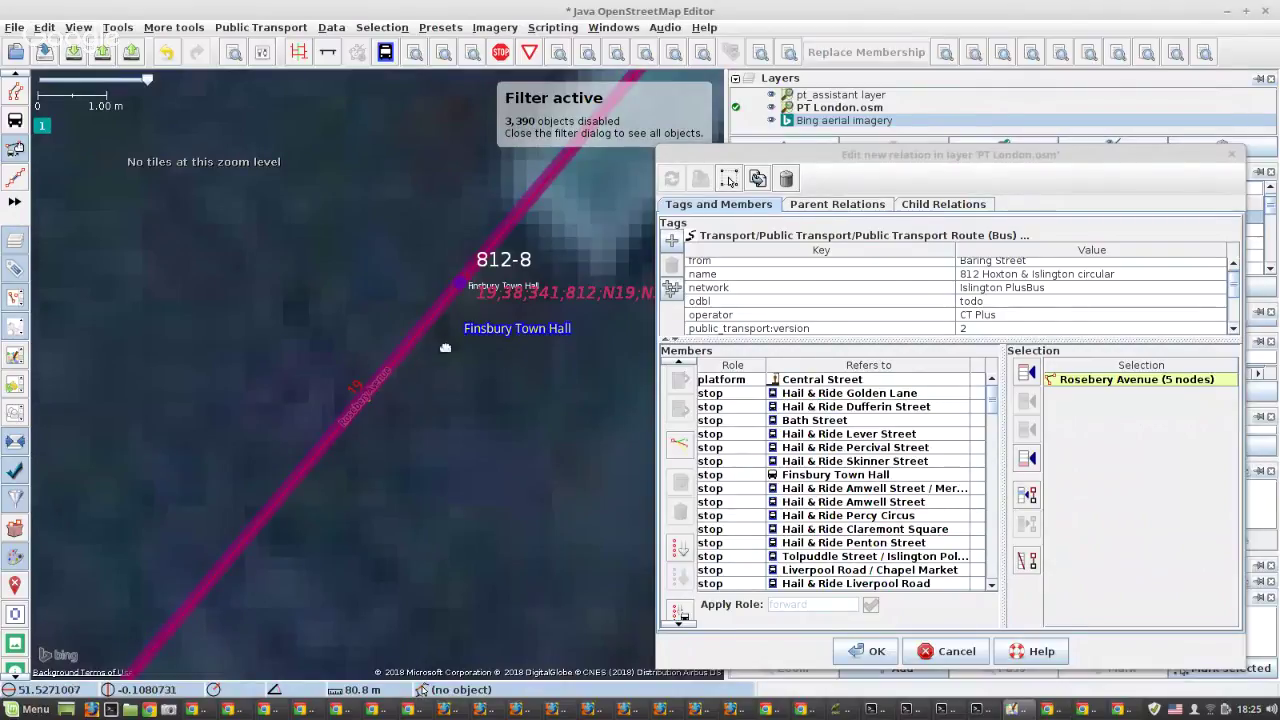
drag(548, 412, 403, 410)
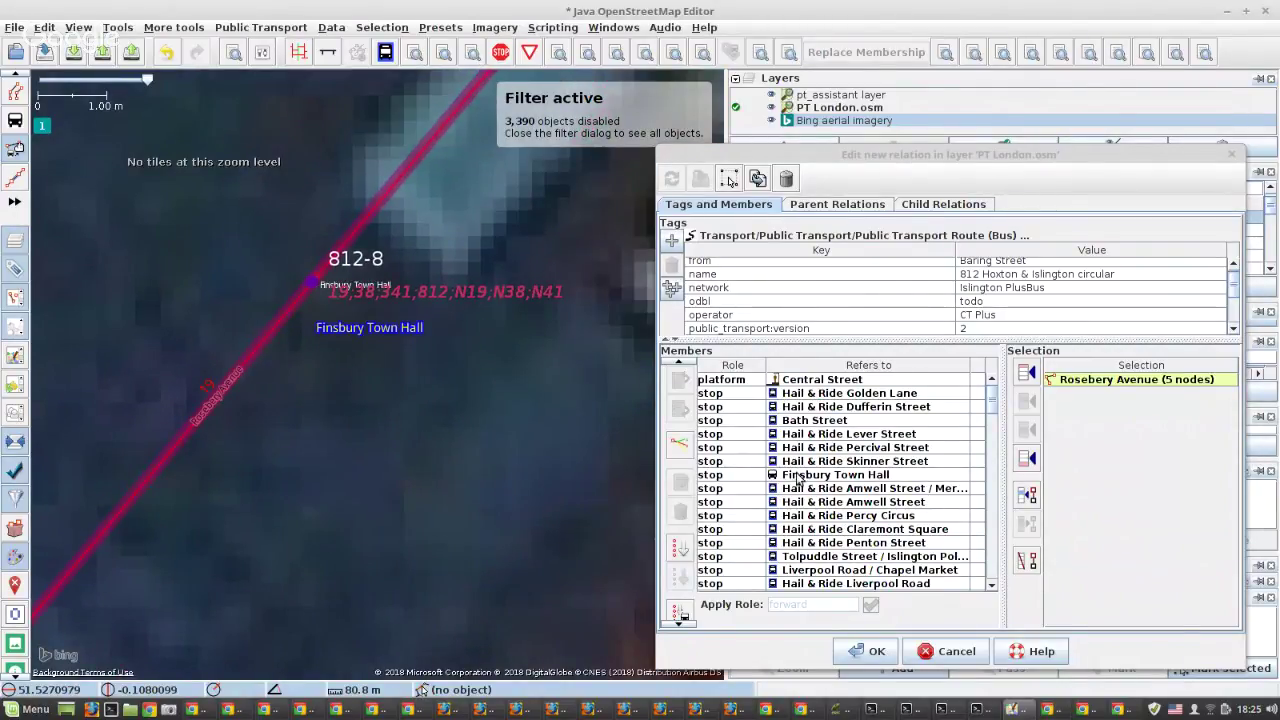
Replace the Finsbury Town Hall stop member of the relation with the Finsbury Town Hall platform beside the road.
click(800, 476)
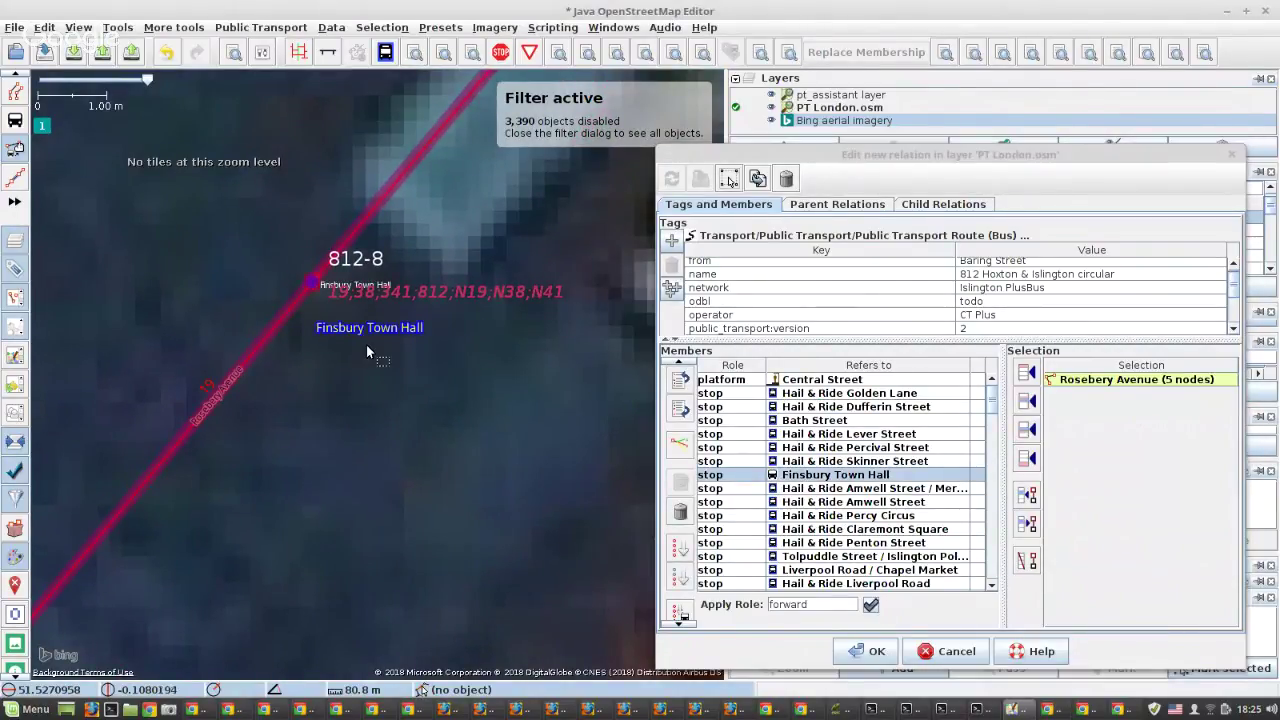
scroll(366, 344, down, 1)
scroll(484, 413, down, 1)
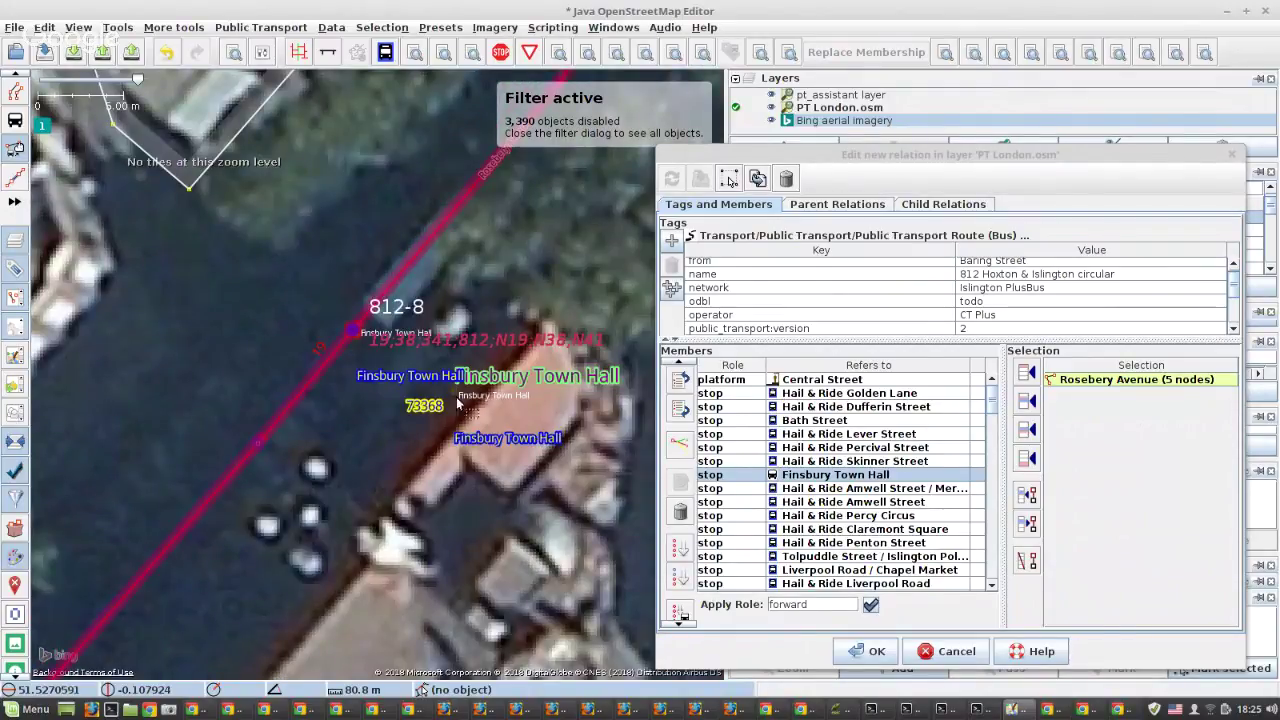
scroll(455, 400, up, 1)
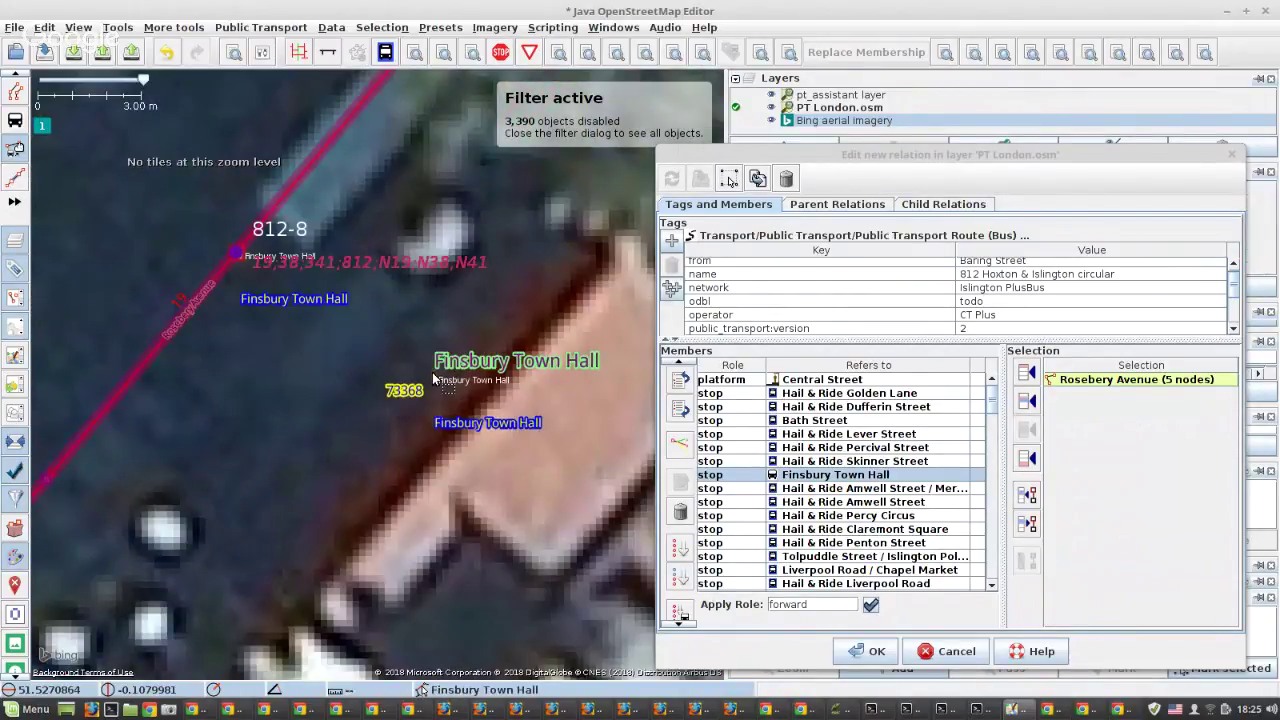
click(434, 383)
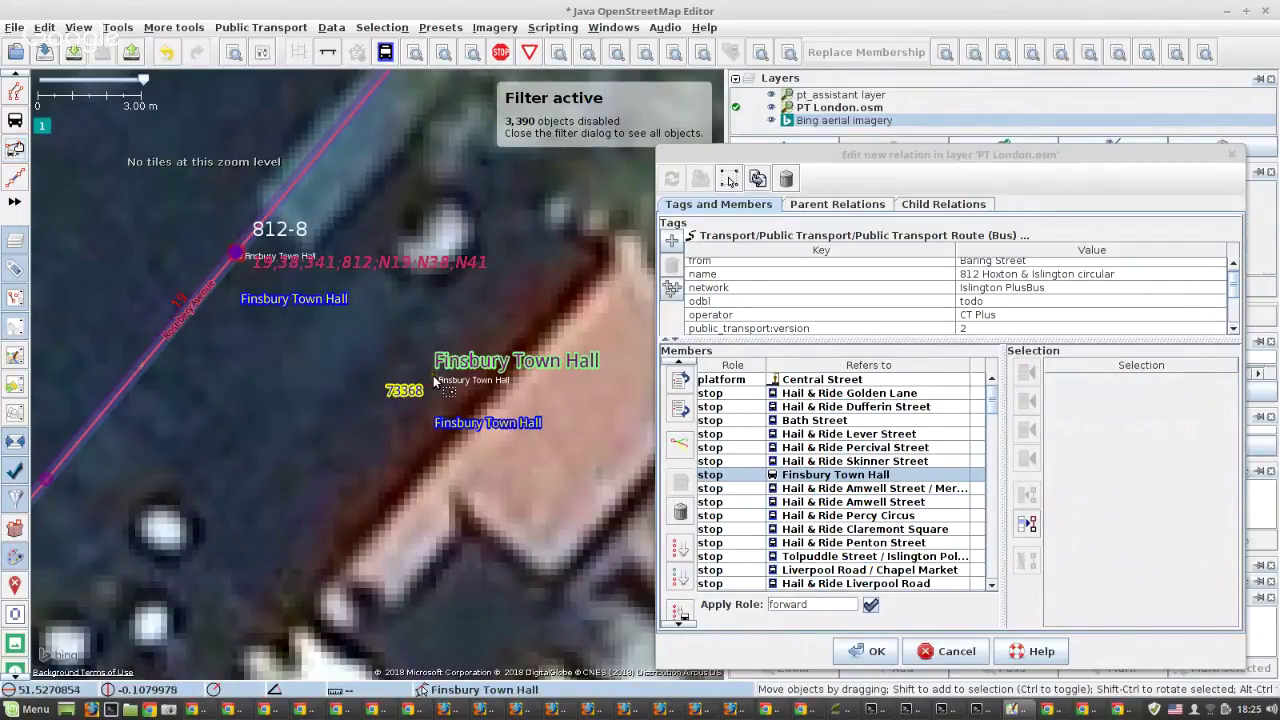
click(437, 382)
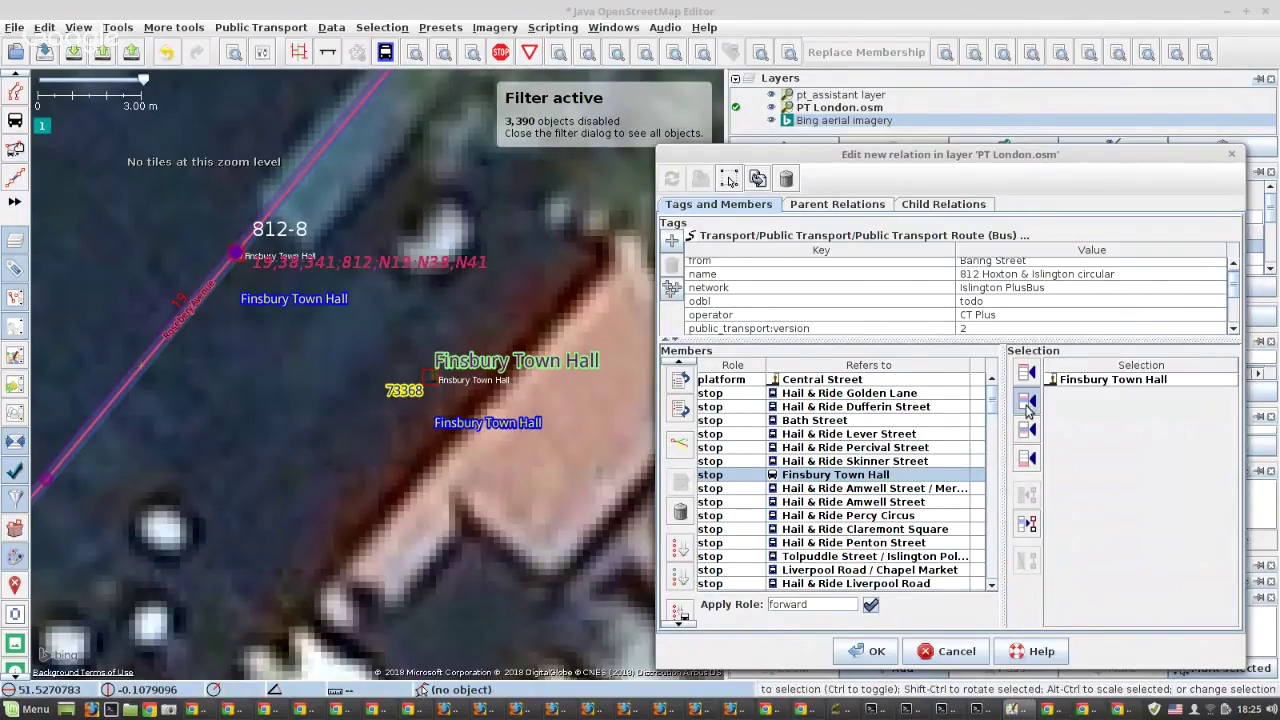
click(1027, 401)
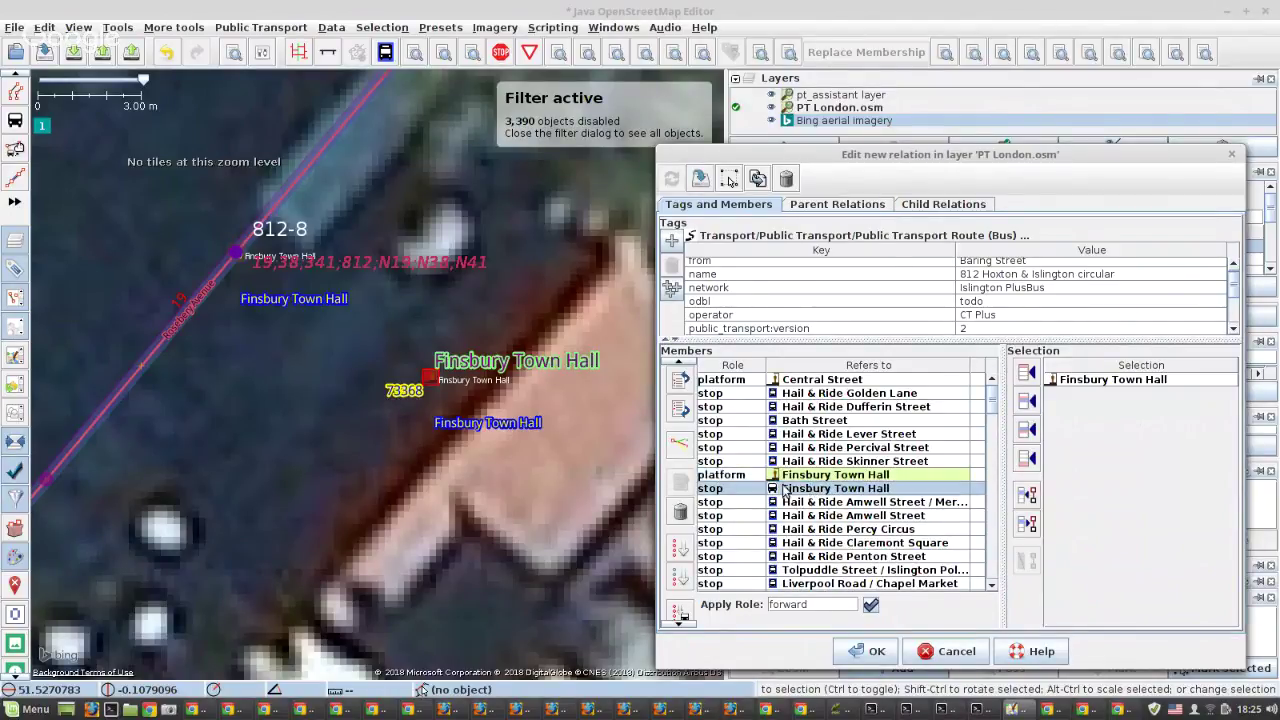
click(680, 511)
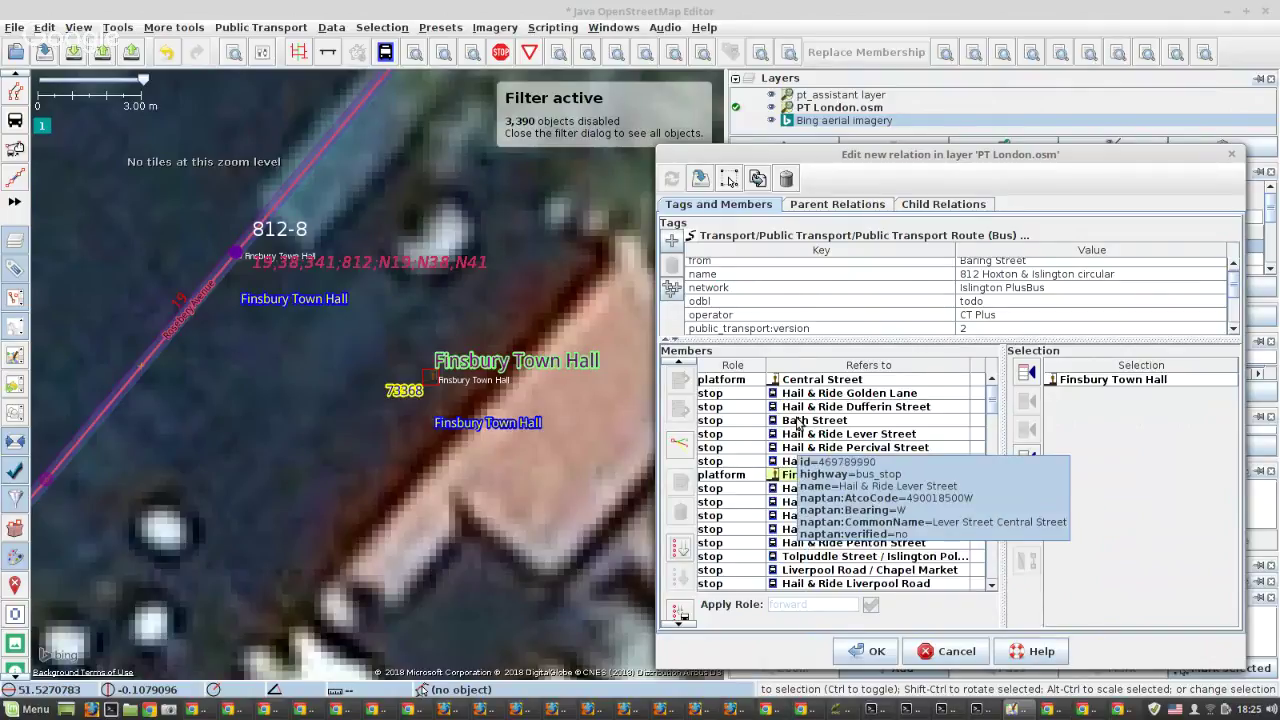
Locate the Canal Walk stop member on the map and download the OpenStreetMap data around it.
scroll(800, 425, down, 4)
click(797, 502)
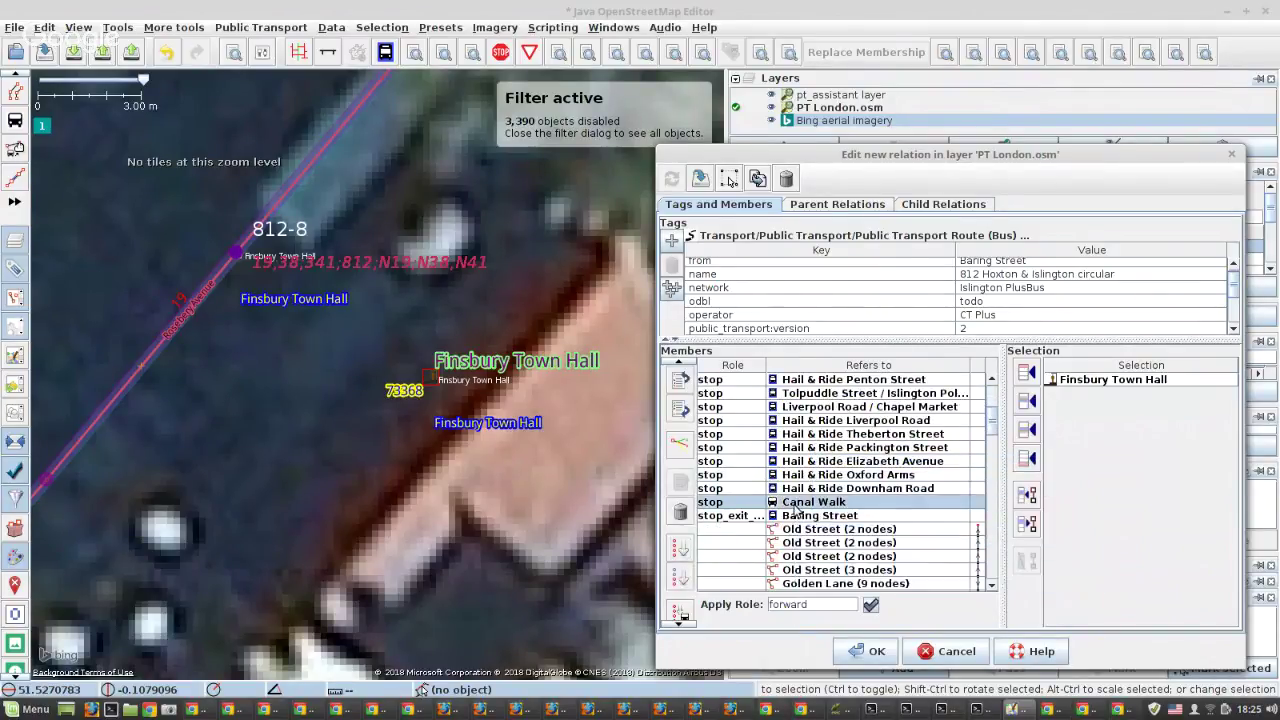
right_click(797, 509)
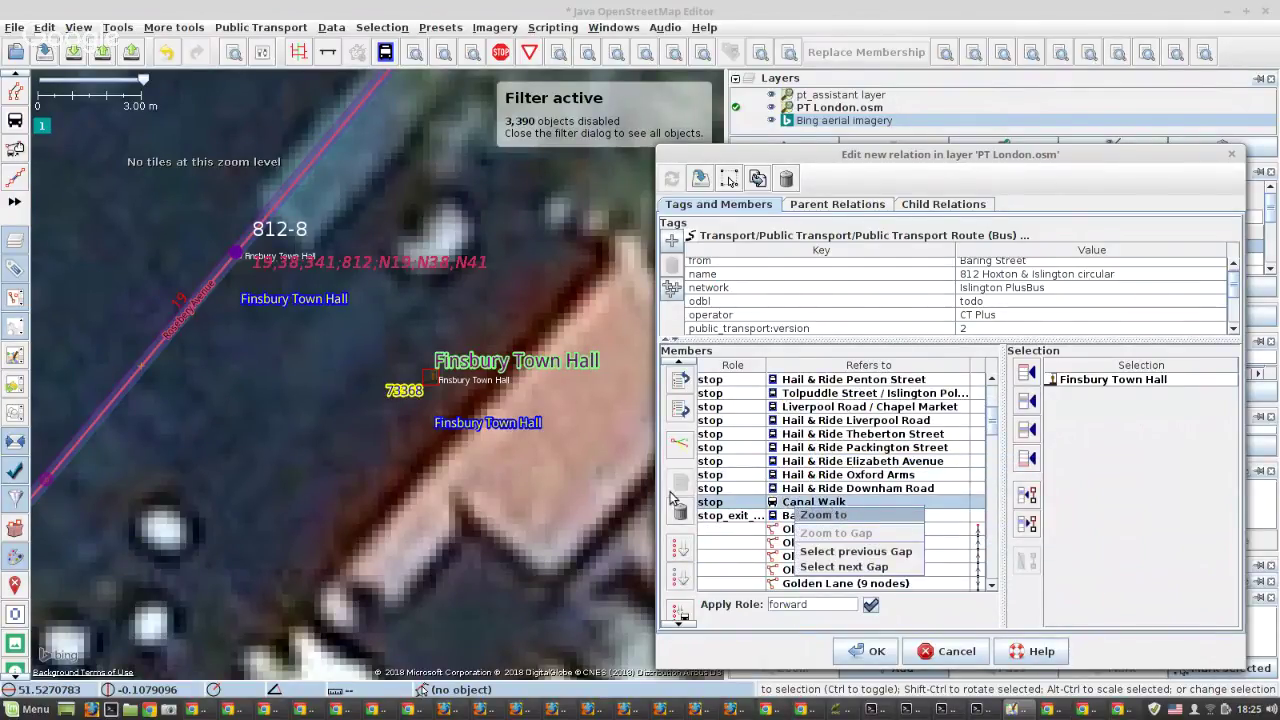
click(823, 515)
scroll(382, 367, up, 3)
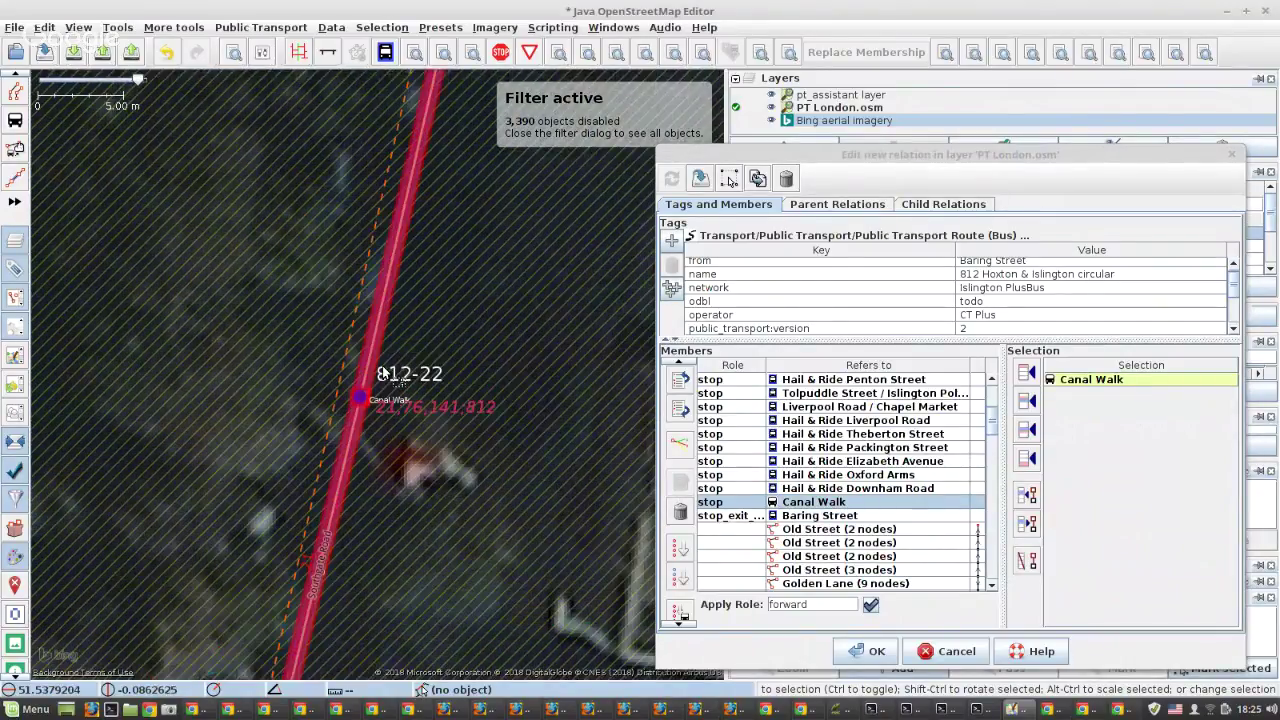
scroll(383, 370, down, 6)
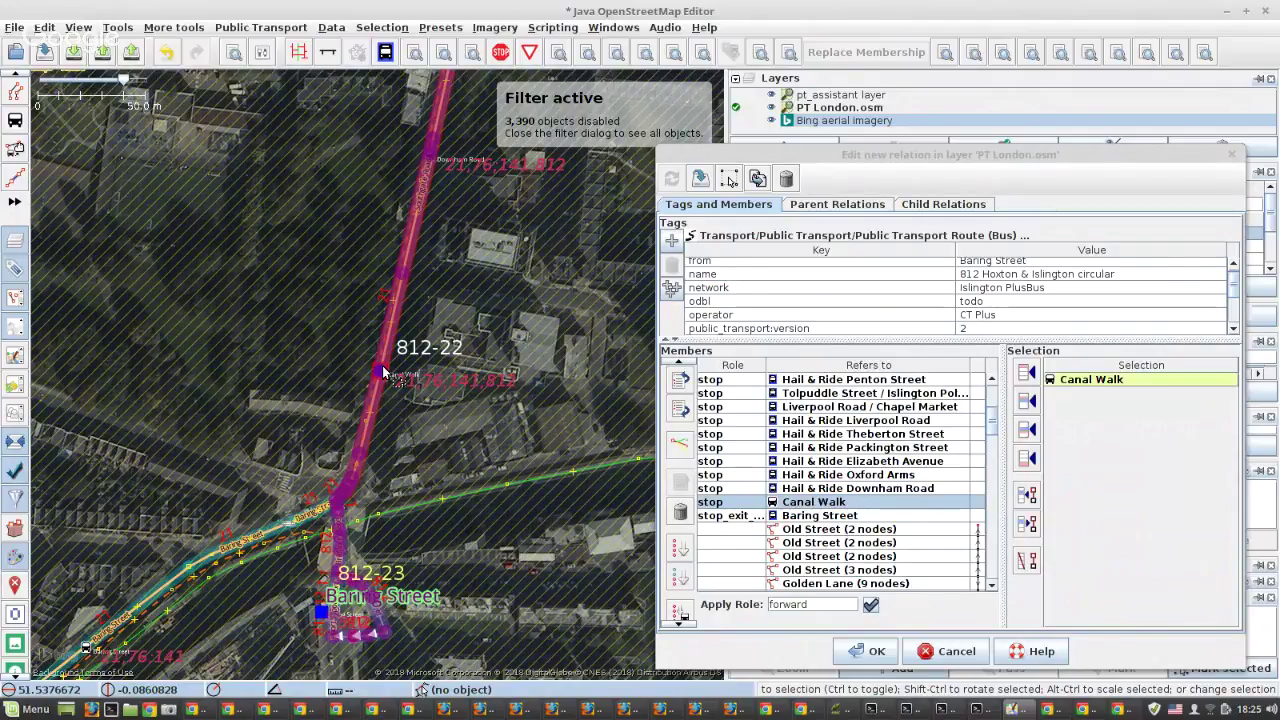
scroll(383, 372, up, 6)
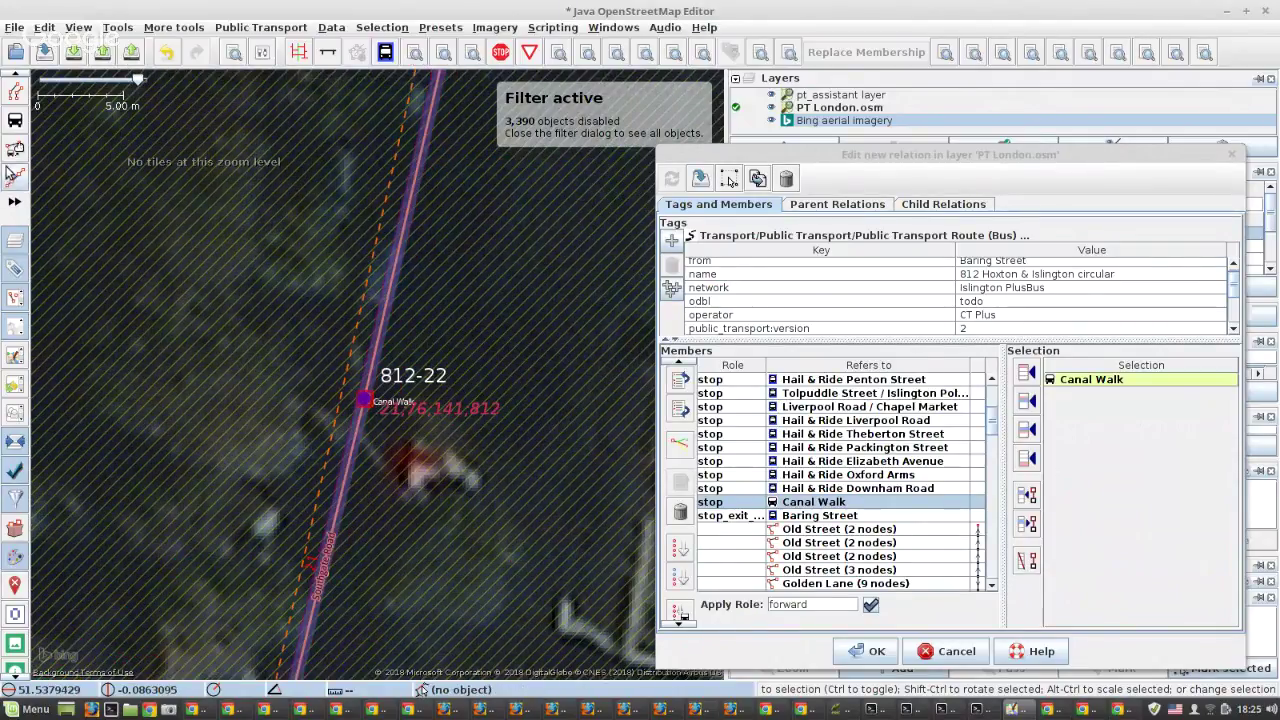
click(73, 52)
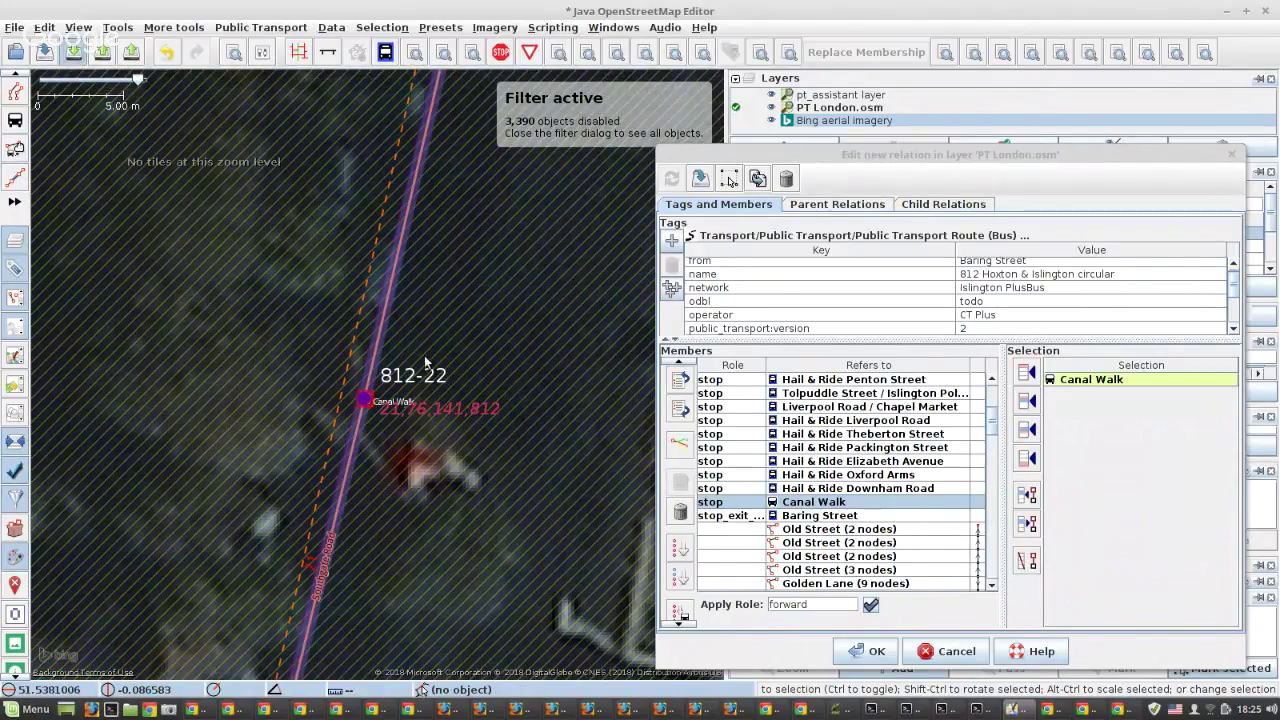
scroll(515, 378, up, 3)
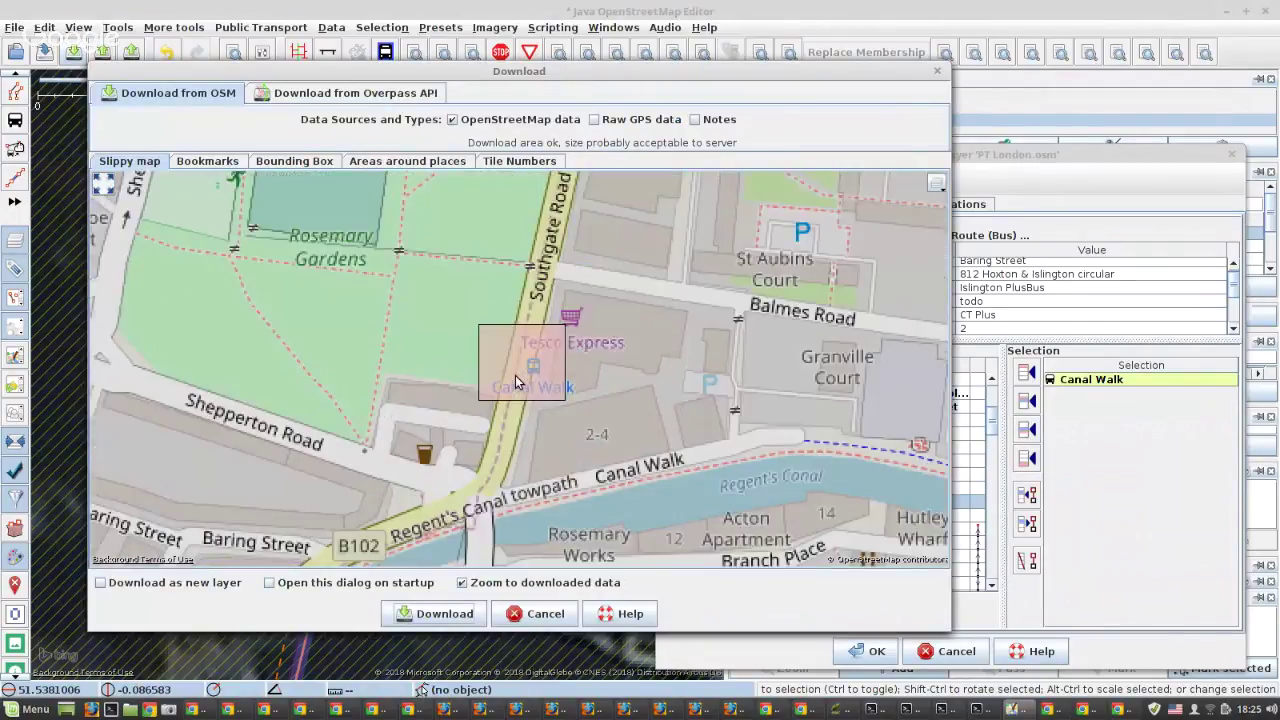
click(470, 612)
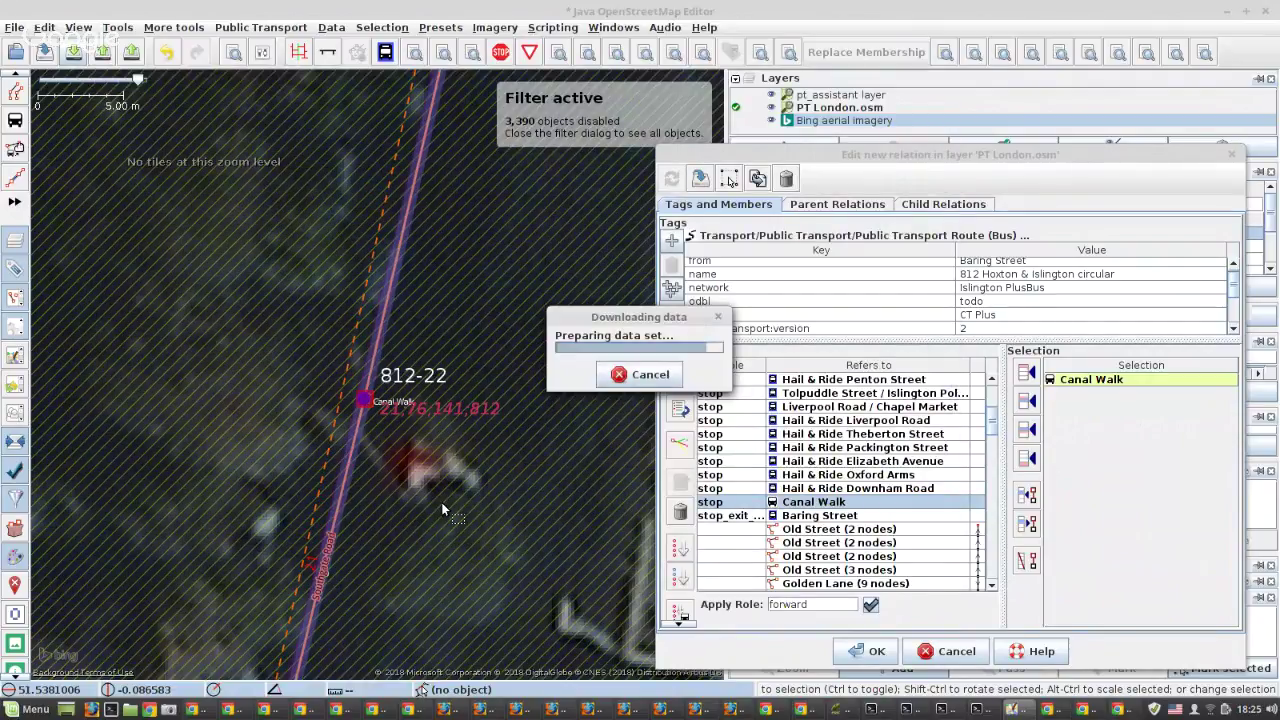
Replace the Canal Walk stop member of the relation with the Canal Walk platform beside Southgate Road.
scroll(366, 395, up, 2)
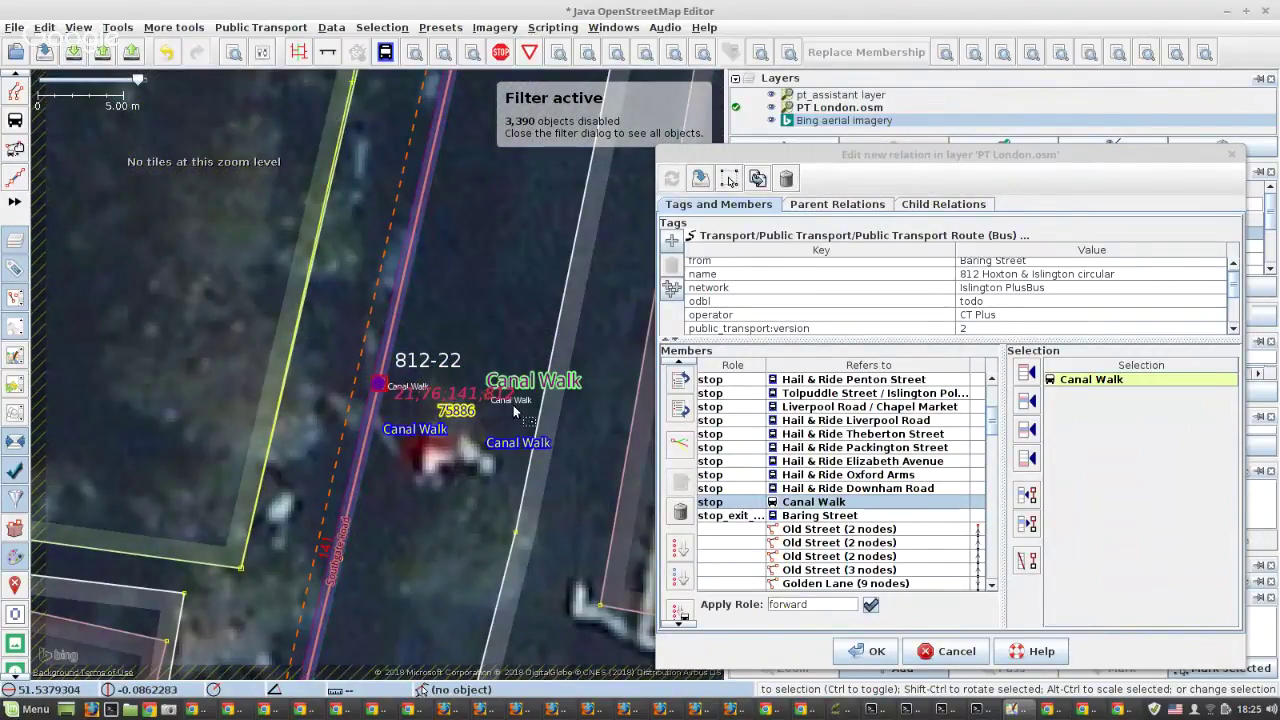
scroll(424, 393, up, 4)
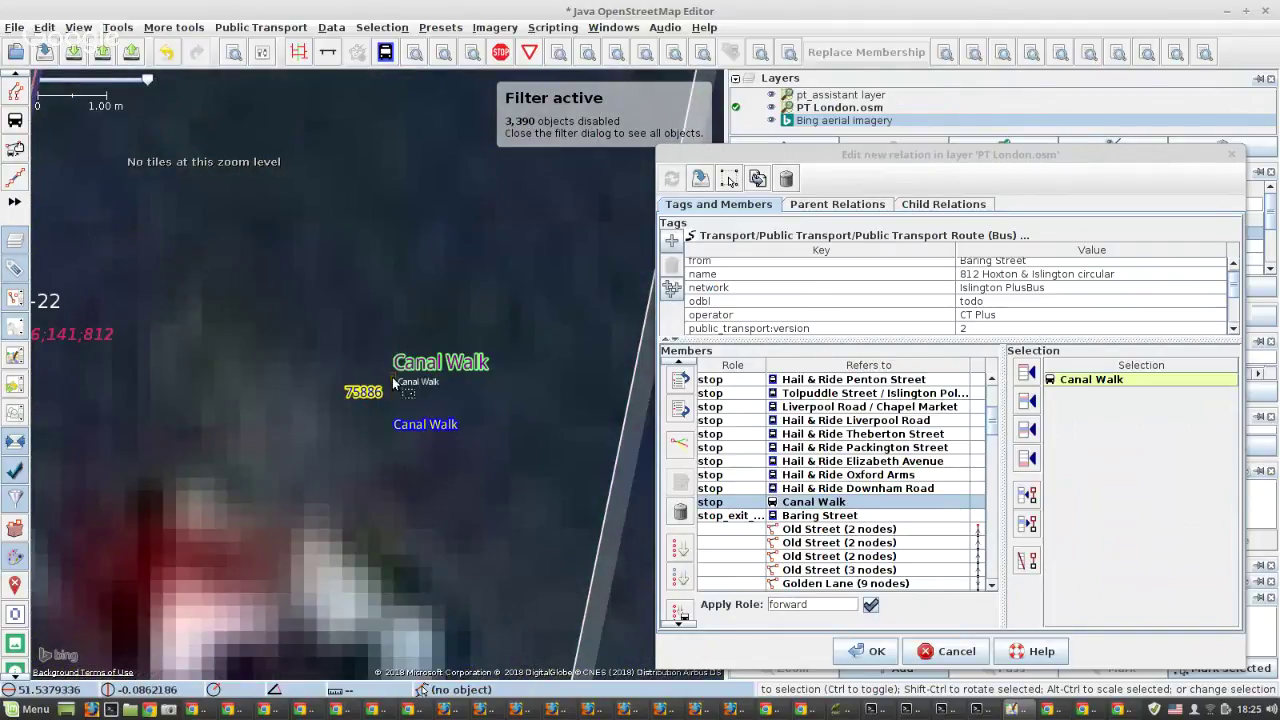
click(391, 379)
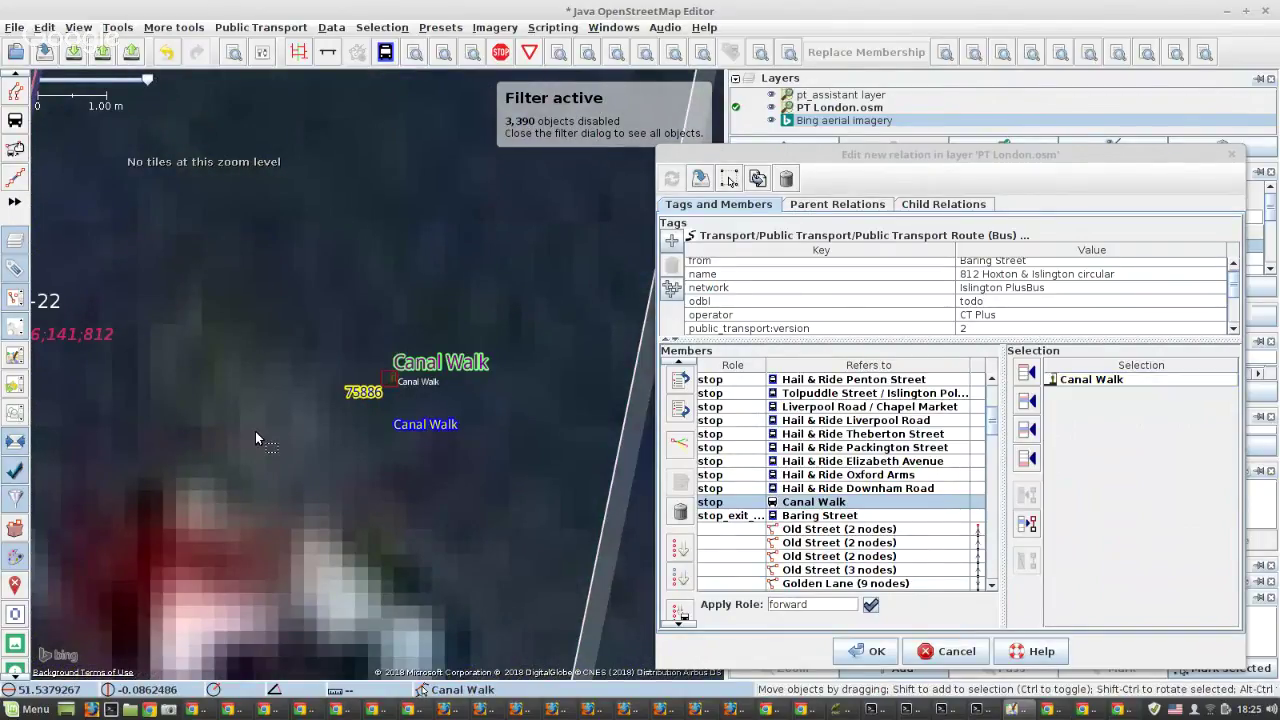
scroll(255, 431, down, 4)
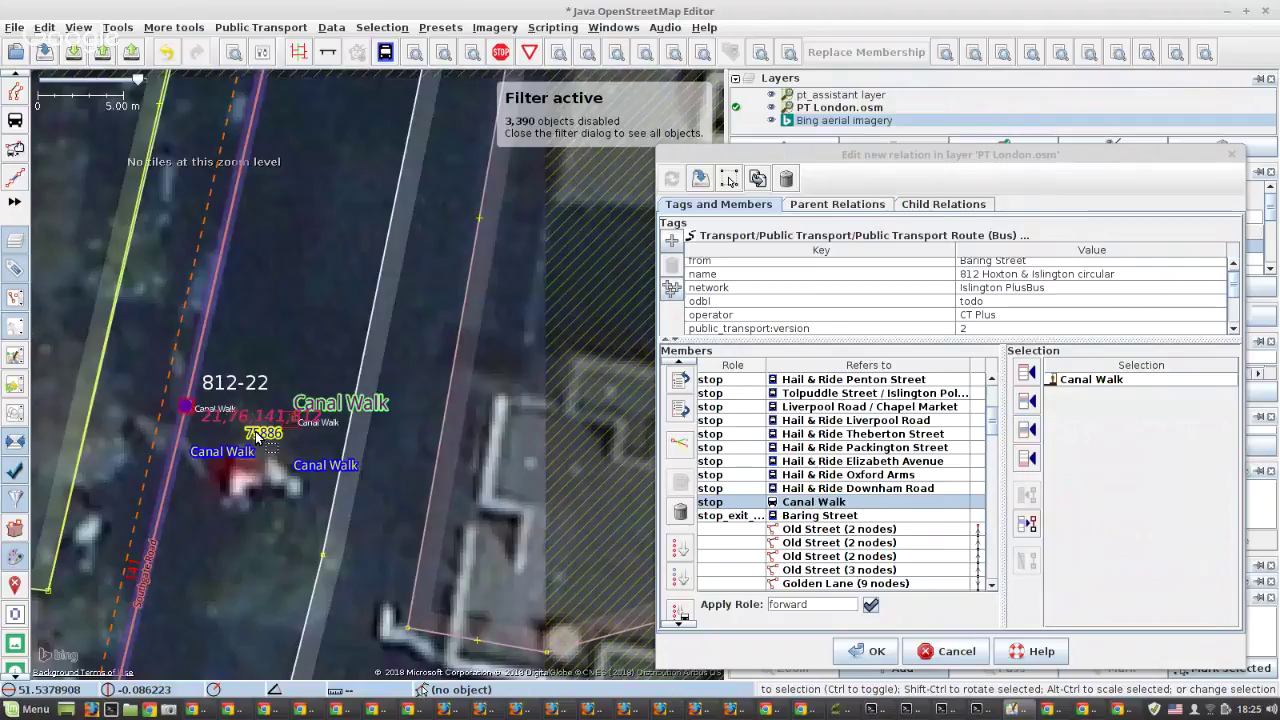
scroll(257, 436, down, 2)
scroll(257, 437, down, 1)
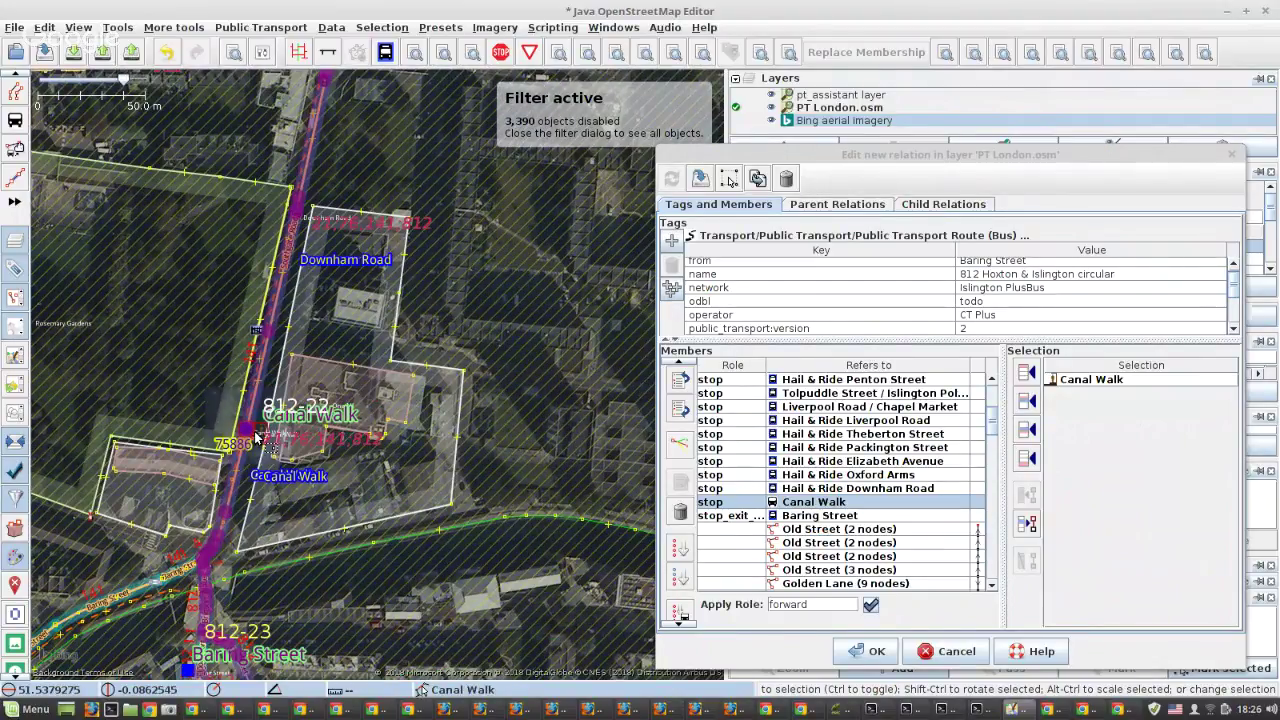
scroll(257, 437, up, 1)
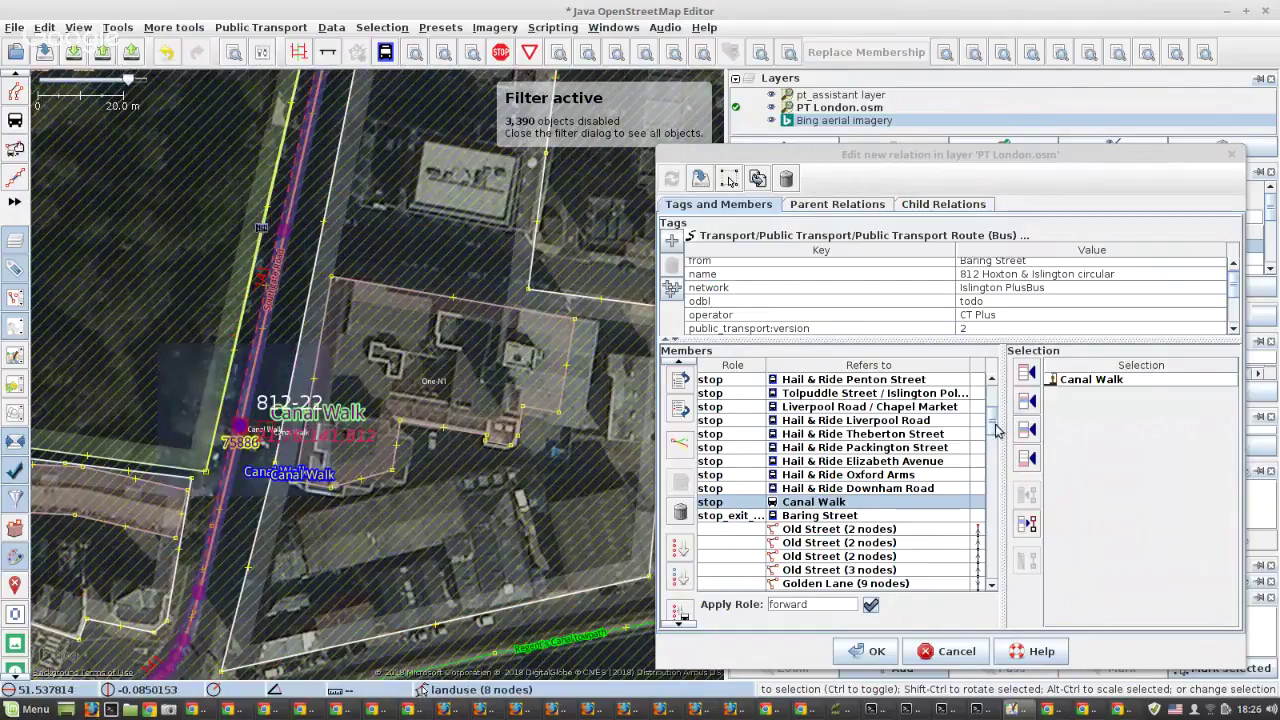
key(space)
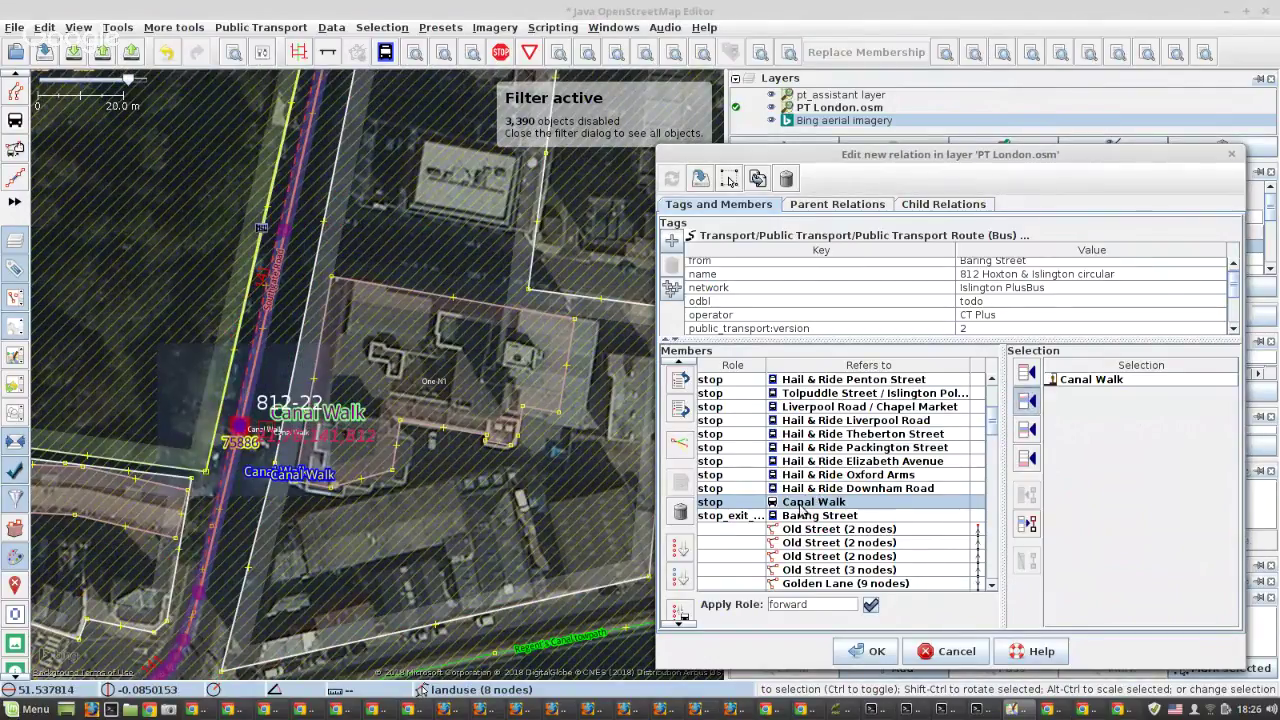
click(799, 516)
key(Delete)
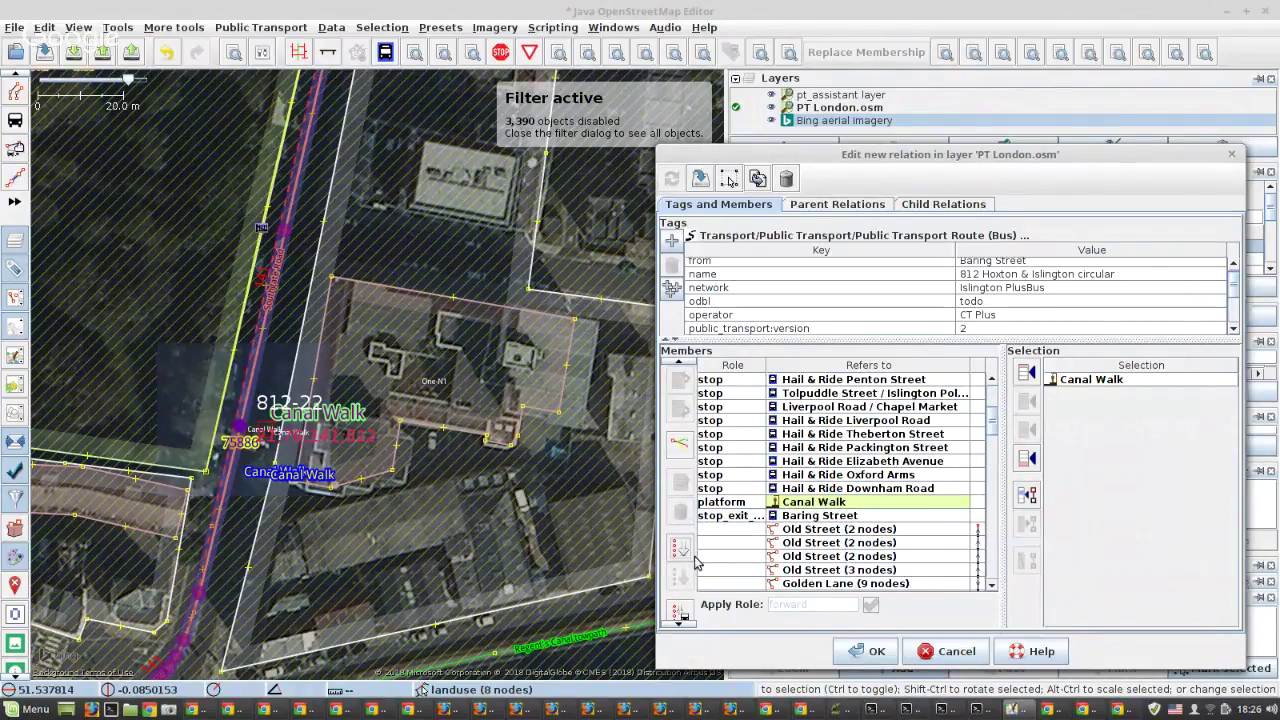
Convert the relation's stop roles to platform roles with the public transport stop tool and widen the Role column.
scroll(694, 557, down, 2)
click(682, 588)
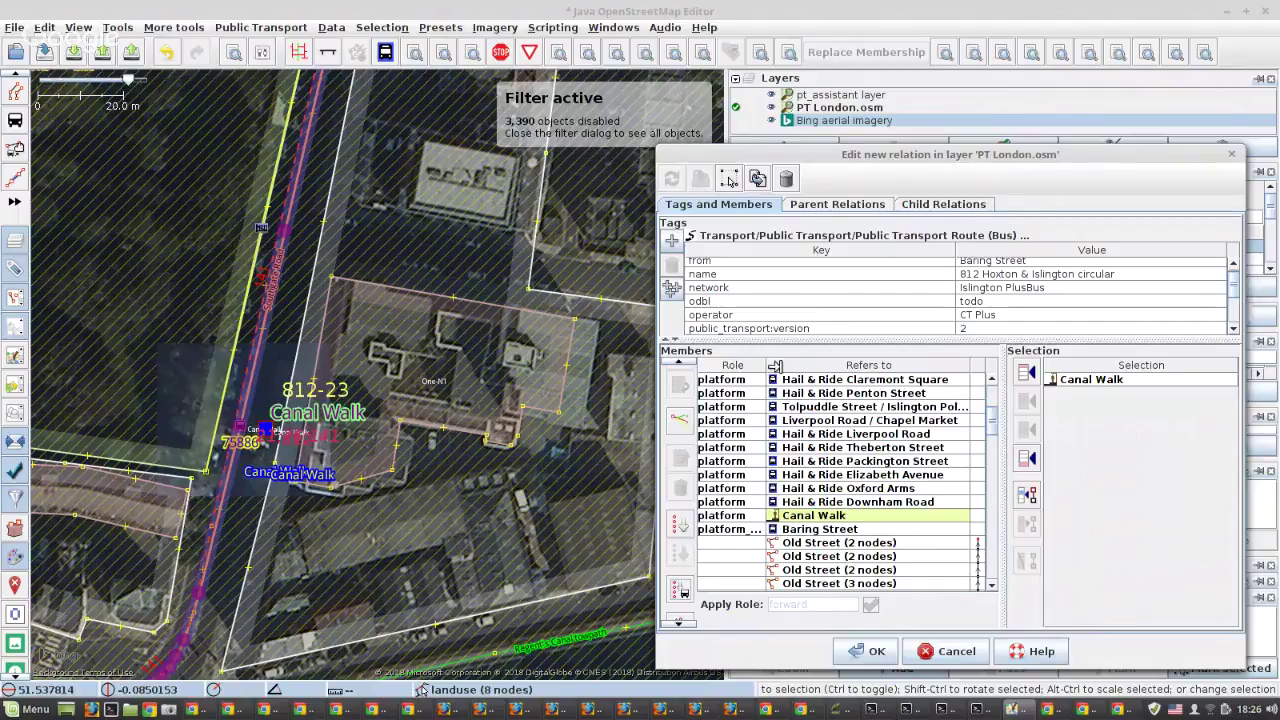
drag(775, 365, 797, 366)
scroll(766, 513, up, 4)
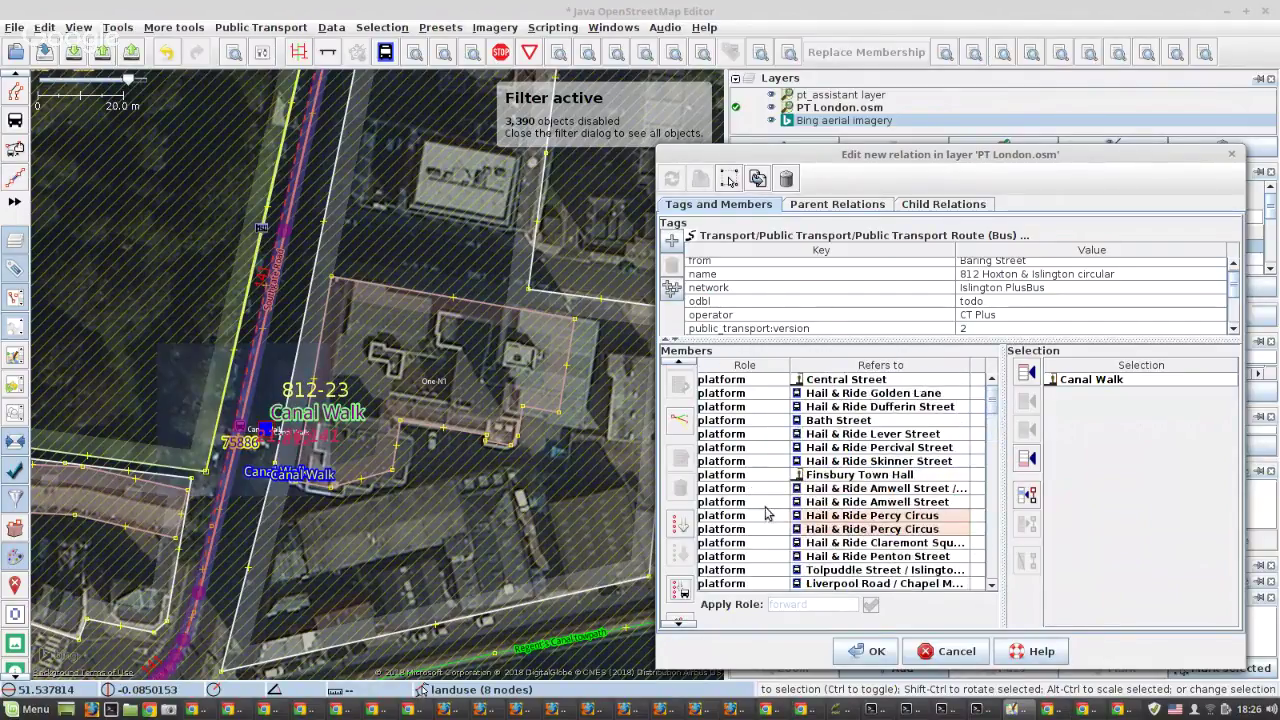
Set the role of the Central Street member, first in the relation's member list, to platform_entry_only.
click(813, 383)
double_click(763, 379)
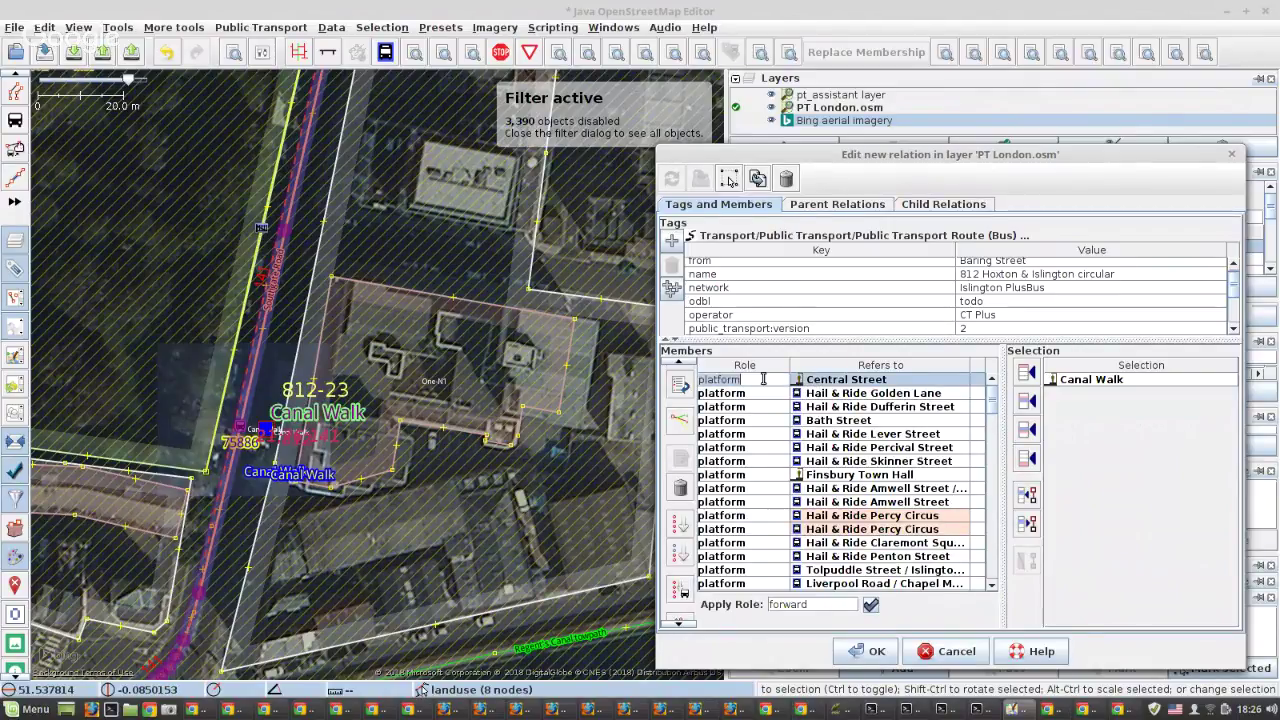
text(_exit_onl)
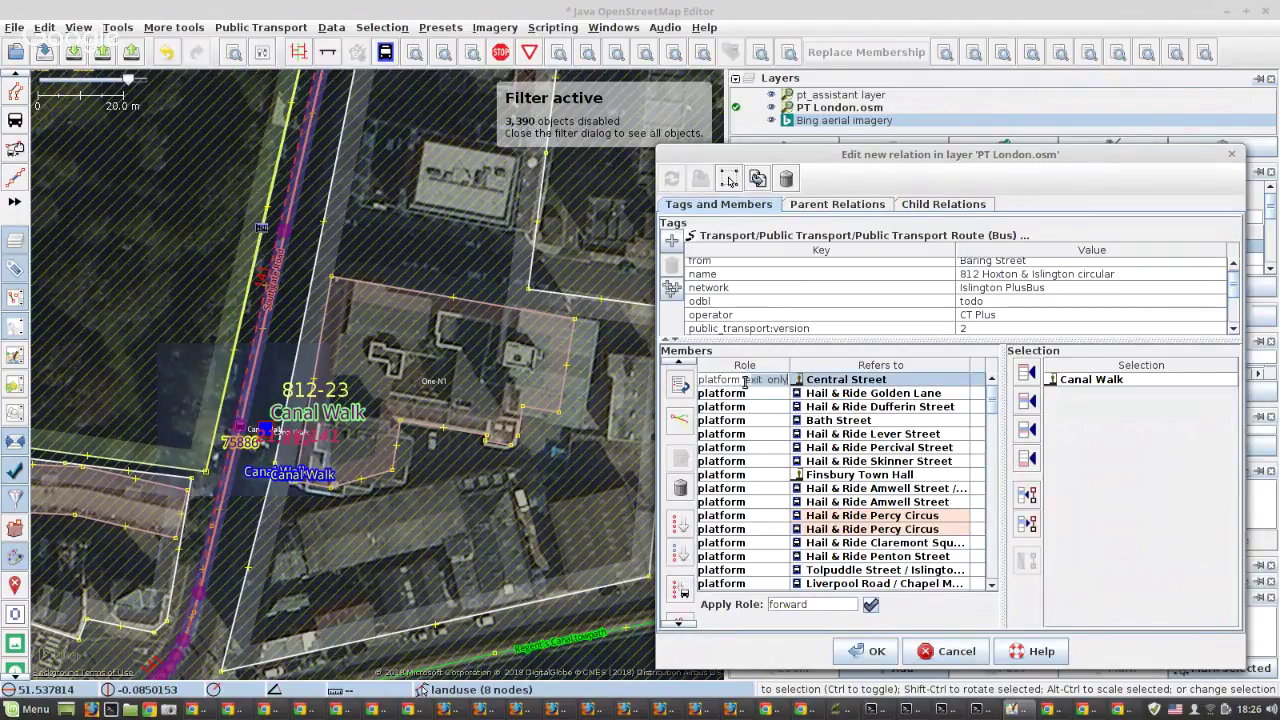
text(yentry_only)
click(866, 438)
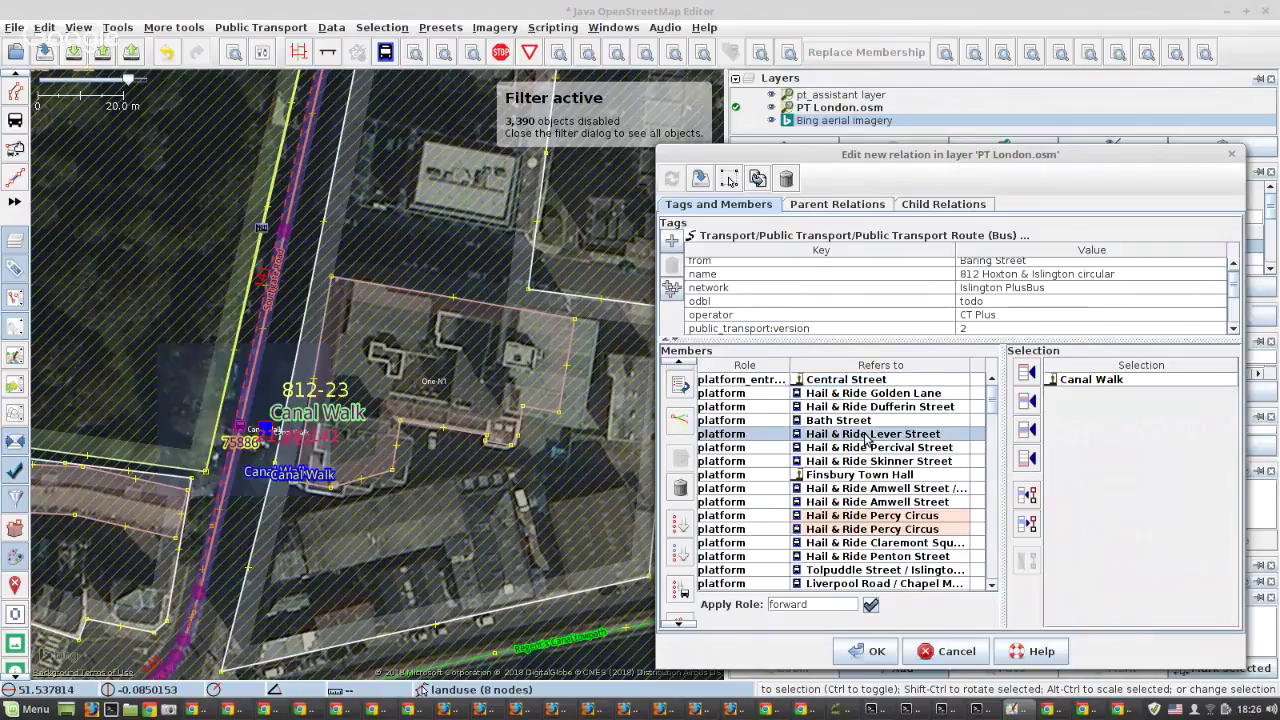
Locate the duplicated Hail & Ride Percy Circus stop on the map, remove one of its two memberships and save the relation.
right_click(833, 520)
click(850, 525)
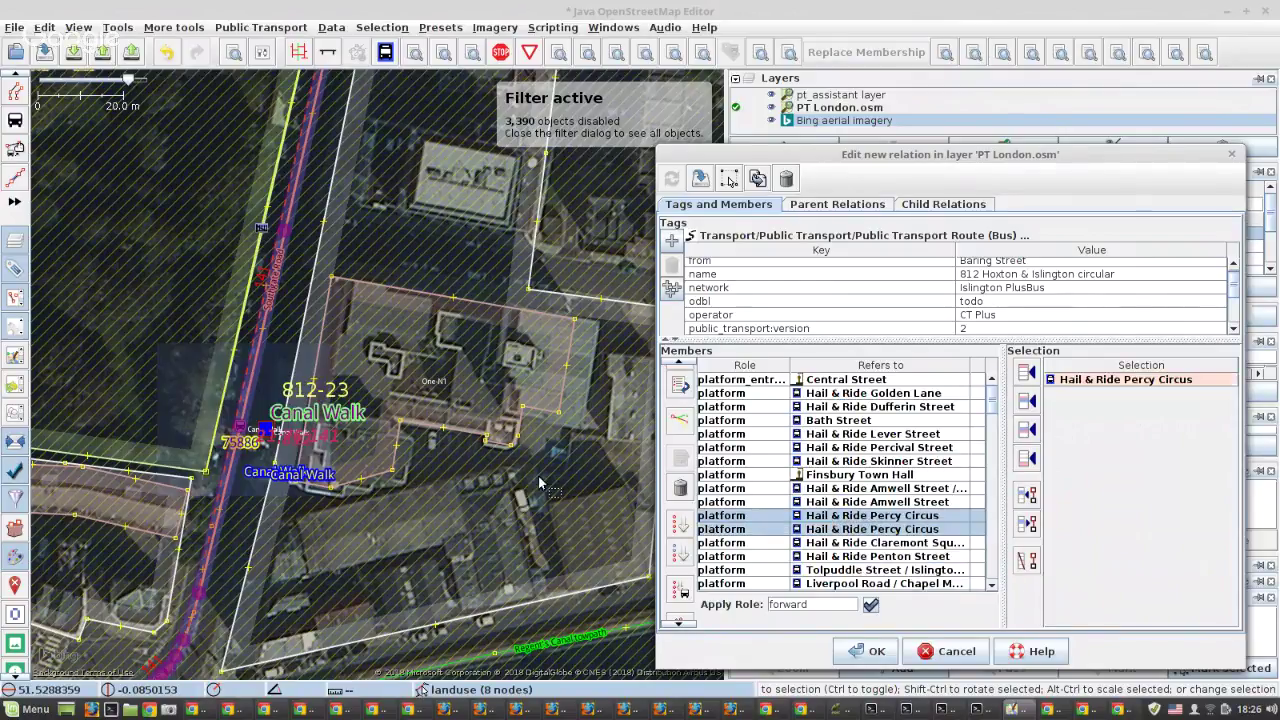
key(3)
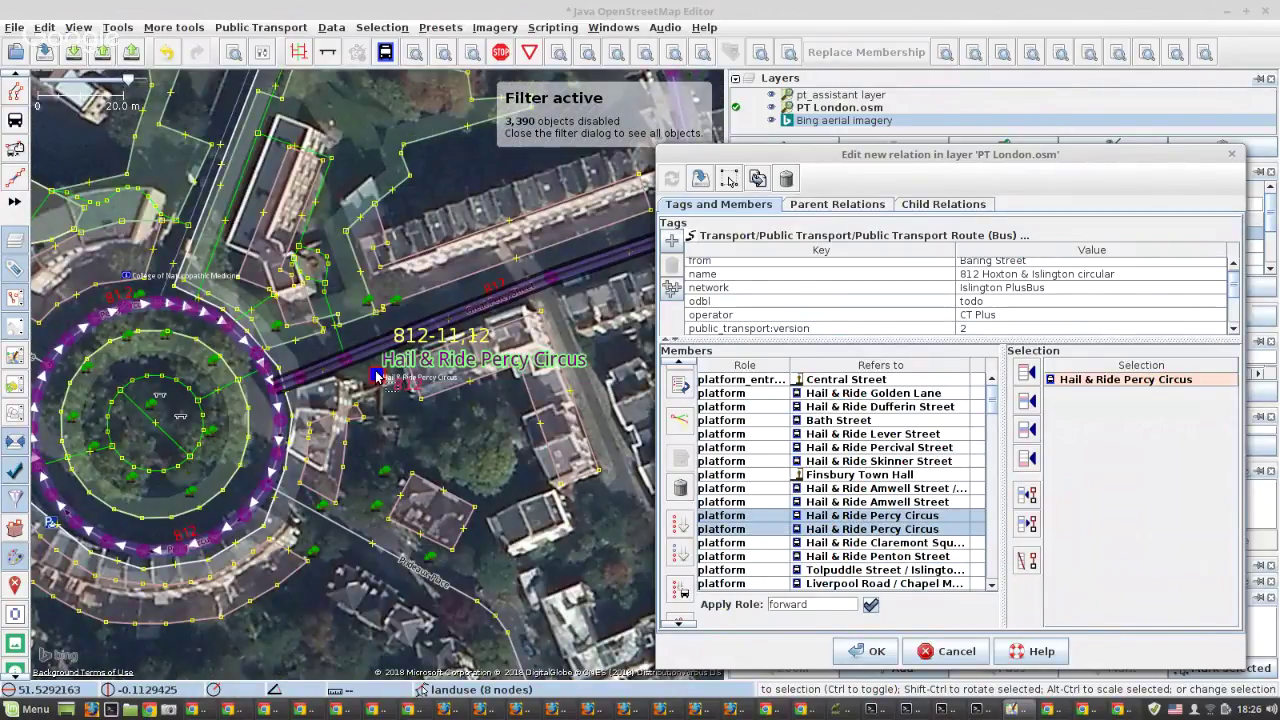
click(680, 487)
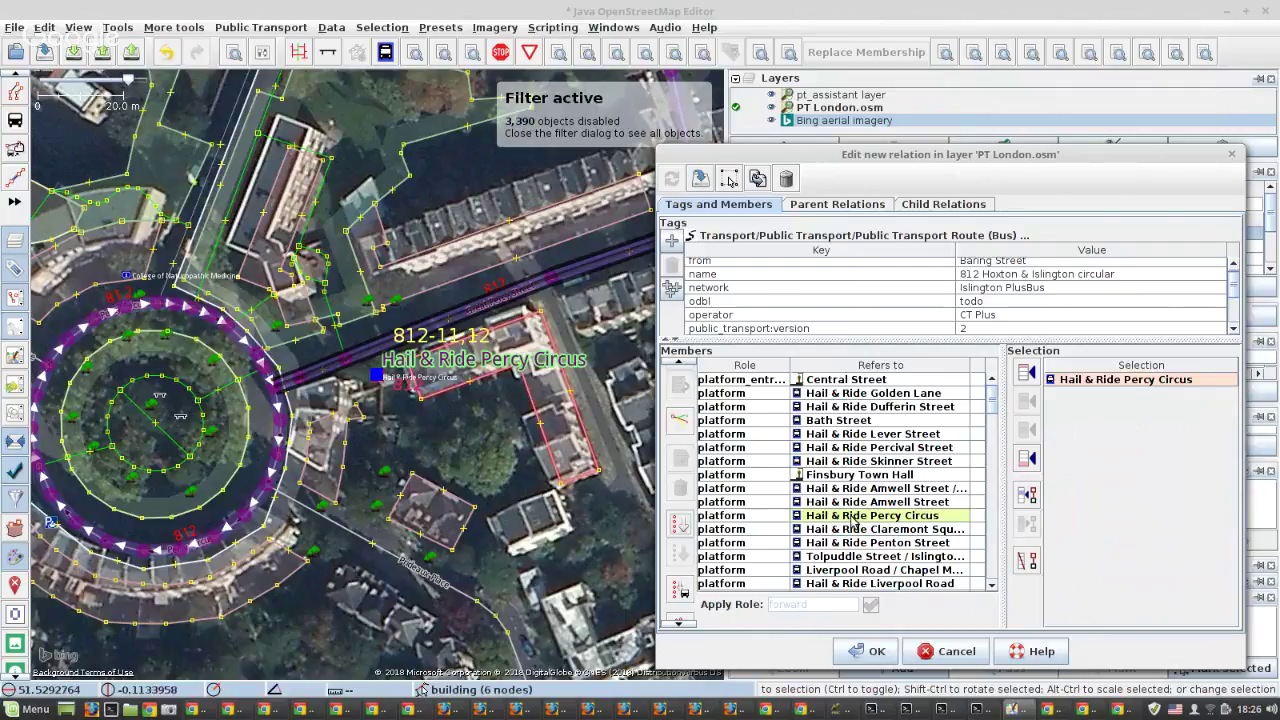
click(874, 652)
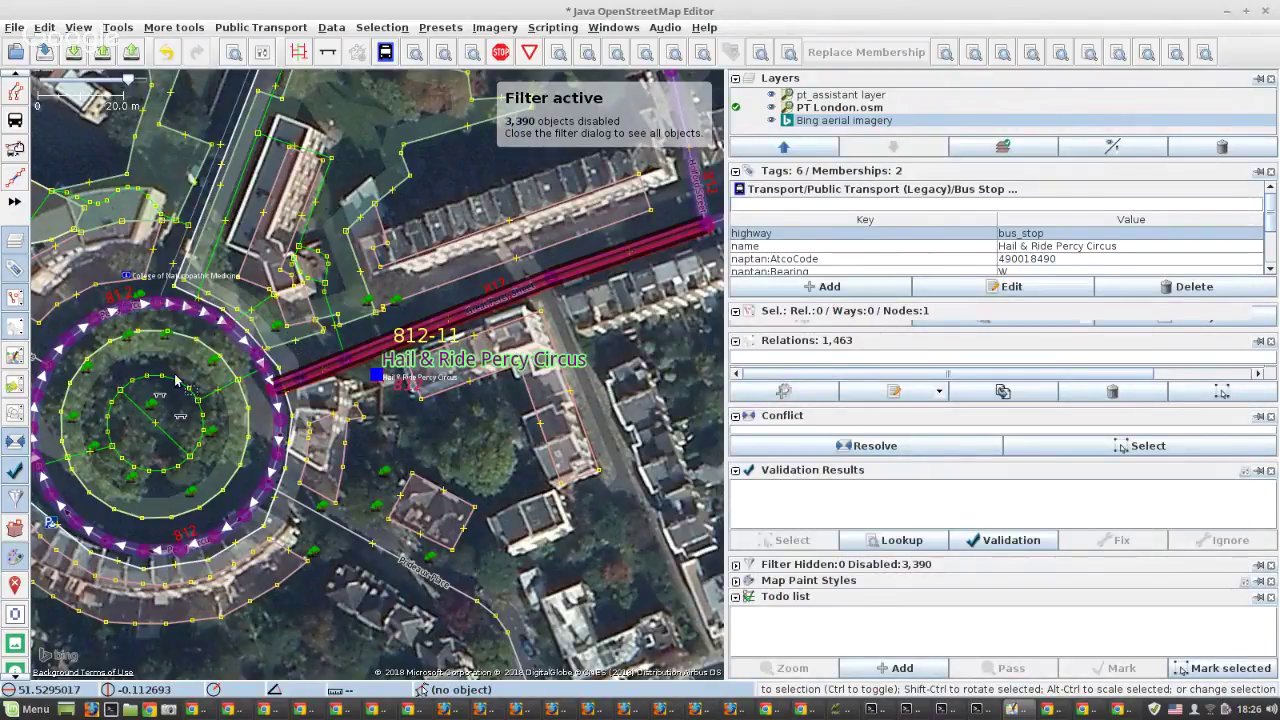
Review the 812 route around Percy Circus and Great Percy Street, and start uploading the edited data.
drag(547, 330, 427, 405)
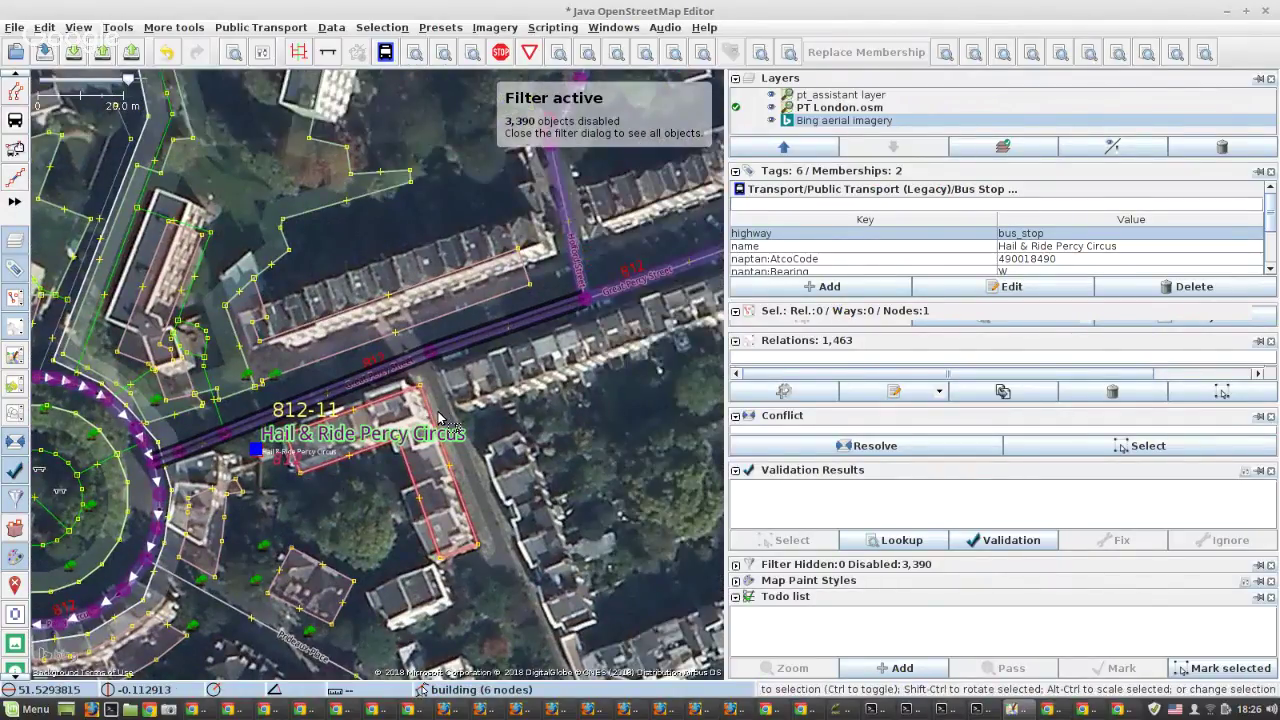
scroll(435, 400, down, 2)
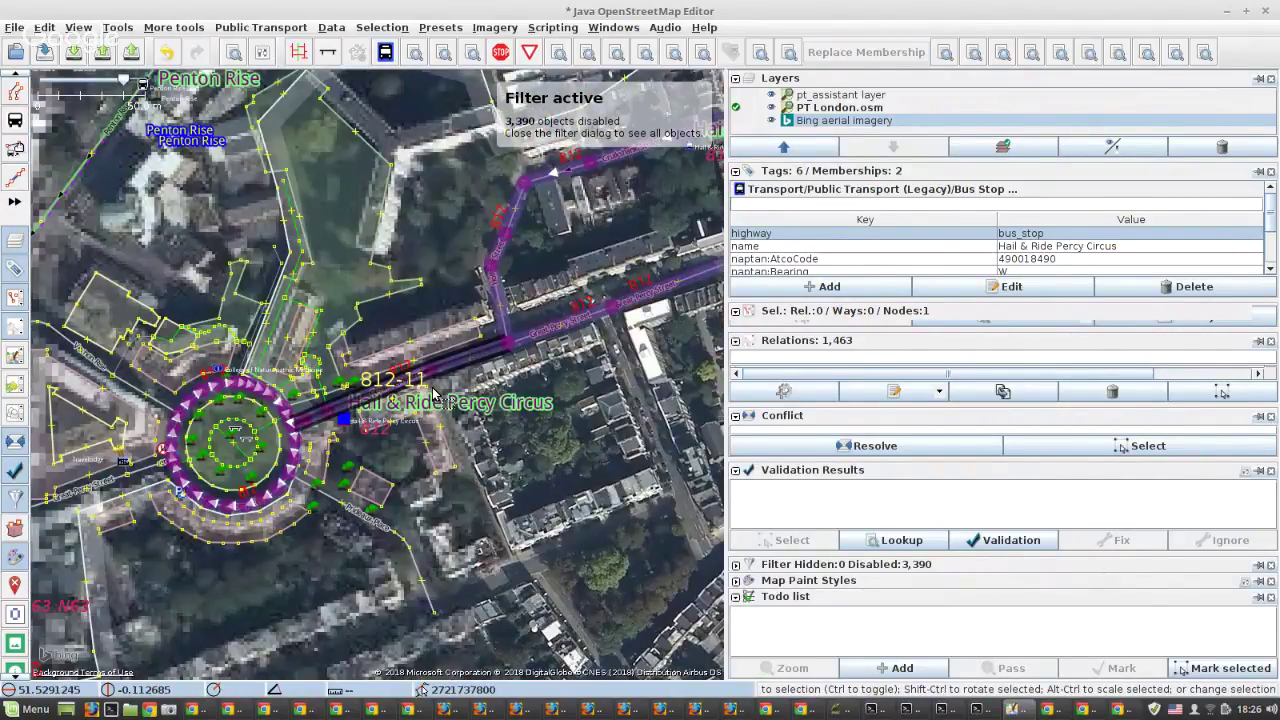
scroll(440, 395, down, 2)
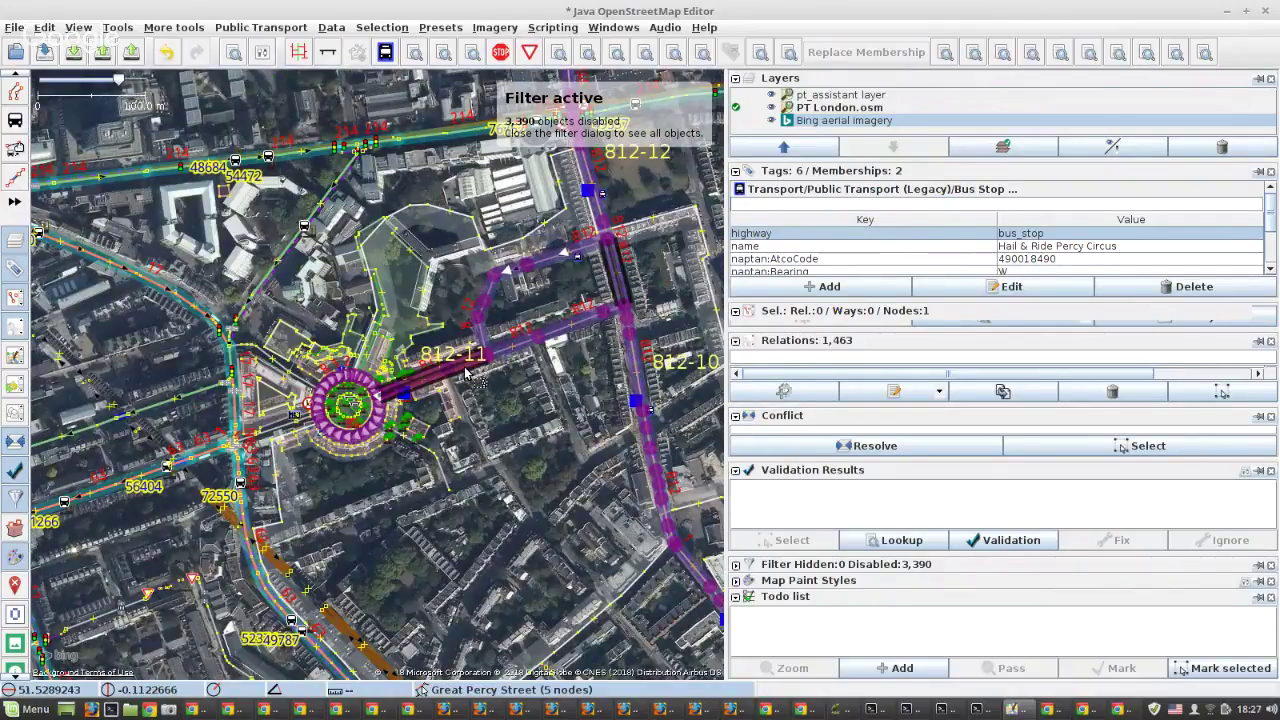
click(131, 59)
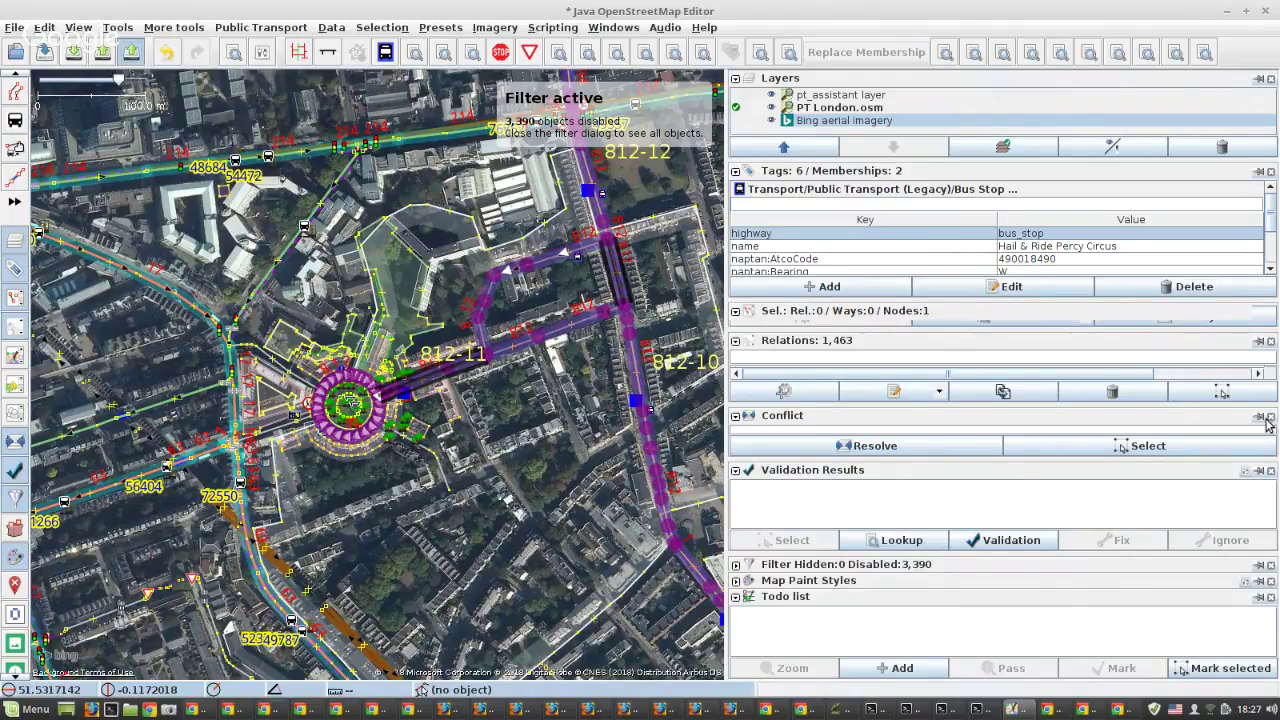
Switch to the terminal windows to check the editor's log and the running processes in top, and return to Java OpenStreetMap Editor.
click(985, 710)
mouse_move(1012, 710)
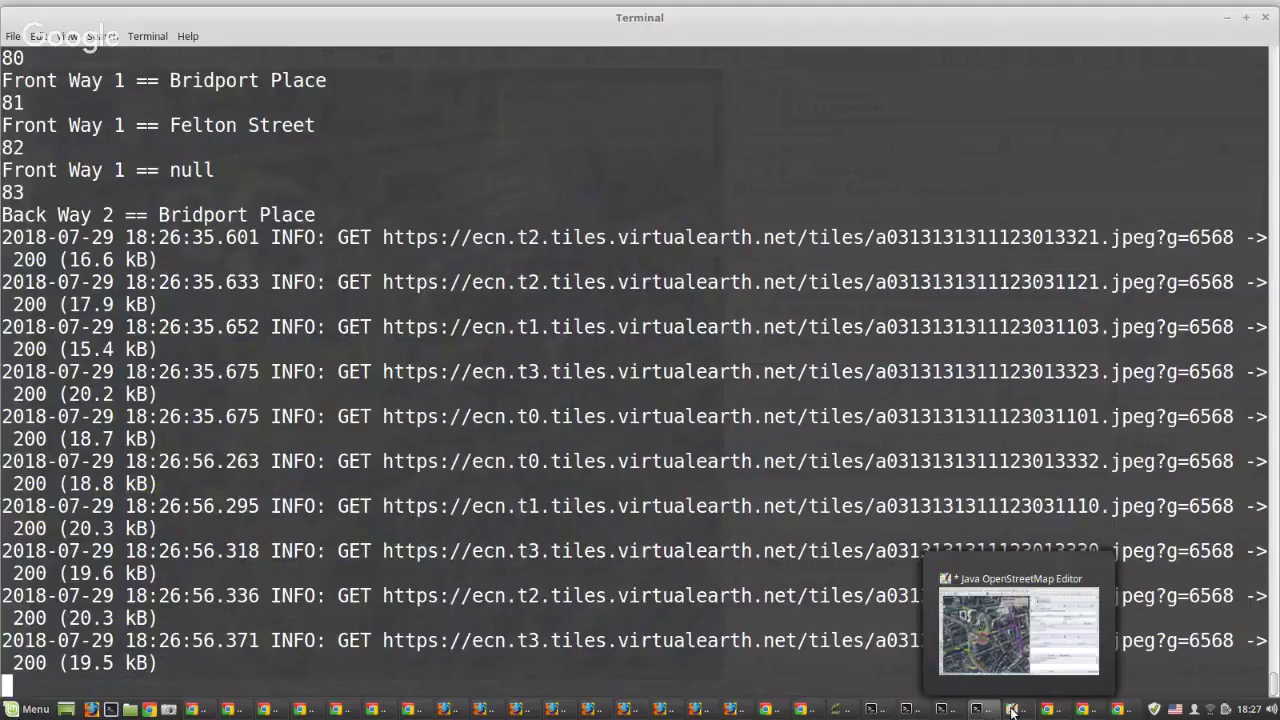
click(1012, 710)
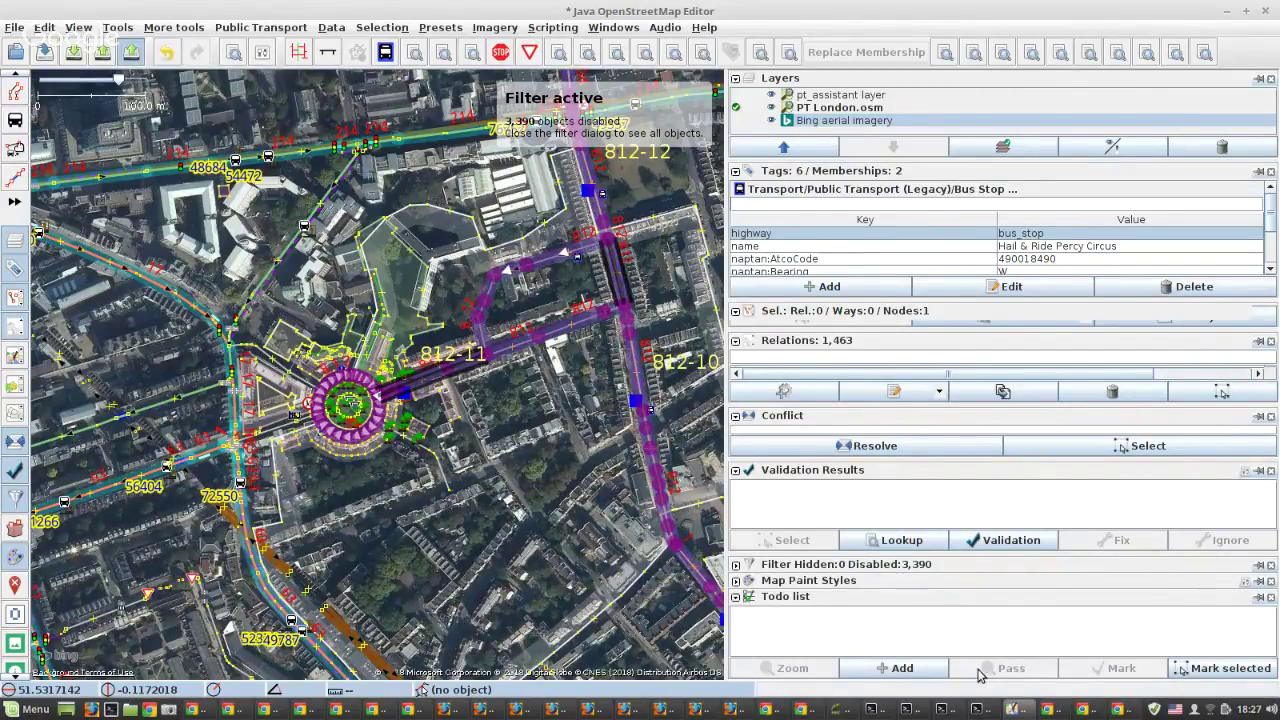
click(910, 711)
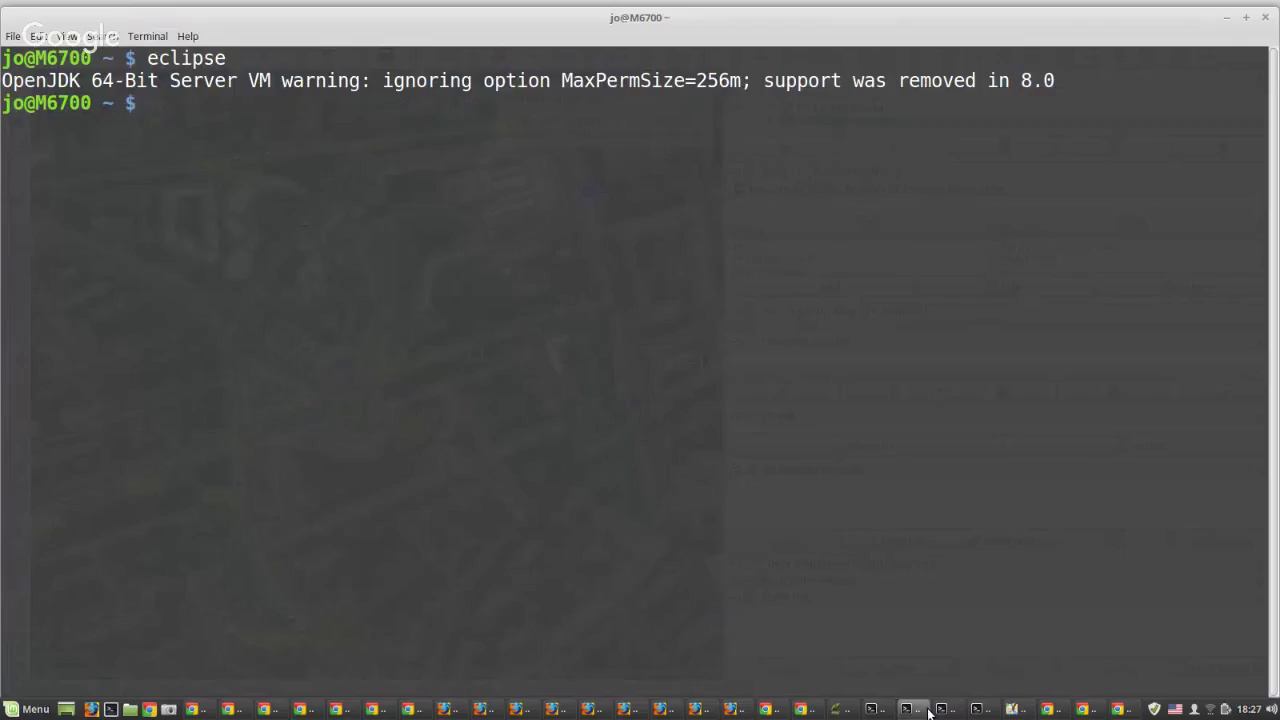
click(941, 710)
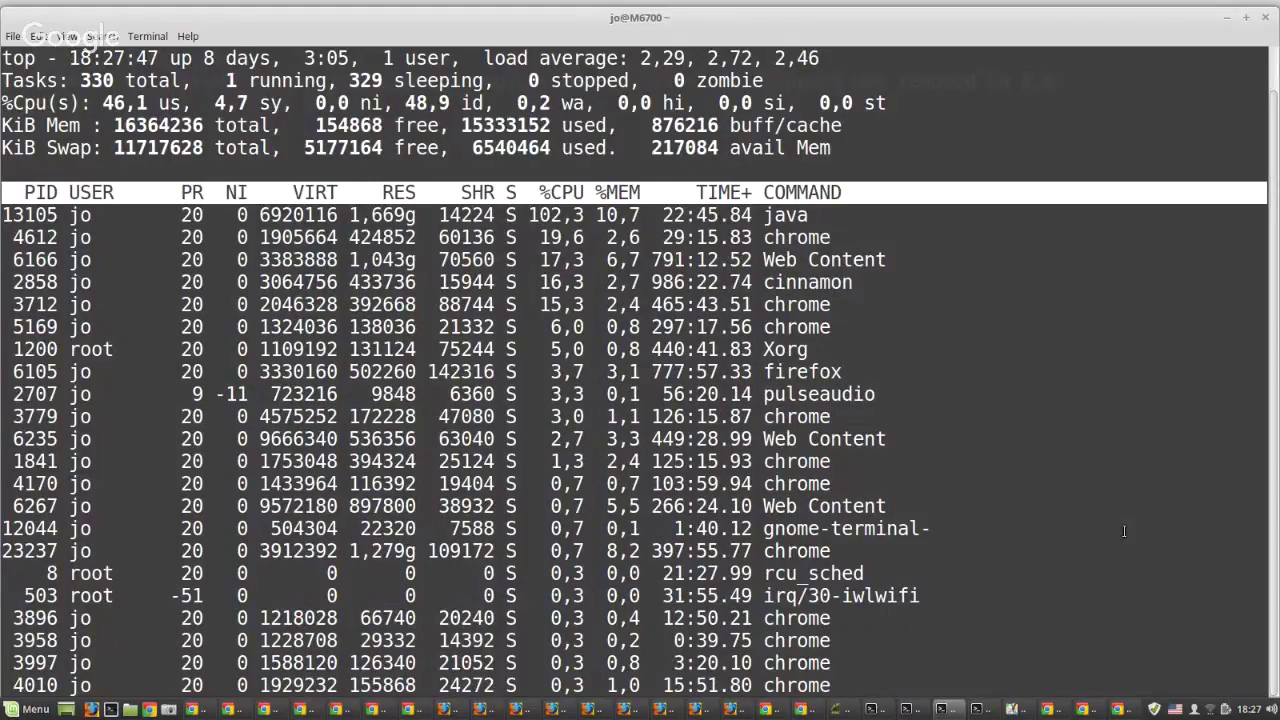
mouse_move(1110, 713)
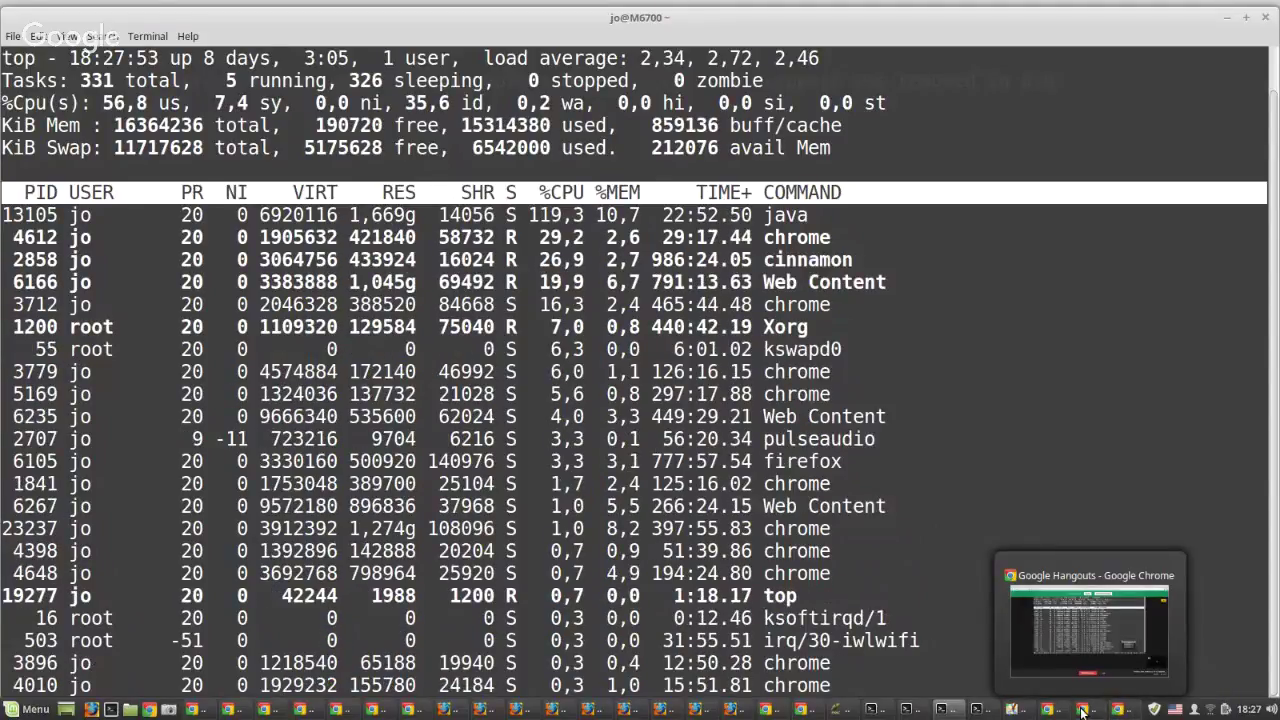
click(1020, 712)
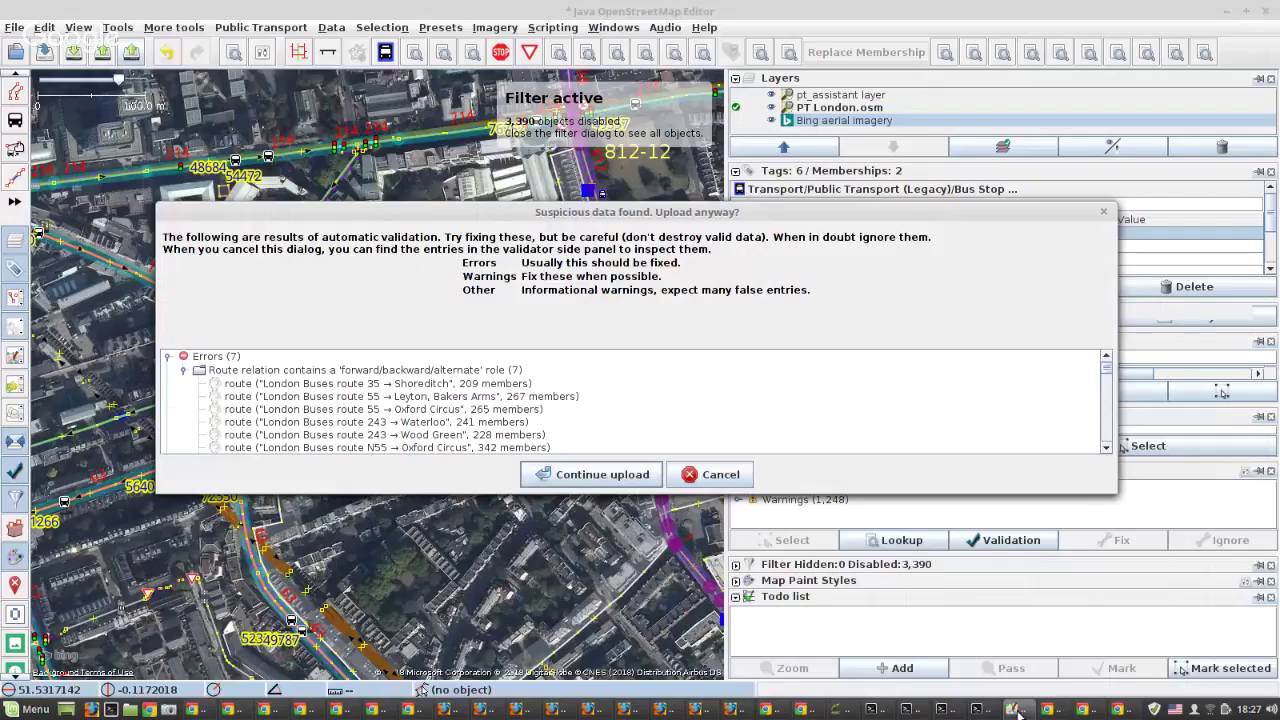
Cancel the upload and open the London Buses route 35 → Shoreditch relation from the forward/backward/alternate role errors for editing.
click(717, 479)
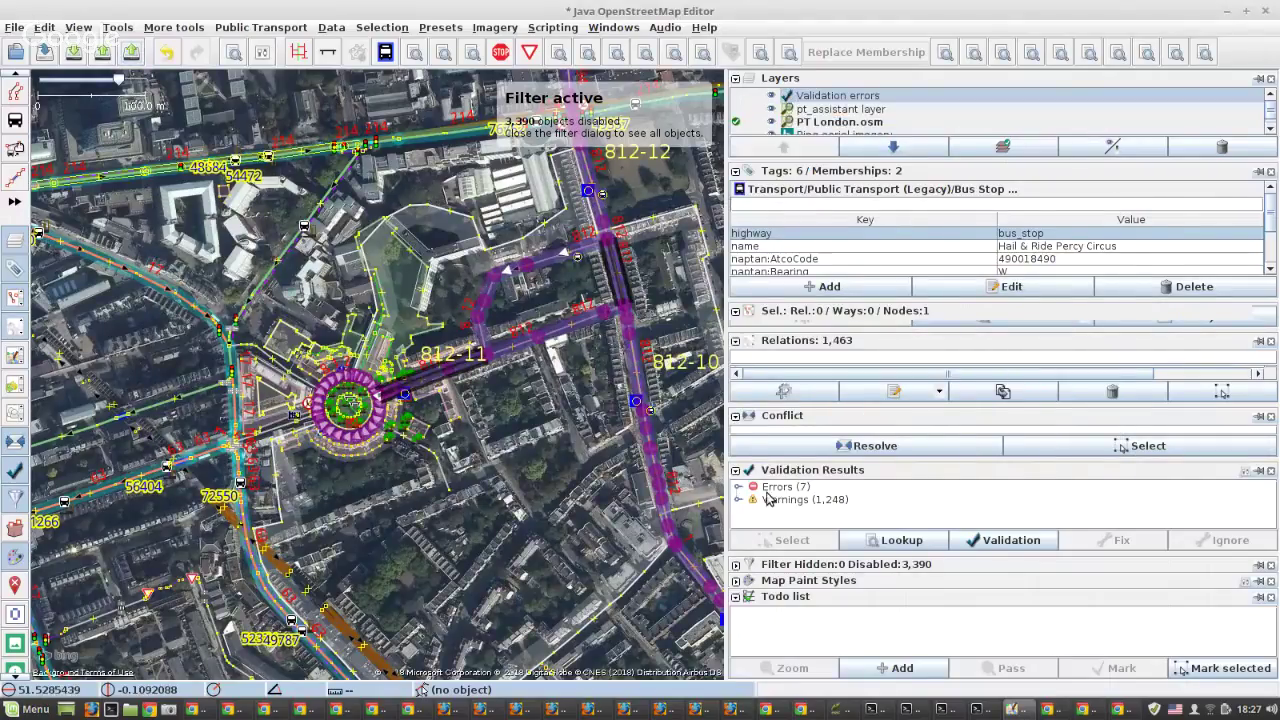
click(739, 487)
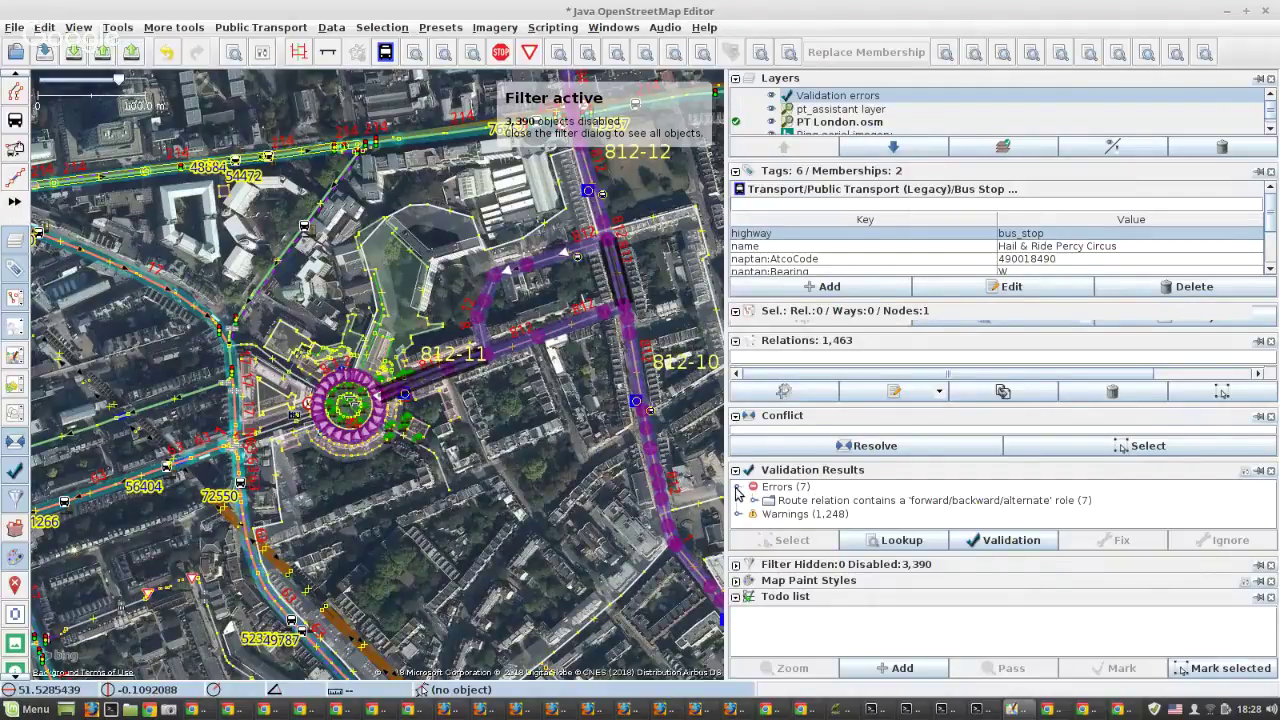
click(755, 500)
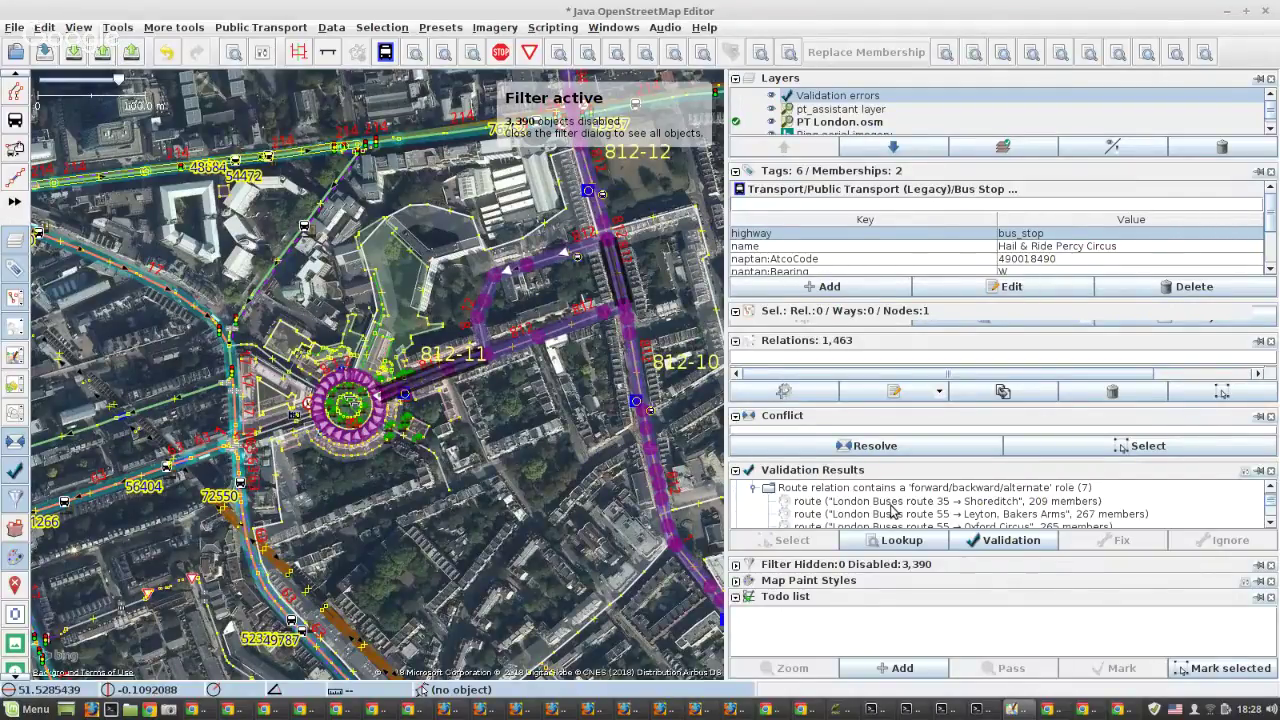
click(893, 503)
right_click(894, 507)
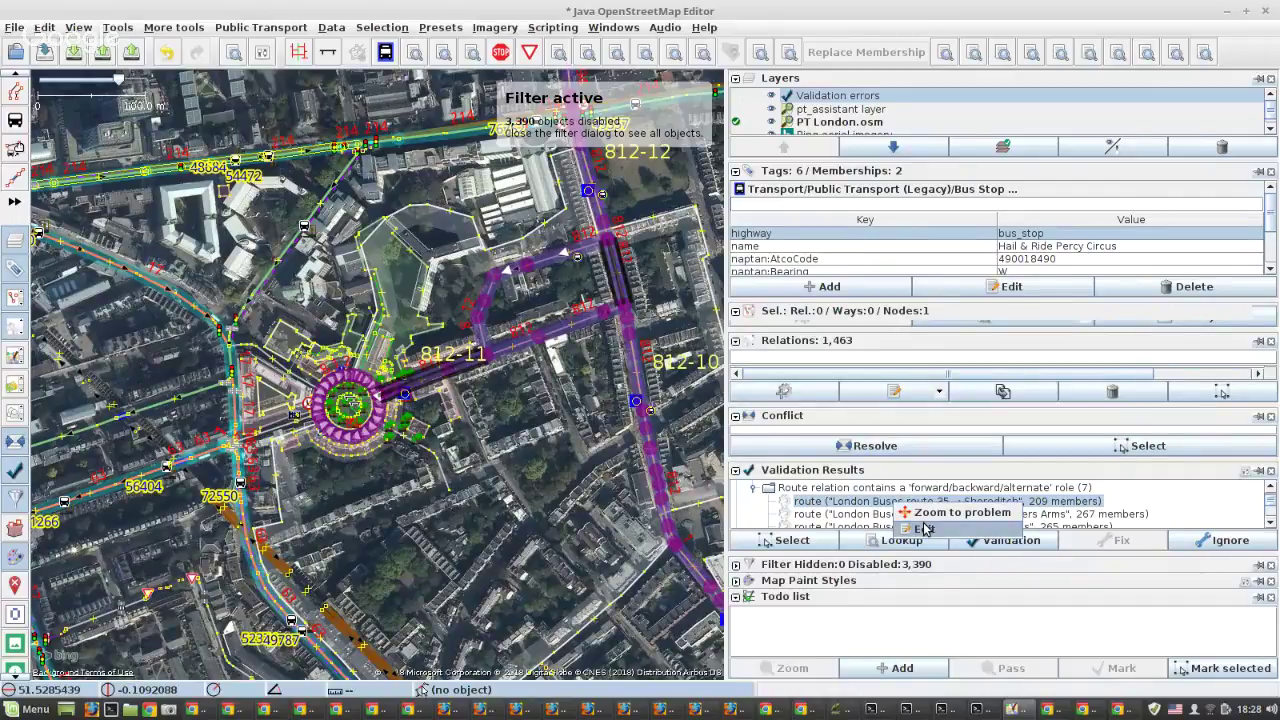
click(922, 529)
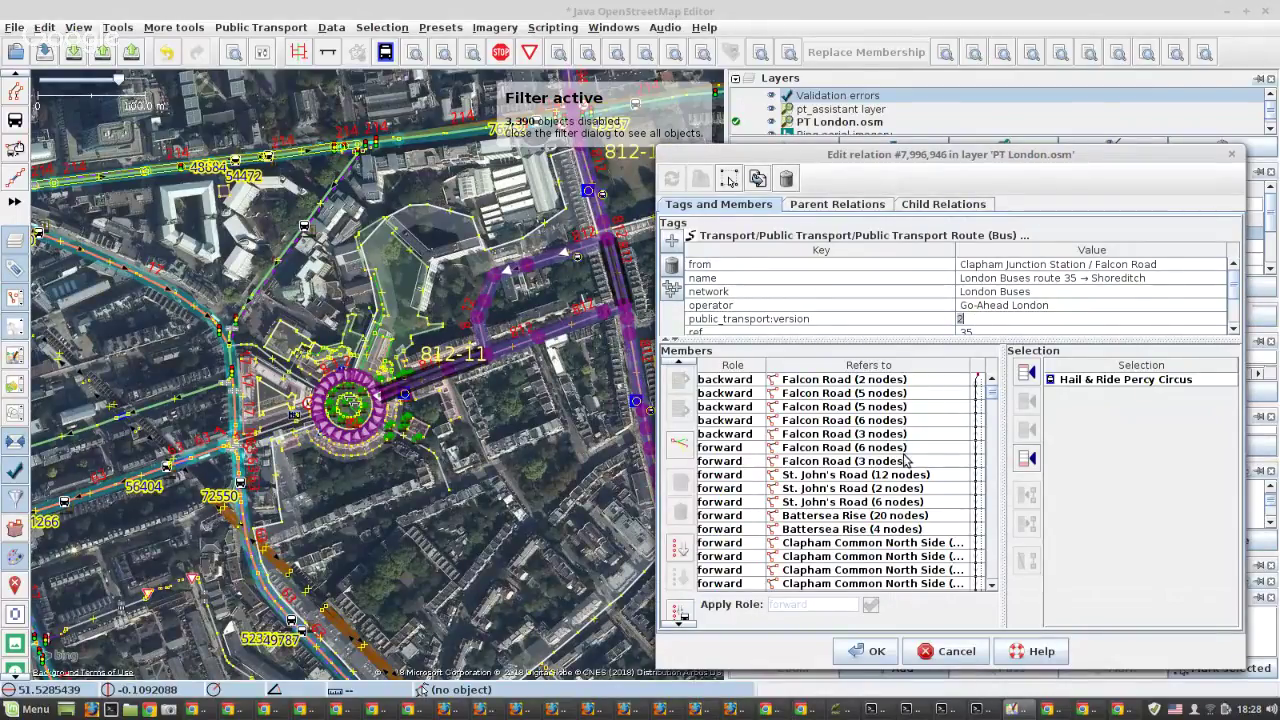
Examine the route 35 ways and stops on the map around Clapham Common North Side for continuity.
mouse_move(863, 449)
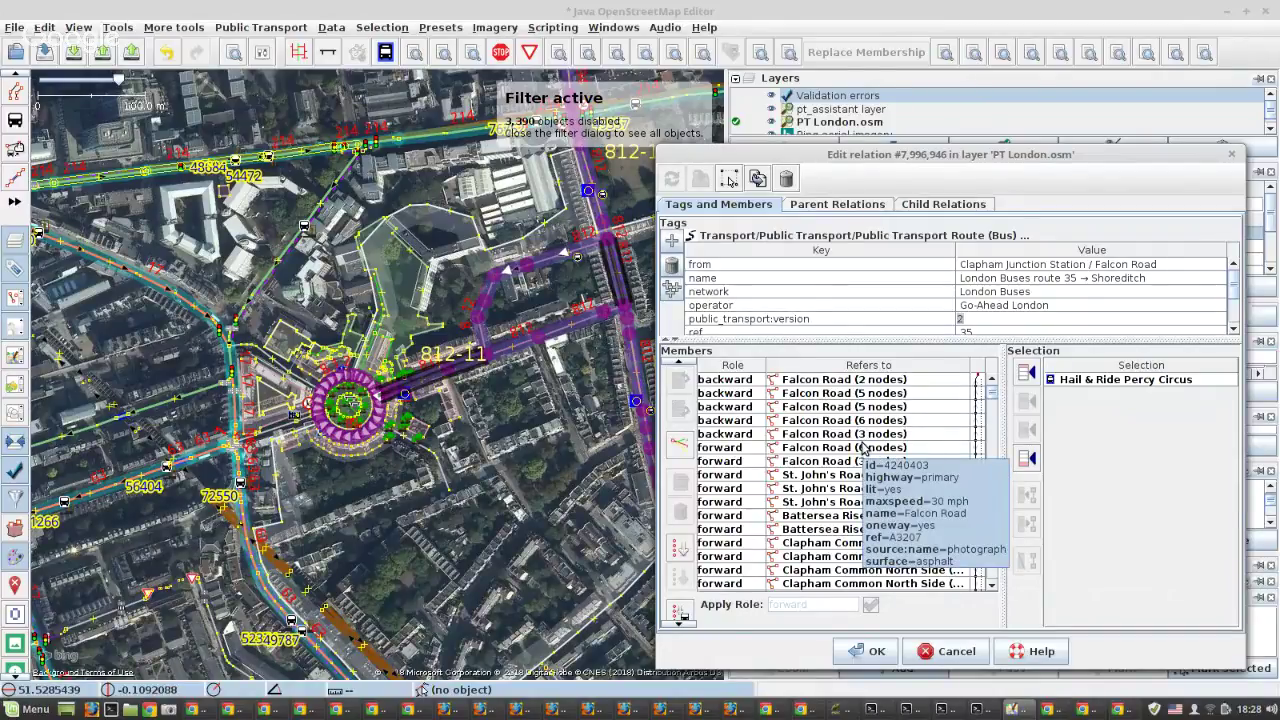
scroll(863, 449, down, 5)
right_click(809, 437)
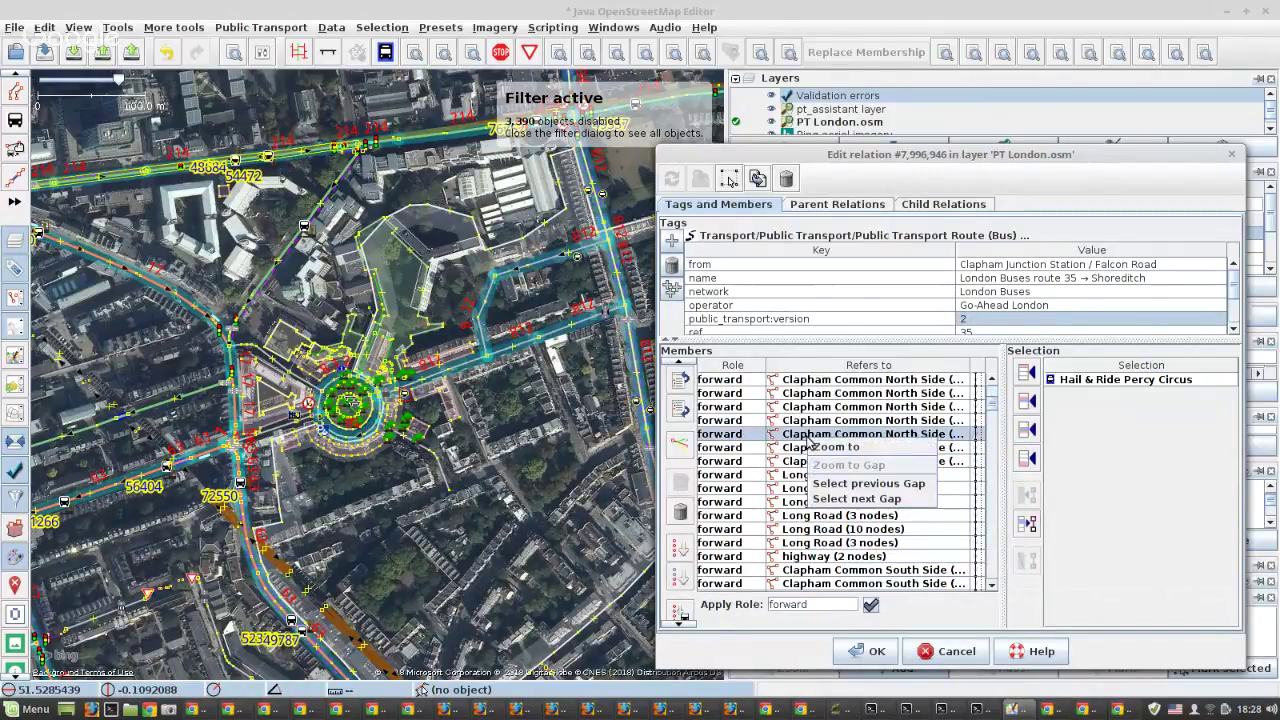
click(836, 447)
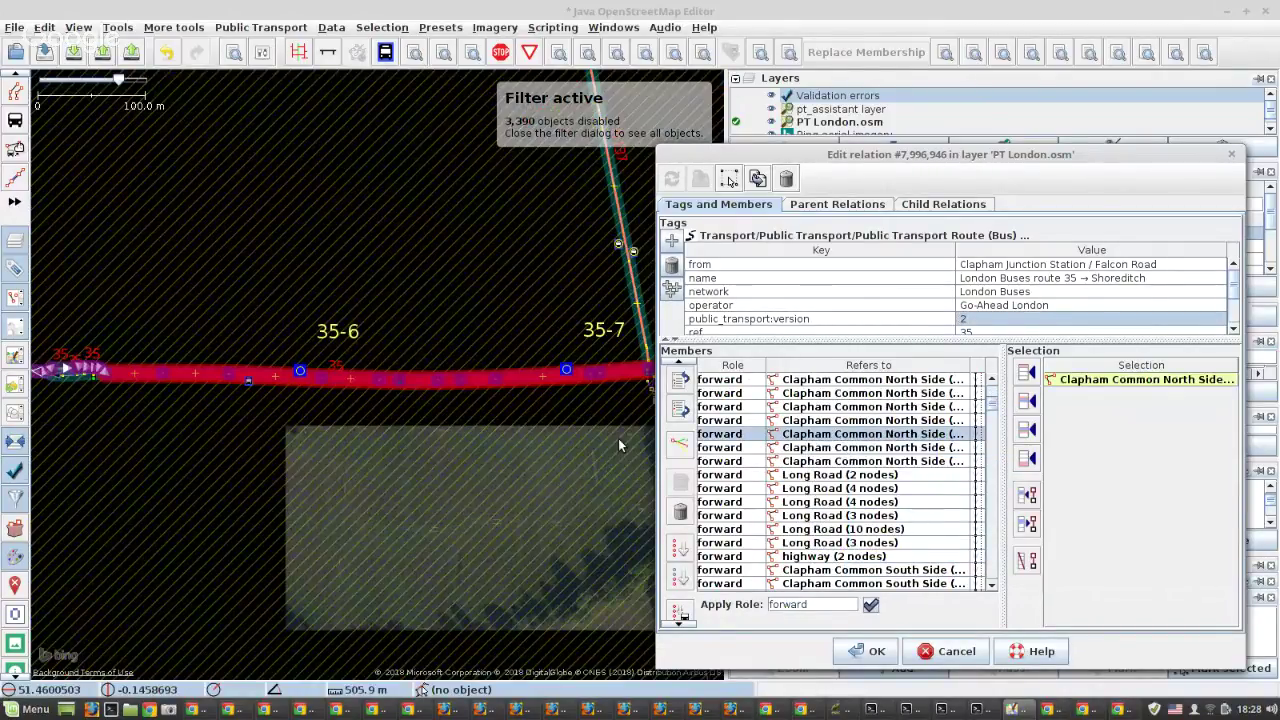
scroll(415, 415, down, 2)
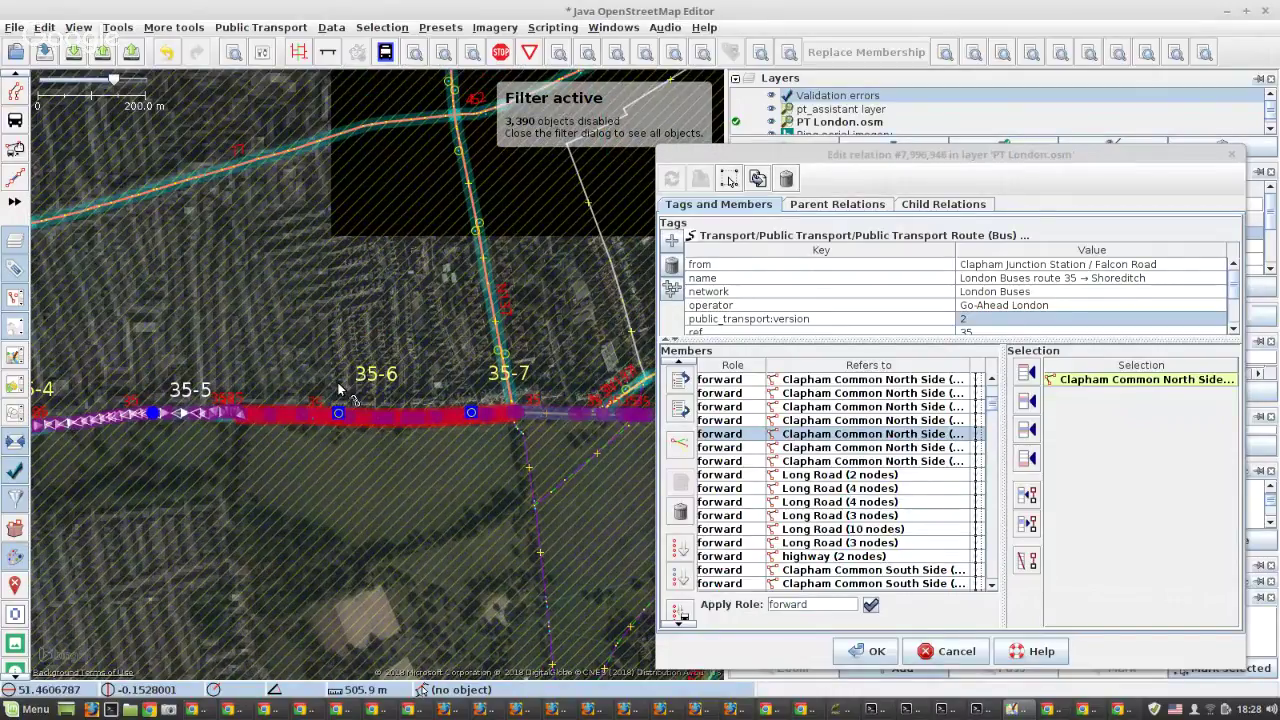
scroll(338, 384, up, 2)
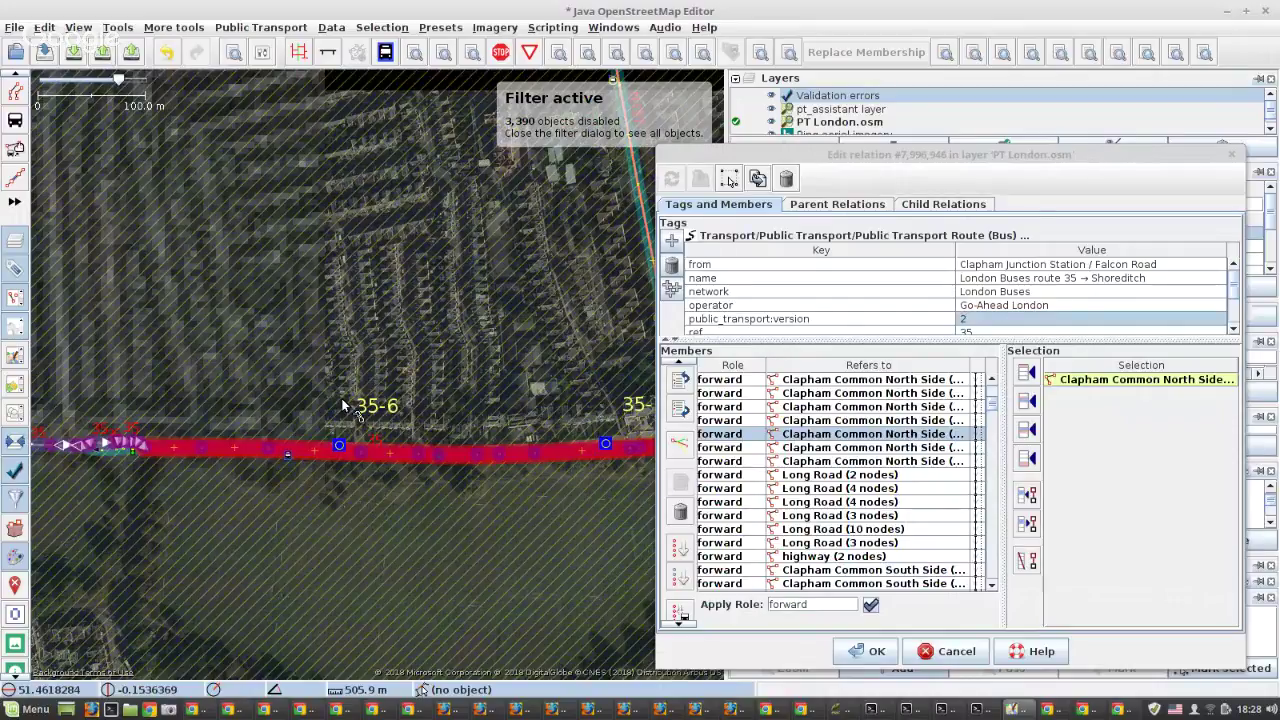
scroll(342, 405, up, 4)
scroll(400, 502, down, 4)
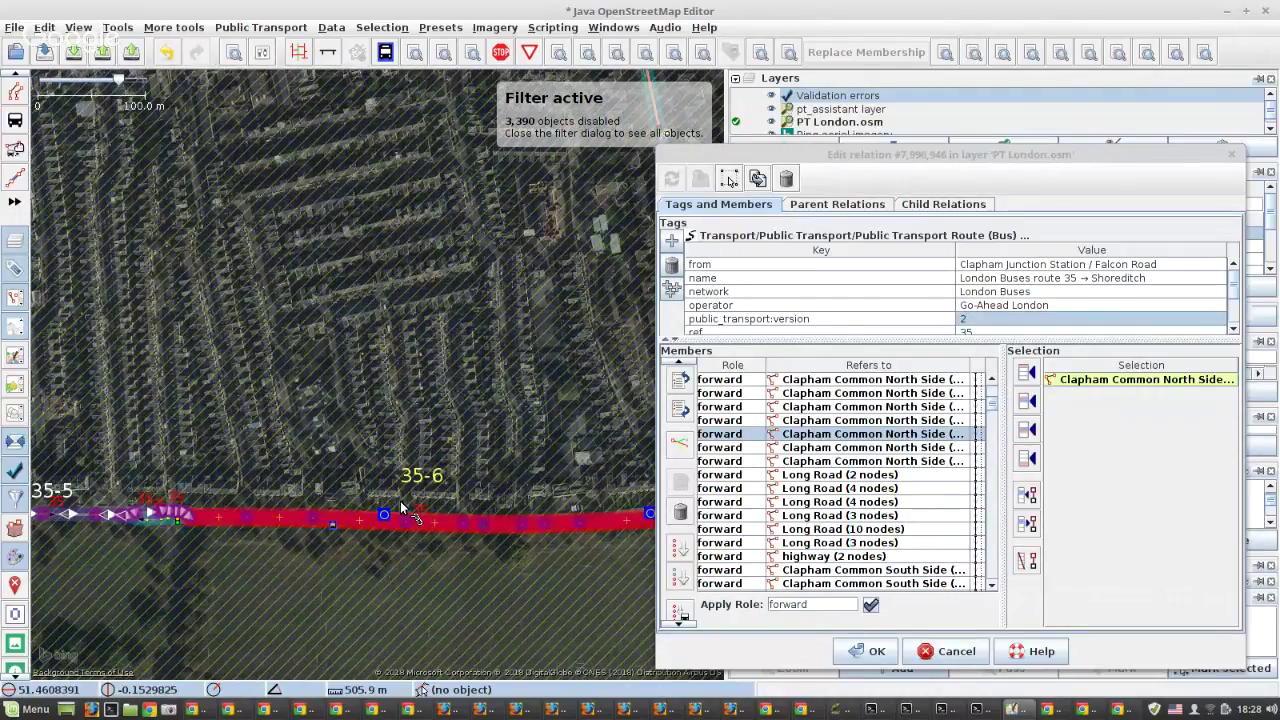
scroll(400, 501, down, 2)
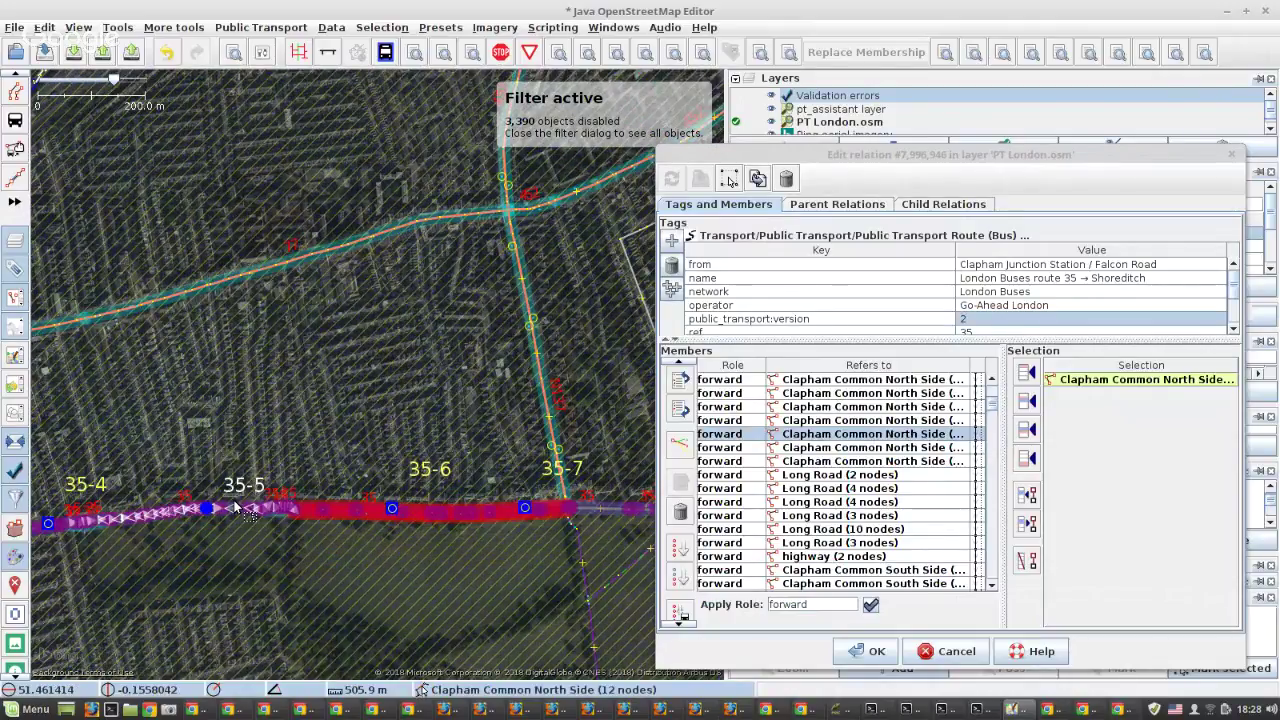
scroll(237, 508, down, 1)
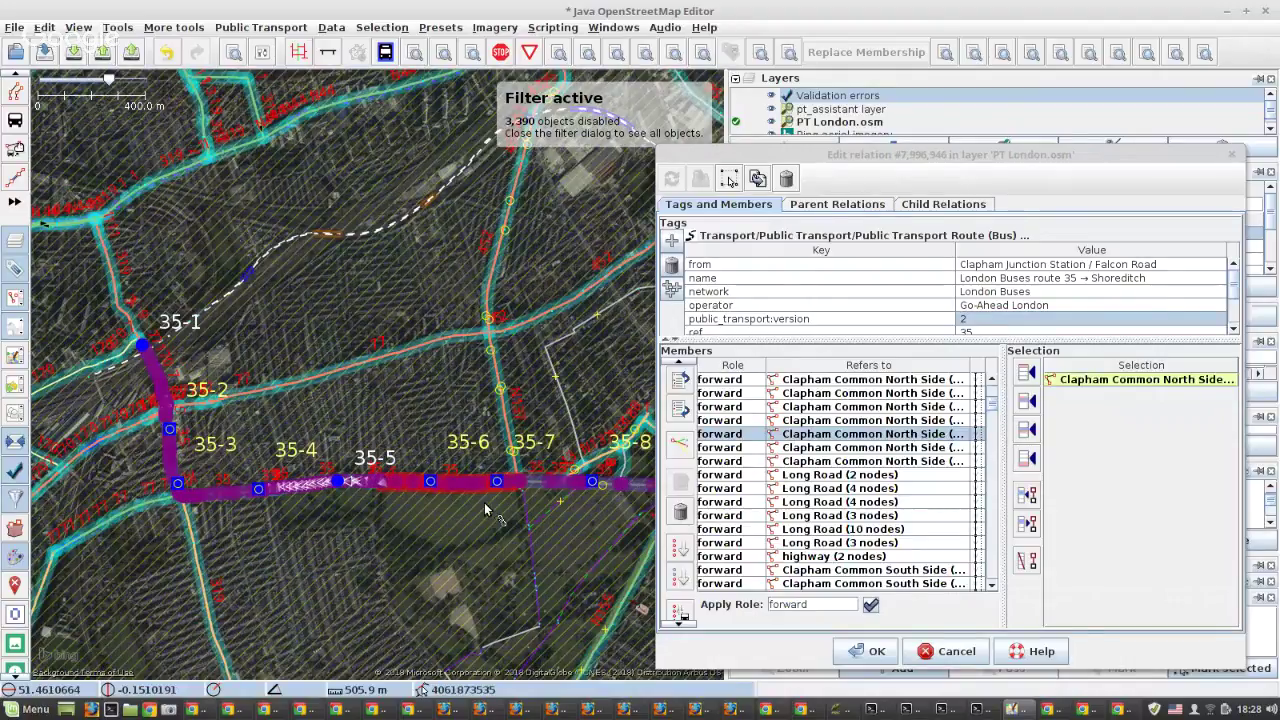
drag(485, 510, 152, 488)
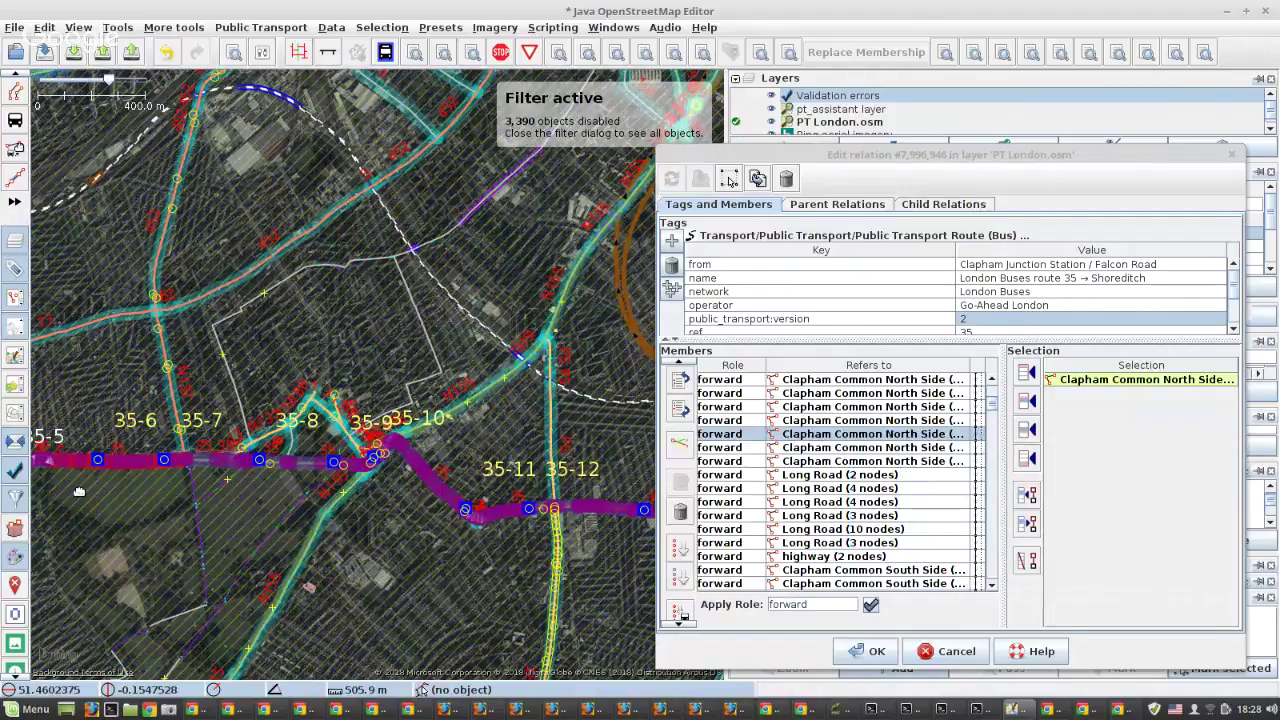
scroll(344, 437, up, 5)
scroll(344, 437, up, 3)
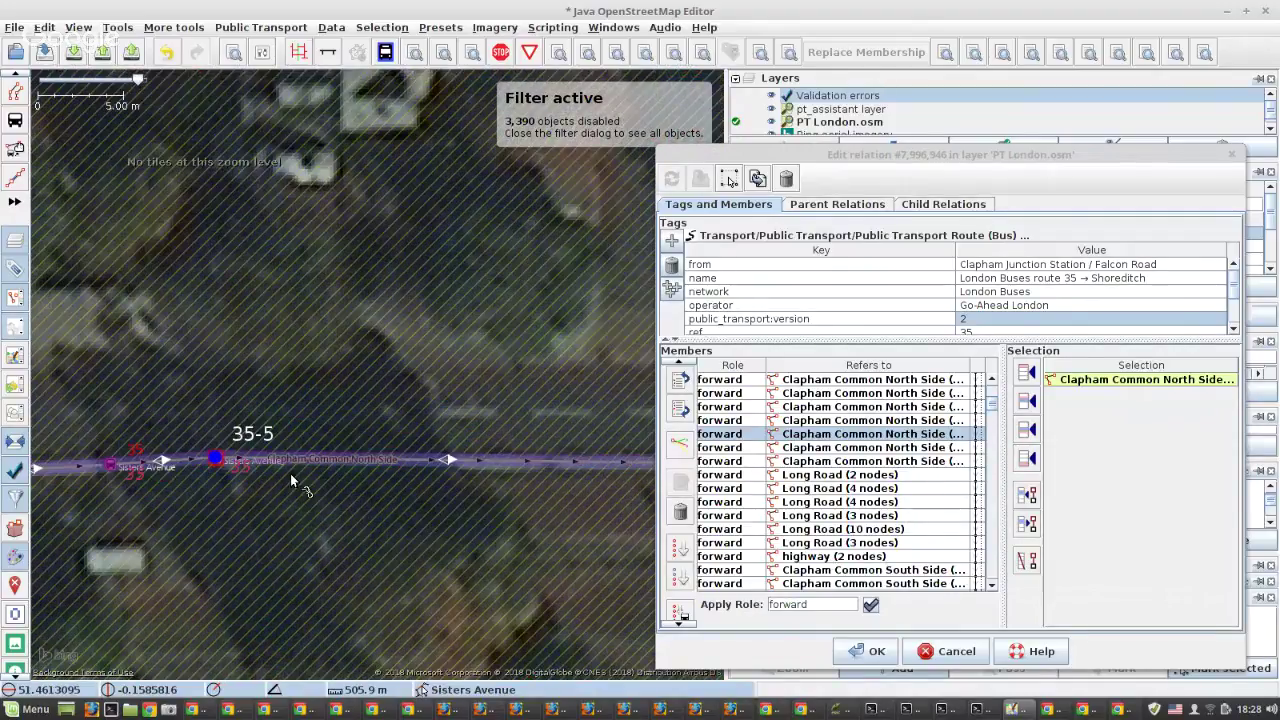
Move all road ways of the route 35 → Shoreditch relation, Falcon Road through Shoreditch High Street, after the stops with empty roles.
scroll(865, 487, up, 1)
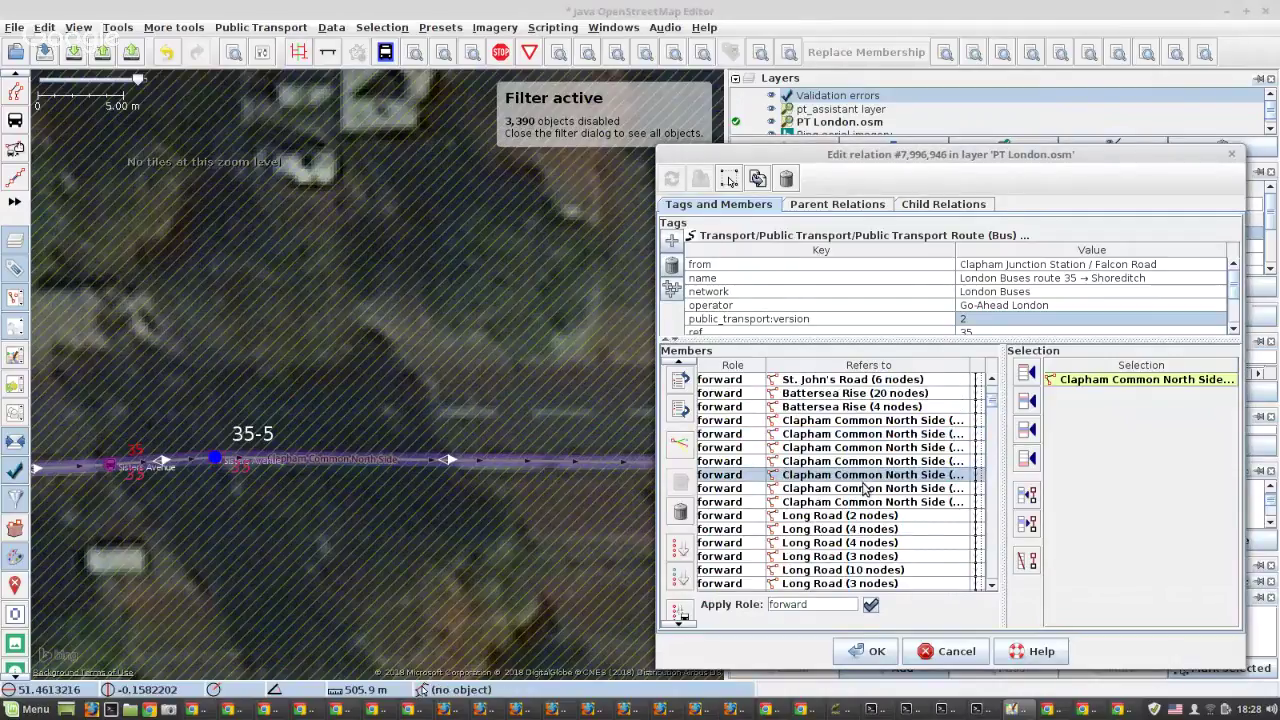
scroll(865, 487, up, 3)
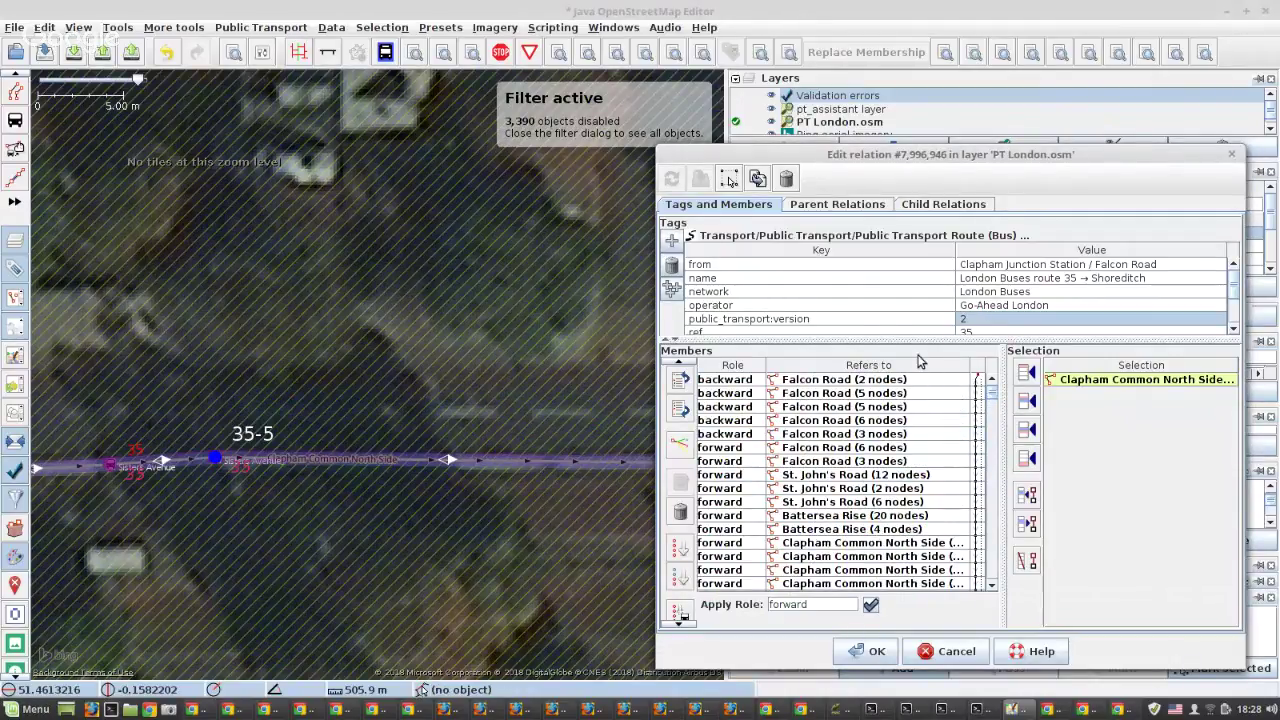
click(858, 381)
scroll(861, 396, down, 20)
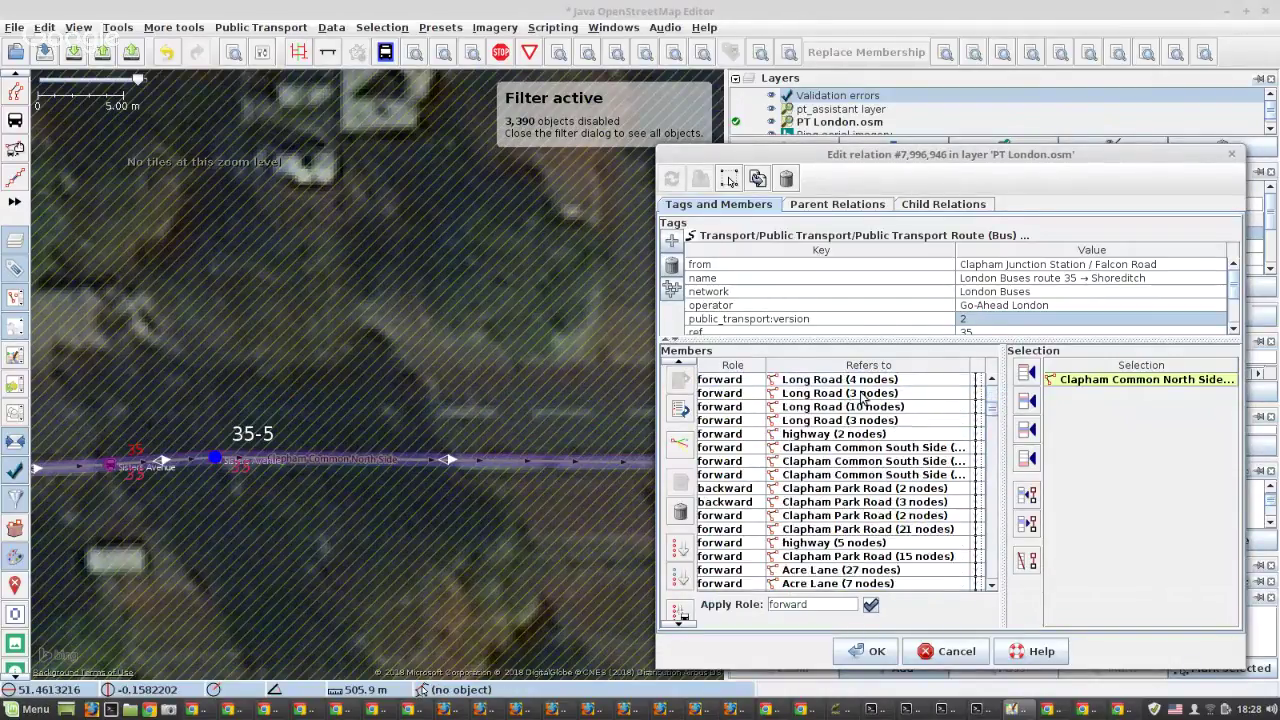
scroll(857, 413, down, 10)
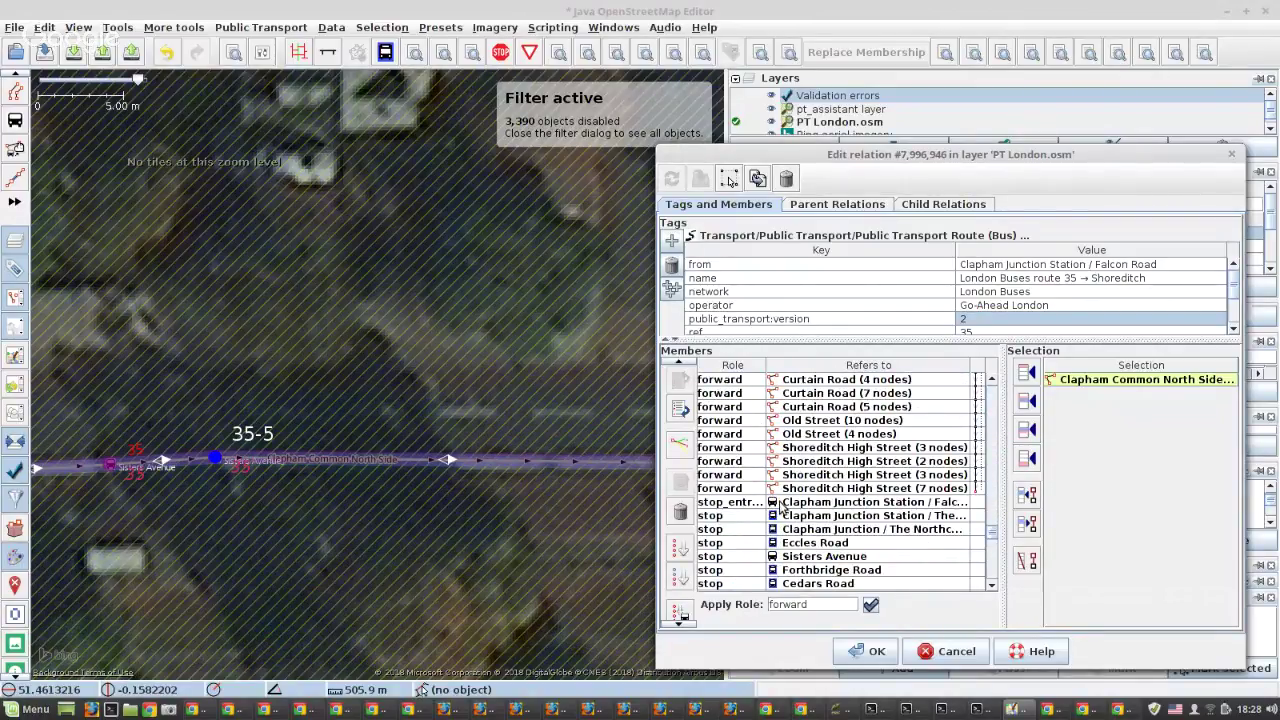
shift+click(790, 489)
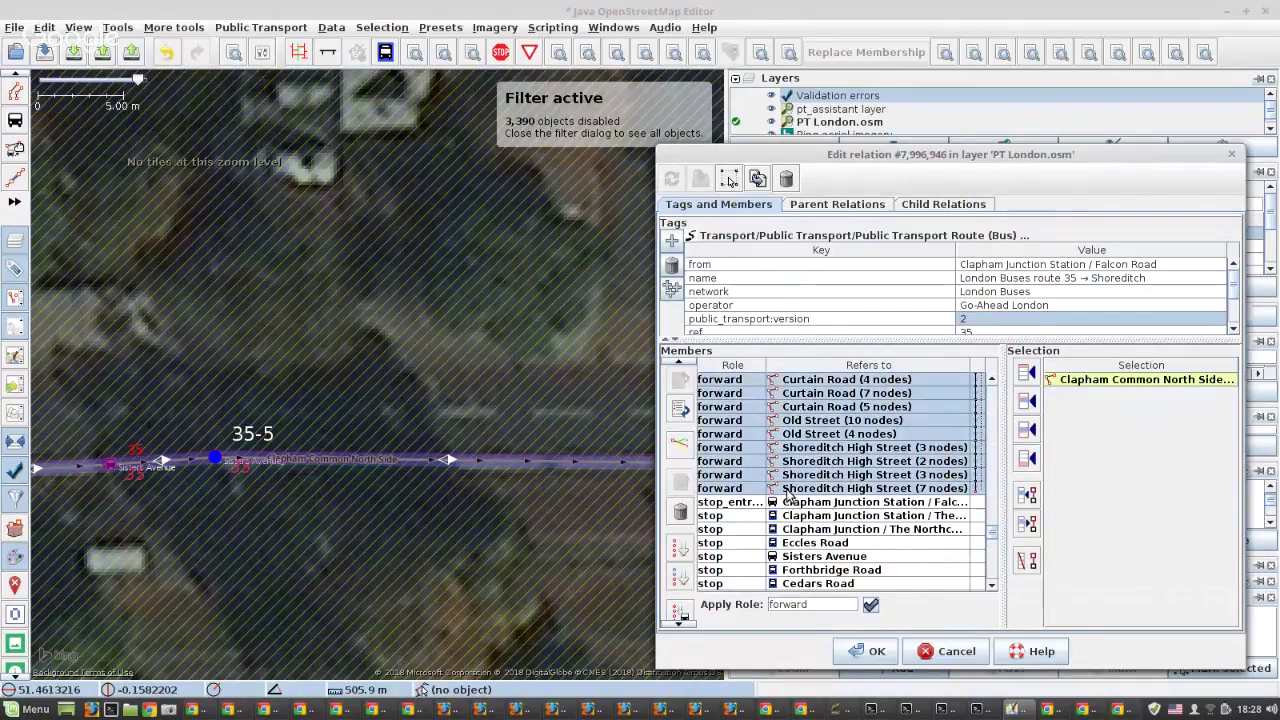
click(1026, 523)
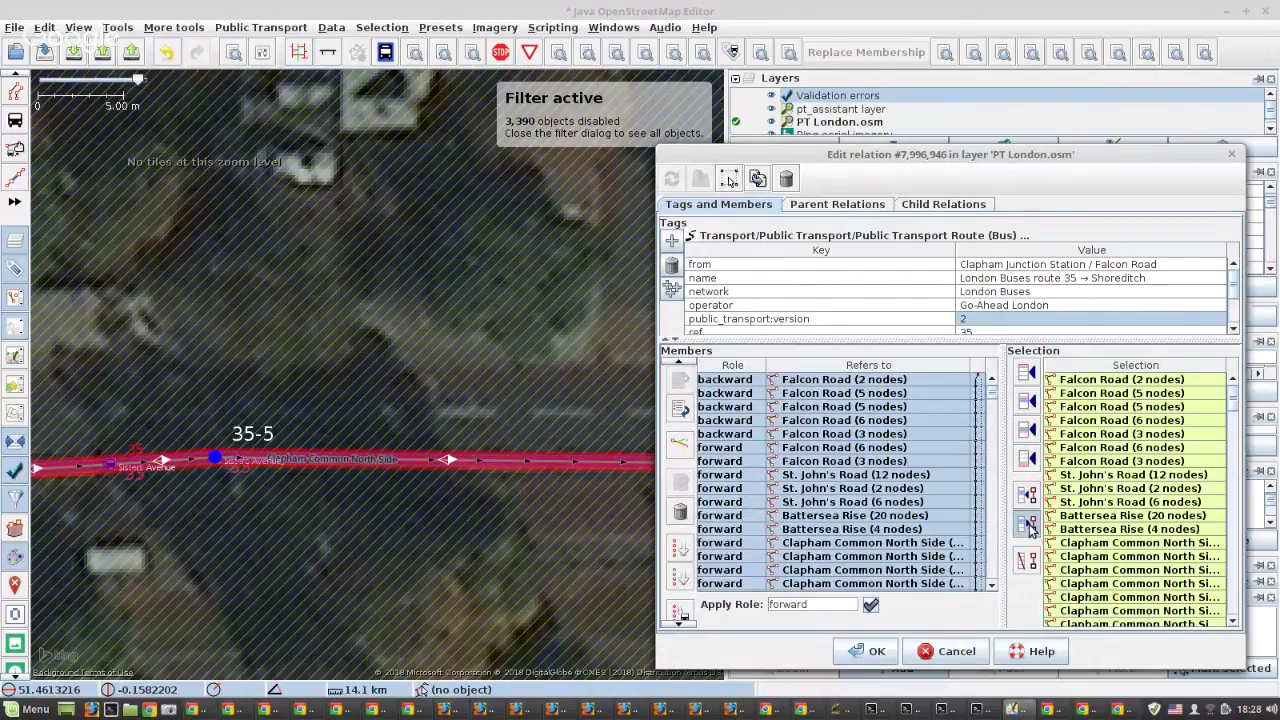
click(680, 511)
click(1028, 458)
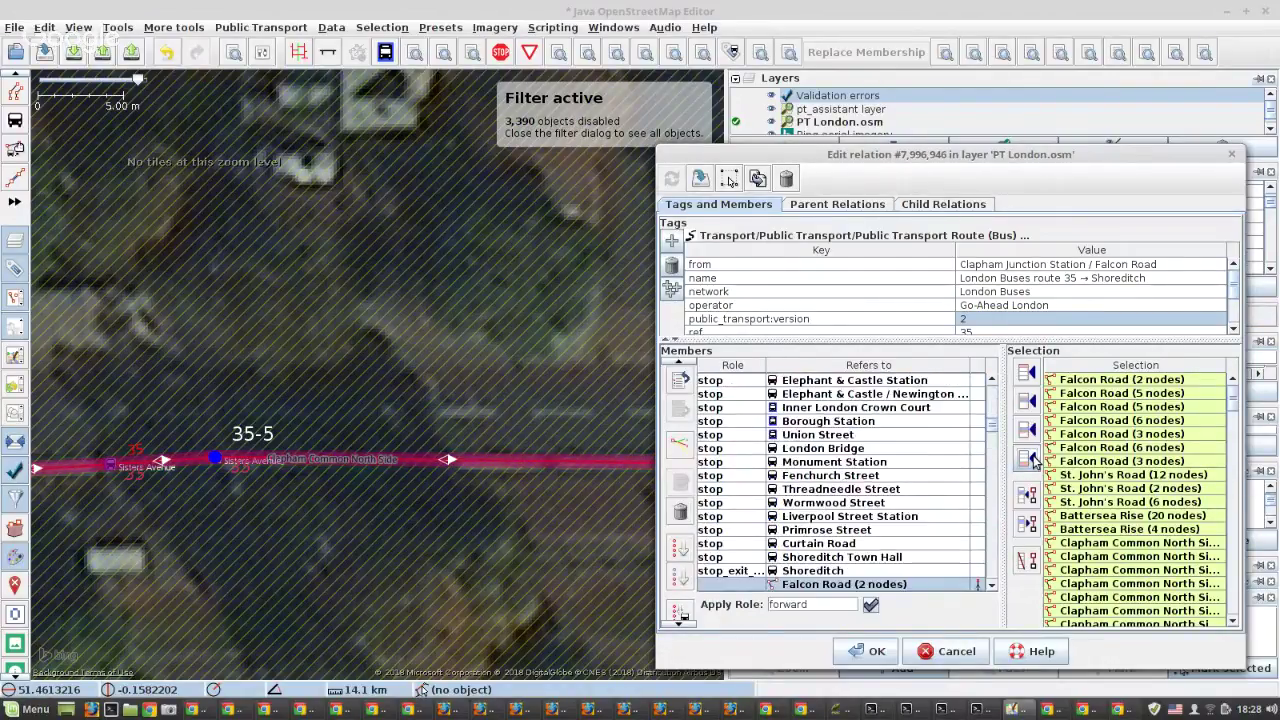
scroll(883, 484, down, 3)
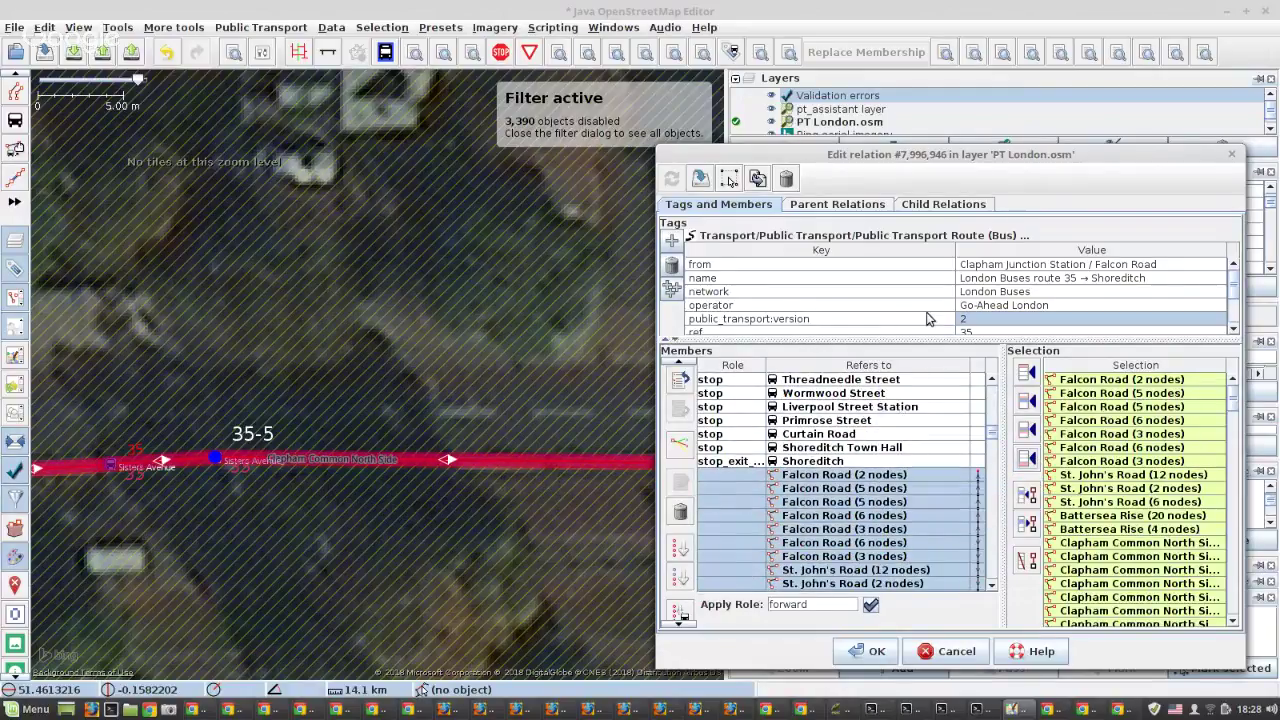
Add the tag odbl=todo to the route 35 → Shoreditch relation and apply the changes.
scroll(884, 318, down, 2)
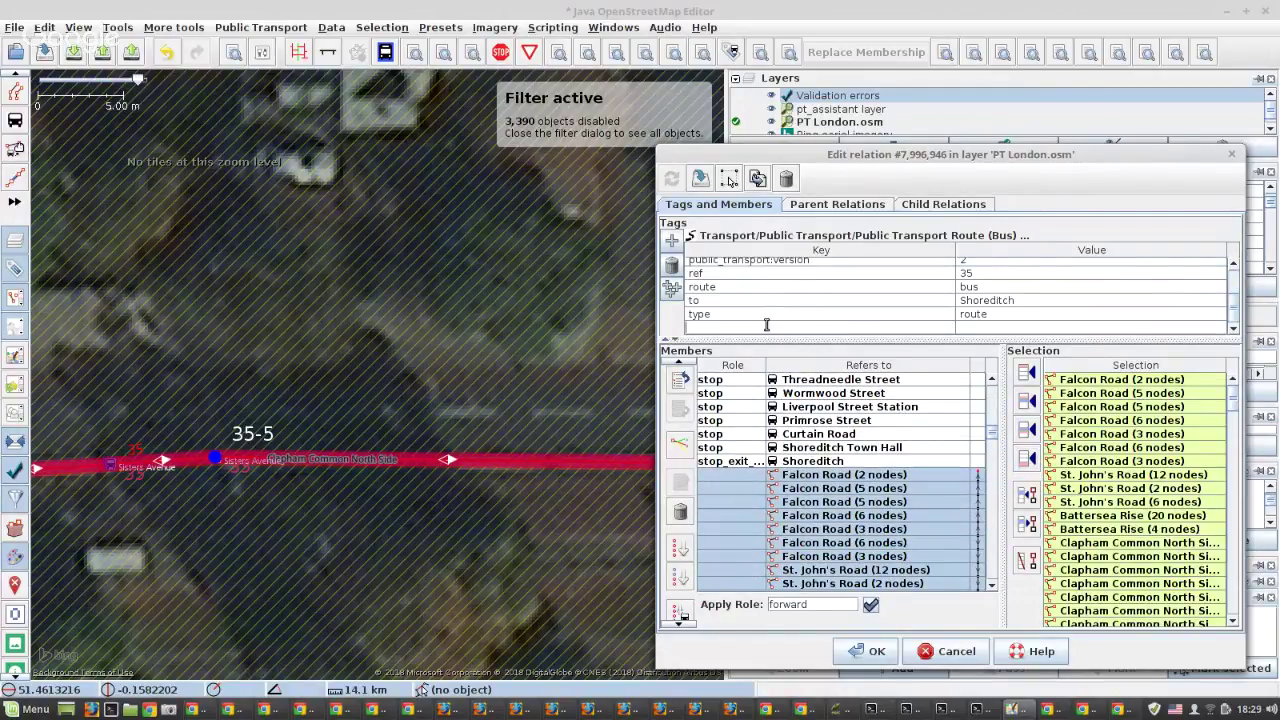
text(odbl)
key(Tab)
text(todo)
key(Return)
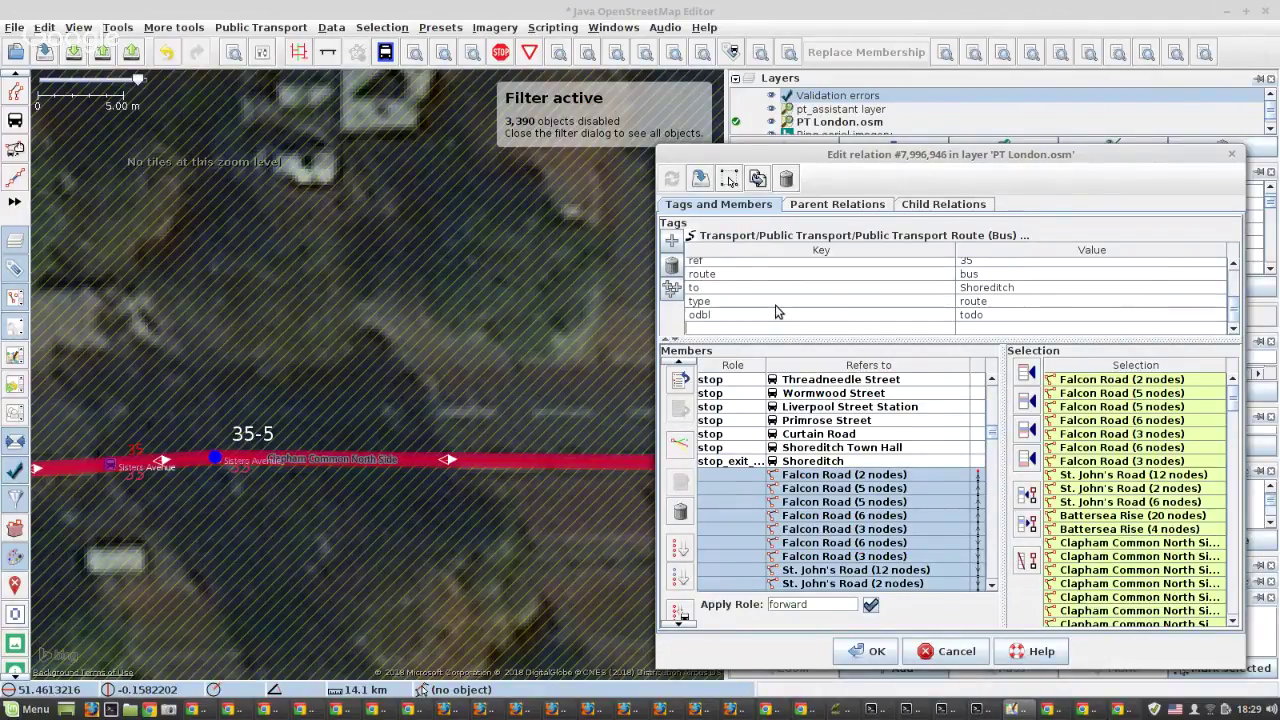
click(700, 178)
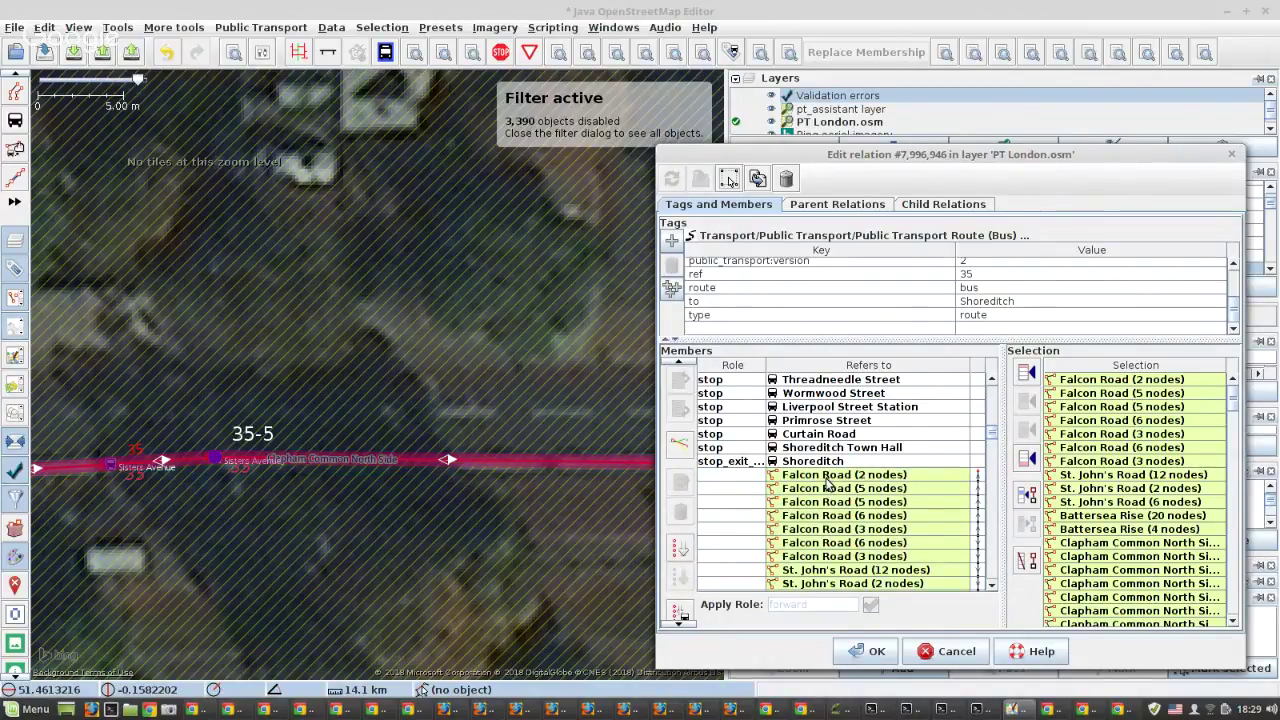
Duplicate the route 35 → Shoreditch relation into a new relation, keeping both relation editors open.
scroll(828, 482, up, 2)
scroll(828, 482, up, 5)
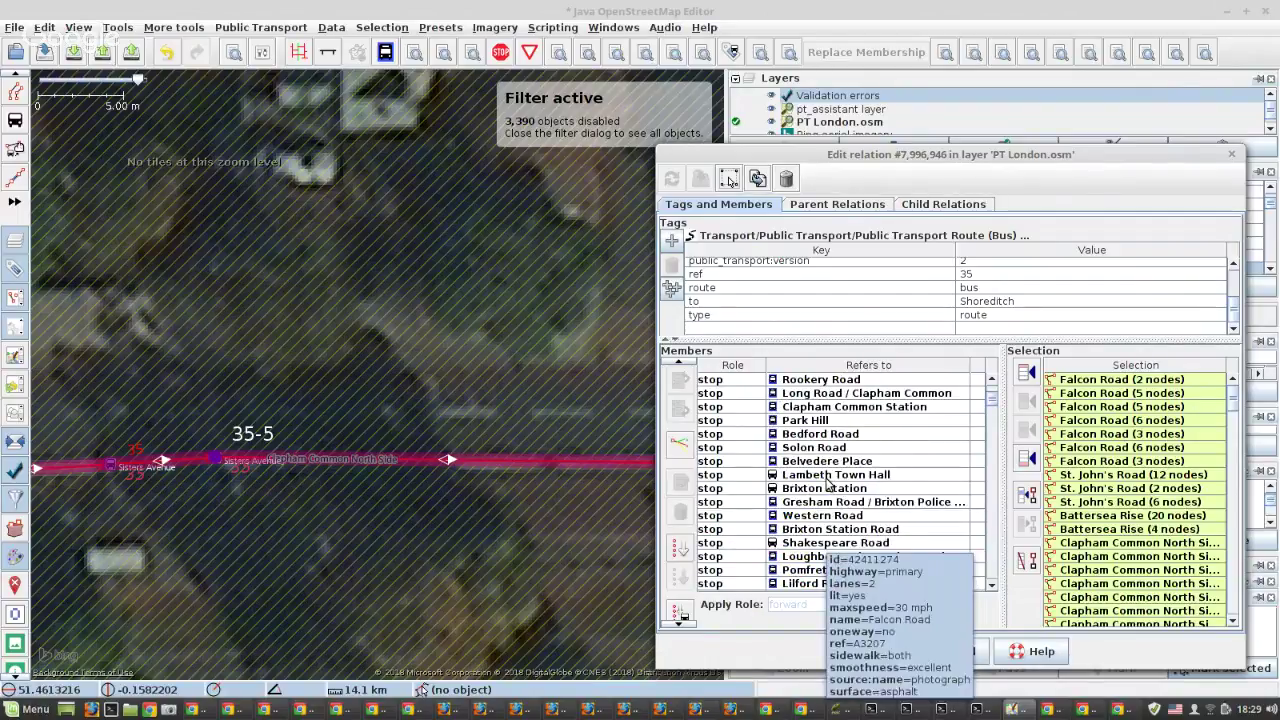
click(757, 180)
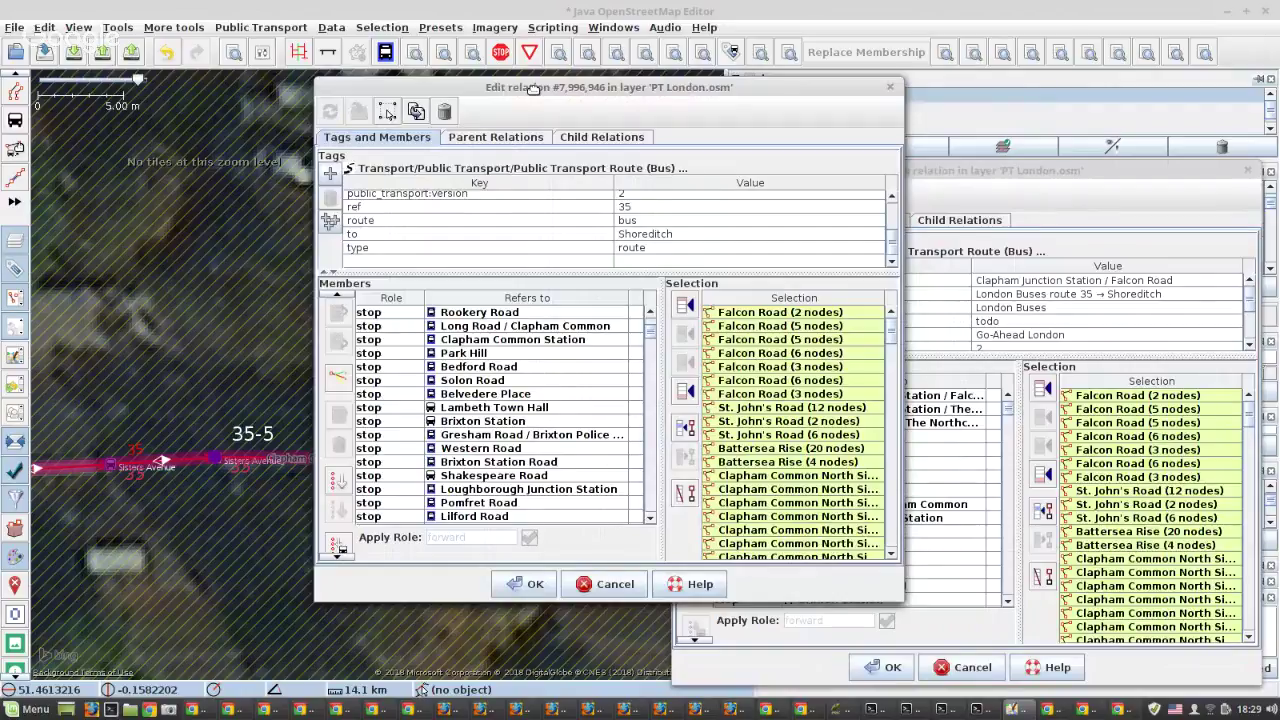
click(948, 380)
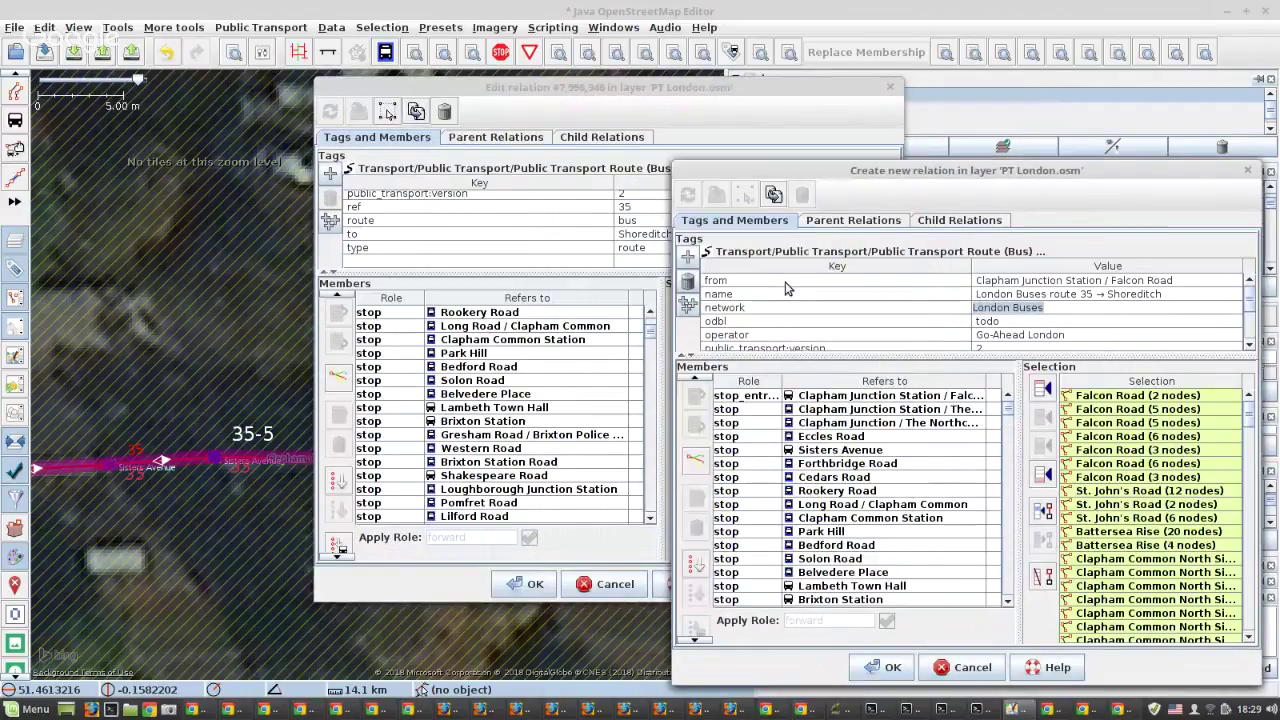
Swap the new relation's termini by renaming its from key to "to" and its to key to "from".
double_click(784, 282)
text(to)
scroll(806, 323, down, 3)
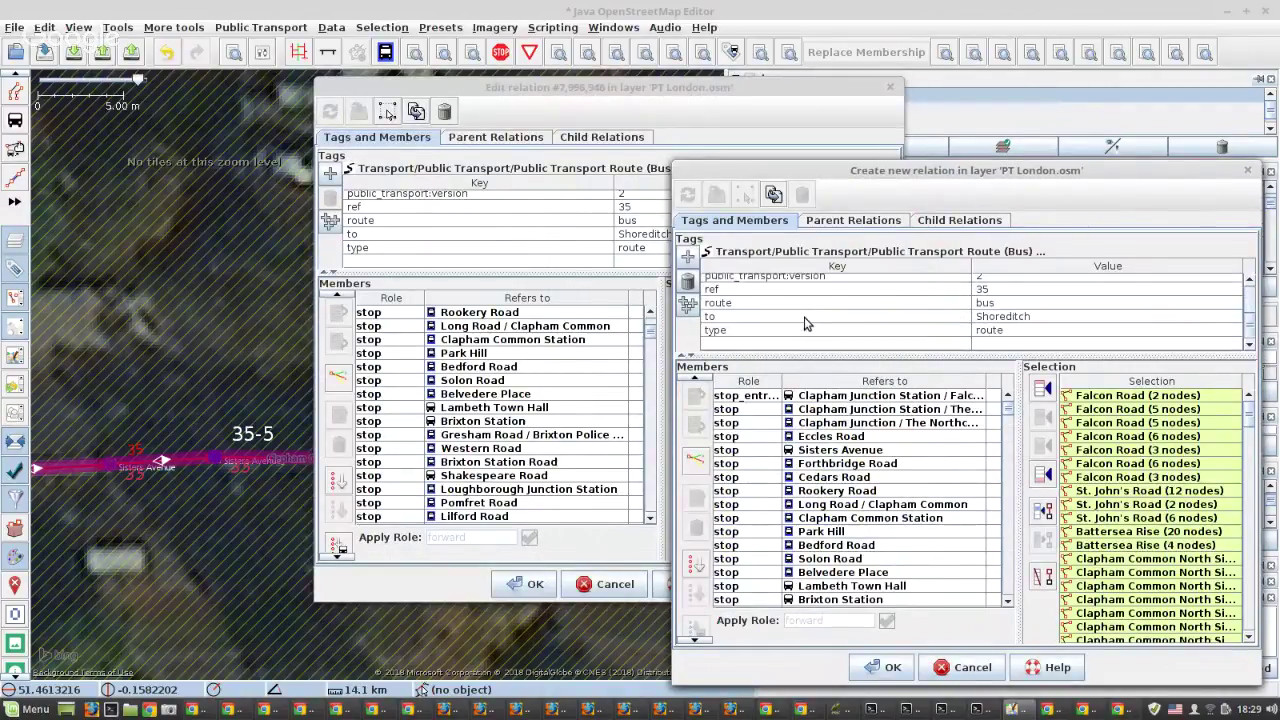
double_click(742, 330)
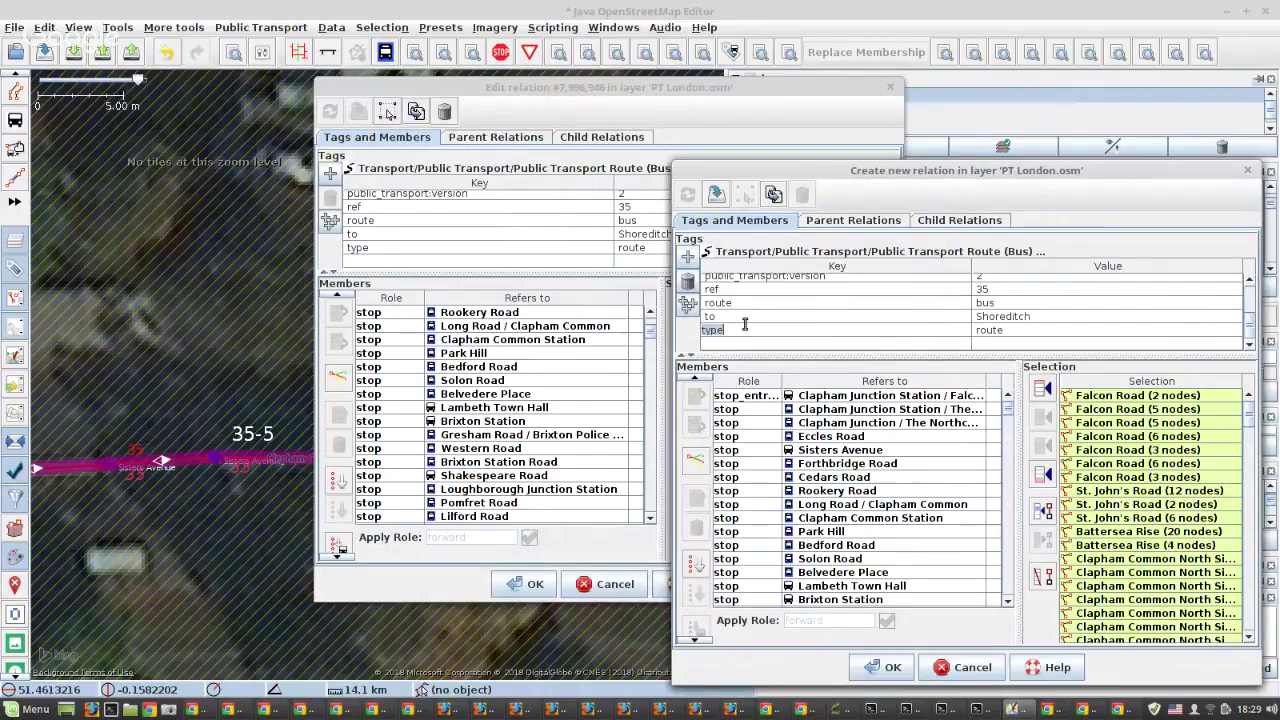
double_click(744, 316)
text(frequency)
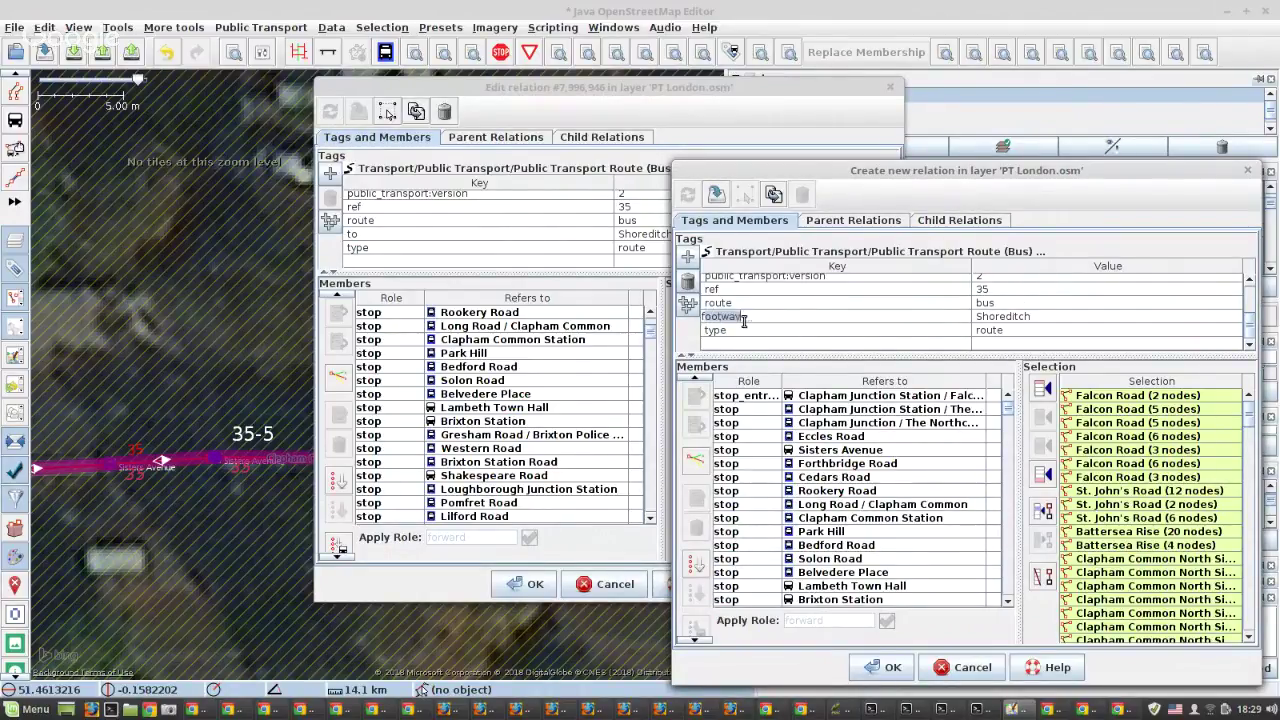
text(rom)
key(Return)
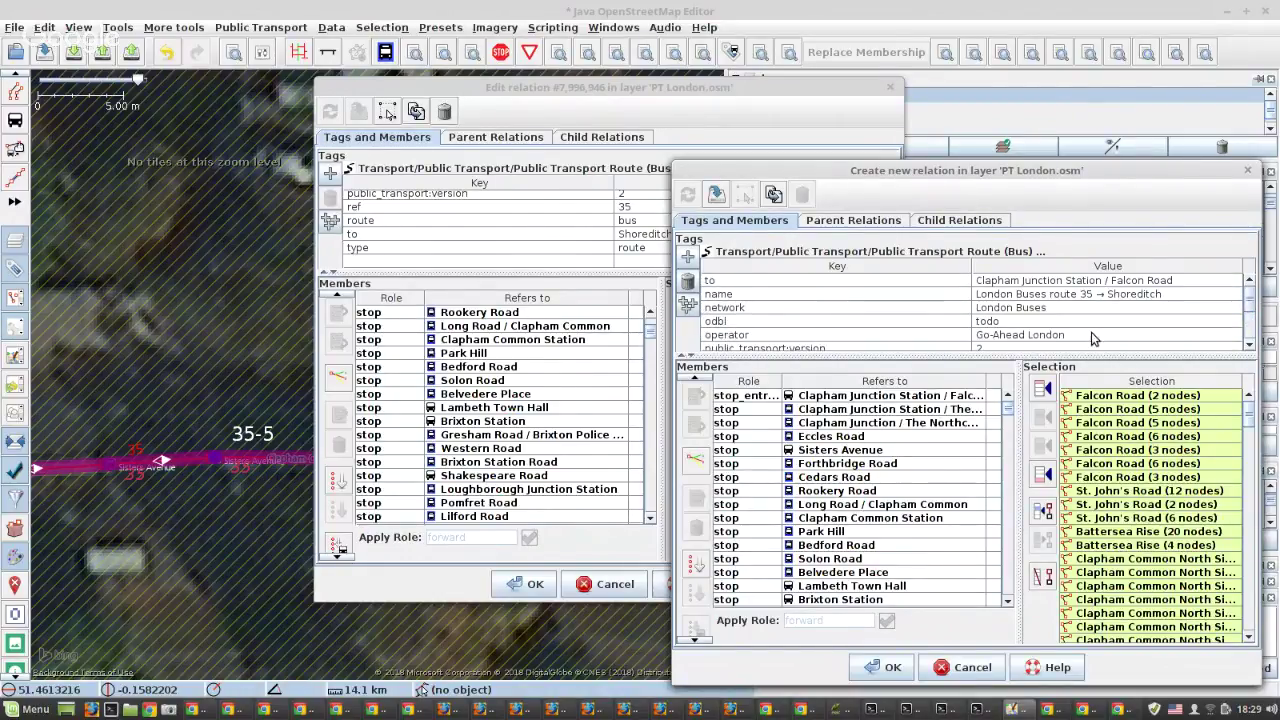
scroll(1117, 303, down, 3)
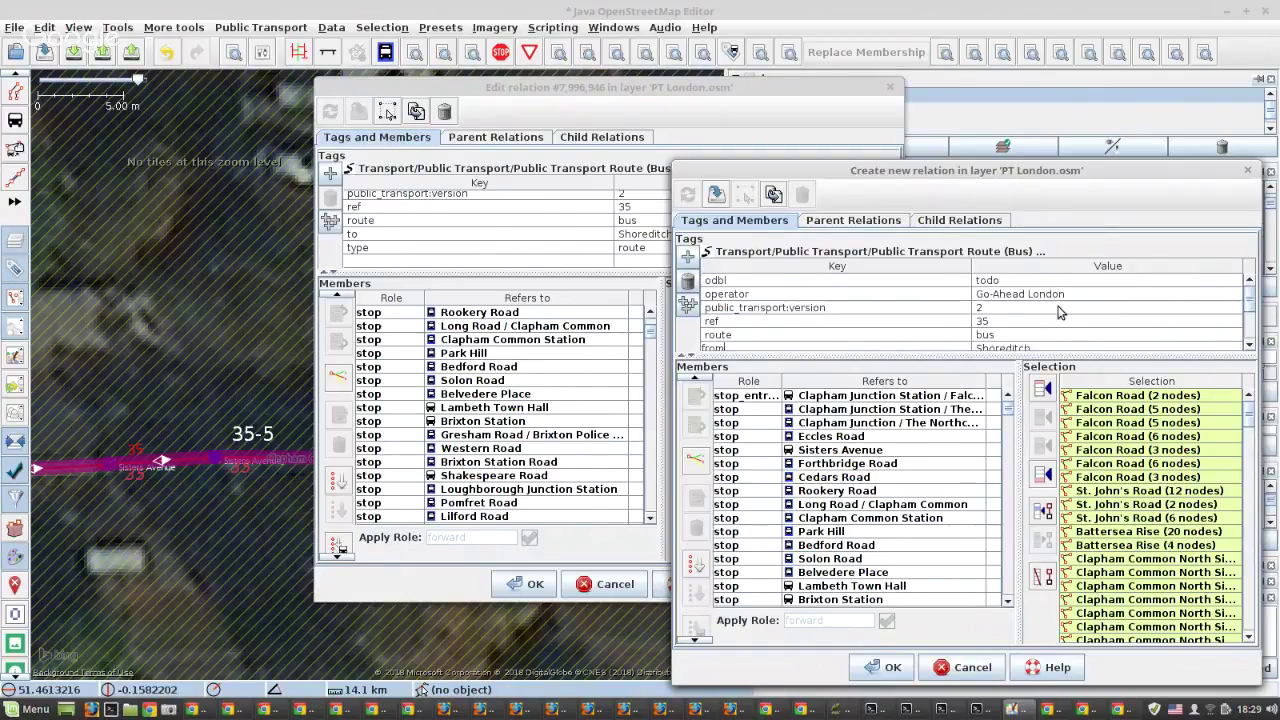
double_click(1010, 318)
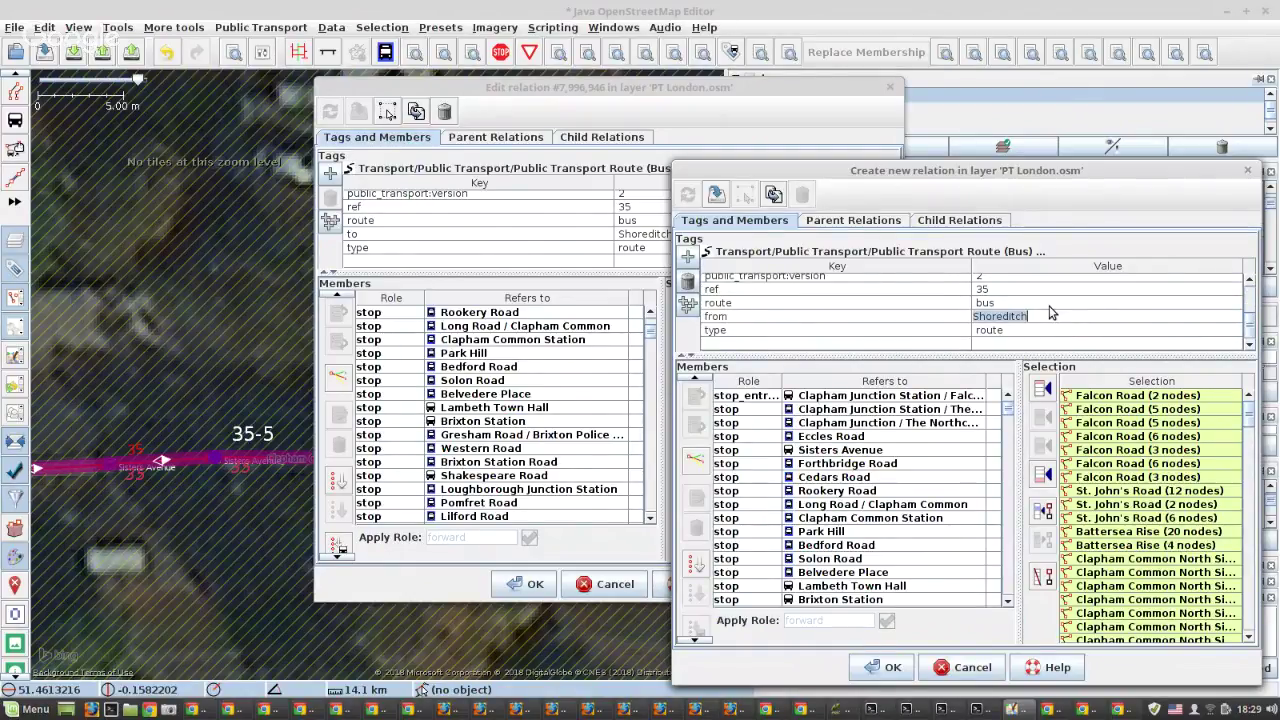
key(Return)
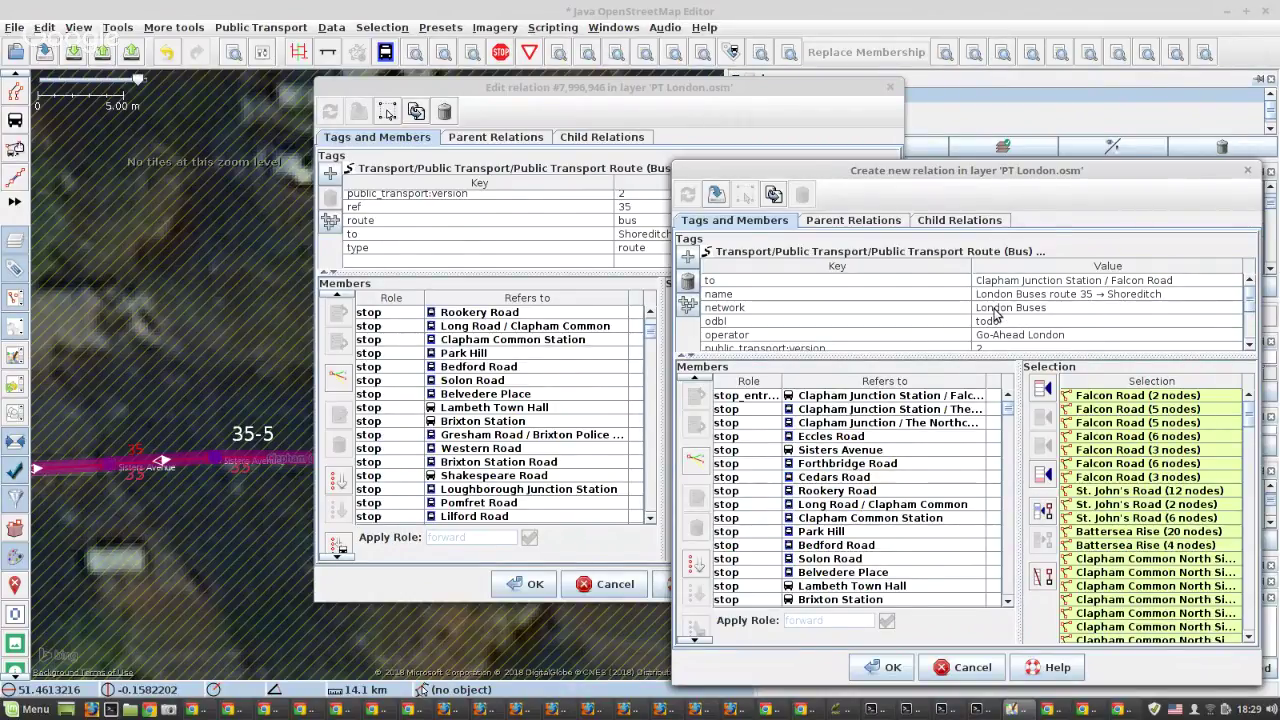
Rename the new relation "London Buses route 35 → Clapham Junction Station / Falcon Road" and save it.
click(538, 236)
scroll(658, 245, up, 2)
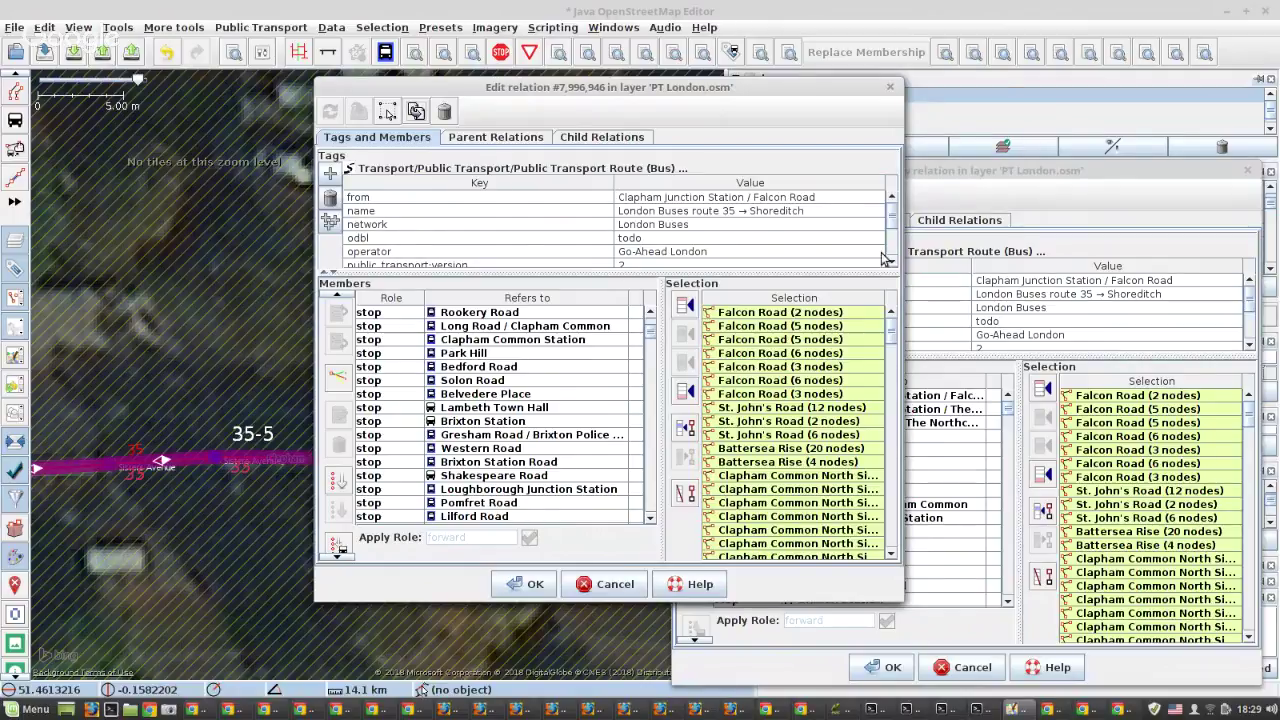
click(1085, 296)
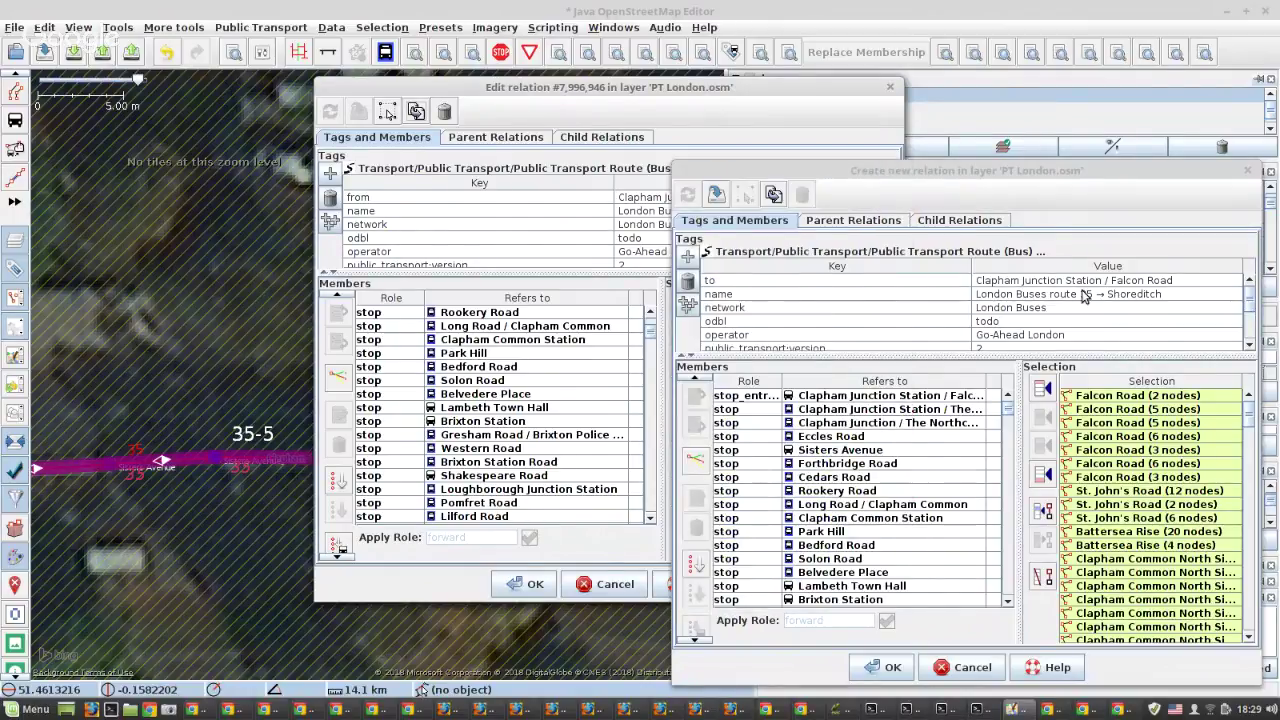
click(1018, 281)
key(ctrl+c)
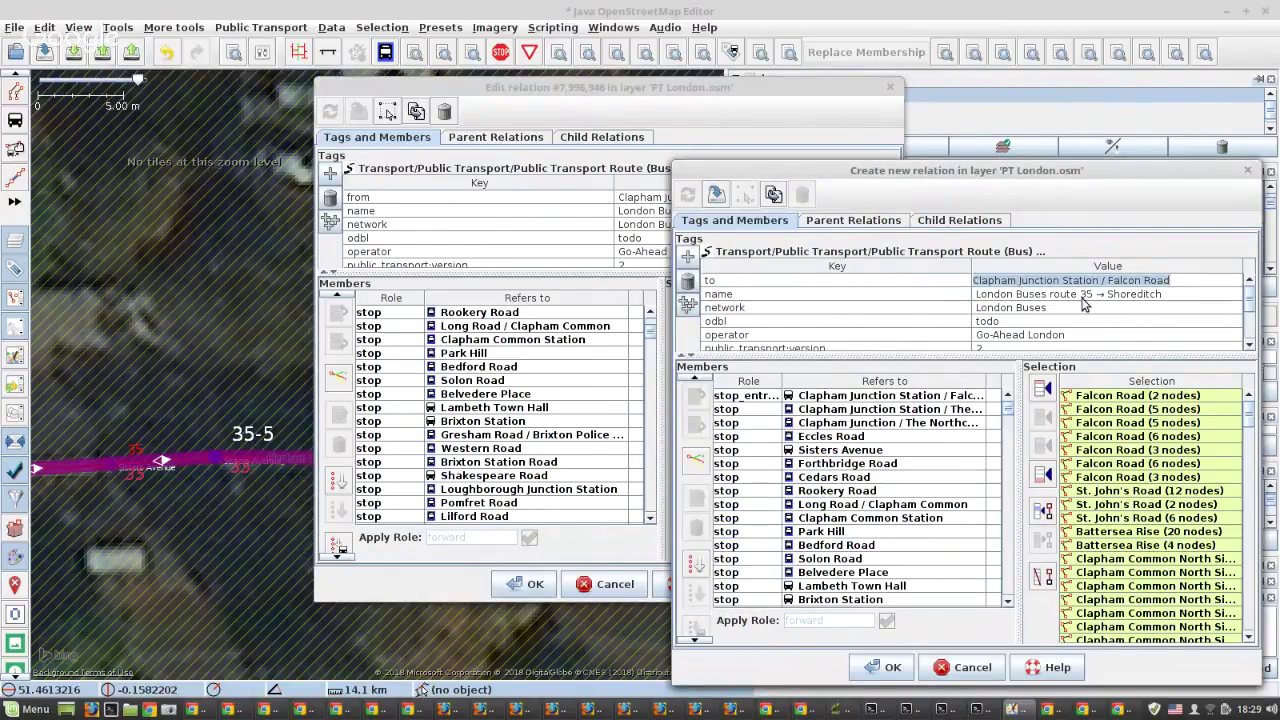
click(1128, 296)
double_click(1128, 296)
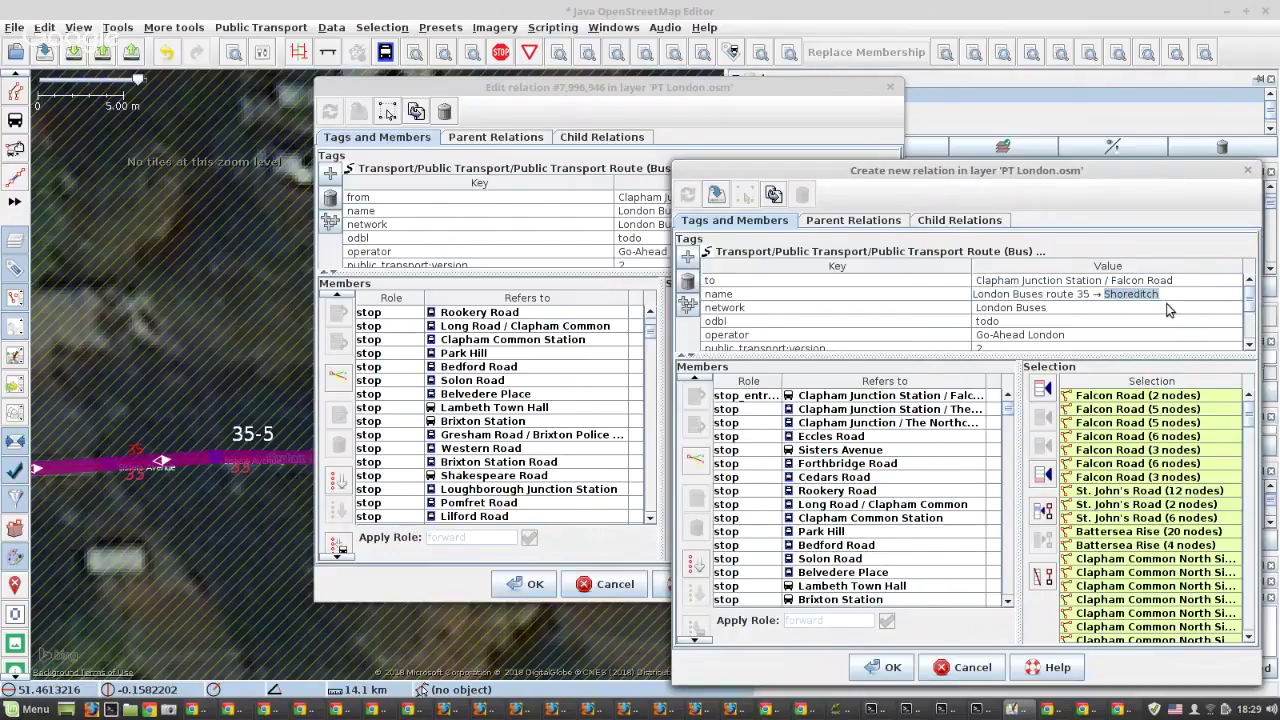
key(ctrl+v)
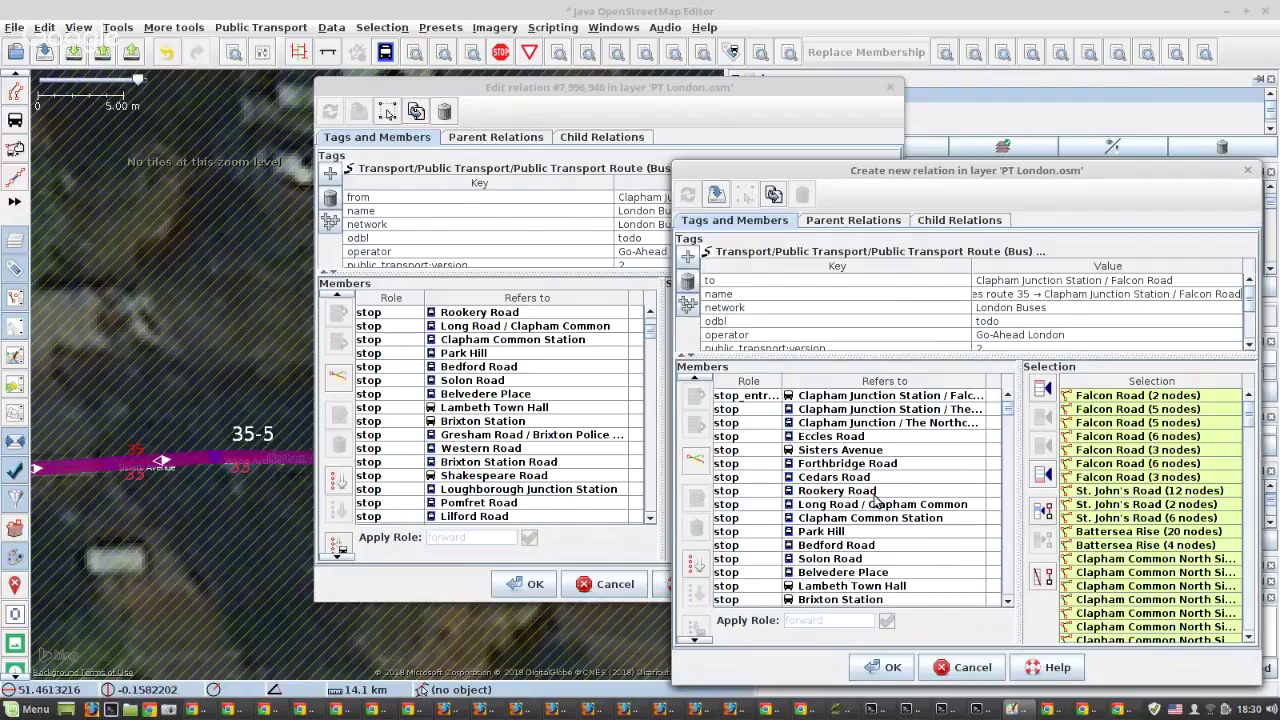
click(889, 675)
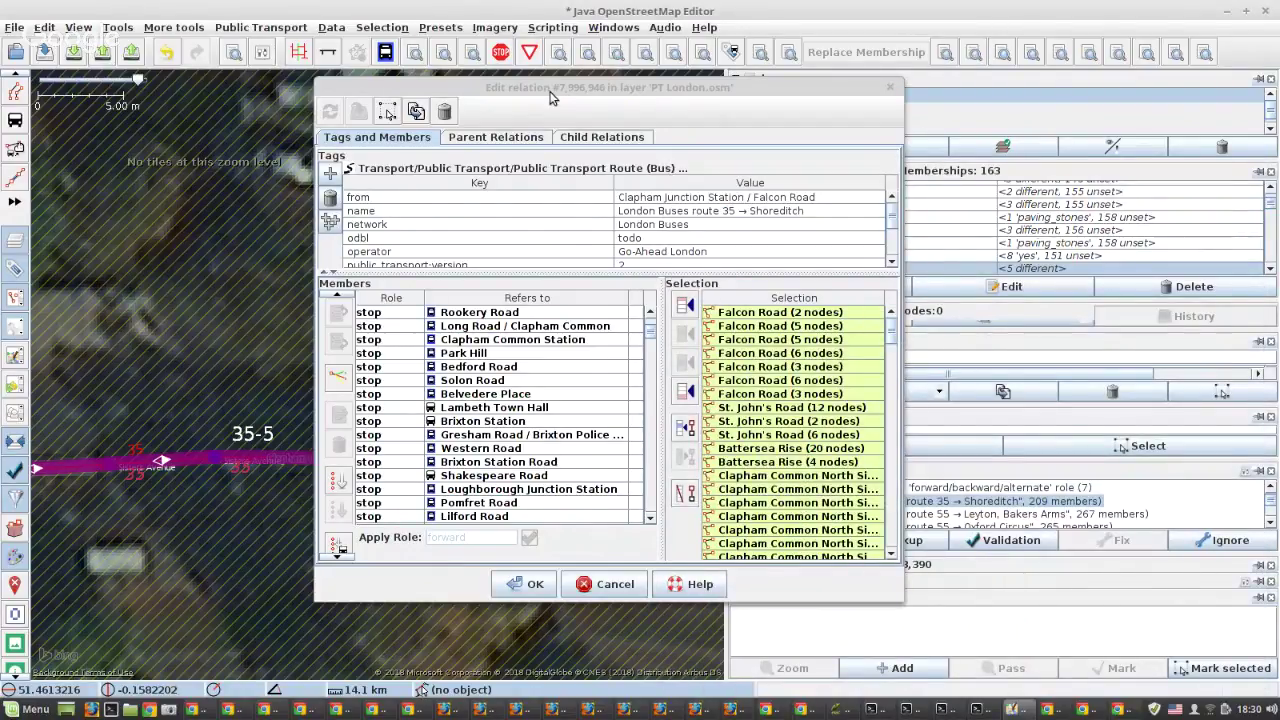
Examine the route 35 → Shoreditch ways from the Falcon Road start on the map to the end of the member list for continuity.
drag(550, 97, 869, 148)
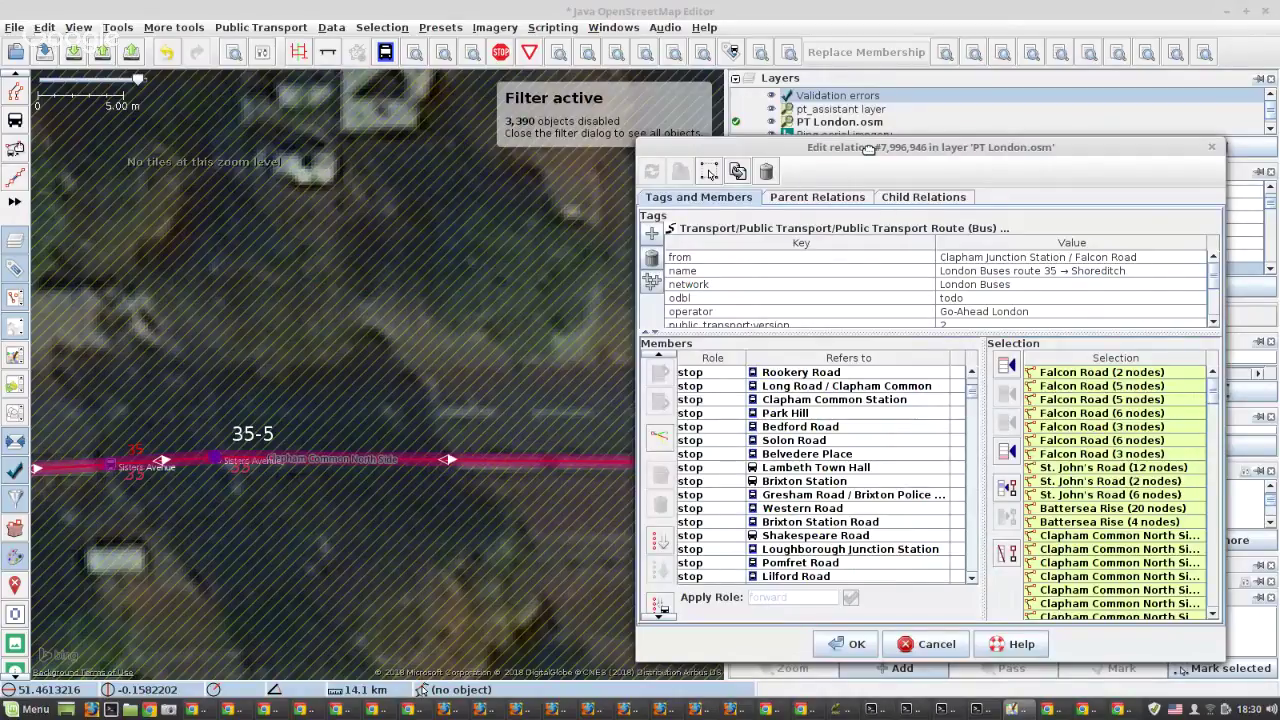
click(1006, 451)
right_click(781, 433)
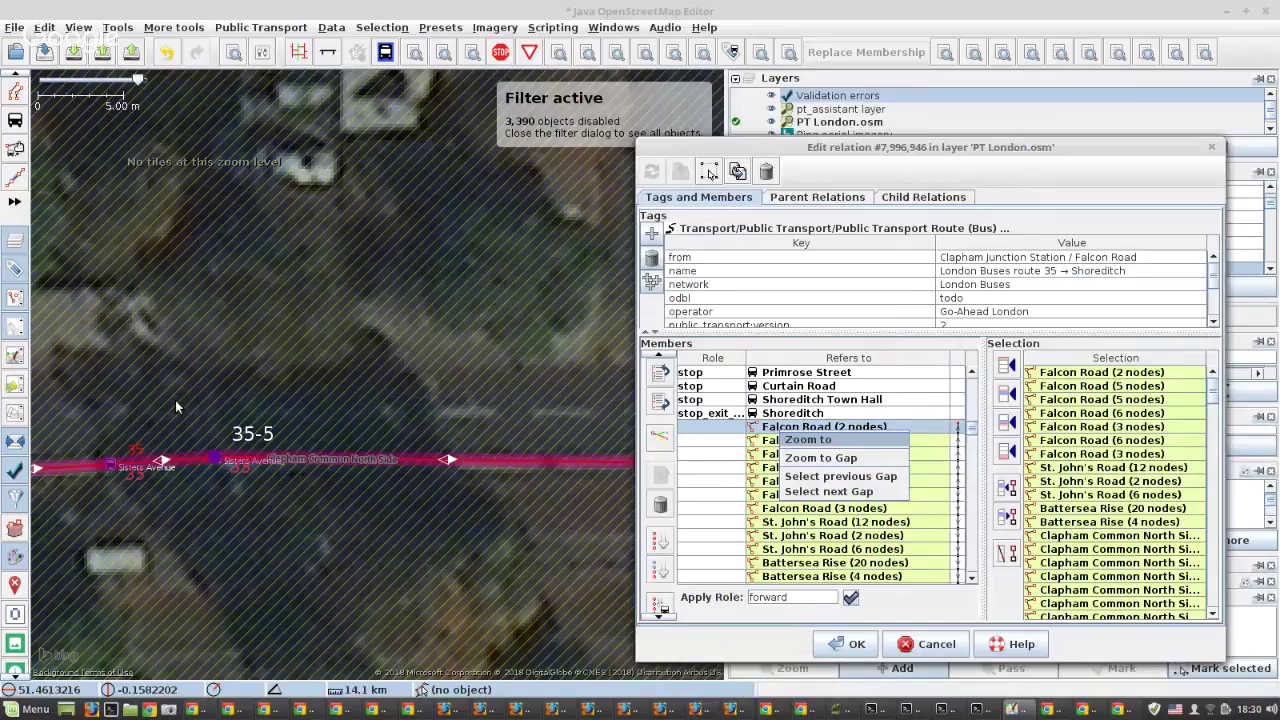
key(Return)
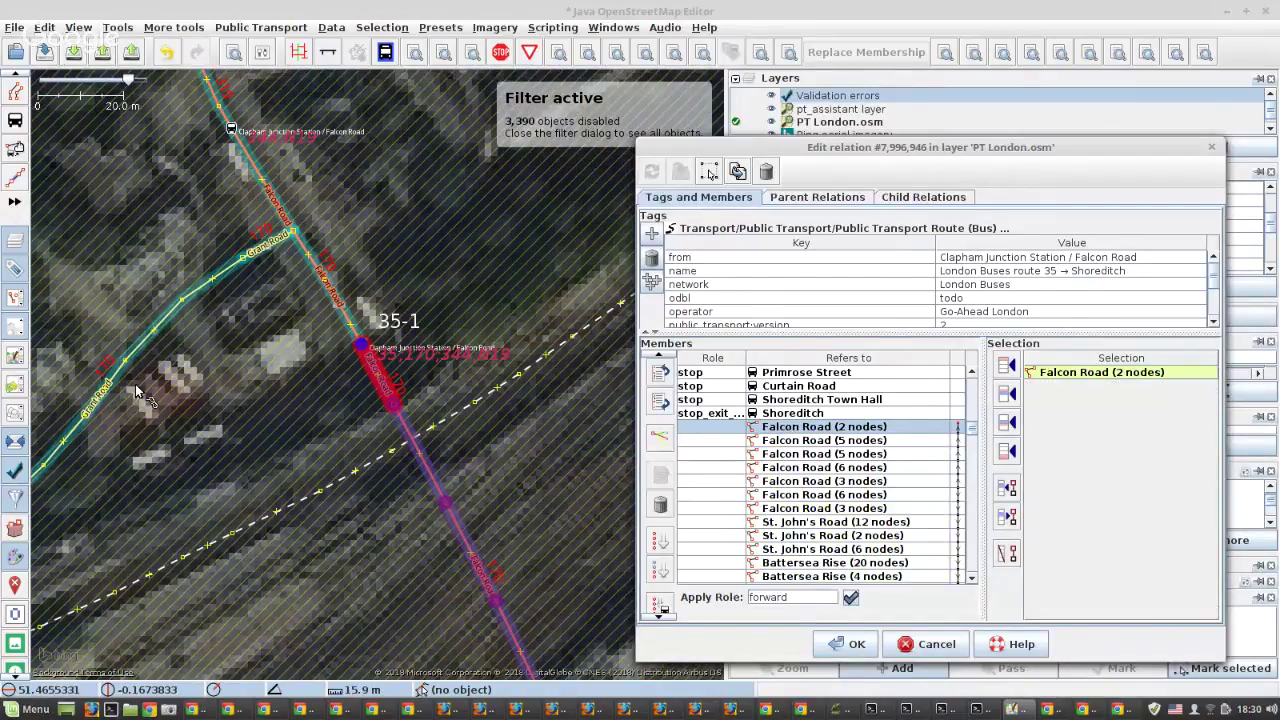
scroll(355, 370, down, 3)
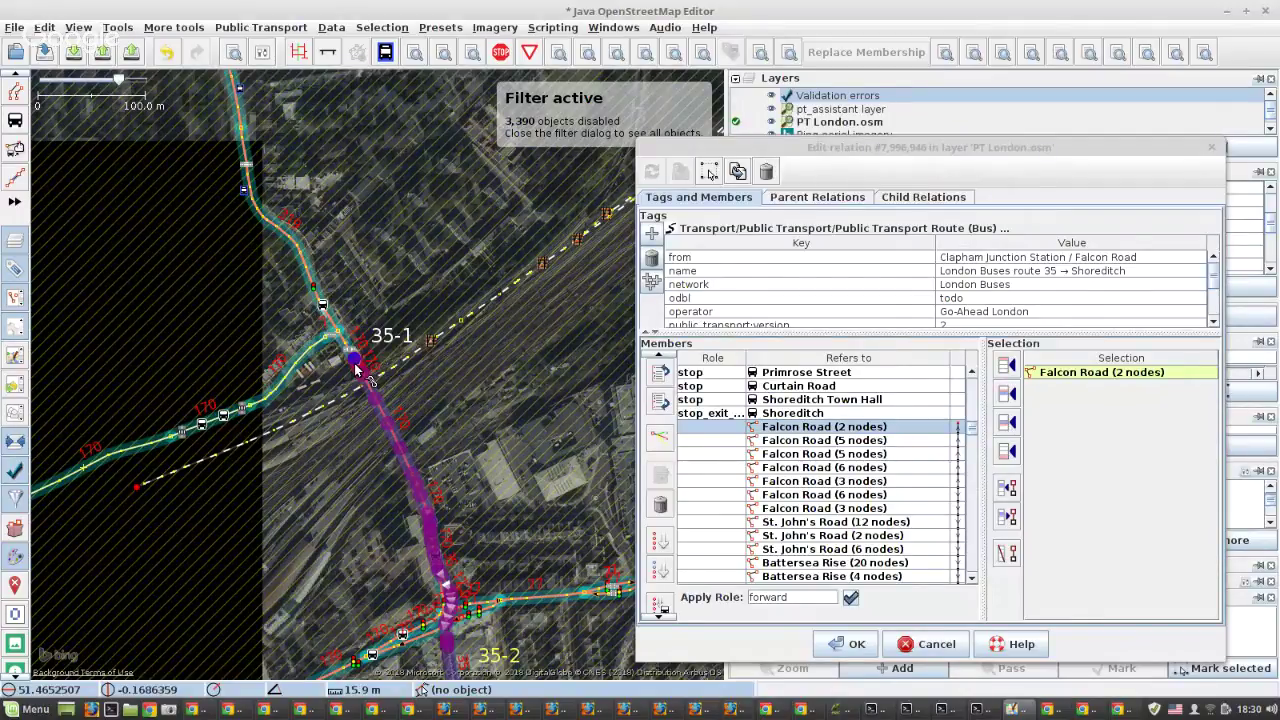
scroll(355, 369, up, 5)
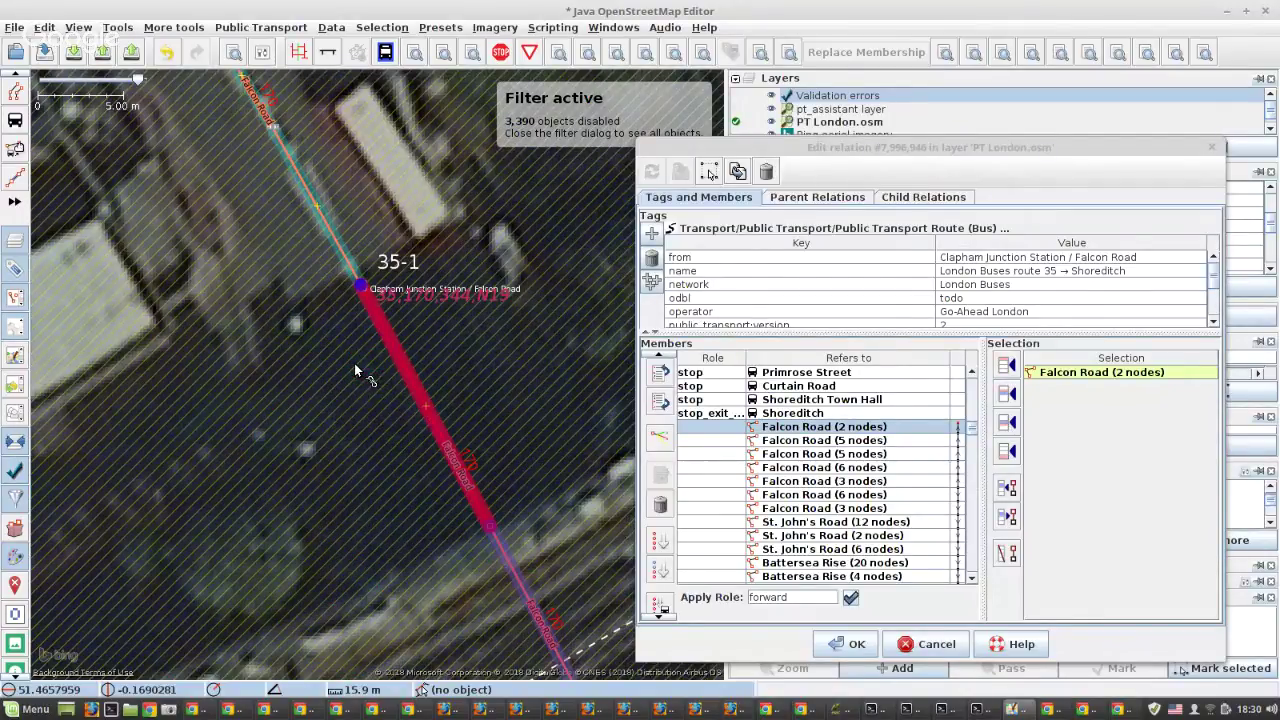
scroll(354, 363, up, 4)
scroll(898, 475, down, 7)
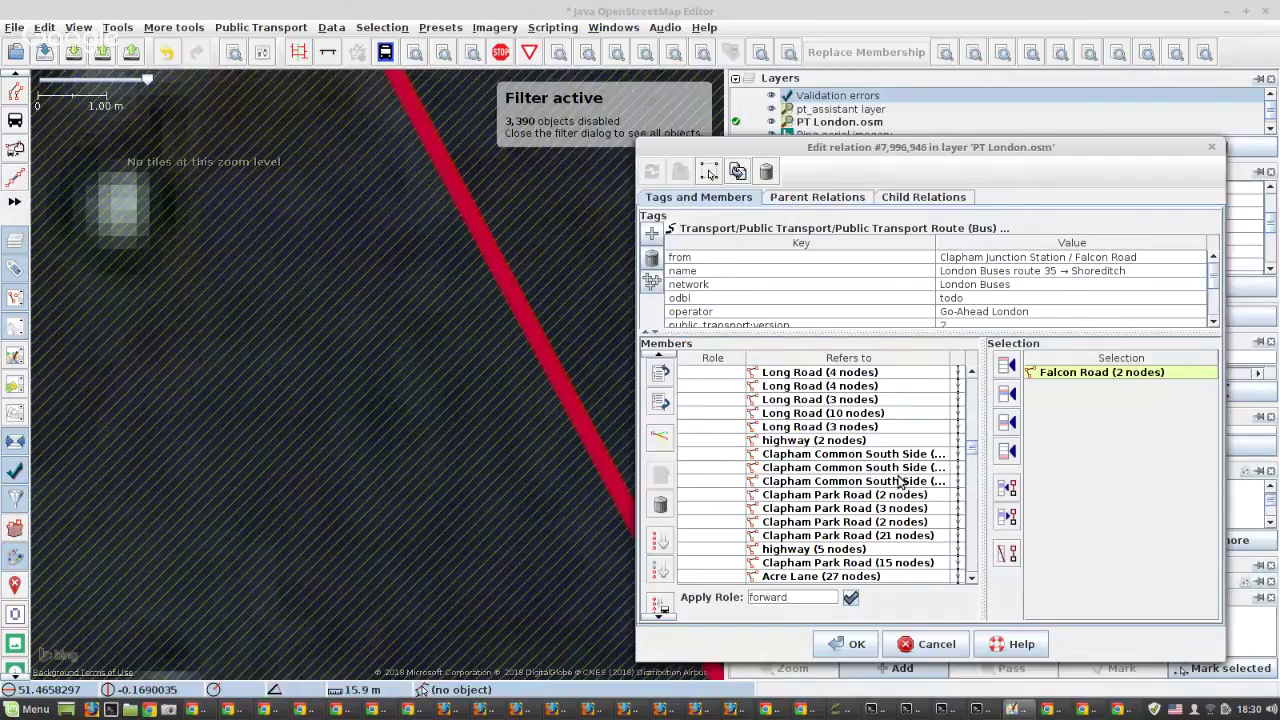
scroll(868, 530, down, 10)
scroll(866, 536, down, 15)
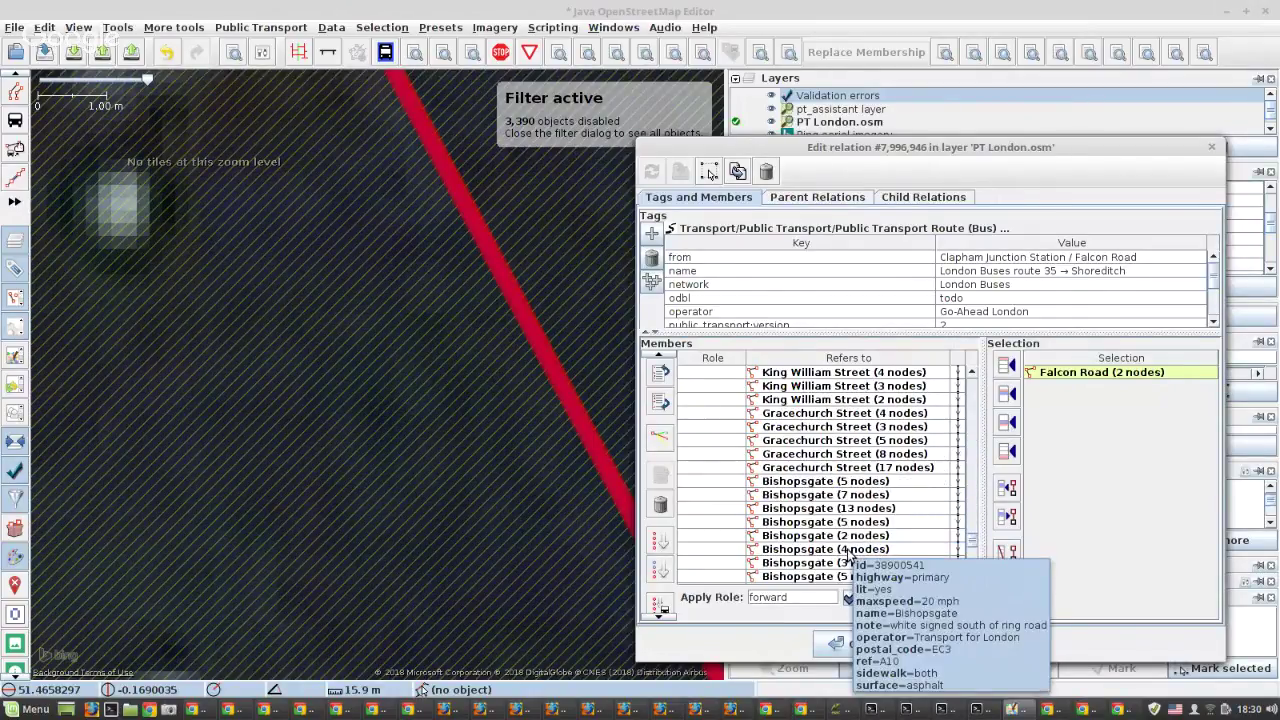
scroll(862, 540, down, 10)
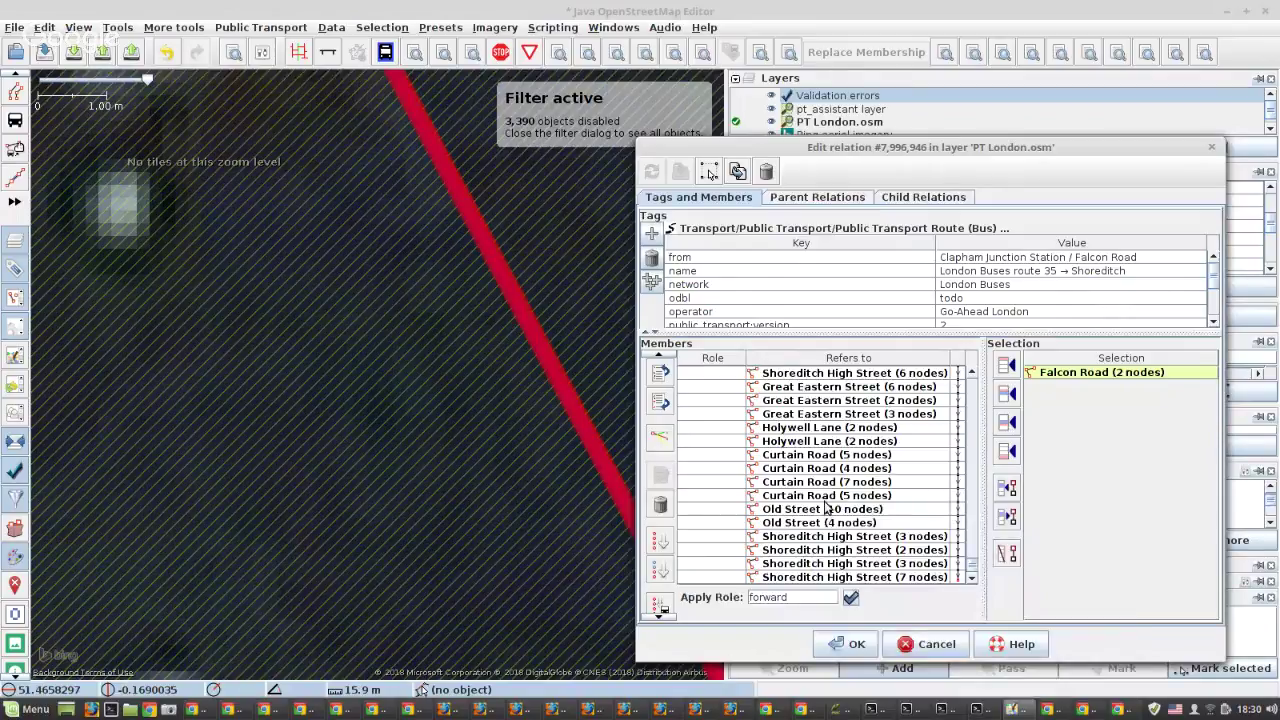
Zoom the map to the Cedars Road stop and examine the numbered route 35 stops from Clapham Junction eastwards.
scroll(825, 507, up, 15)
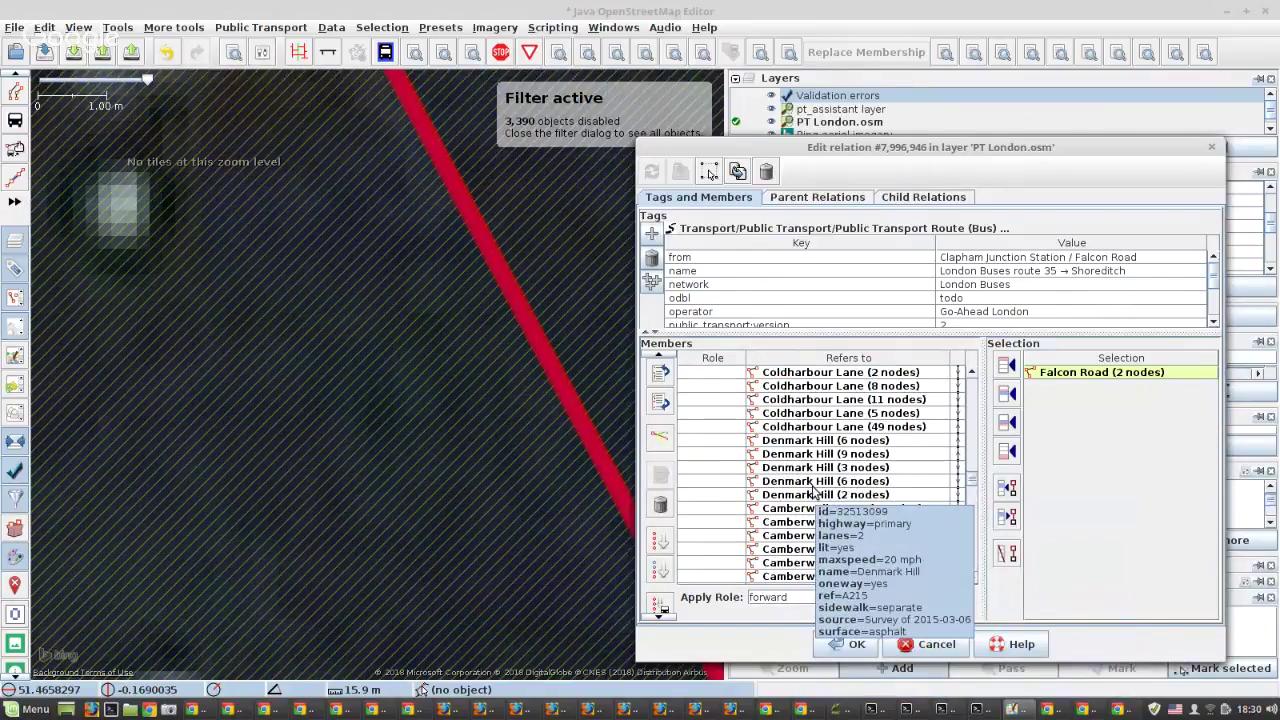
scroll(815, 490, up, 10)
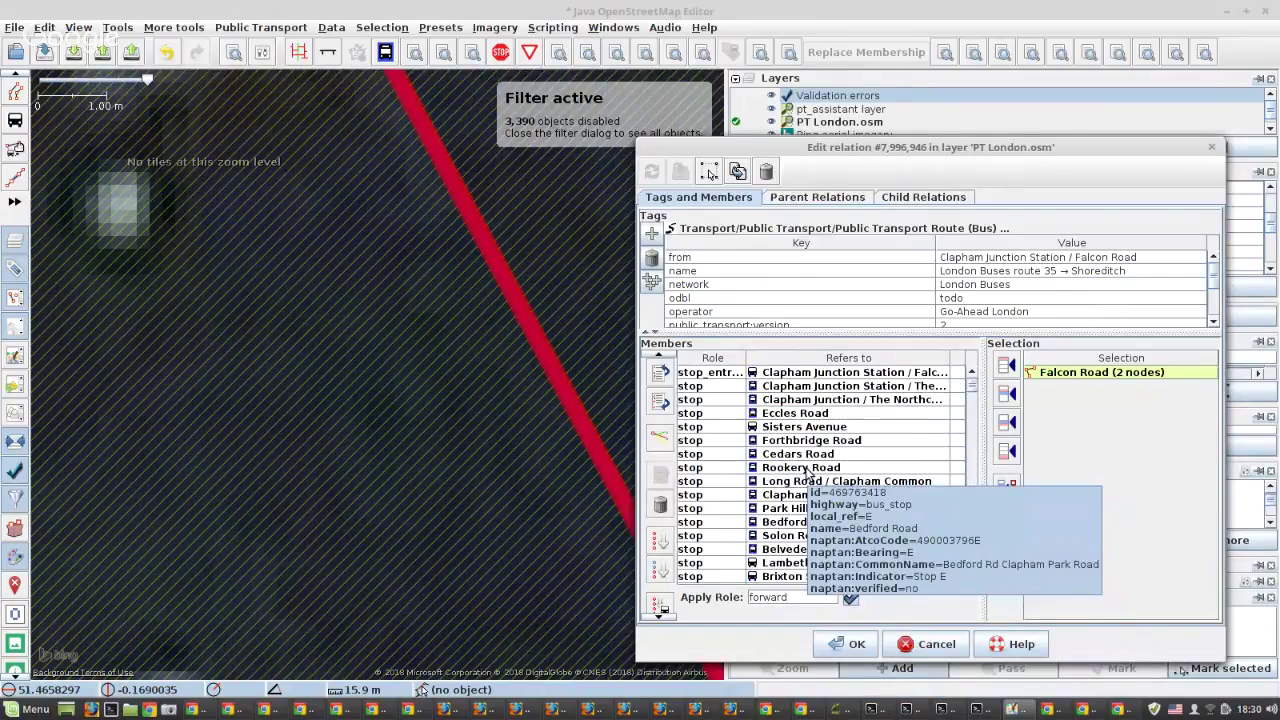
click(805, 456)
right_click(805, 459)
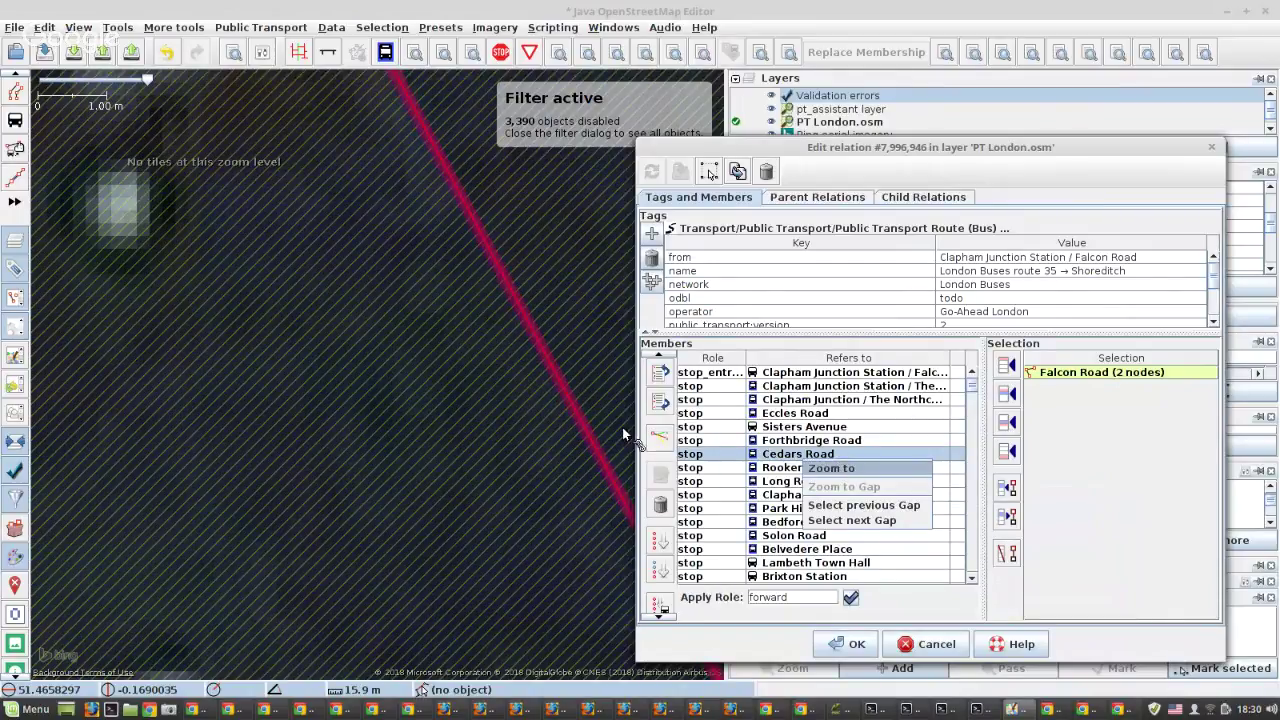
key(Return)
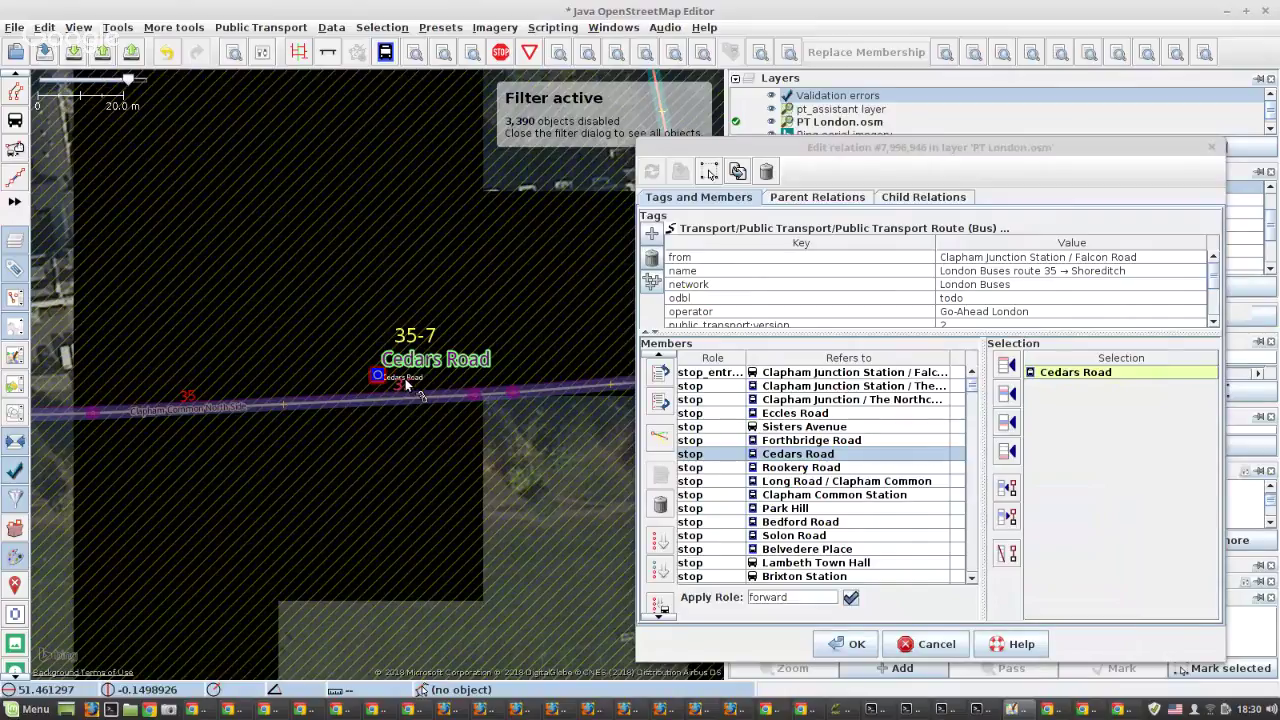
scroll(405, 385, down, 8)
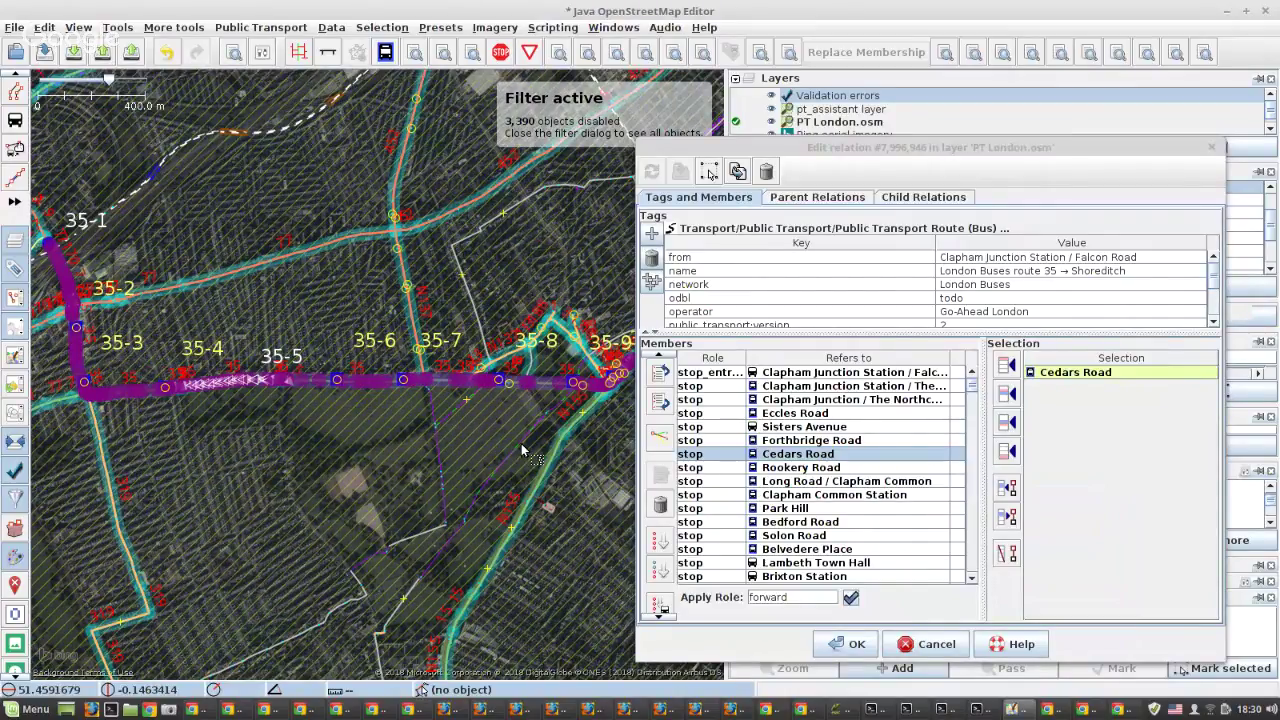
drag(521, 443, 260, 435)
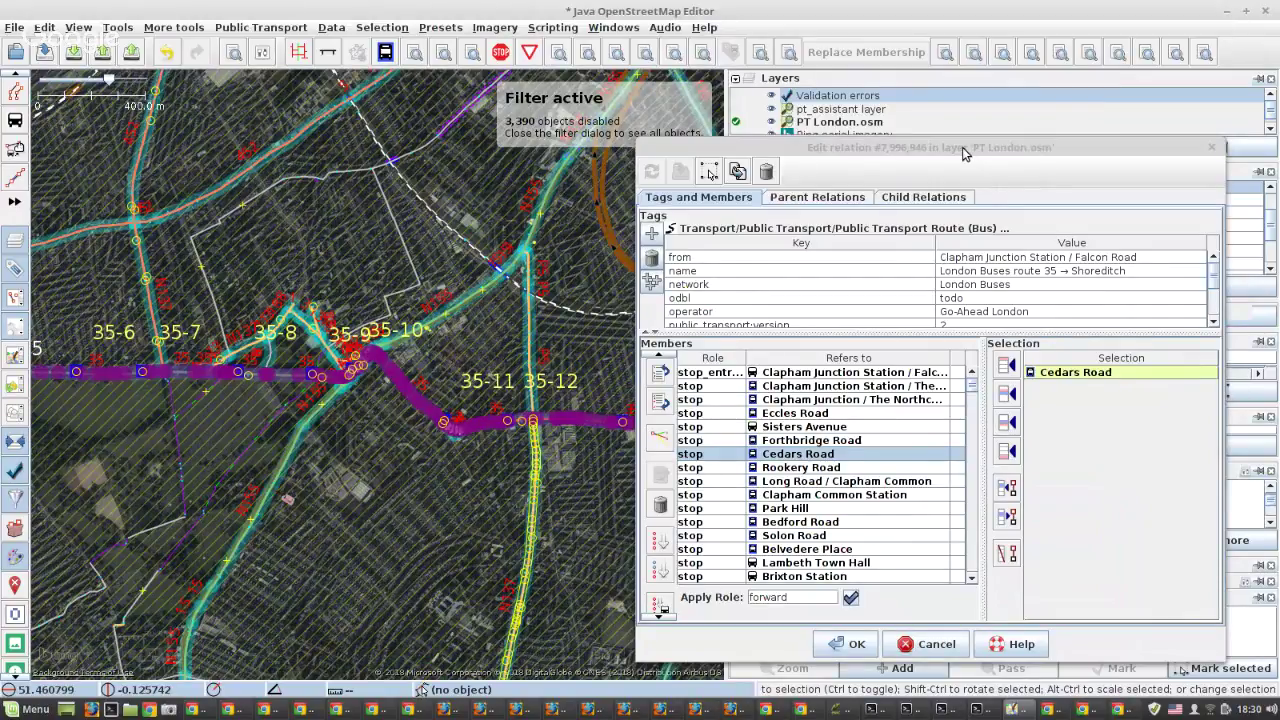
Move the relation editor off the side panels and select all newly created objects by searching for "new".
drag(962, 147, 474, 136)
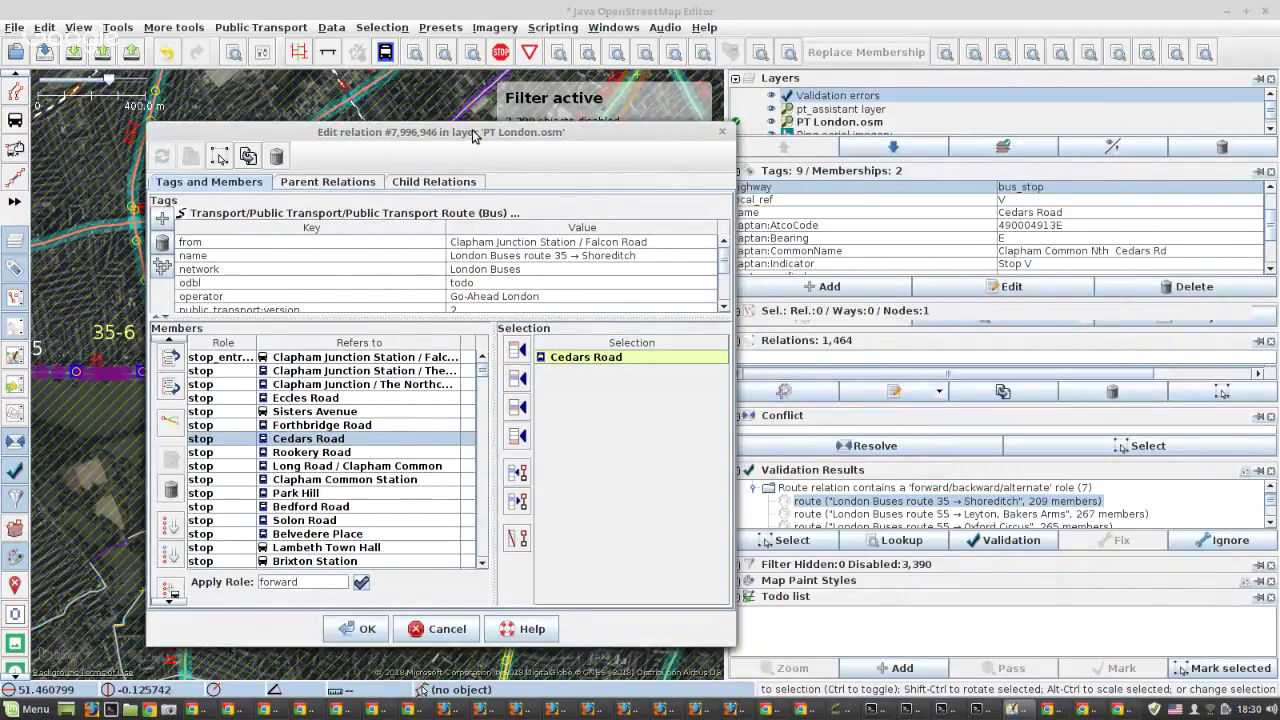
click(567, 14)
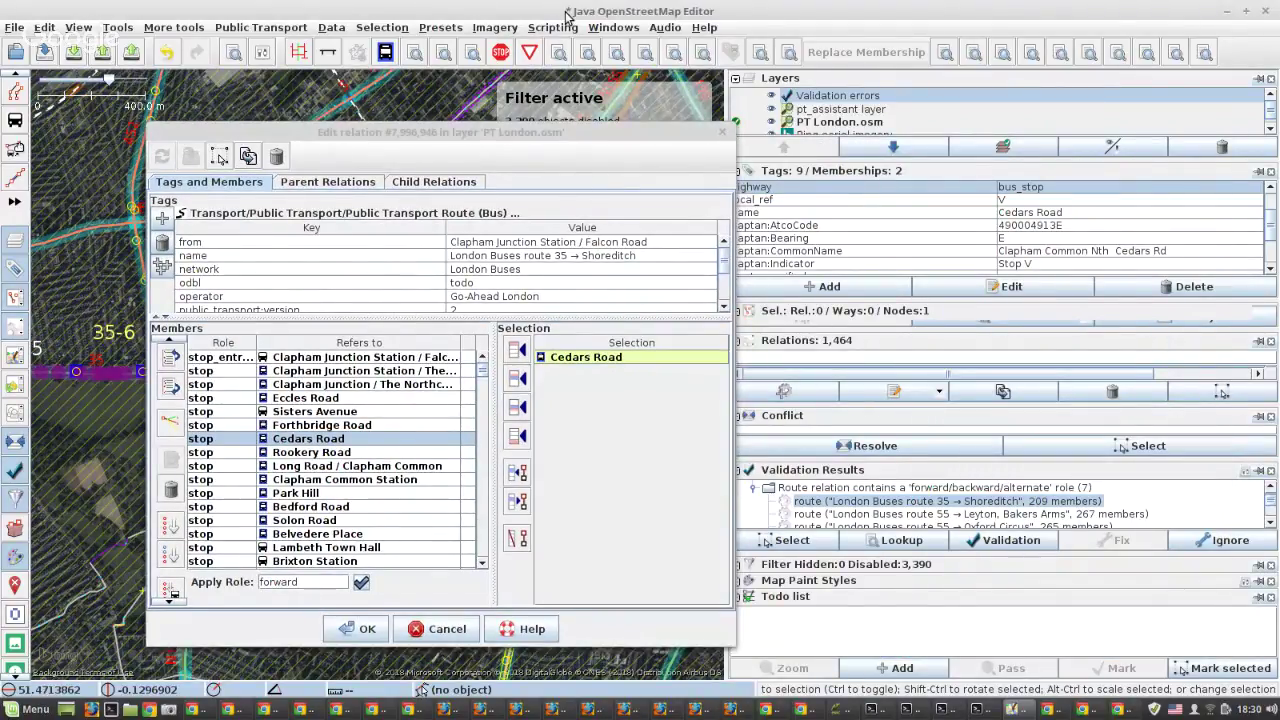
key(ctrl+f)
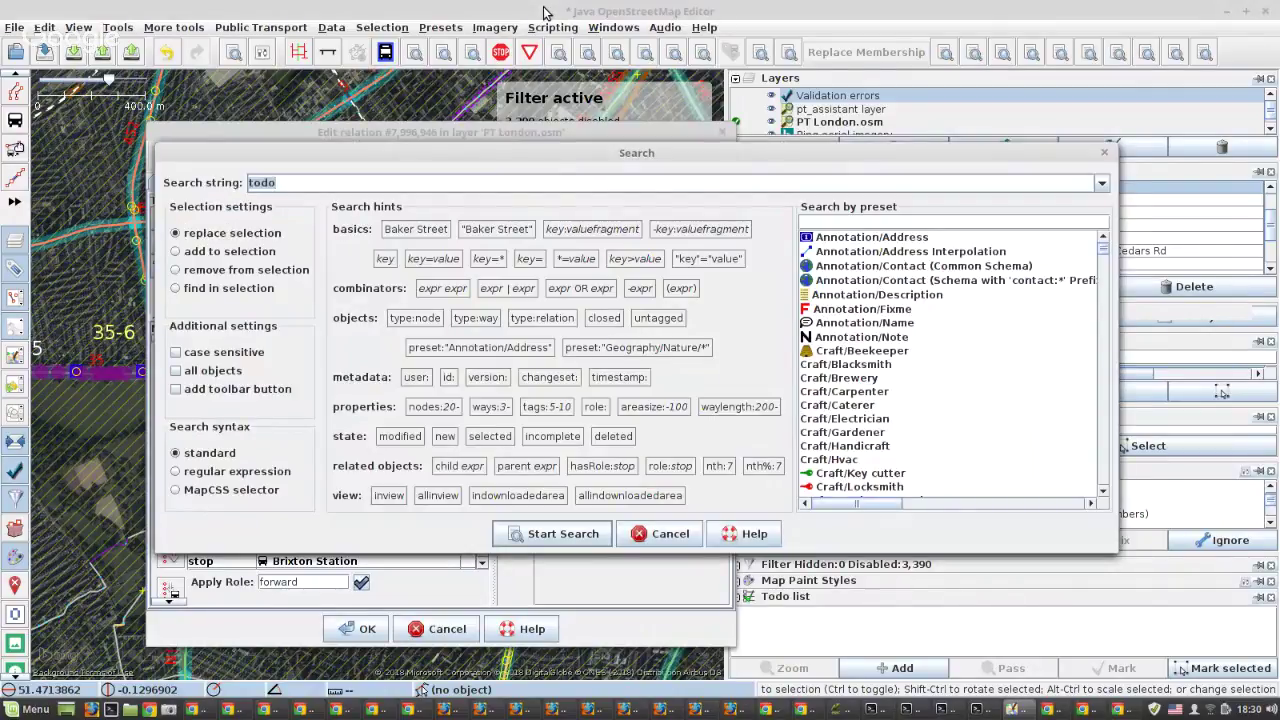
key(End)
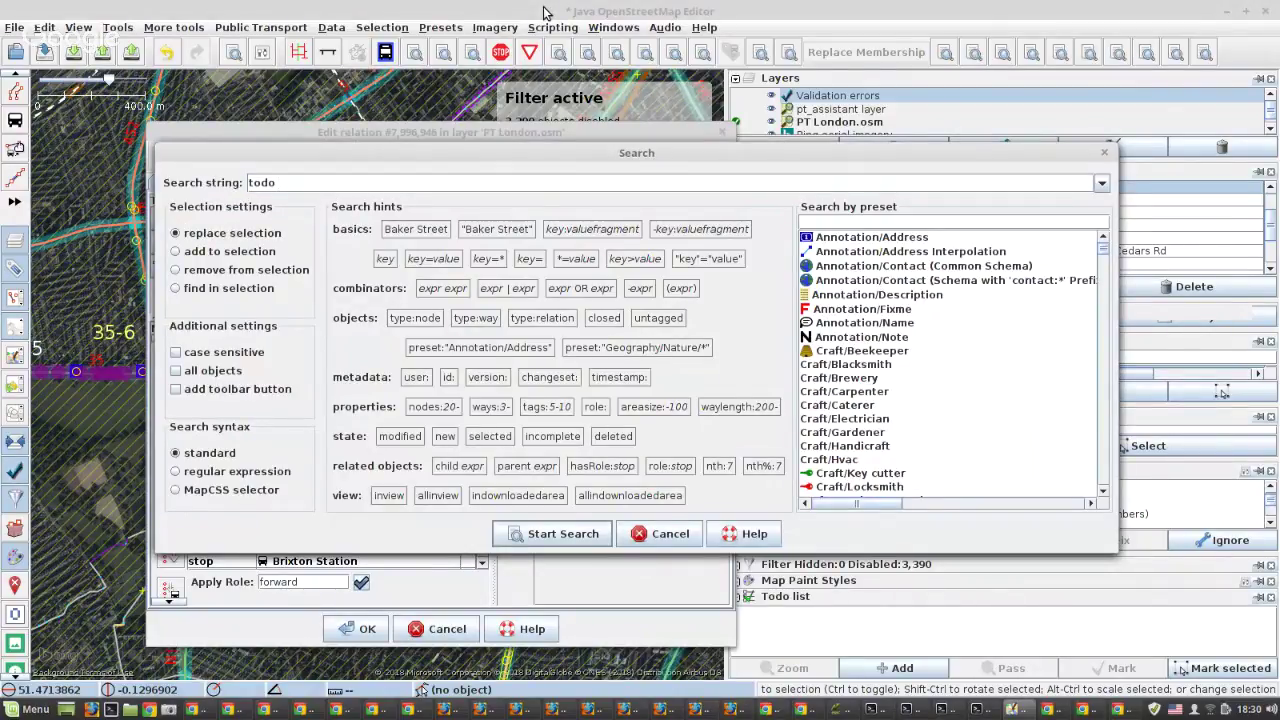
text(new)
key(Return)
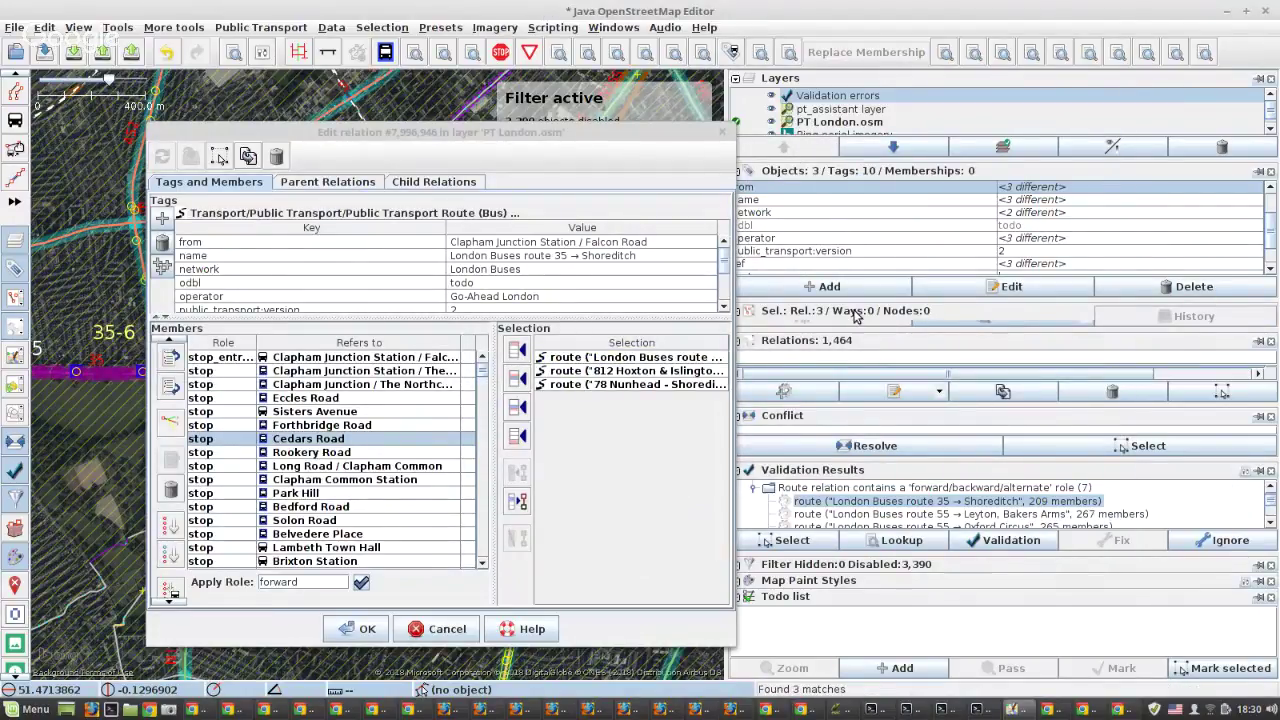
Select only the new route 35 → Clapham Junction Station / Falcon Road relation, check its tags, and delete it.
drag(862, 302, 883, 245)
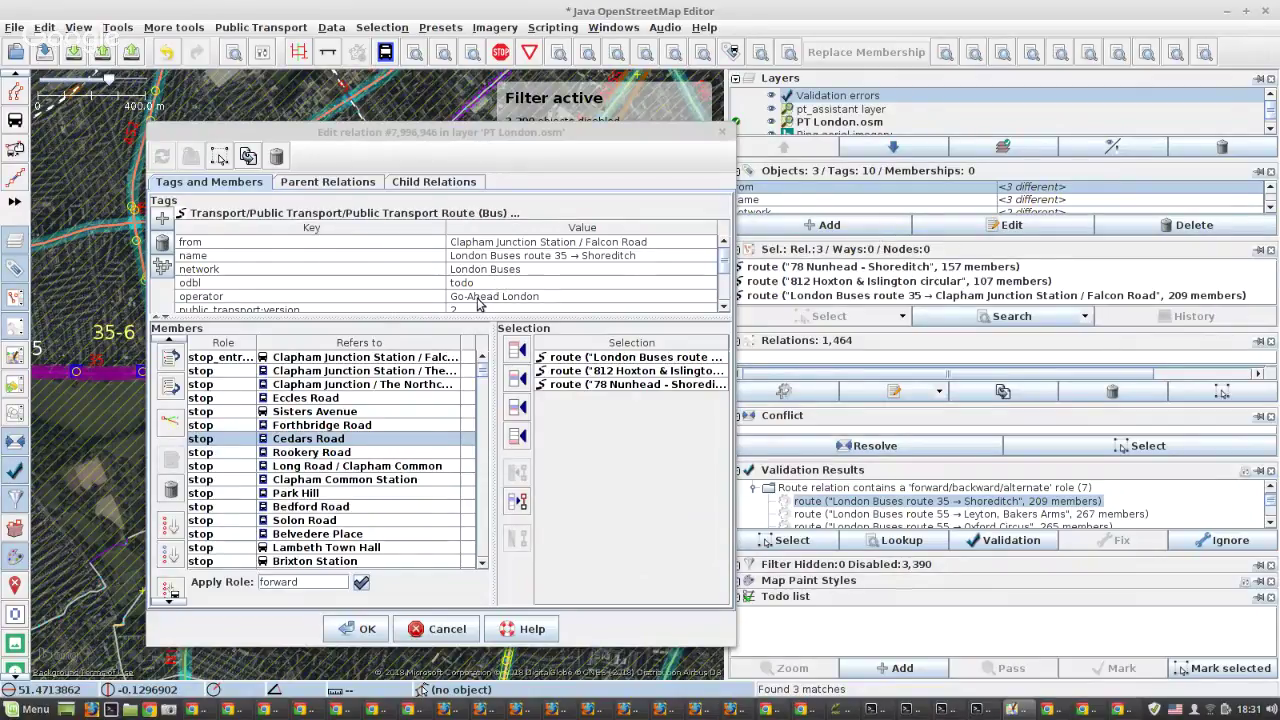
scroll(478, 303, down, 1)
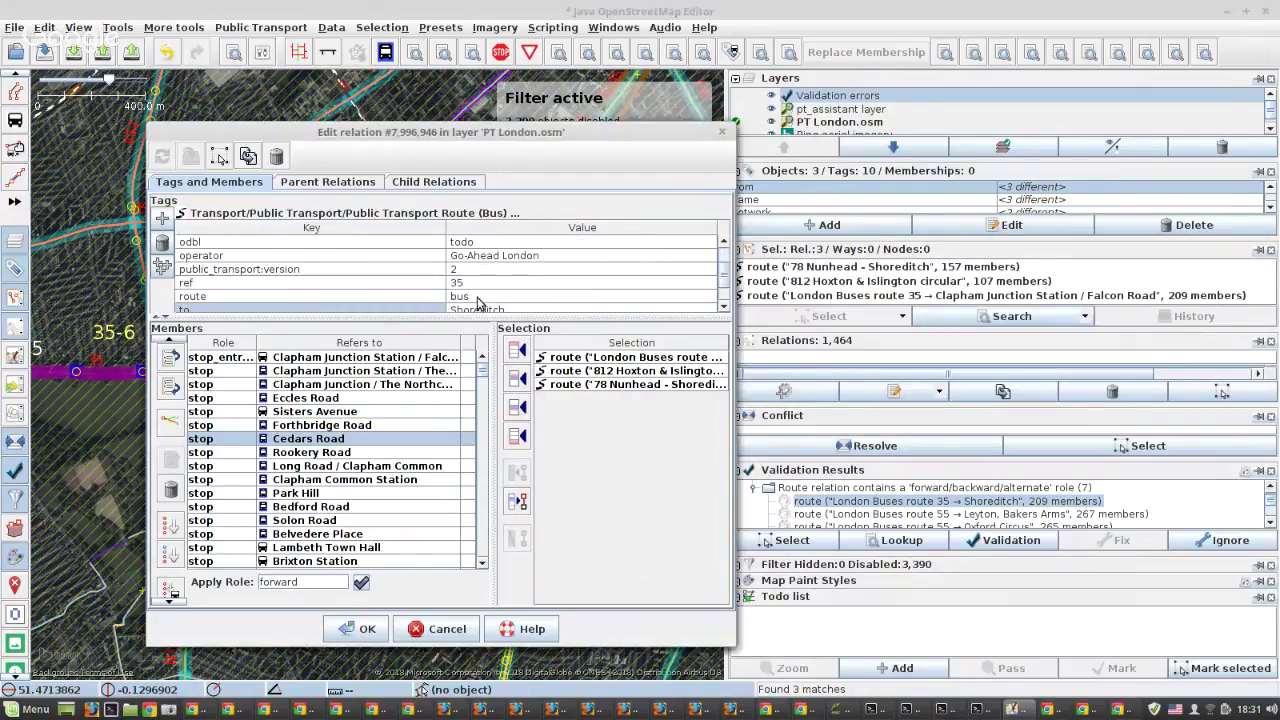
click(851, 298)
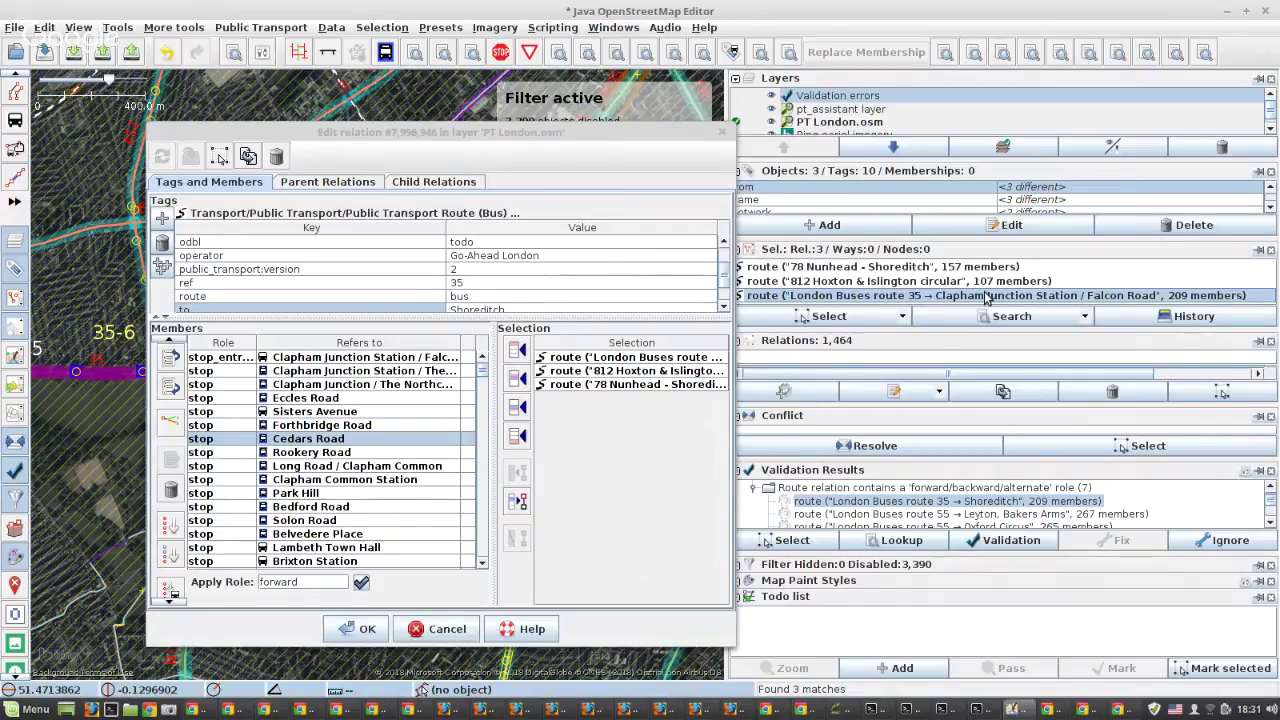
click(840, 320)
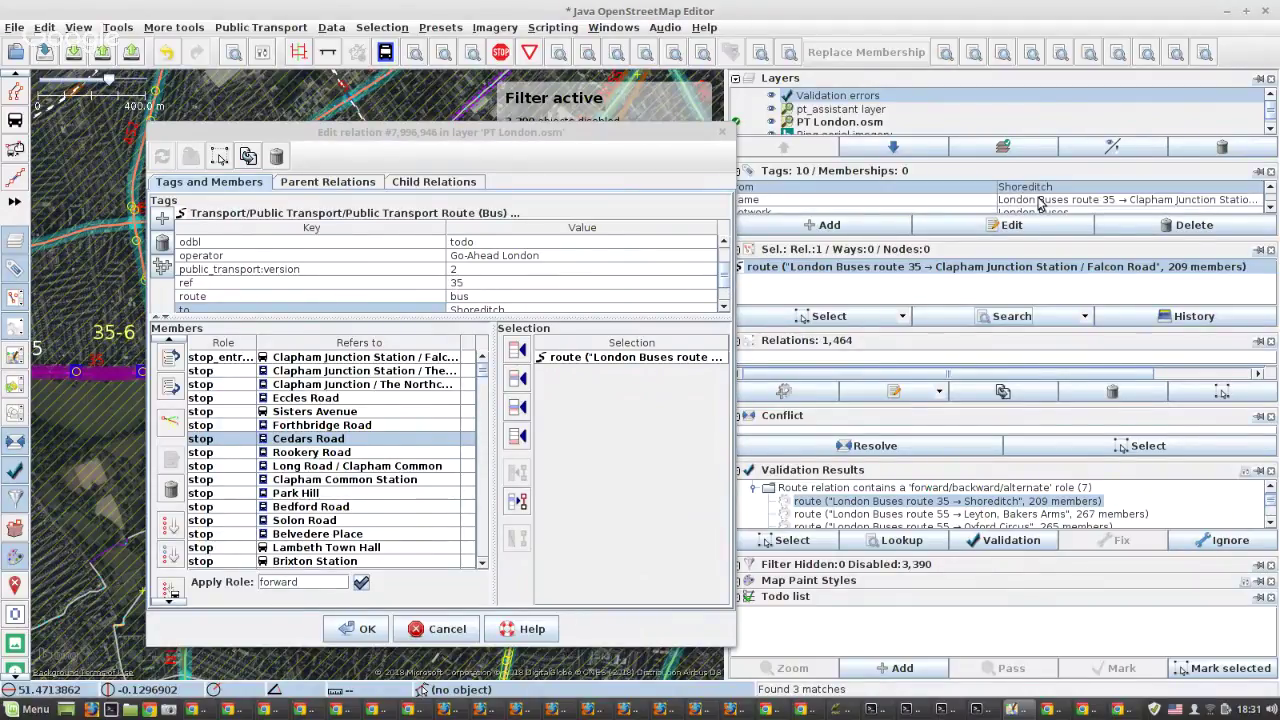
scroll(1040, 203, down, 2)
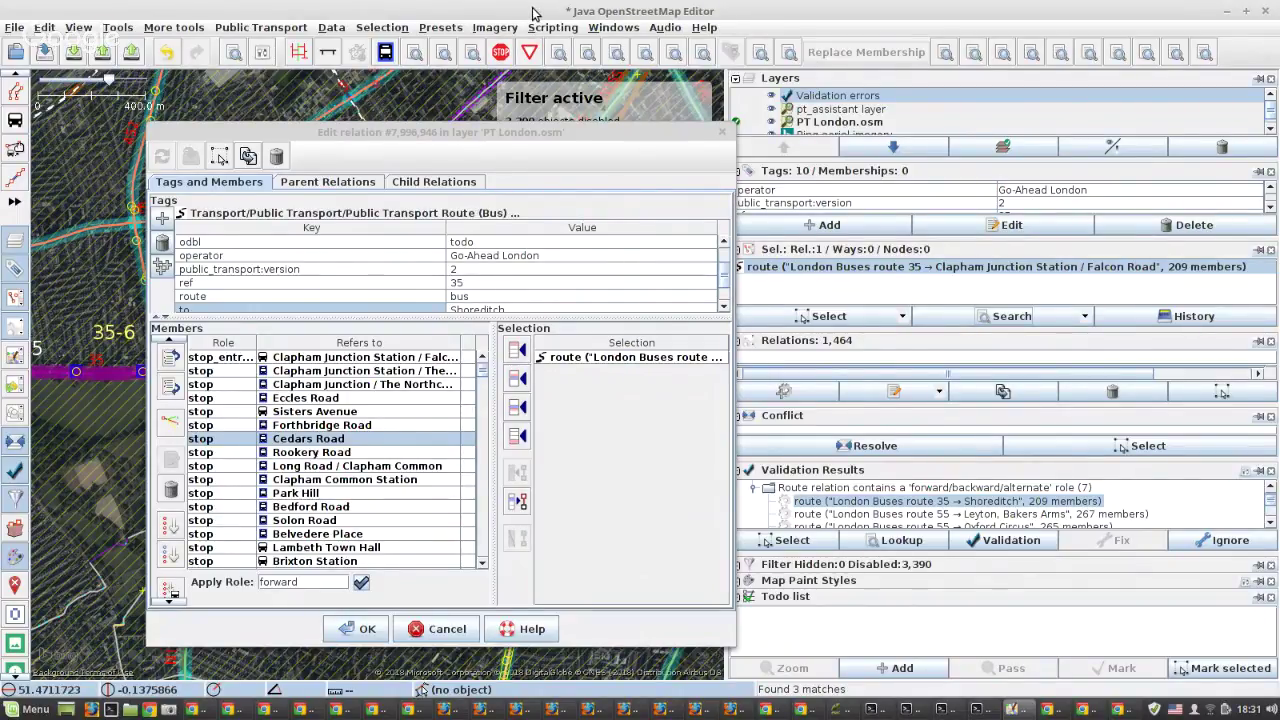
key(ctrl+h)
click(634, 371)
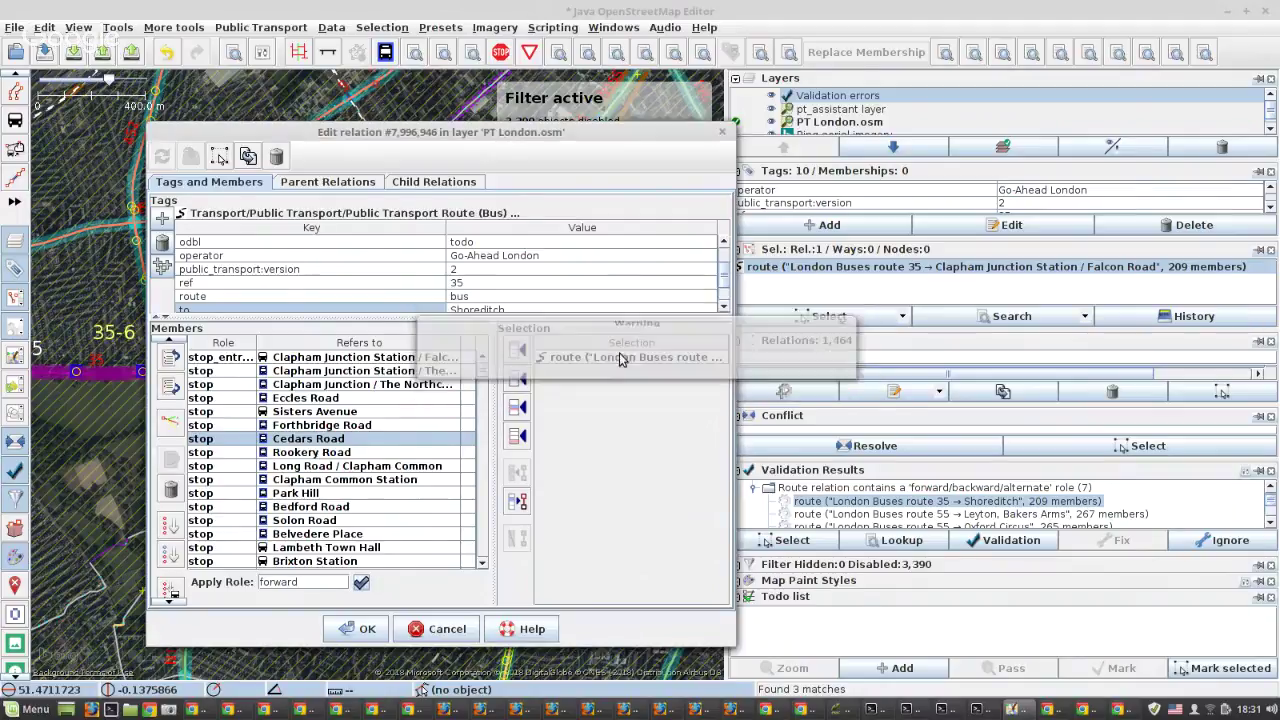
click(44, 27)
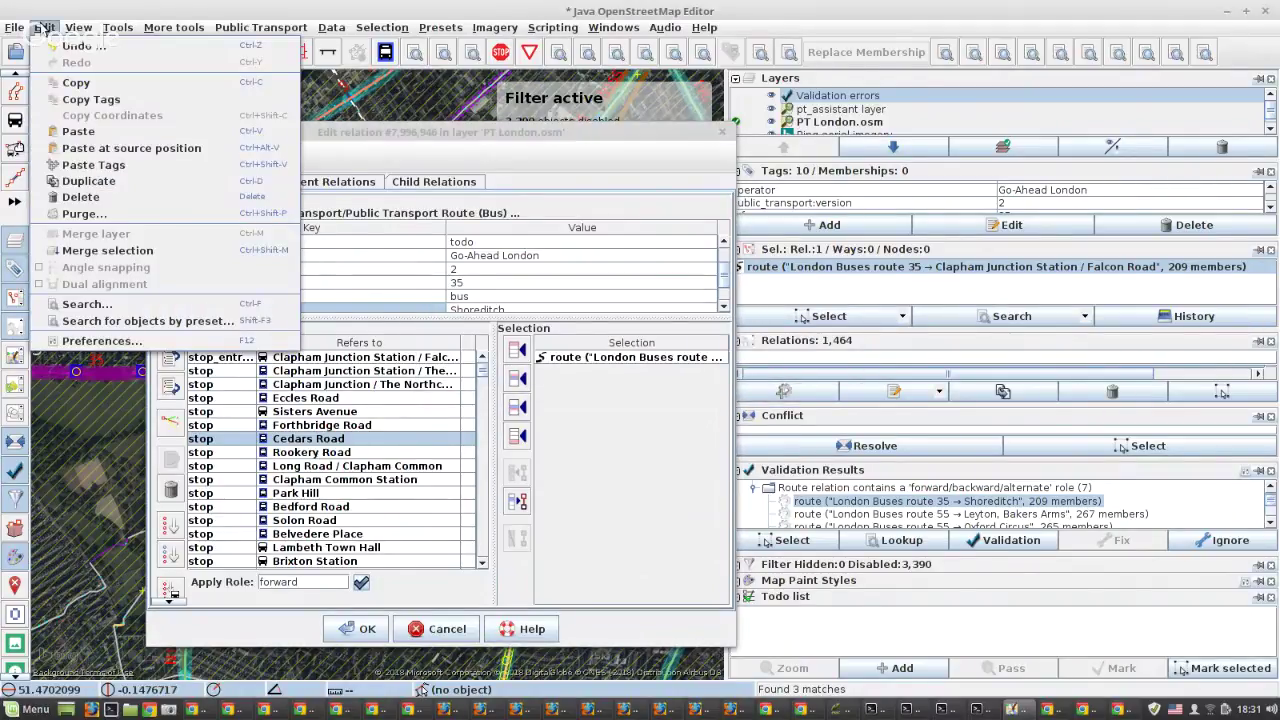
click(82, 198)
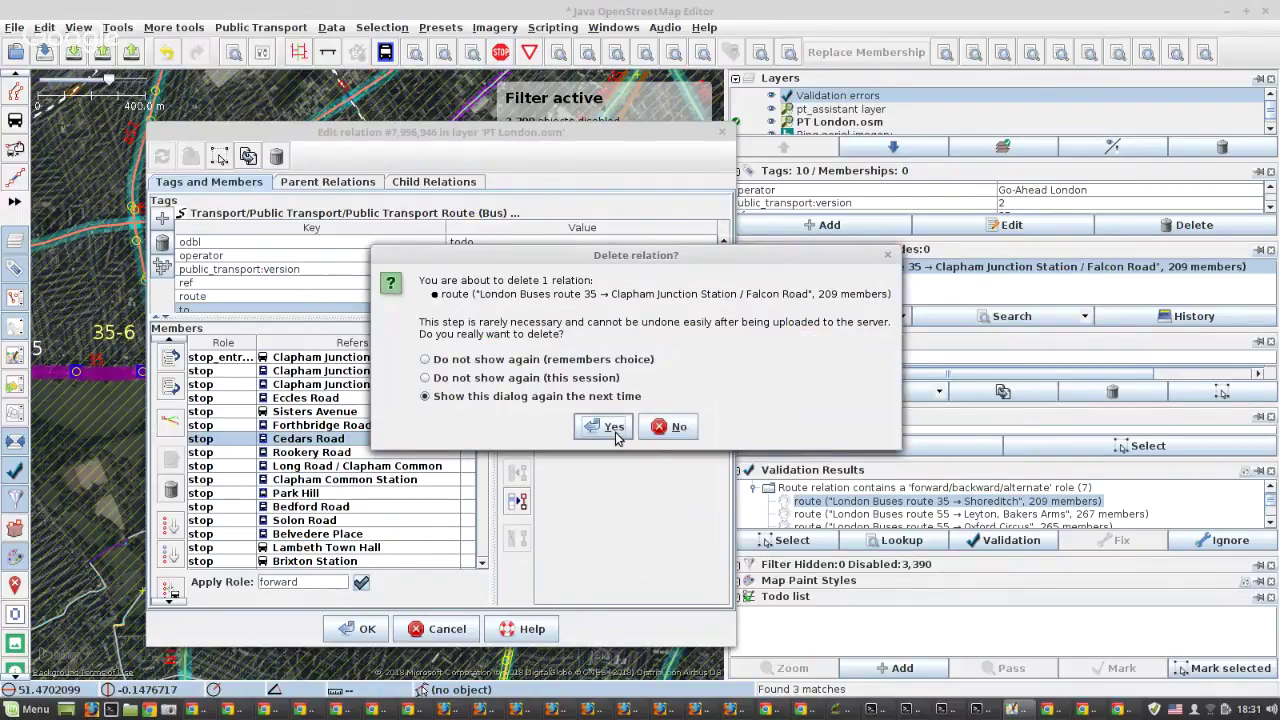
click(608, 427)
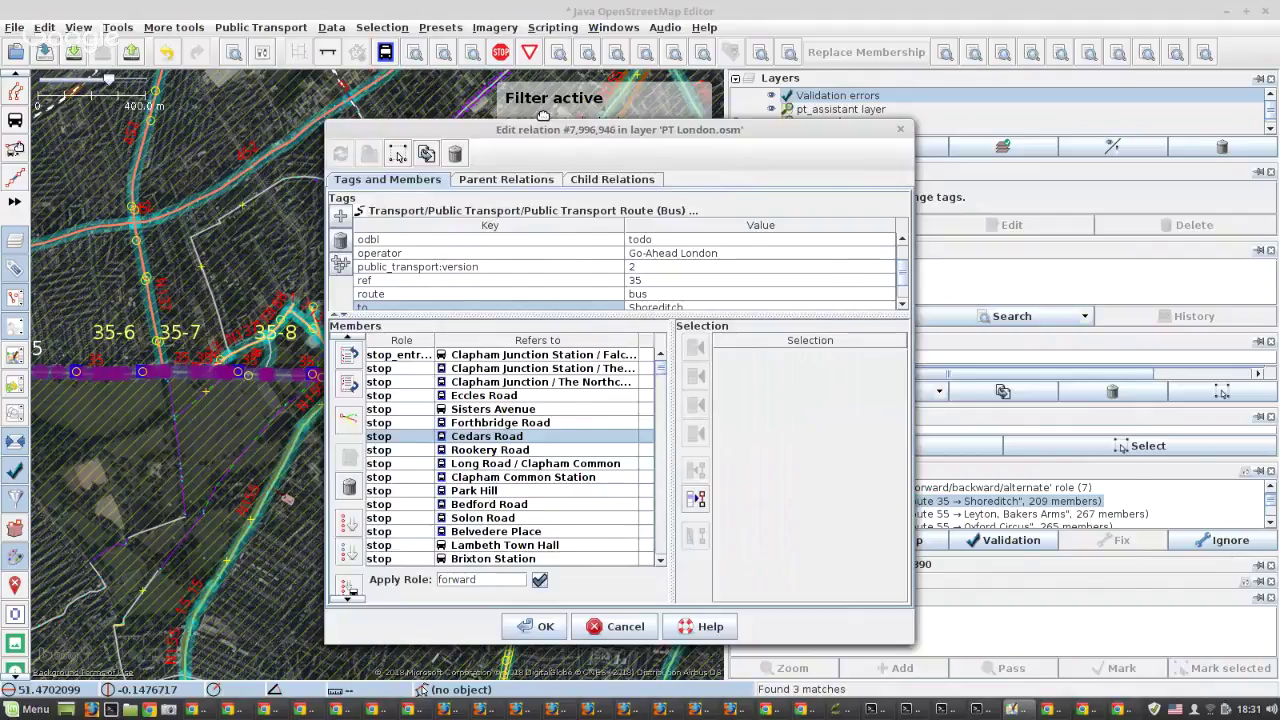
Zoom the map to the first Clapham Junction Station / Falcon Road stop and download the OpenStreetMap data around it.
drag(217, 130, 603, 109)
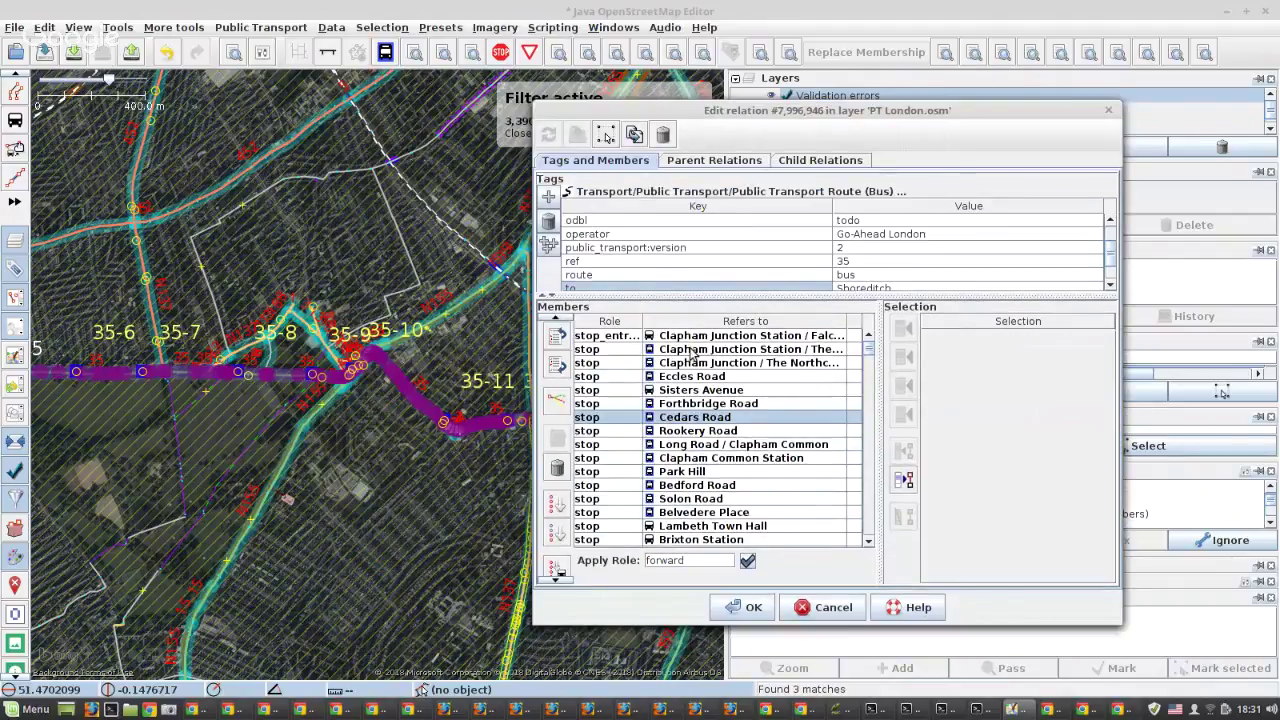
click(676, 338)
right_click(673, 337)
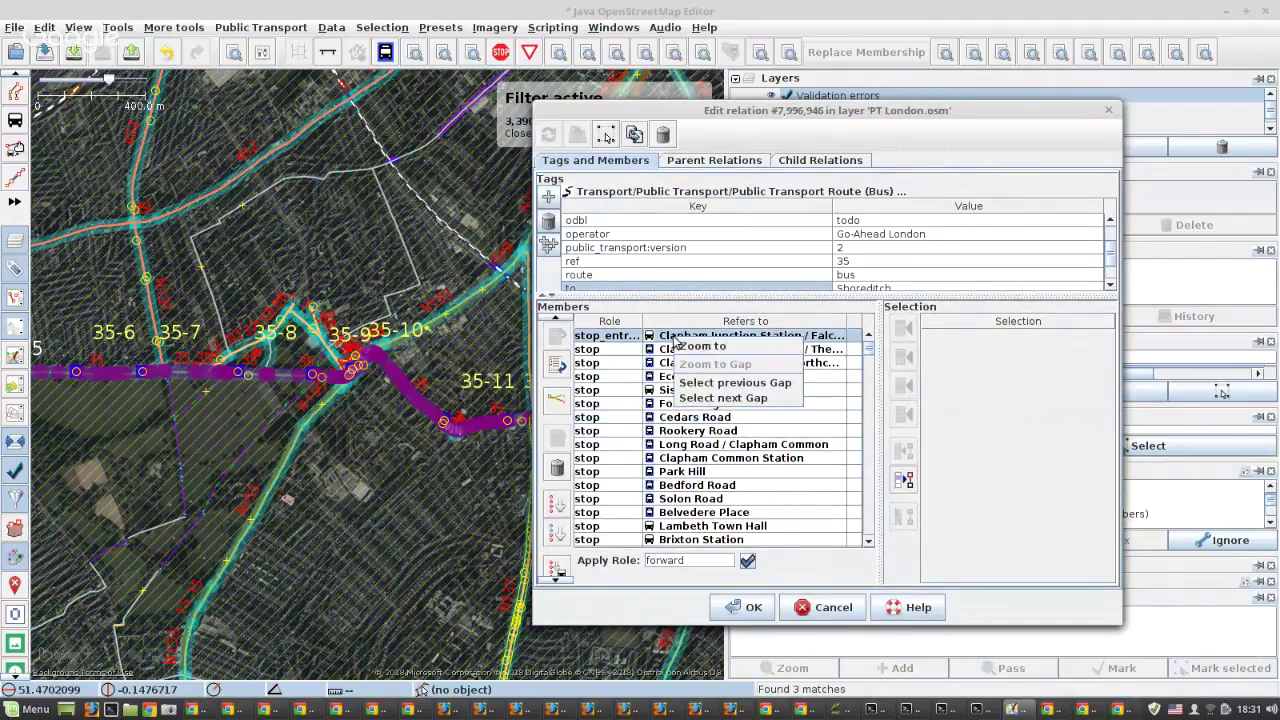
click(706, 347)
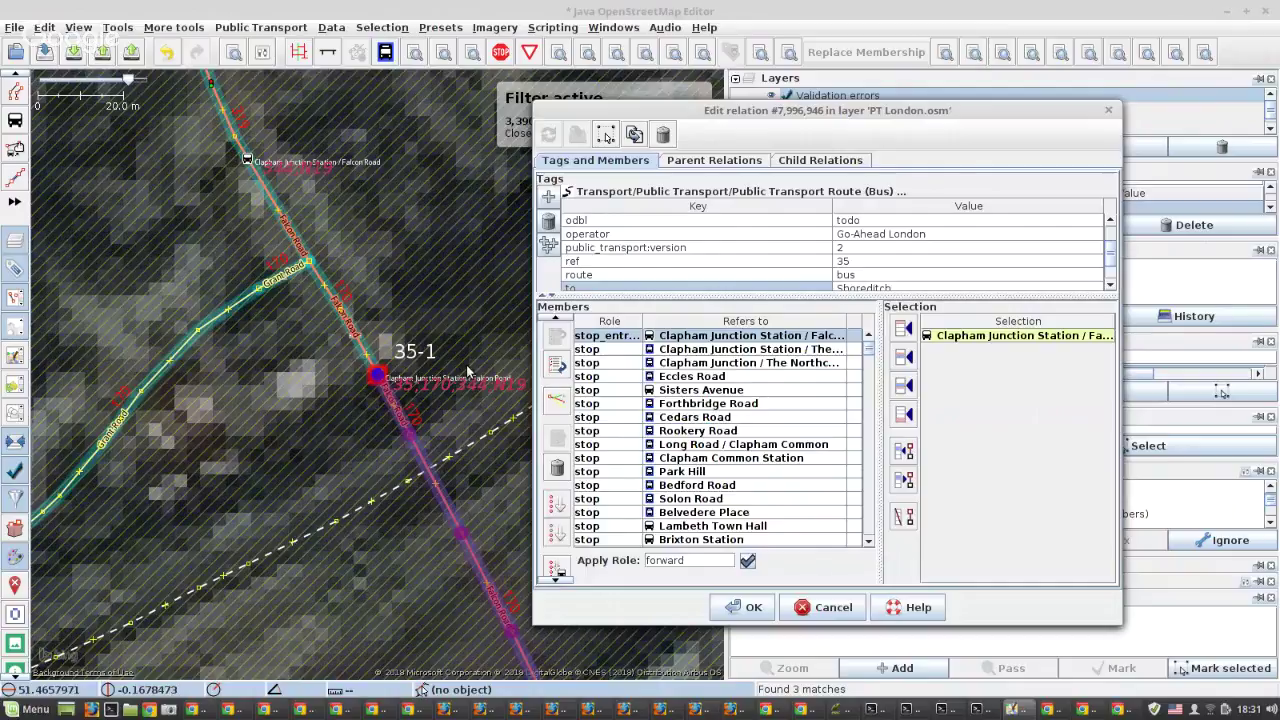
scroll(409, 379, up, 4)
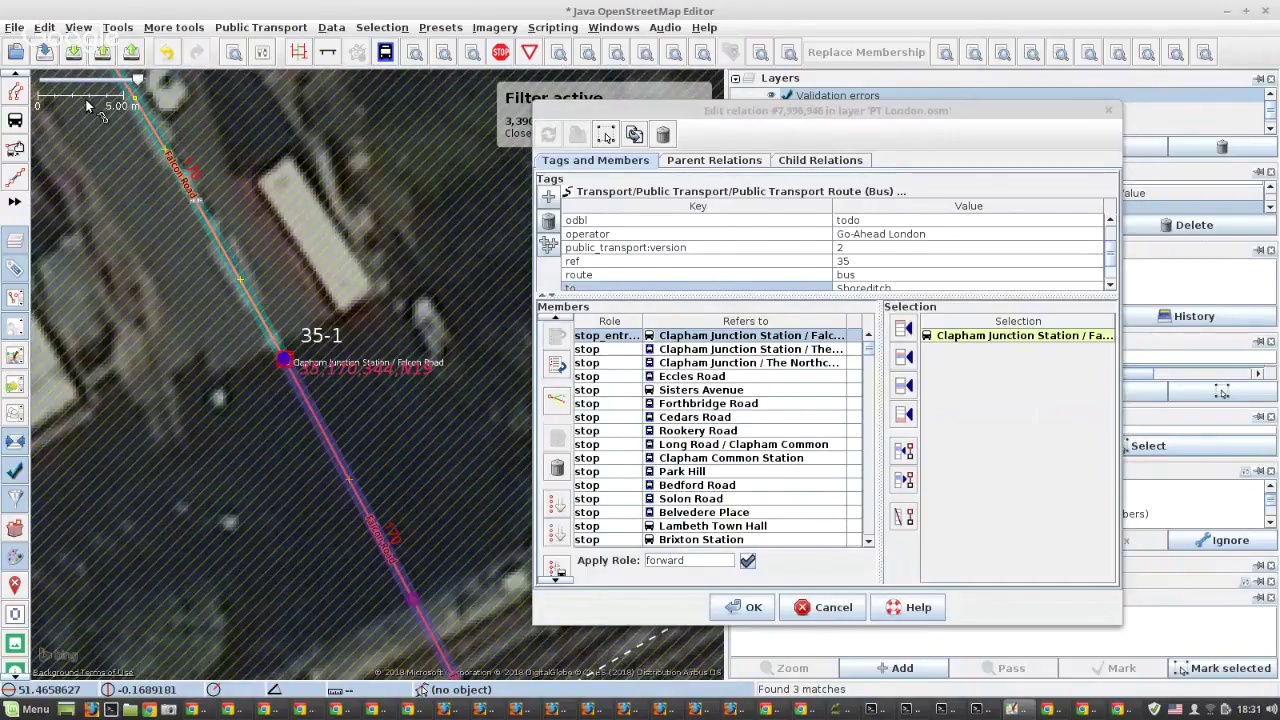
click(78, 55)
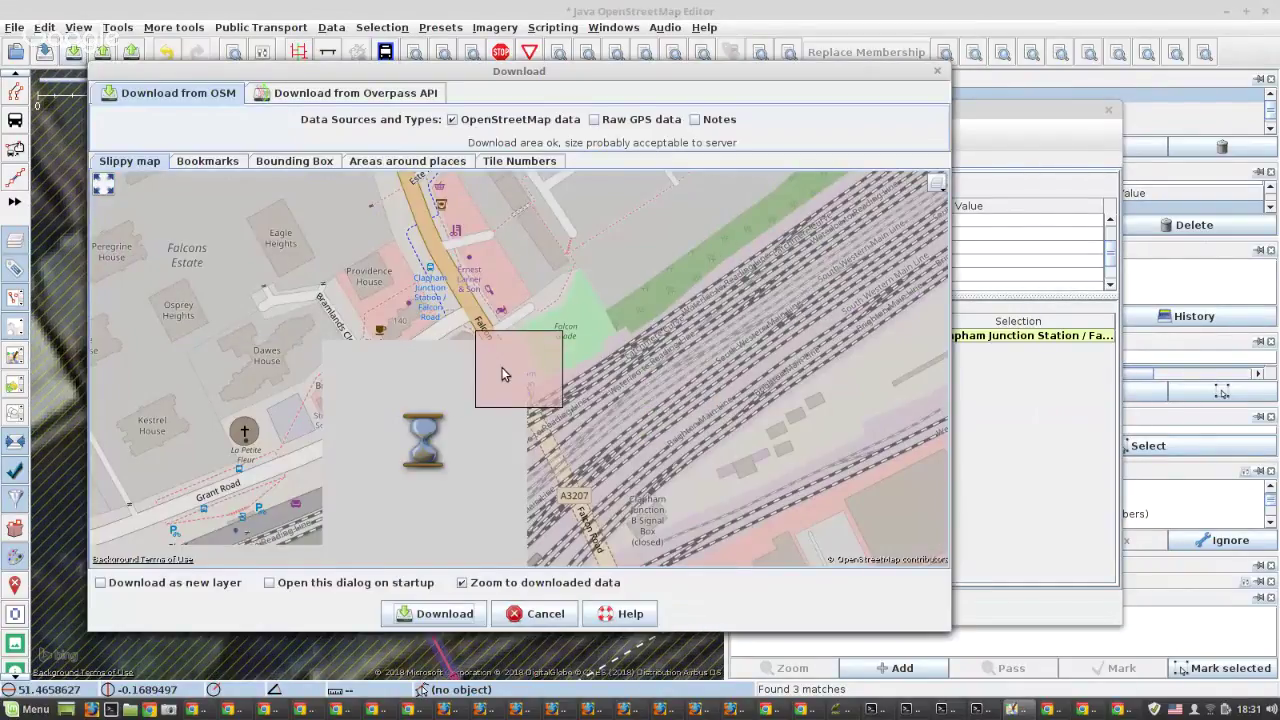
scroll(522, 376, up, 1)
scroll(501, 382, down, 1)
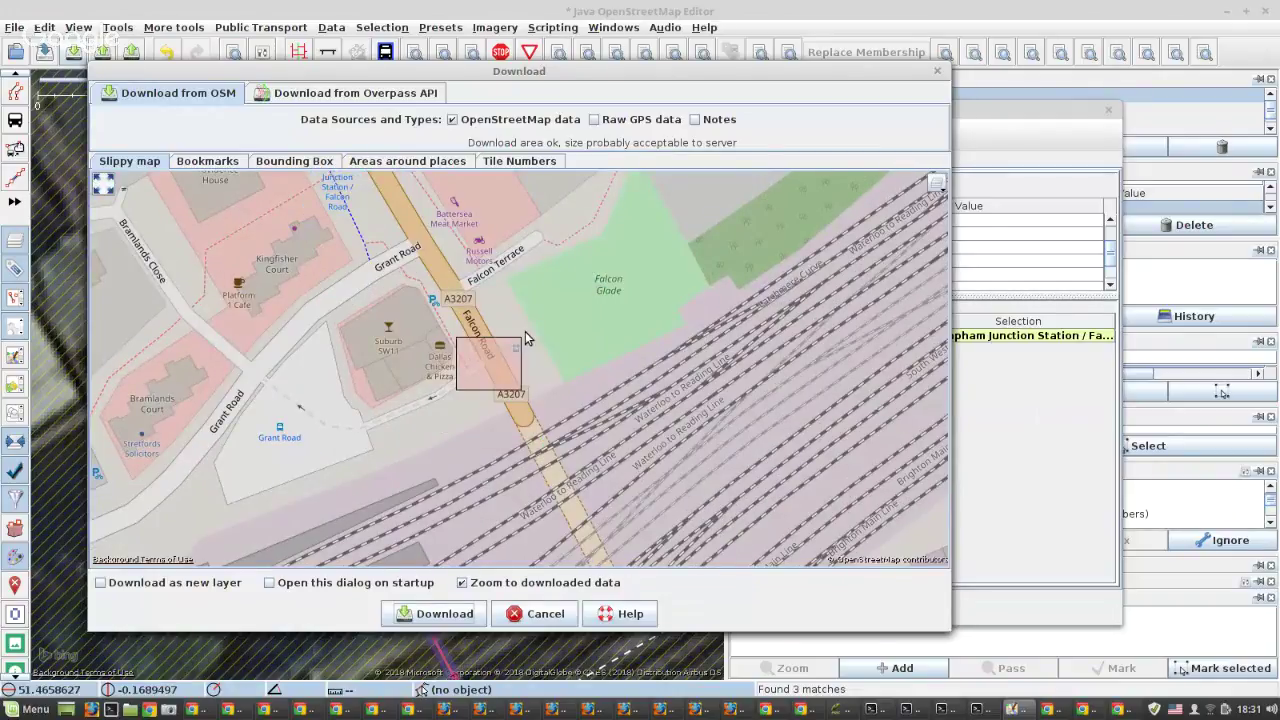
click(415, 618)
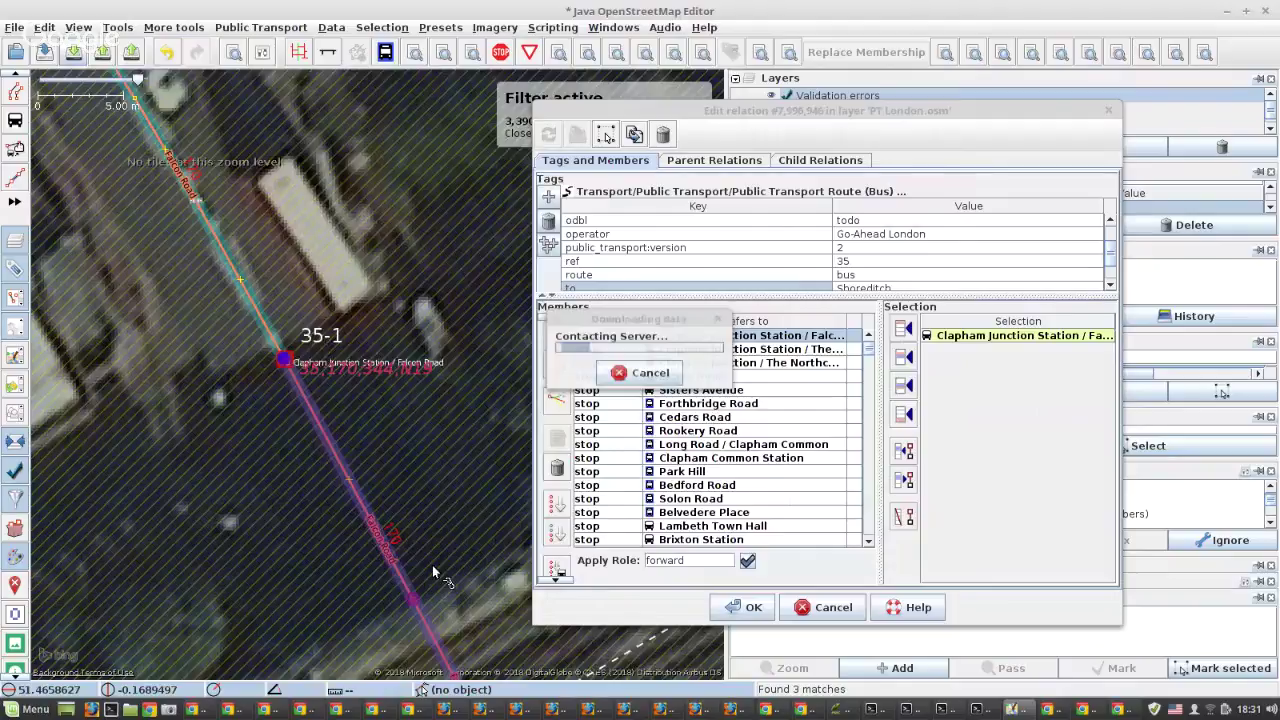
Replace the first Clapham Junction Station / Falcon Road stop_entry_only member with the bus stop platform node beside the road.
drag(530, 335, 367, 365)
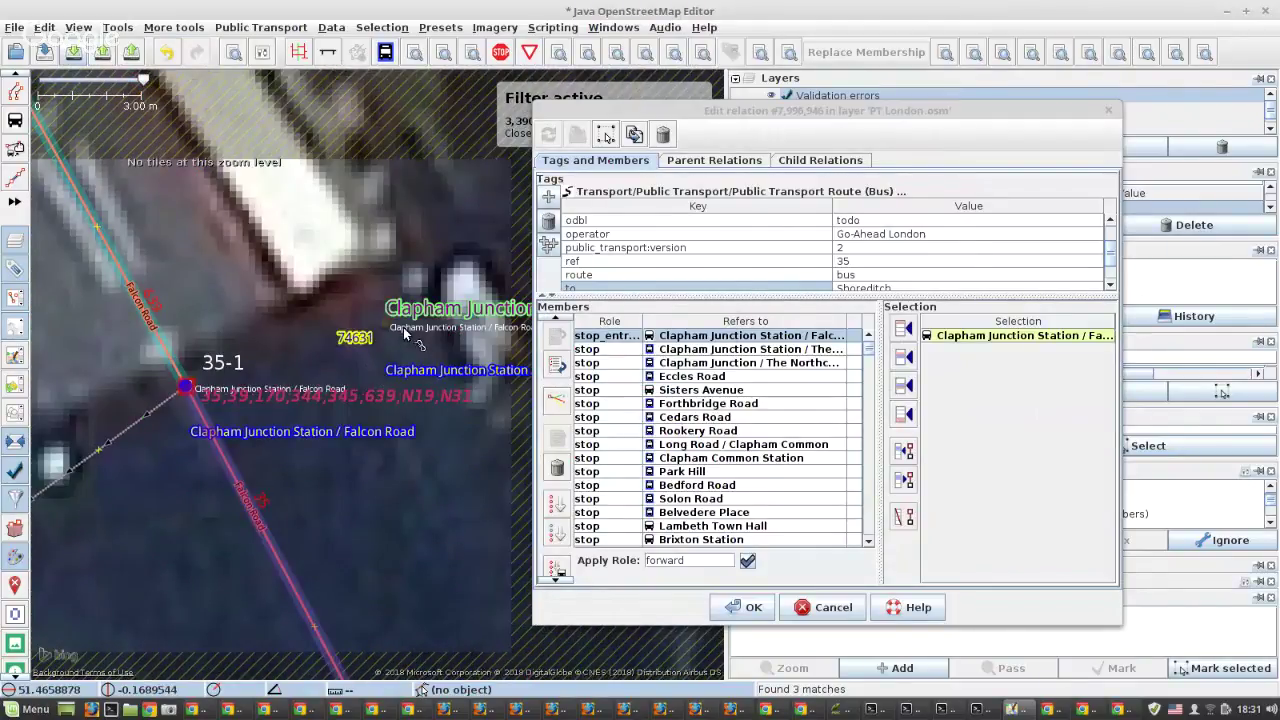
click(381, 324)
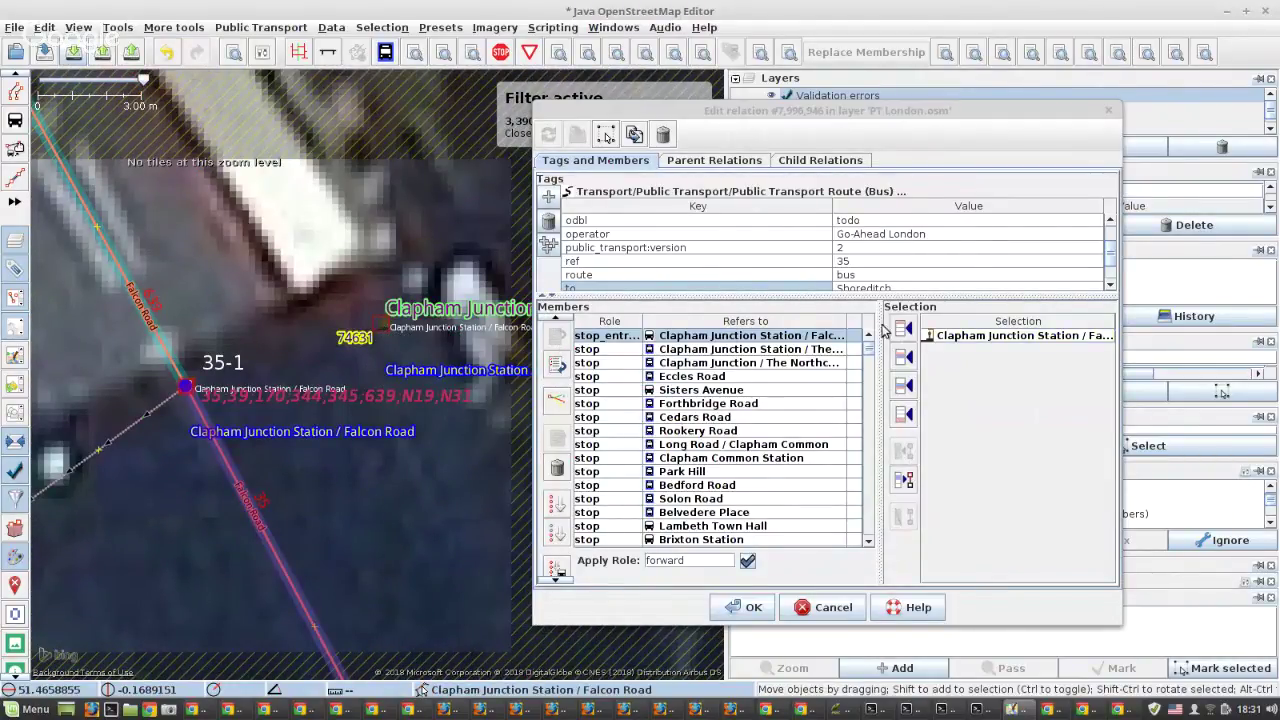
click(557, 345)
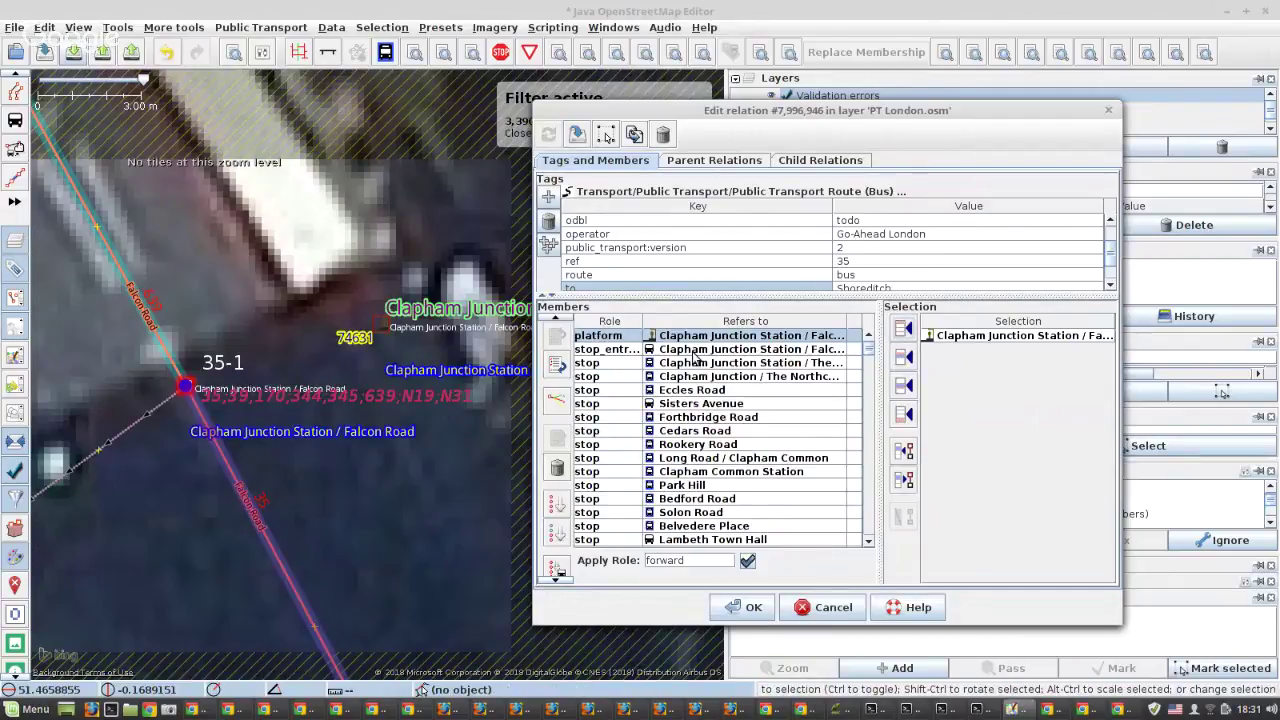
click(693, 352)
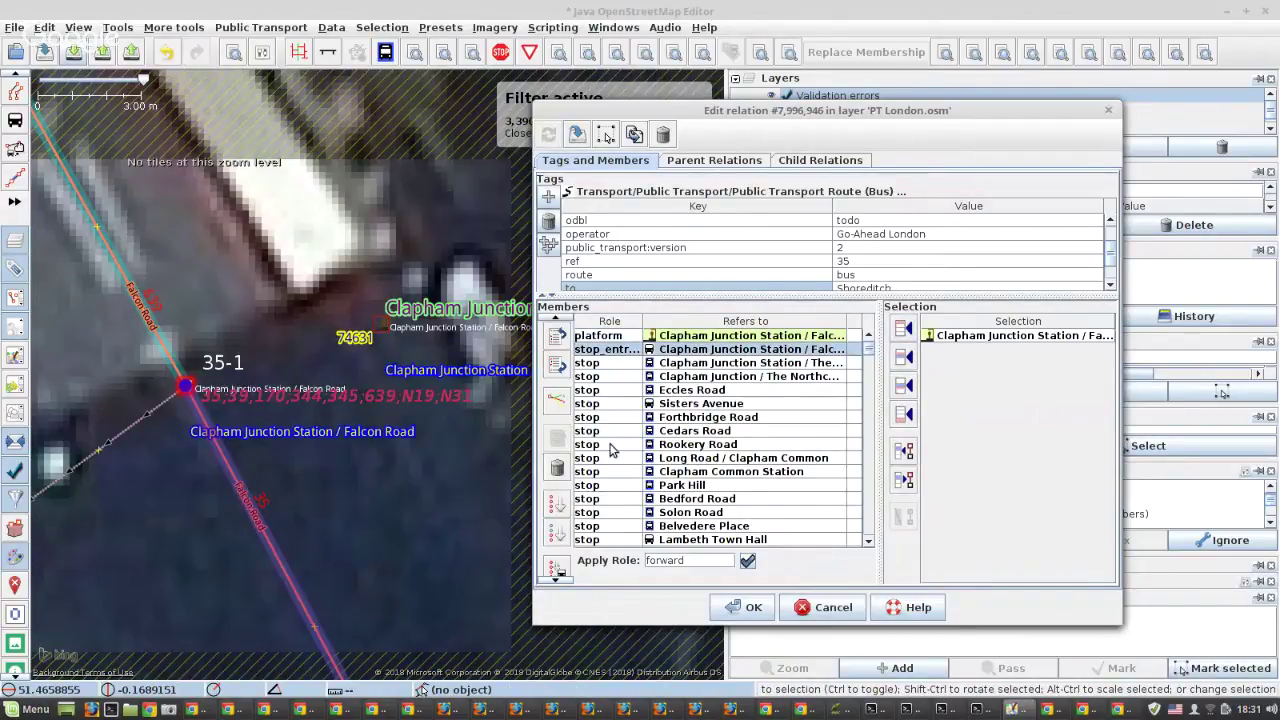
click(557, 467)
Set the role of the first Clapham Junction Station / Falcon Road member to platform_entry_only.
double_click(629, 336)
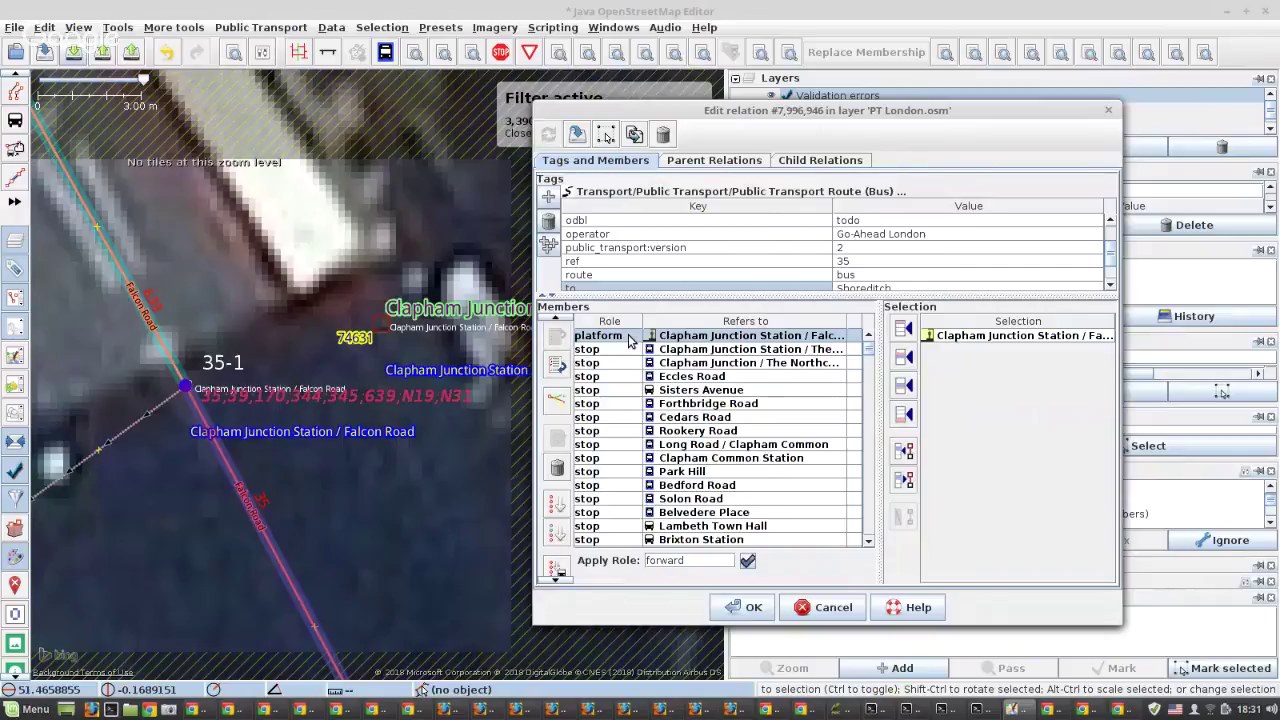
click(630, 336)
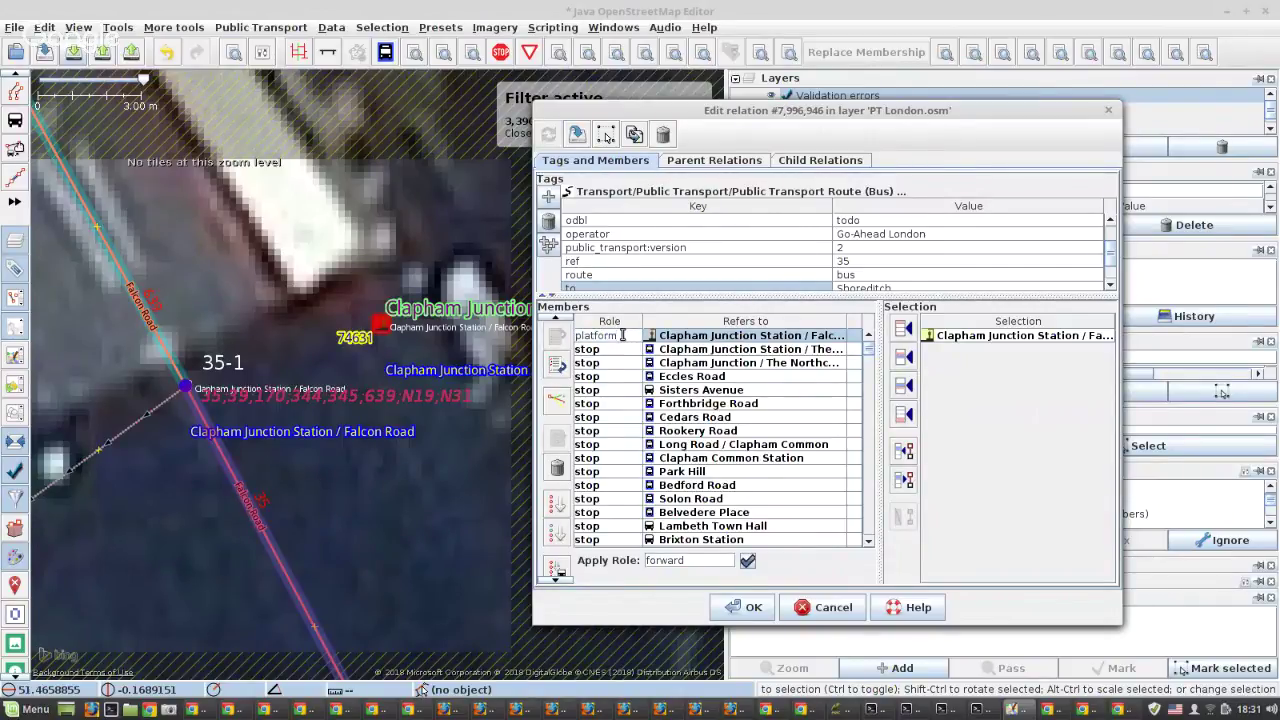
text(_entry_only)
key(Return)
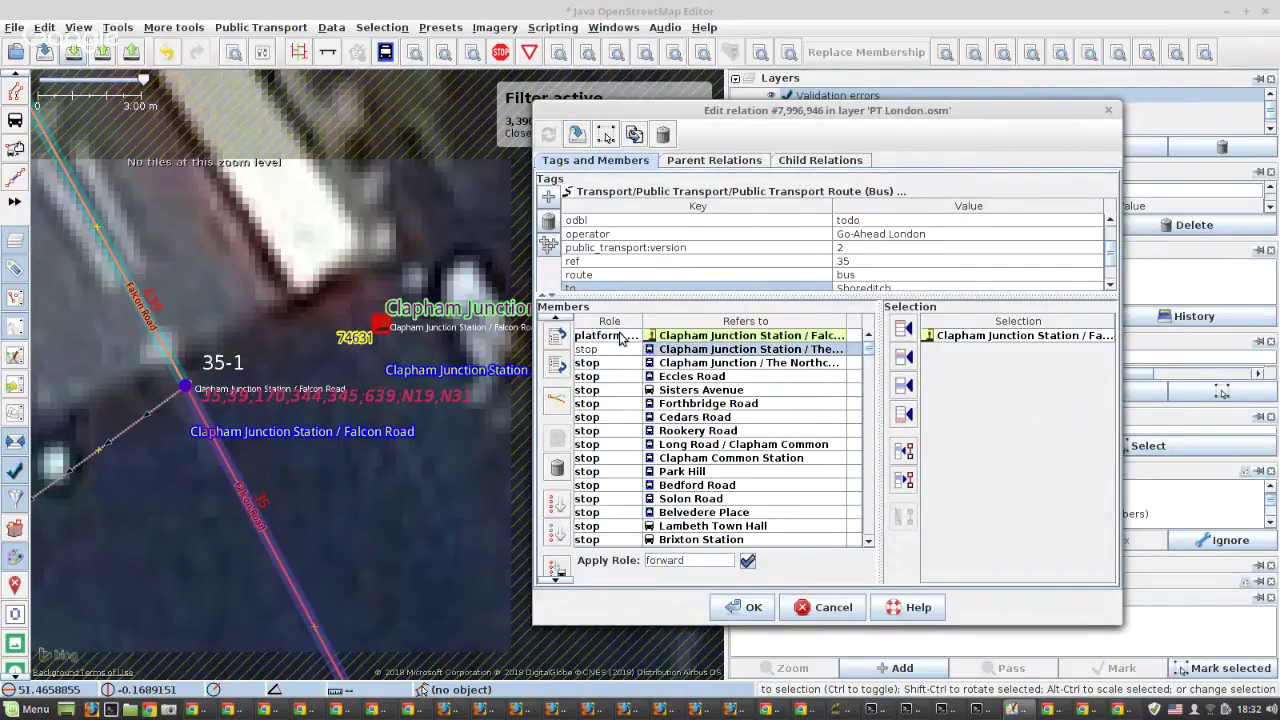
Zoom the map to the Sisters Avenue stop member and download the OpenStreetMap data around it.
click(698, 391)
right_click(697, 393)
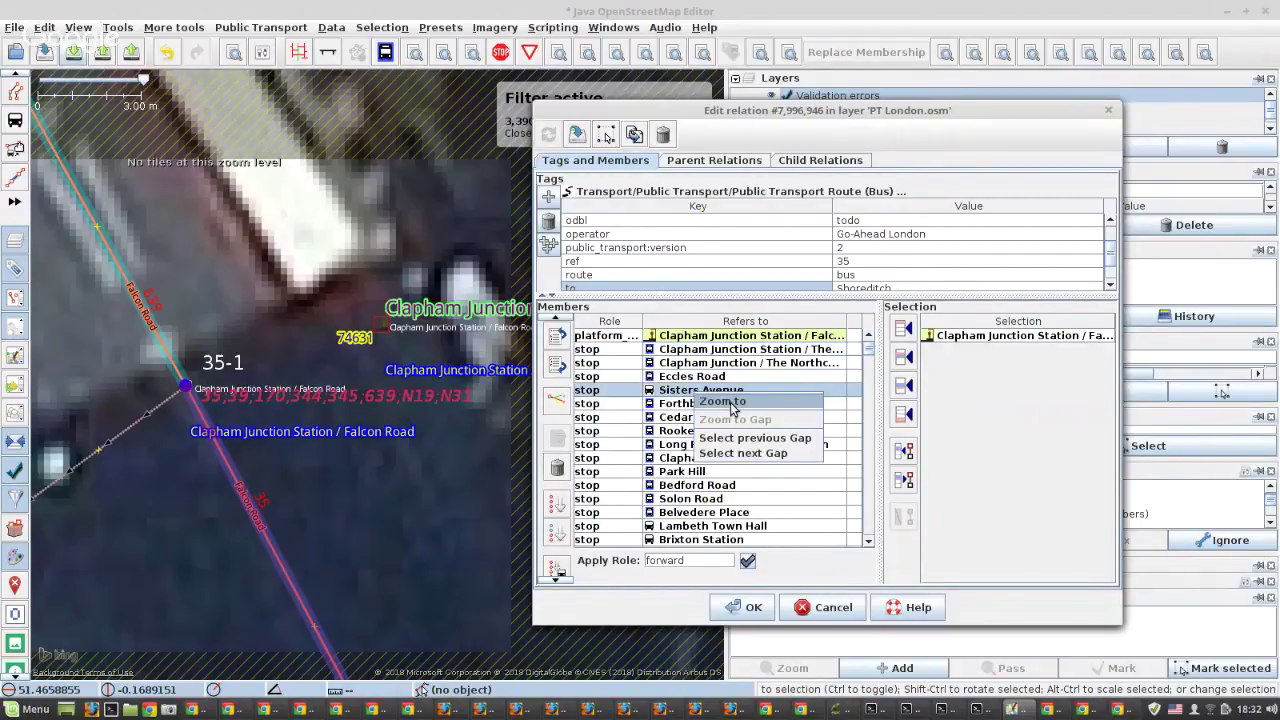
click(724, 402)
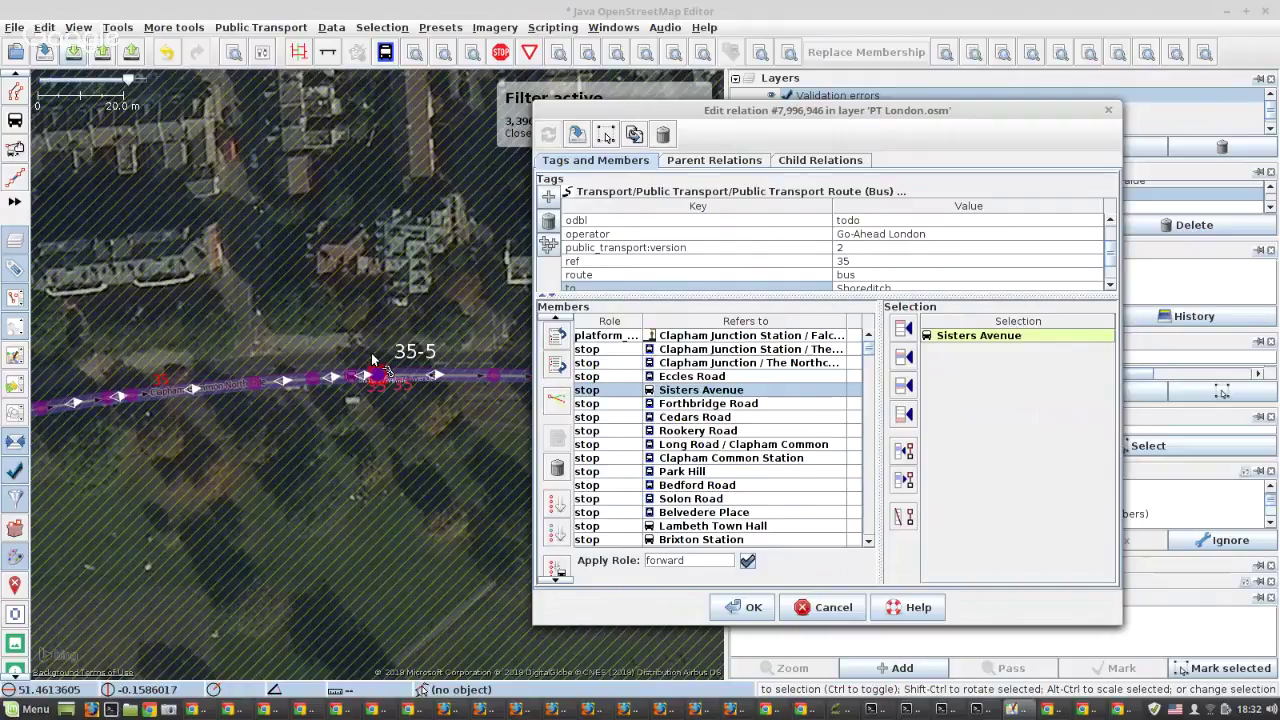
scroll(374, 362, up, 2)
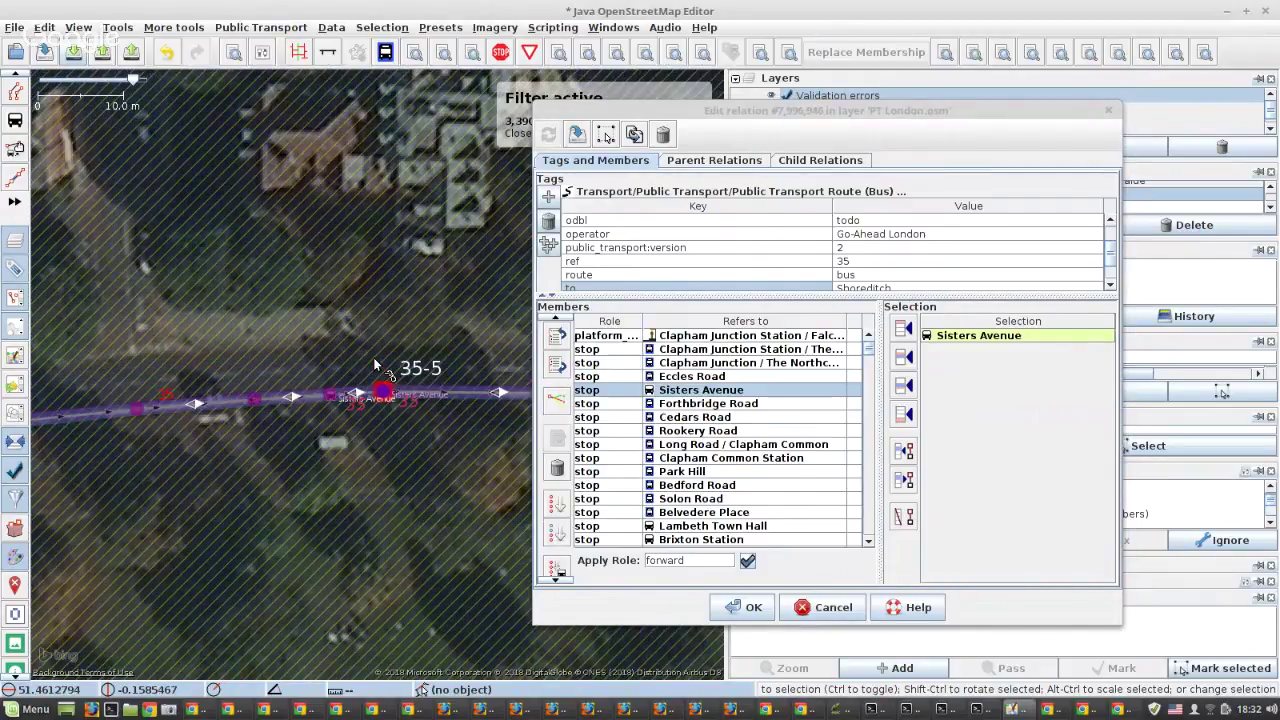
click(73, 52)
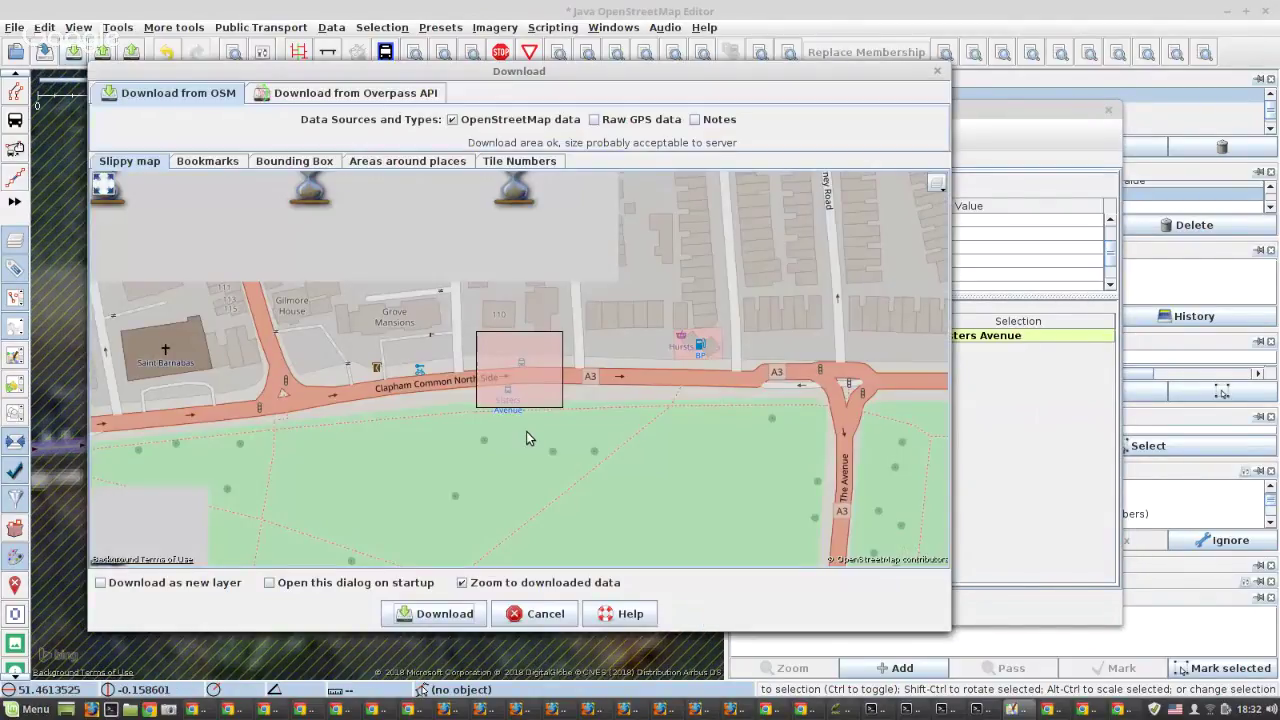
click(431, 611)
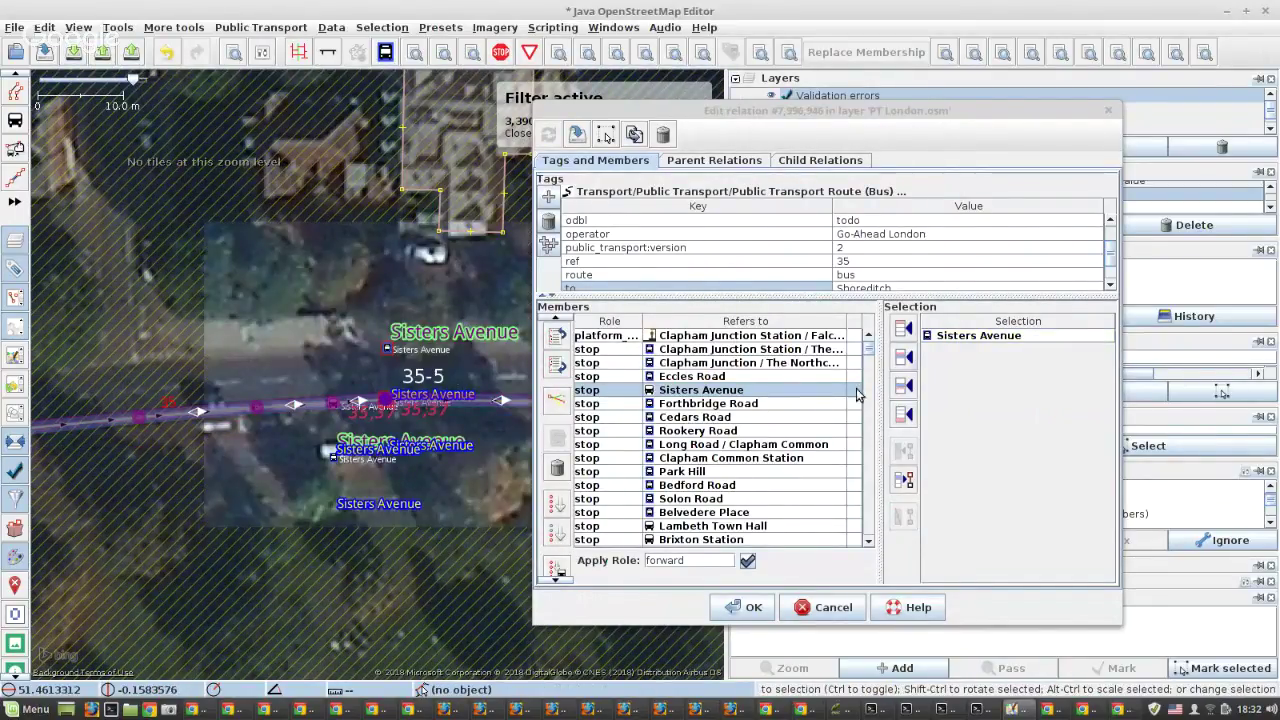
Replace the Sisters Avenue stop position member with the Sisters Avenue bus stop node beside the road.
click(903, 358)
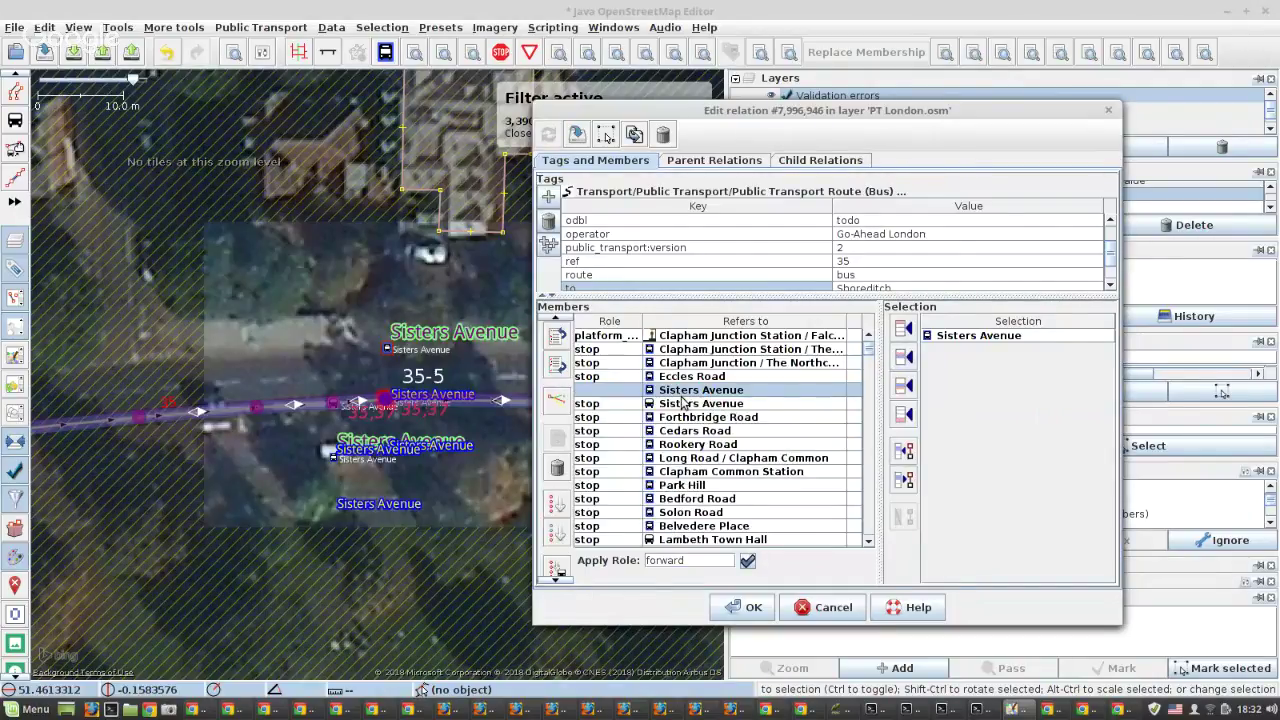
click(681, 403)
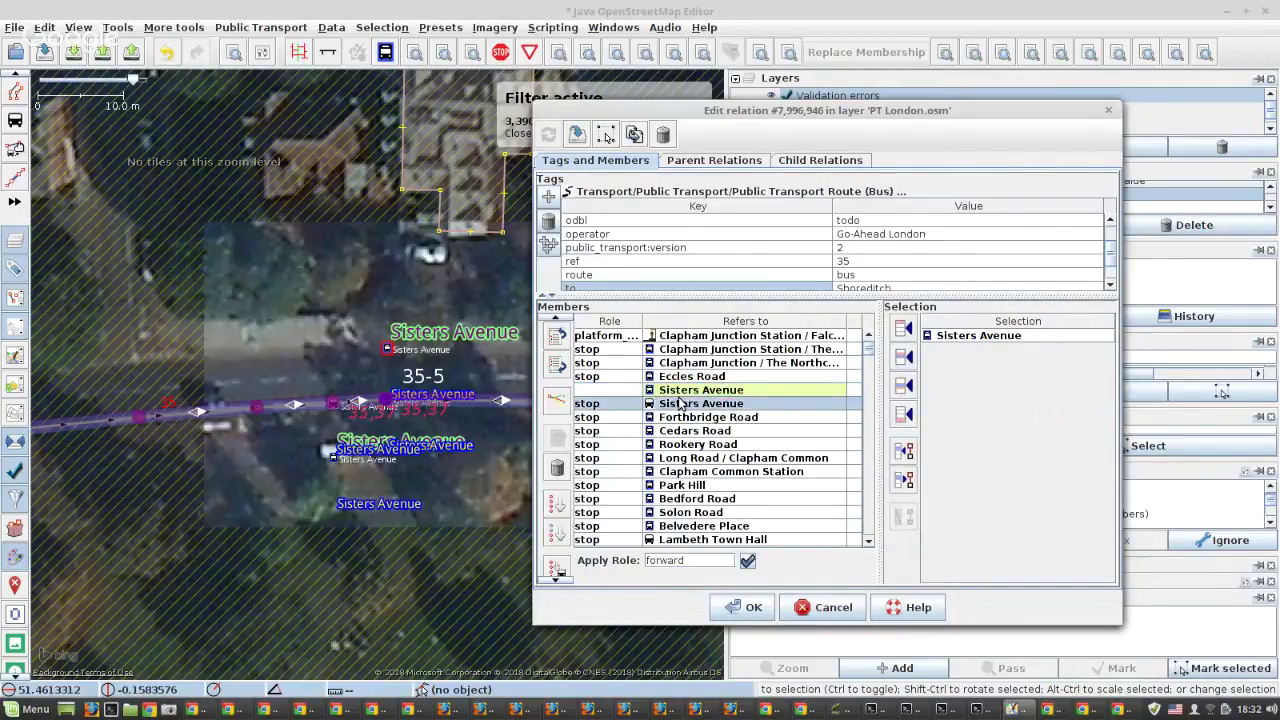
click(557, 467)
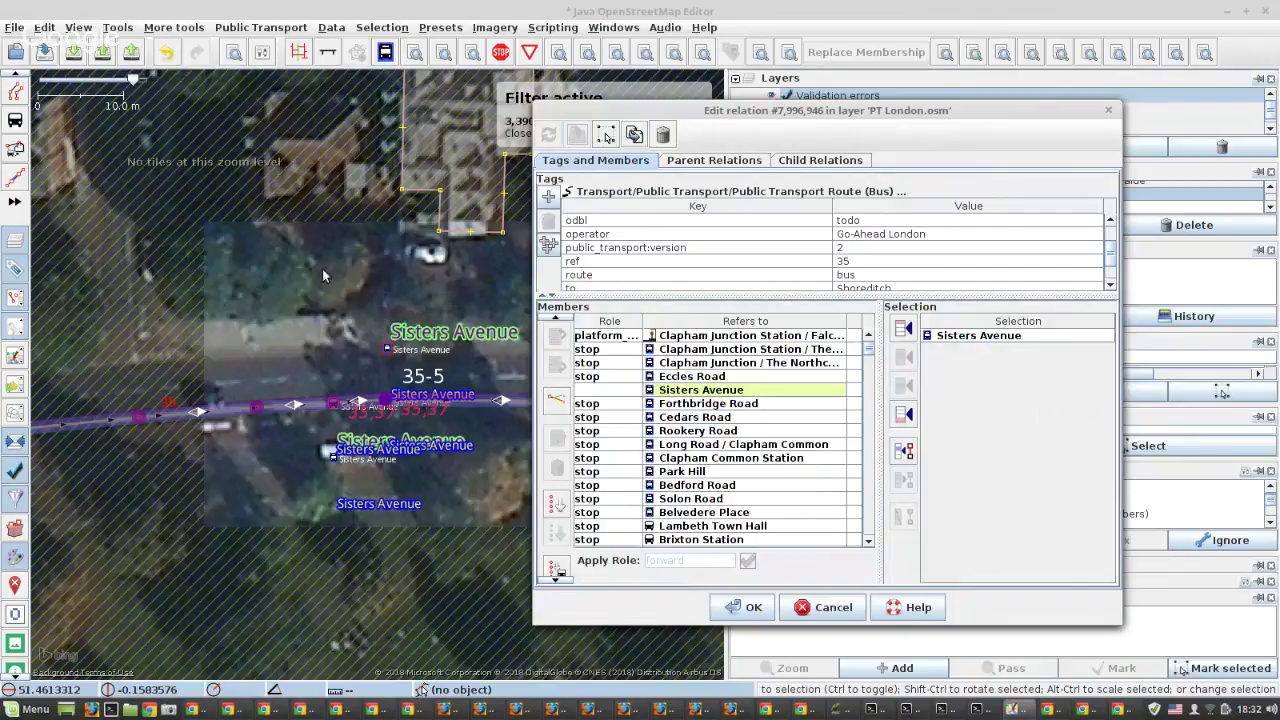
Follow the route to stop 35-15, Lambeth Town Hall, and download the OpenStreetMap data for a small area around it.
click(236, 380)
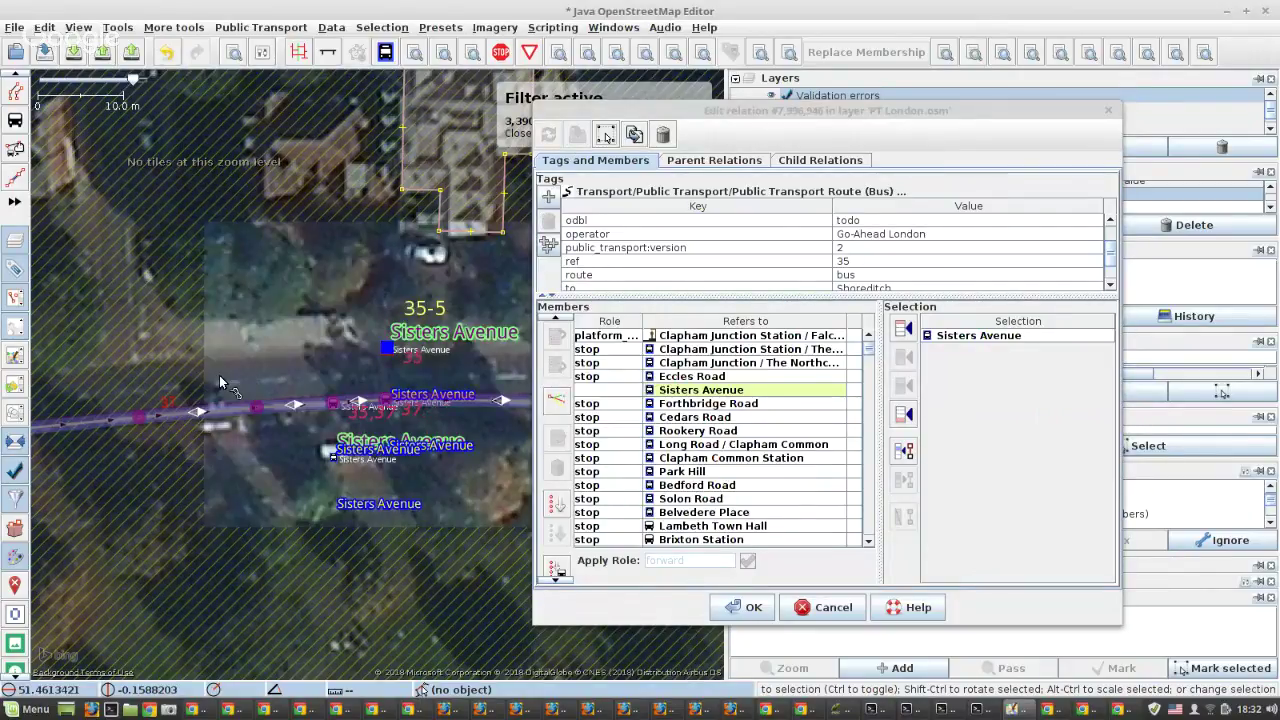
scroll(219, 375, down, 5)
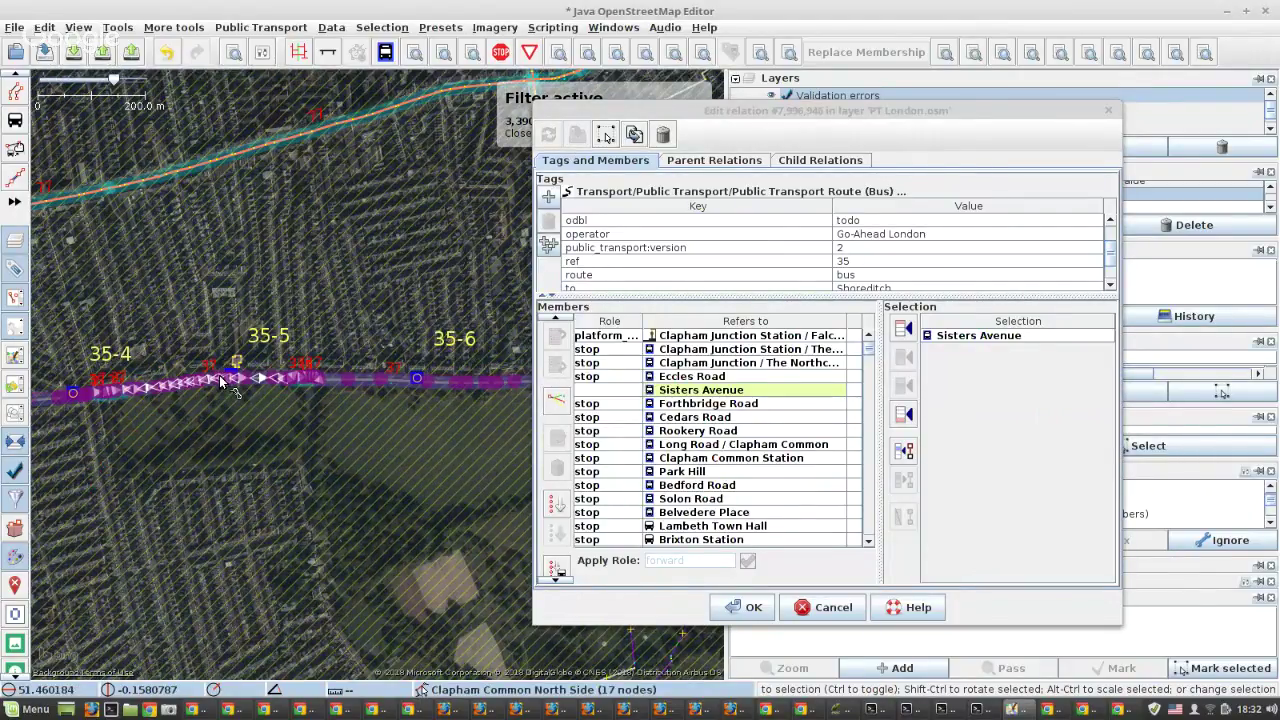
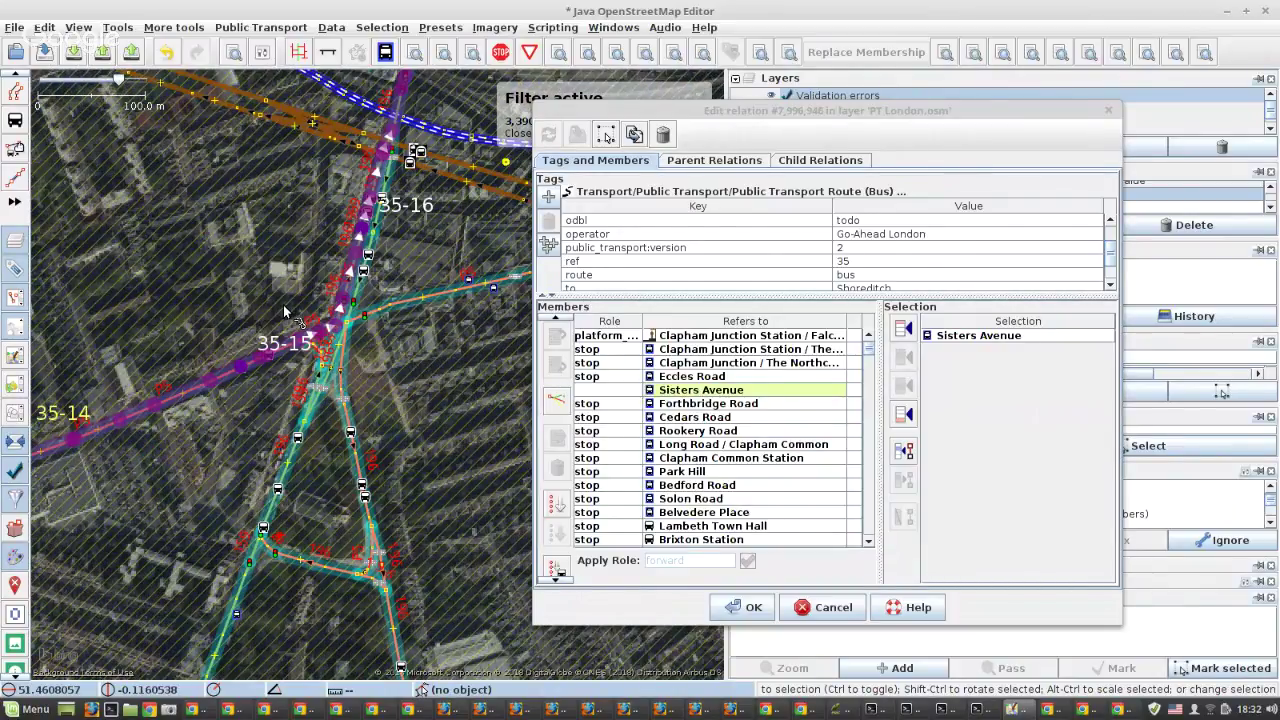
scroll(284, 311, up, 5)
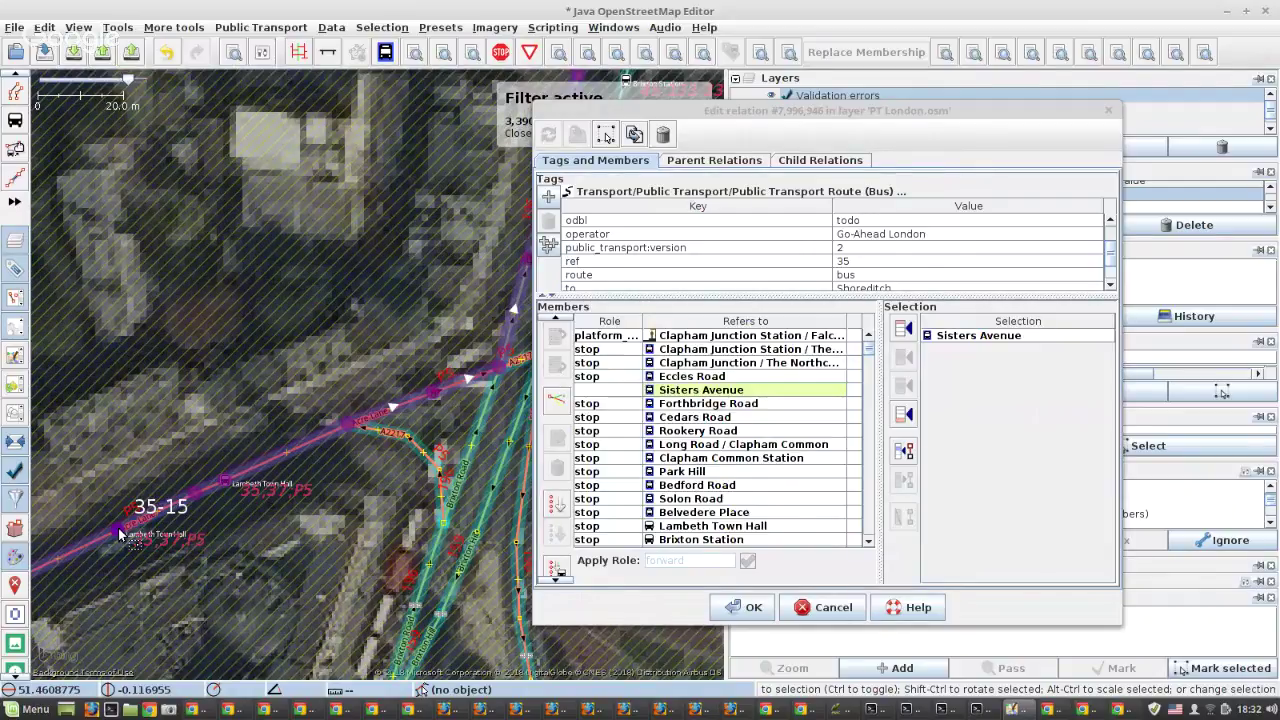
scroll(239, 380, down, 5)
click(73, 52)
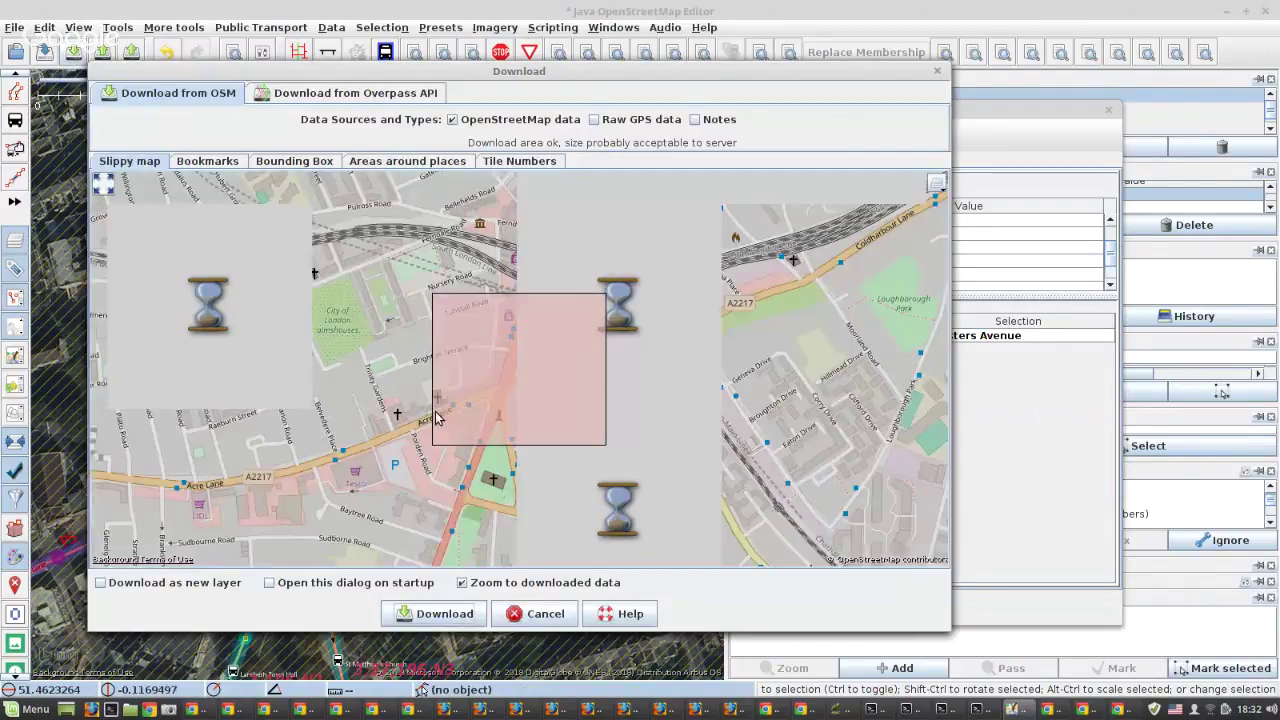
scroll(452, 395, up, 1)
drag(437, 362, 497, 413)
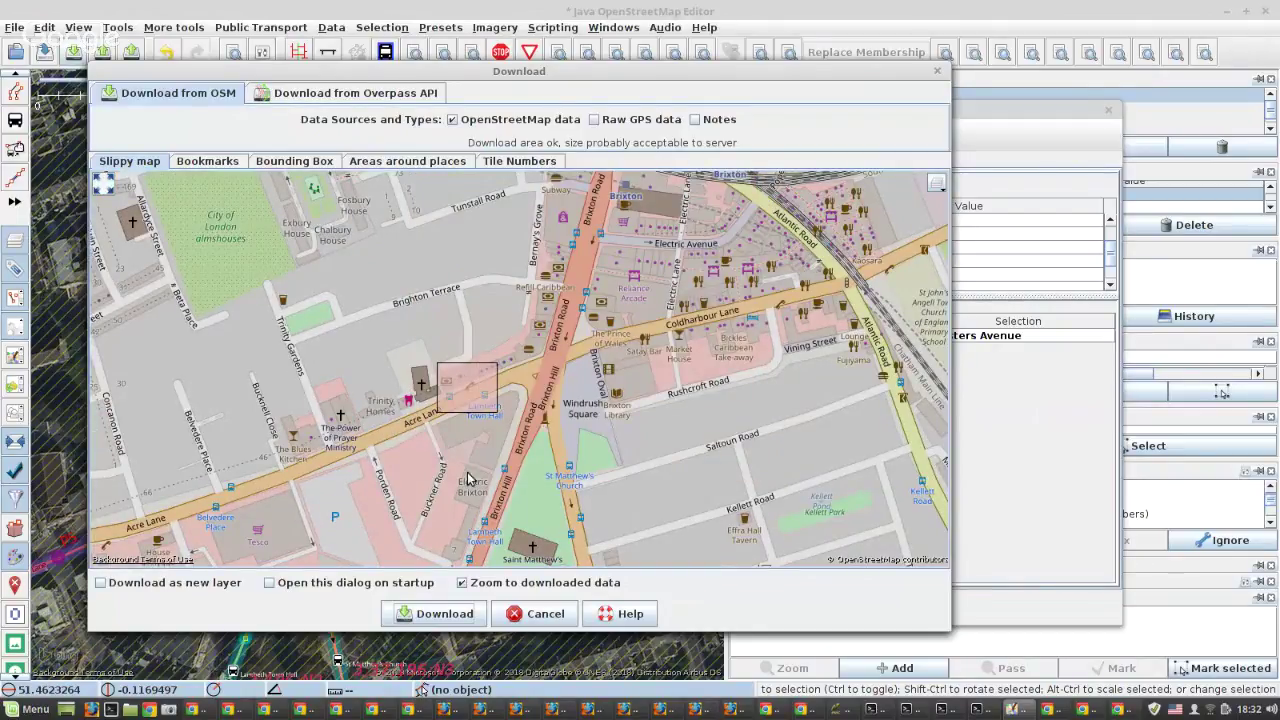
click(466, 613)
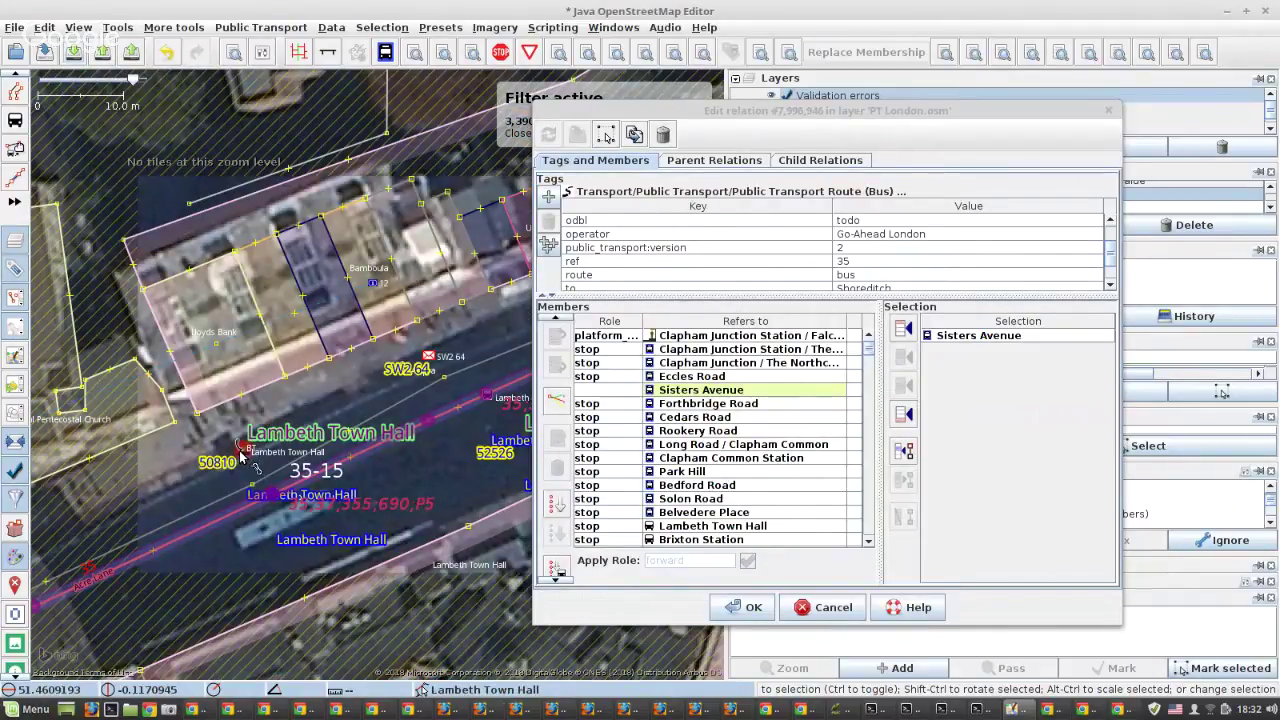
Add the Lambeth Town Hall platform node 50810 at the start of the member list and remove the Lambeth Town Hall stop position member.
scroll(241, 453, up, 1)
scroll(241, 453, up, 2)
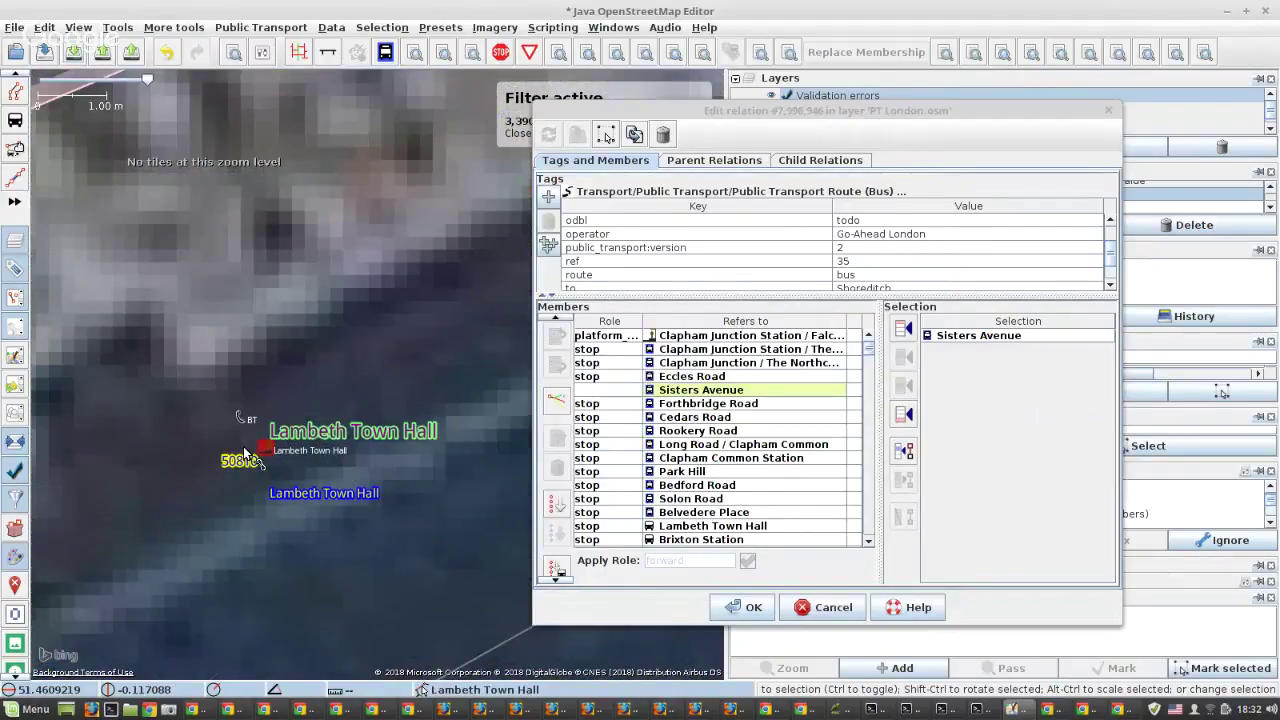
click(264, 447)
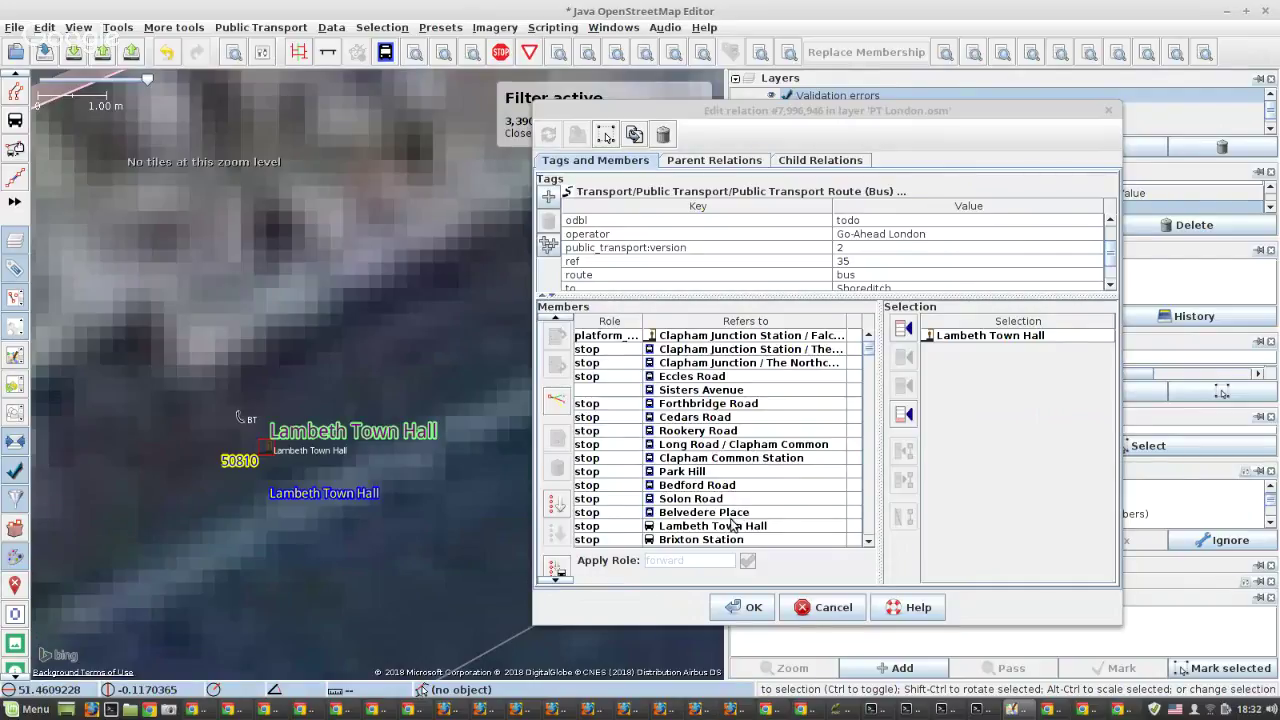
click(907, 332)
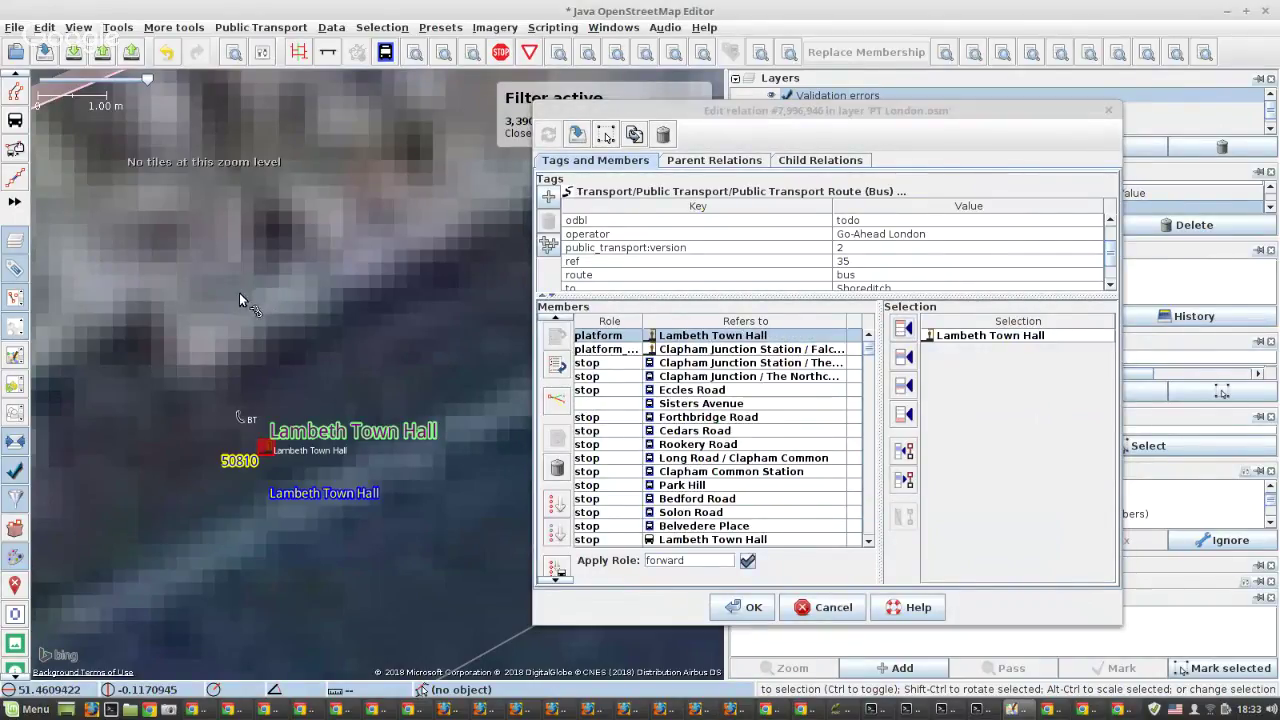
scroll(239, 293, down, 2)
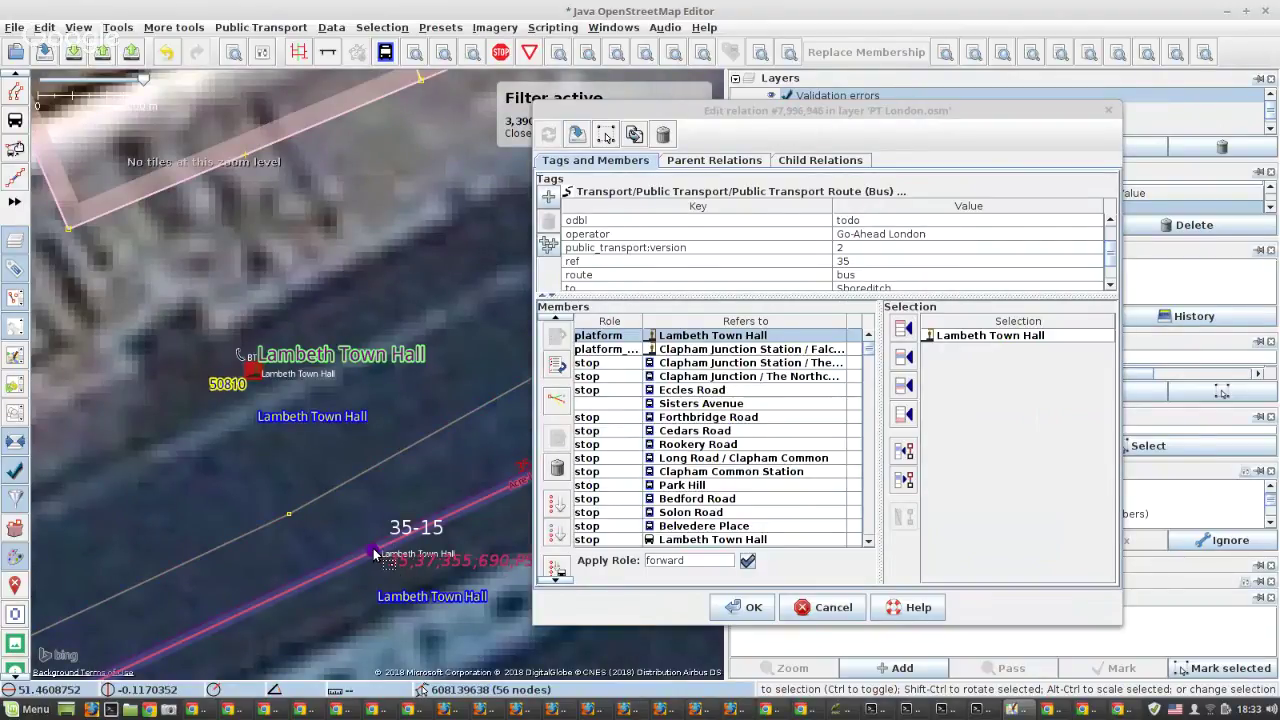
click(373, 552)
scroll(704, 480, down, 1)
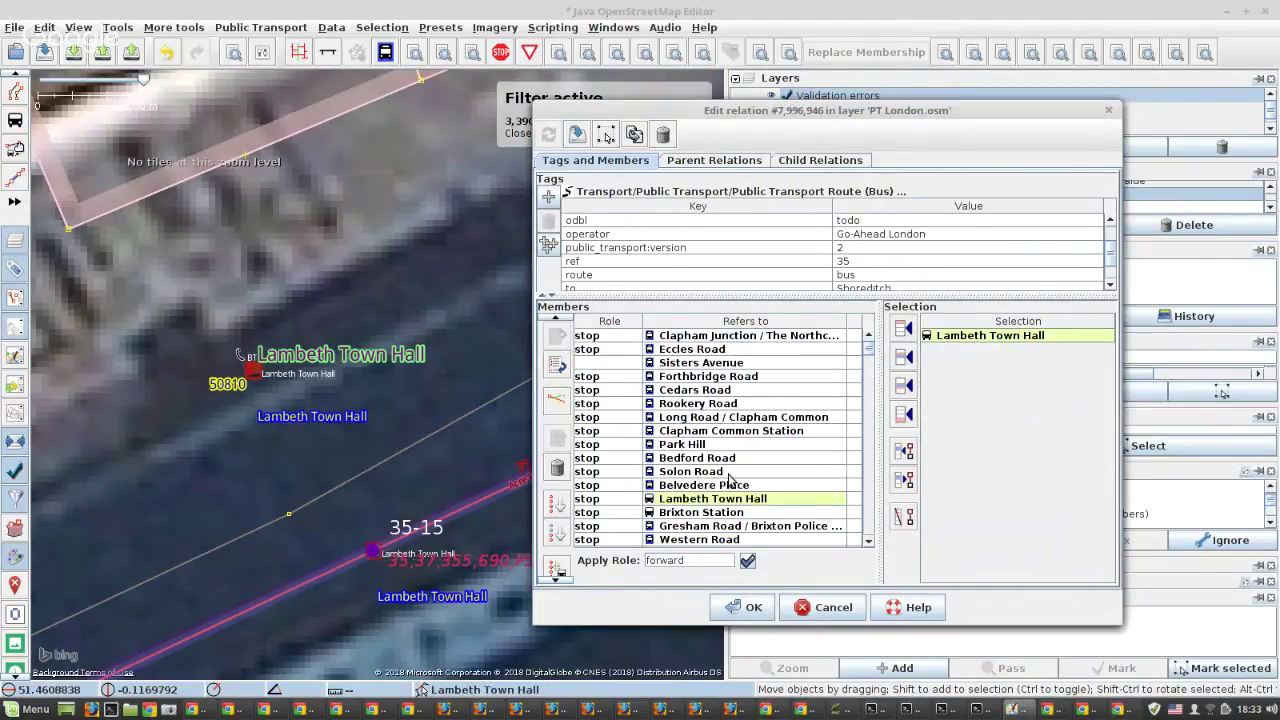
click(904, 516)
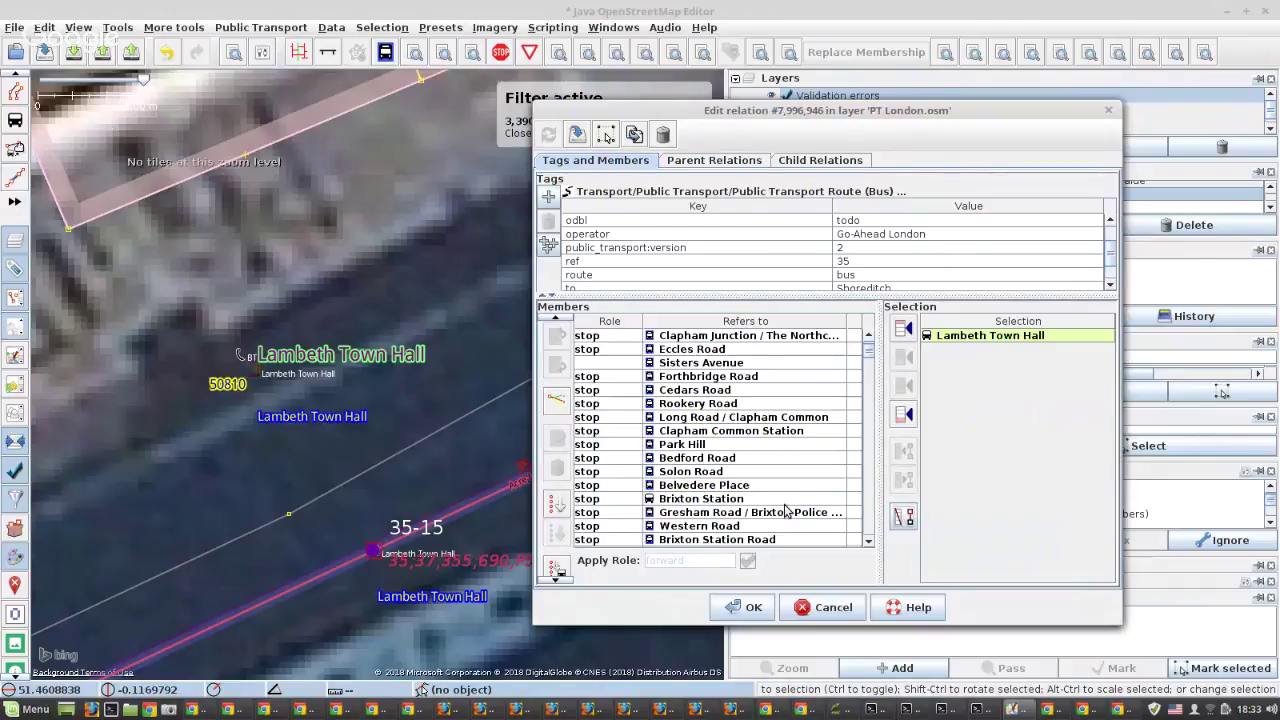
Zoom the map to the Brixton Station stop member and download the OpenStreetMap data for a small area around it.
click(737, 502)
right_click(735, 503)
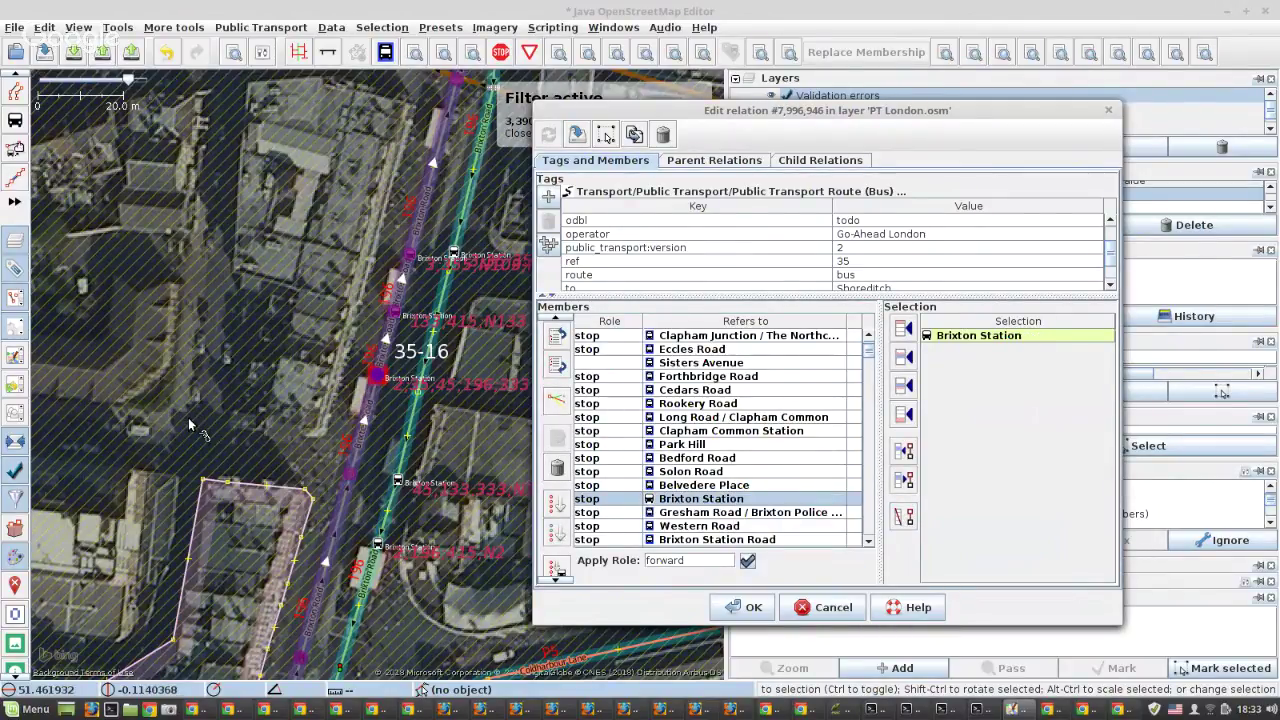
key(ctrl+shift+Down)
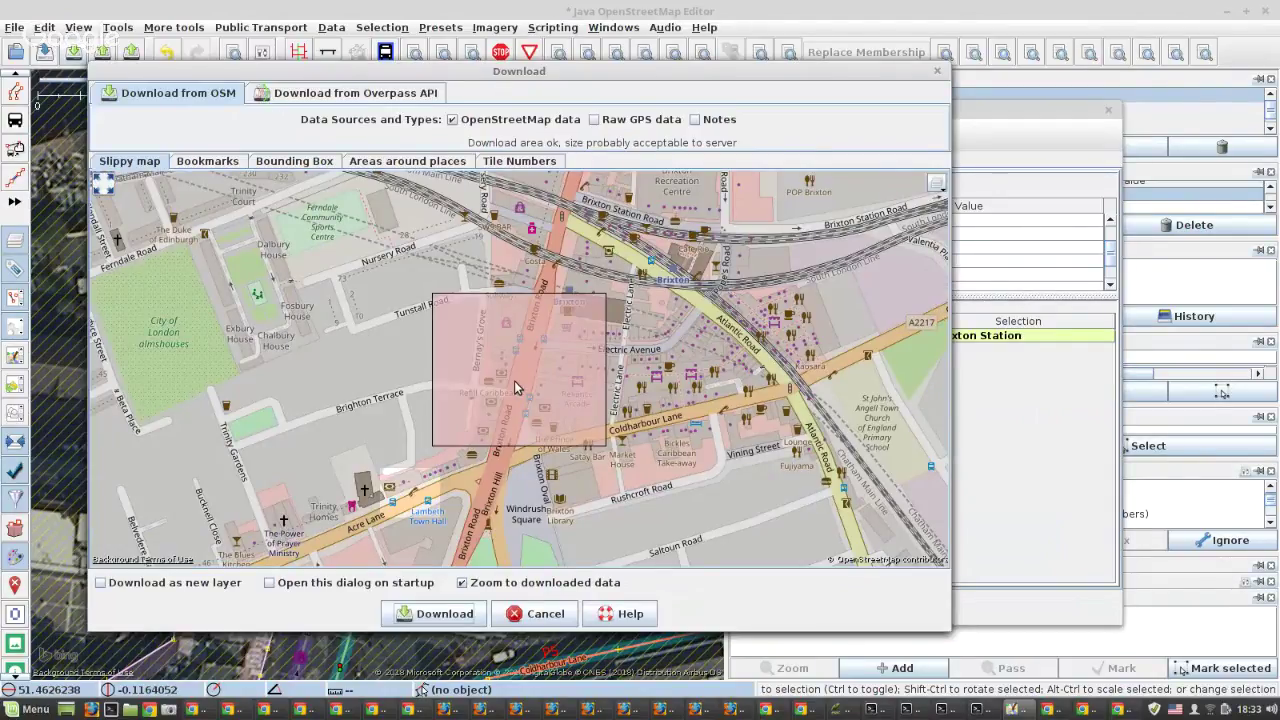
scroll(514, 380, up, 1)
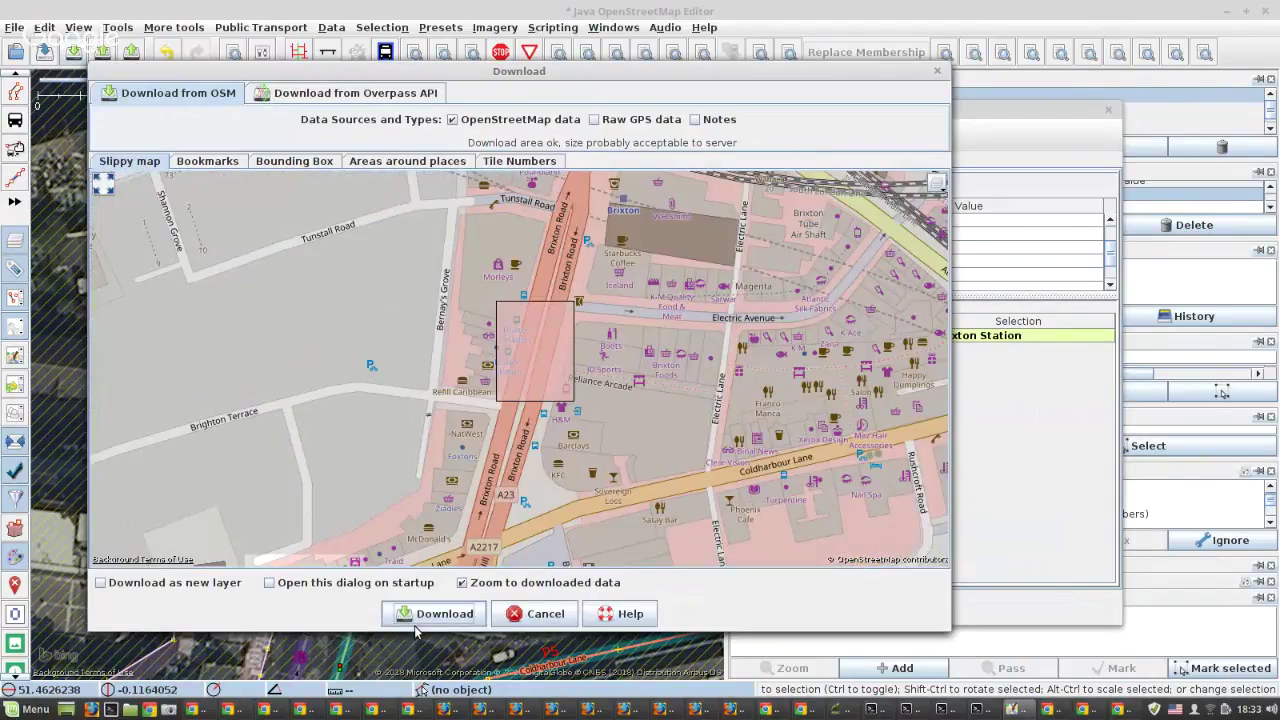
click(416, 620)
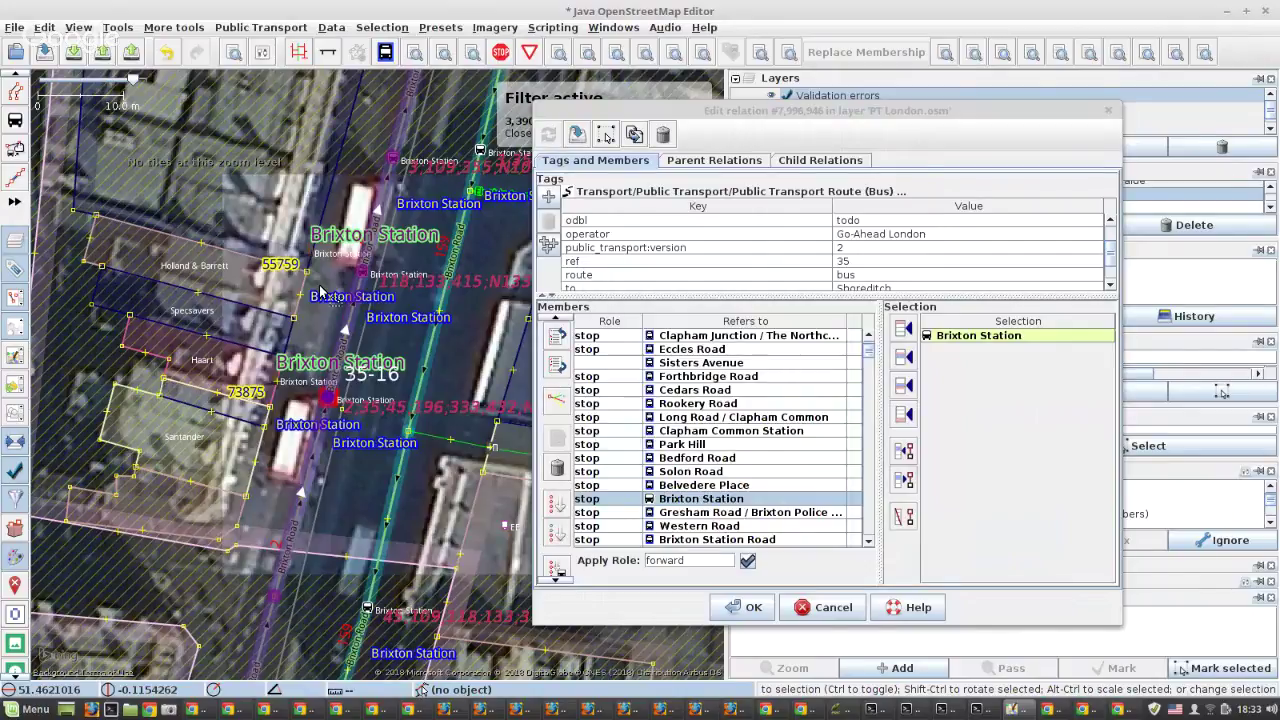
Replace the Brixton Station stop position member with the Brixton Station platform node 73875.
scroll(305, 258, up, 1)
click(232, 513)
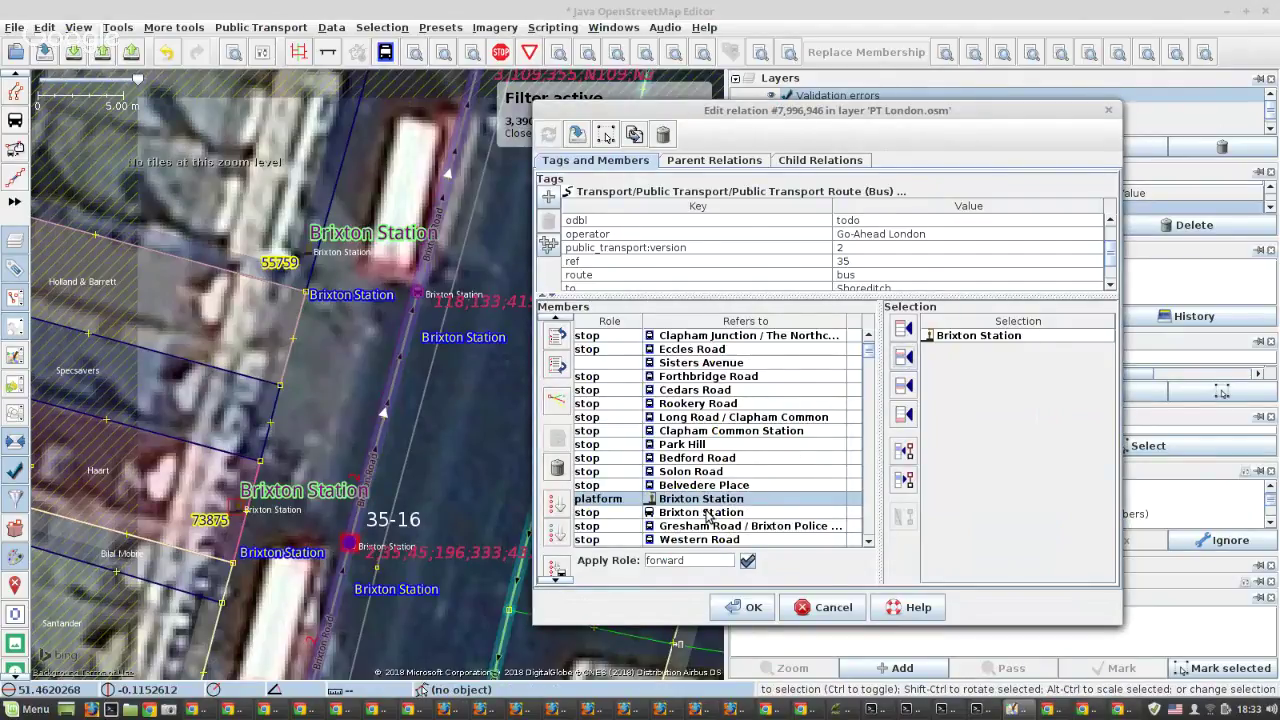
click(705, 515)
click(557, 467)
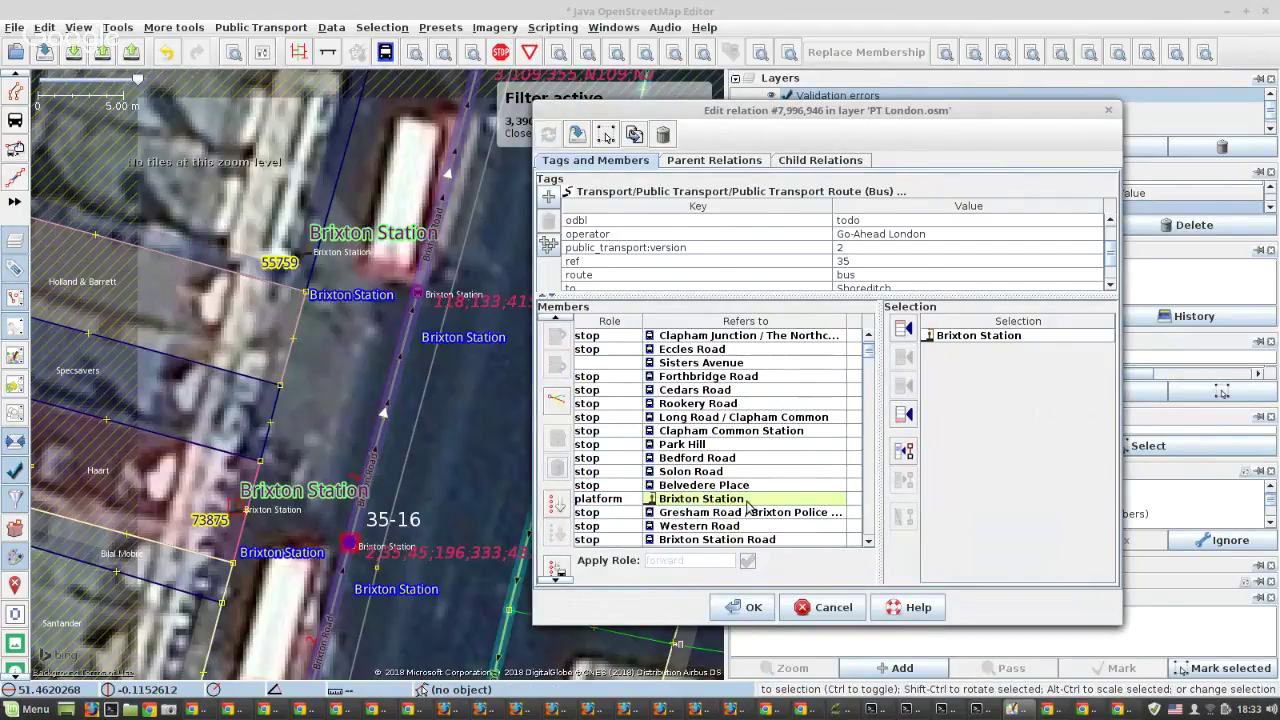
Zoom the map to the Elephant & Castle Station stop member and download the OpenStreetMap data for a small area around it.
scroll(750, 508, down, 1)
scroll(750, 508, down, 15)
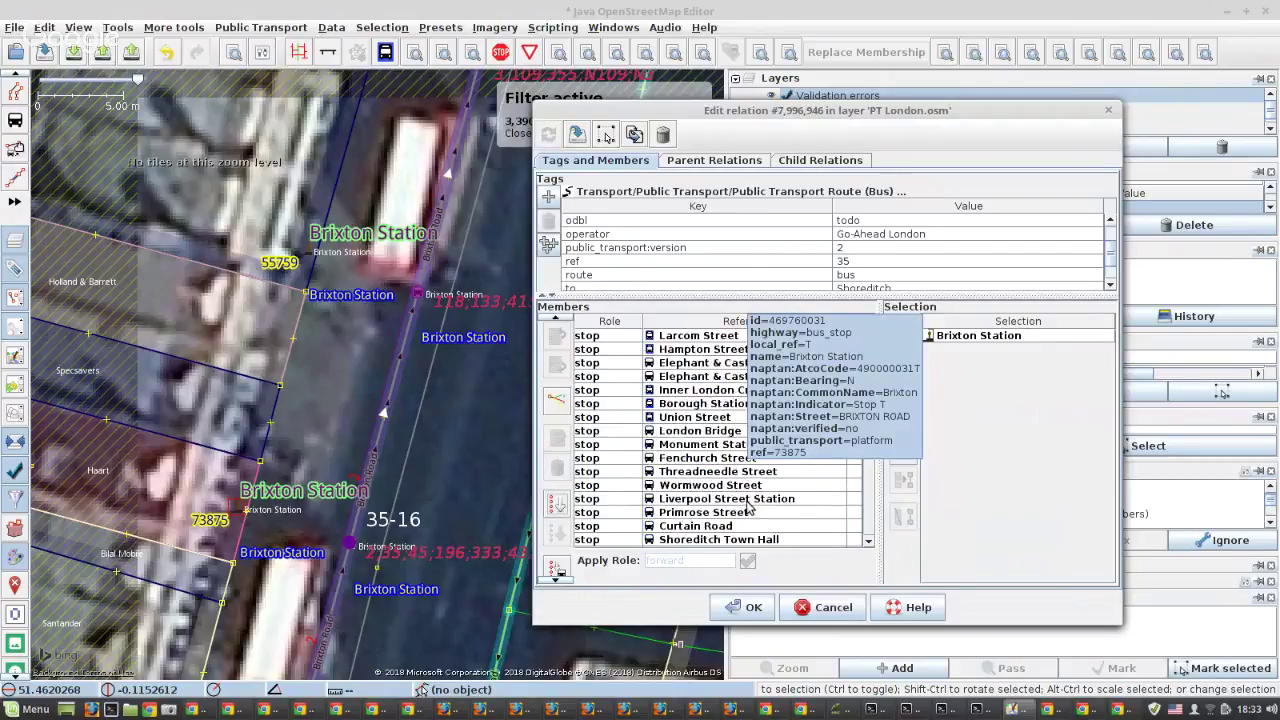
click(680, 391)
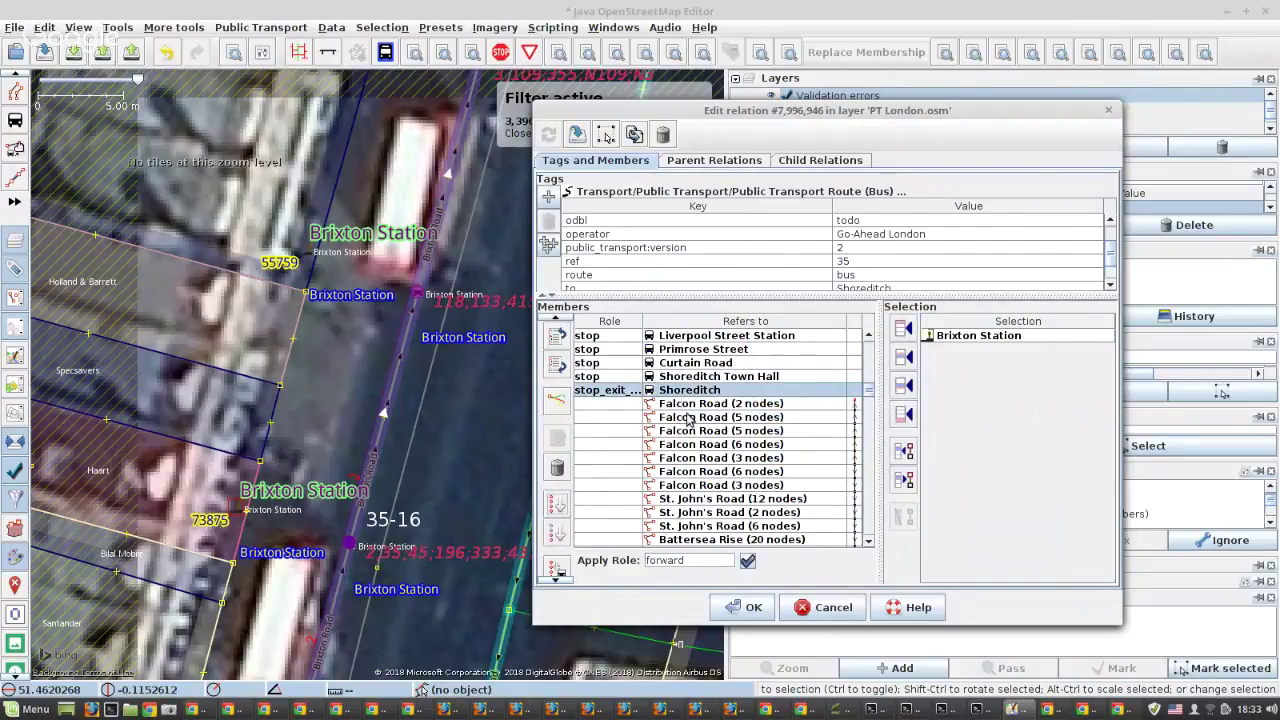
scroll(693, 435, up, 3)
scroll(693, 435, up, 2)
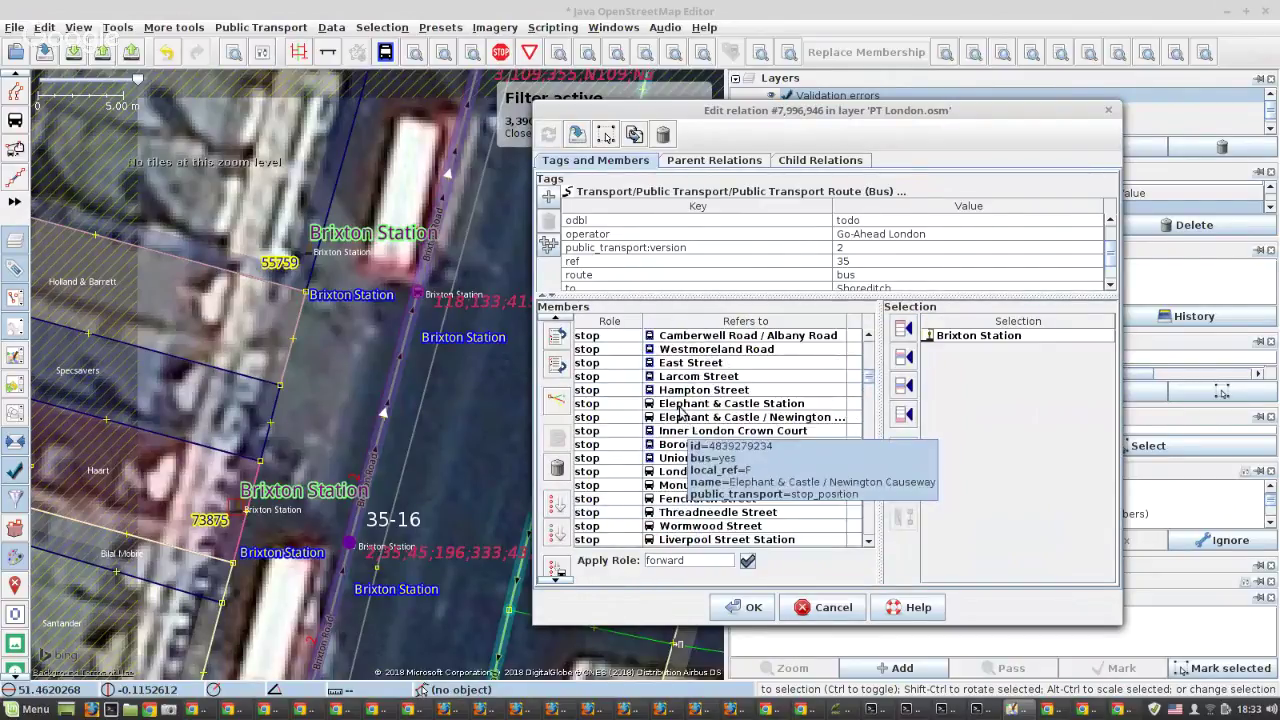
click(681, 404)
right_click(683, 412)
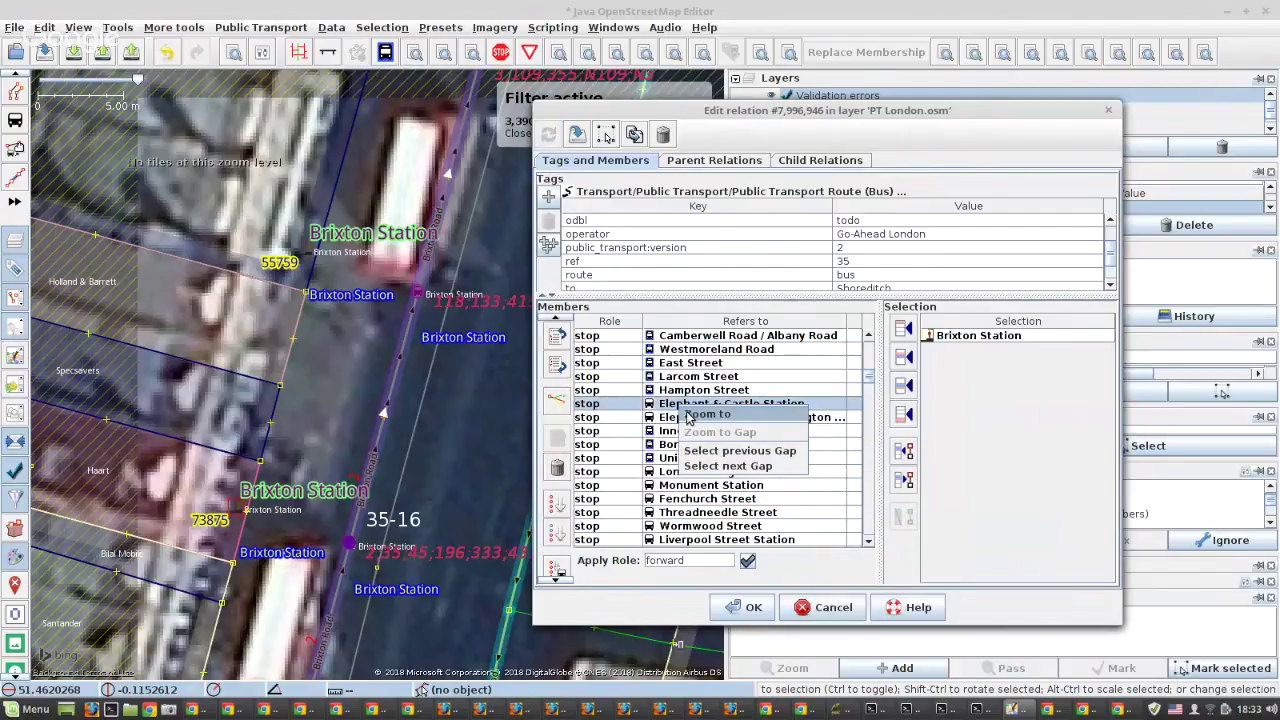
click(688, 416)
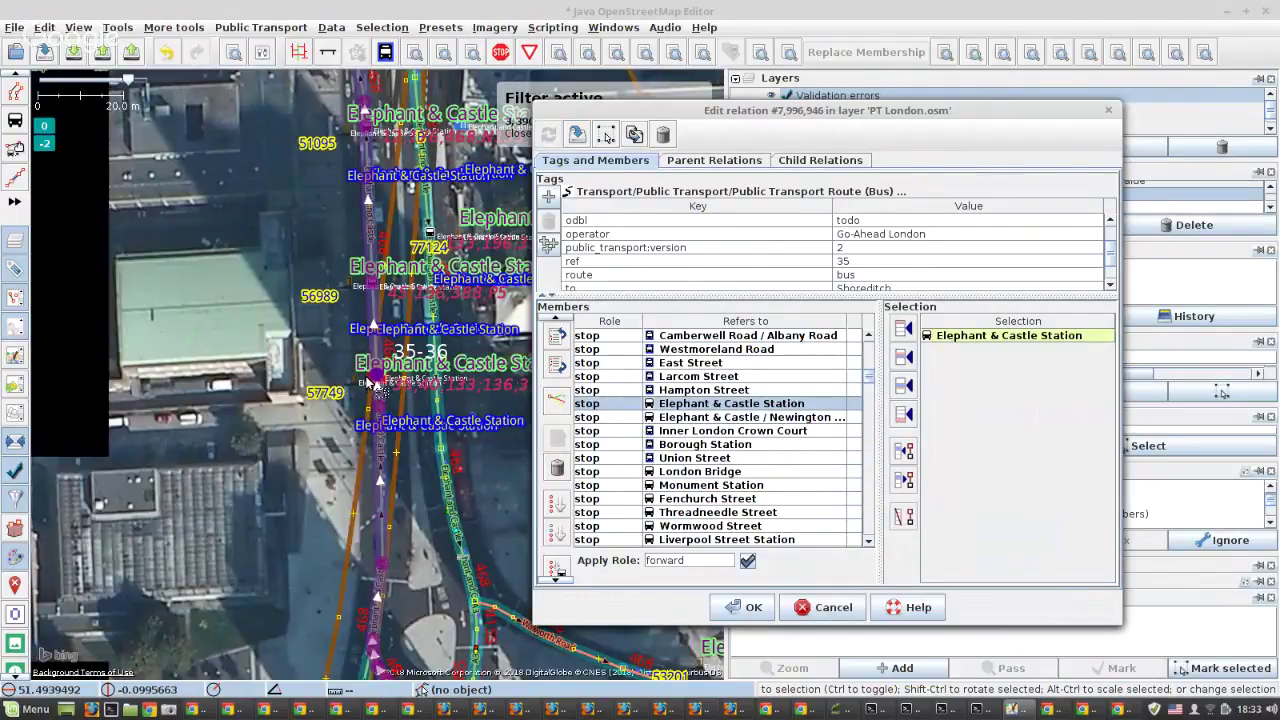
click(88, 53)
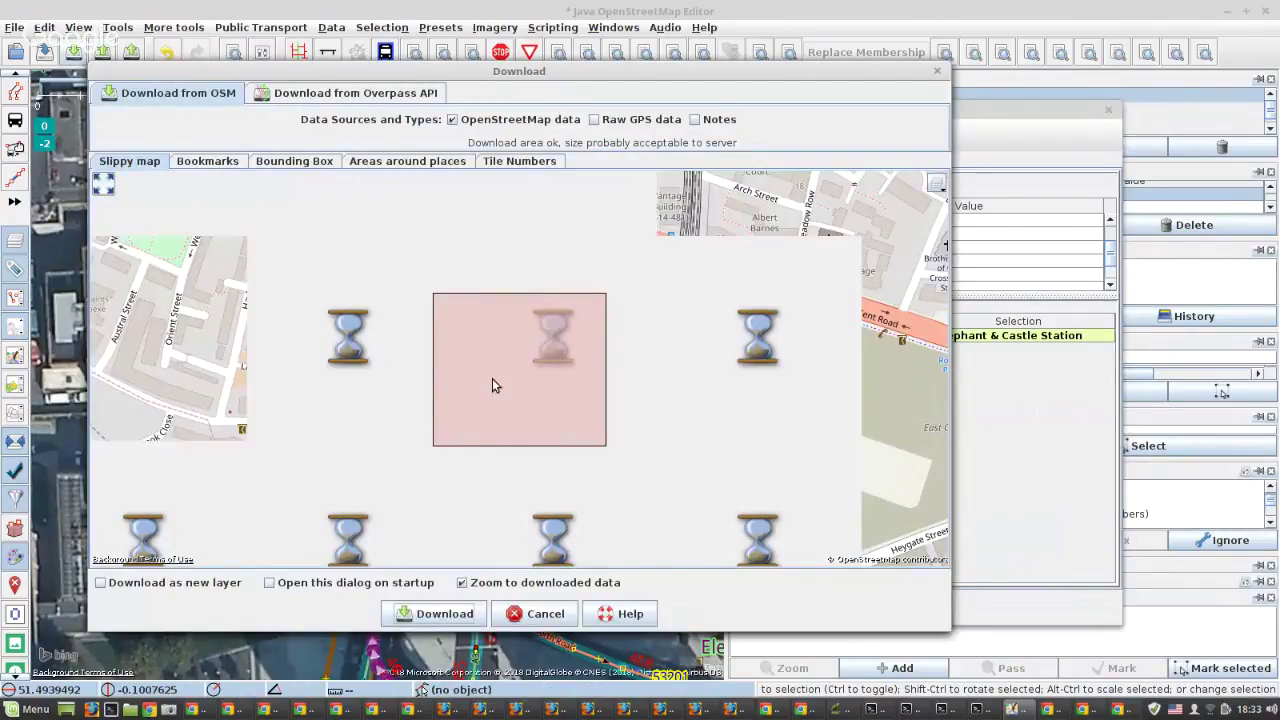
scroll(492, 378, up, 2)
drag(482, 240, 561, 410)
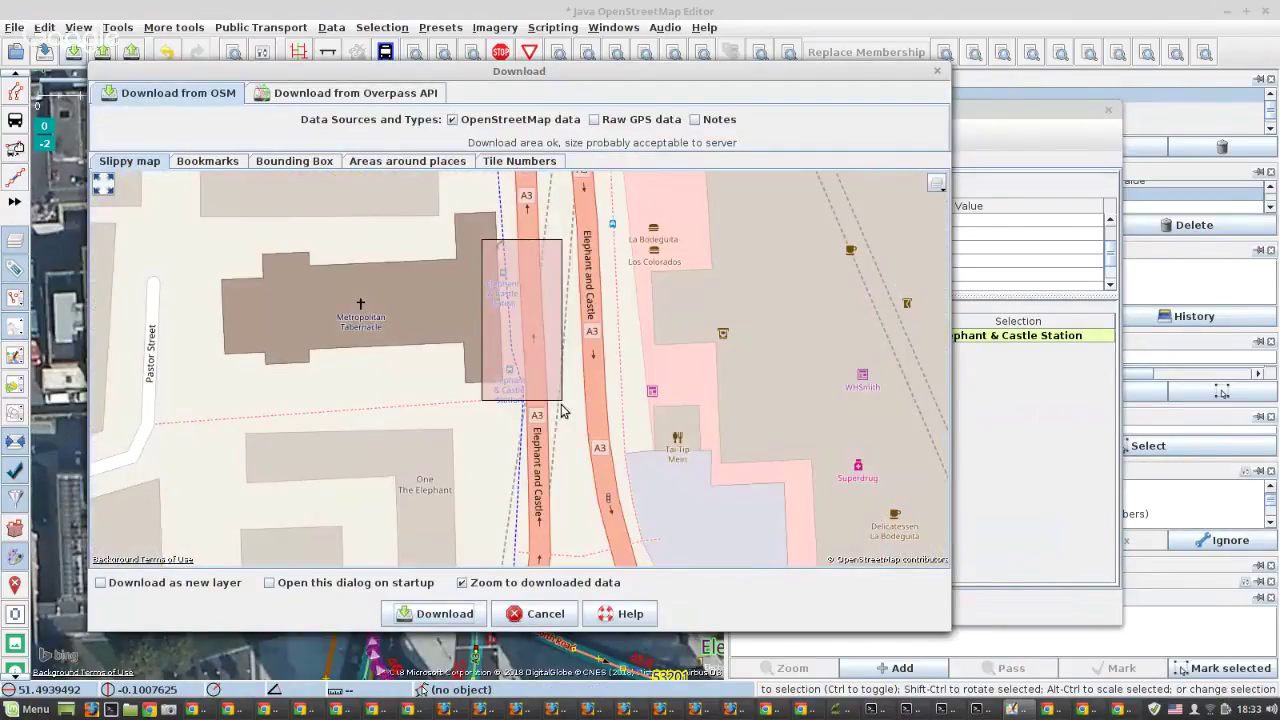
click(440, 615)
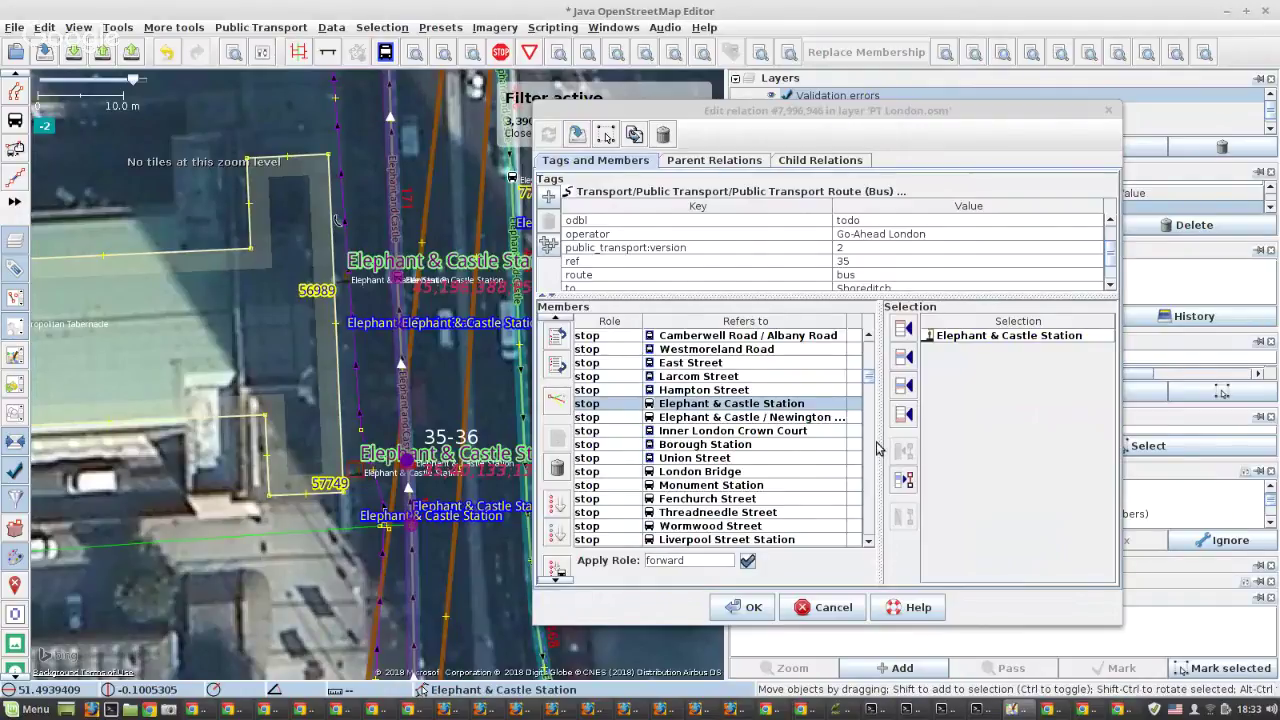
Replace the Elephant & Castle Station and Elephant & Castle / Newington Causeway stop position members with their matching platform nodes.
click(902, 360)
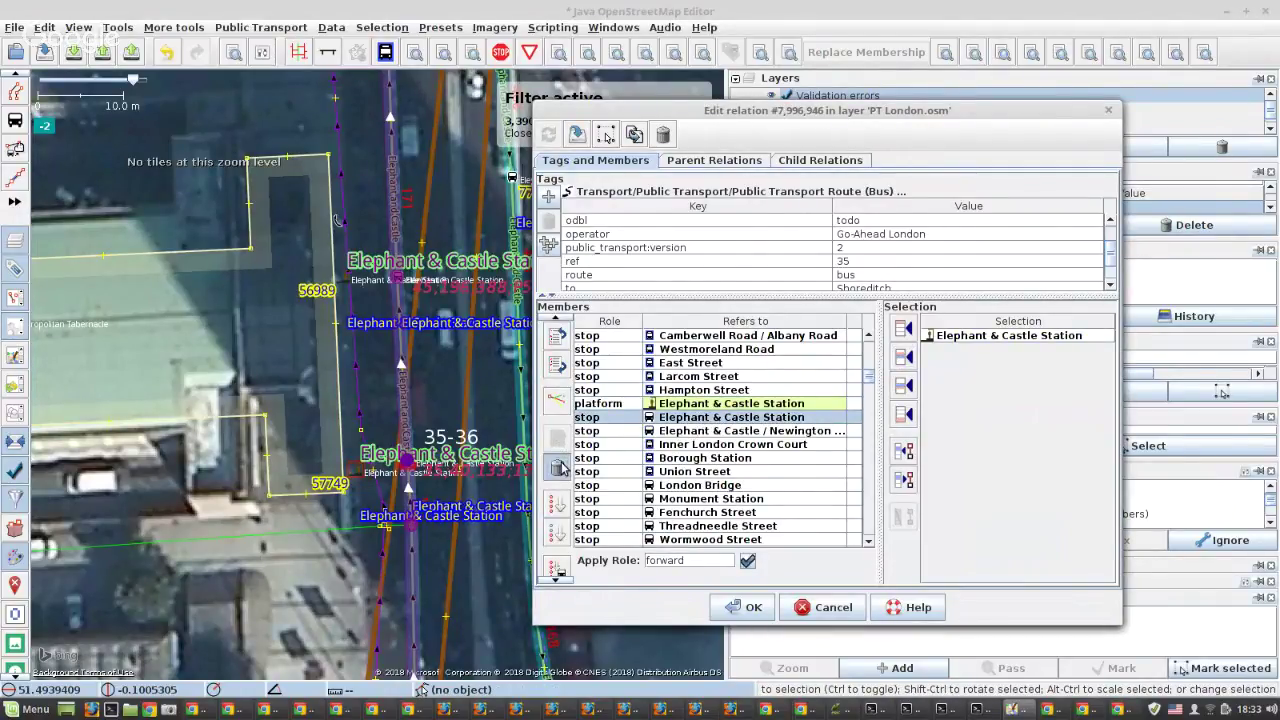
click(557, 467)
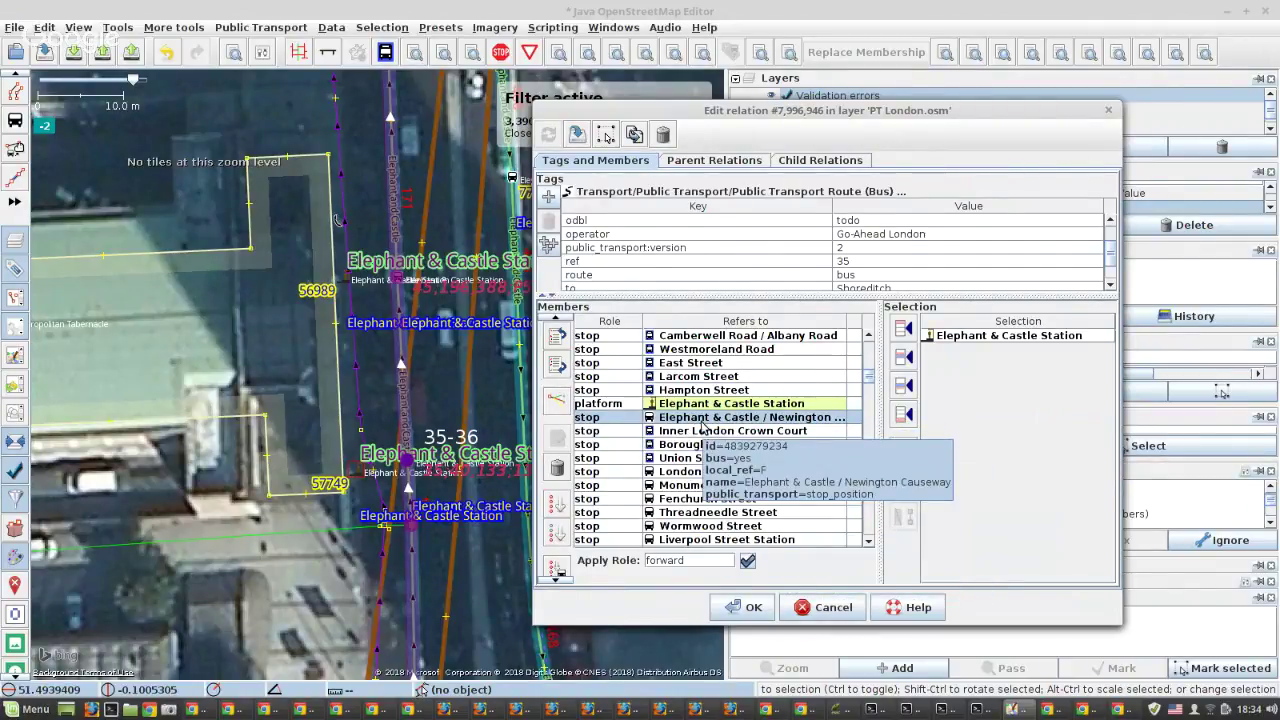
right_click(706, 421)
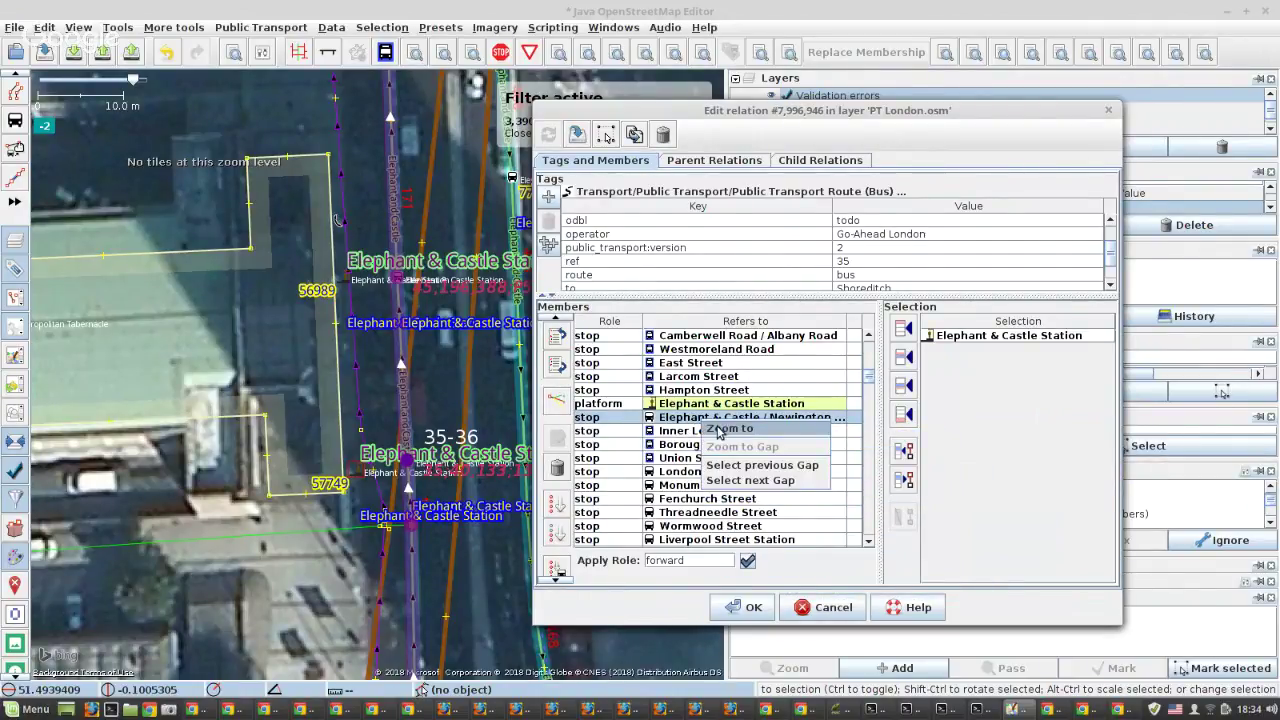
click(728, 429)
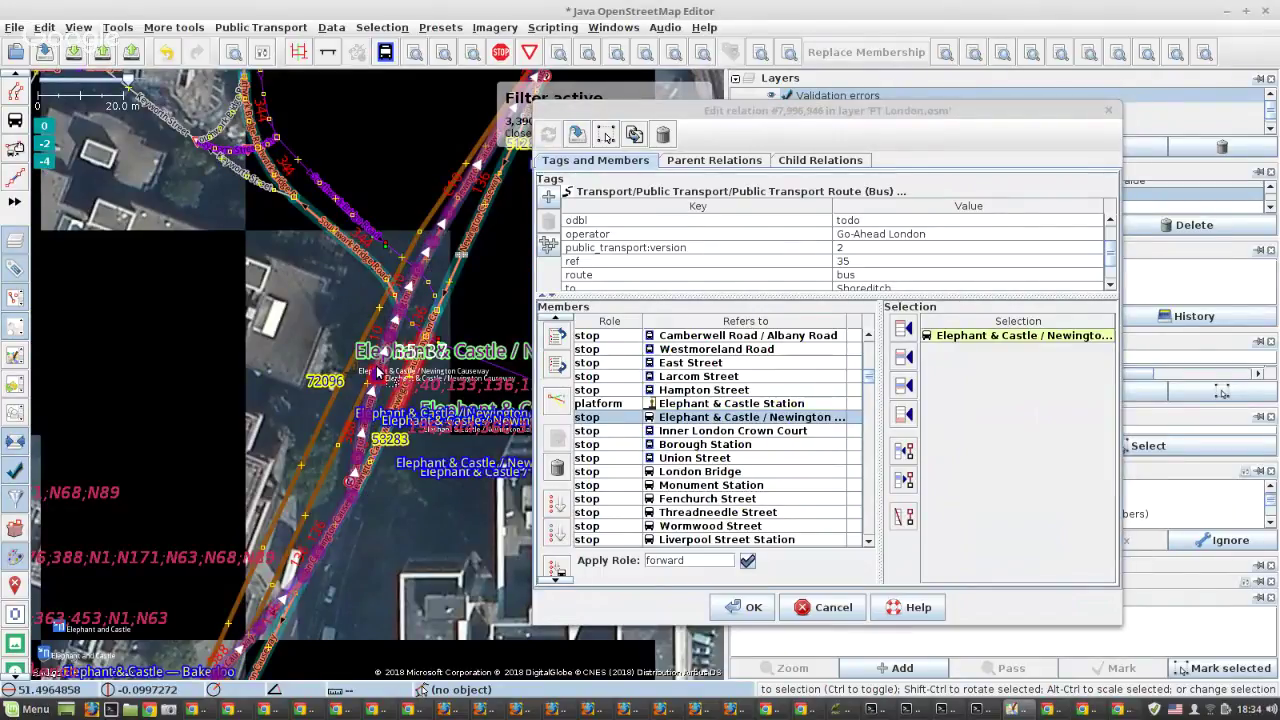
scroll(378, 372, up, 4)
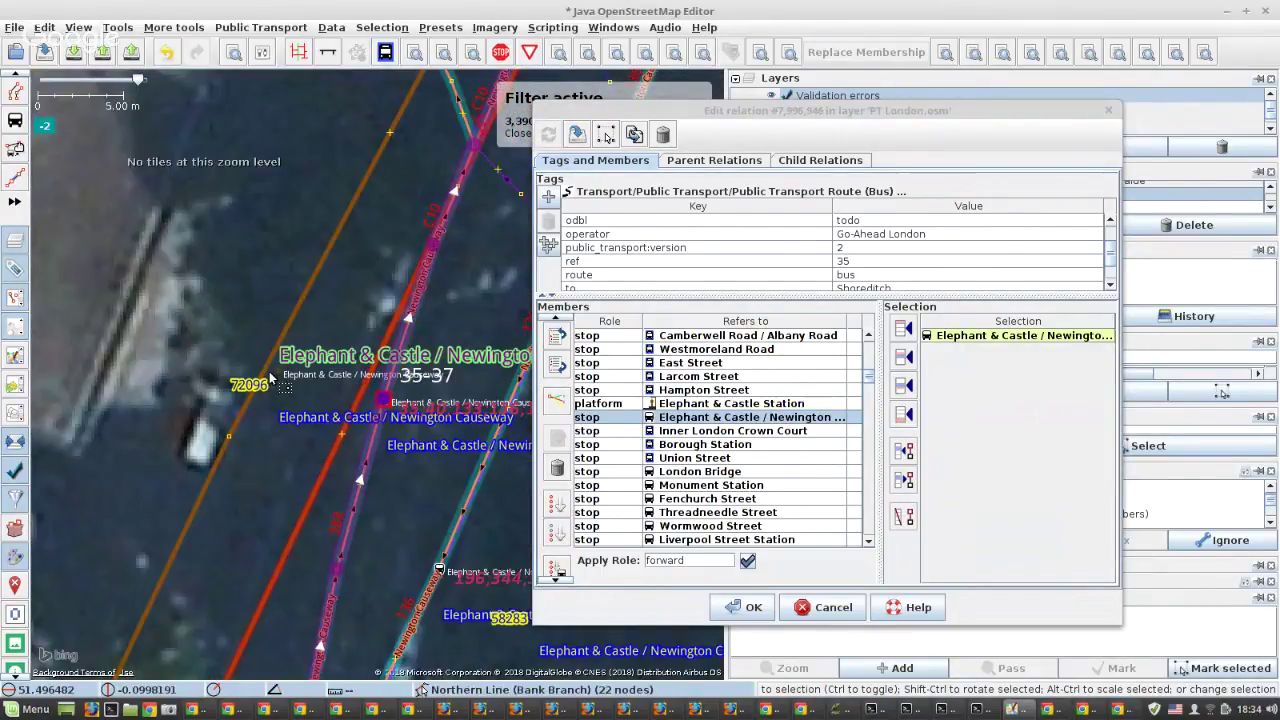
click(280, 379)
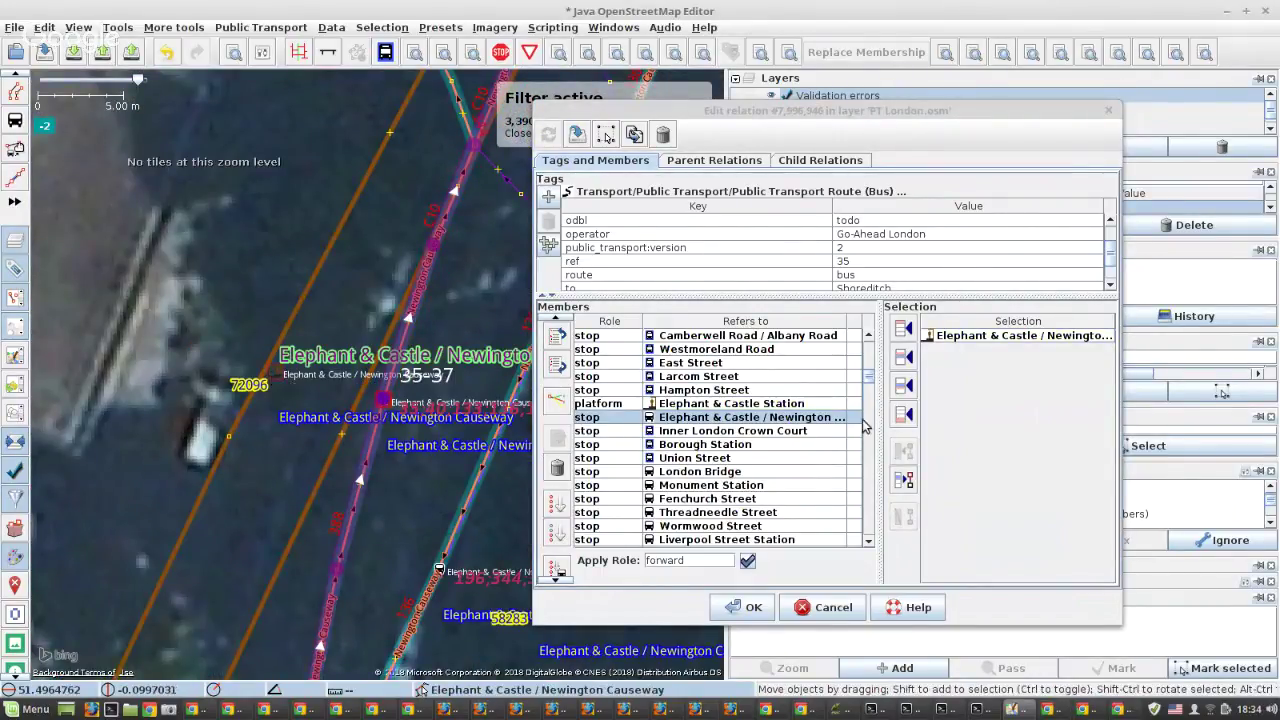
click(901, 358)
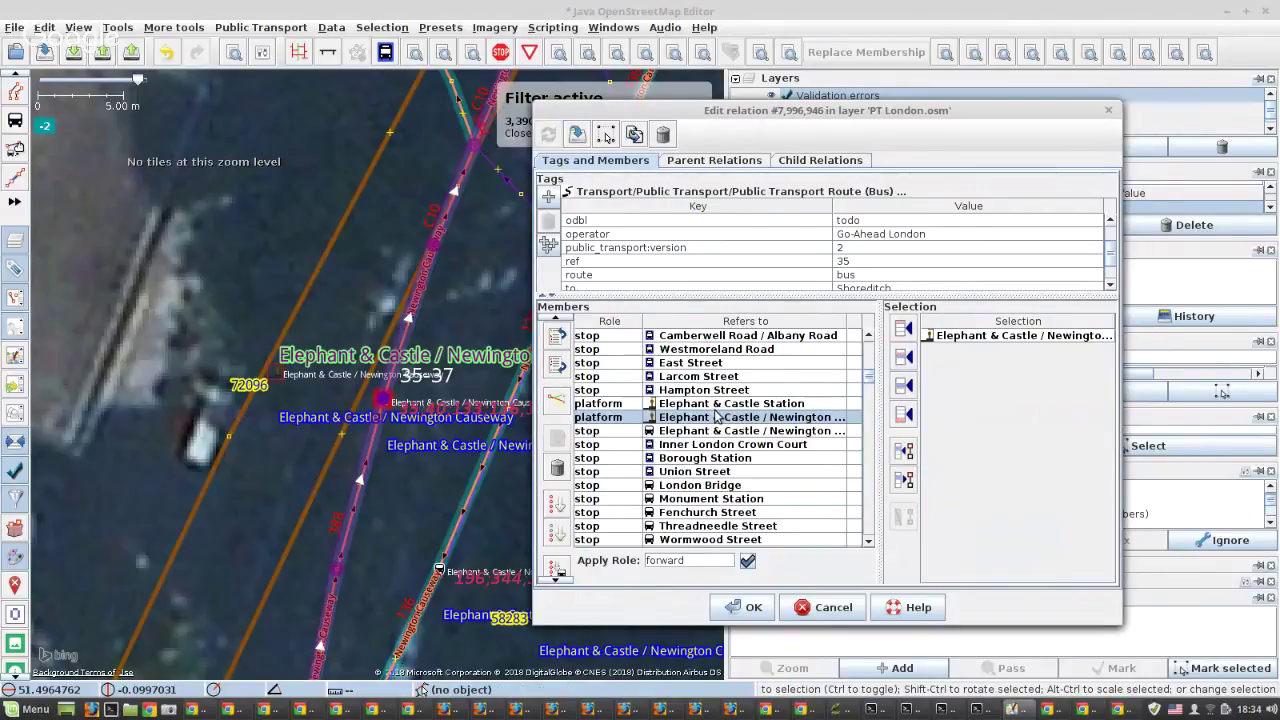
click(557, 468)
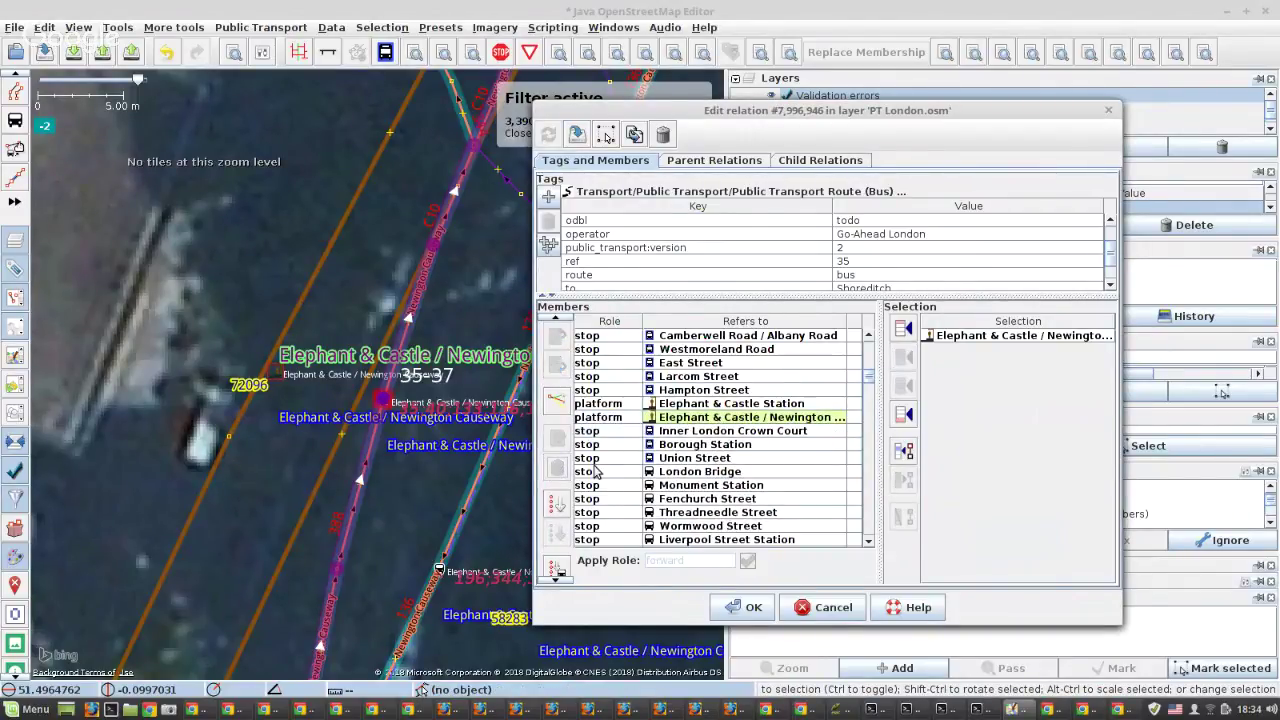
Replace the London Bridge stop position member with the London Bridge platform node 77771.
click(698, 484)
click(693, 474)
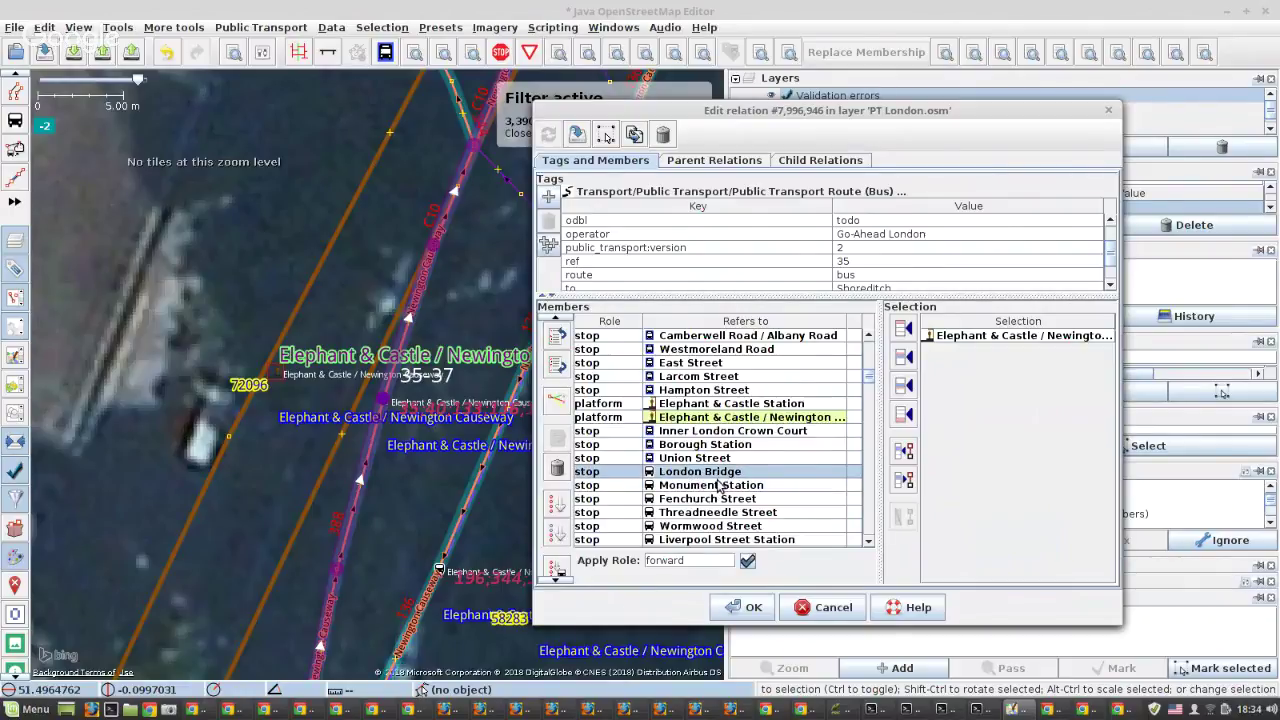
right_click(693, 478)
click(720, 483)
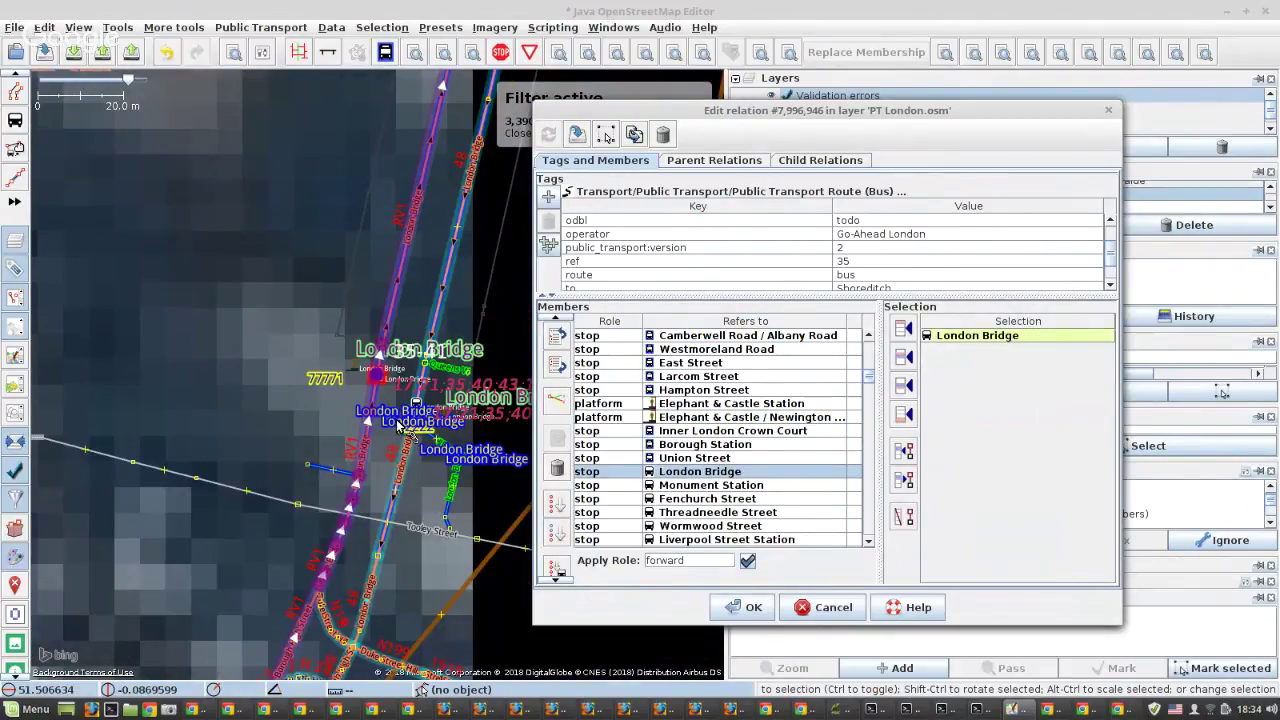
click(408, 438)
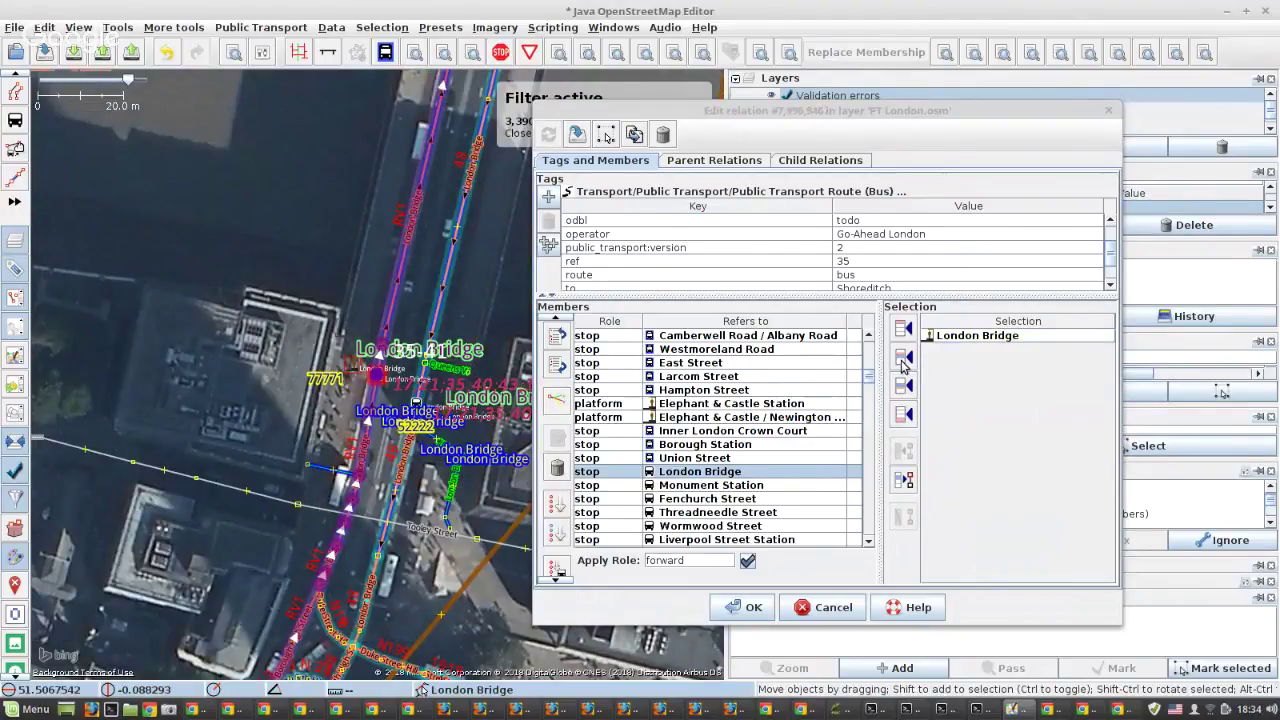
click(903, 362)
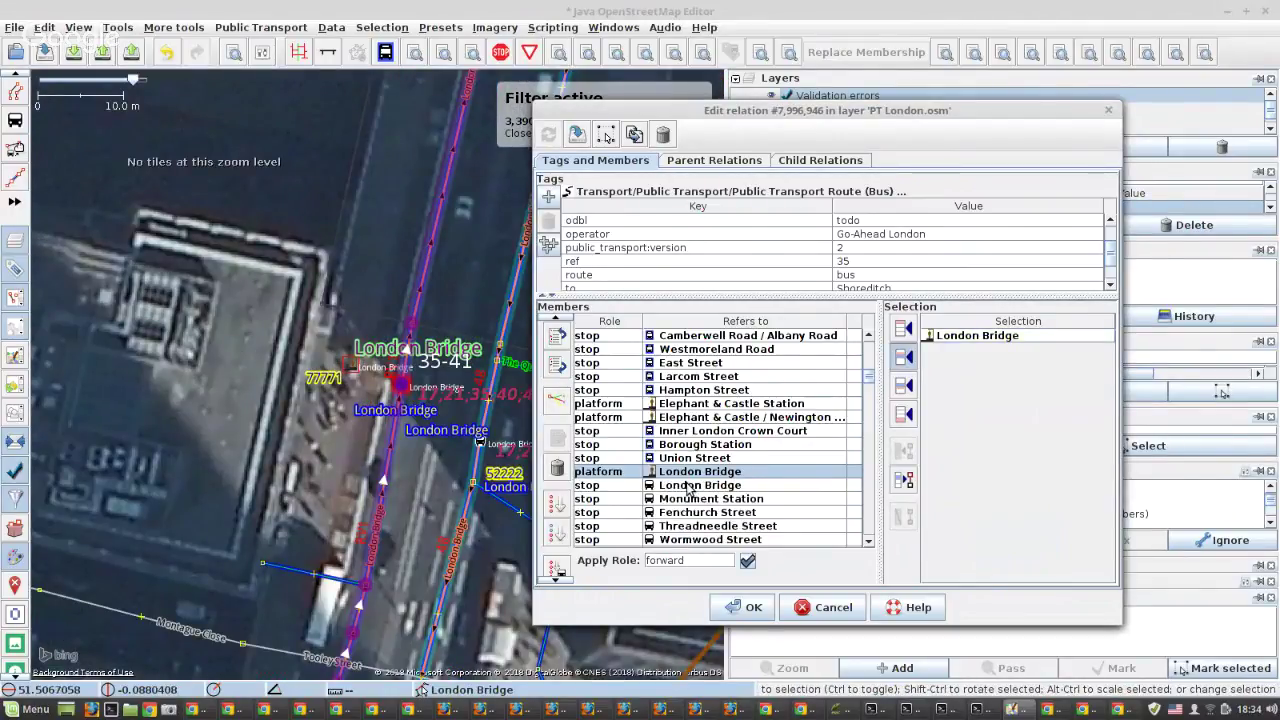
click(688, 485)
click(557, 467)
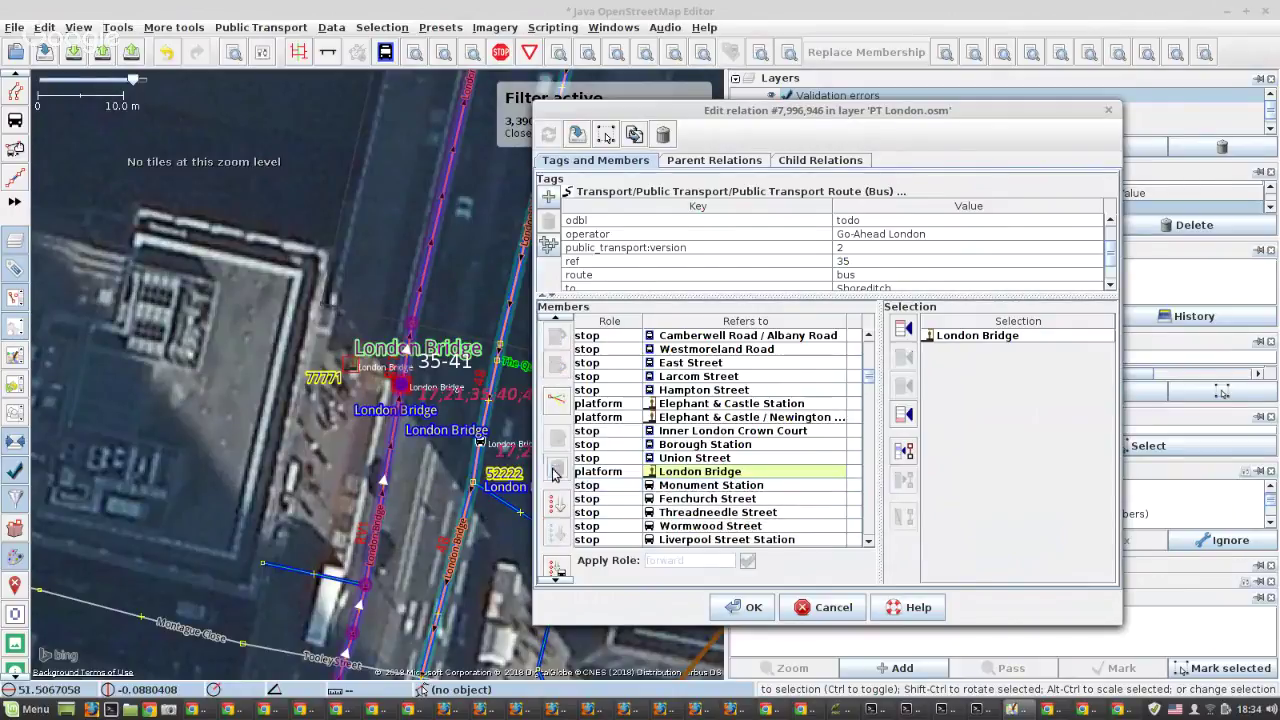
Replace the Monument Station stop position member with the Monument Station platform node 74343.
click(668, 486)
right_click(668, 488)
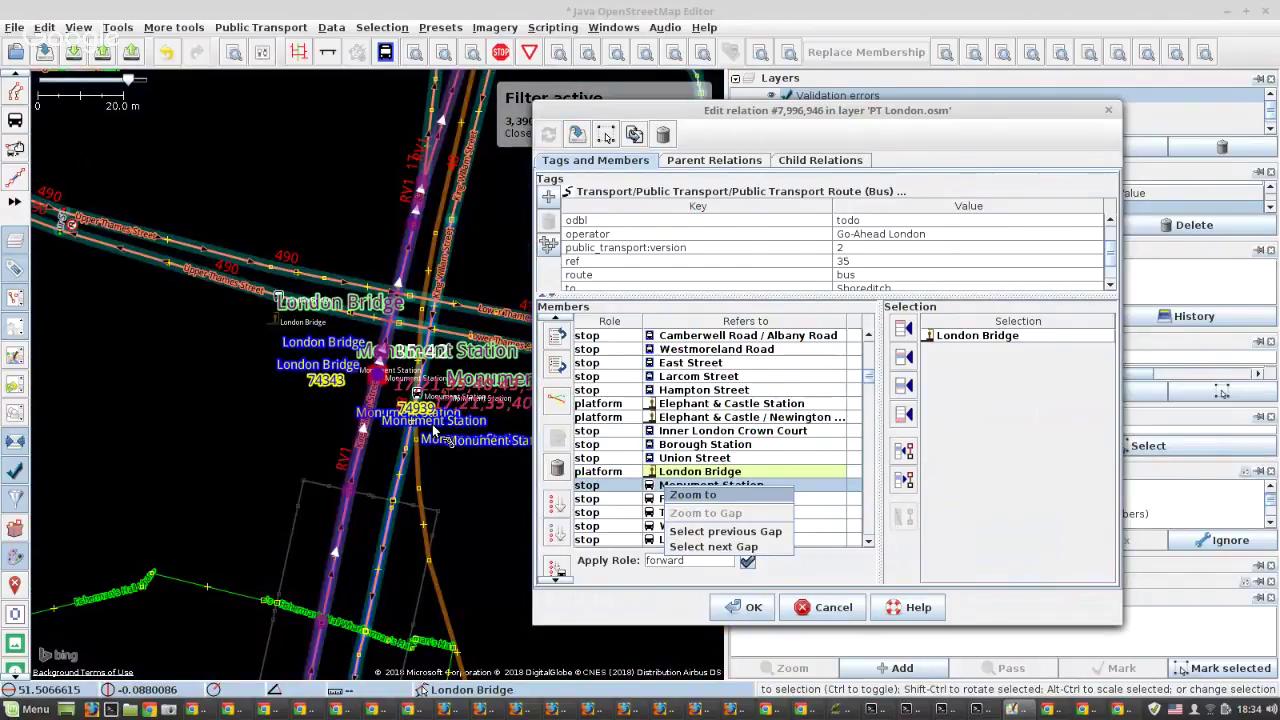
scroll(366, 344, up, 2)
scroll(357, 352, up, 2)
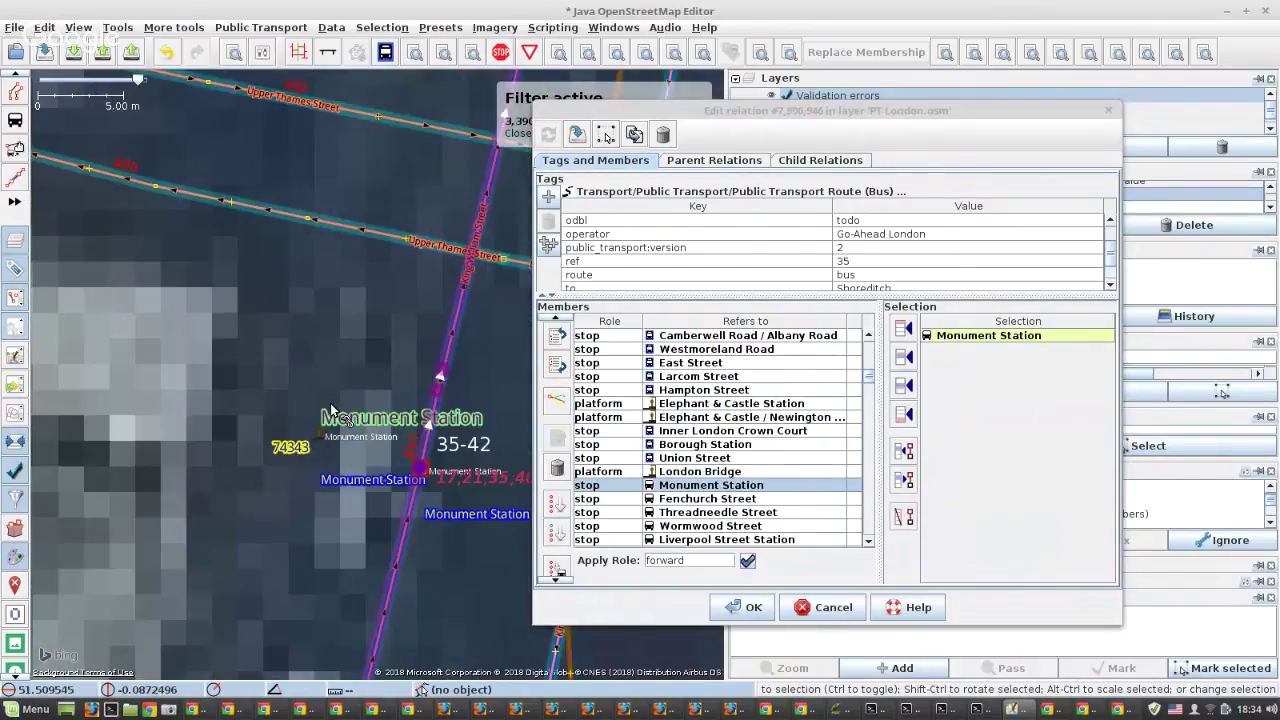
click(319, 432)
click(903, 357)
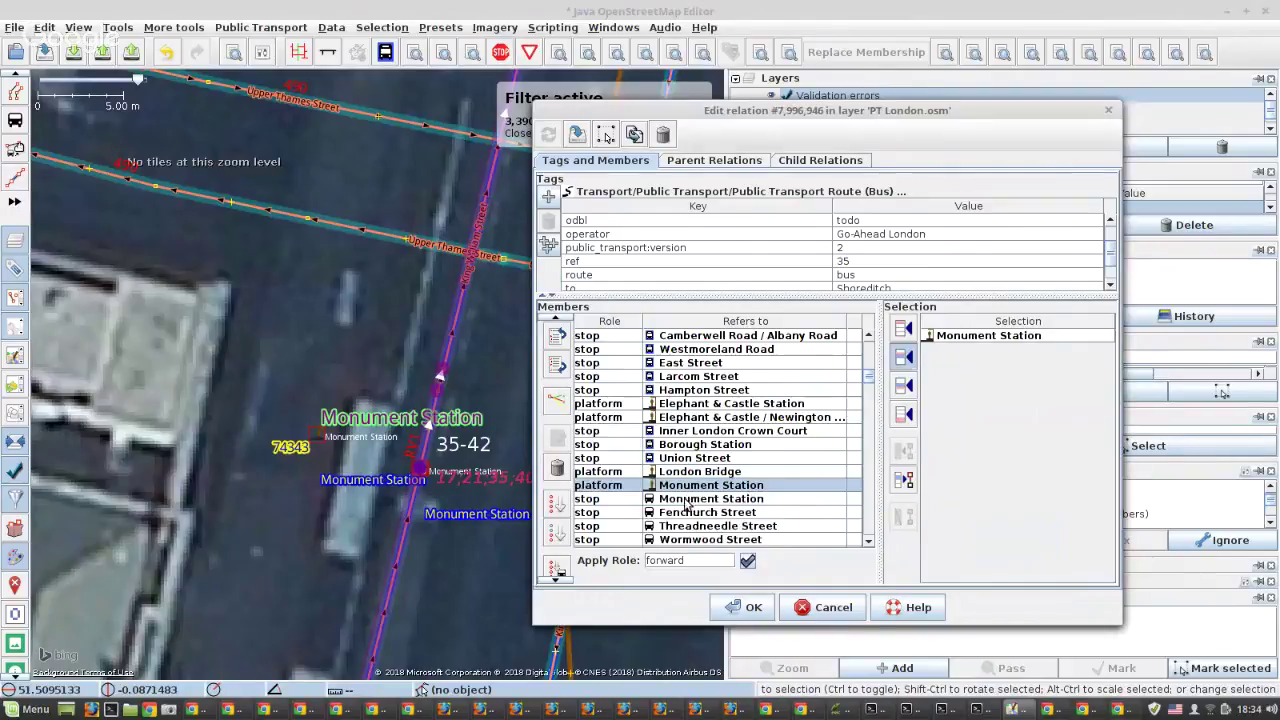
click(690, 499)
click(558, 468)
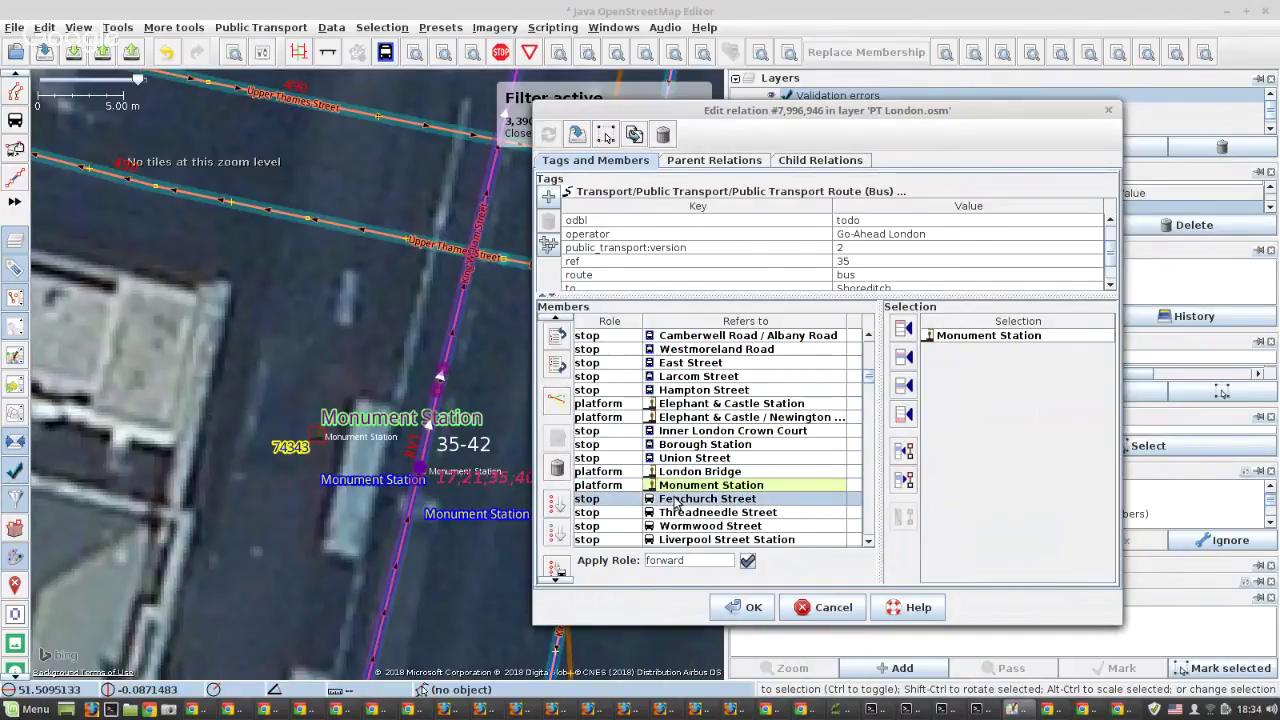
Replace the Fenchurch Street stop position member with the Fenchurch Street platform node 52433.
right_click(676, 499)
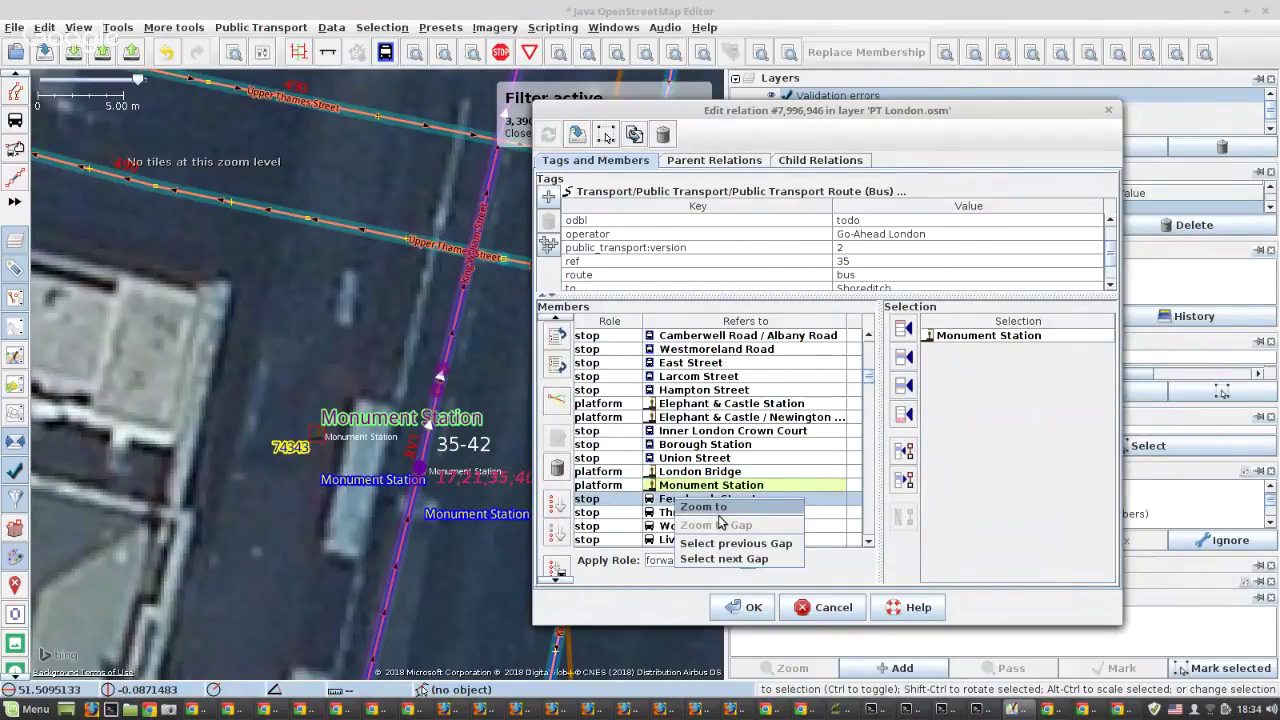
click(717, 512)
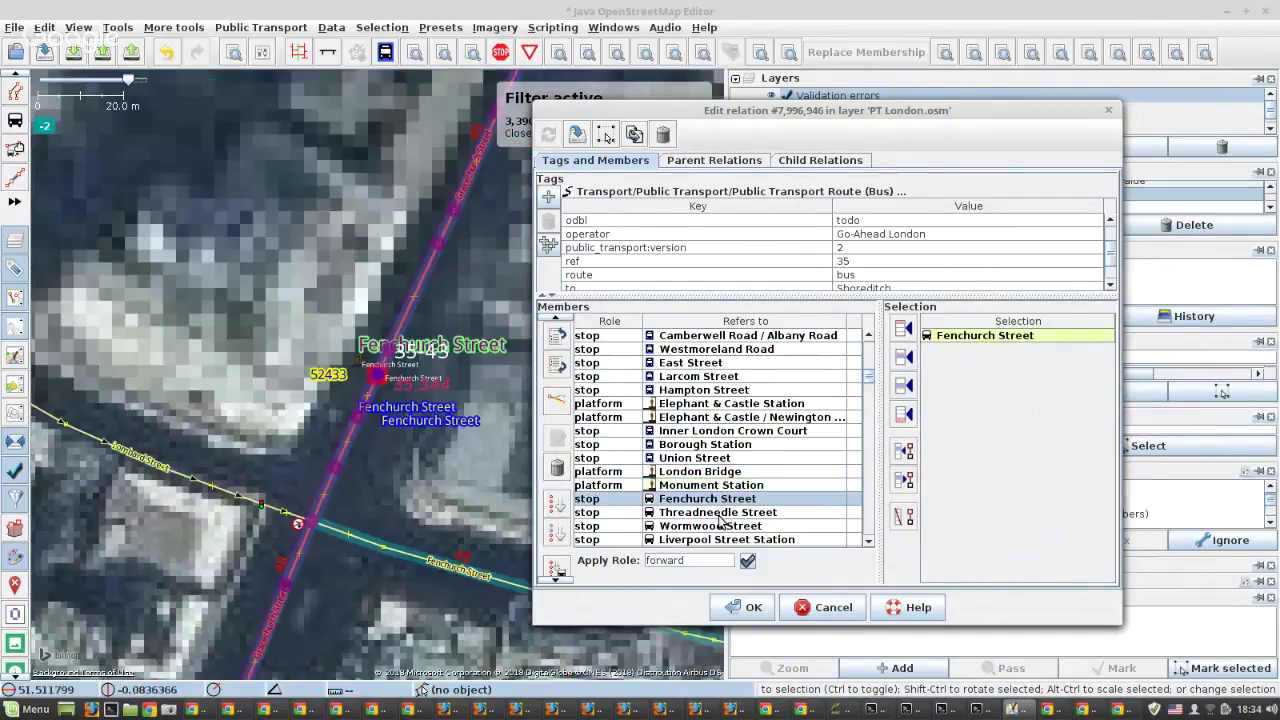
click(355, 362)
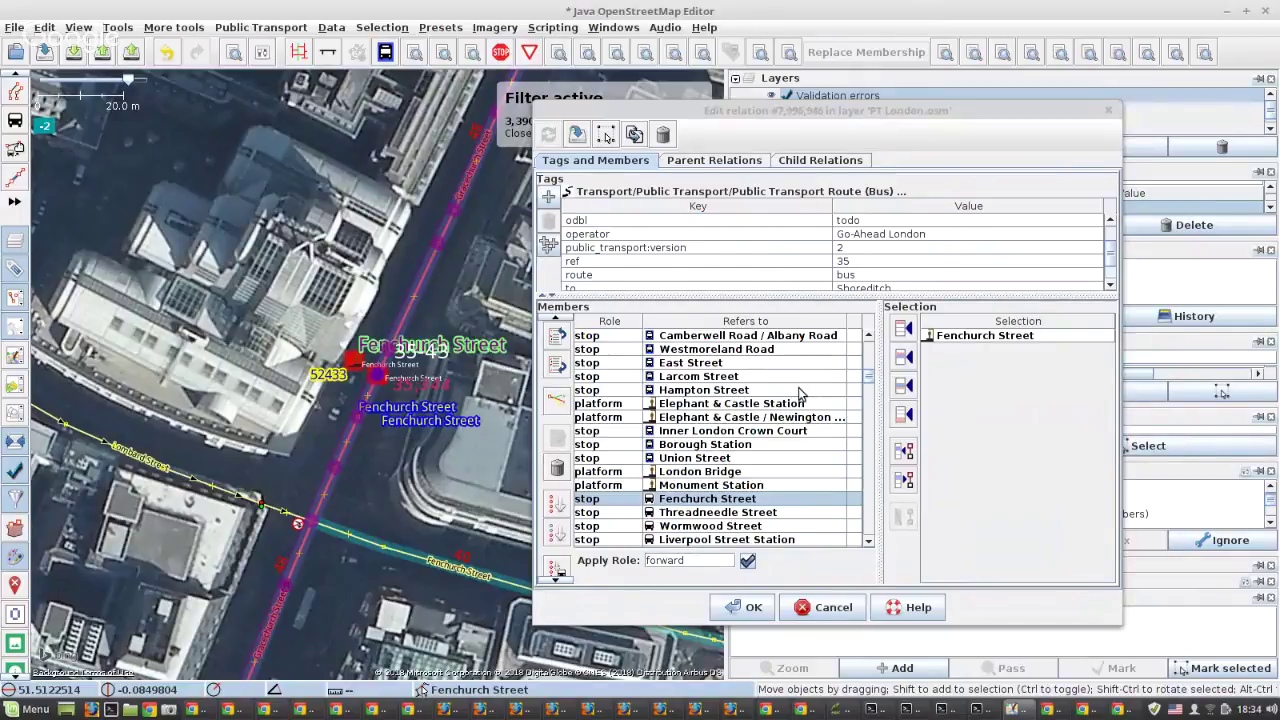
click(903, 357)
click(557, 468)
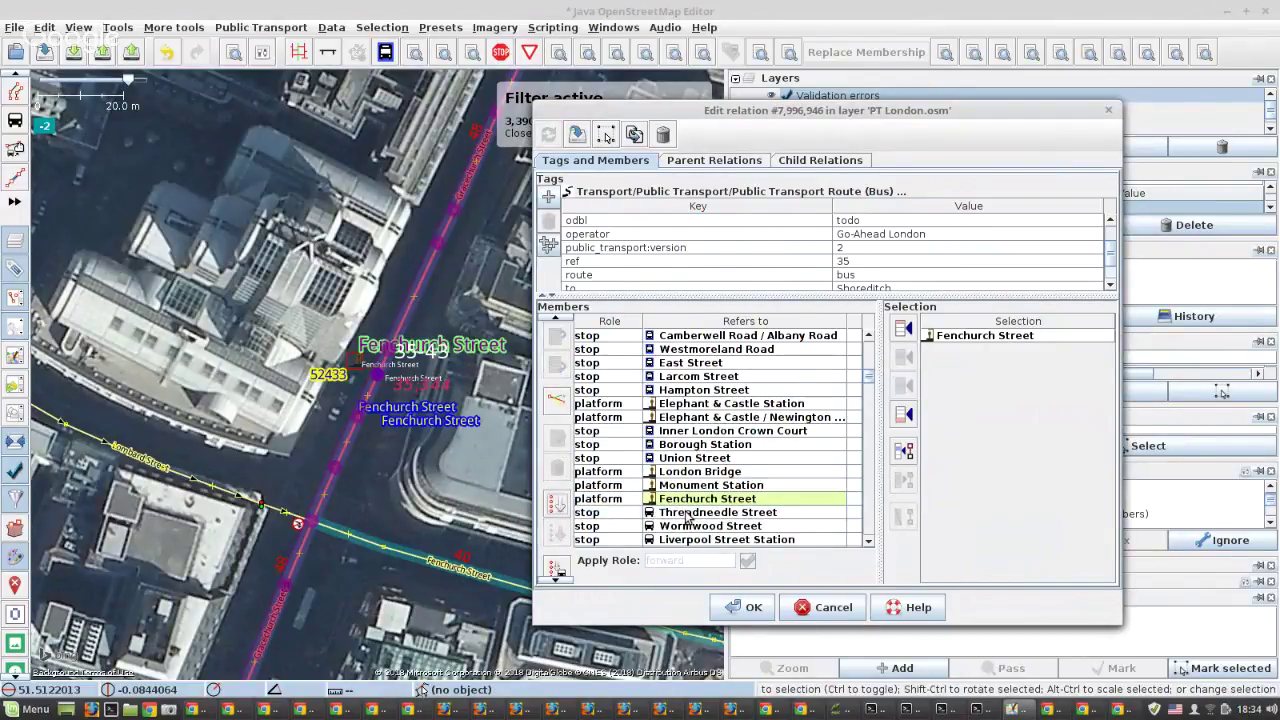
Add the Threadneedle Street platform node 47304 before its stop position member and save the relation edits.
right_click(688, 514)
click(717, 520)
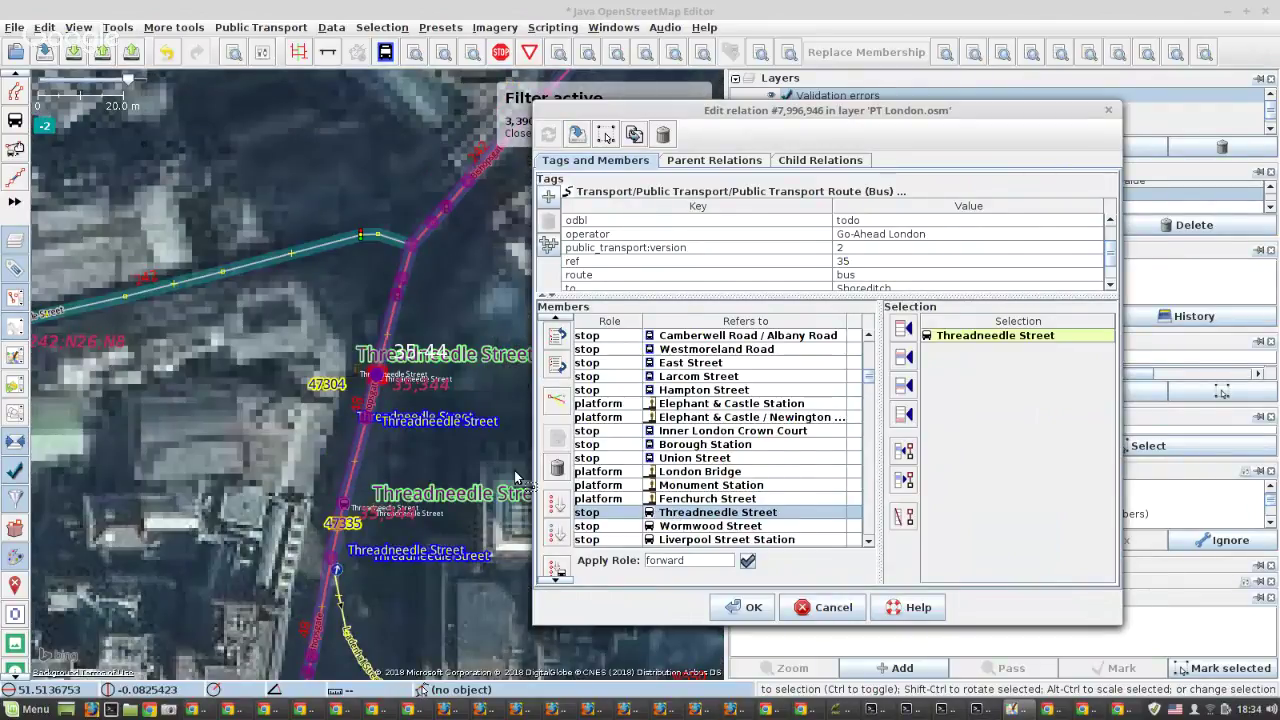
click(365, 380)
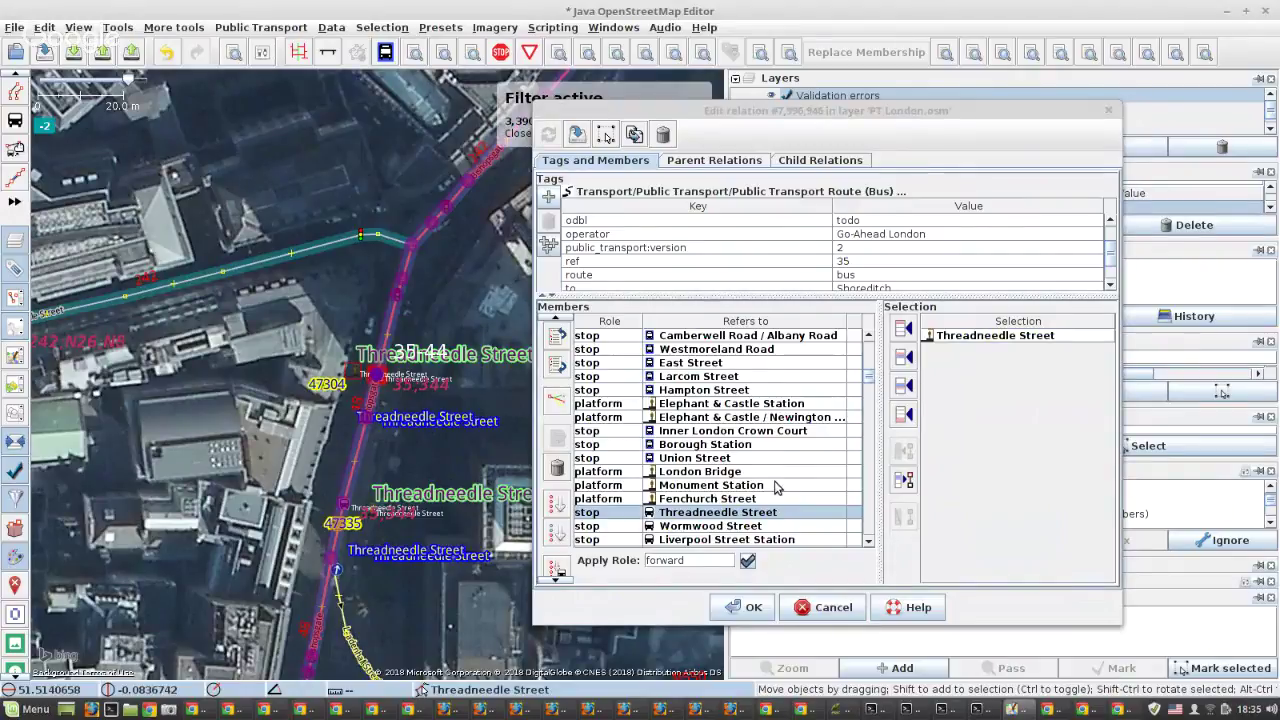
click(903, 356)
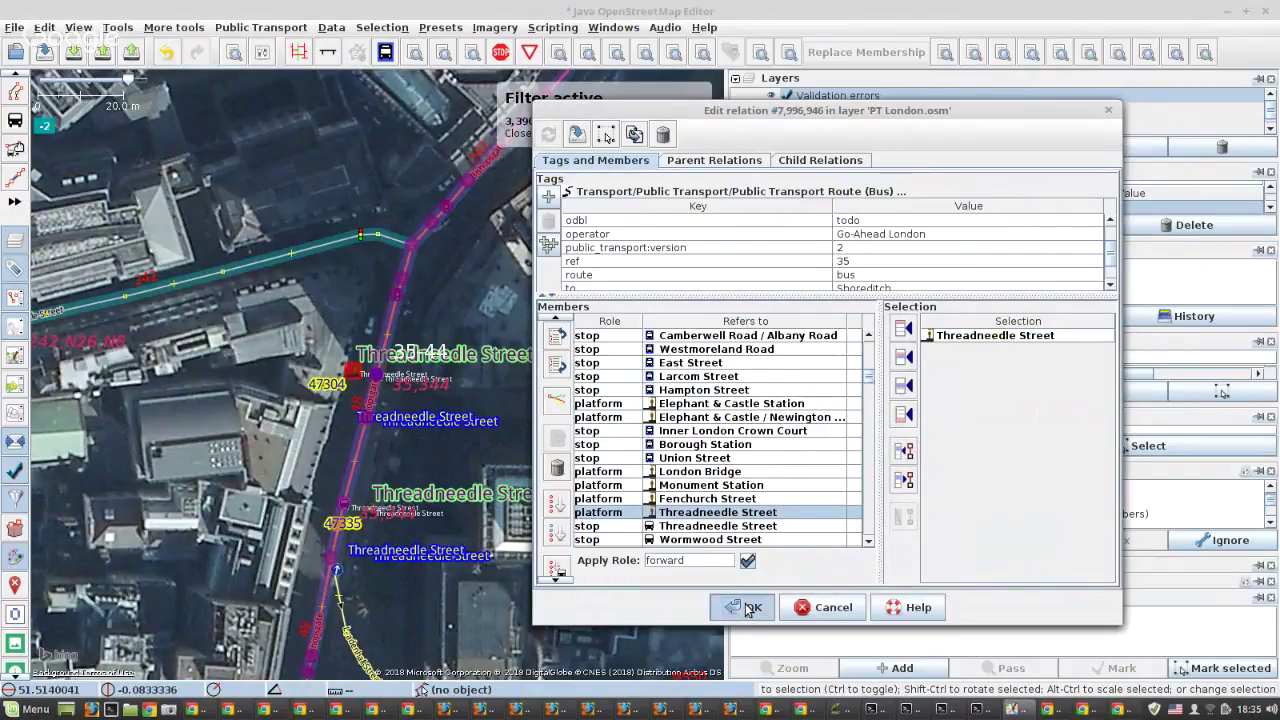
click(748, 608)
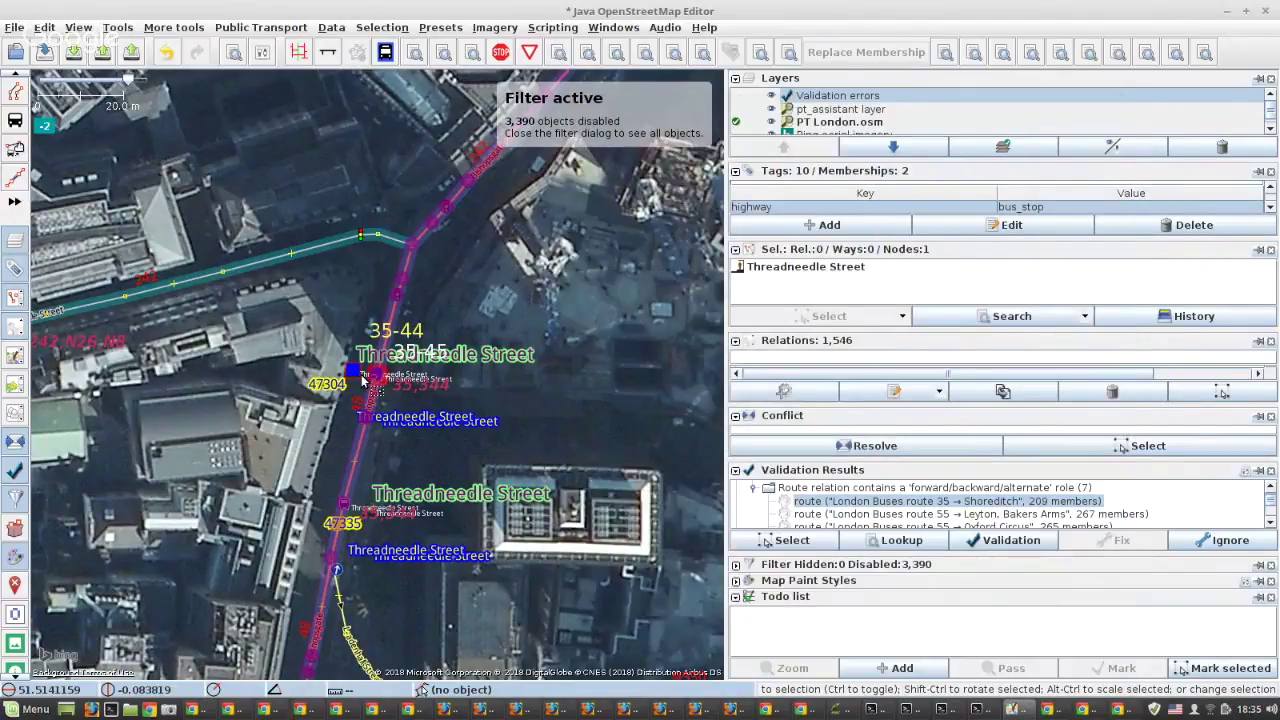
Select the three overlapping Threadneedle Street stop position nodes on Bishopsgate and check their edit history.
scroll(365, 378, up, 3)
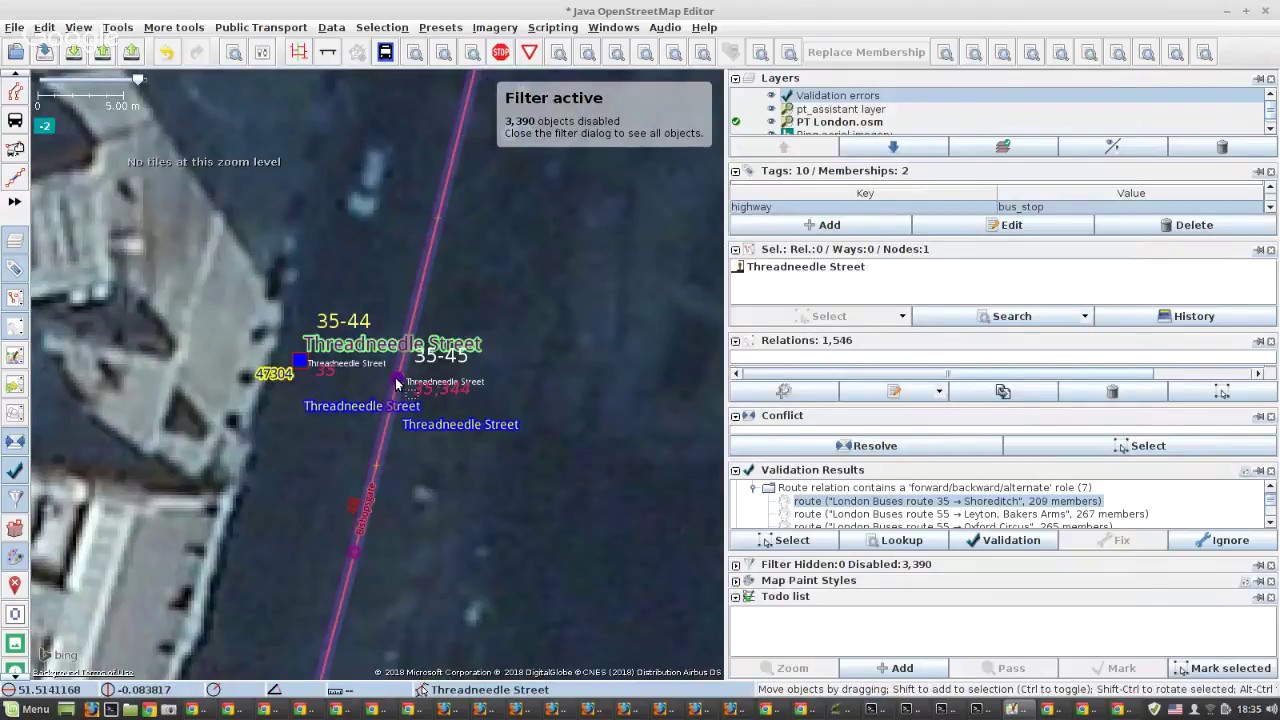
click(403, 385)
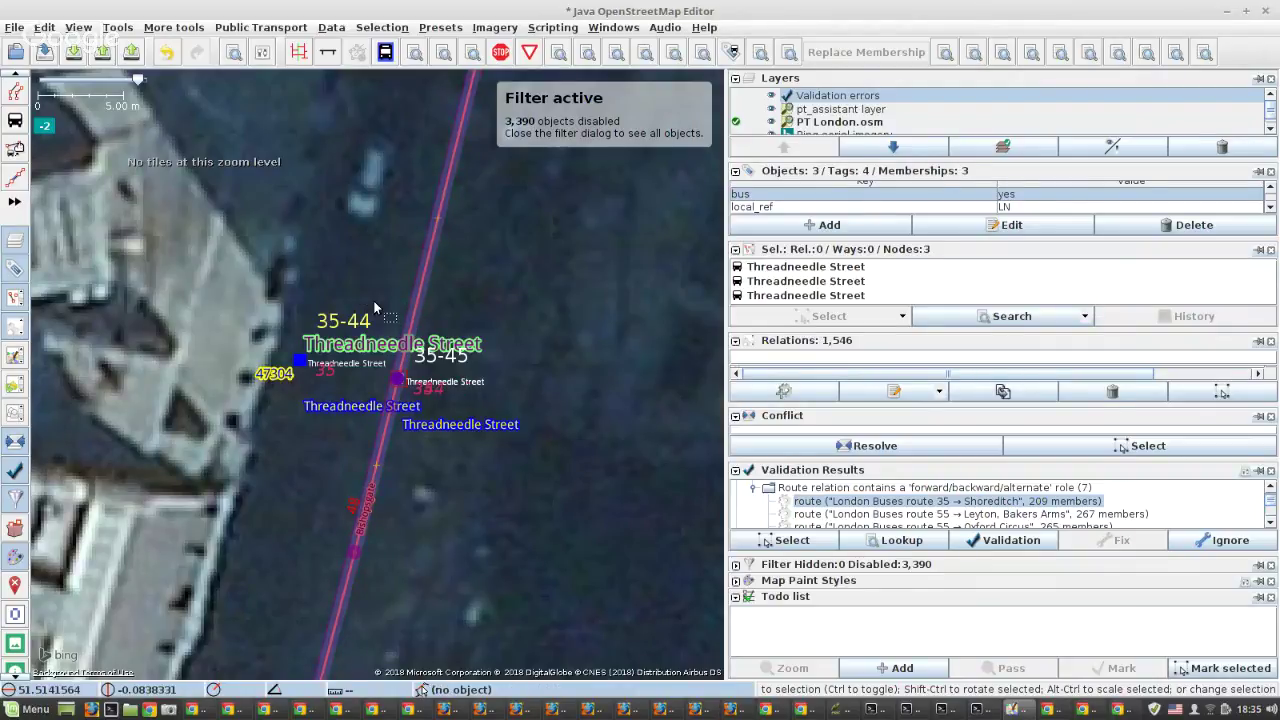
scroll(367, 301, up, 4)
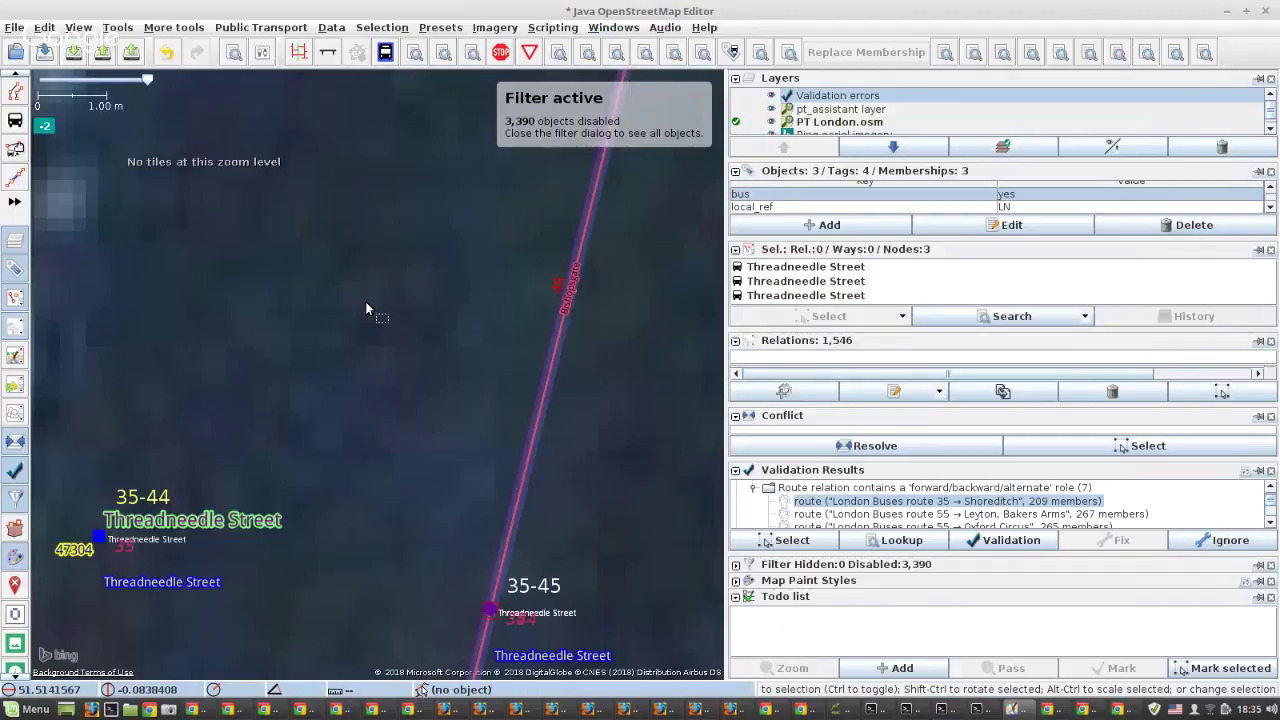
scroll(365, 302, down, 2)
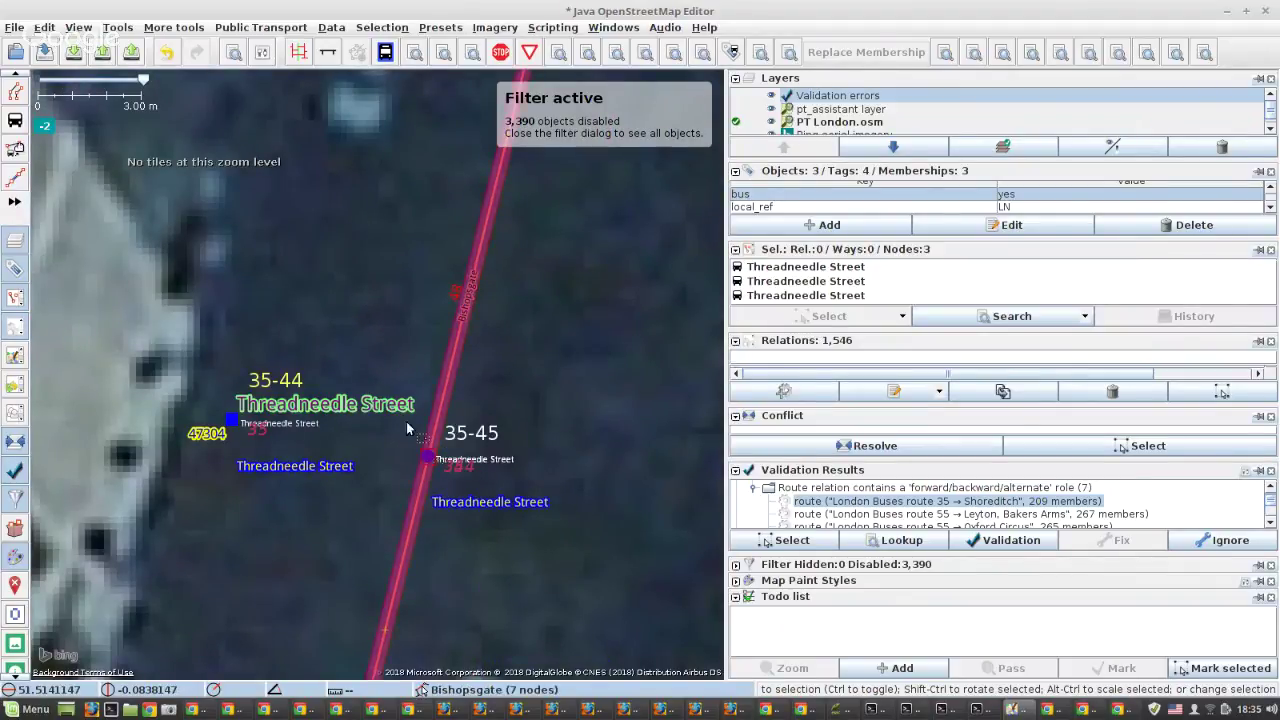
click(475, 488)
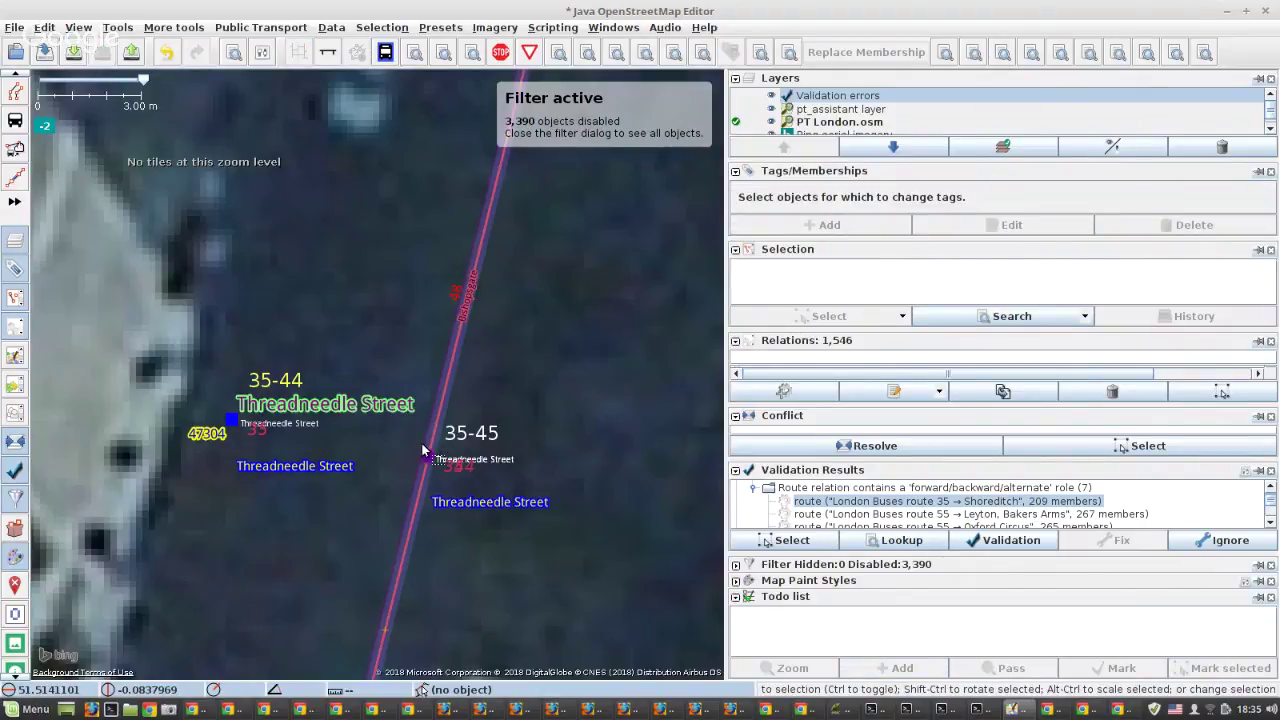
drag(394, 403, 466, 497)
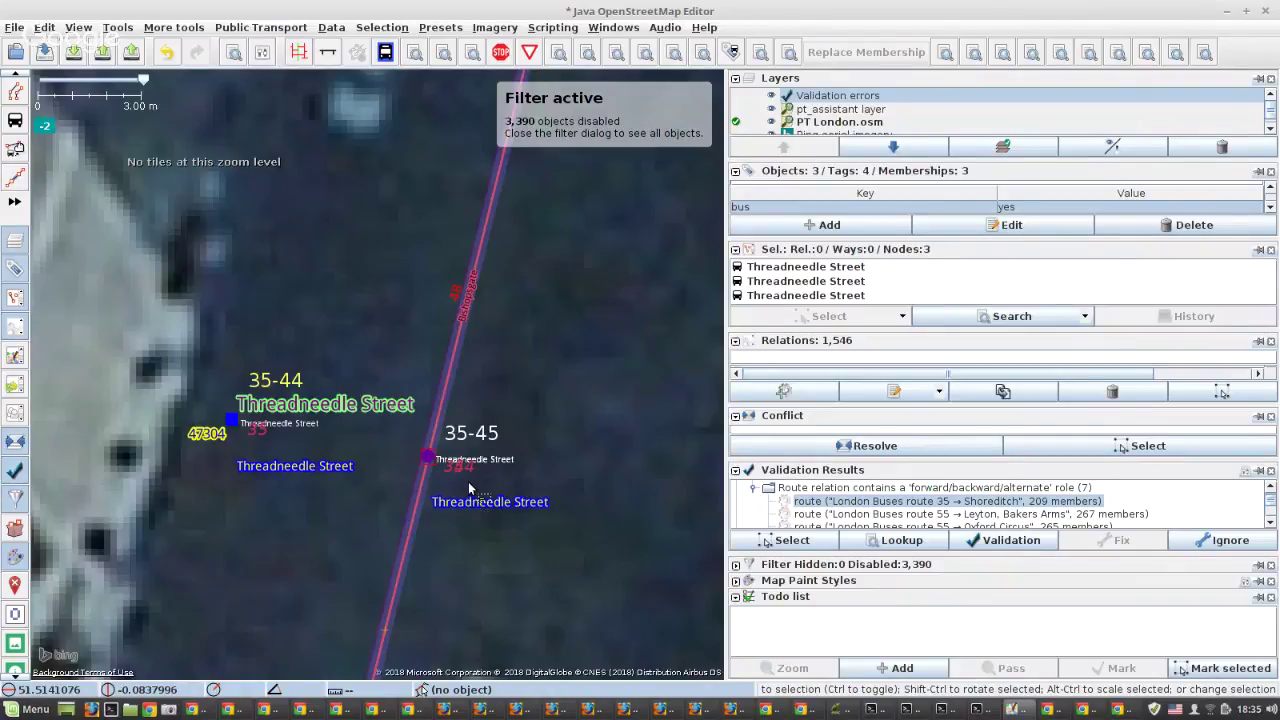
key(ctrl+h)
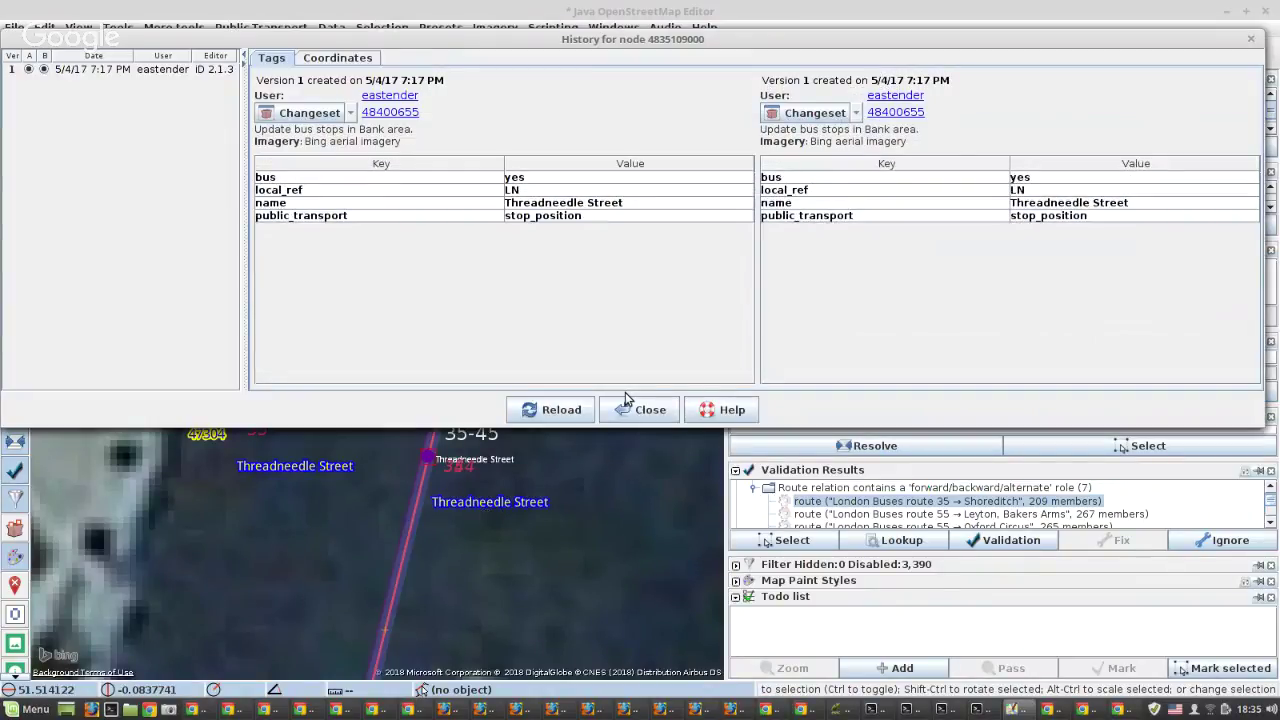
click(630, 405)
Merge the three Threadneedle Street stop position nodes, keeping their memberships in both bus routes and the public_transport relation.
key(m)
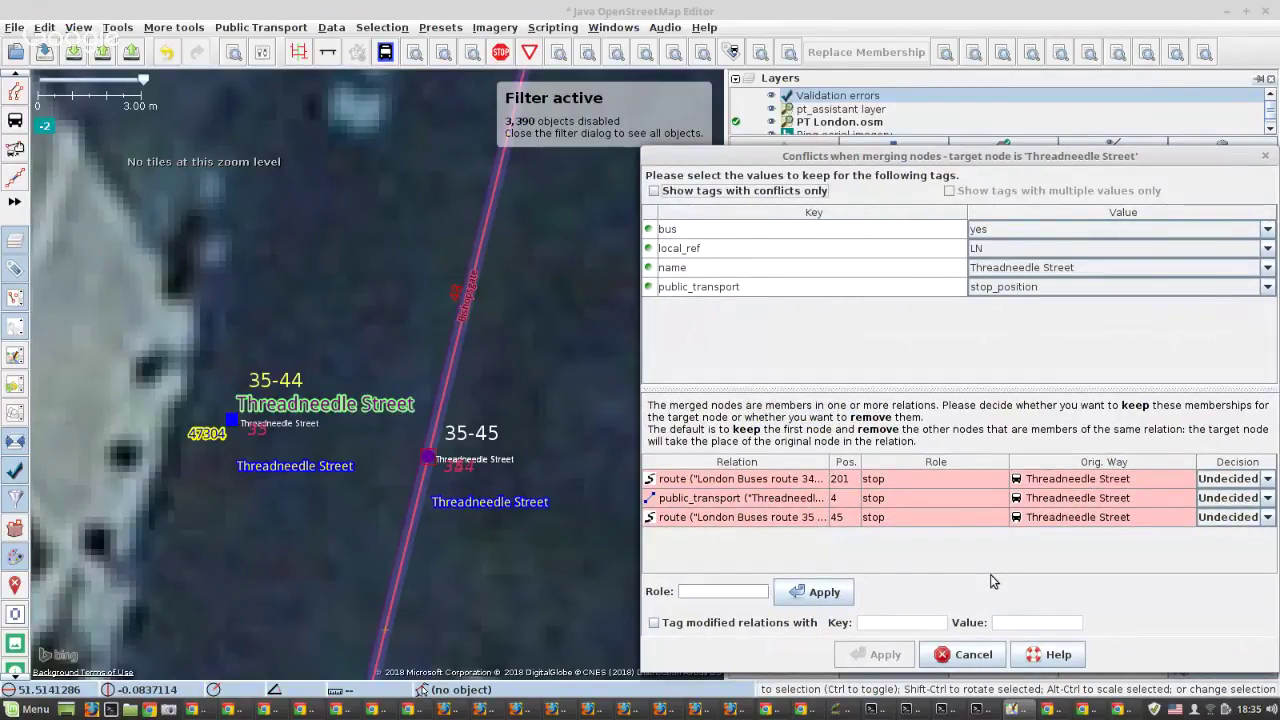
click(1229, 481)
click(1222, 492)
click(1222, 497)
click(1218, 510)
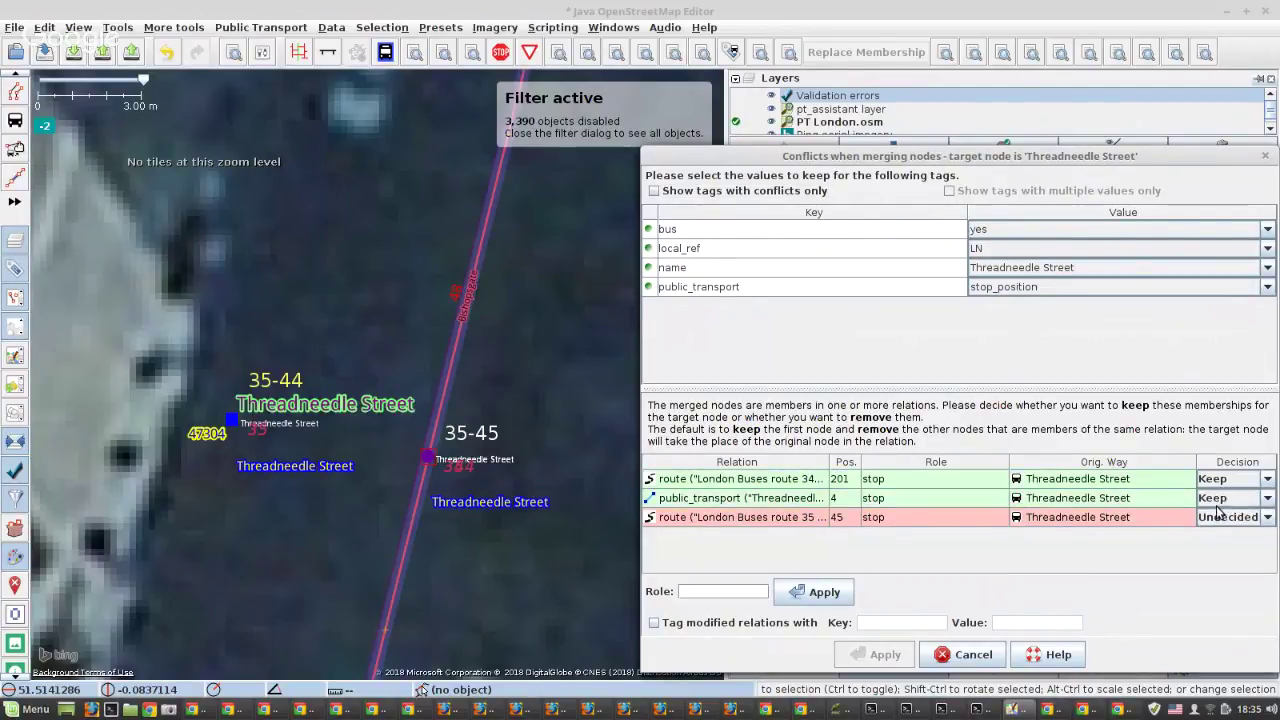
click(1218, 515)
click(1215, 531)
click(884, 654)
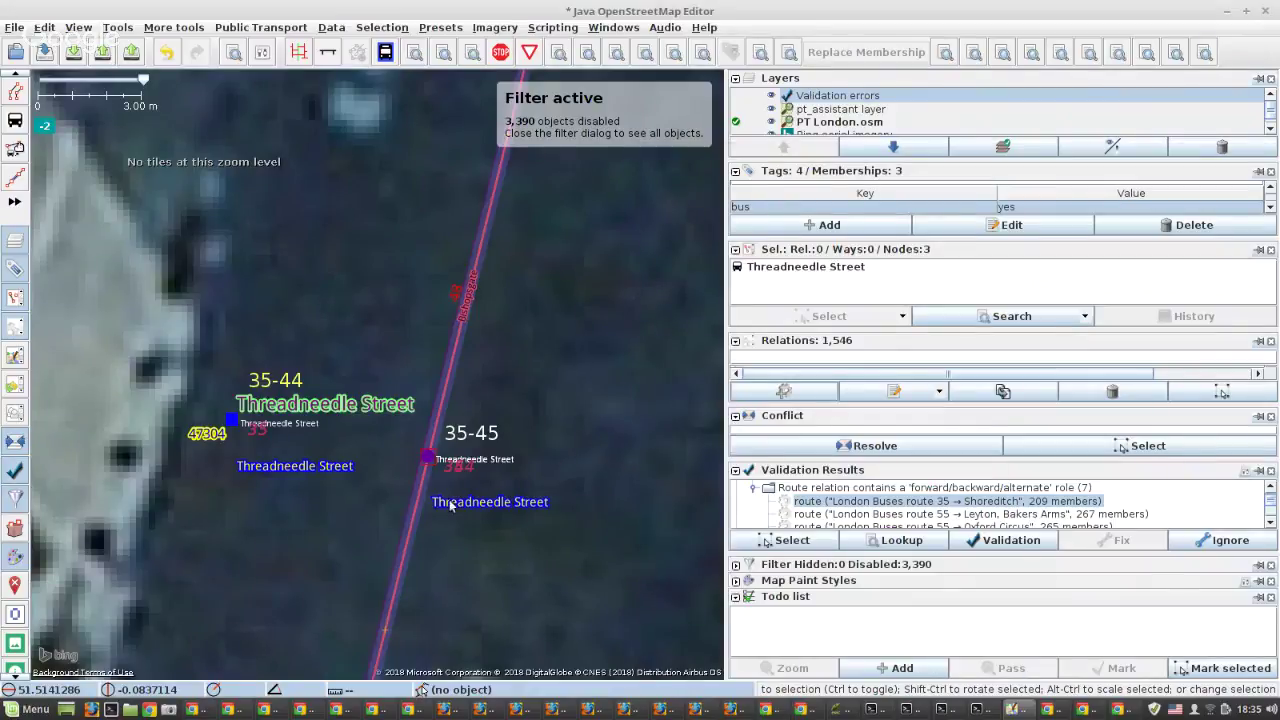
Select the merged Threadneedle Street stop position node and open the route 35 → Shoreditch relation at its member entry.
click(425, 462)
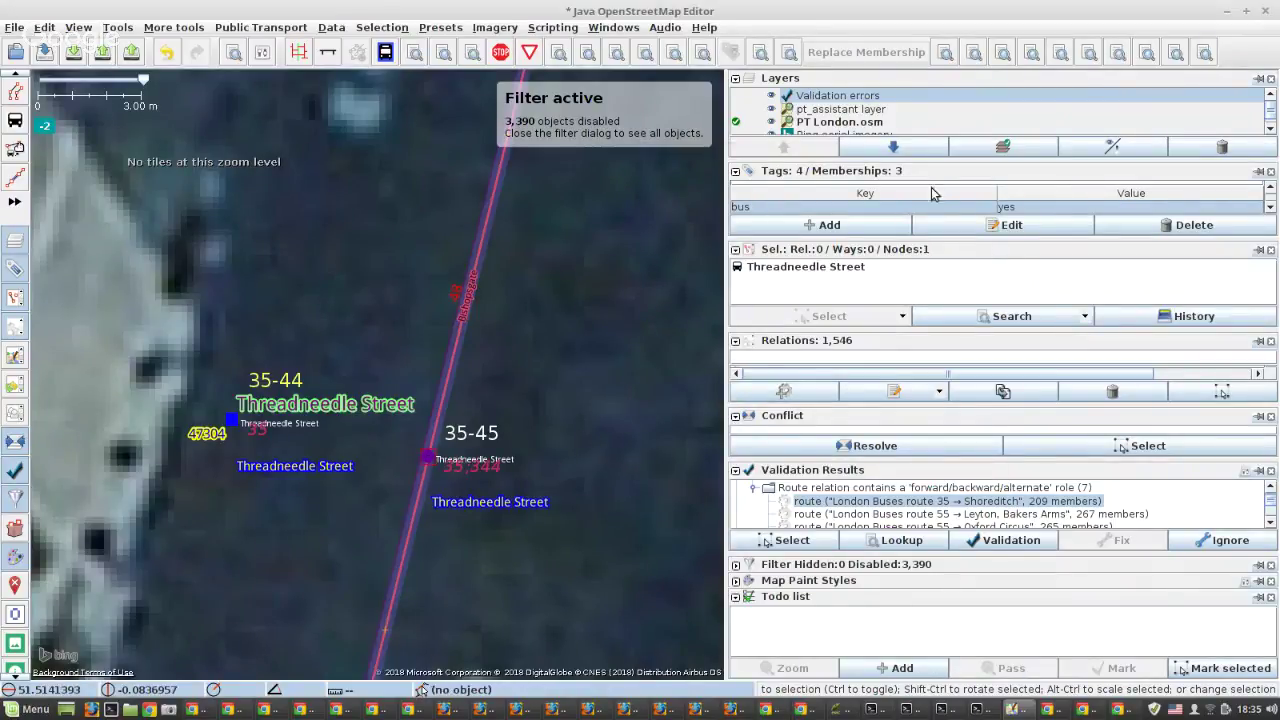
scroll(928, 200, down, 2)
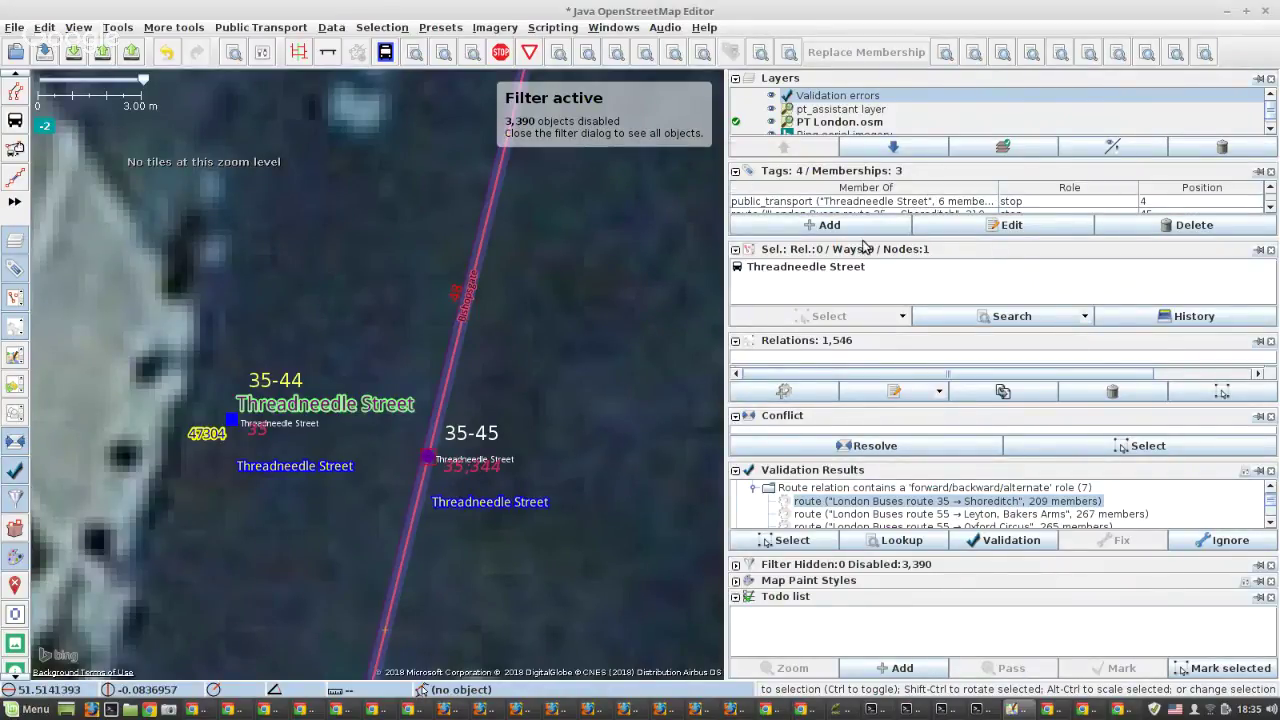
drag(864, 247, 870, 287)
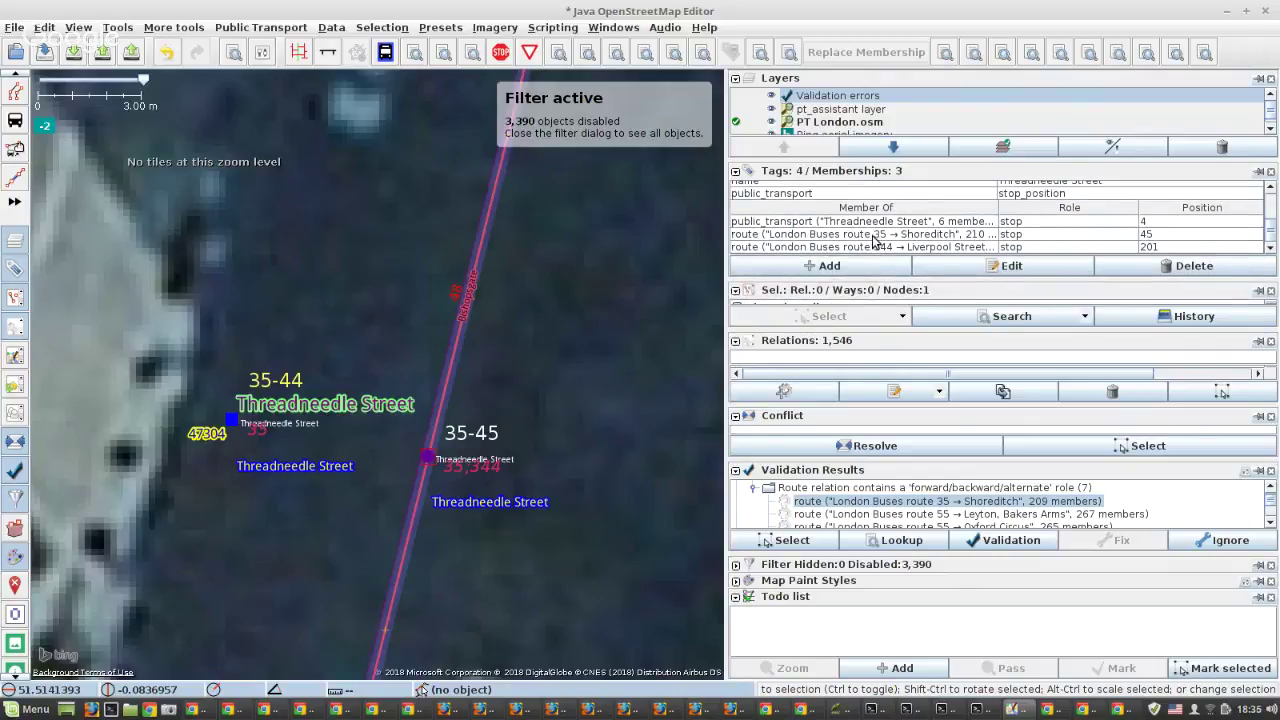
click(873, 234)
click(973, 267)
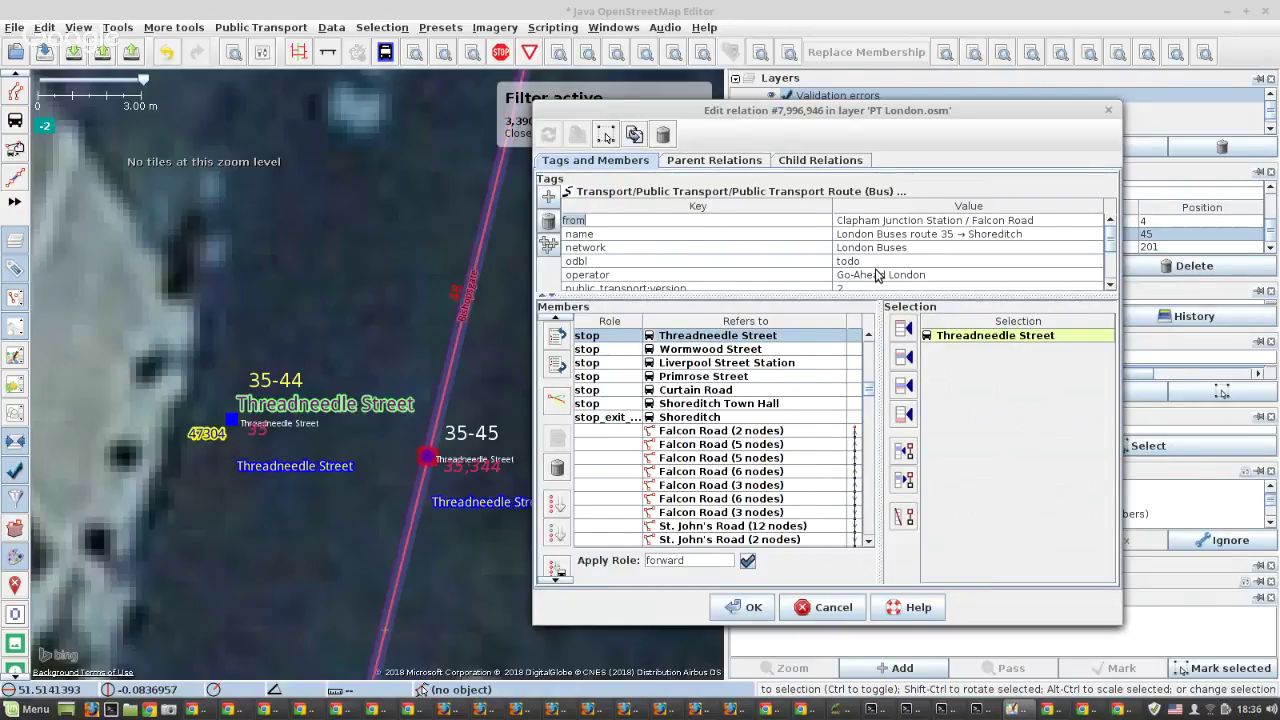
scroll(876, 276, down, 2)
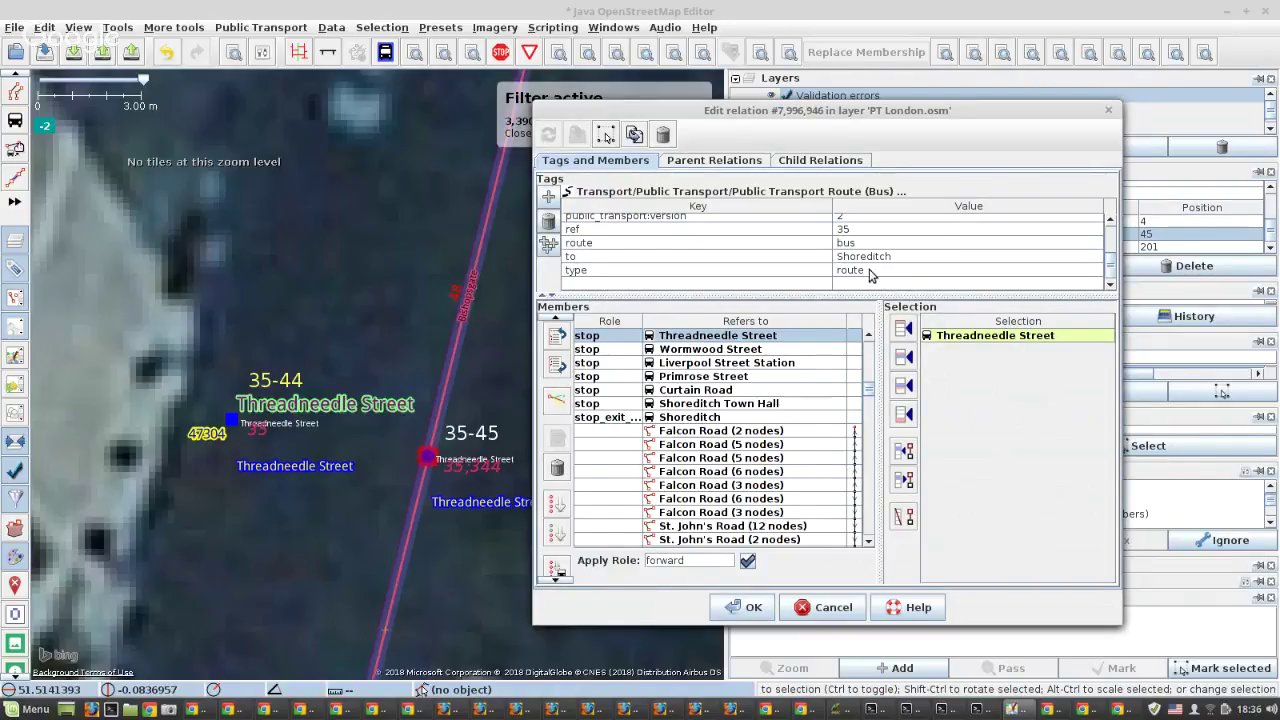
scroll(680, 428, up, 1)
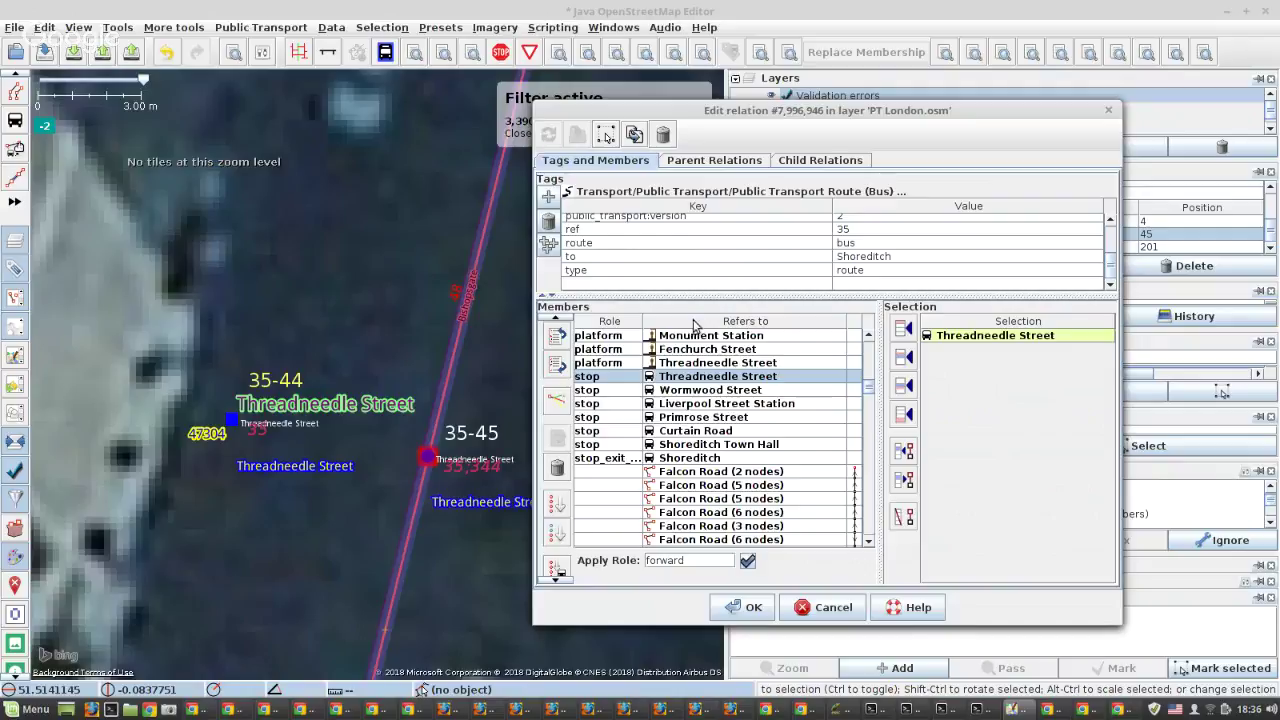
Select the Threadneedle Street platform, stop position and Bishopsgate way together to compare them with the route's member list.
drag(707, 113, 972, 128)
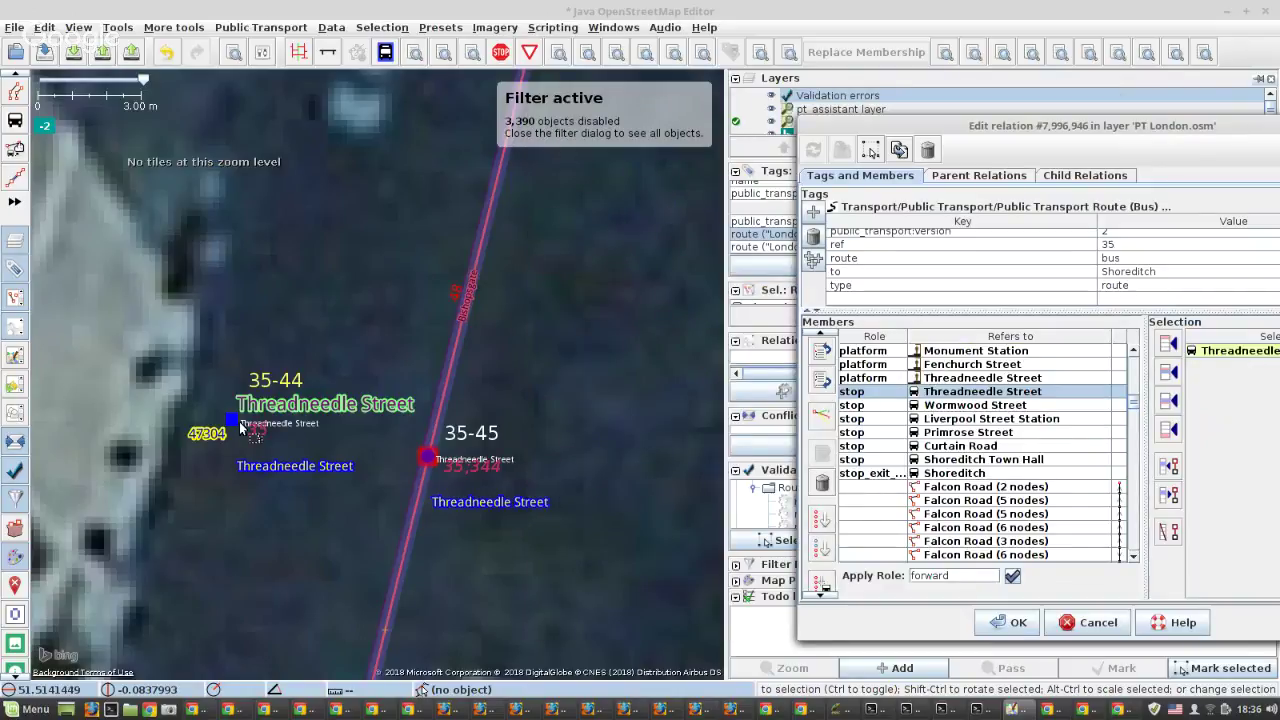
click(424, 462)
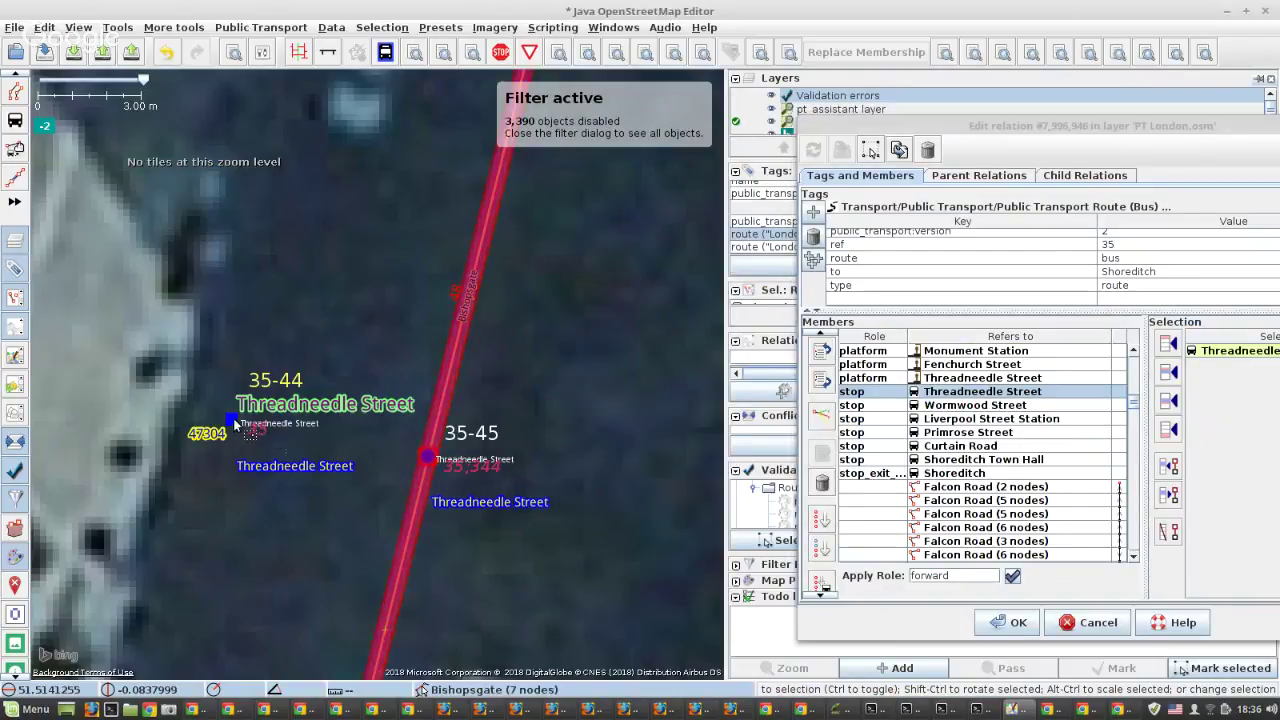
shift+click(424, 461)
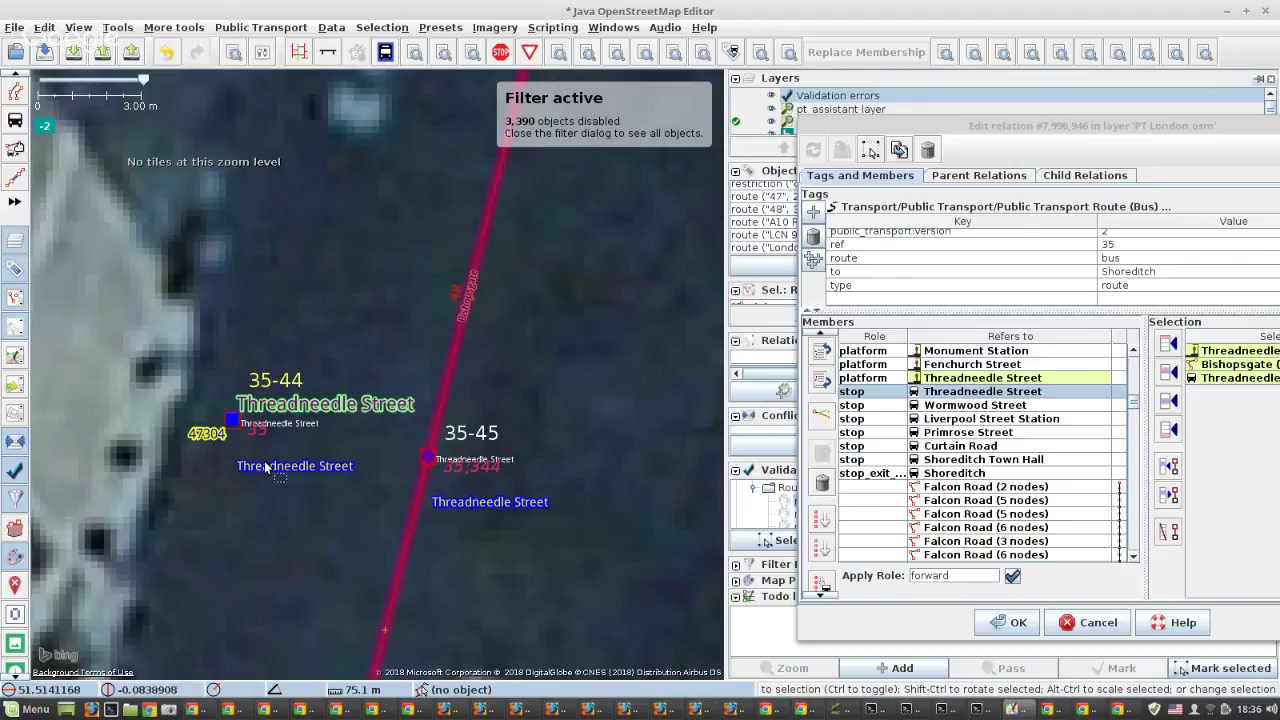
click(428, 463)
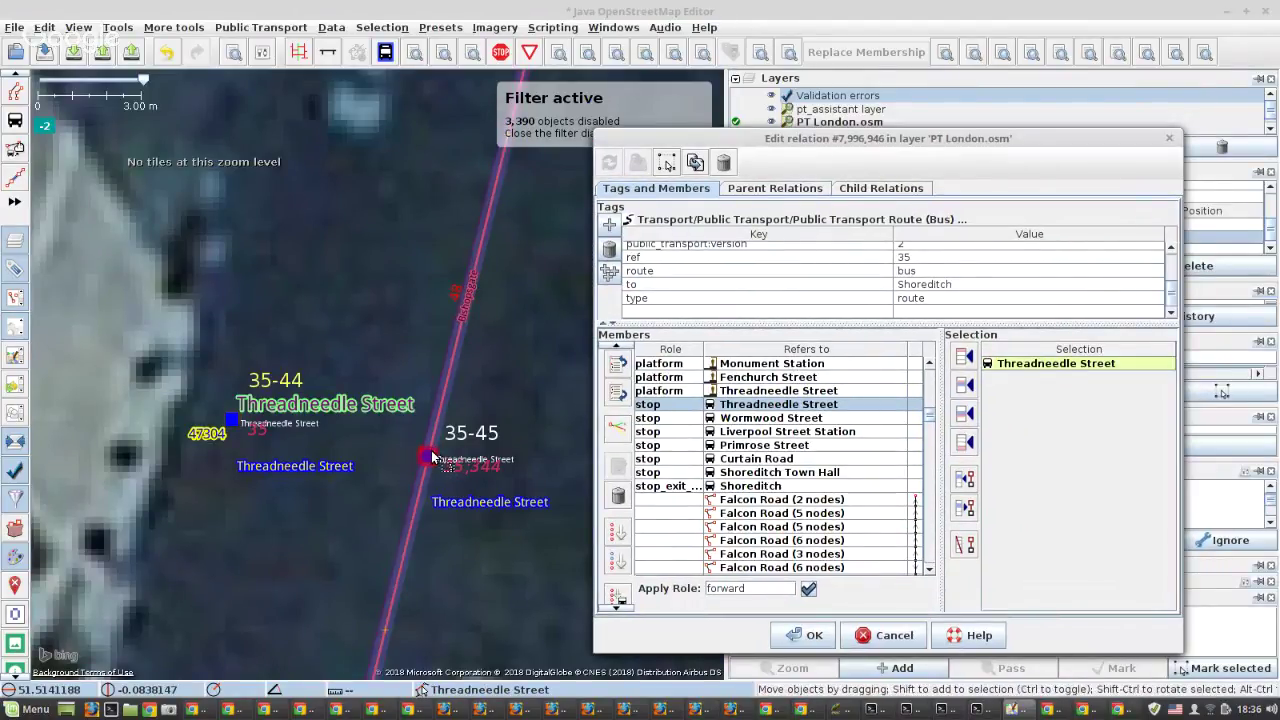
Compare the tags of the Threadneedle Street stop position node with those of platform node 47304.
drag(922, 150, 882, 377)
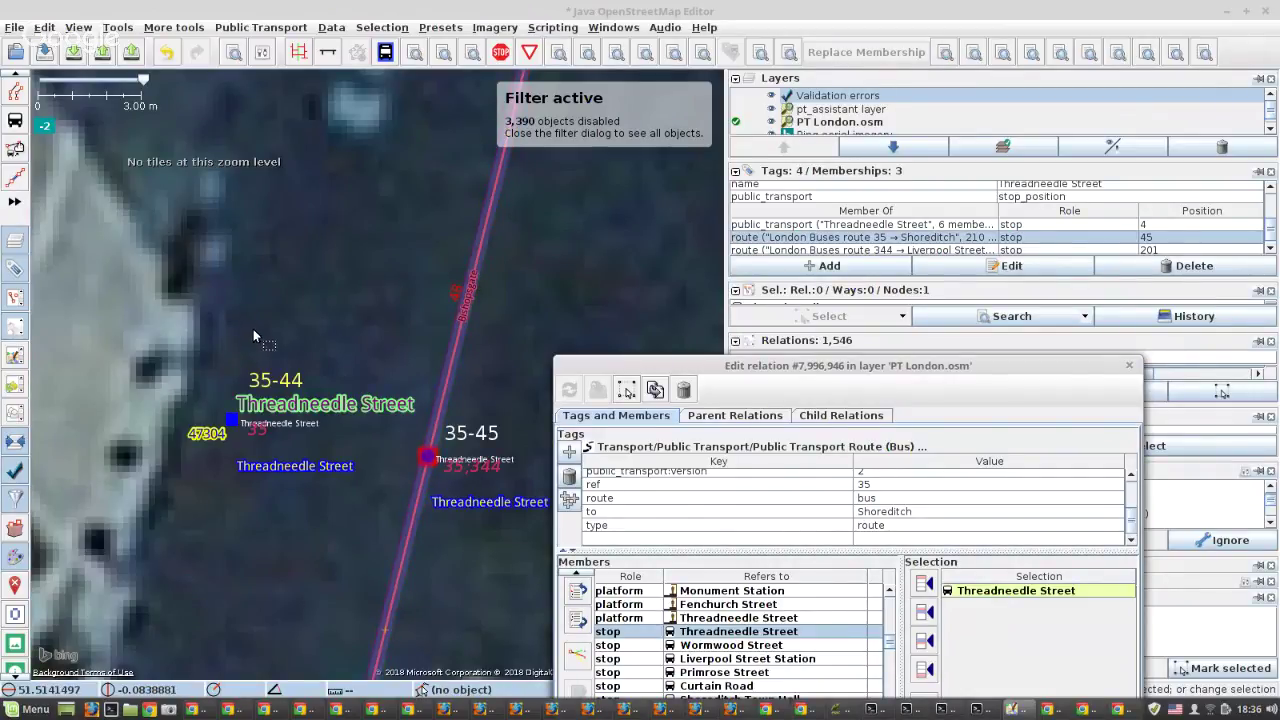
click(862, 218)
scroll(880, 222, up, 1)
click(1026, 222)
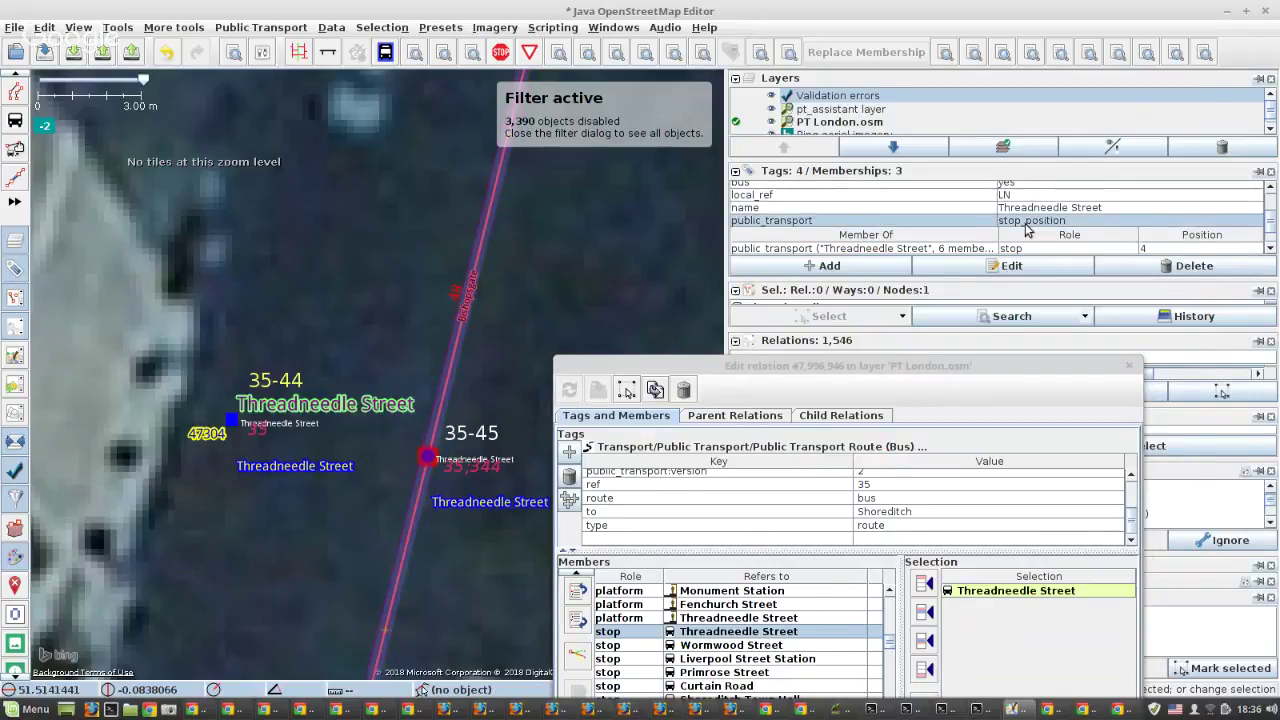
scroll(1026, 225, up, 1)
click(1022, 207)
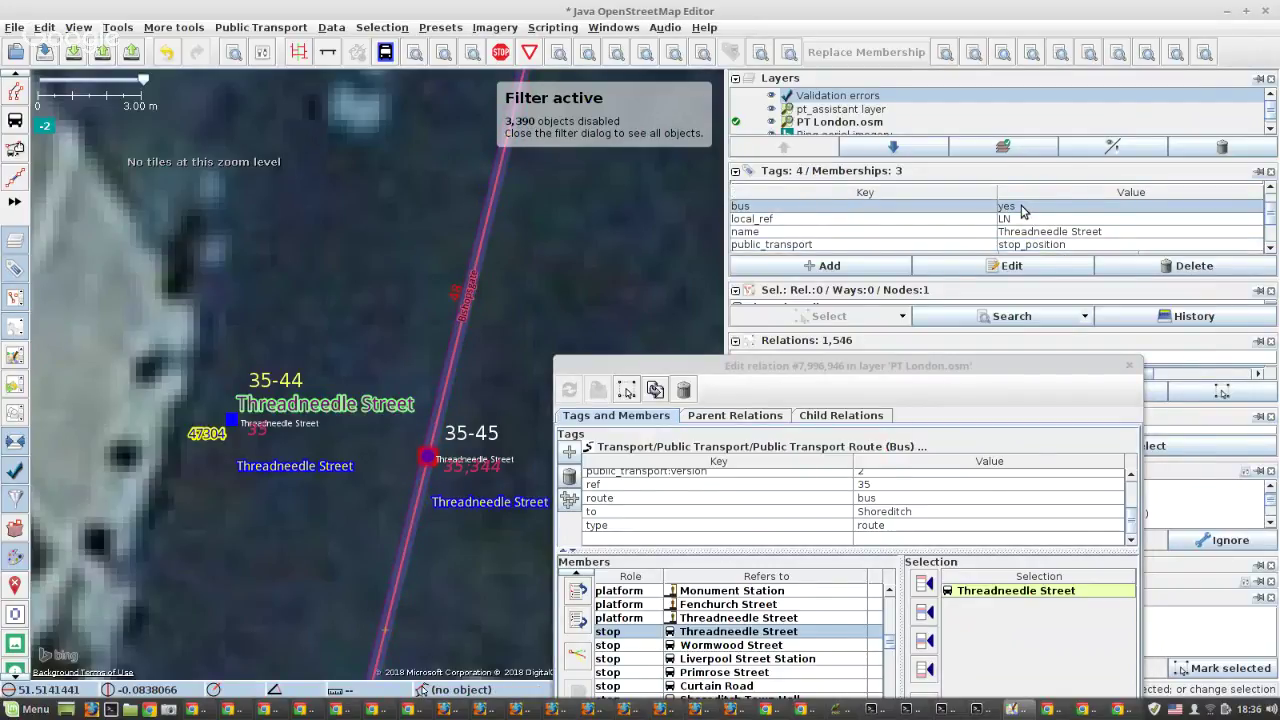
click(1023, 221)
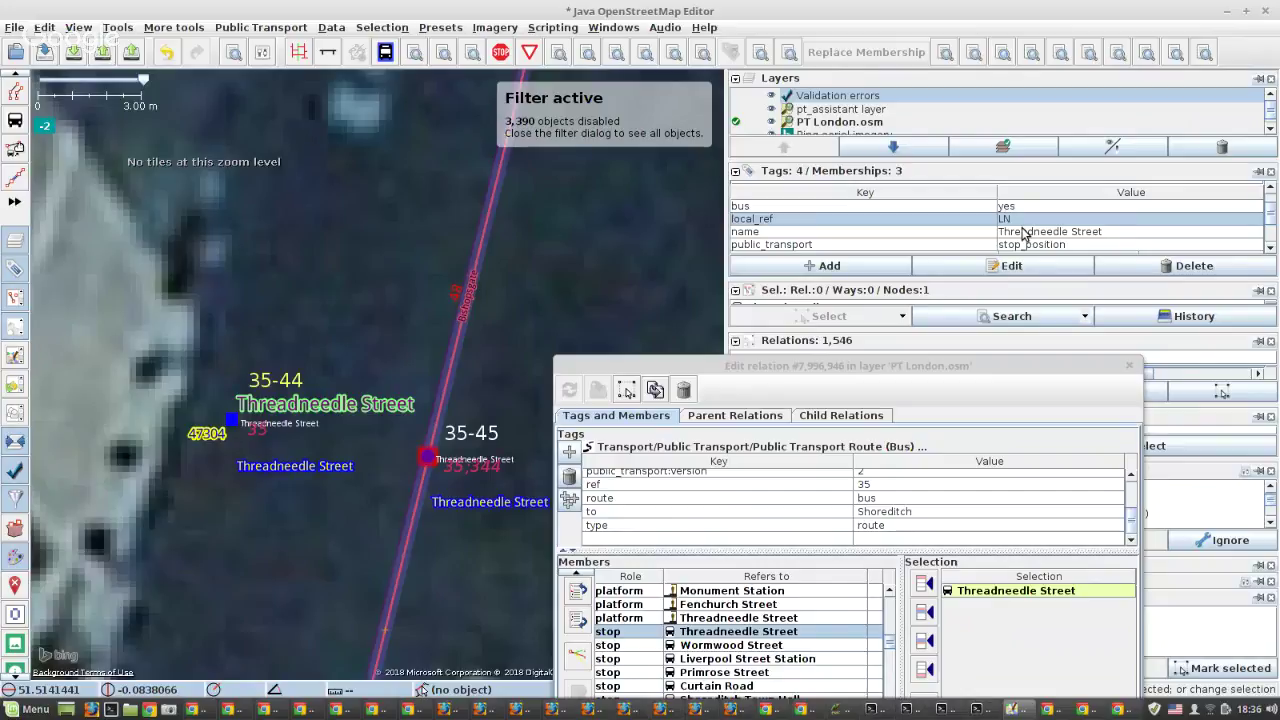
shift+click(1023, 231)
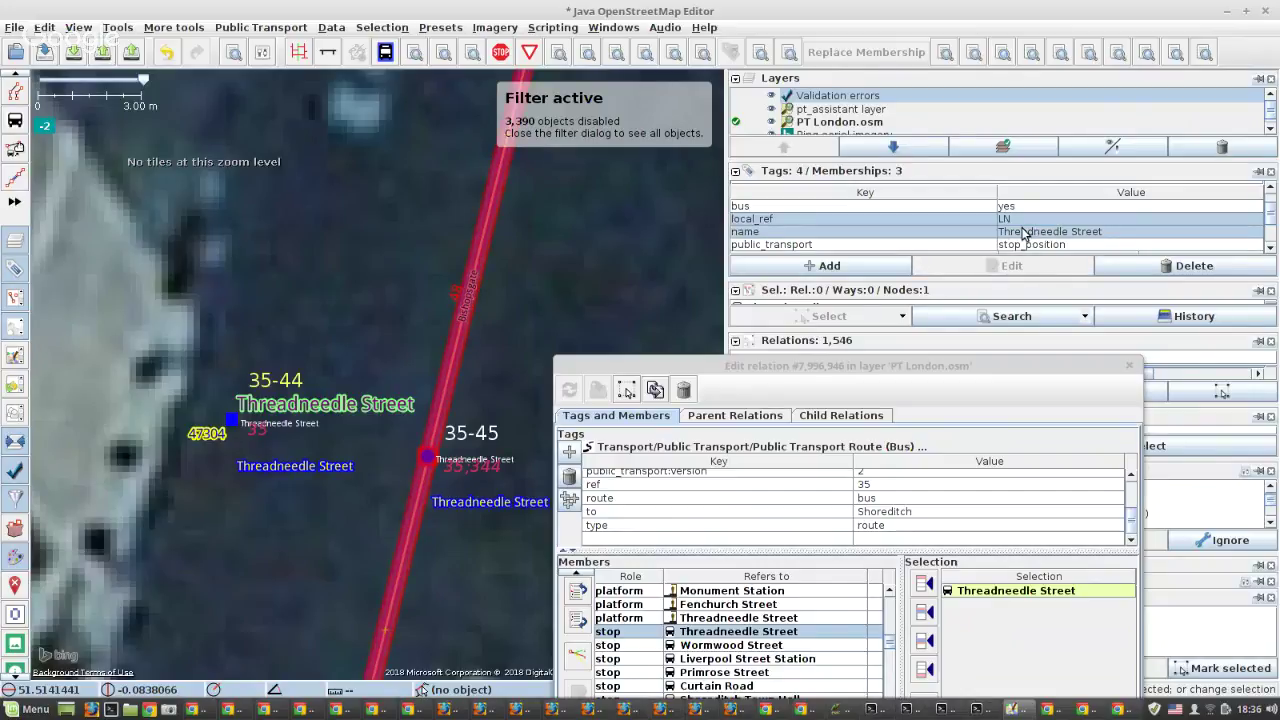
click(235, 424)
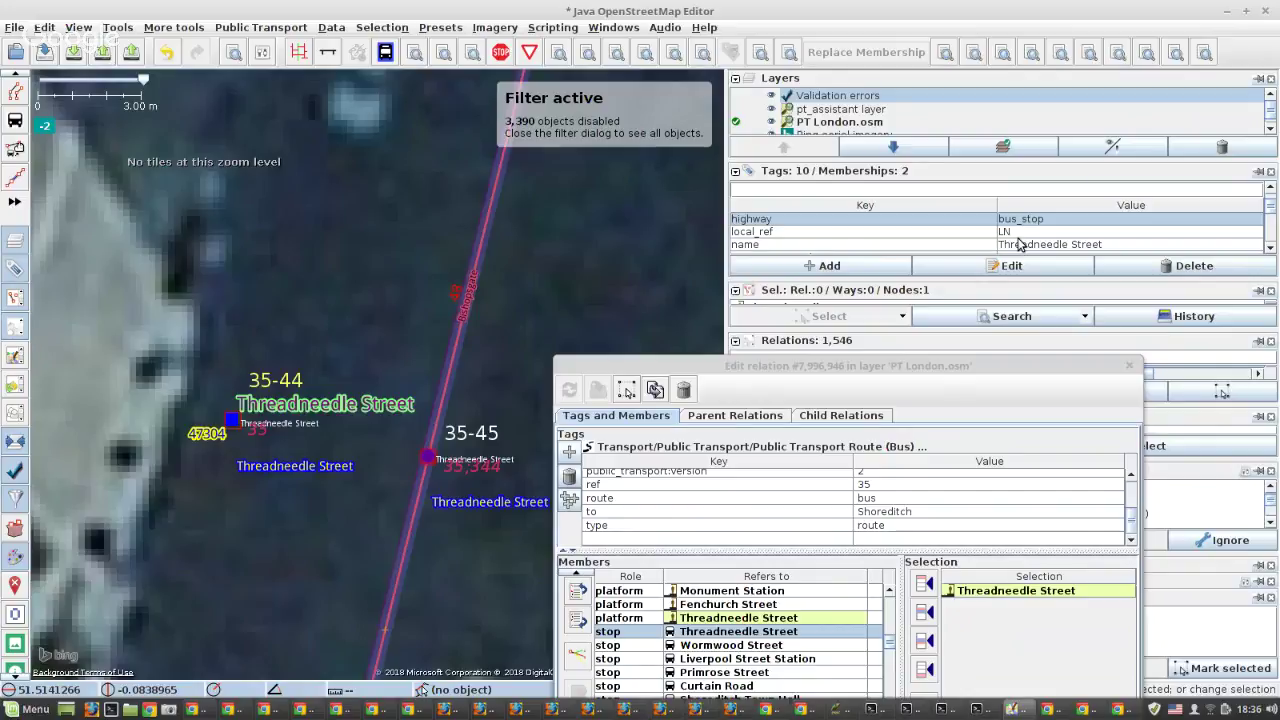
scroll(1020, 244, down, 1)
scroll(1020, 244, down, 1)
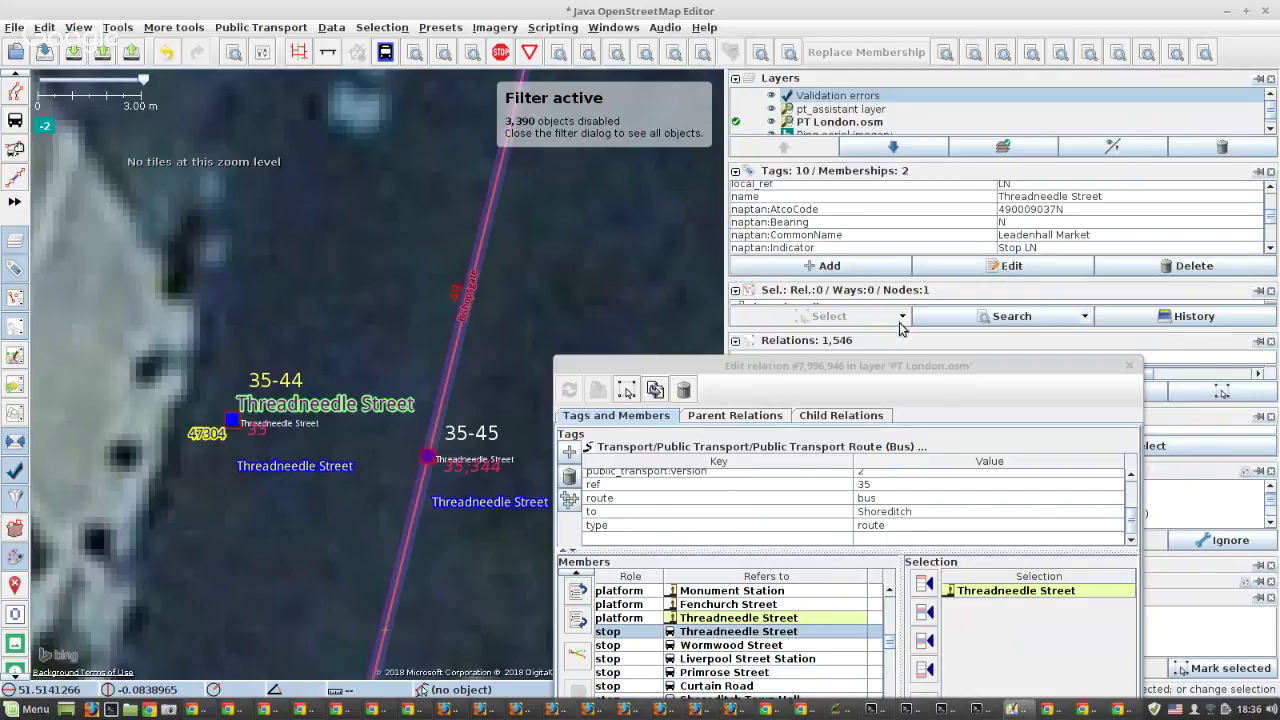
Remove the Threadneedle Street stop position member from the route 35 → Shoreditch relation.
click(820, 366)
drag(820, 370, 931, 112)
click(676, 486)
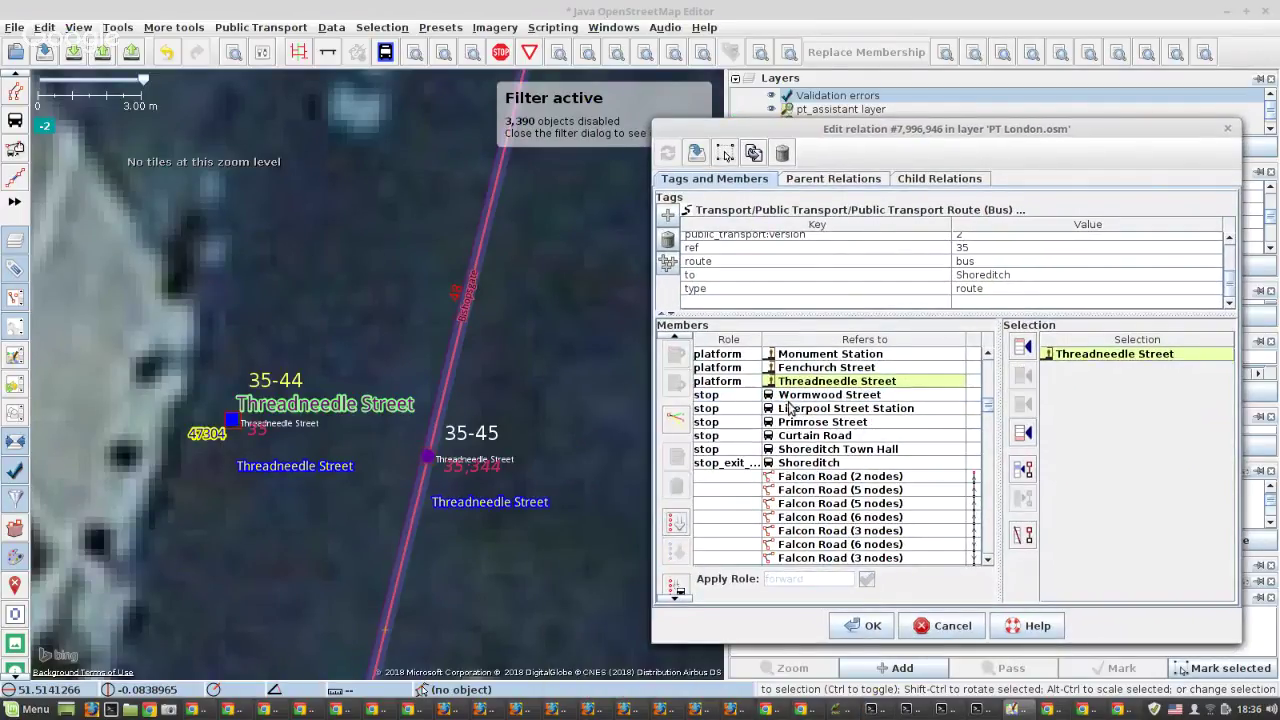
Replace the Wormwood Street stop position member with the Wormwood Street platform node 47716.
click(790, 396)
right_click(790, 399)
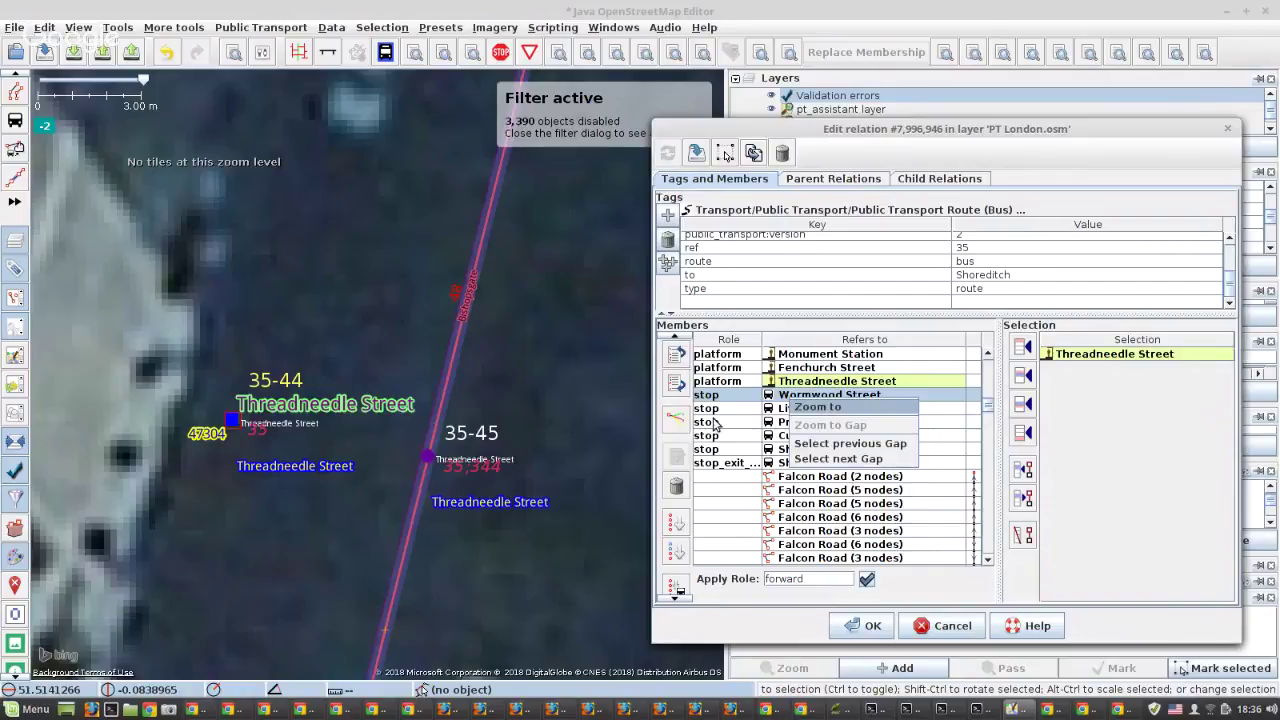
click(818, 407)
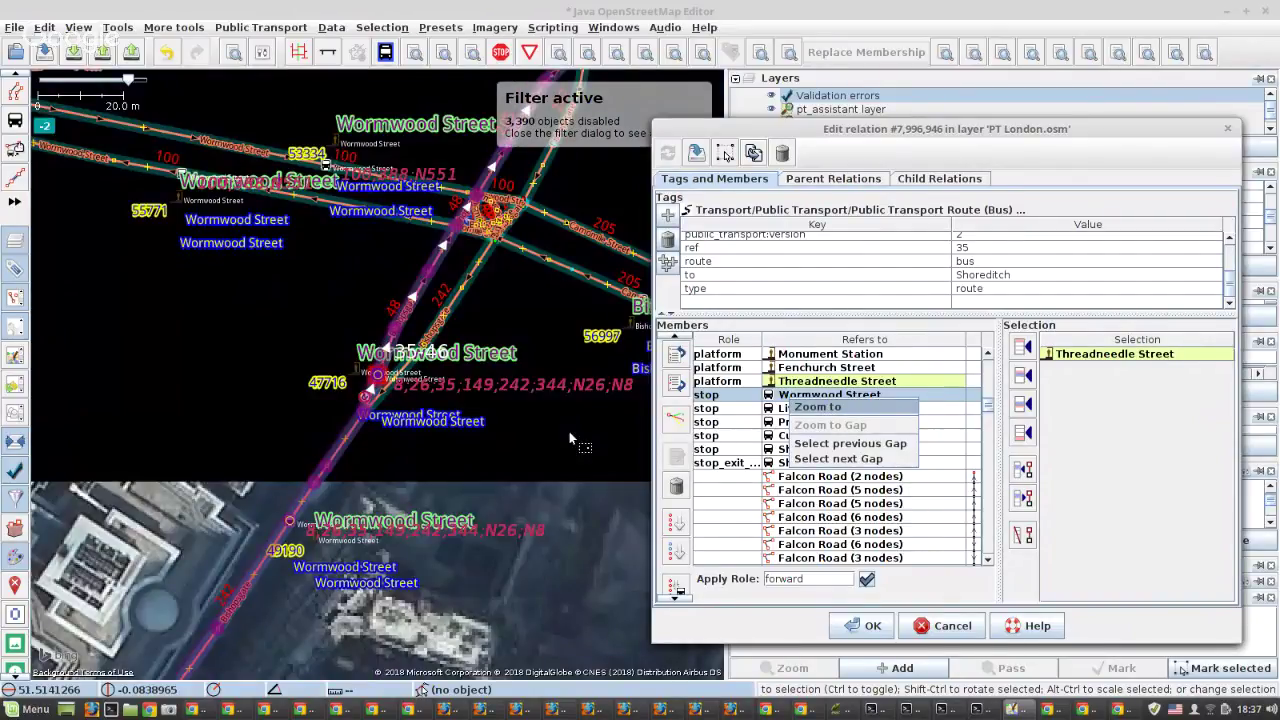
scroll(360, 372, up, 4)
click(334, 362)
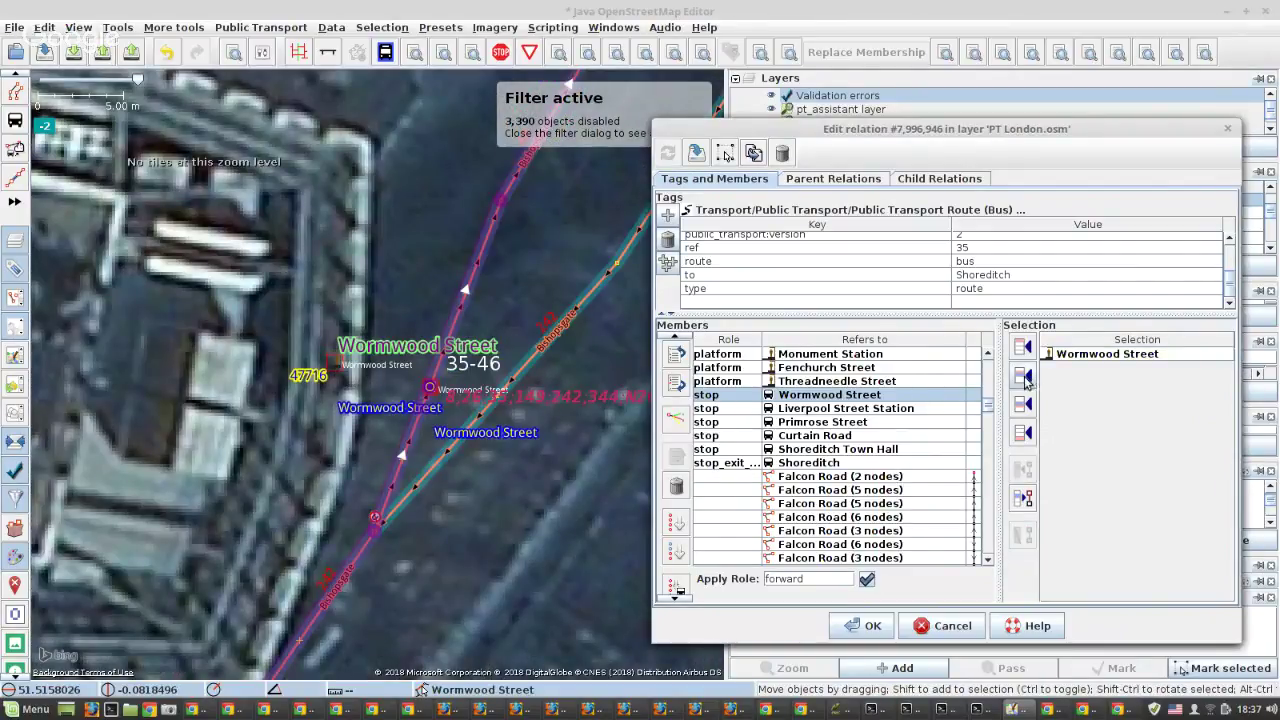
click(1022, 376)
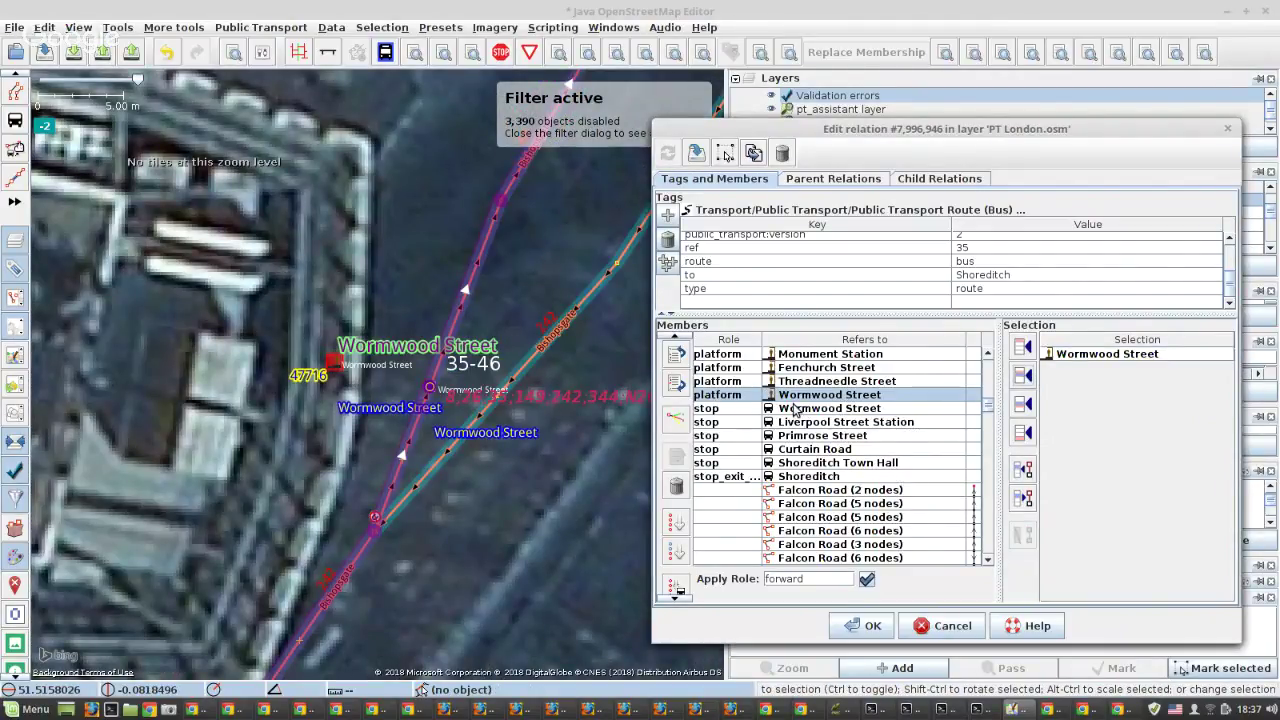
click(795, 409)
click(676, 486)
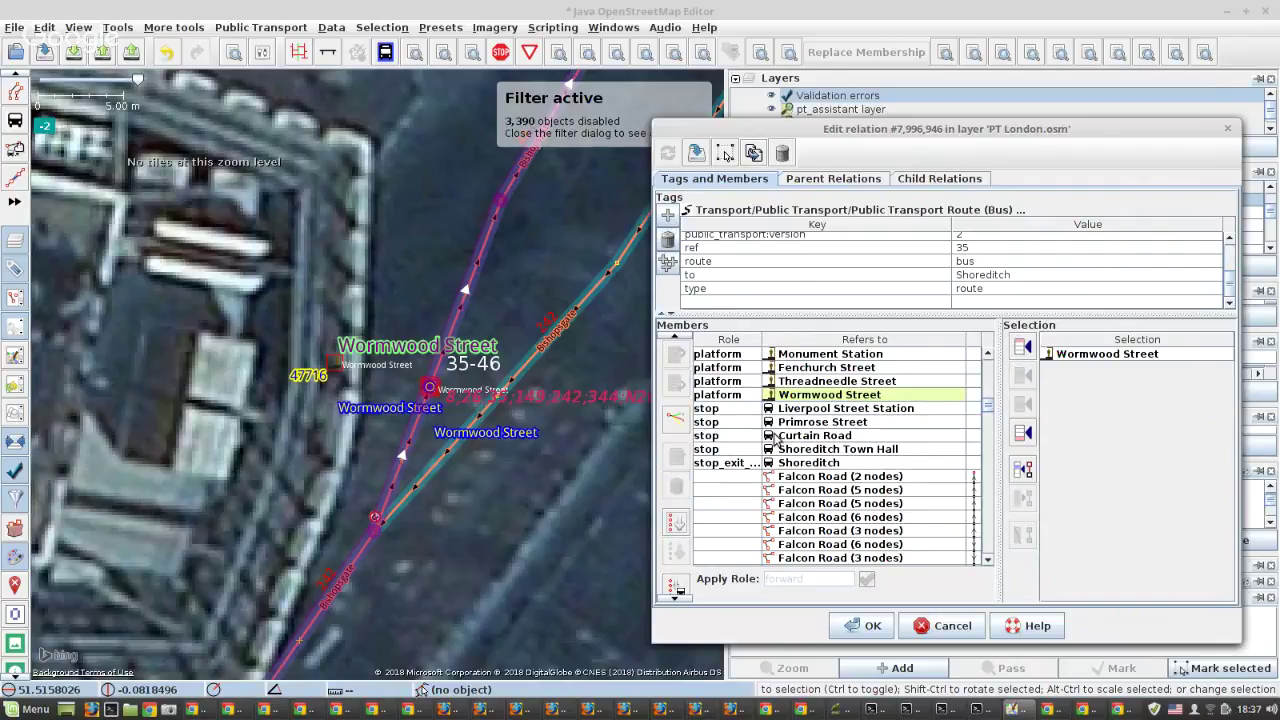
Replace the Liverpool Street Station stop position member with the Liverpool Street Station platform node 75373.
click(790, 410)
right_click(788, 412)
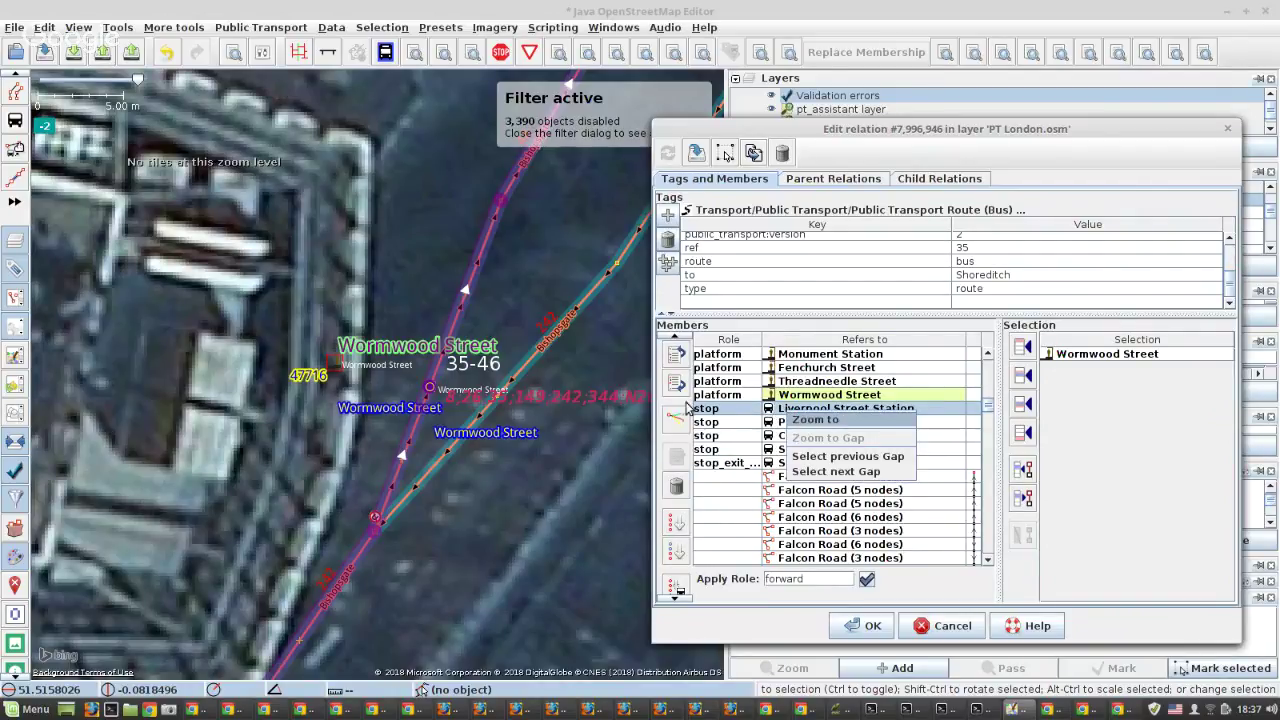
key(Return)
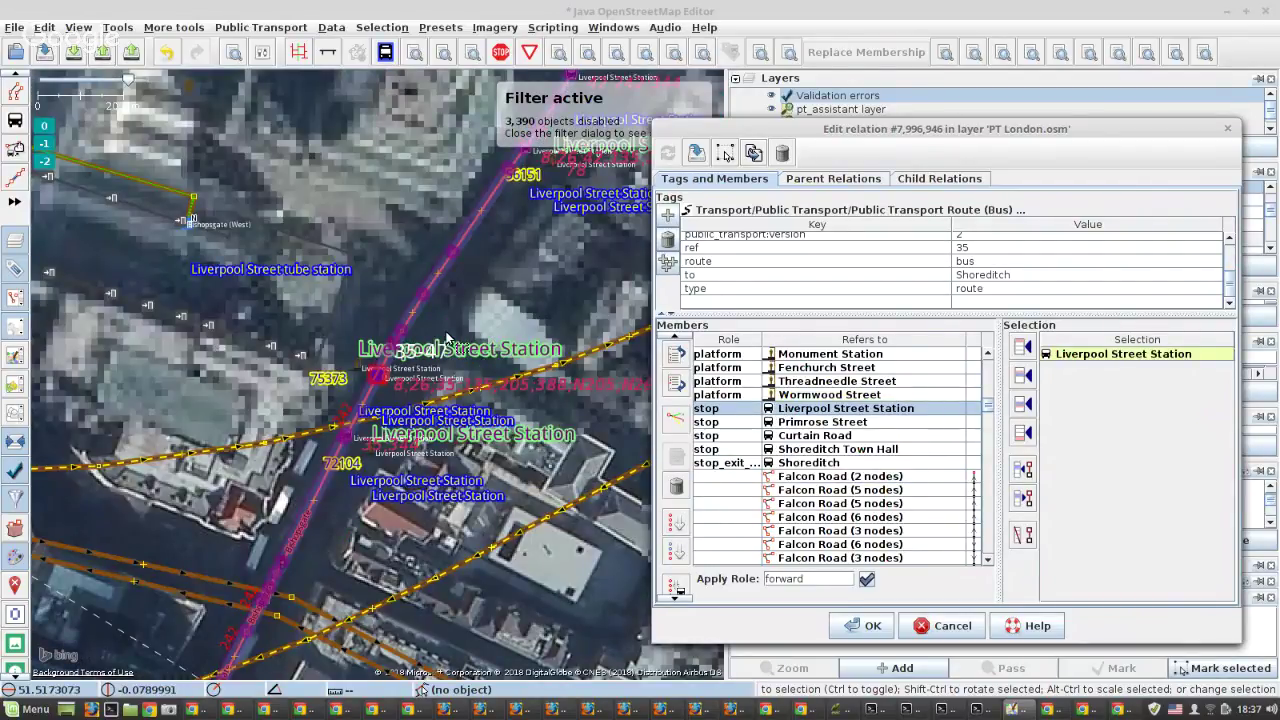
scroll(358, 374, up, 4)
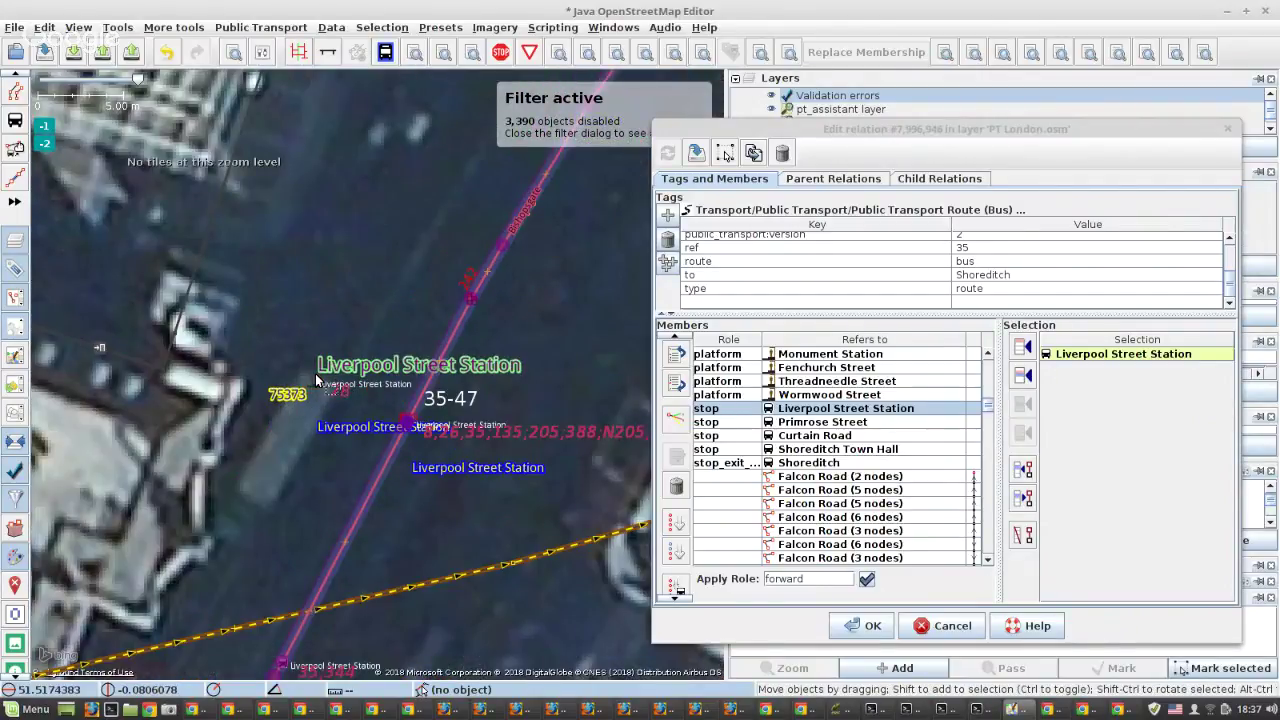
click(314, 390)
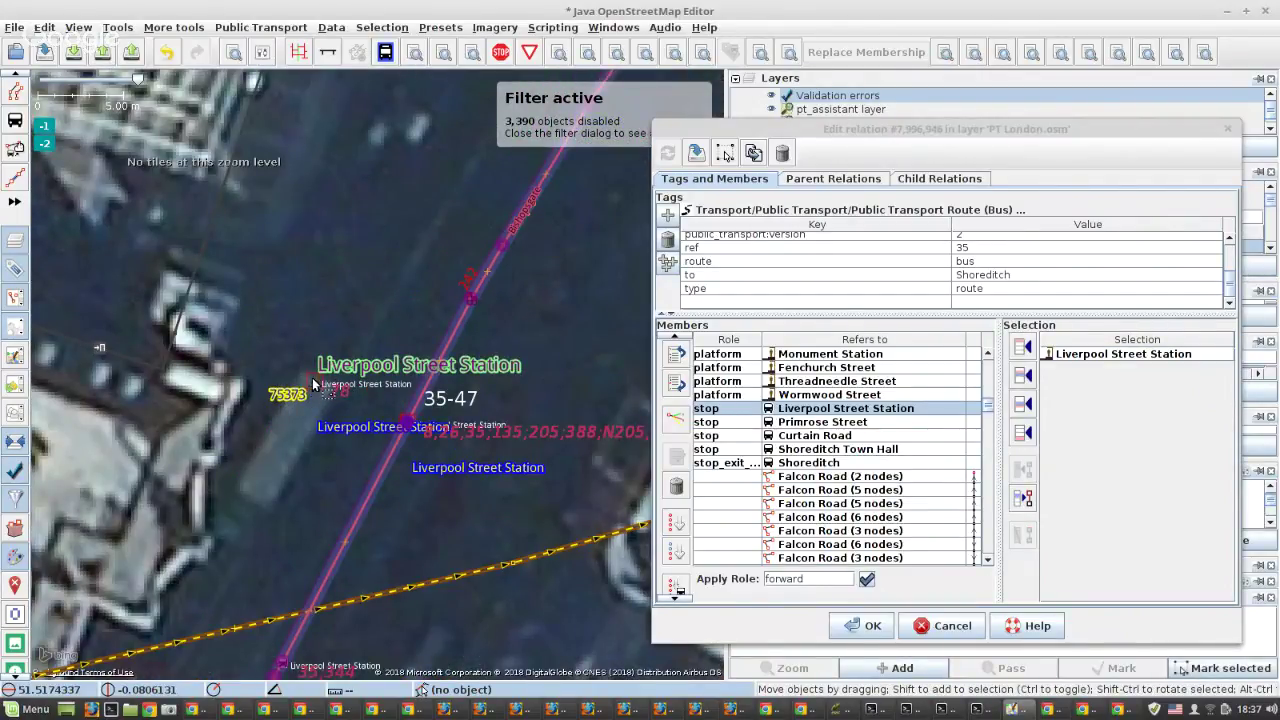
click(1021, 374)
click(860, 422)
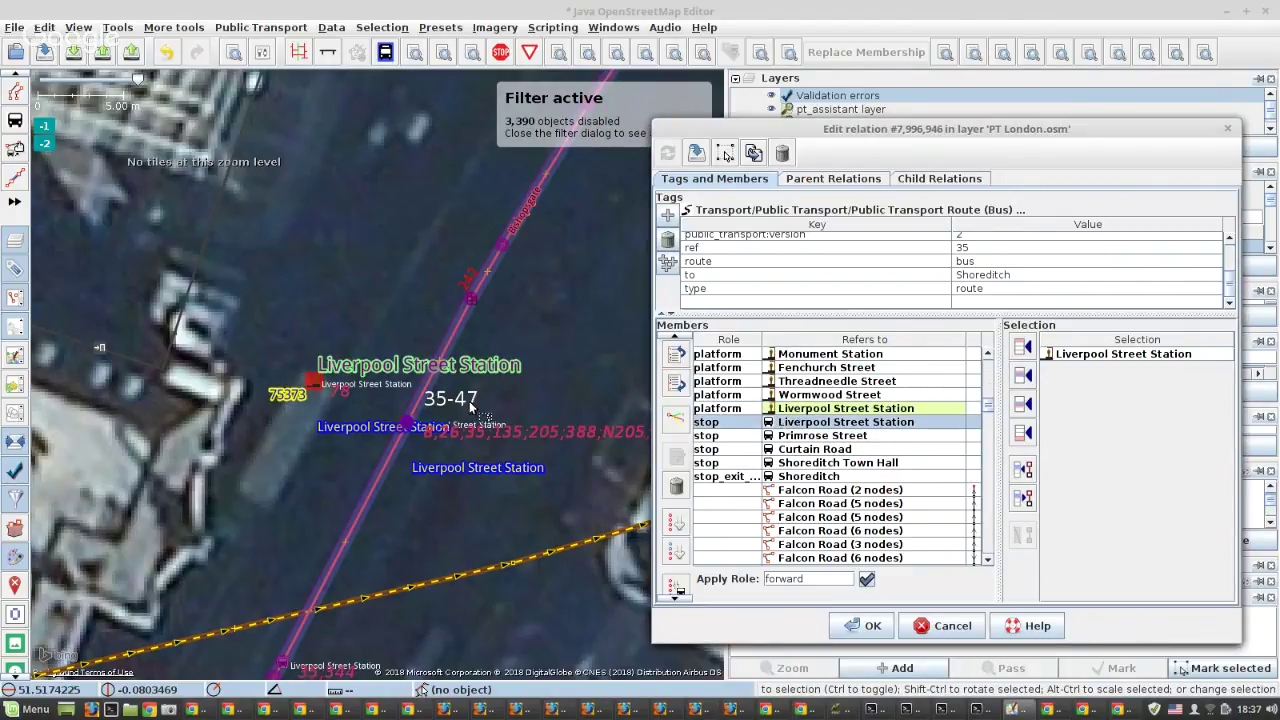
click(676, 487)
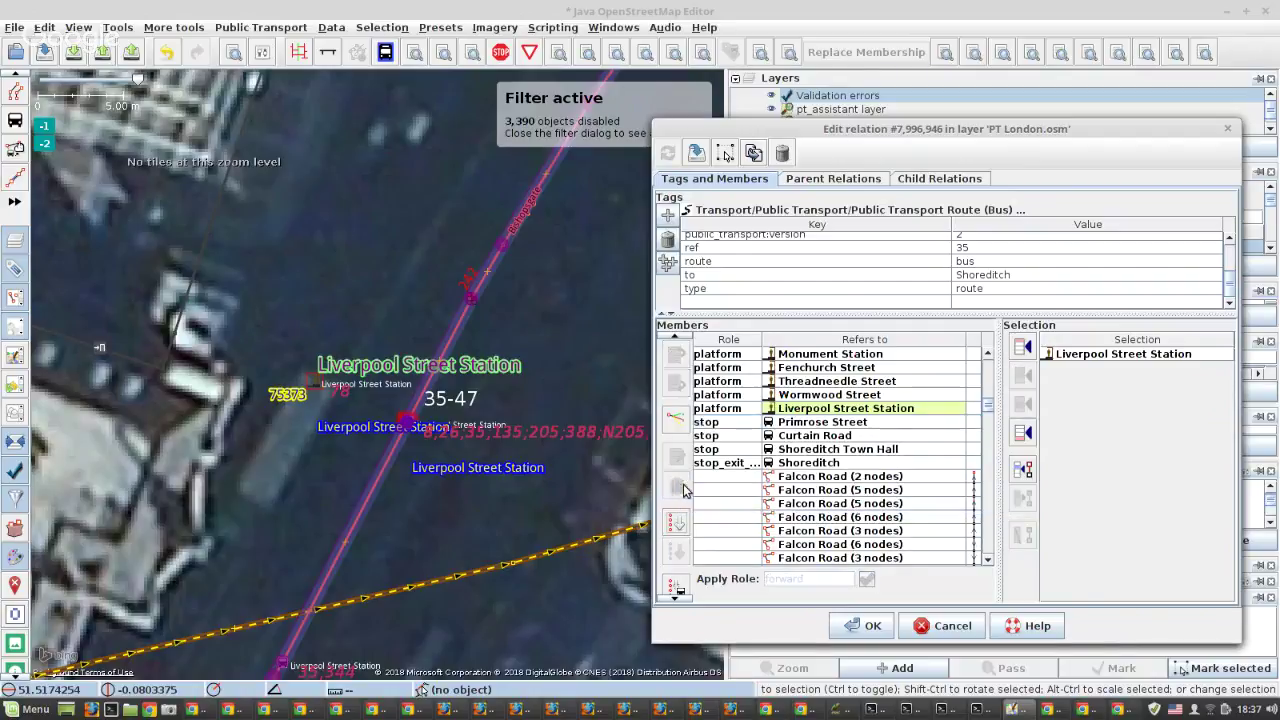
Replace the Primrose Street stop position member with the Primrose Street platform node 56259.
click(786, 428)
right_click(788, 429)
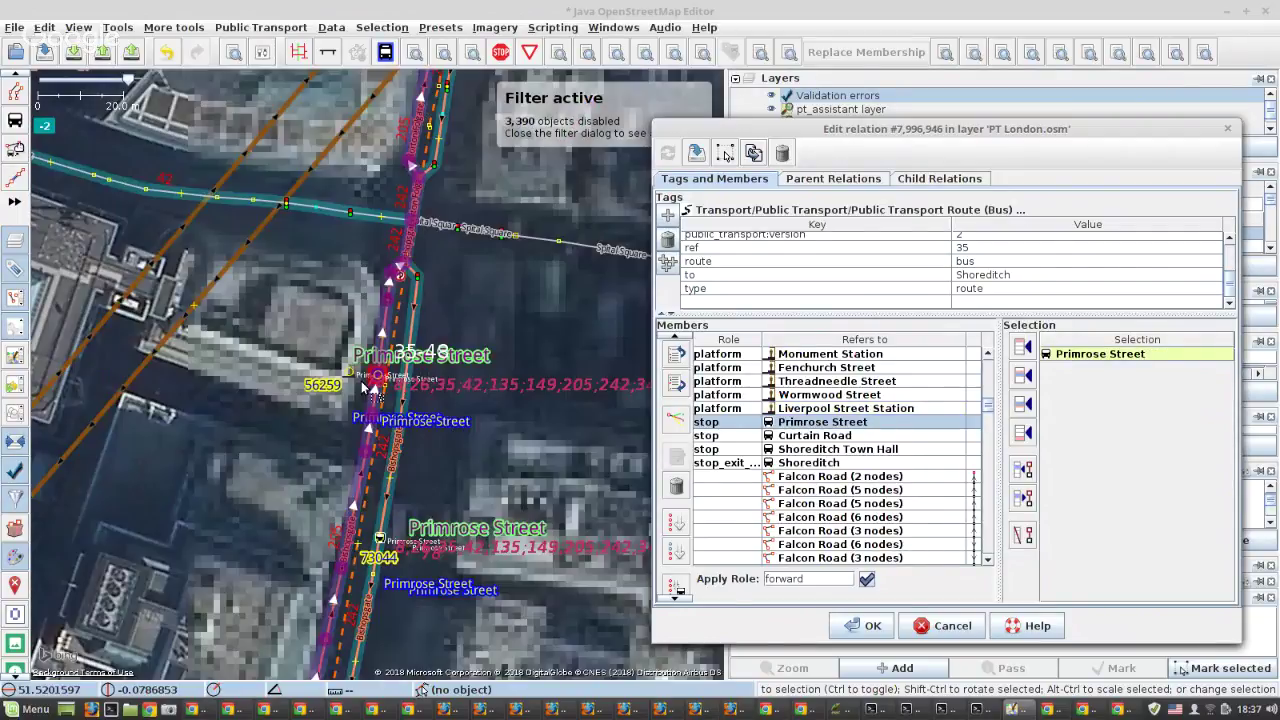
scroll(365, 388, up, 2)
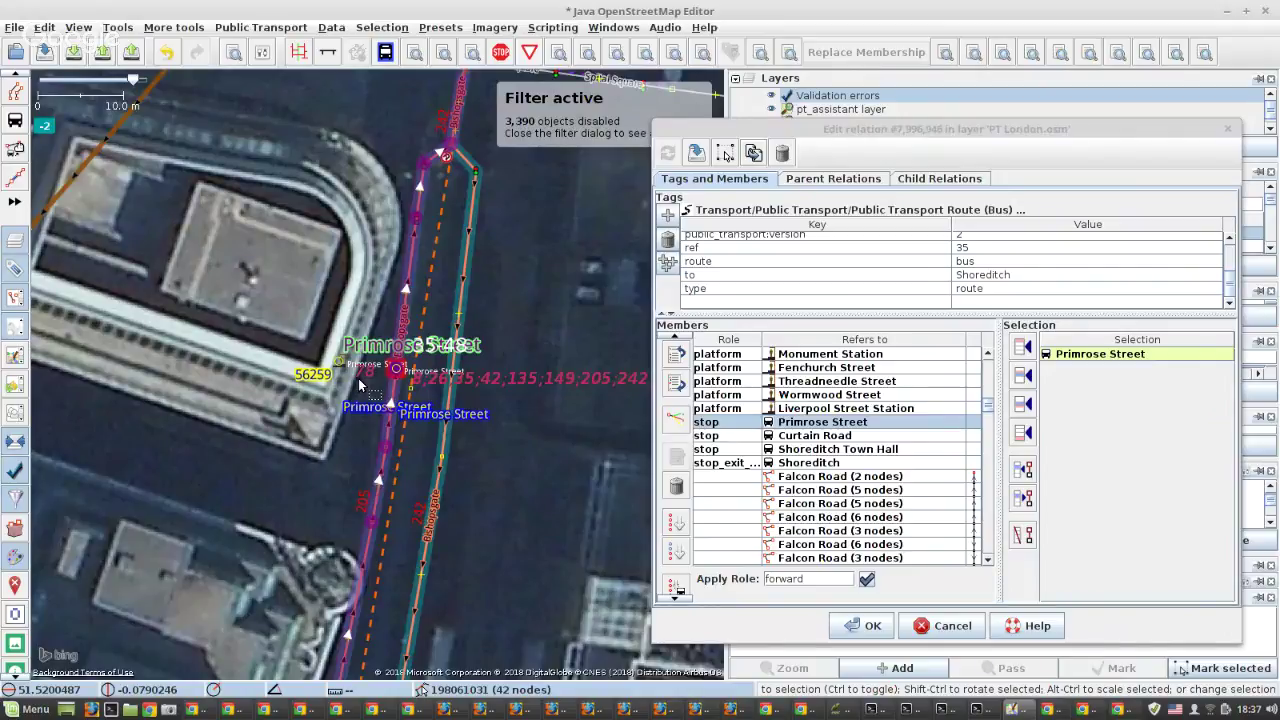
scroll(360, 386, up, 1)
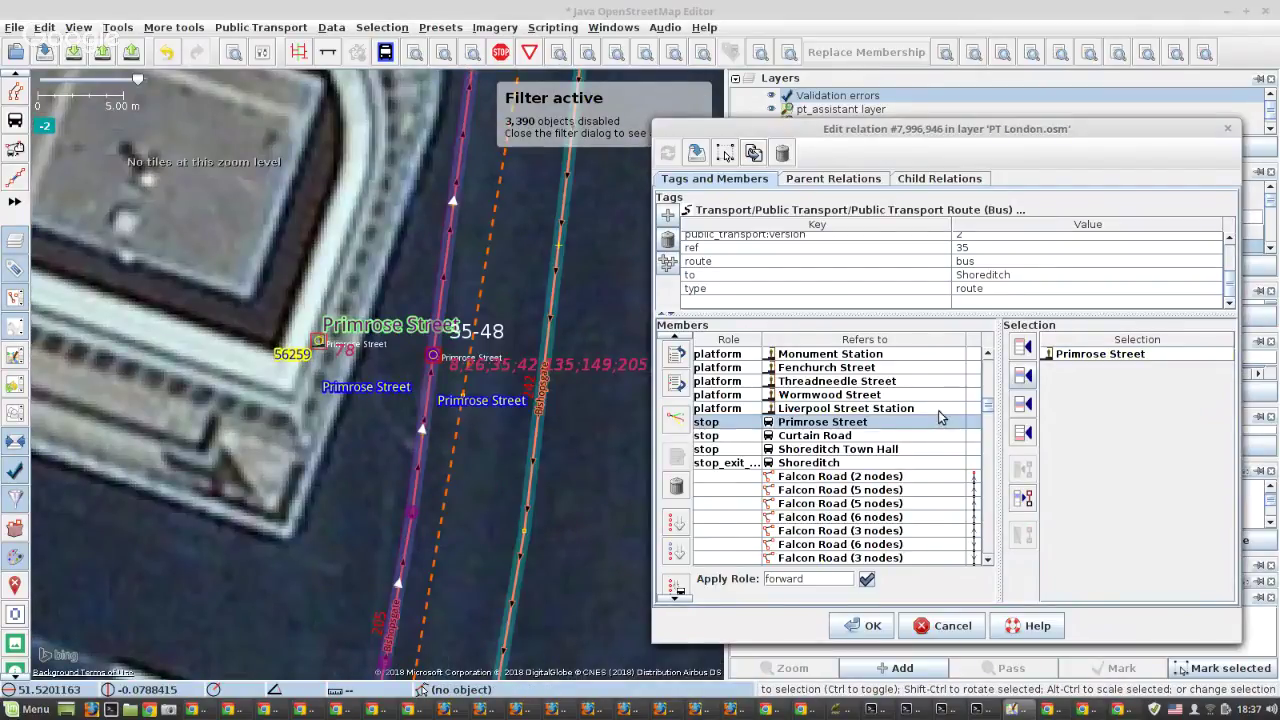
click(1021, 375)
click(677, 487)
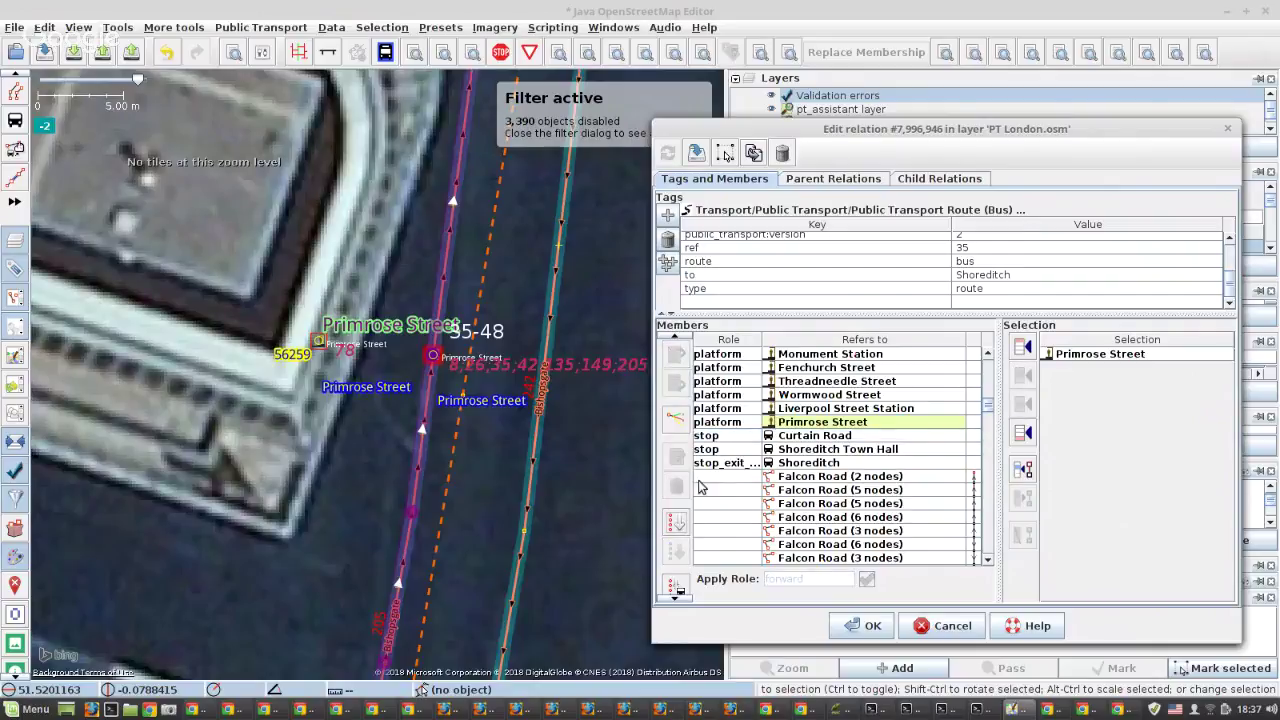
Replace the Curtain Road stop position member with the Curtain Road platform node 52397.
right_click(810, 437)
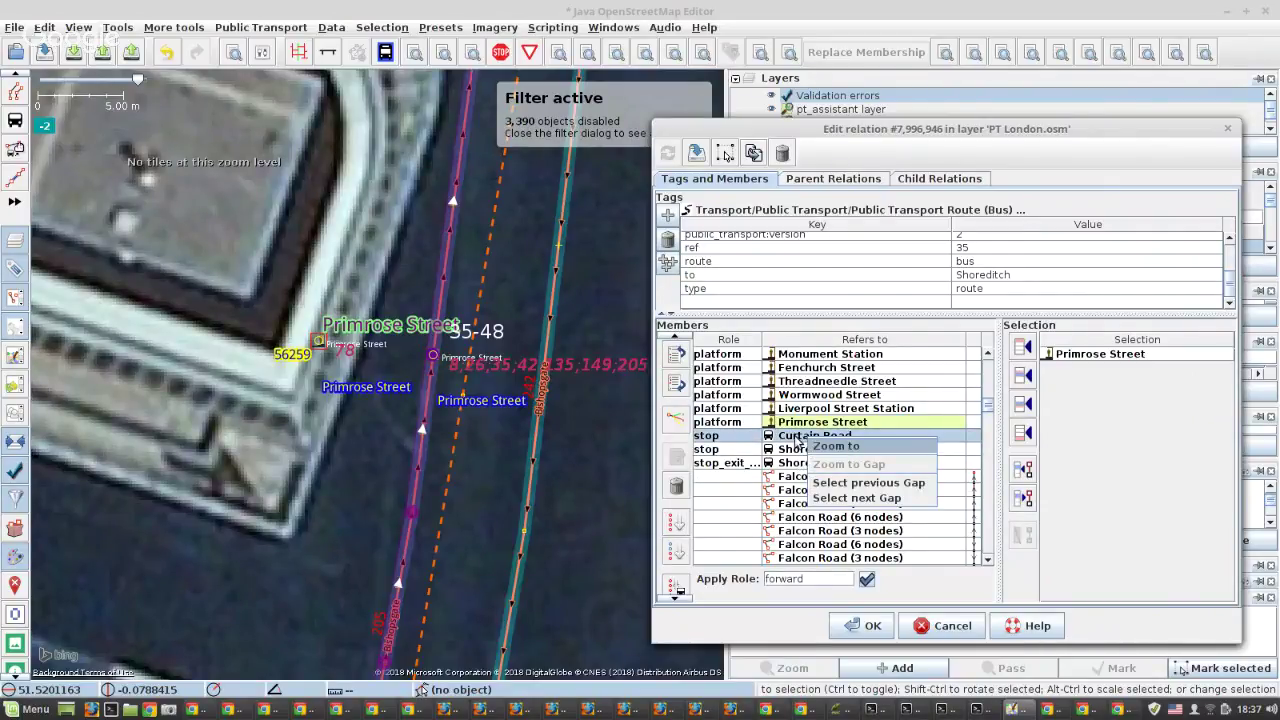
click(850, 447)
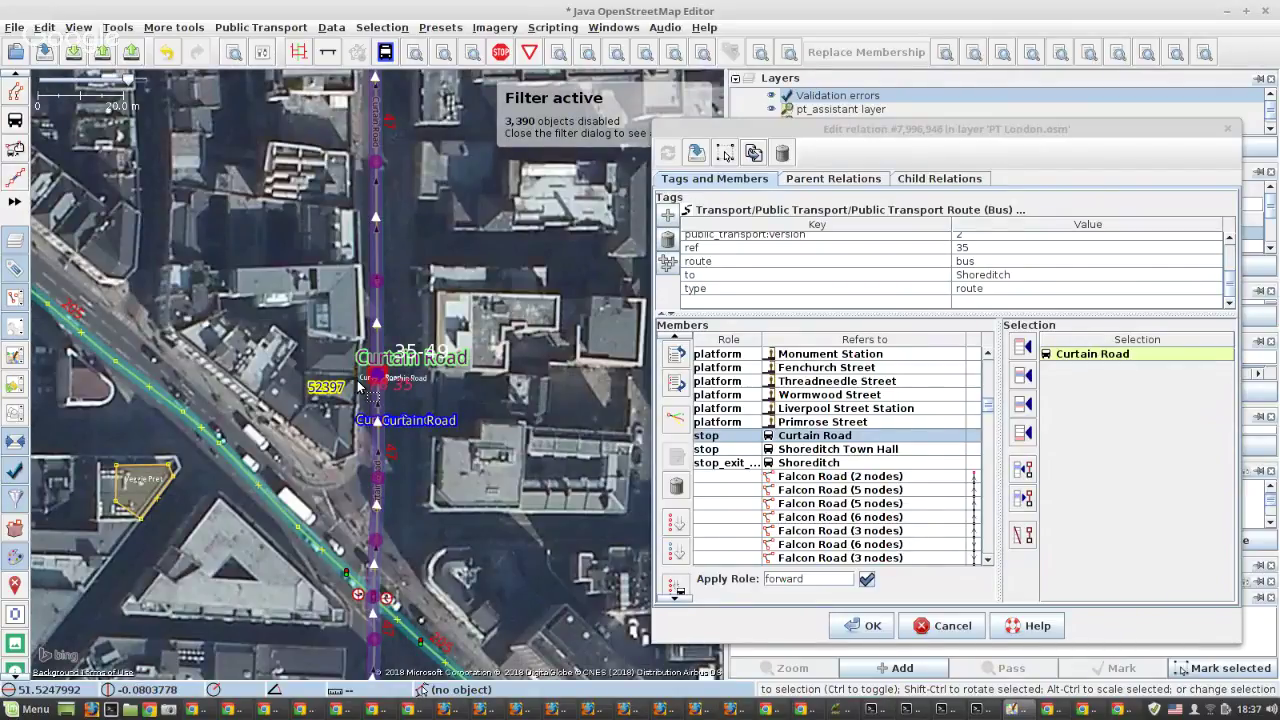
scroll(358, 387, up, 3)
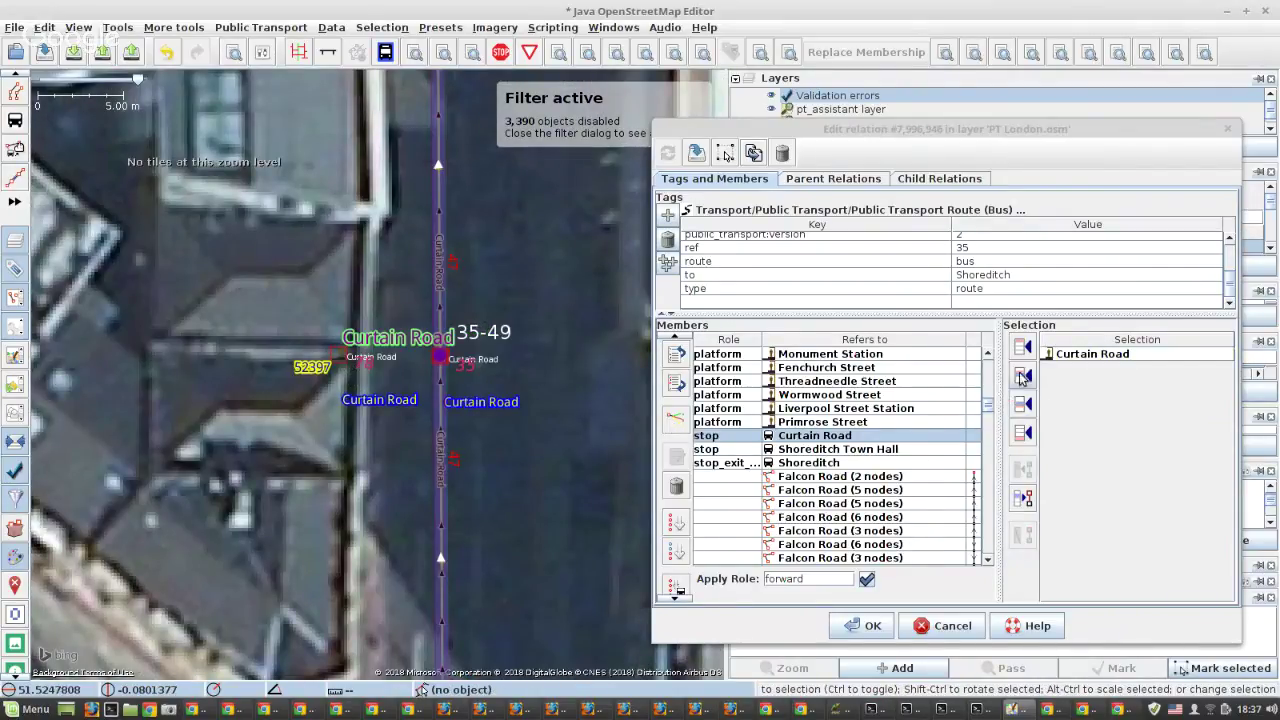
click(677, 487)
Locate the Shoreditch Town Hall stop position member on the map and look for its matching platform node.
click(798, 452)
right_click(798, 455)
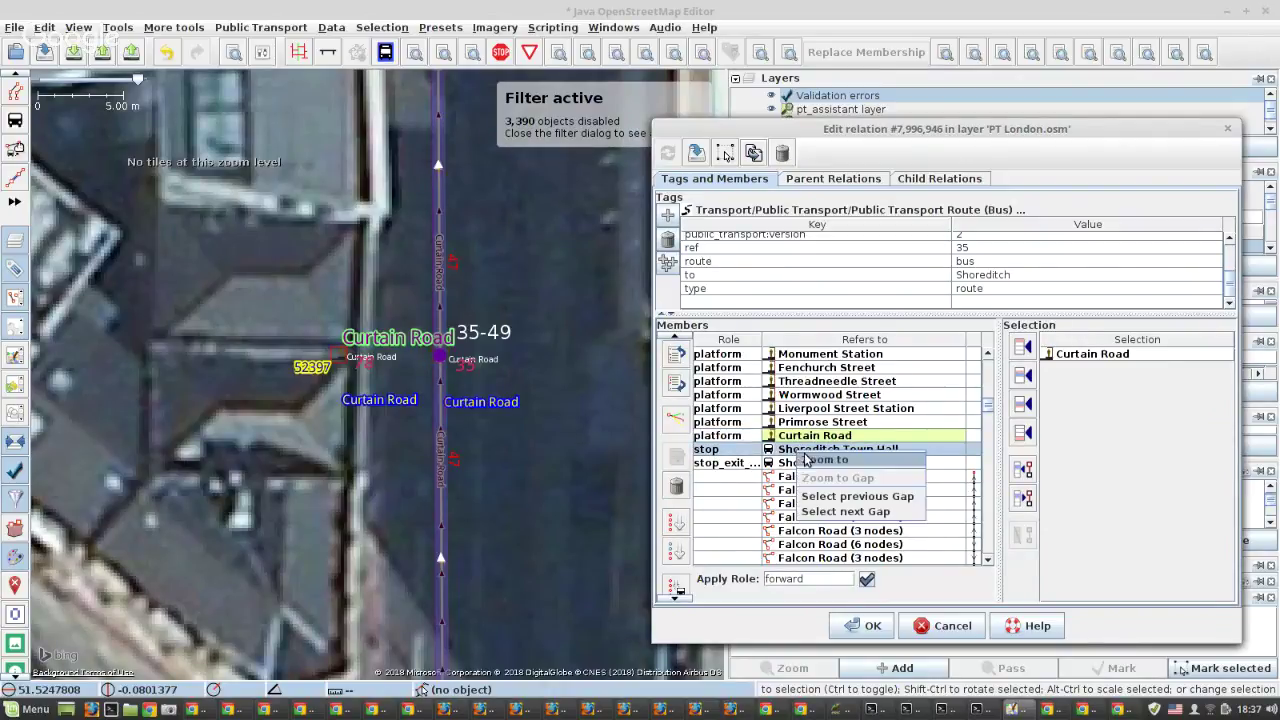
key(Return)
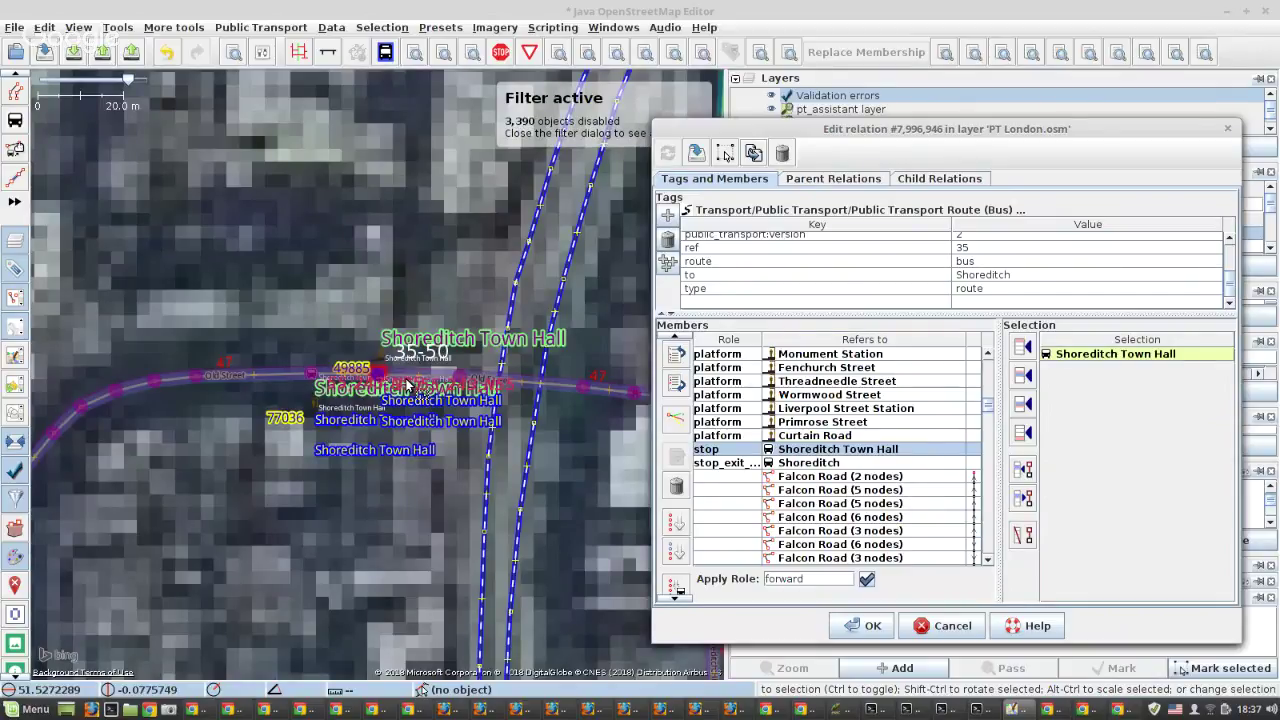
click(388, 383)
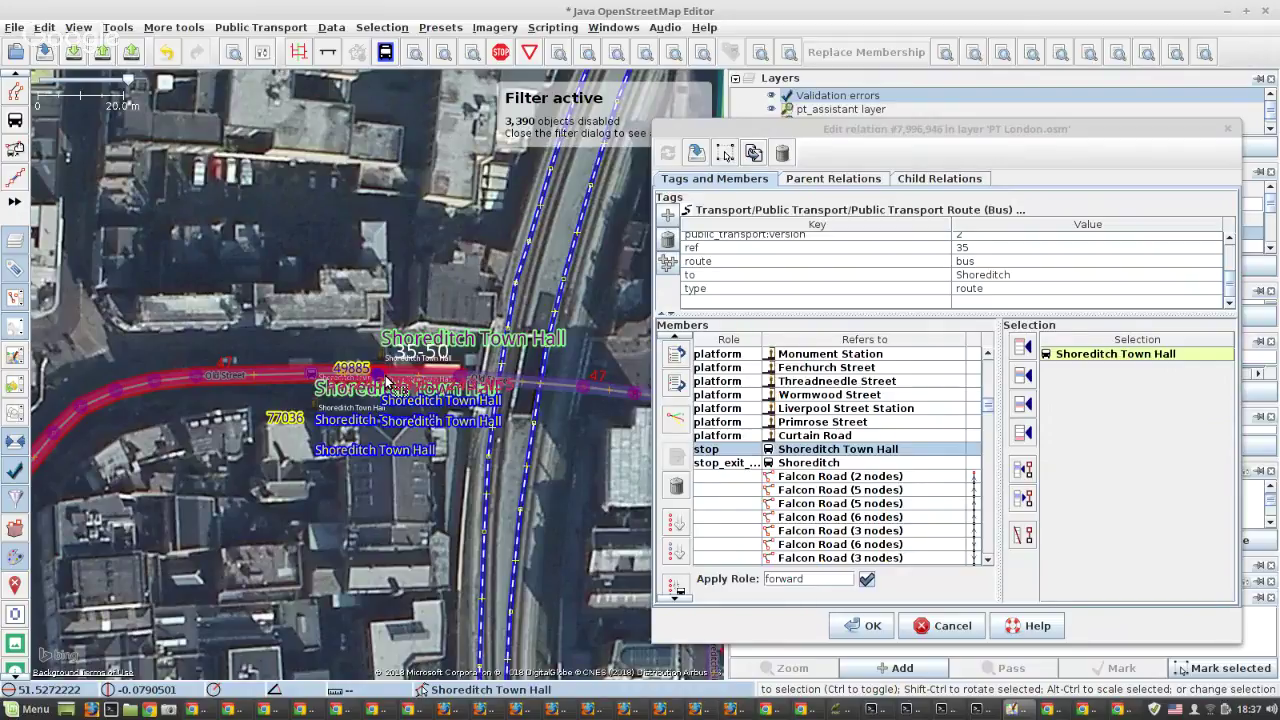
Replace the Shoreditch Town Hall stop member of the route relation with the stop's platform node on the north side of Old Street.
scroll(388, 383, up, 2)
click(368, 338)
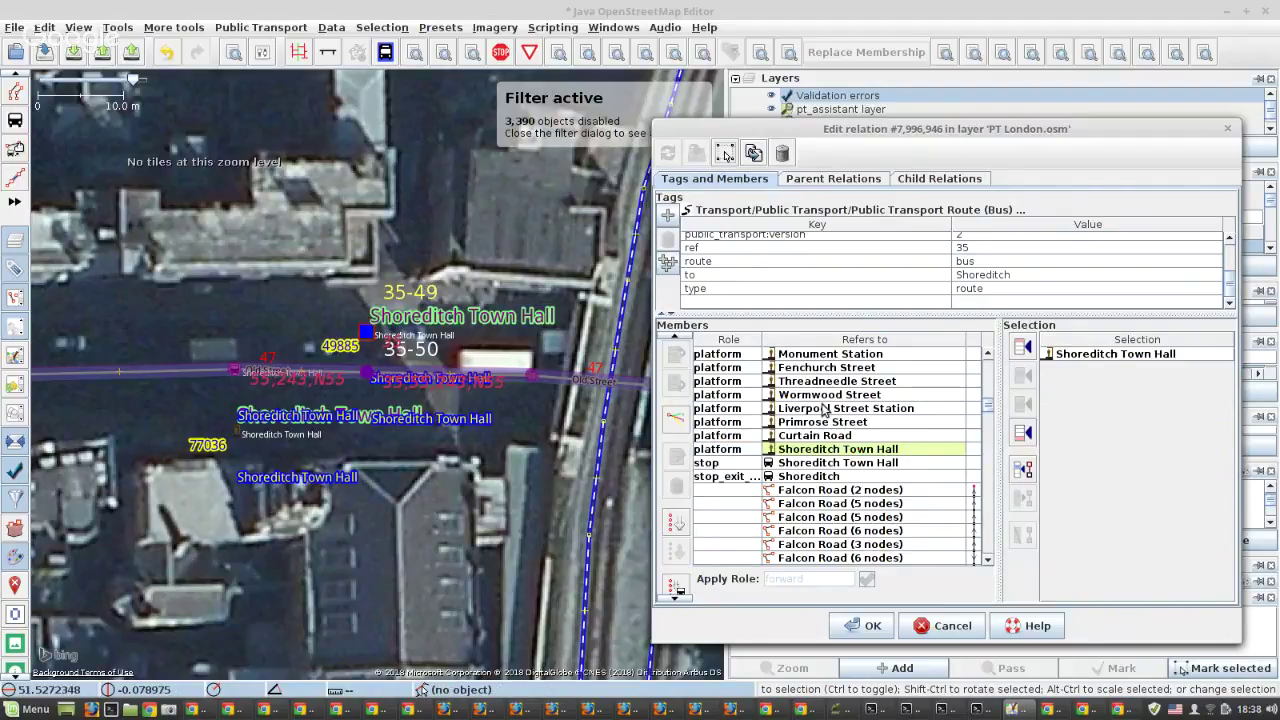
click(706, 462)
click(676, 485)
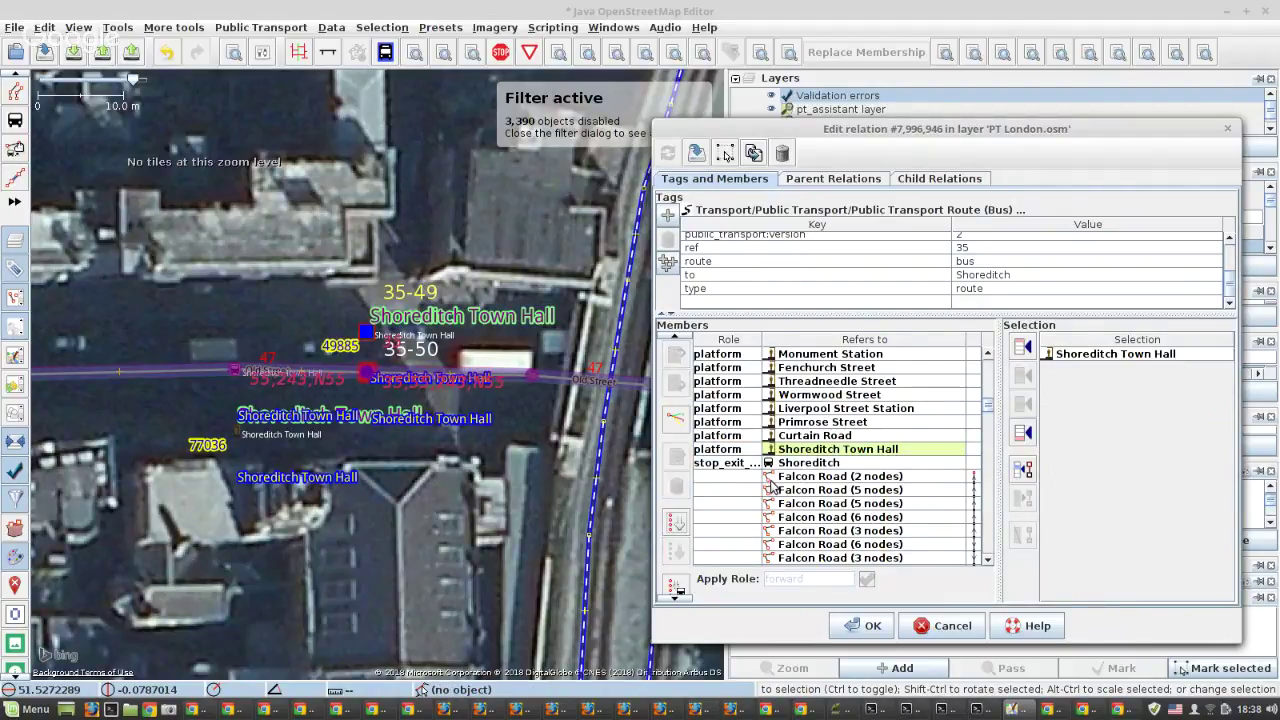
Replace the final Shoreditch stop member with the nearby Shoreditch platform node, giving it the role platform_exit_only.
right_click(783, 469)
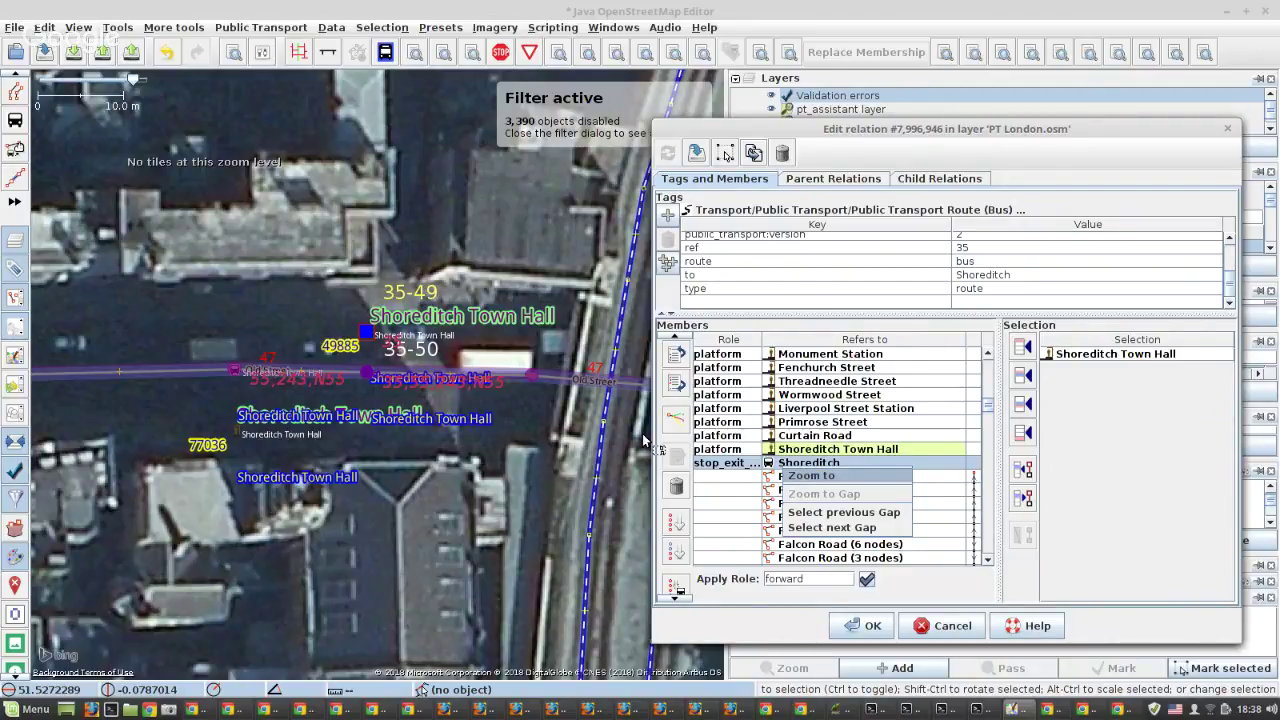
click(811, 475)
scroll(400, 373, up, 2)
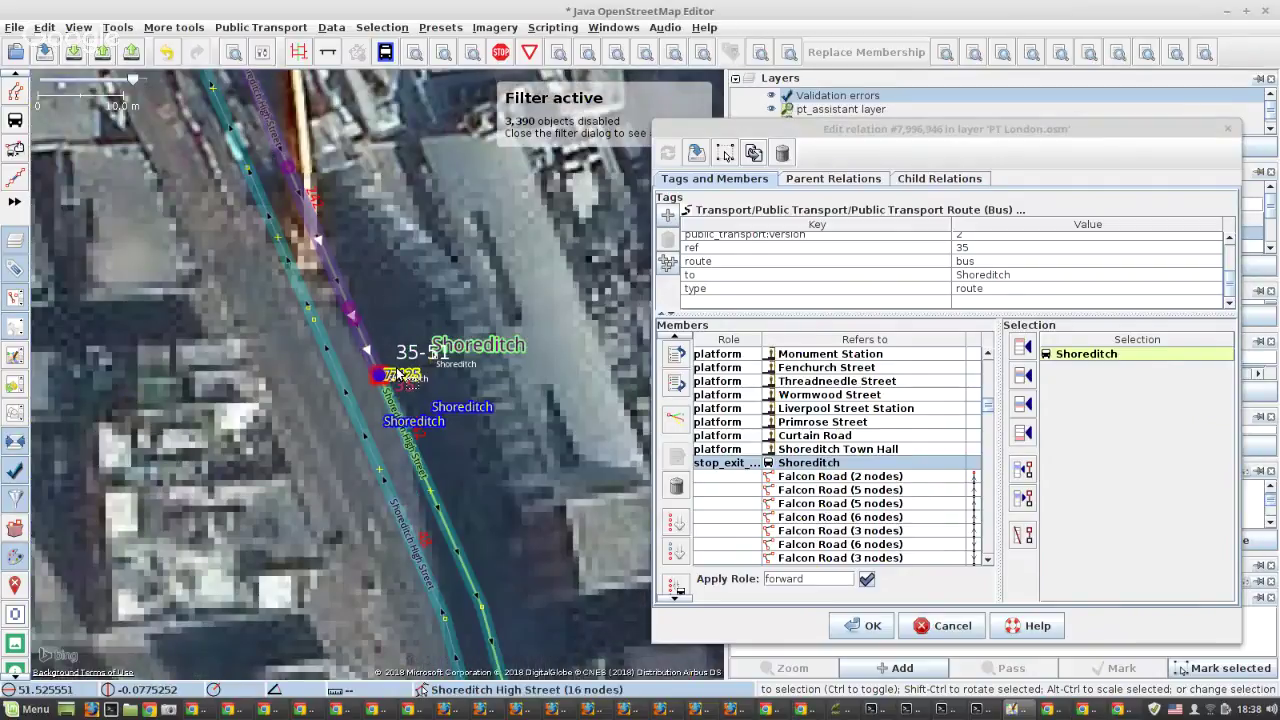
scroll(400, 373, up, 2)
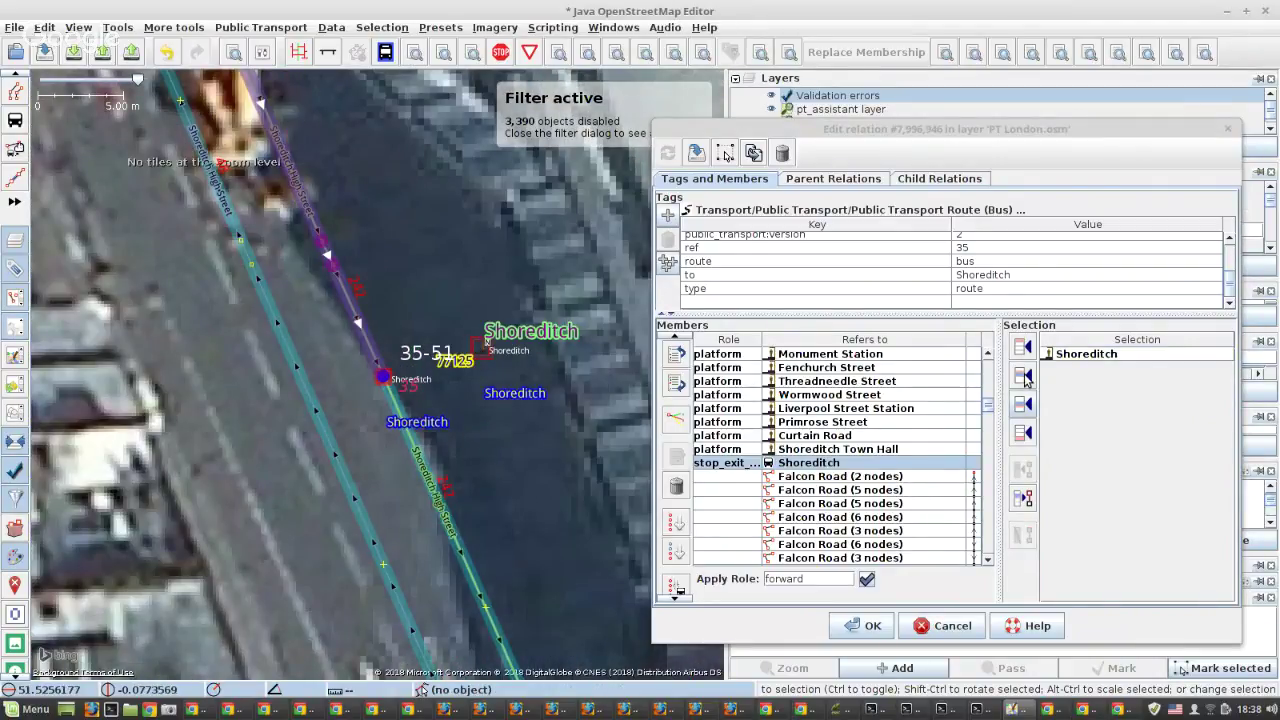
click(1022, 376)
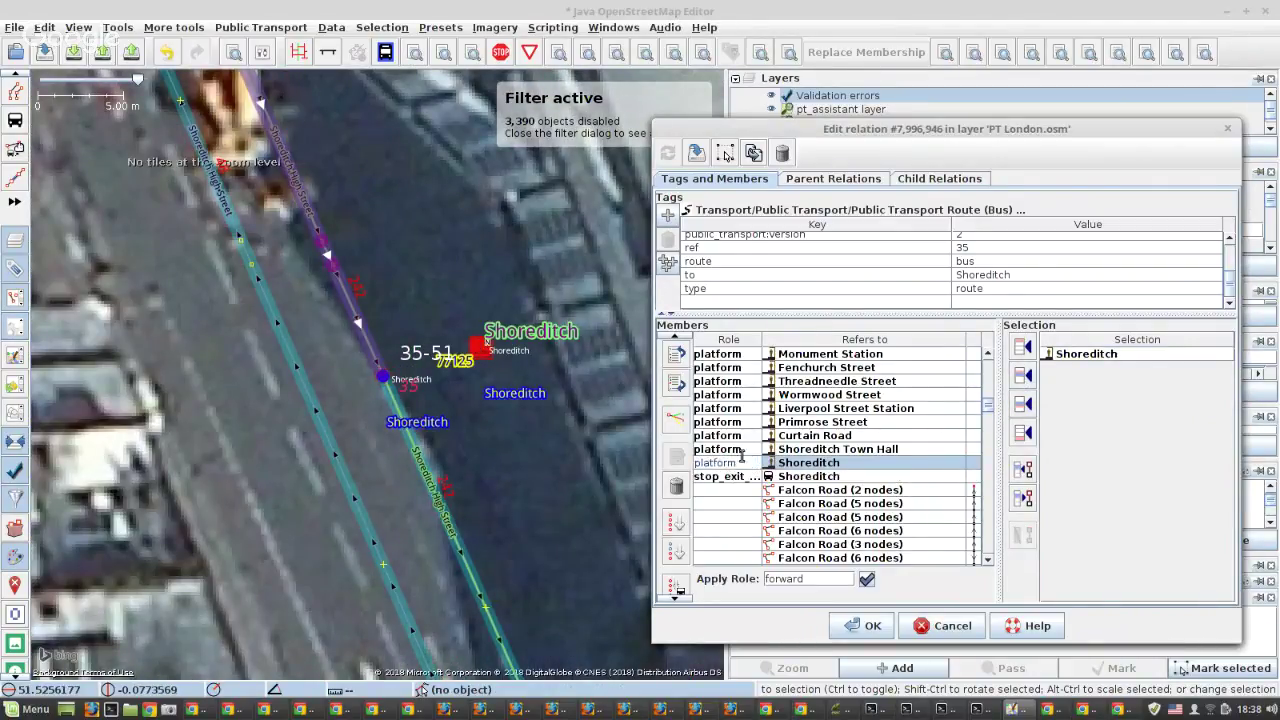
text(_exit_only)
click(818, 478)
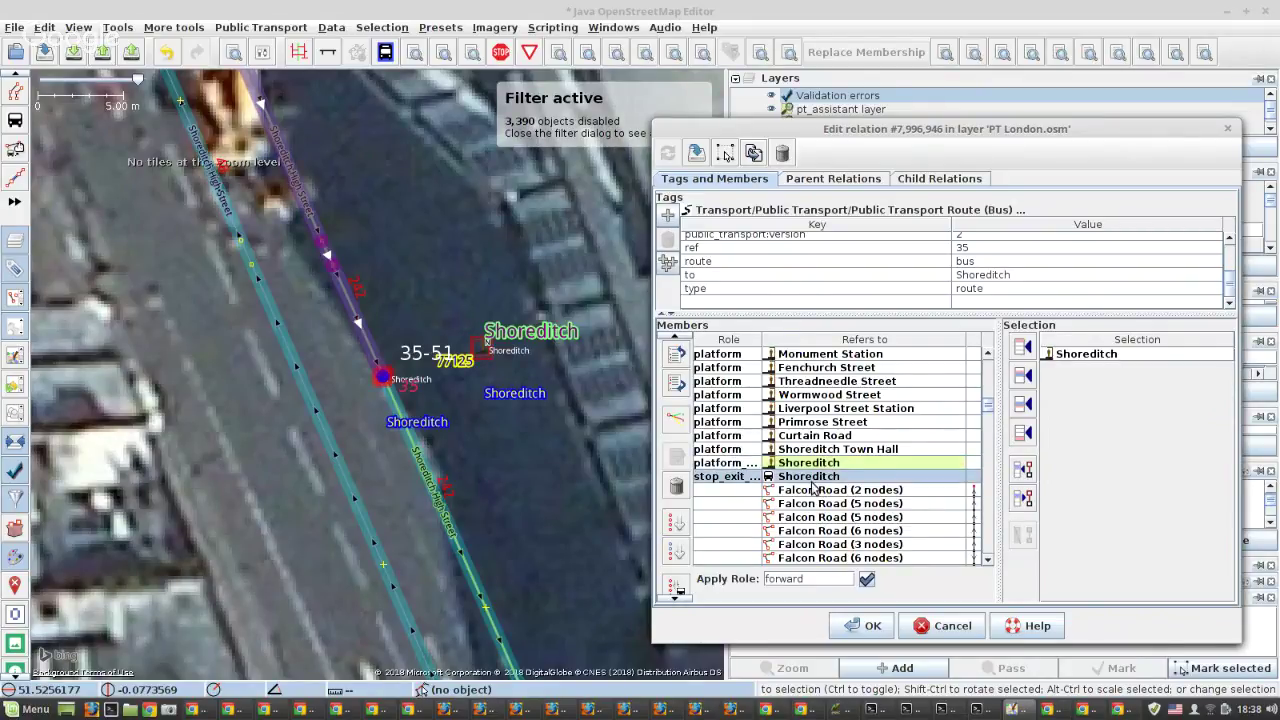
click(676, 488)
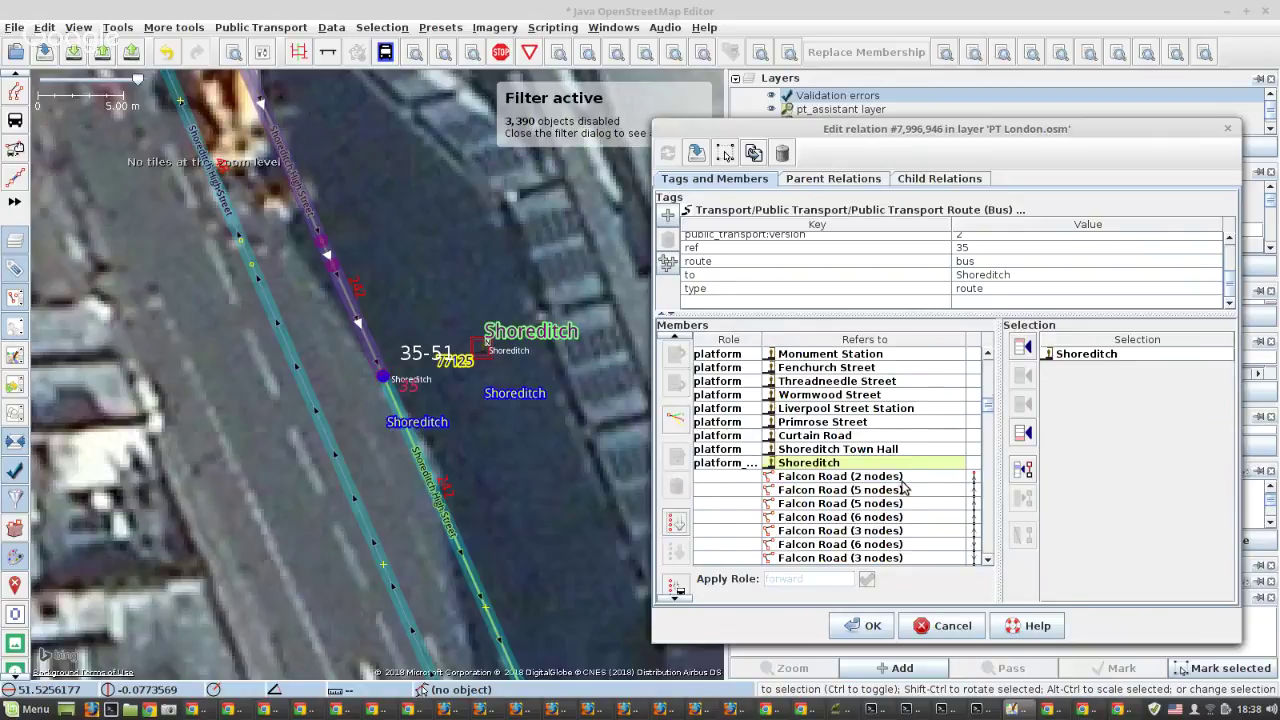
Fix the roles of the route's bus stop members so that those marked stop become platform.
scroll(893, 483, up, 8)
scroll(893, 483, up, 6)
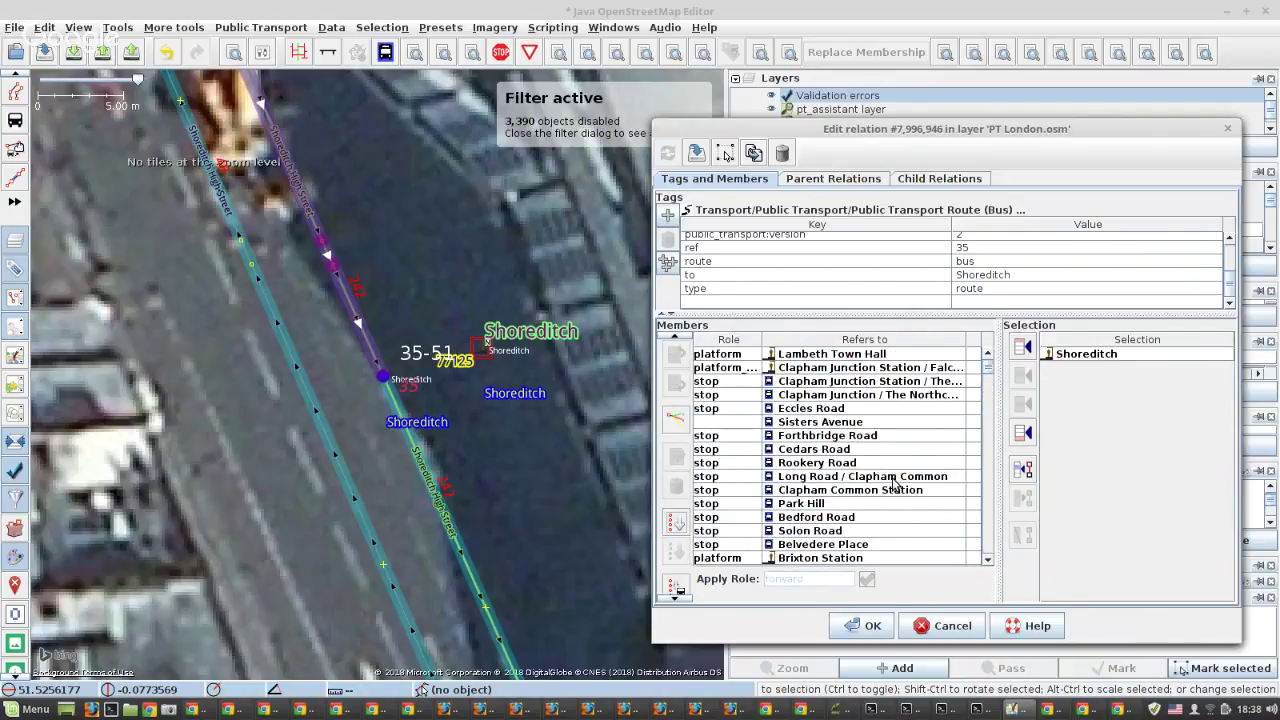
scroll(893, 483, down, 8)
scroll(677, 540, down, 1)
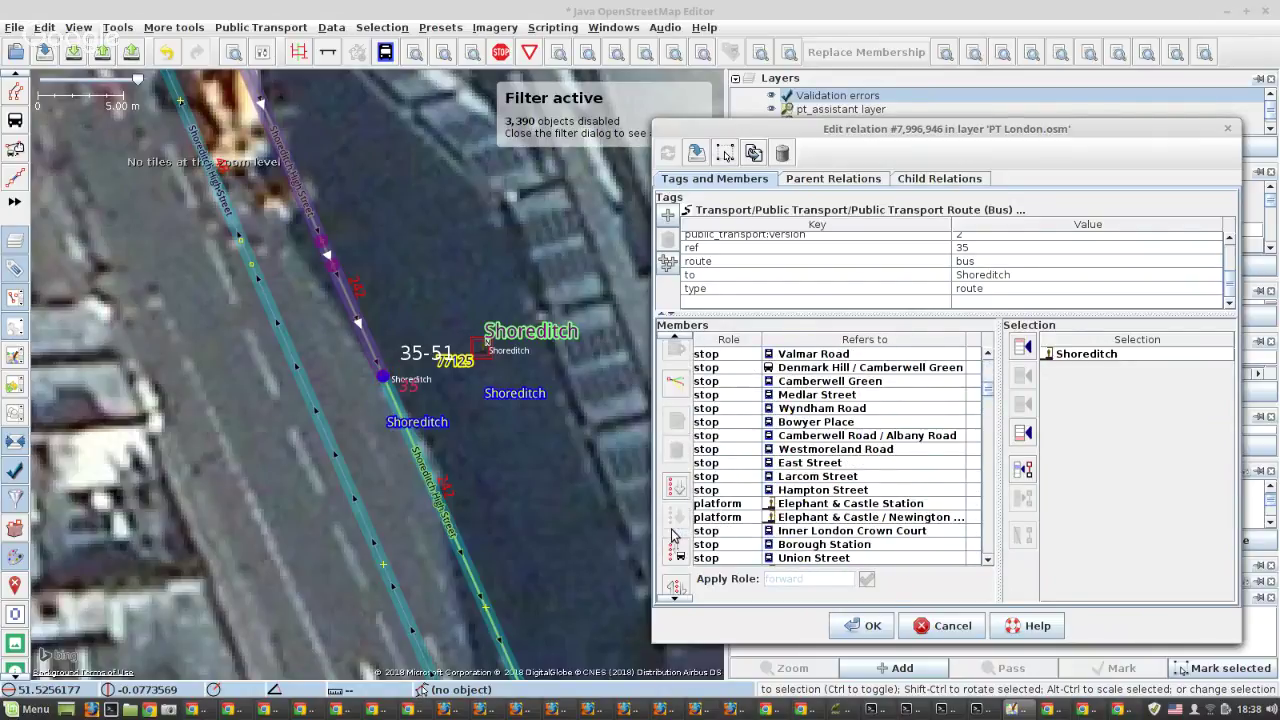
click(677, 556)
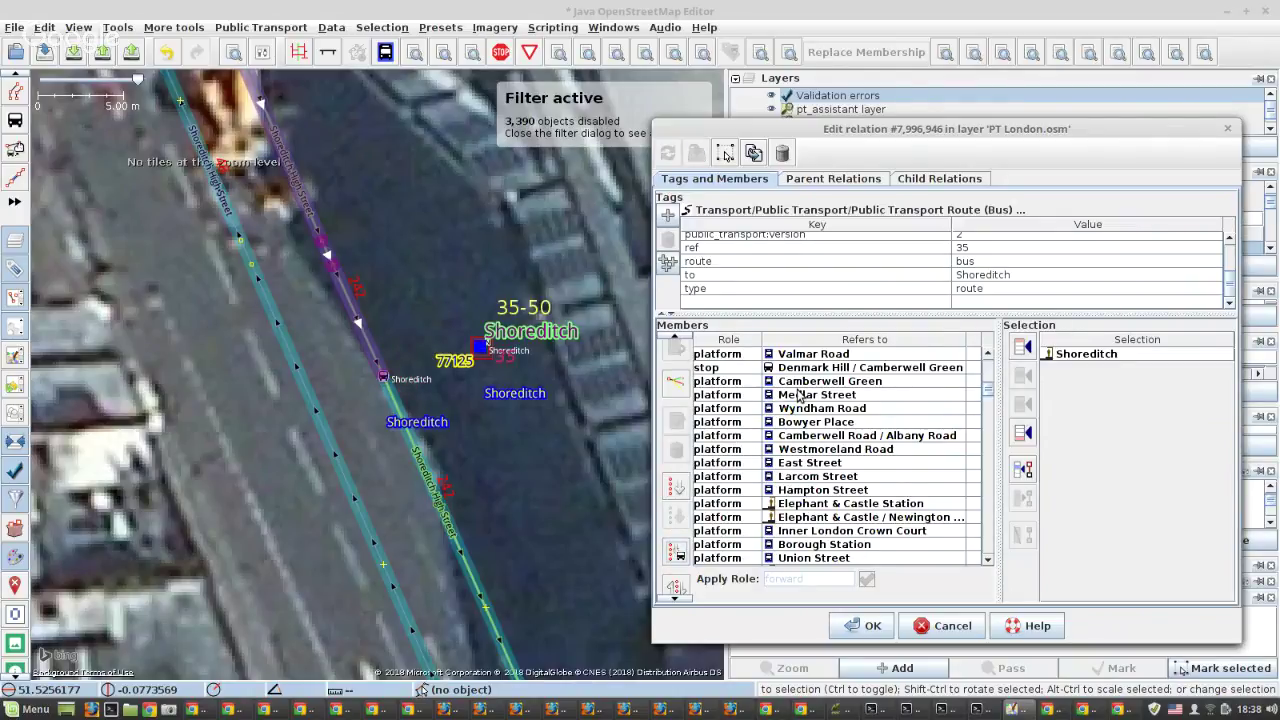
Zoom to the Denmark Hill / Camberwell Green stop member and download the OpenStreetMap data for the area just west of it.
scroll(798, 396, up, 3)
click(790, 497)
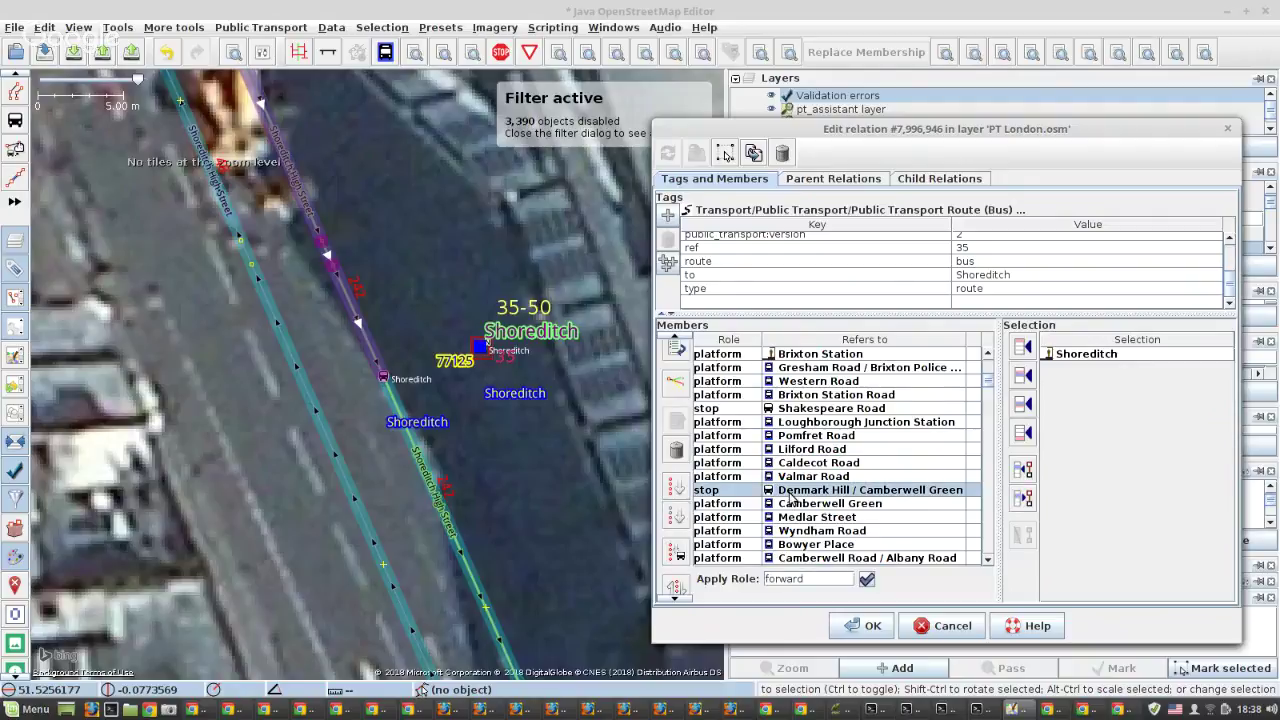
right_click(790, 497)
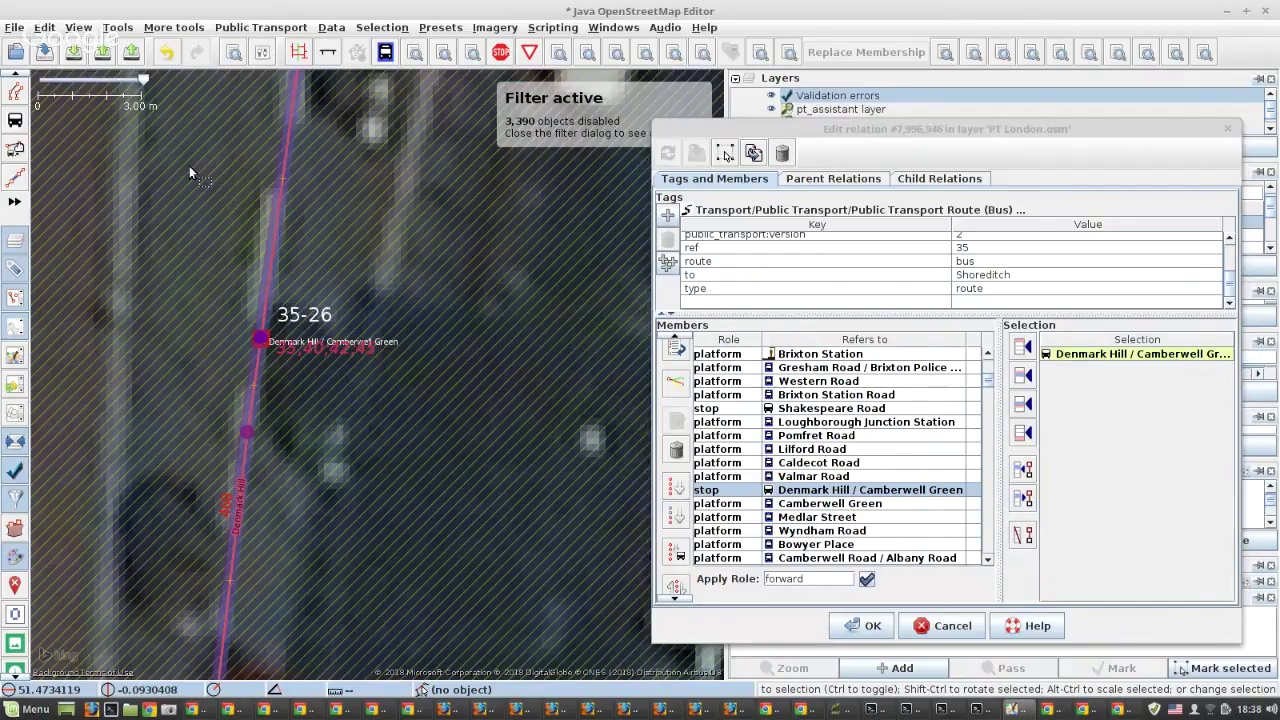
key(ctrl+shift+Down)
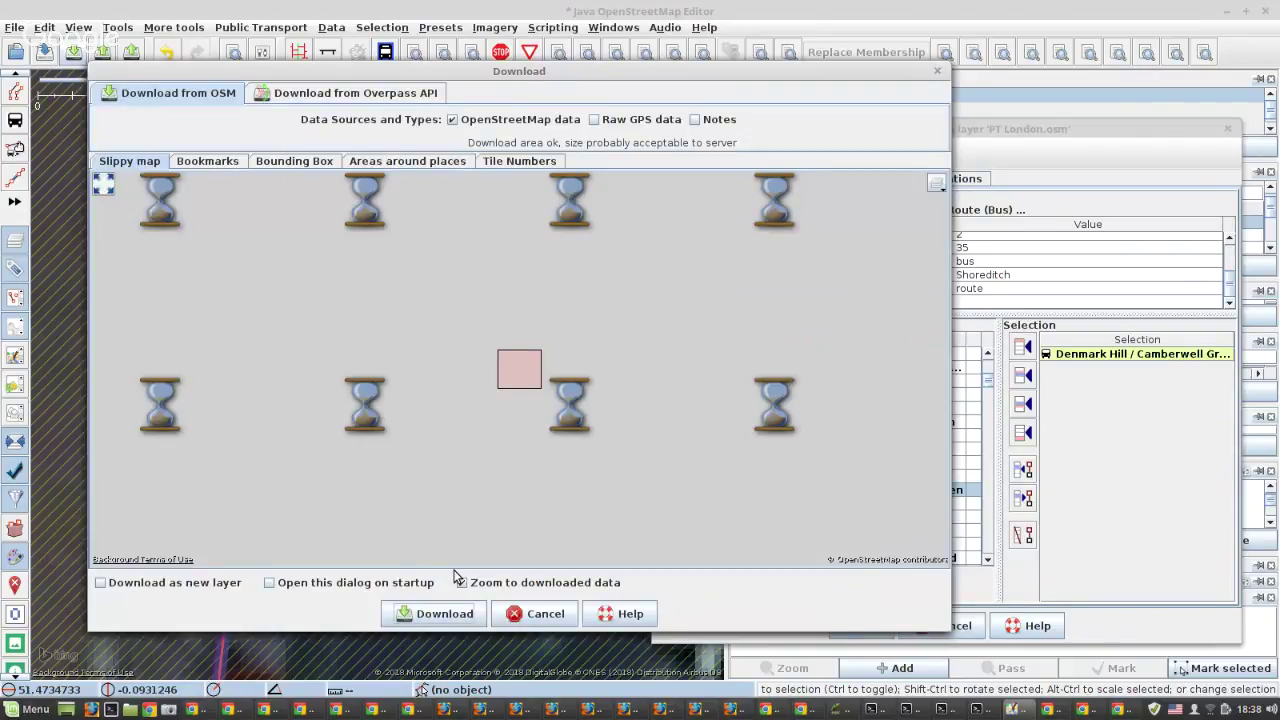
key(Escape)
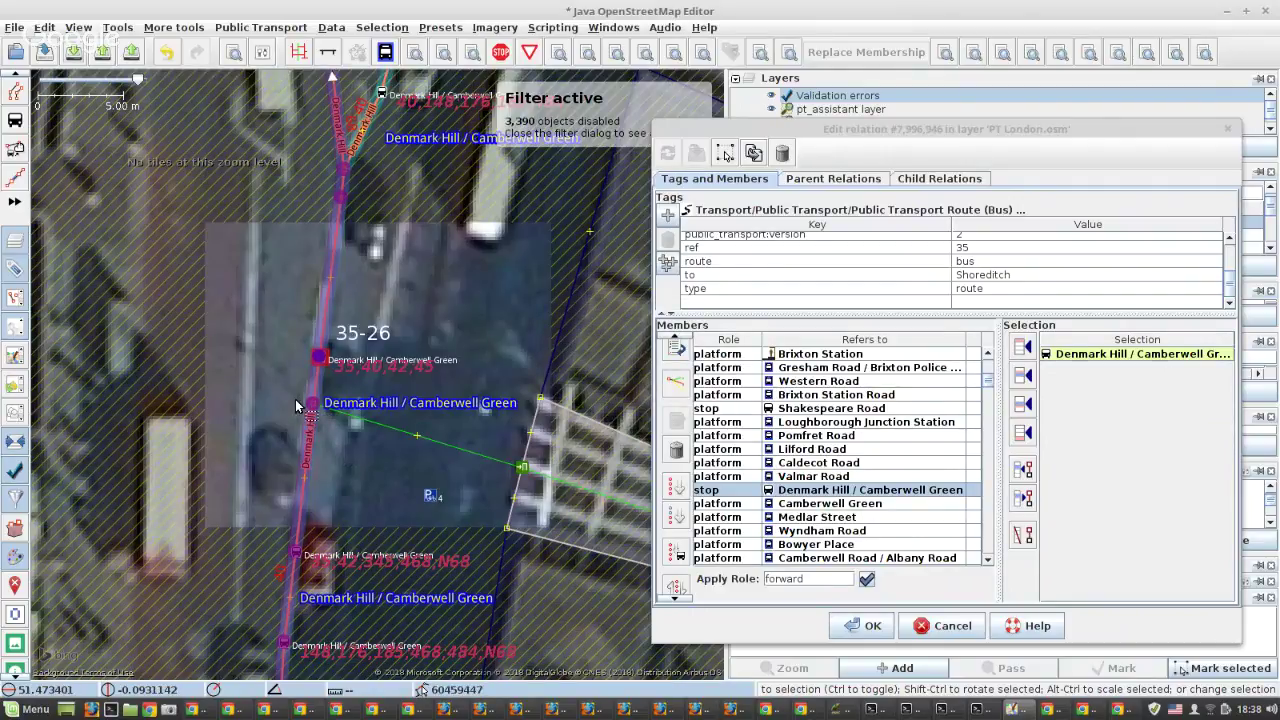
scroll(295, 404, down, 1)
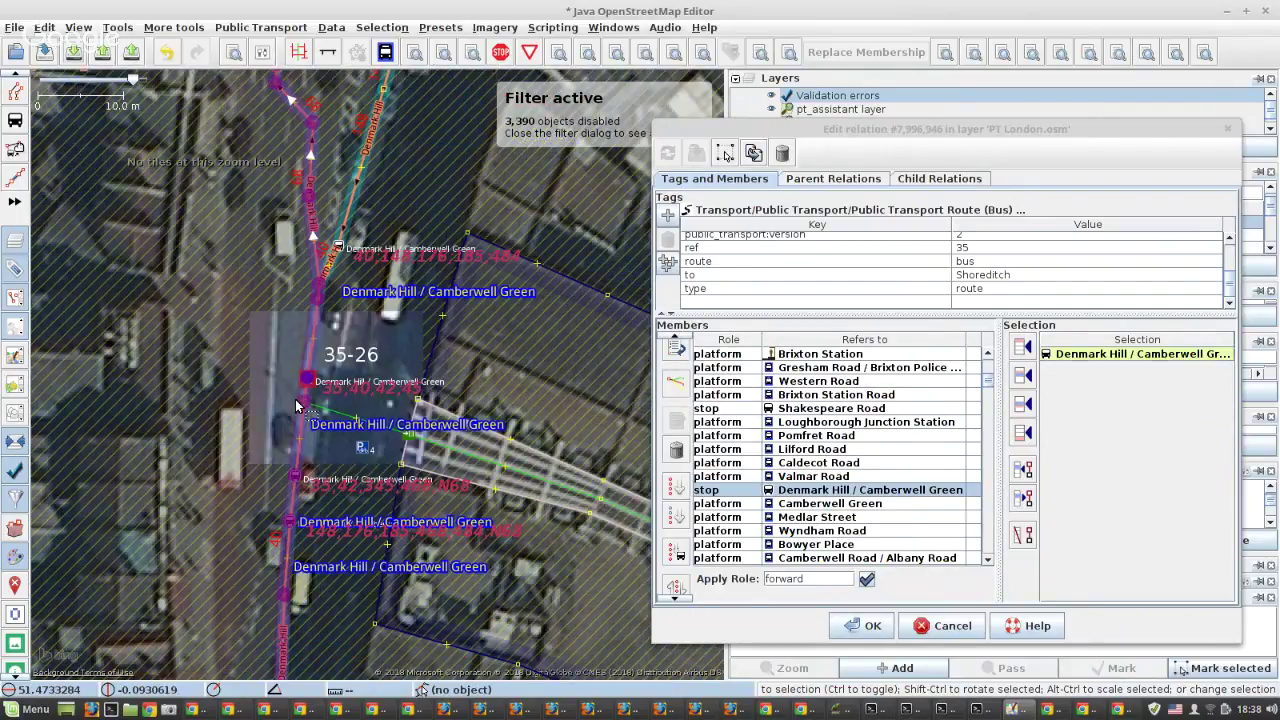
scroll(295, 399, up, 1)
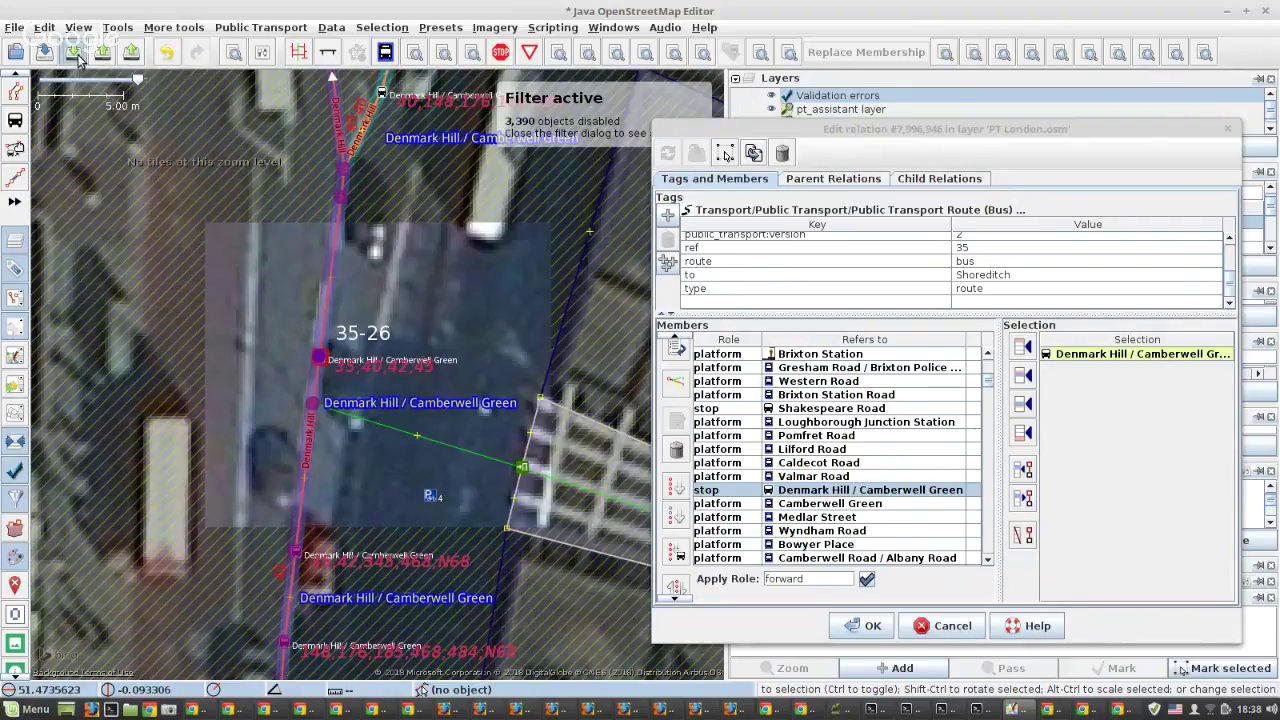
click(76, 54)
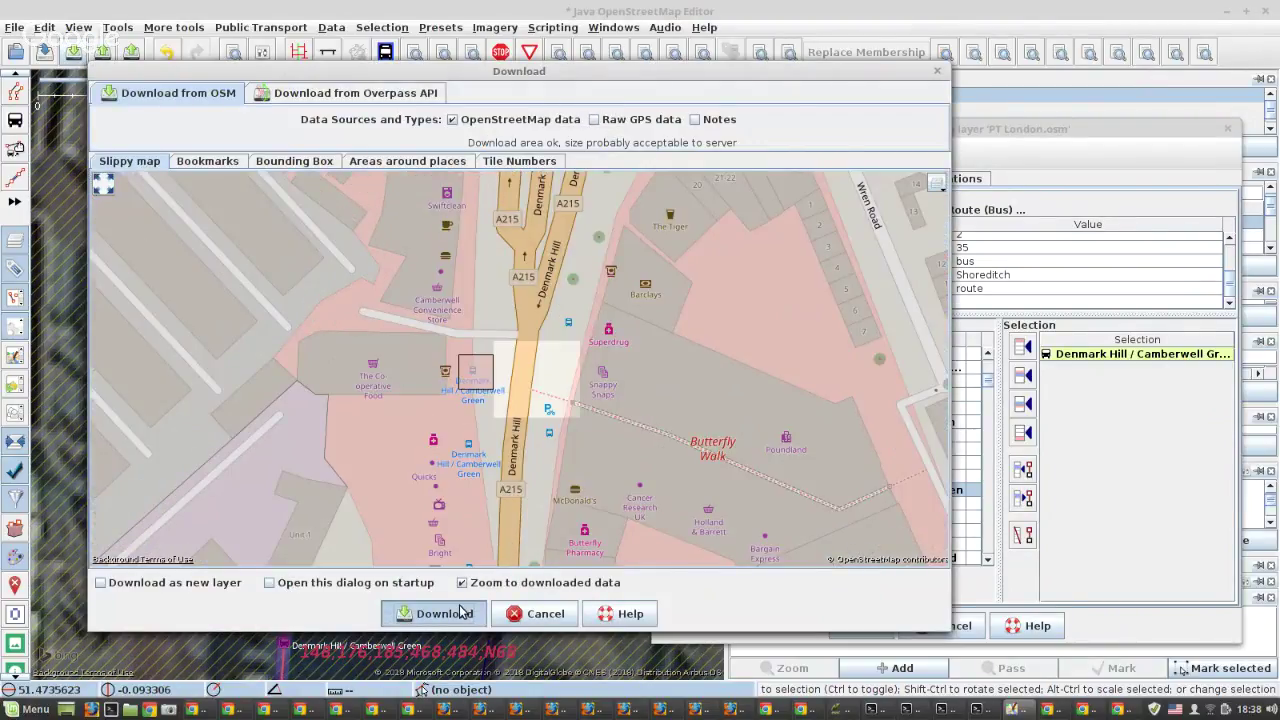
click(444, 613)
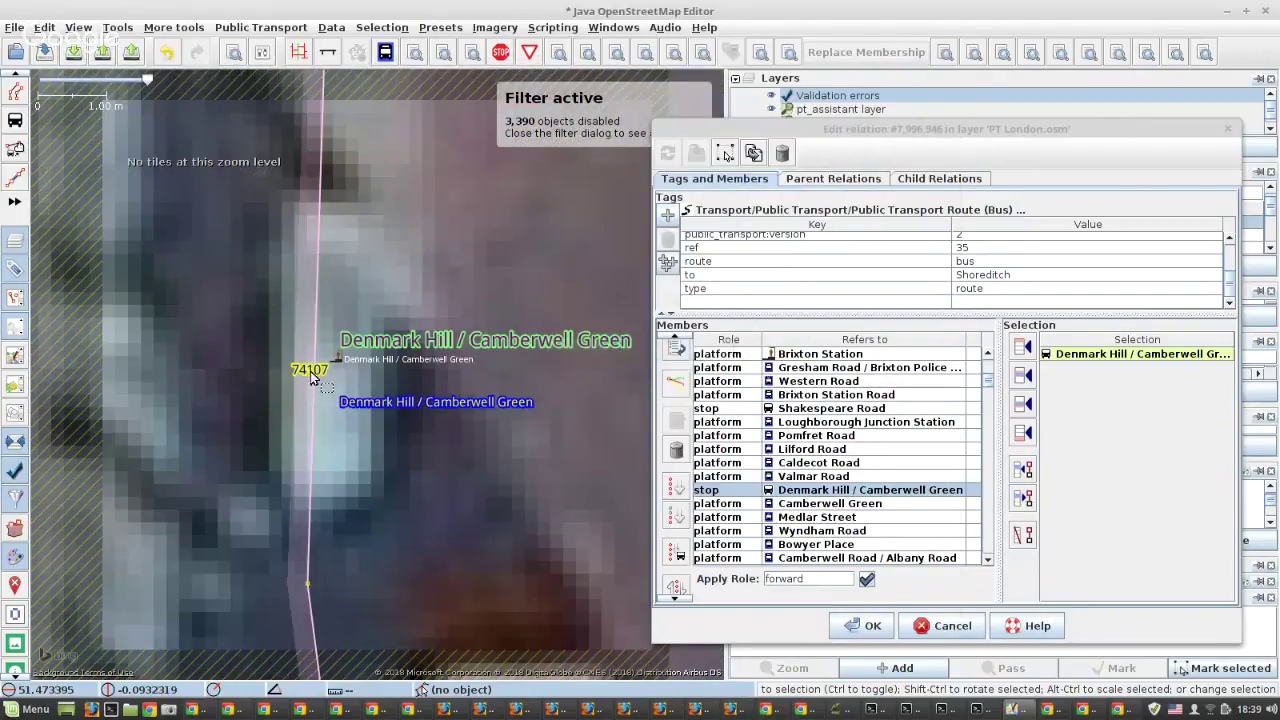
Add the Denmark Hill / Camberwell Green platform node to the route in place of its stop member.
click(340, 365)
click(1021, 378)
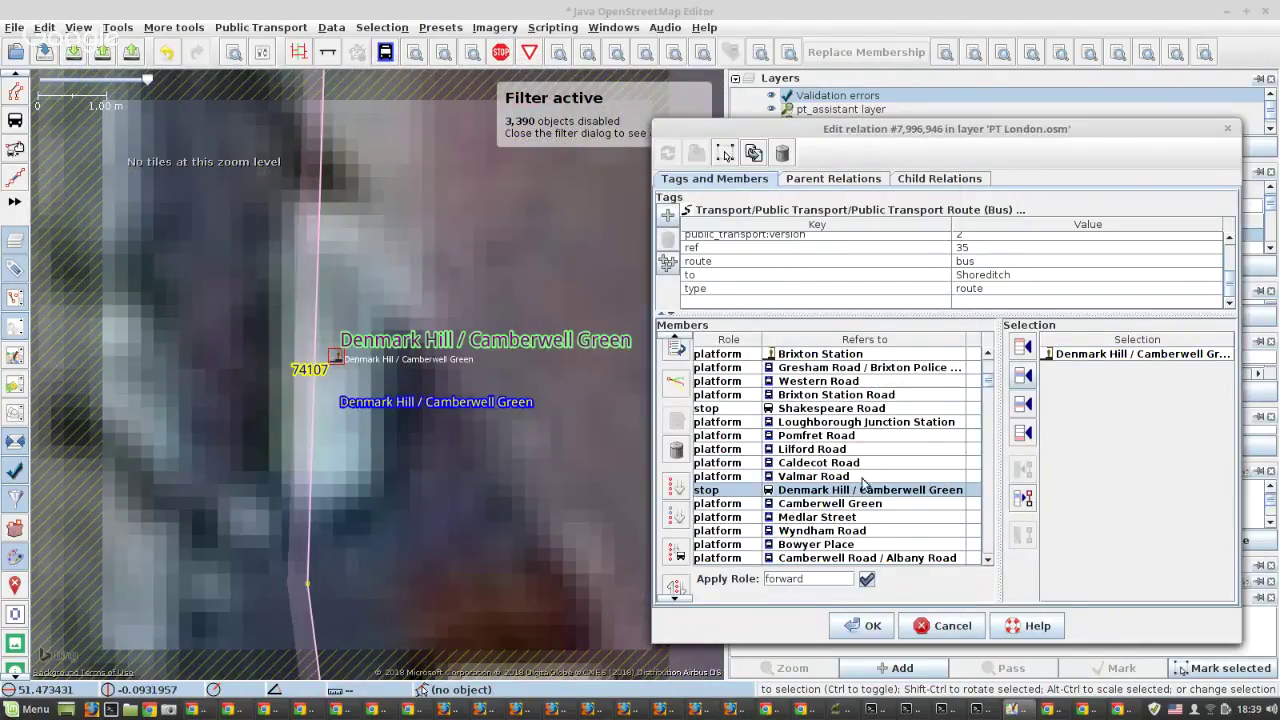
click(817, 505)
click(676, 450)
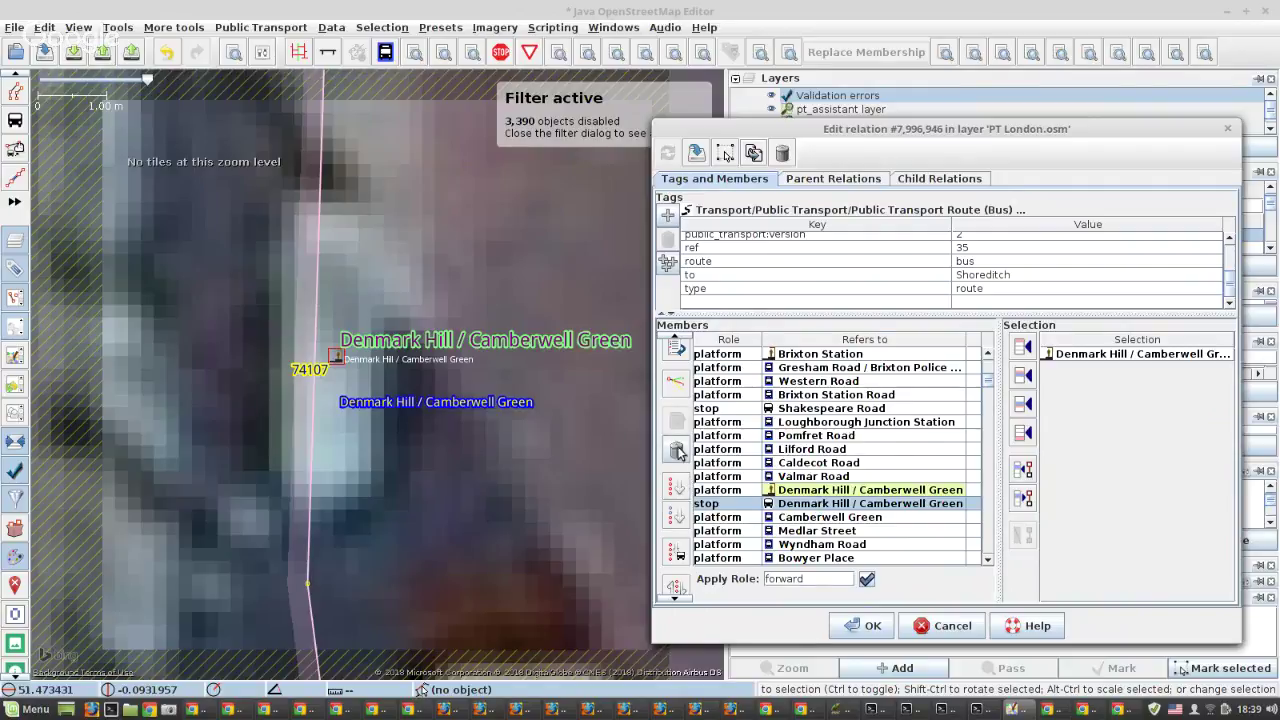
Zoom to the Shakespeare Road stop member and download the OpenStreetMap data around it.
click(800, 410)
right_click(798, 410)
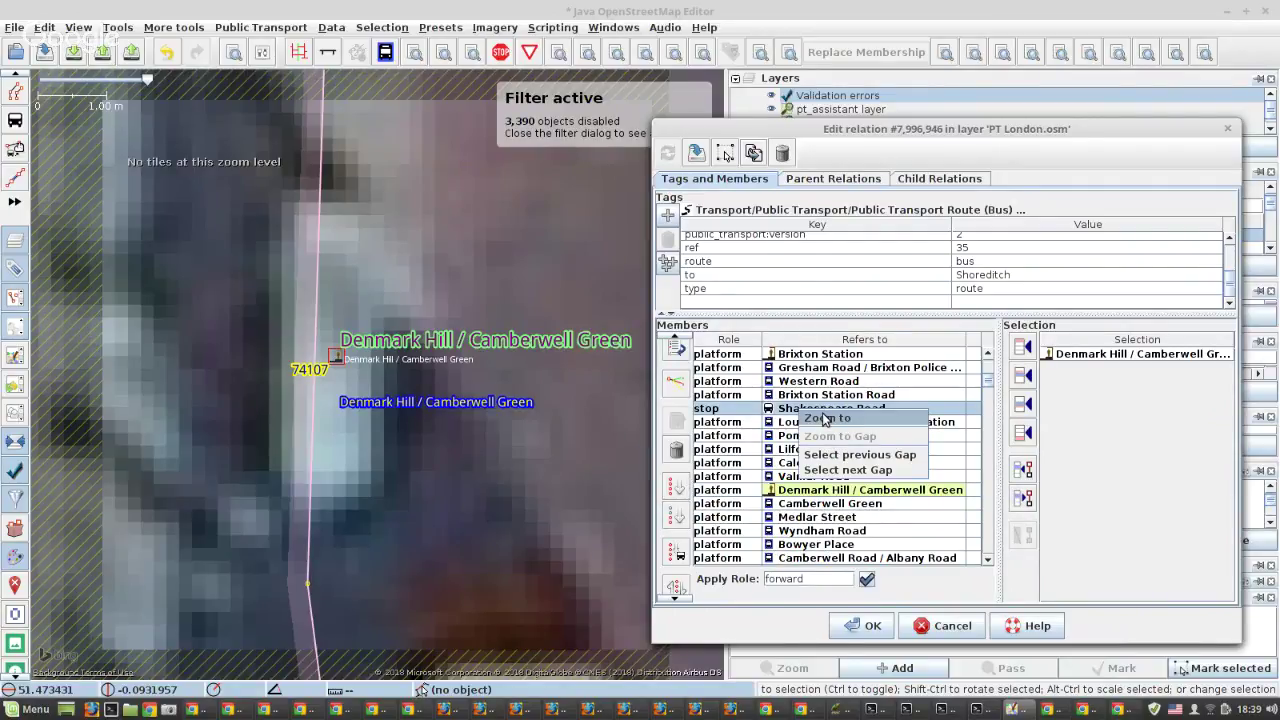
click(823, 418)
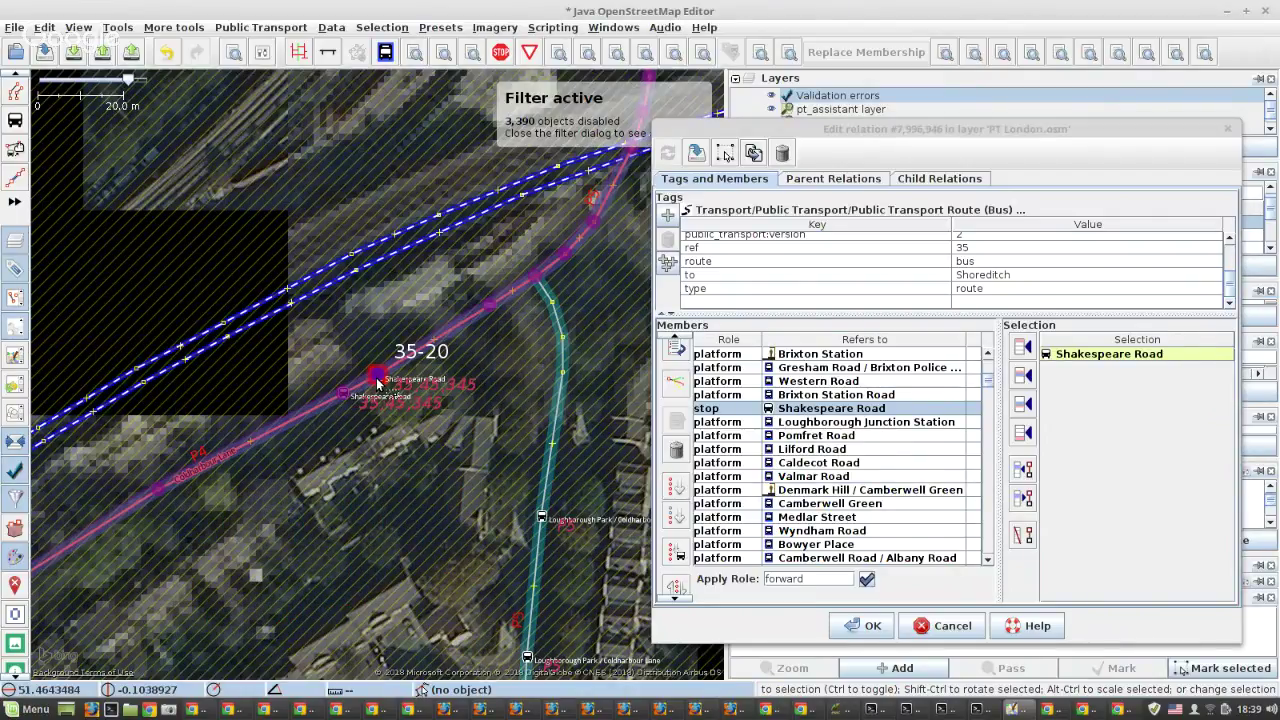
scroll(378, 383, up, 2)
scroll(378, 383, up, 2)
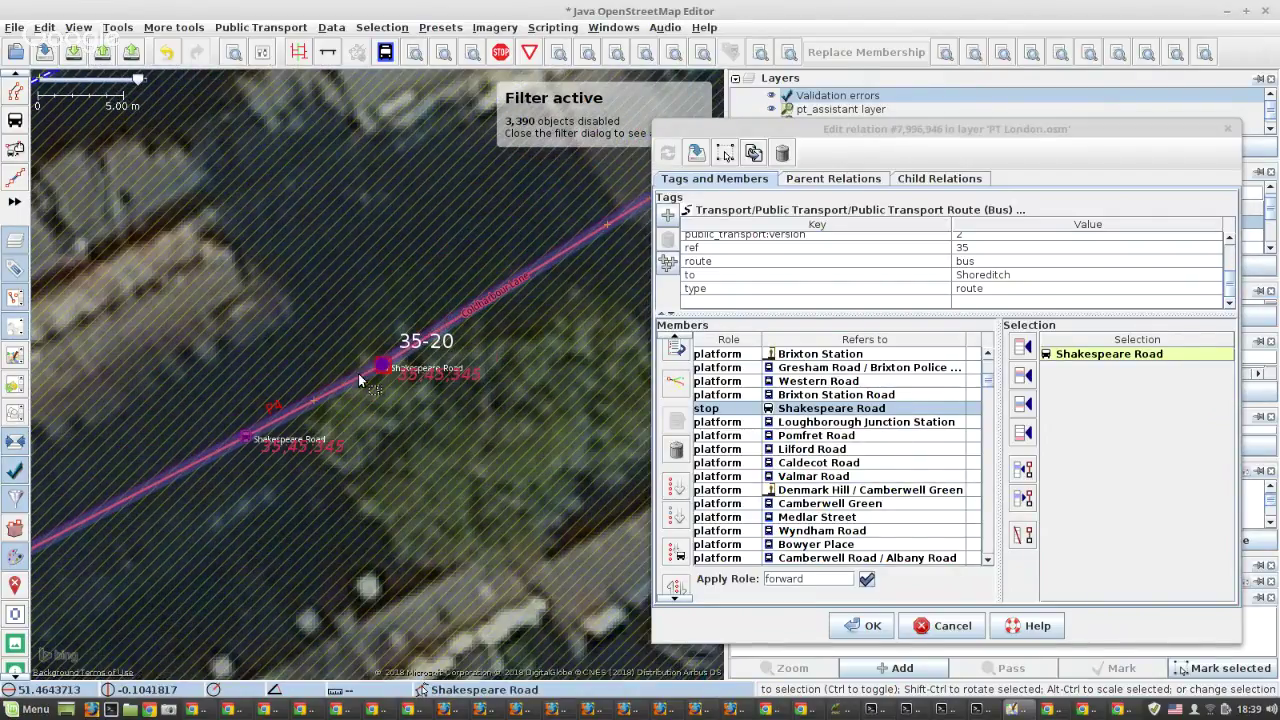
click(73, 52)
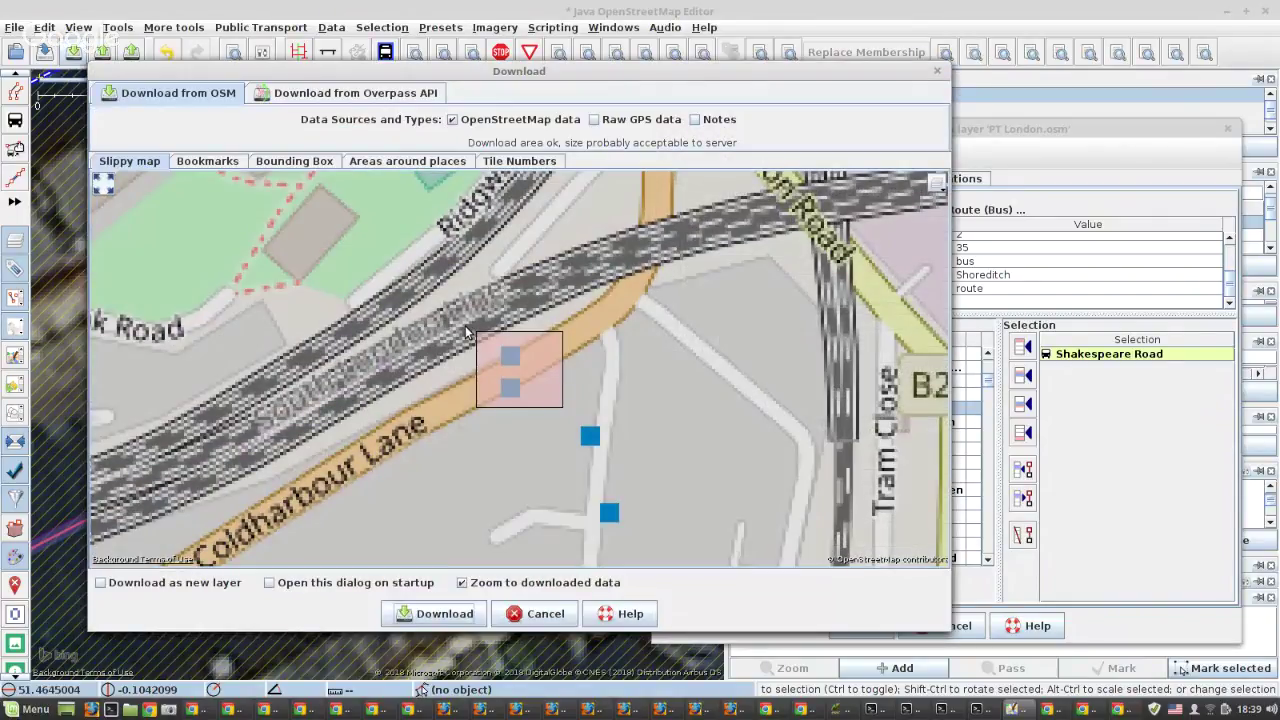
click(445, 614)
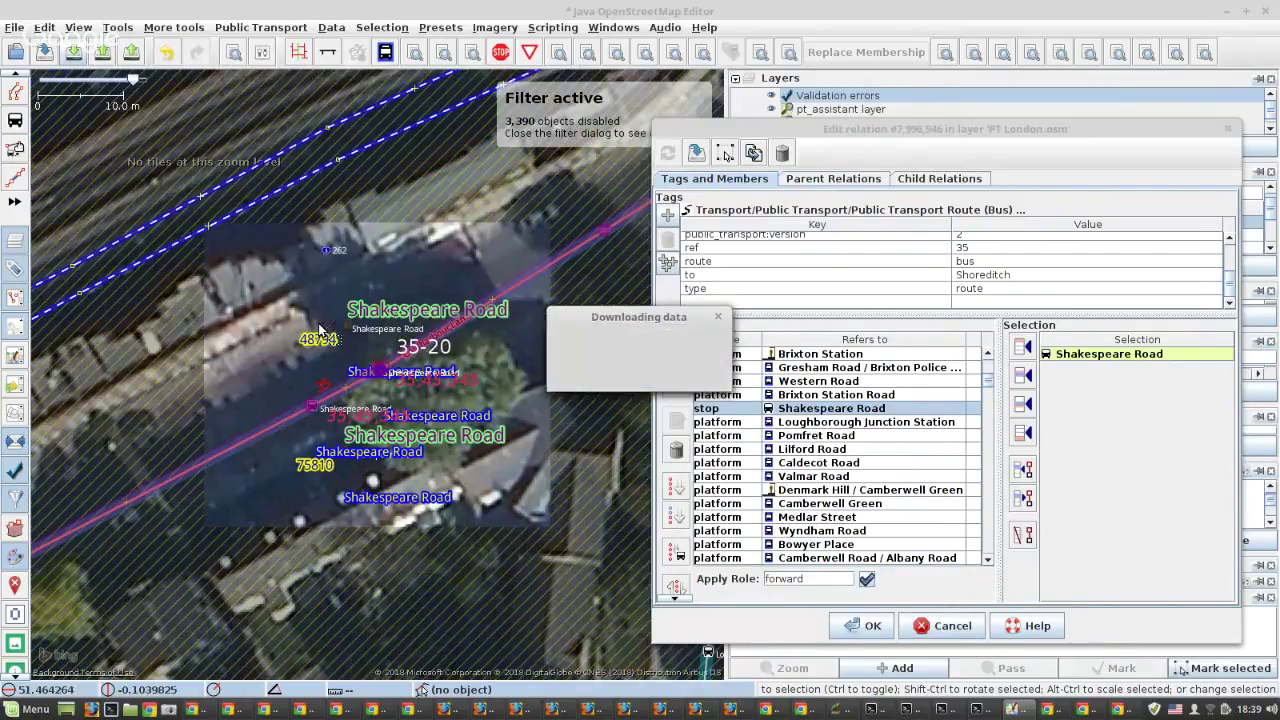
Add the Shakespeare Road platform node on the north side of the road to the route and remove its stop member.
click(344, 325)
click(1020, 372)
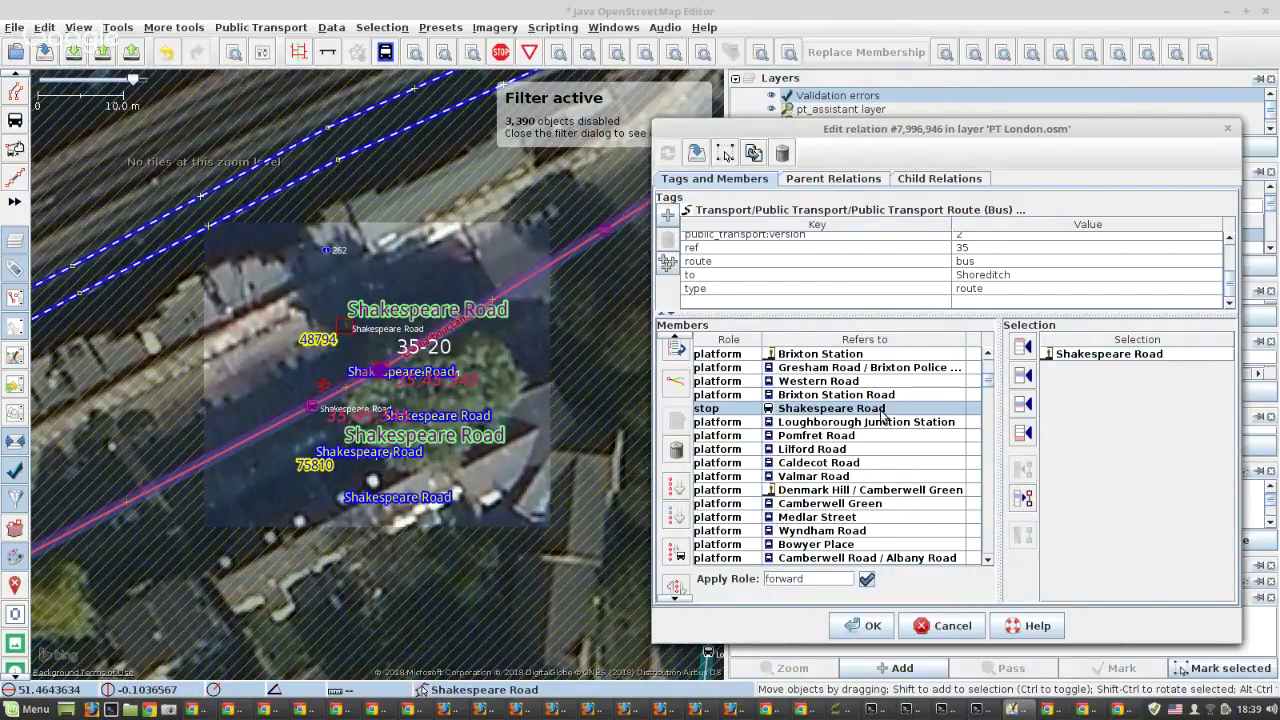
drag(882, 415, 806, 422)
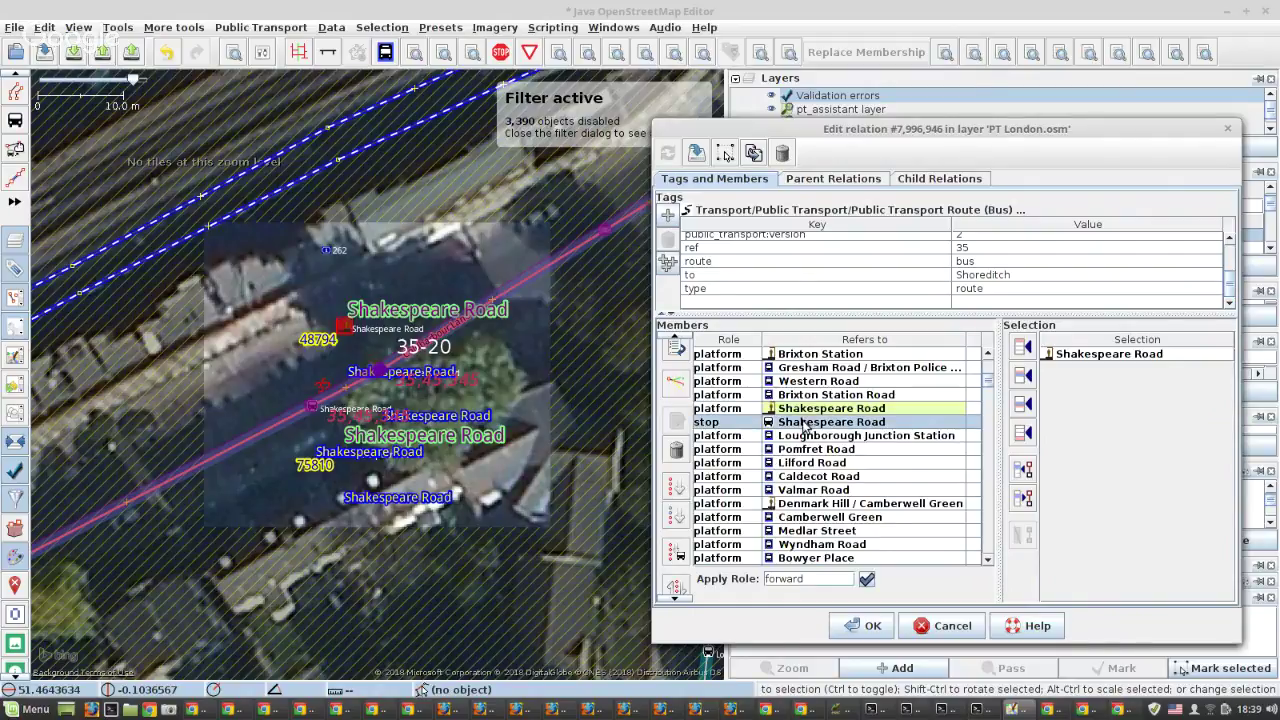
click(676, 450)
Check the roles throughout the member list and accept the changes to the route 35 relation.
scroll(806, 422, up, 1)
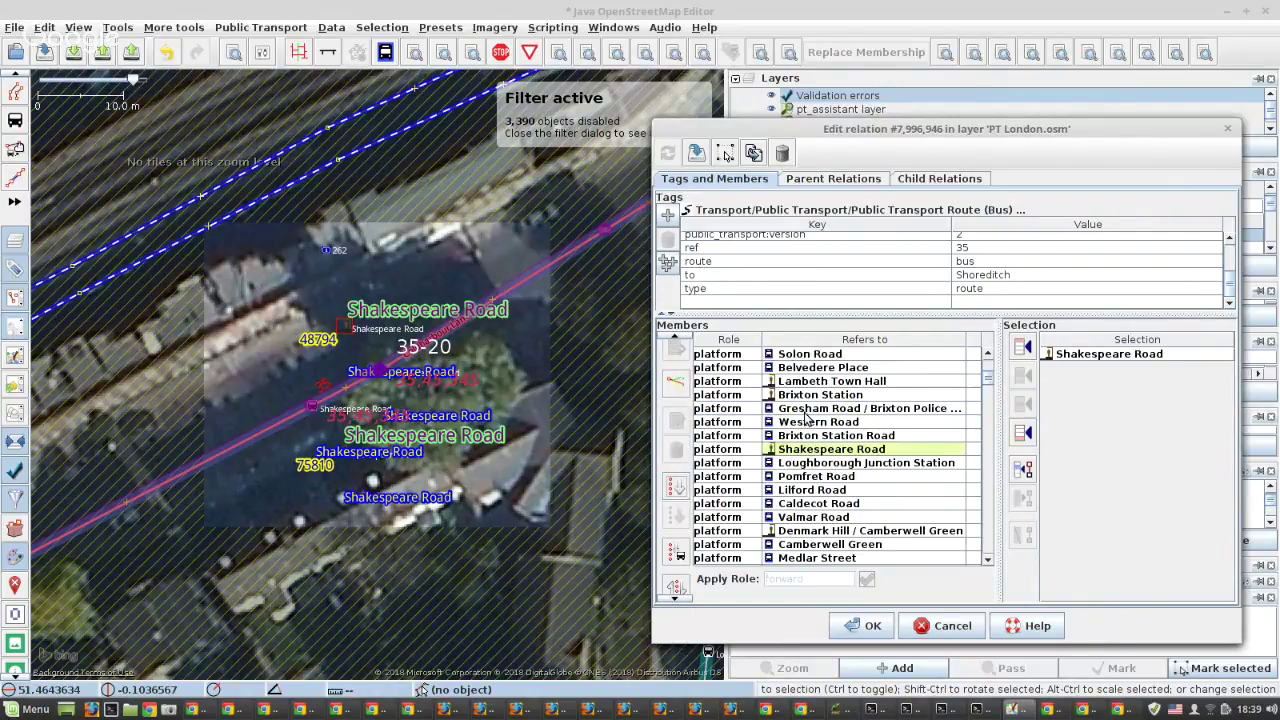
scroll(806, 425, up, 1)
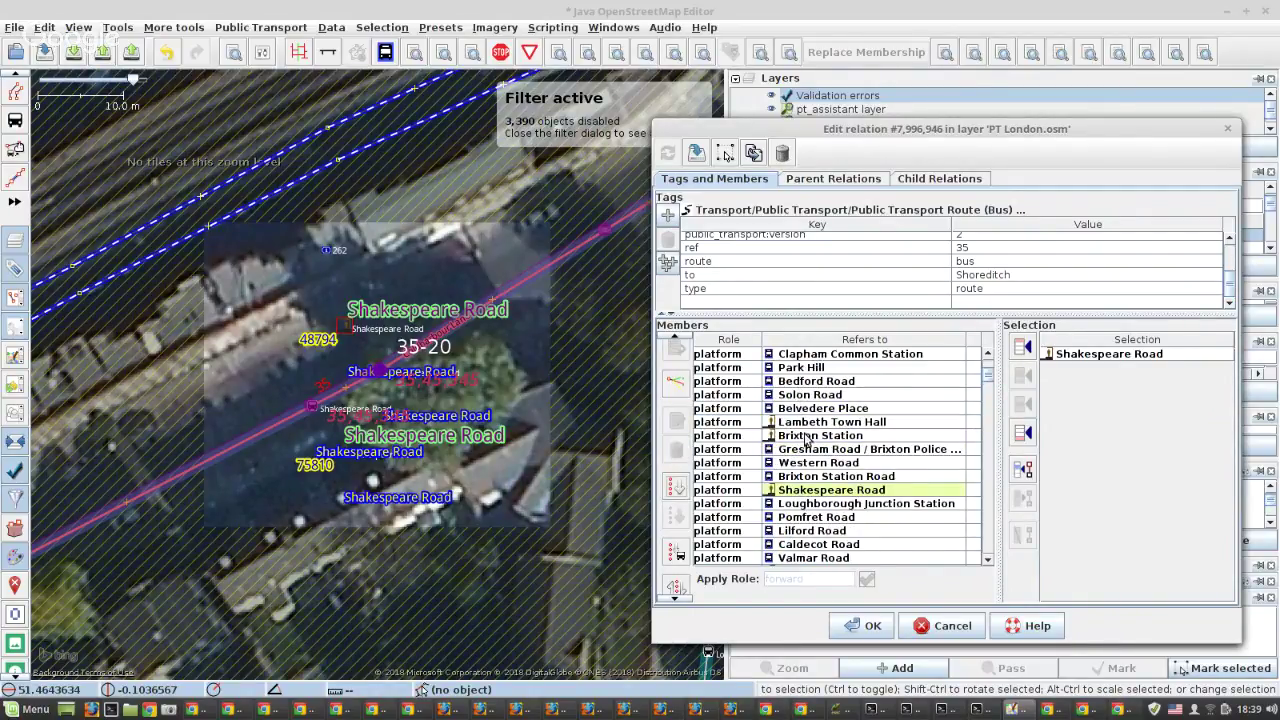
scroll(812, 466, up, 3)
scroll(812, 462, down, 9)
scroll(812, 458, down, 7)
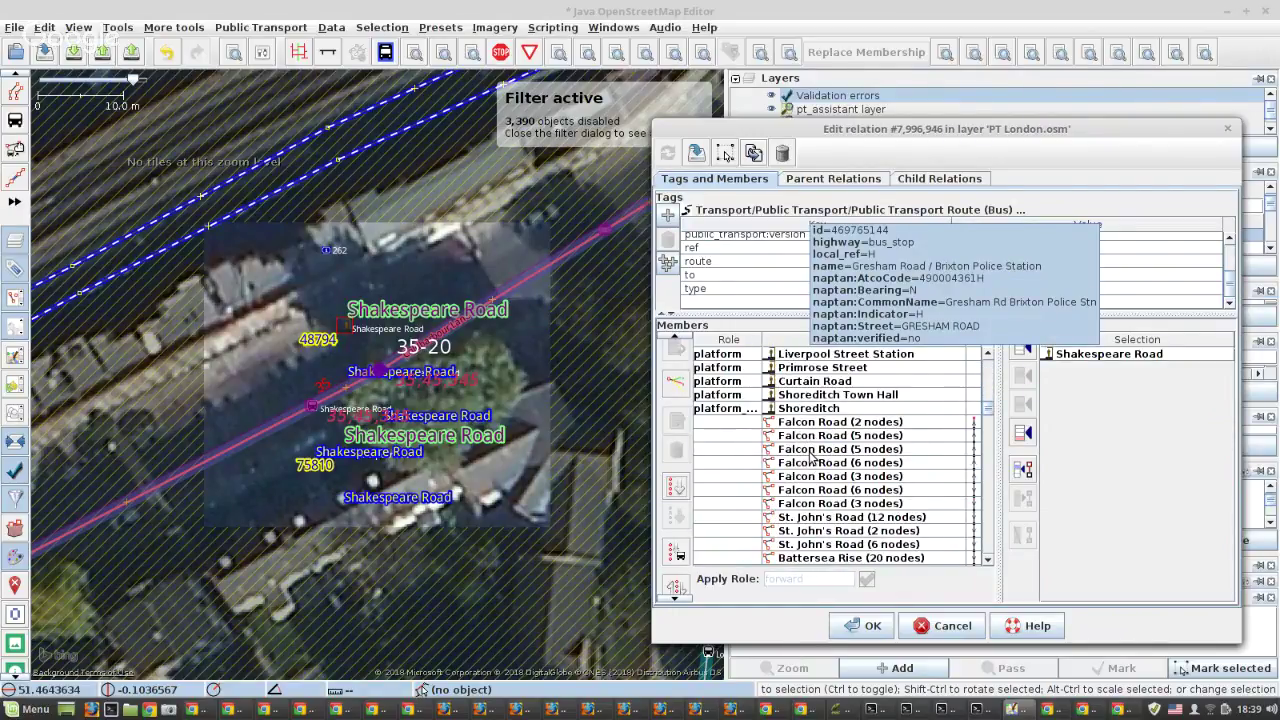
scroll(812, 455, up, 12)
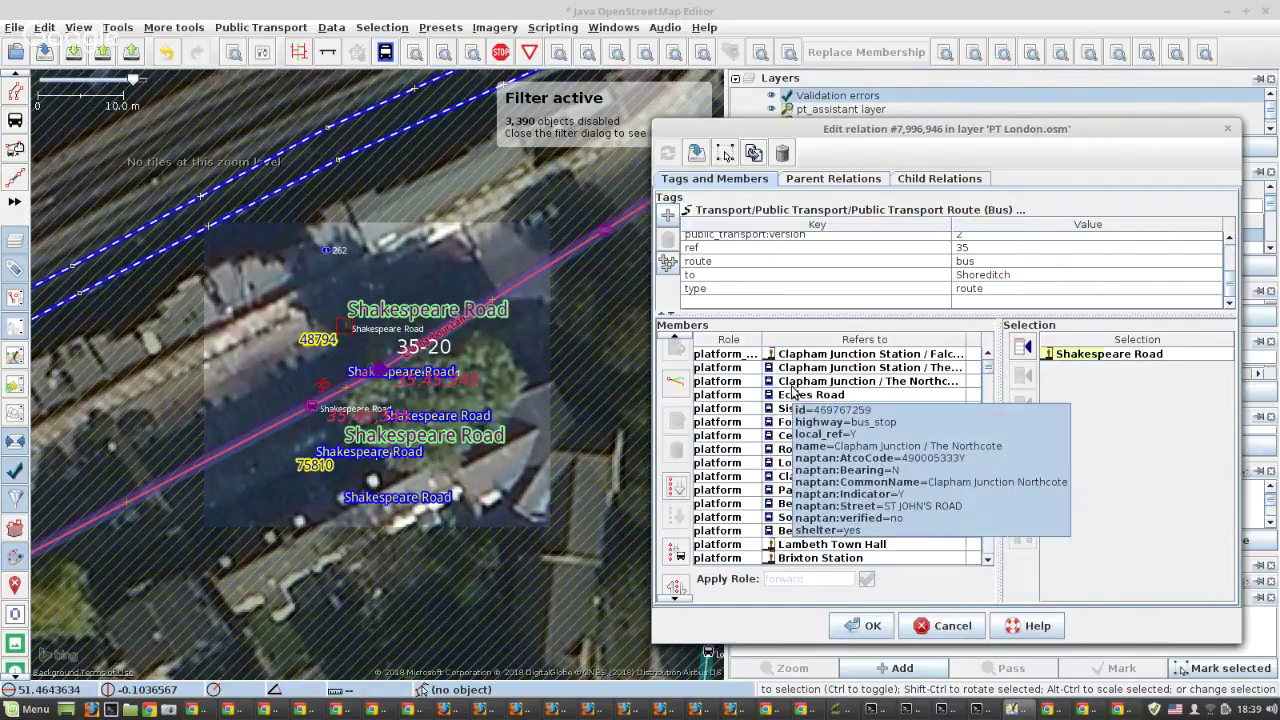
click(851, 627)
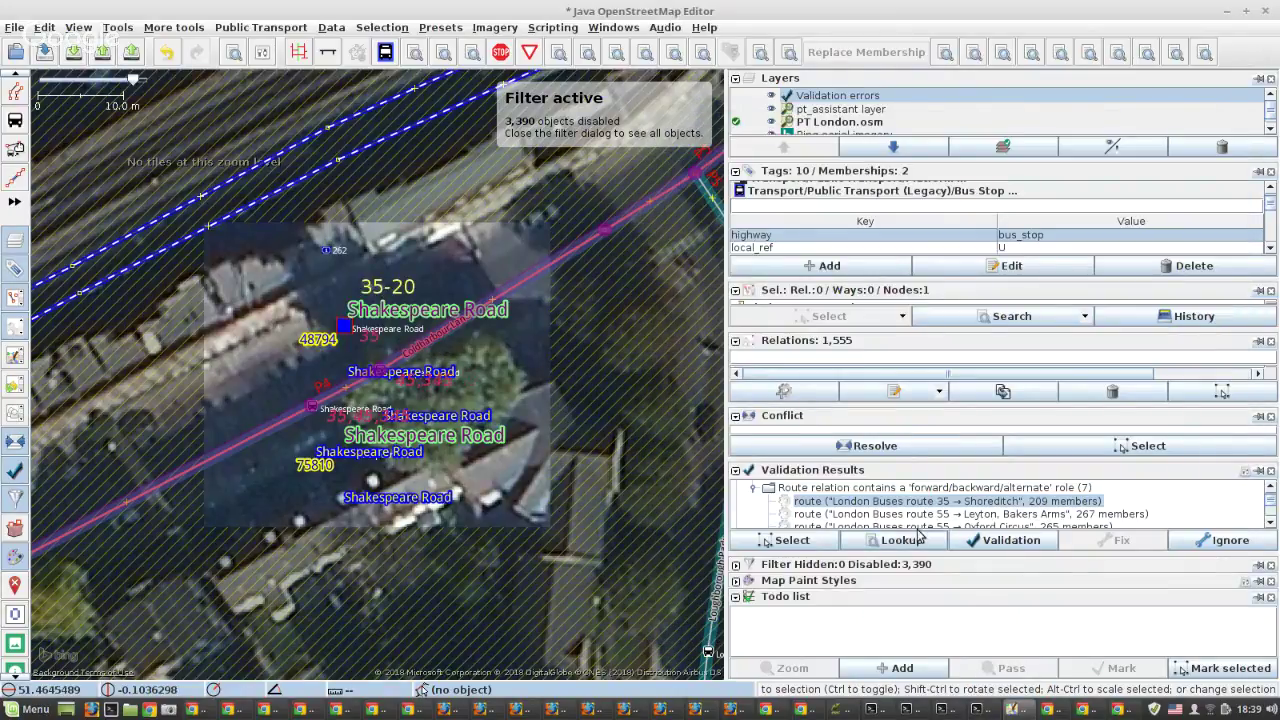
Open the relation of London Buses route 55 → Leyton, Bakers Arms from the validation results for editing.
click(890, 516)
right_click(893, 518)
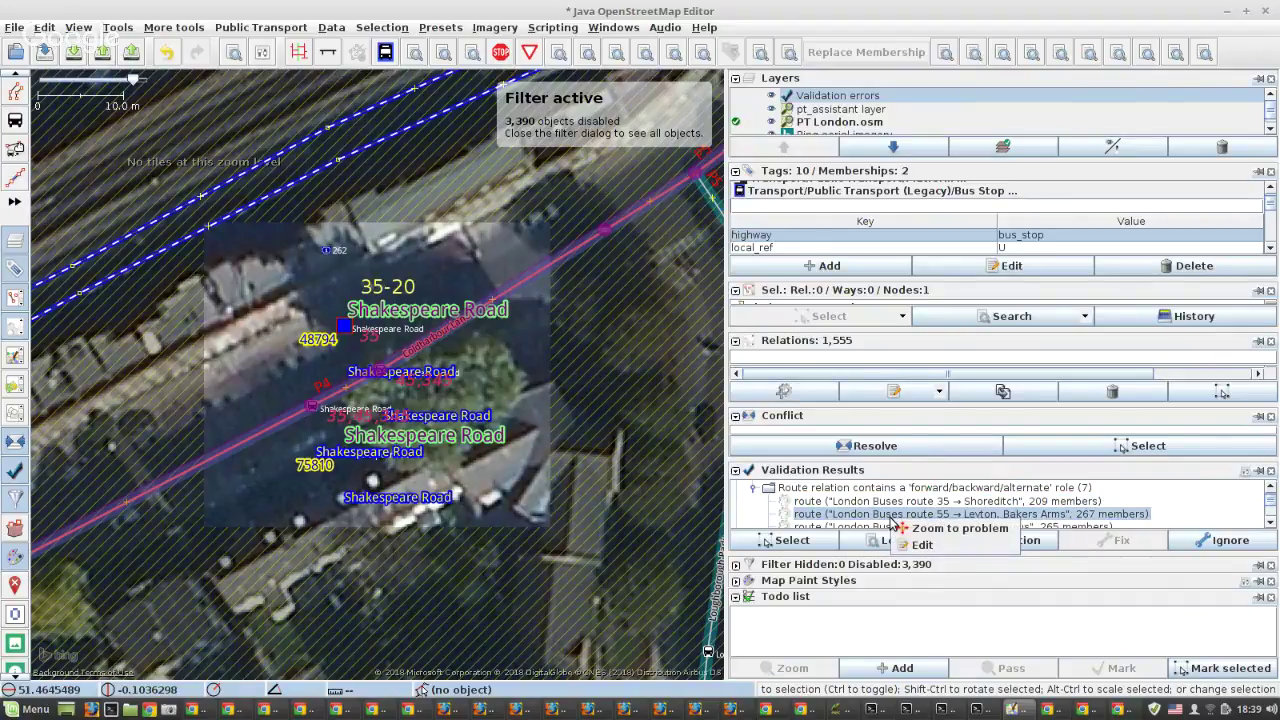
click(921, 546)
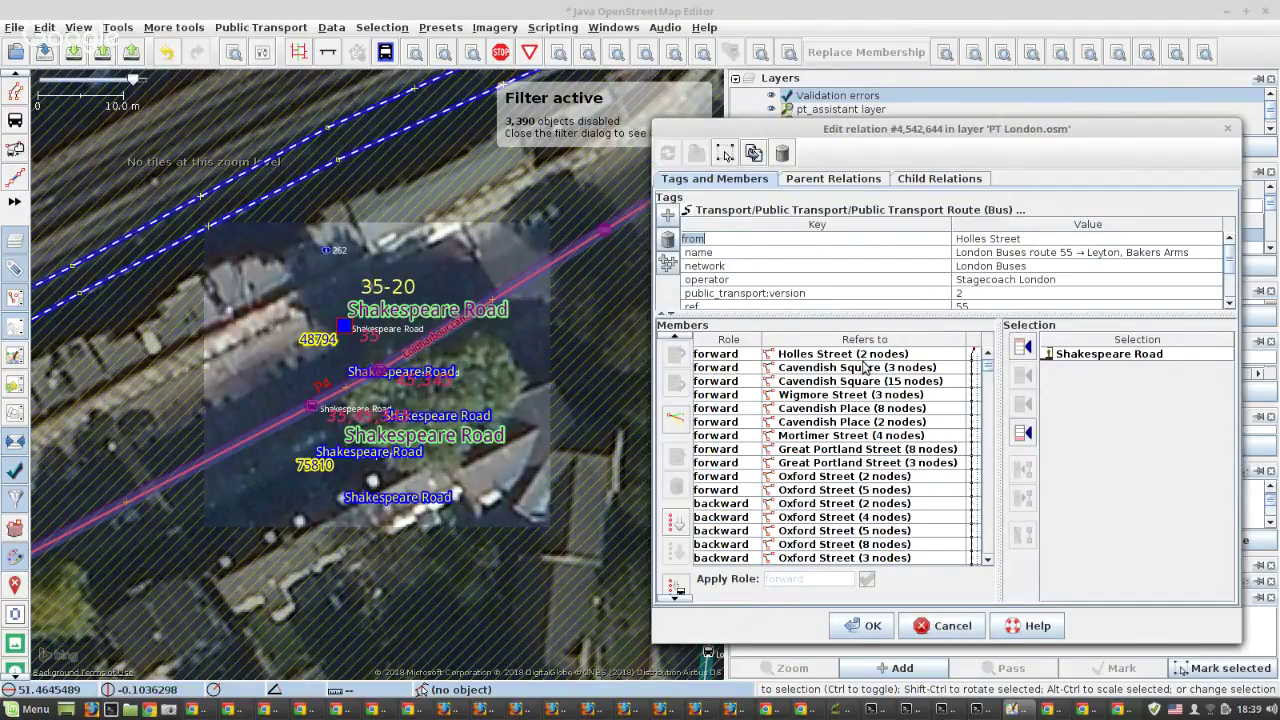
Zoom to the route's first Holles Street way and view the route's course and numbered stops on the map.
click(827, 356)
right_click(828, 359)
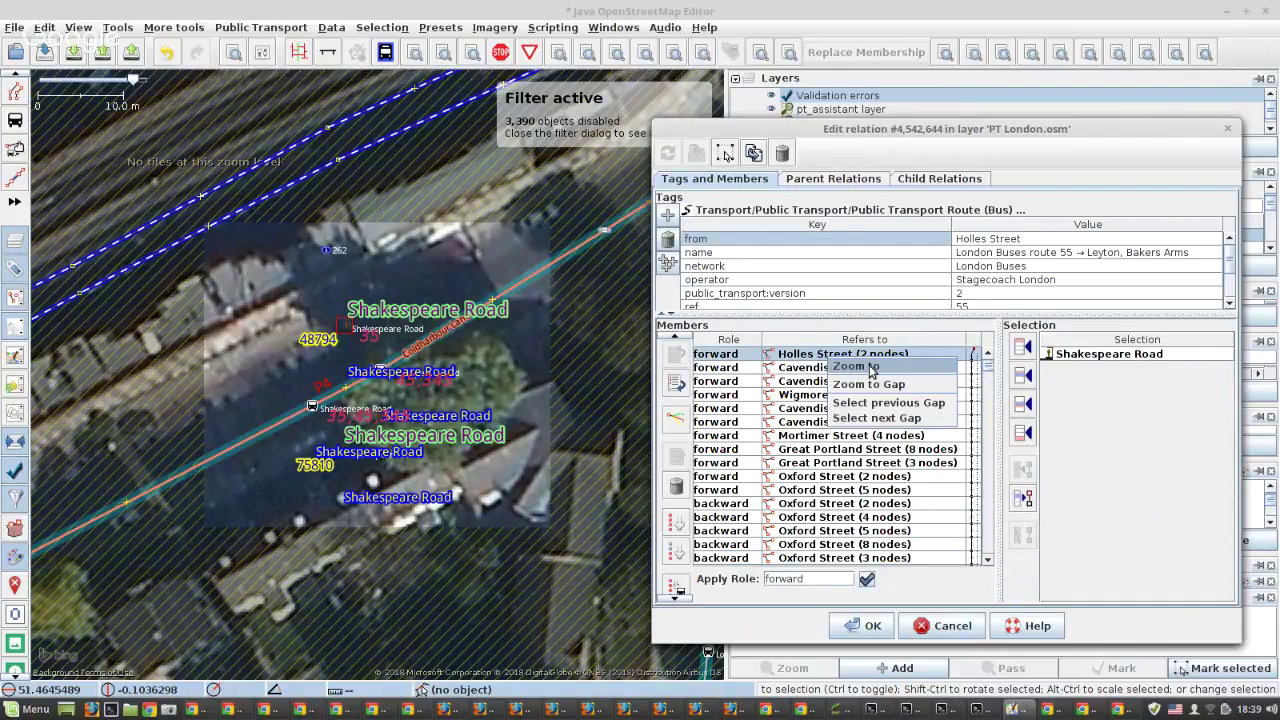
key(Return)
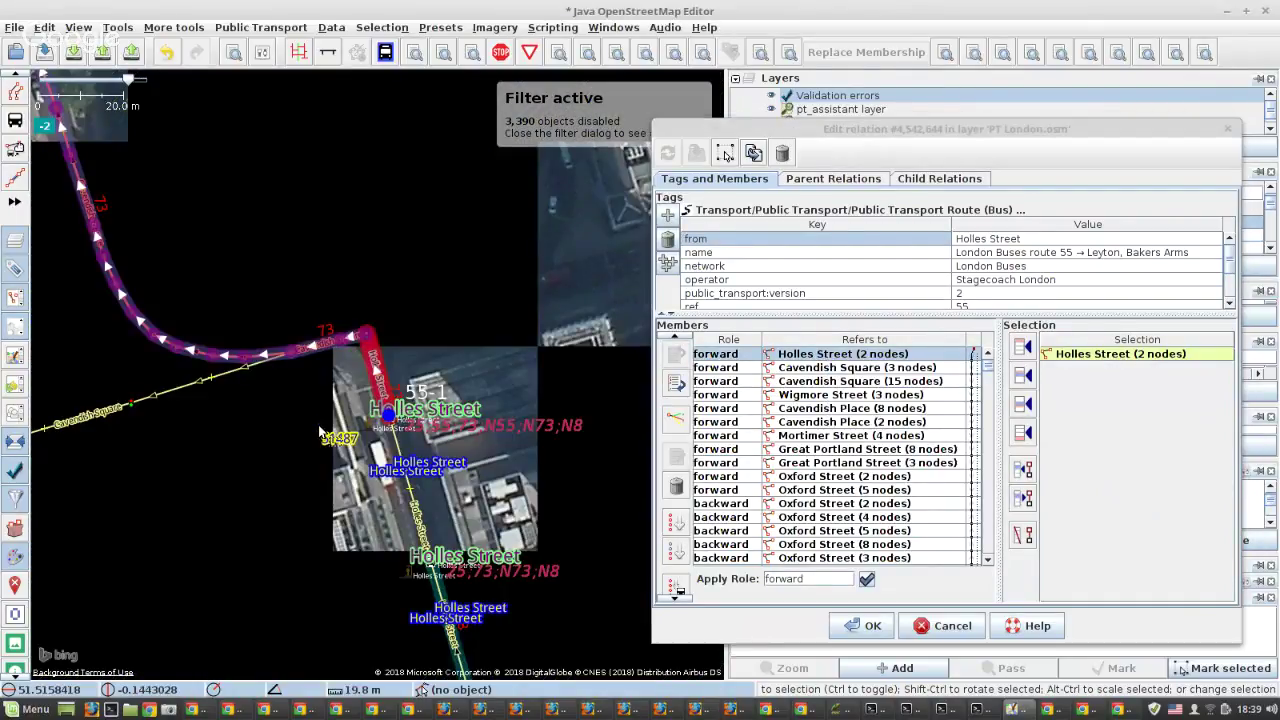
scroll(318, 424, up, 2)
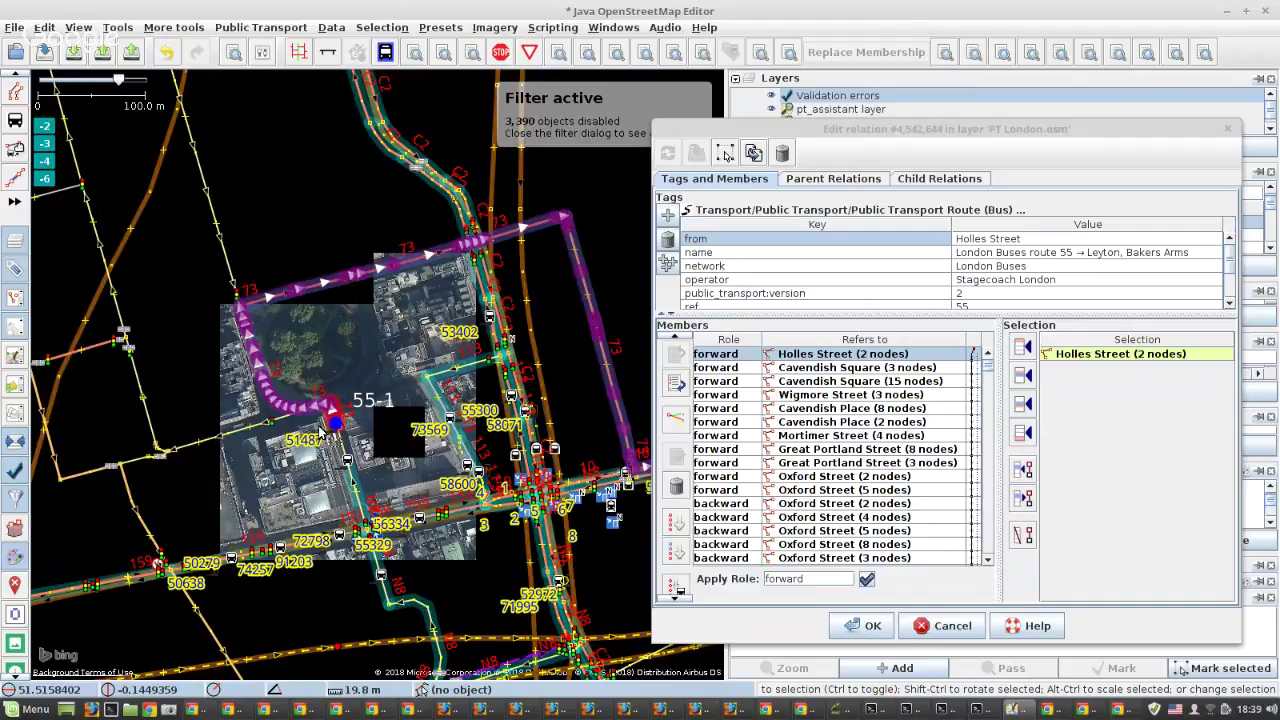
scroll(320, 428, down, 1)
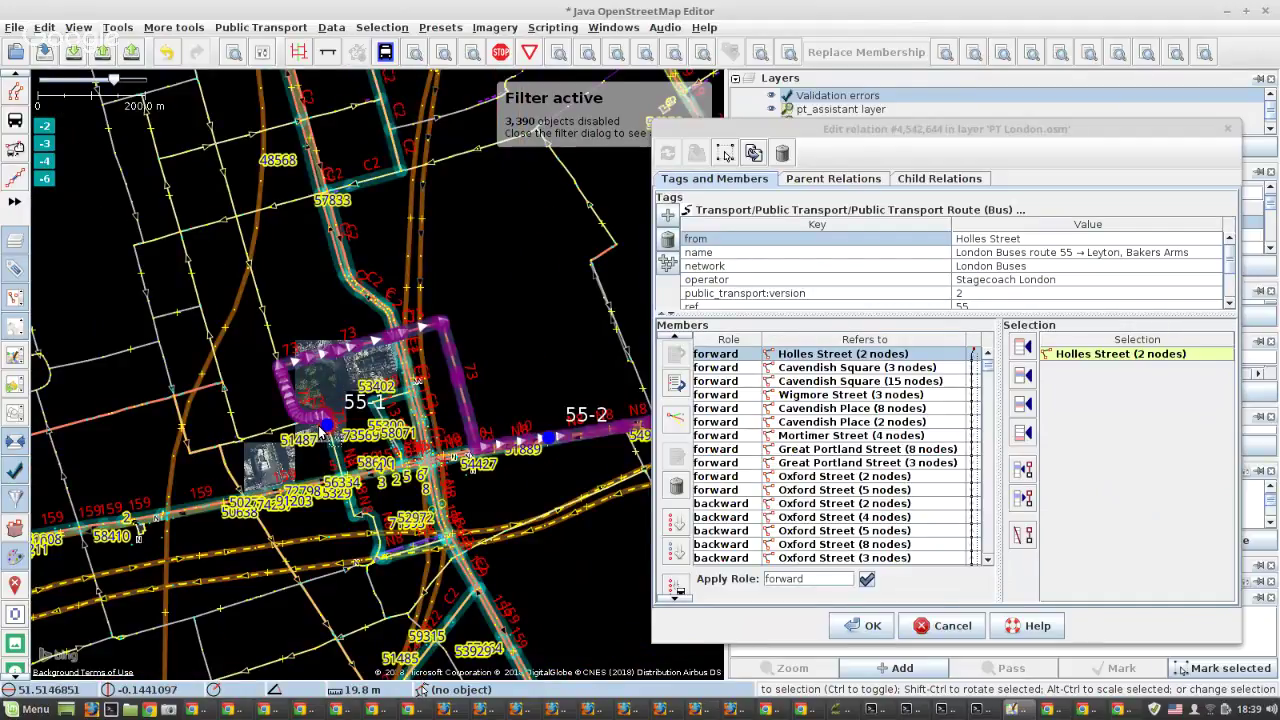
scroll(320, 428, down, 1)
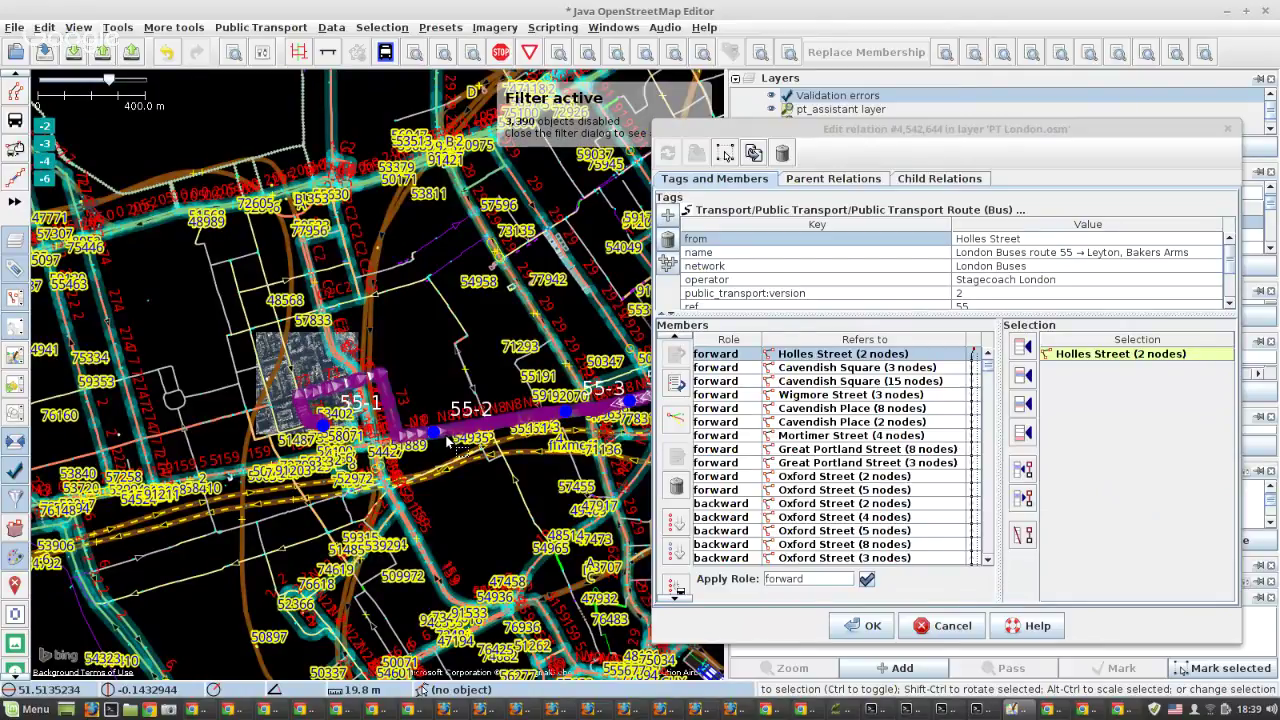
scroll(447, 437, down, 1)
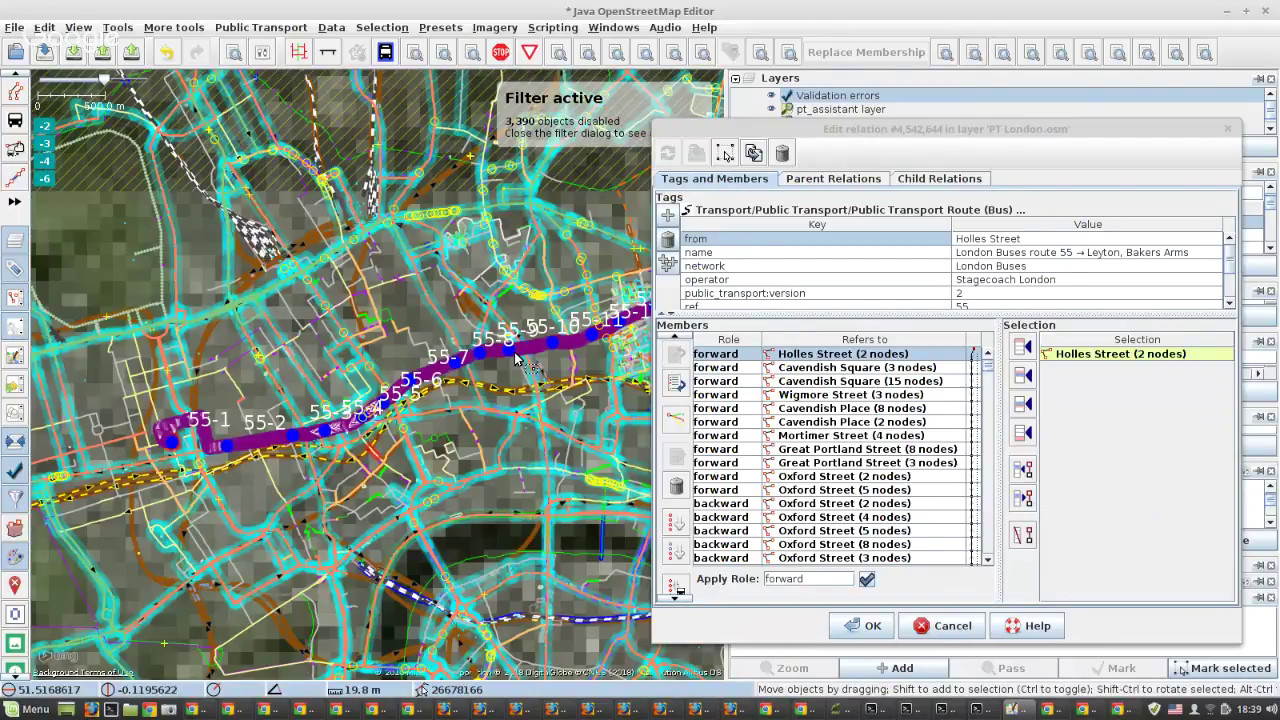
Follow the route and its numbered stops eastward and north along Mare Street towards Hackney Central Station.
drag(606, 317, 370, 358)
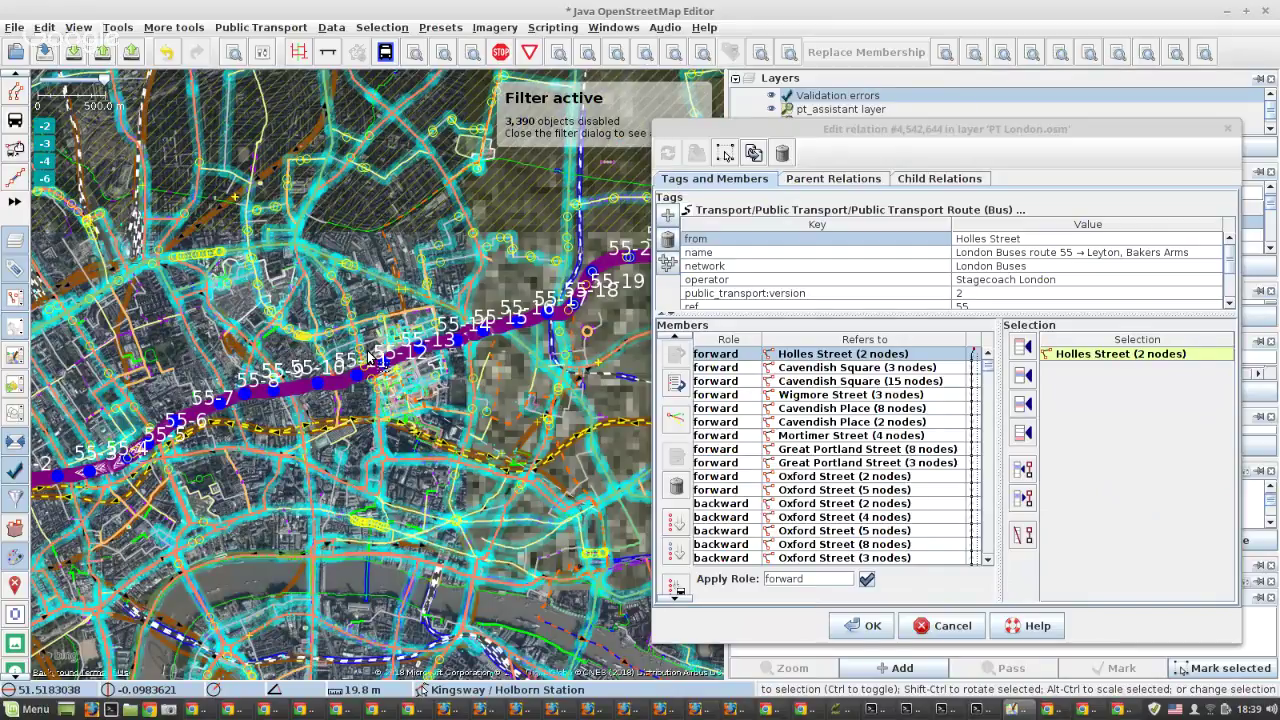
scroll(586, 273, up, 2)
drag(648, 261, 239, 441)
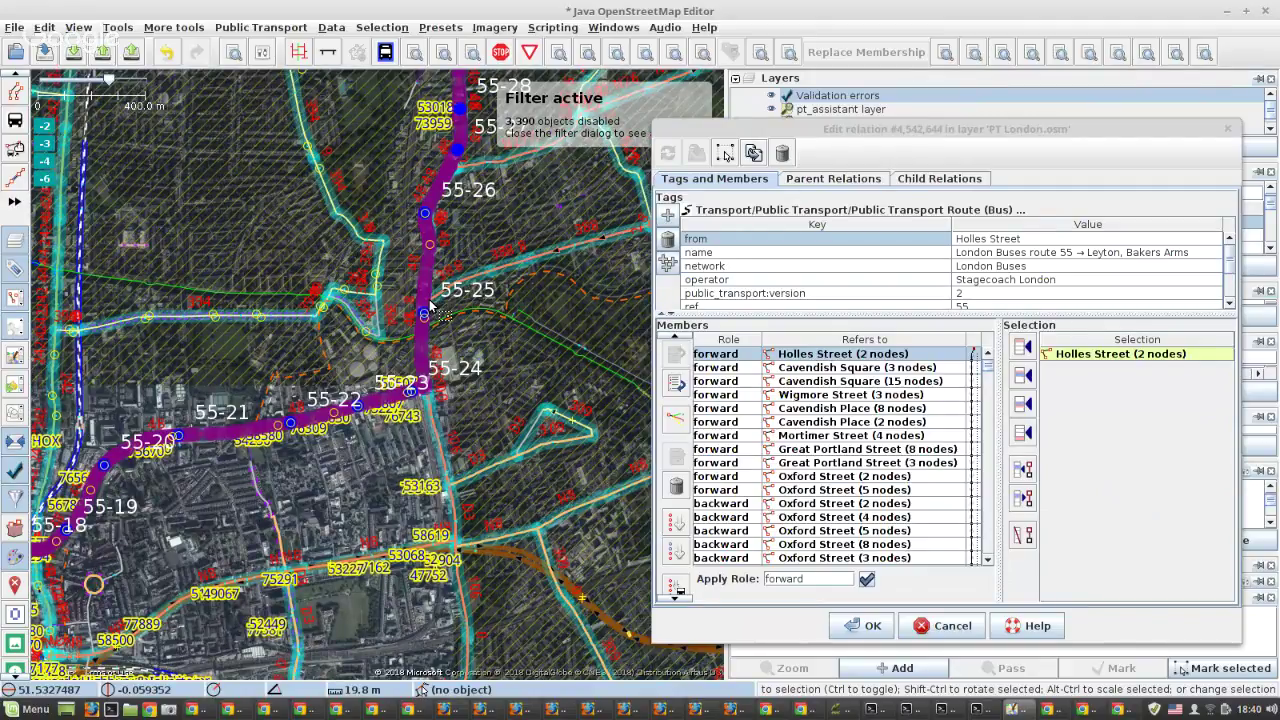
drag(452, 120, 382, 325)
scroll(382, 210, up, 2)
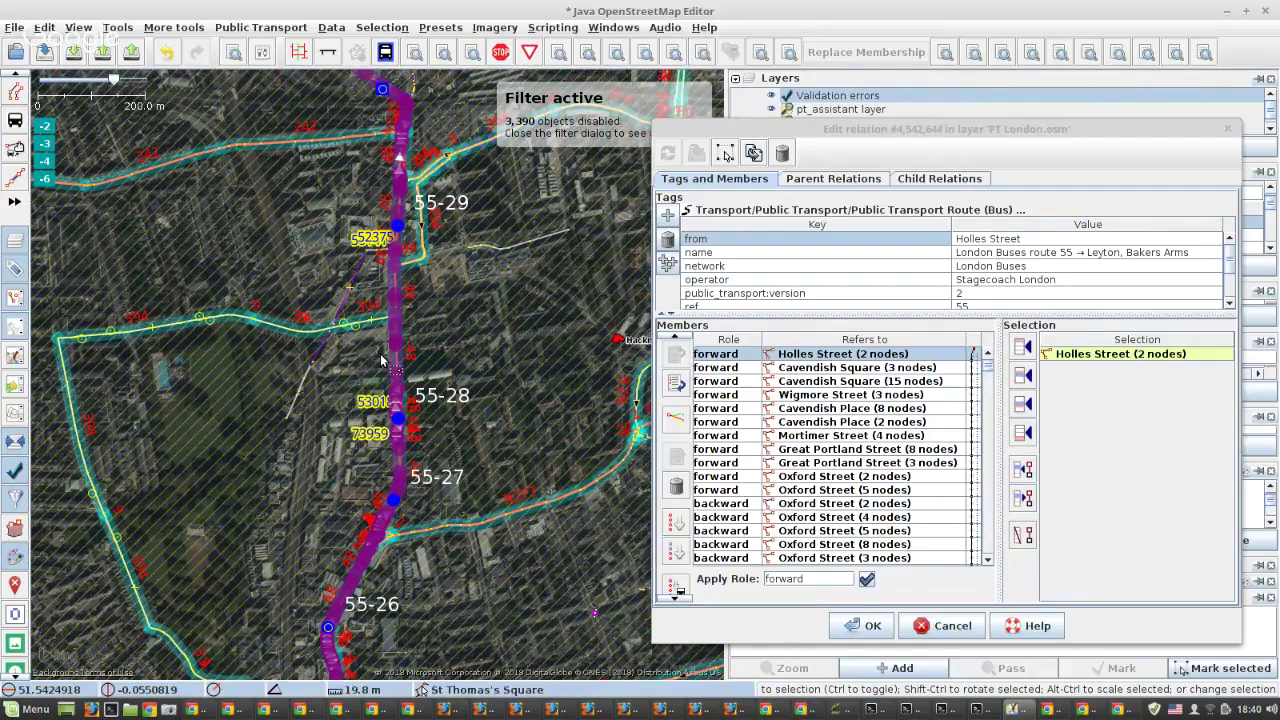
drag(452, 219, 463, 437)
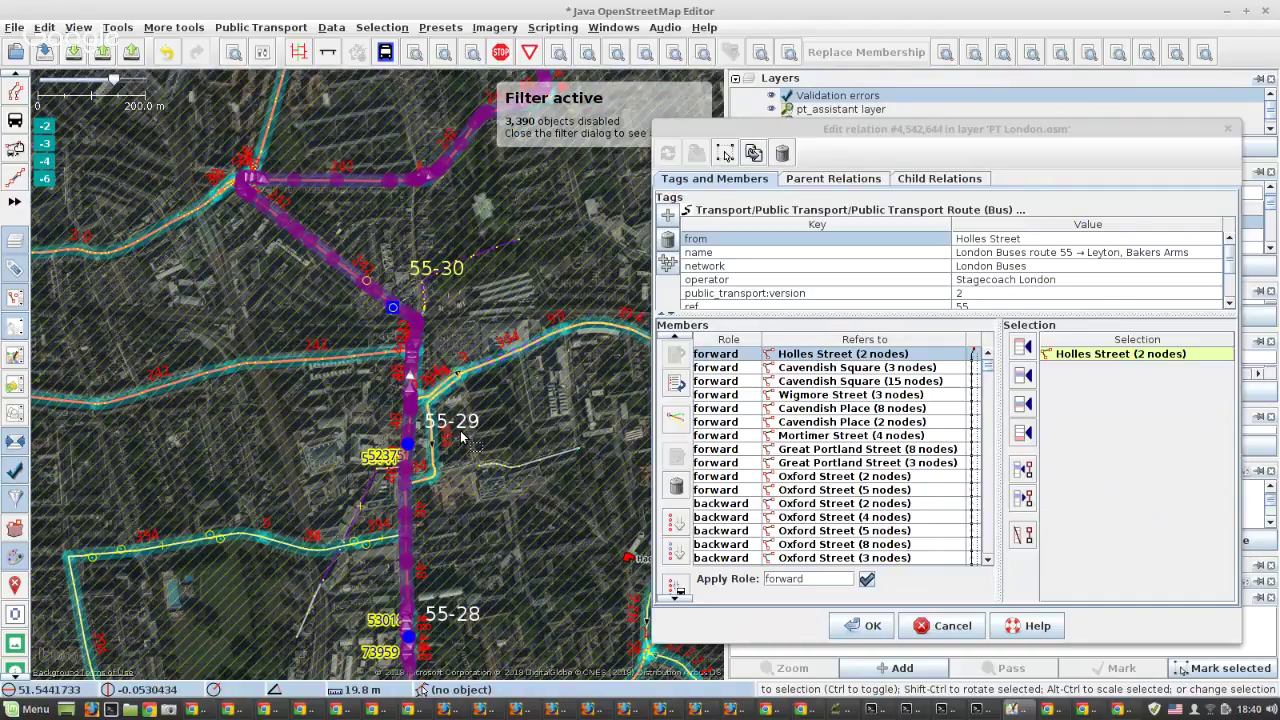
Inspect the stops at Hackney Central Station and Hackney Town Hall, selecting the Hackney Town Hall node west of Mare Street.
scroll(392, 318, up, 4)
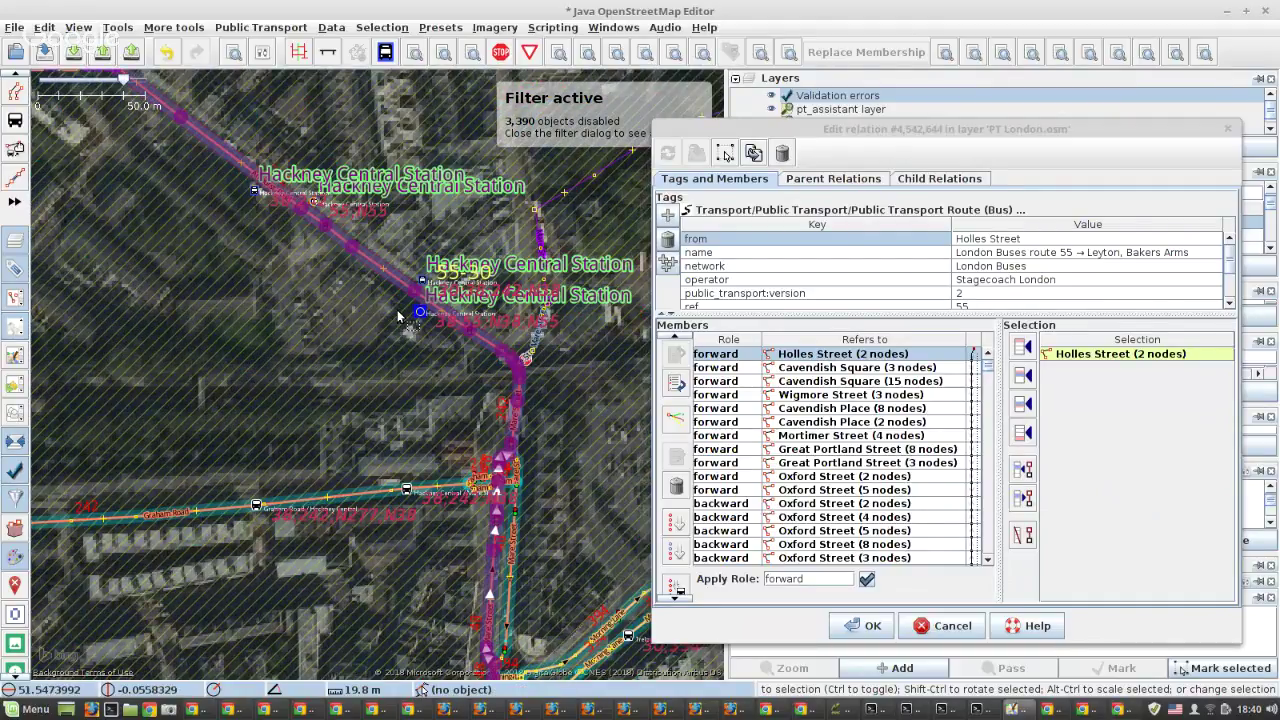
scroll(398, 316, down, 4)
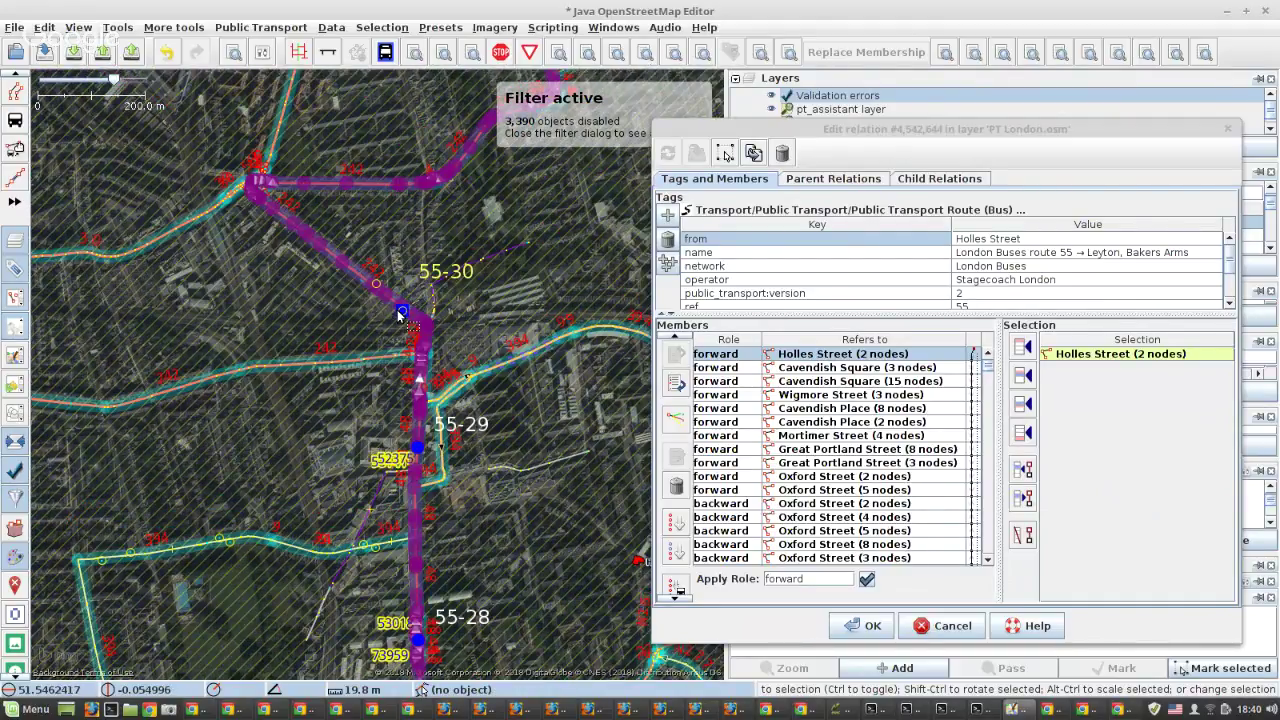
scroll(415, 440, up, 4)
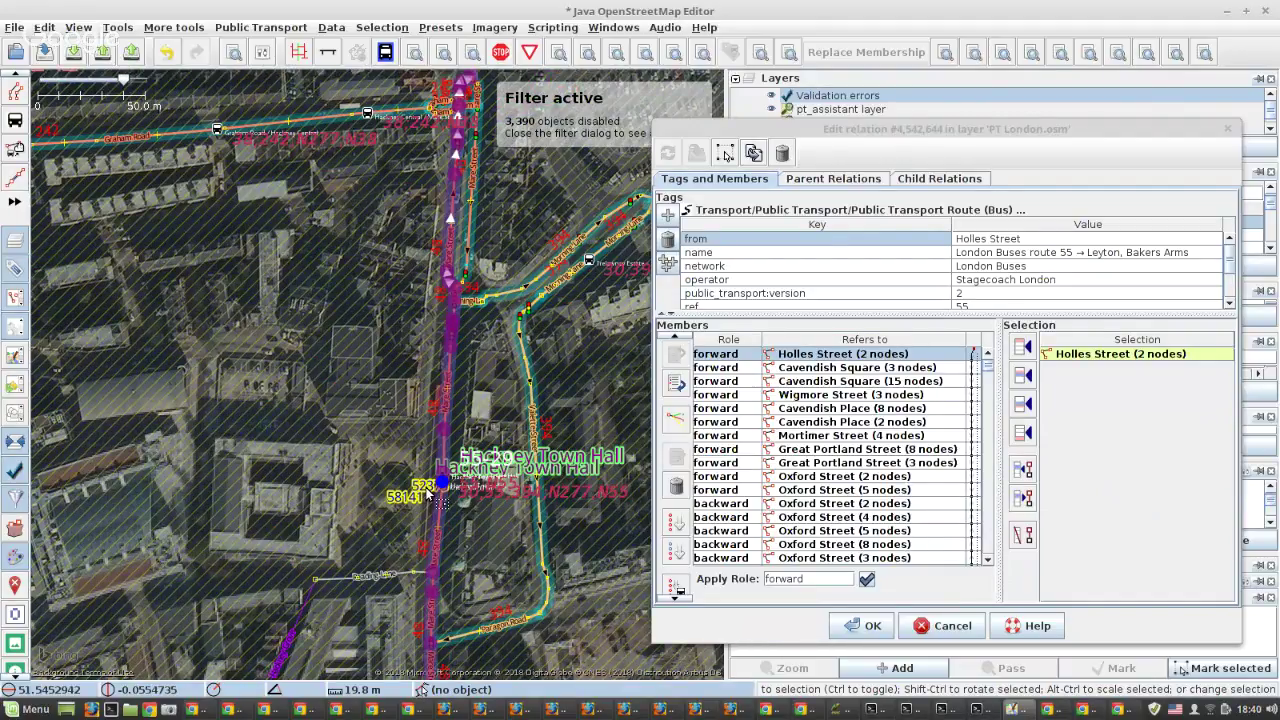
scroll(428, 494, up, 4)
click(442, 470)
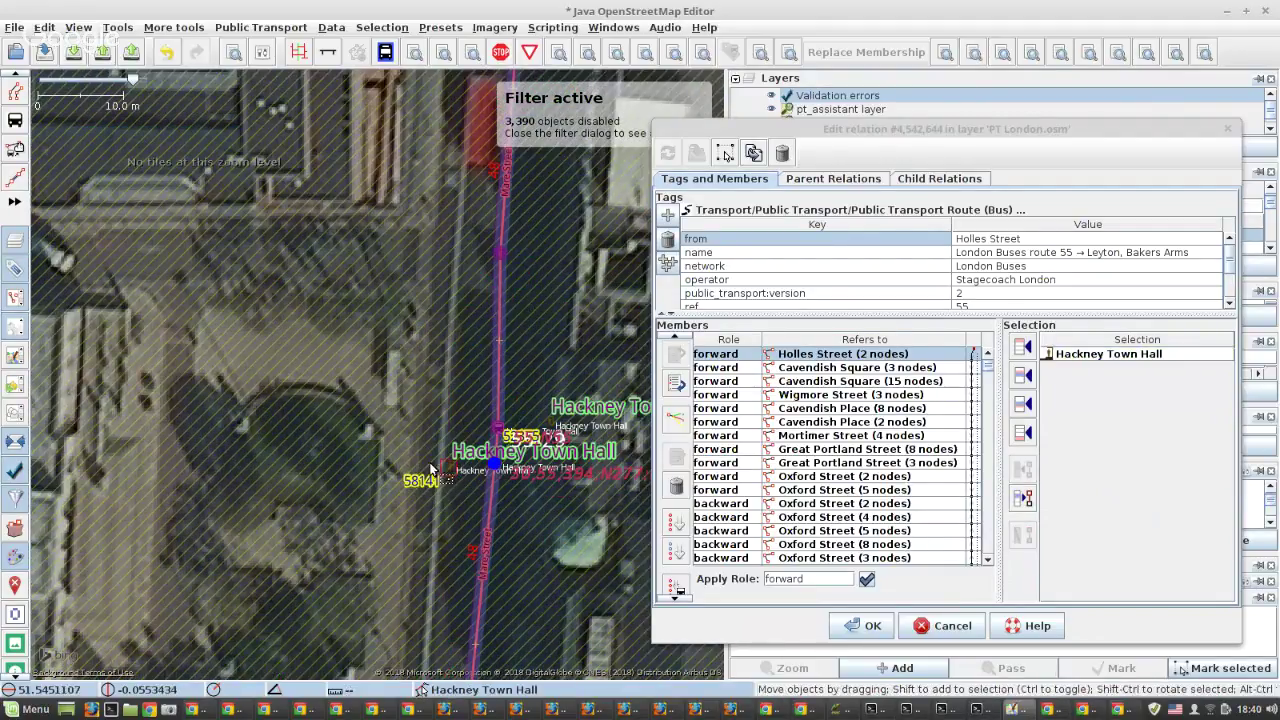
Remove all way members from Holles Street to High Road and re-add them without roles after the last stop.
click(883, 420)
scroll(850, 410, down, 10)
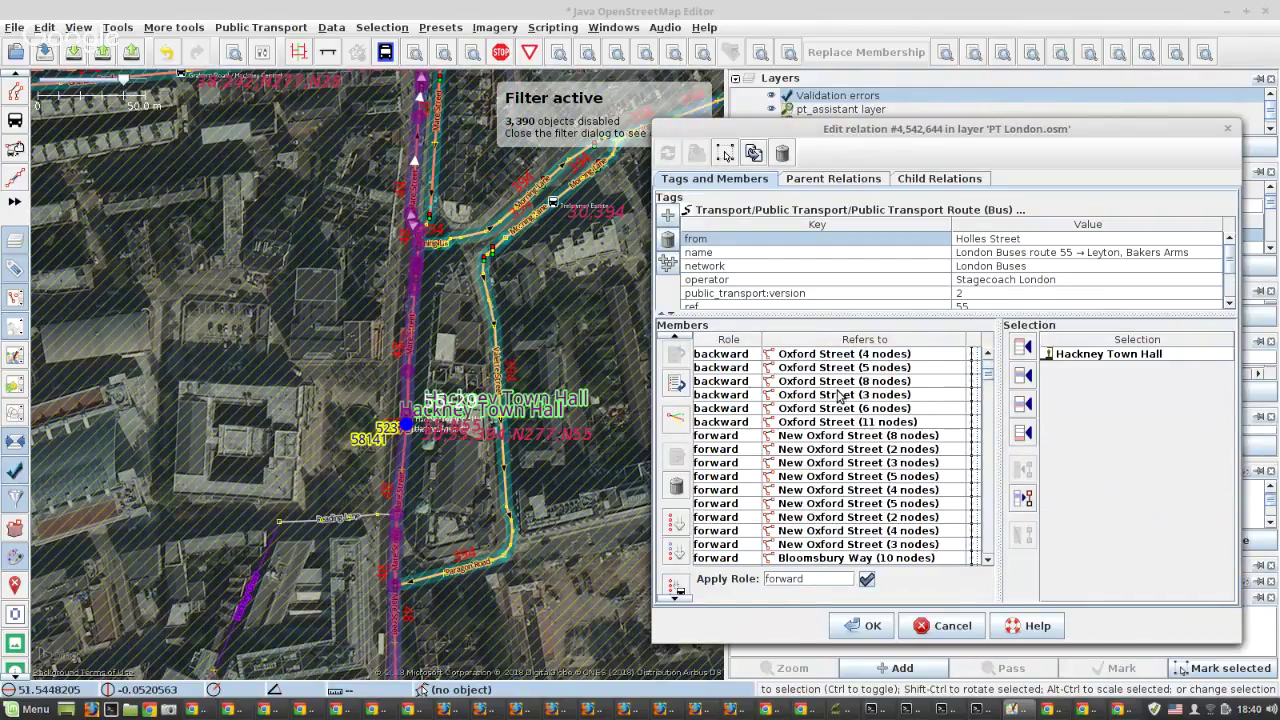
scroll(843, 410, down, 15)
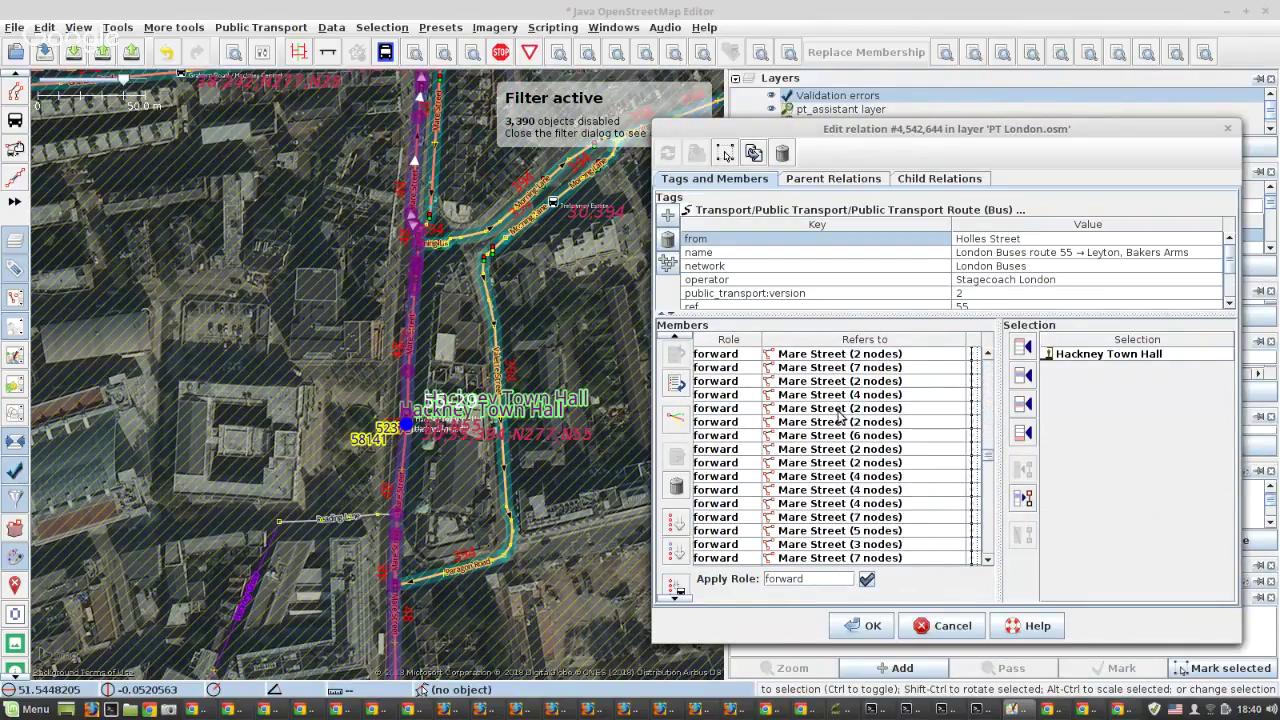
scroll(838, 418, down, 12)
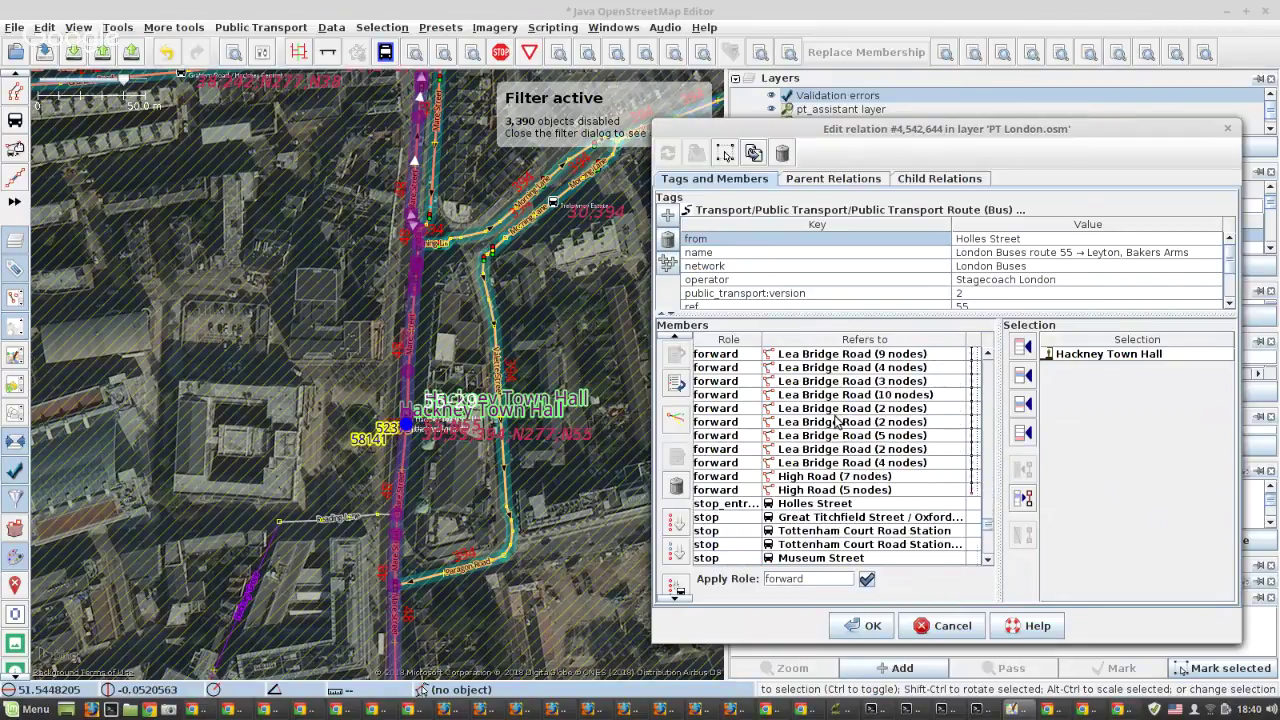
shift+click(797, 491)
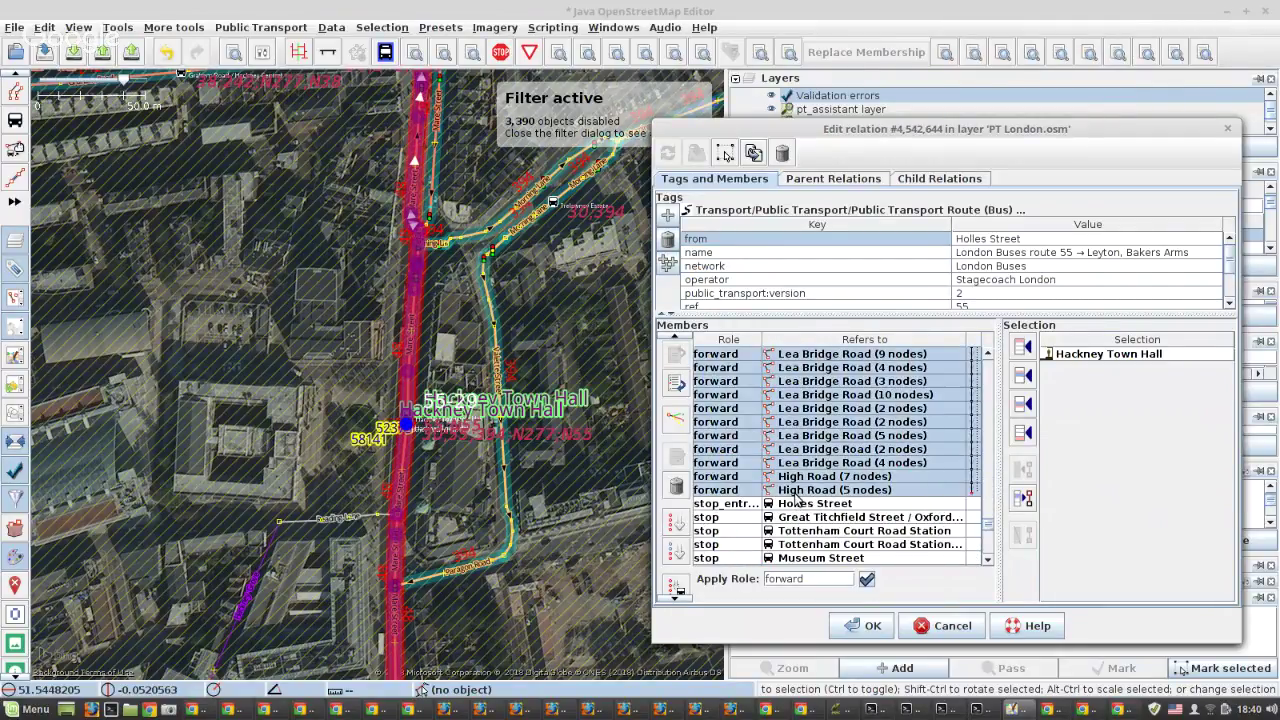
click(1021, 498)
click(676, 487)
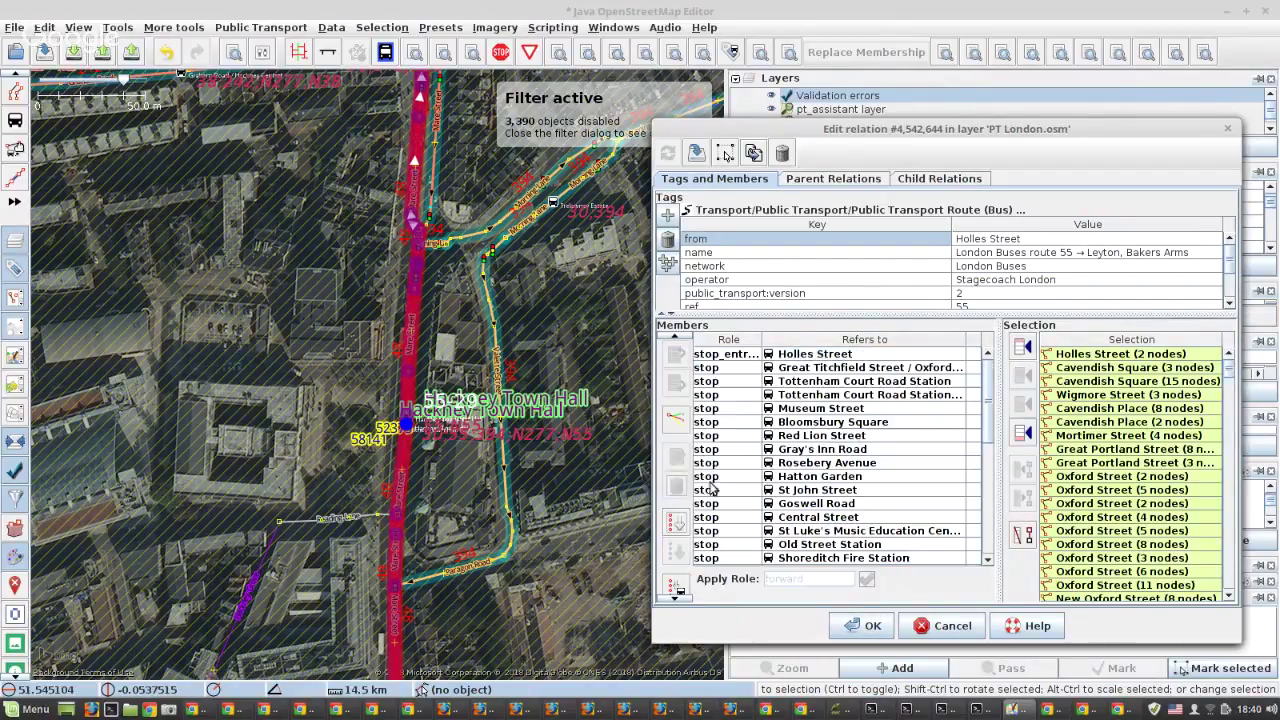
click(1021, 432)
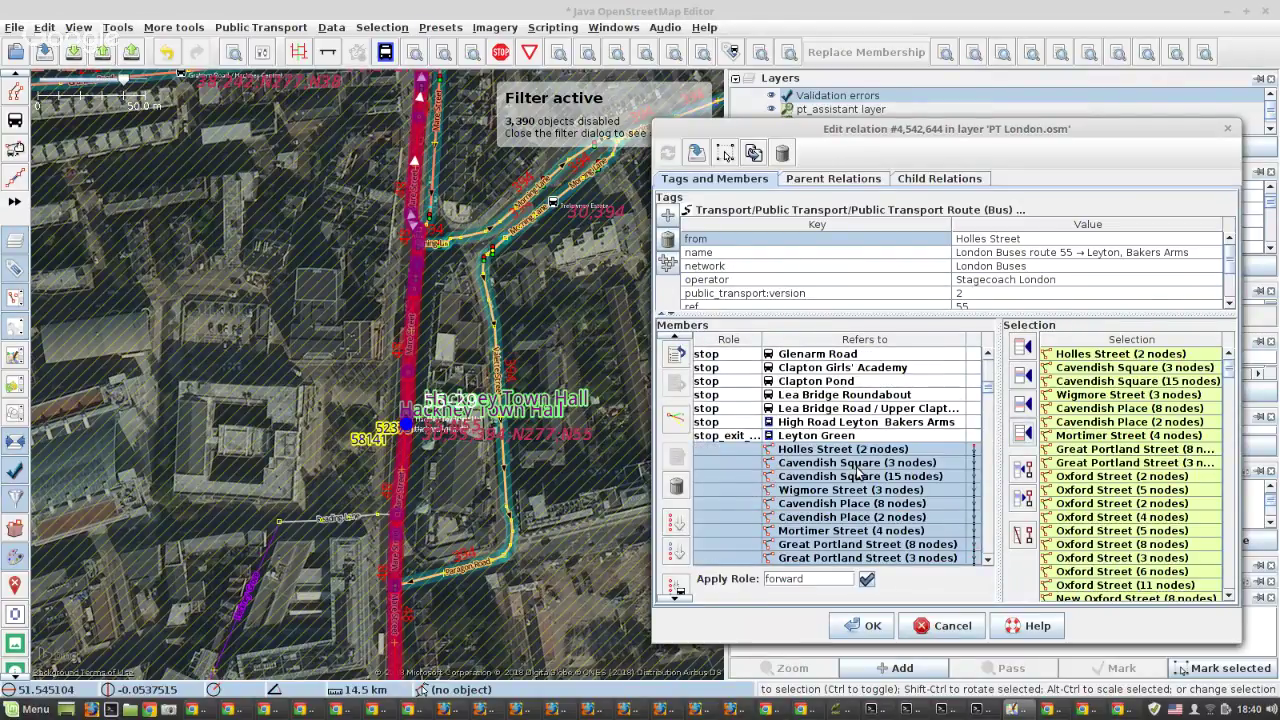
Check the order and empty roles of the re-added ways and accept the changes to the relation.
scroll(855, 470, down, 5)
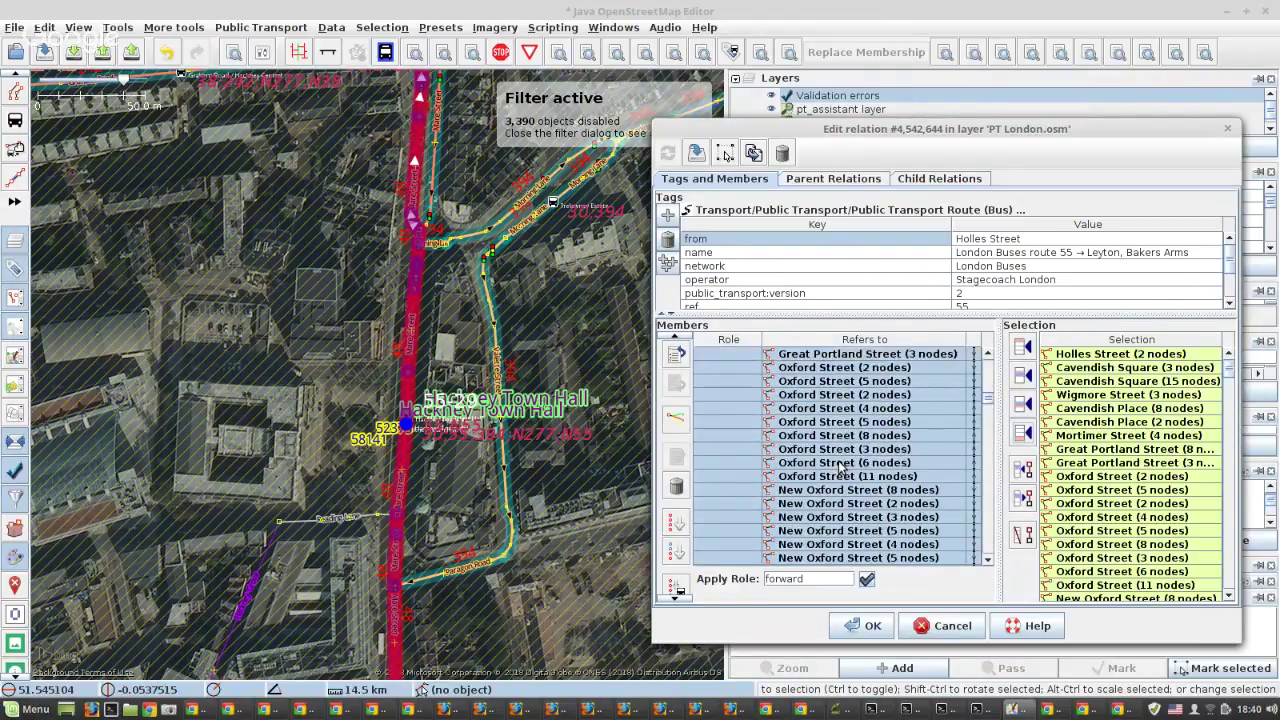
scroll(840, 468, down, 2)
scroll(840, 468, down, 15)
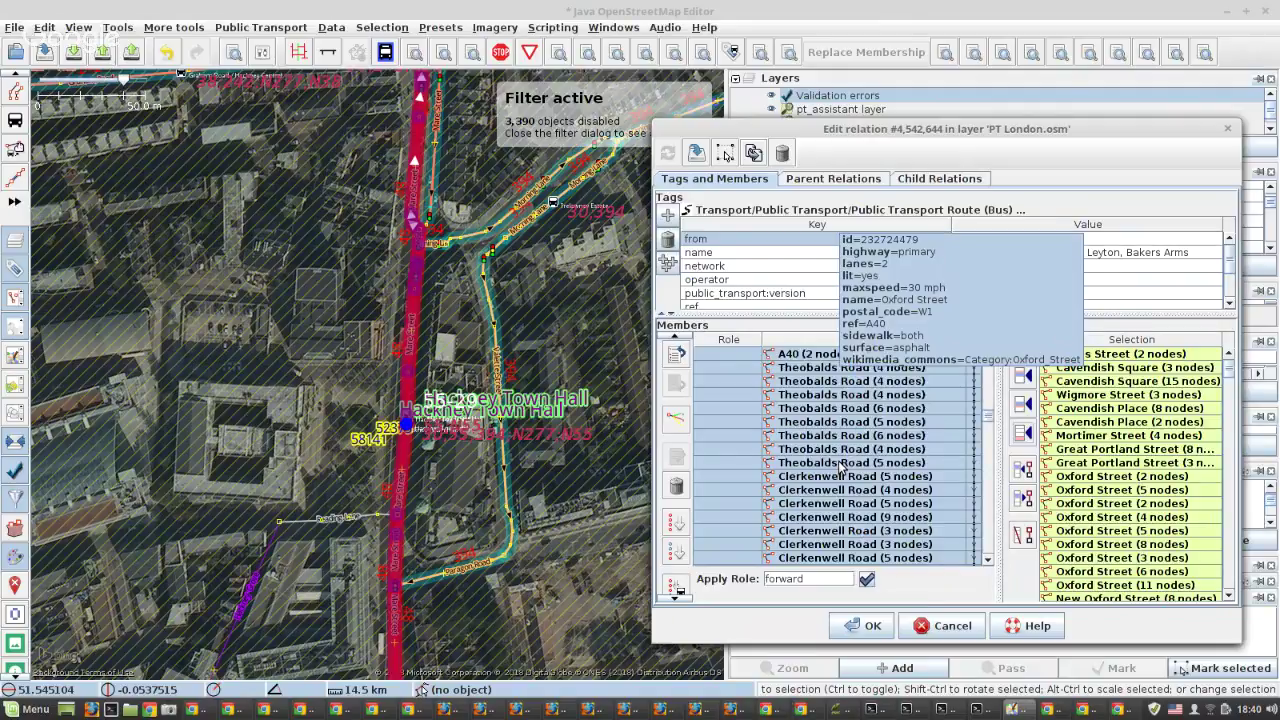
scroll(840, 467, down, 5)
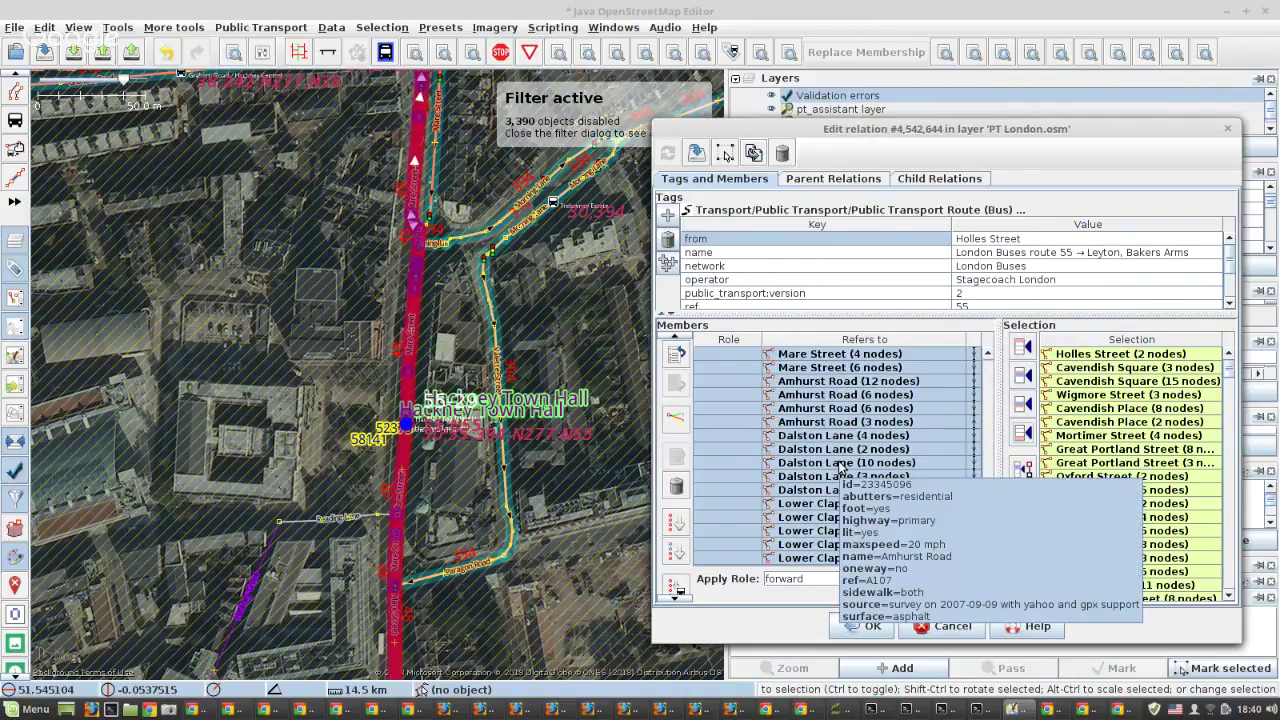
scroll(840, 467, down, 5)
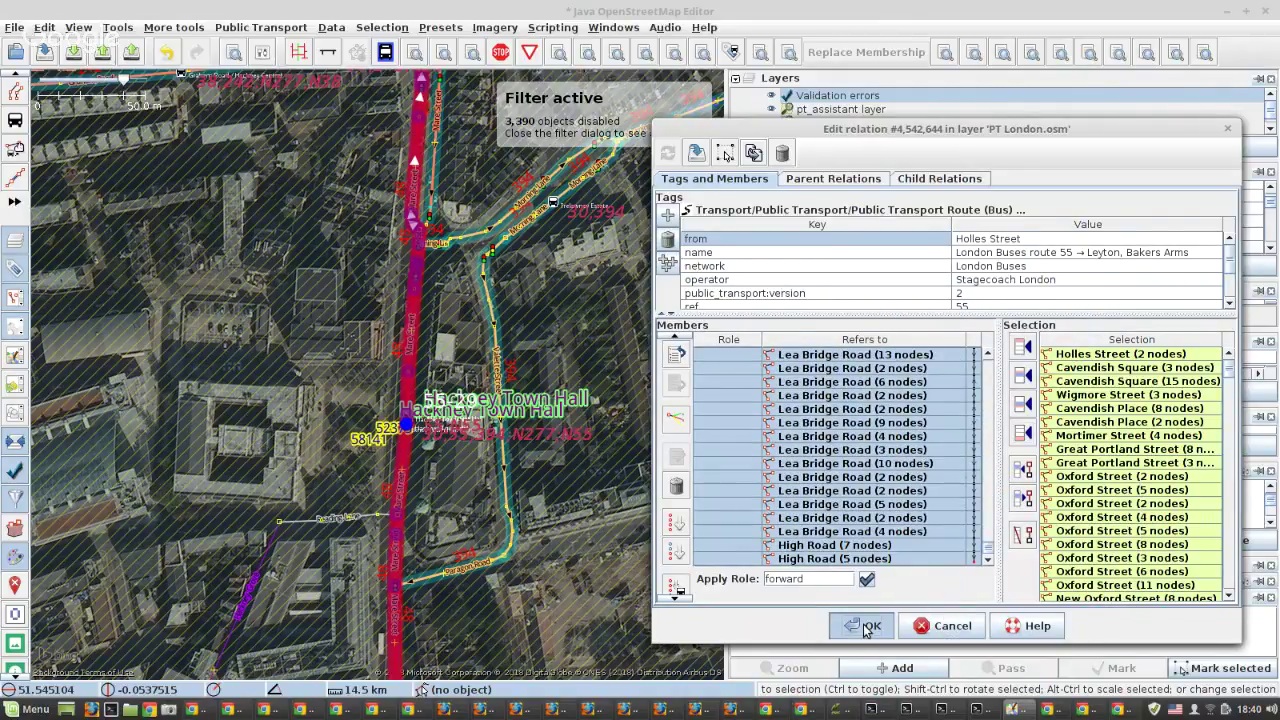
click(866, 627)
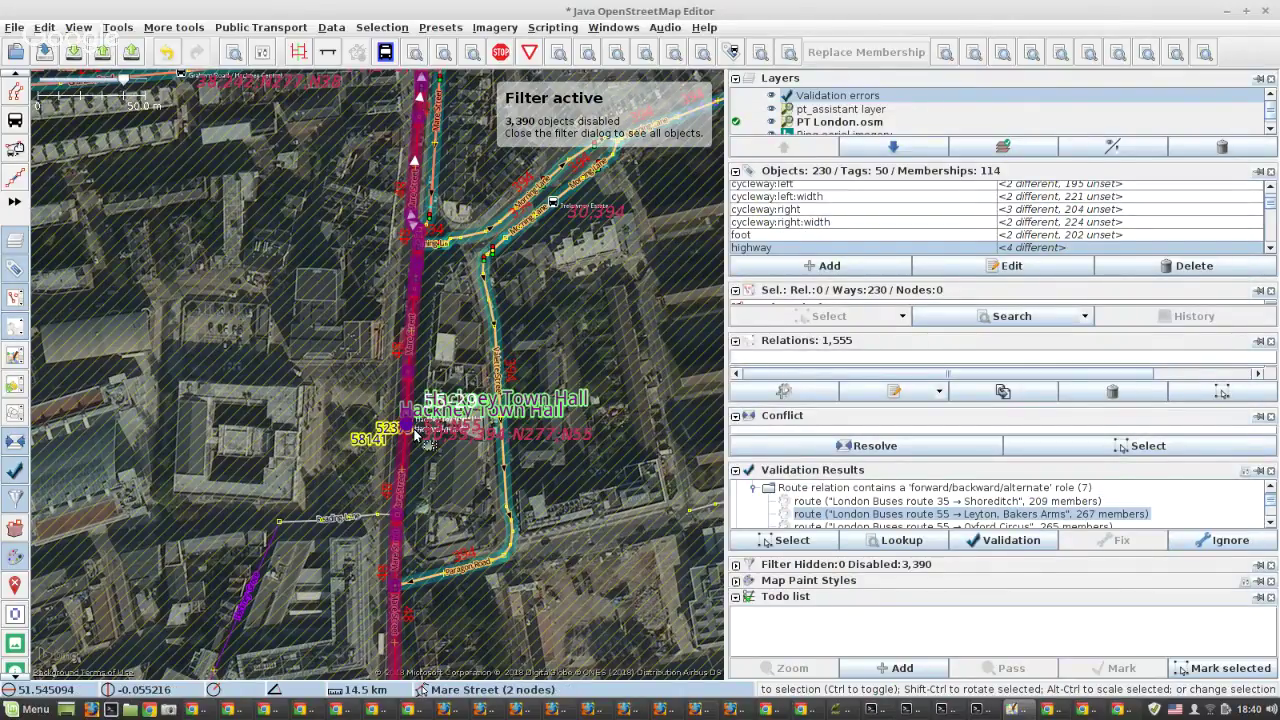
Open the relation of London Buses route 55 → Oxford Circus from the validation results for editing.
scroll(415, 432, up, 3)
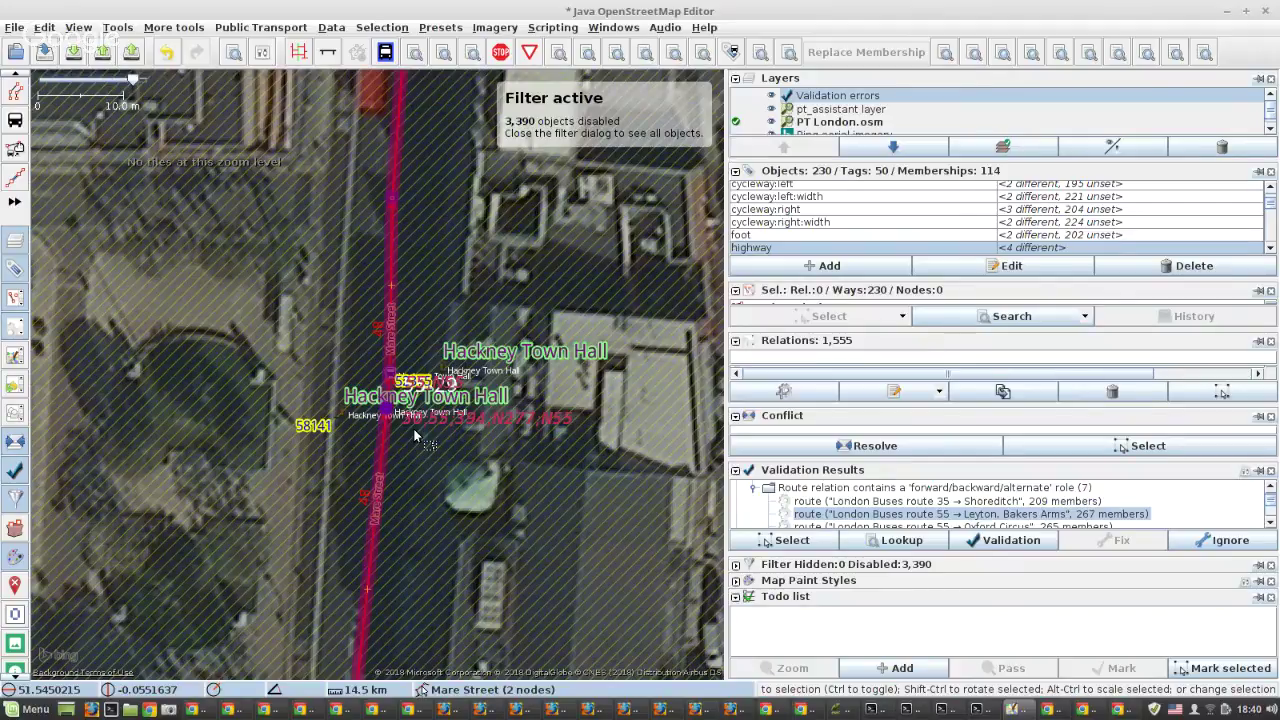
scroll(355, 415, up, 1)
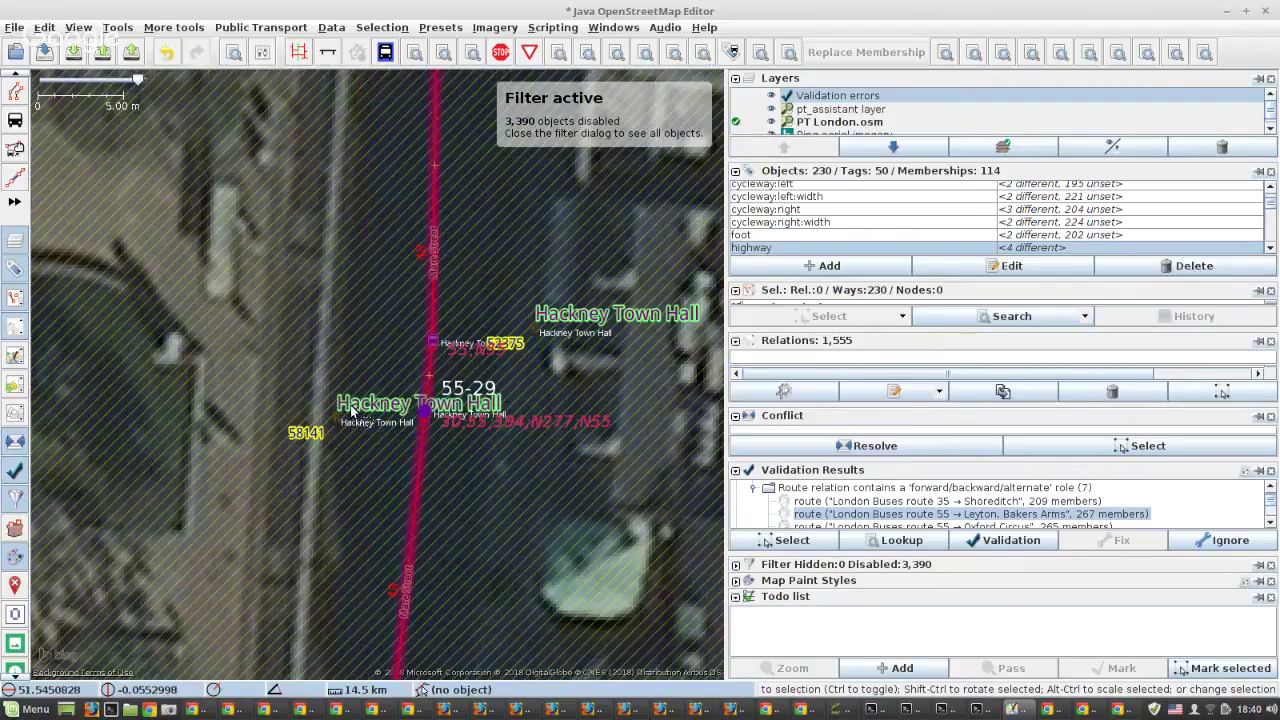
click(858, 526)
right_click(858, 528)
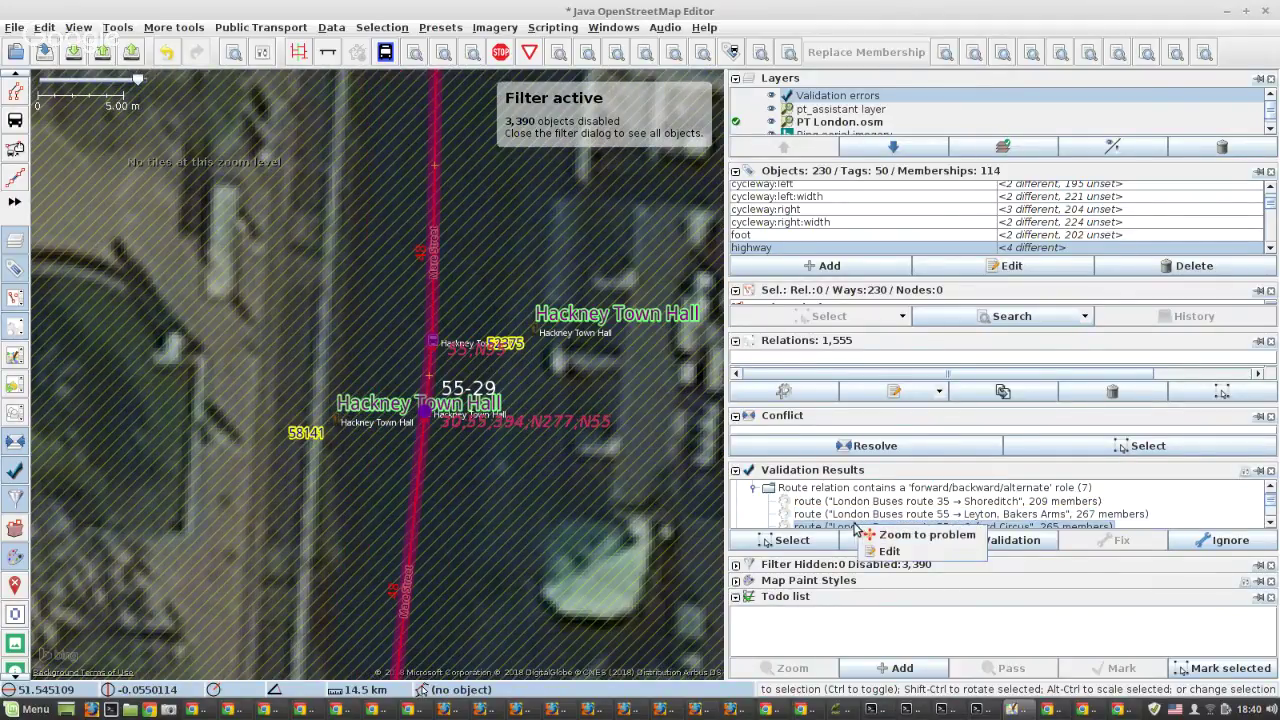
click(882, 552)
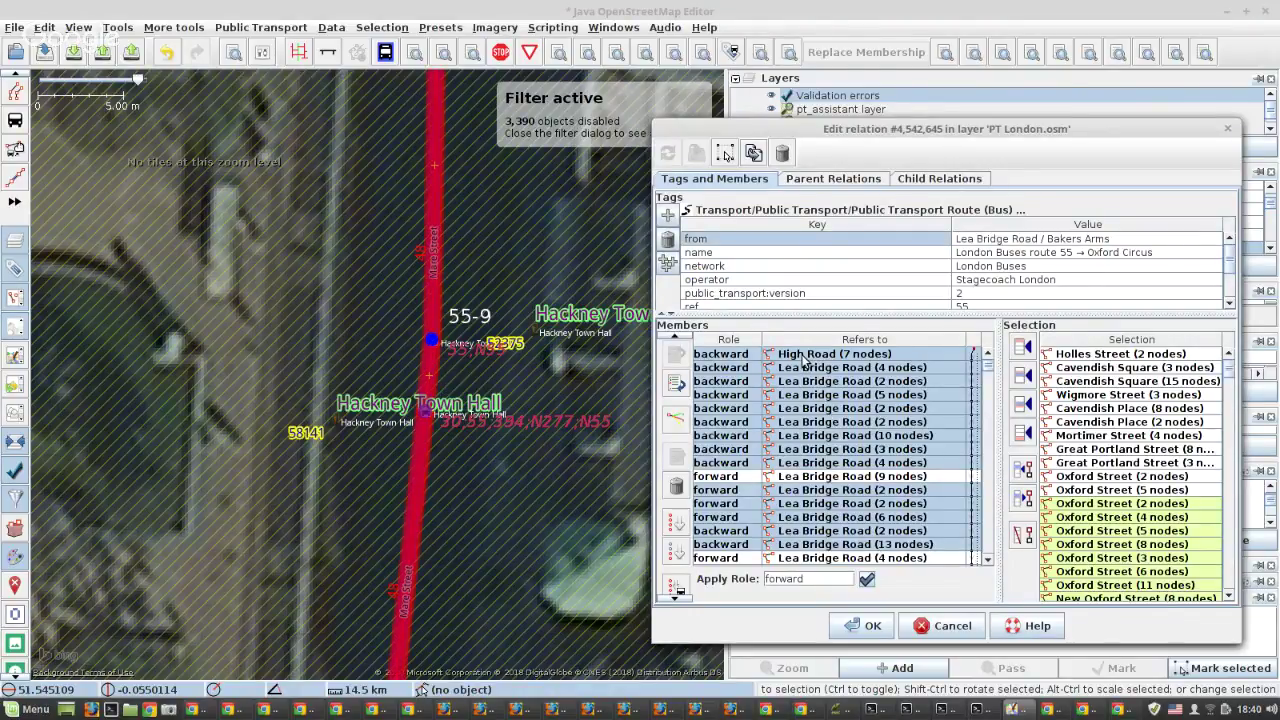
Remove all way members from High Road to Harewood Place, re-add them without roles after the Oxford Circus stop, and accept the relation changes.
click(803, 356)
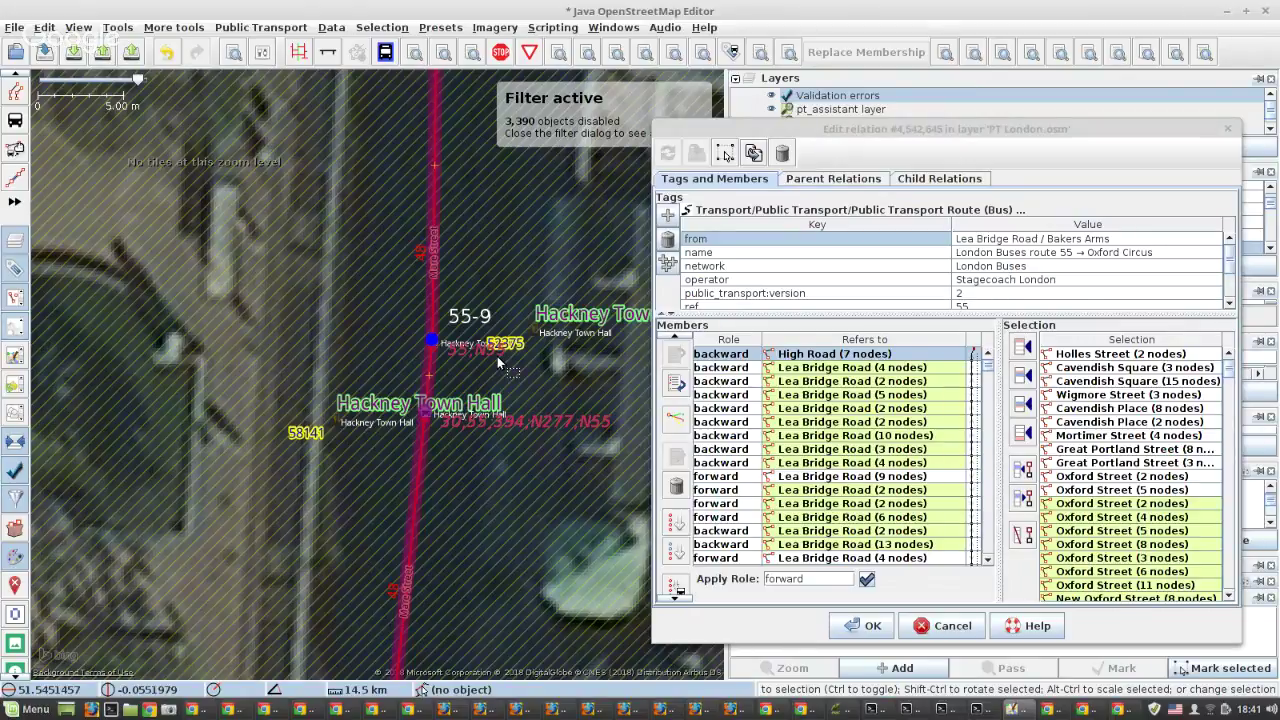
scroll(497, 356, down, 2)
scroll(497, 360, down, 8)
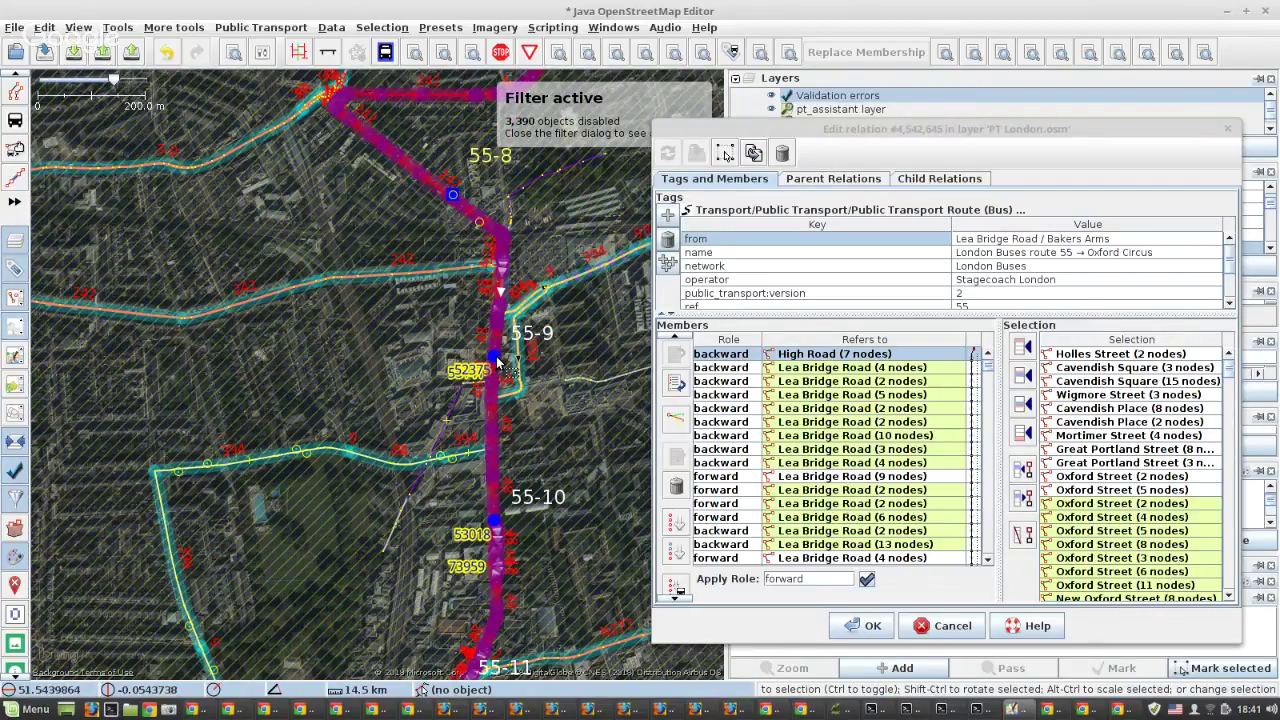
scroll(497, 362, down, 1)
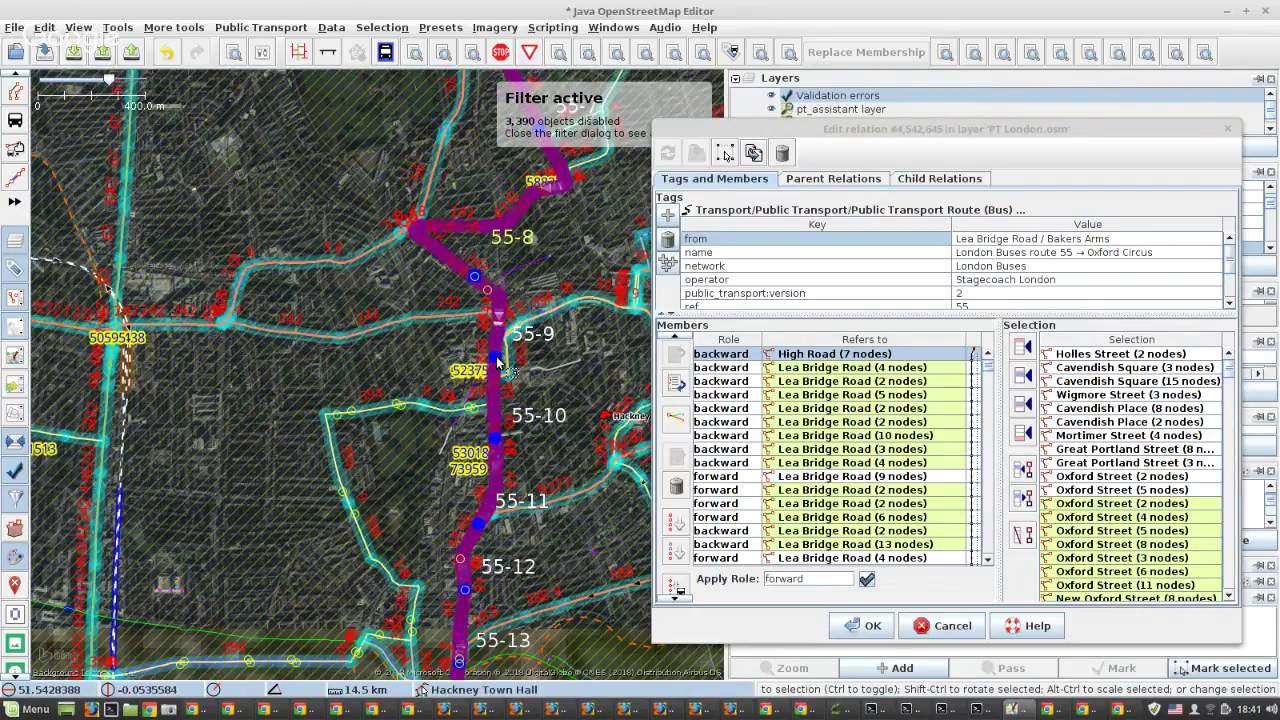
scroll(497, 362, down, 1)
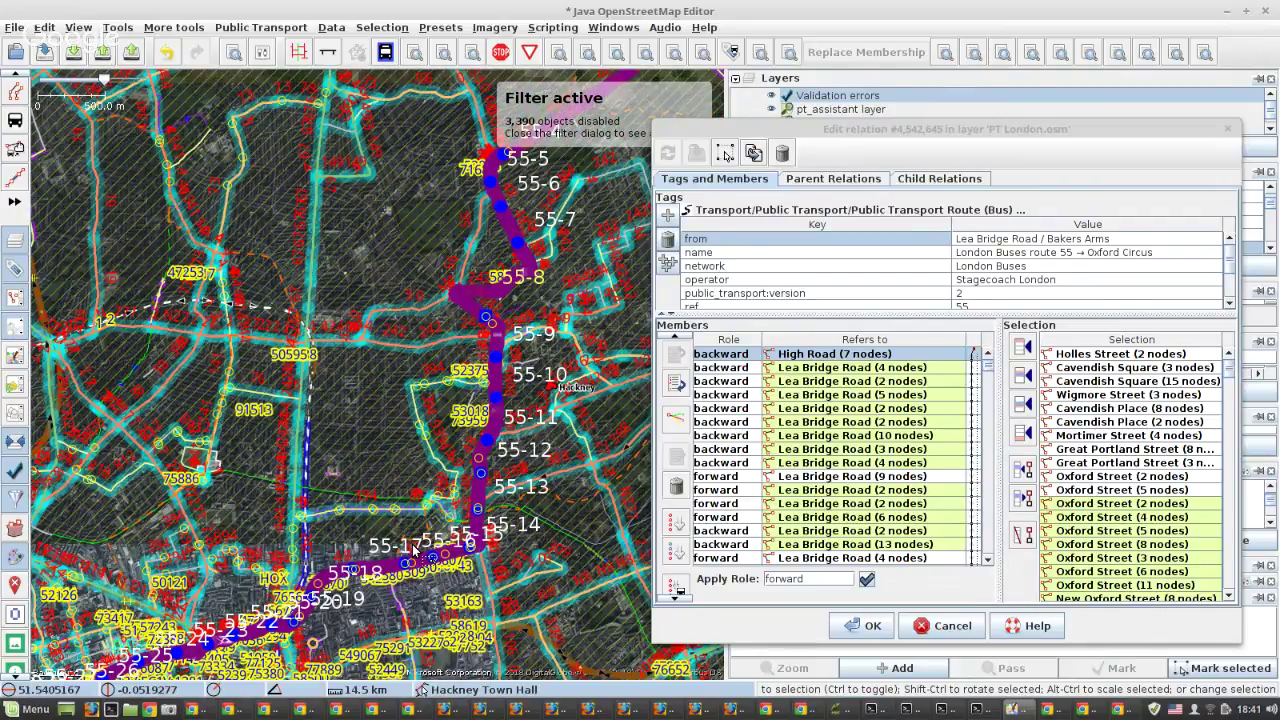
scroll(497, 362, down, 1)
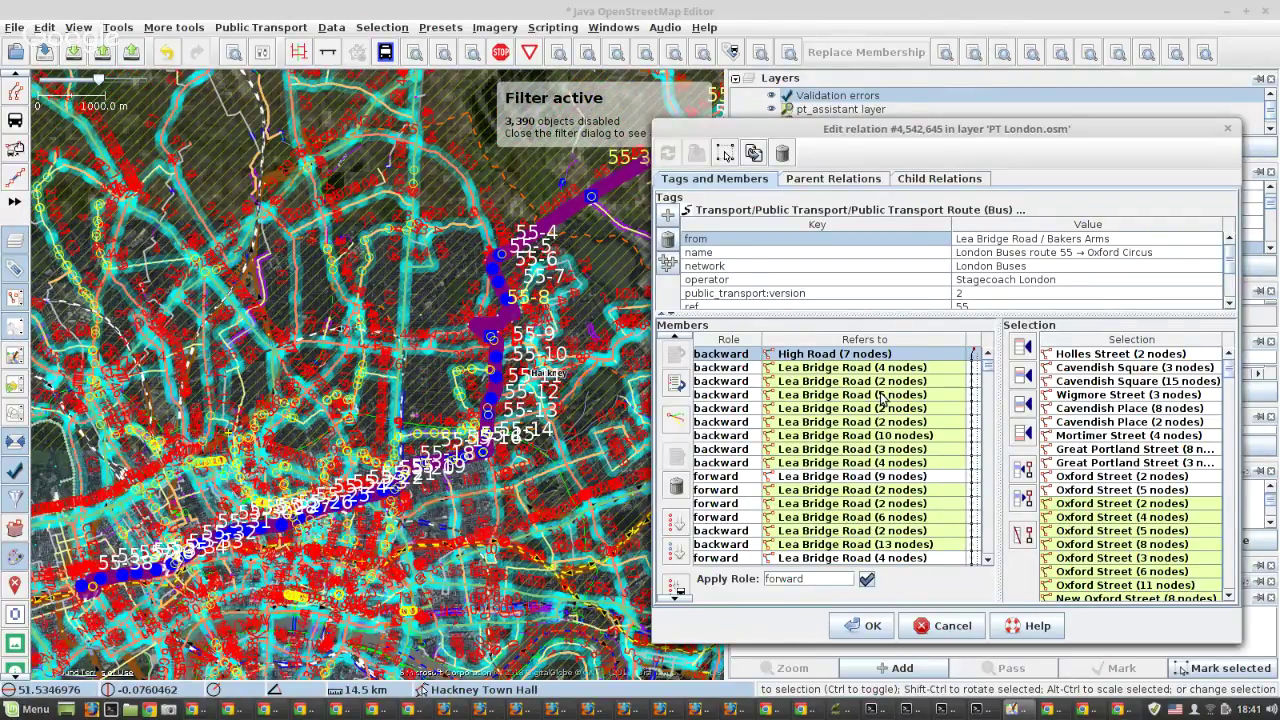
scroll(880, 398, down, 15)
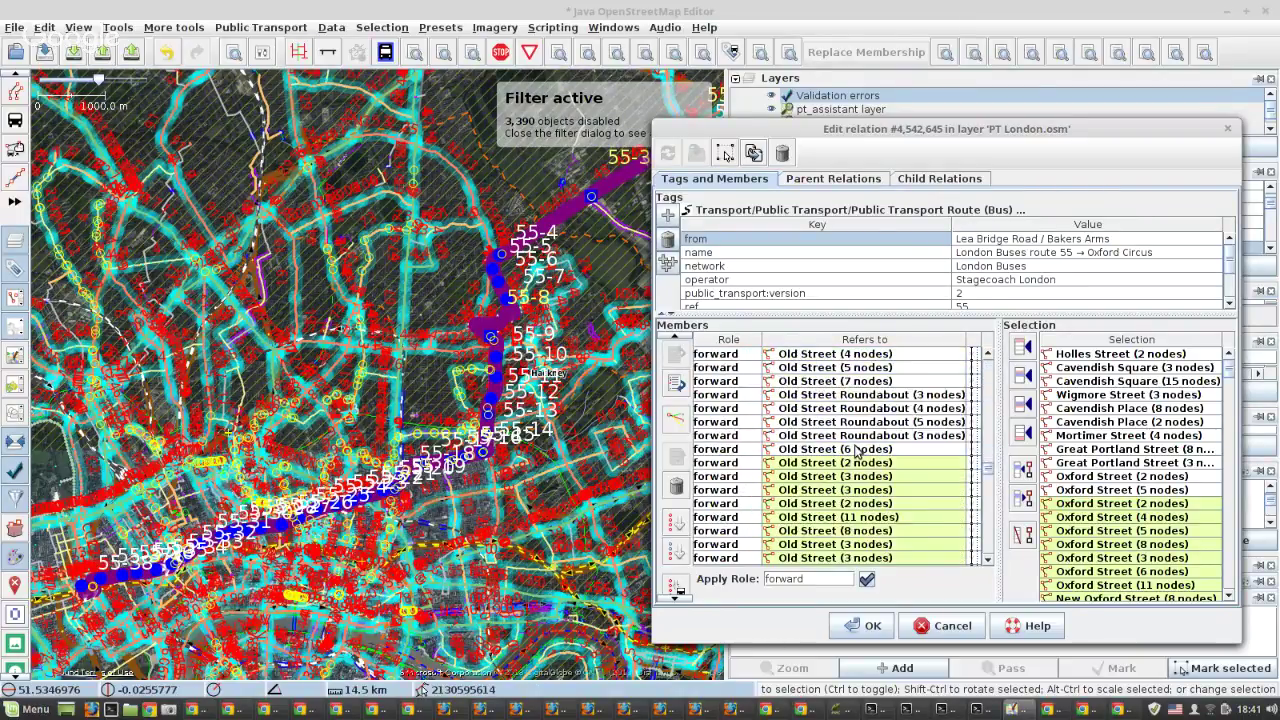
scroll(855, 450, down, 12)
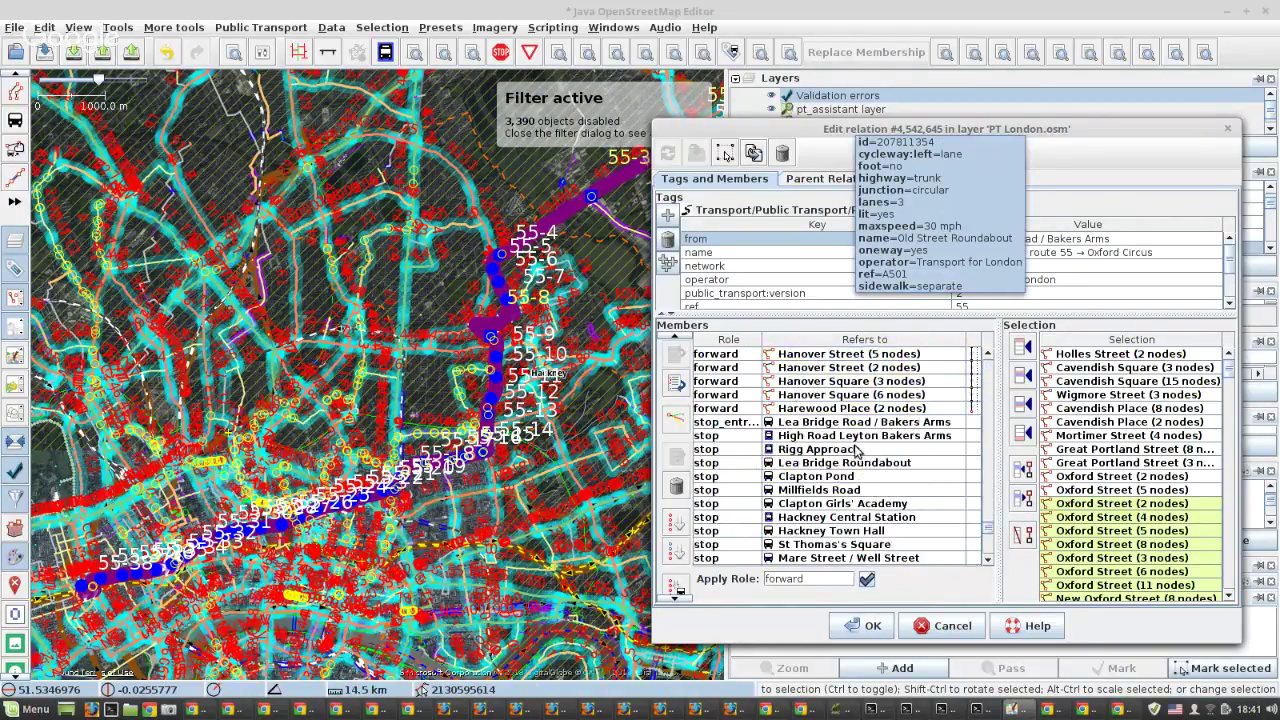
shift+click(797, 413)
click(1019, 498)
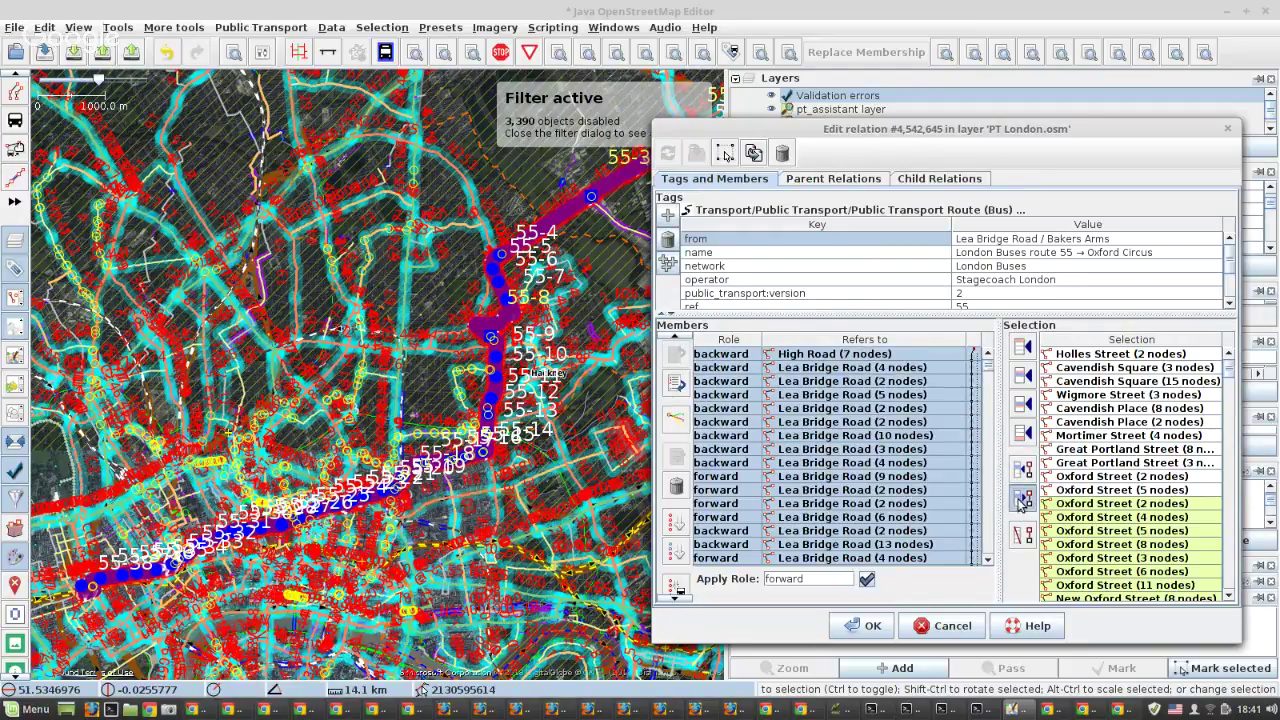
click(677, 486)
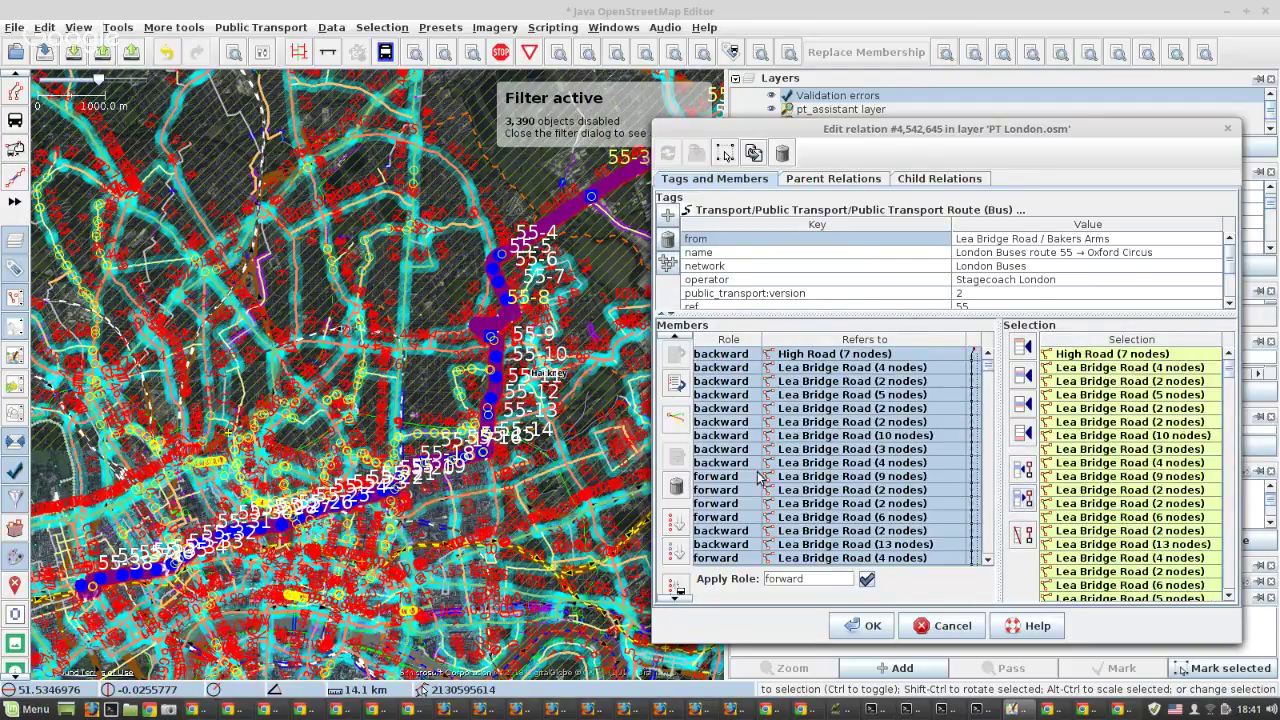
click(1030, 432)
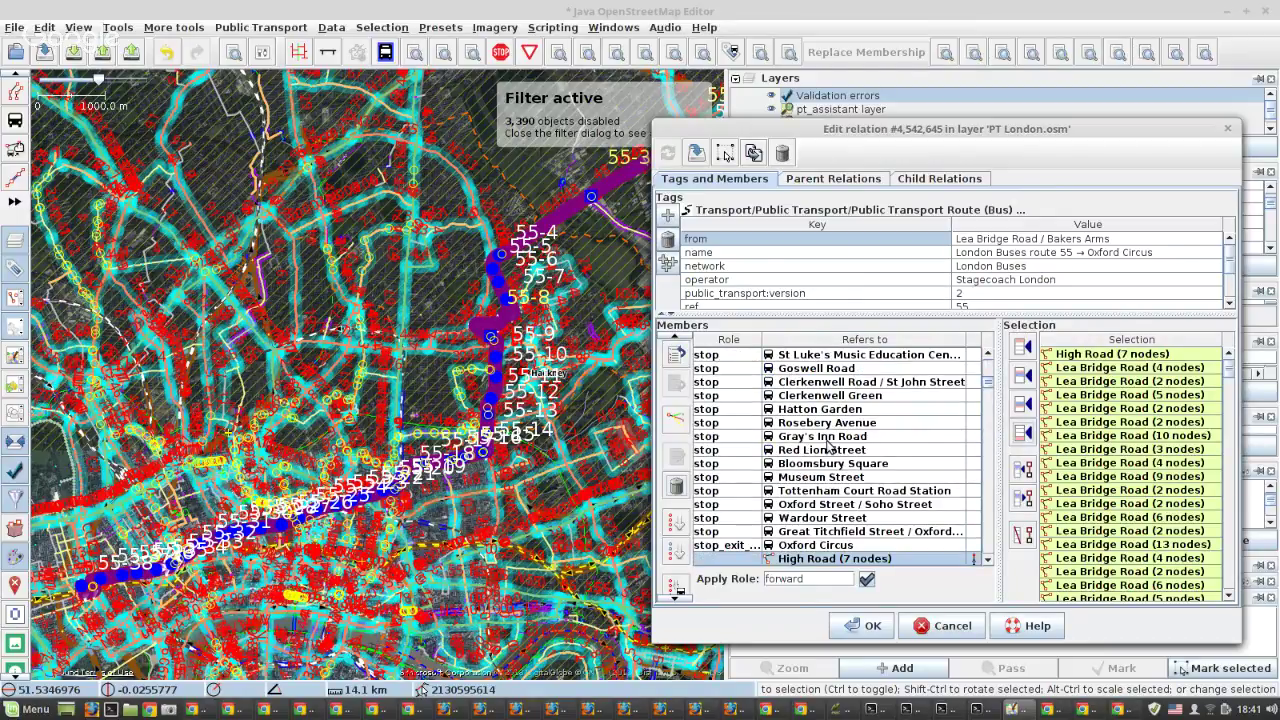
click(871, 625)
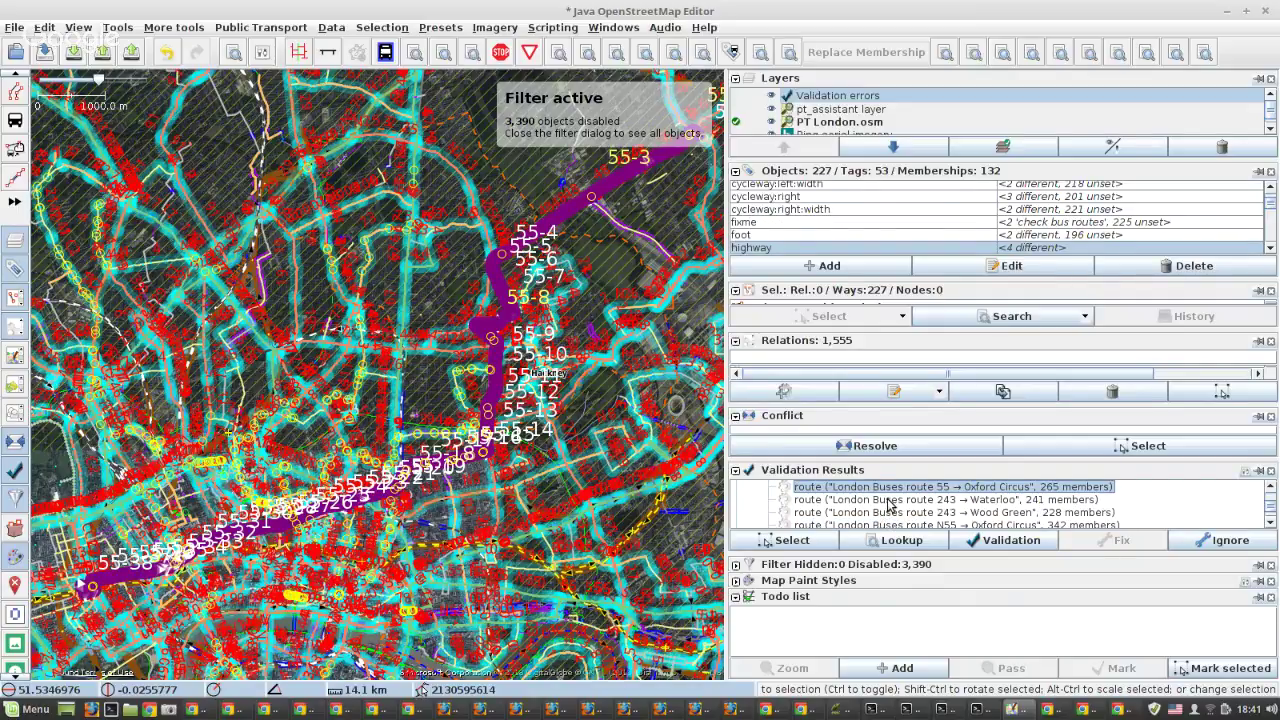
Open the relation of London Buses route 243 → Waterloo from the validation results for editing.
right_click(890, 503)
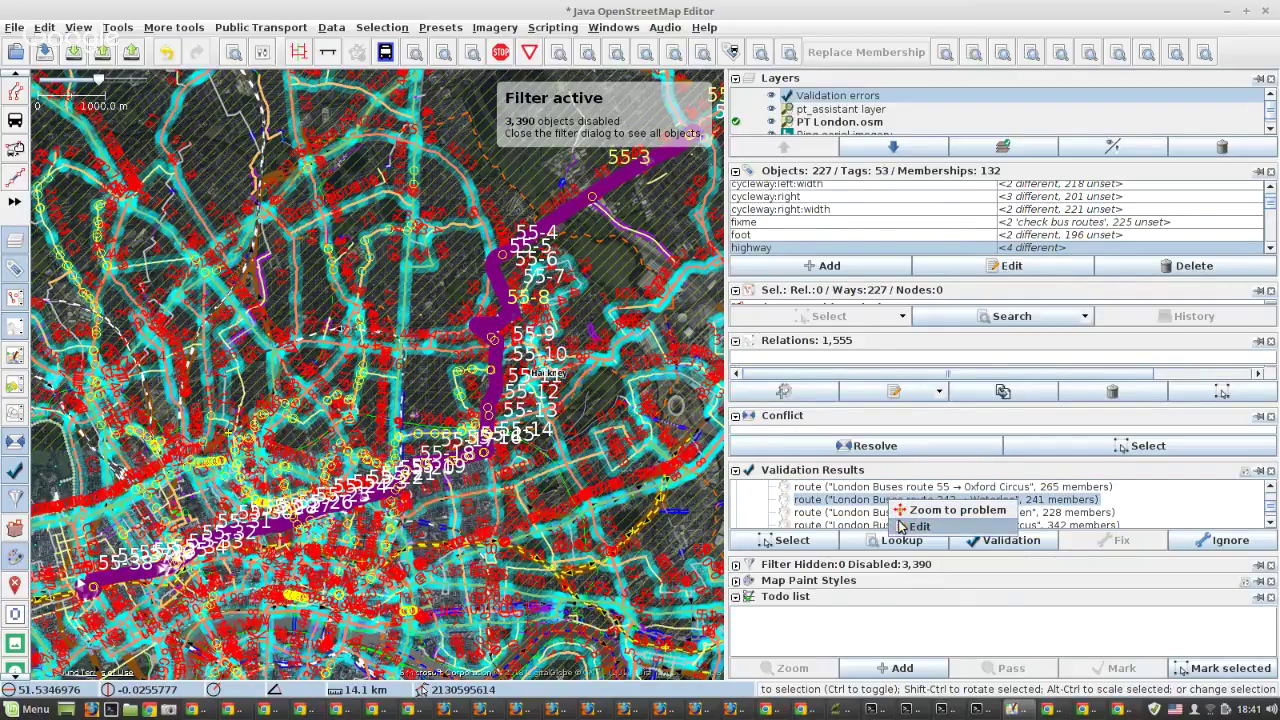
click(916, 526)
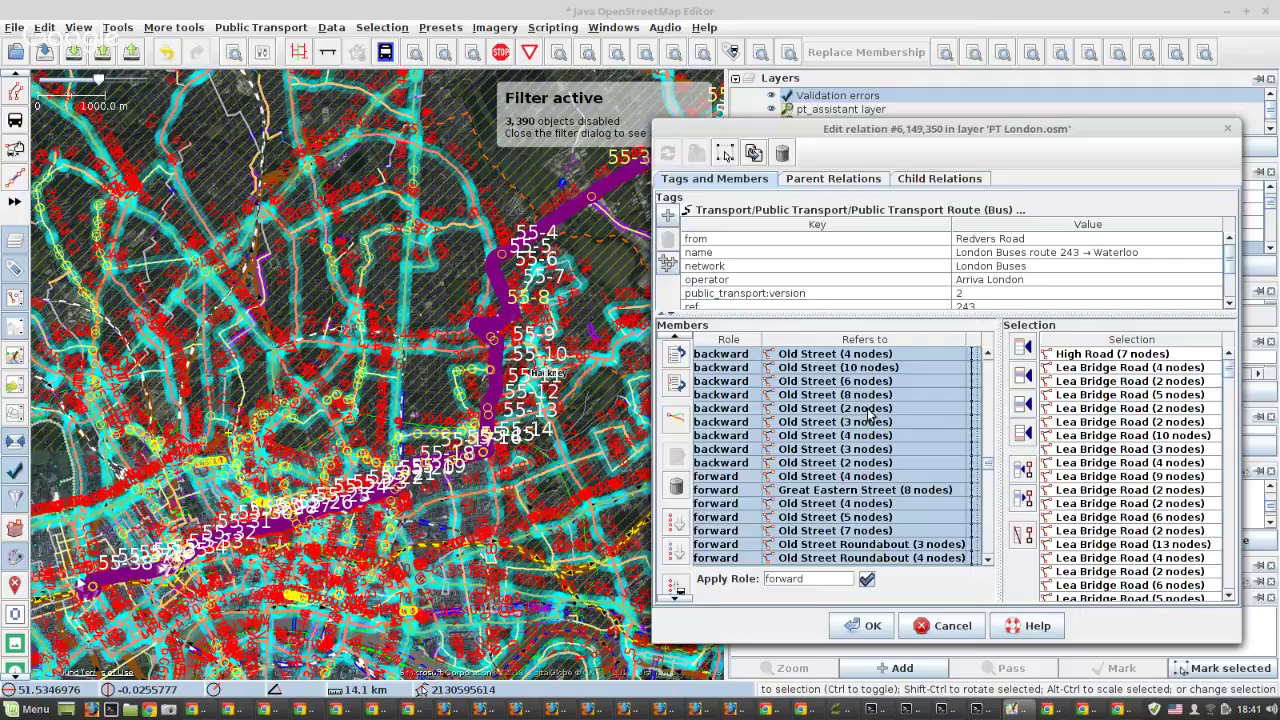
scroll(940, 380, up, 15)
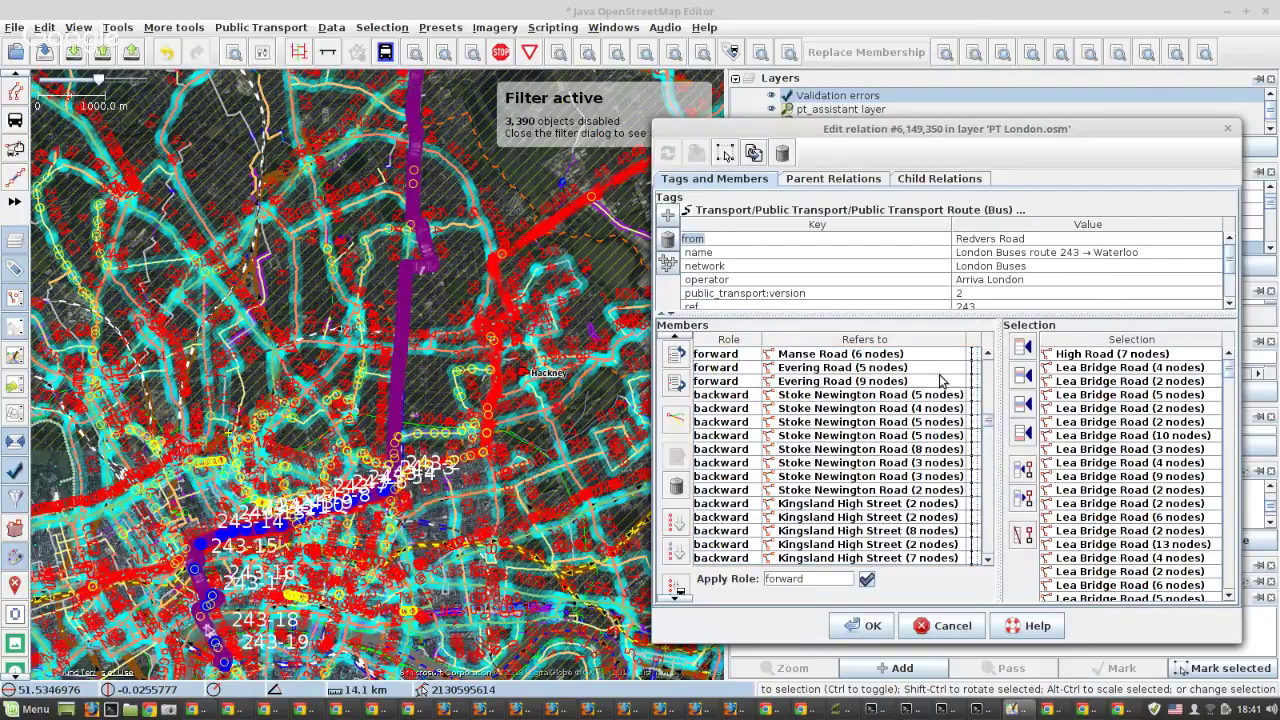
scroll(940, 380, up, 5)
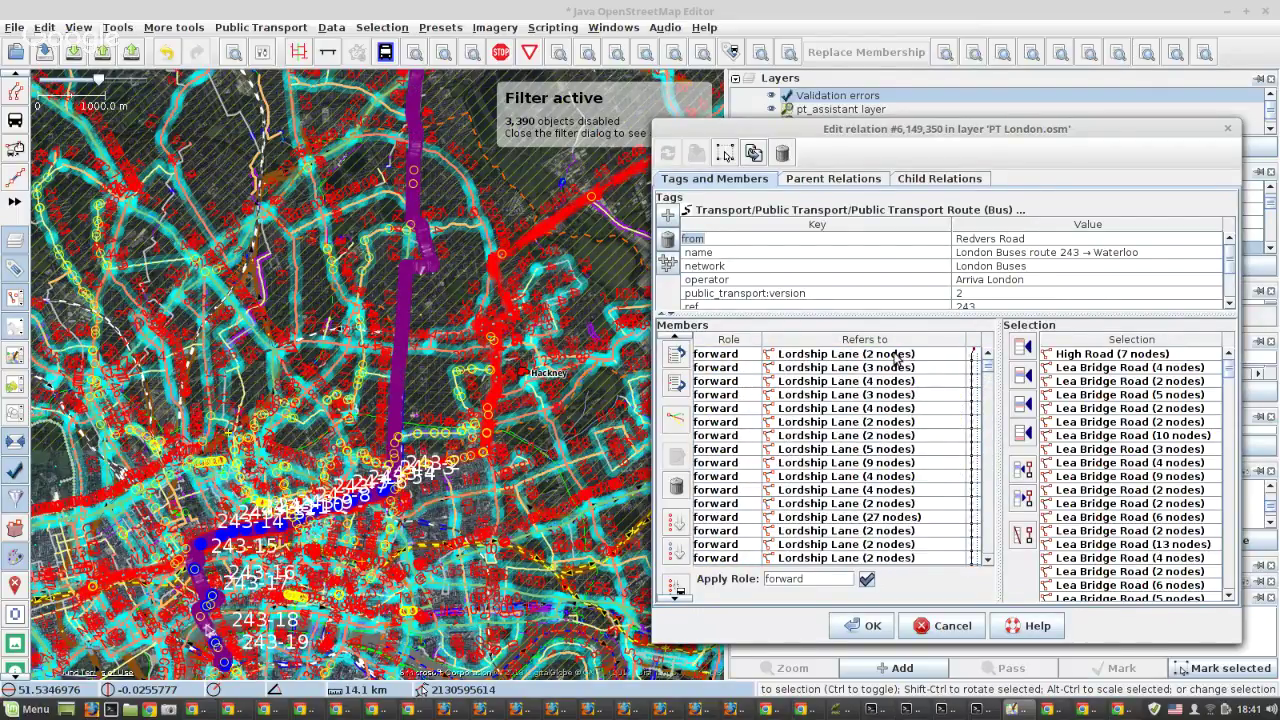
Remove all way members from Lordship Lane to Mepham Street and re-add them without roles after the last stop.
click(898, 356)
scroll(896, 410, down, 3)
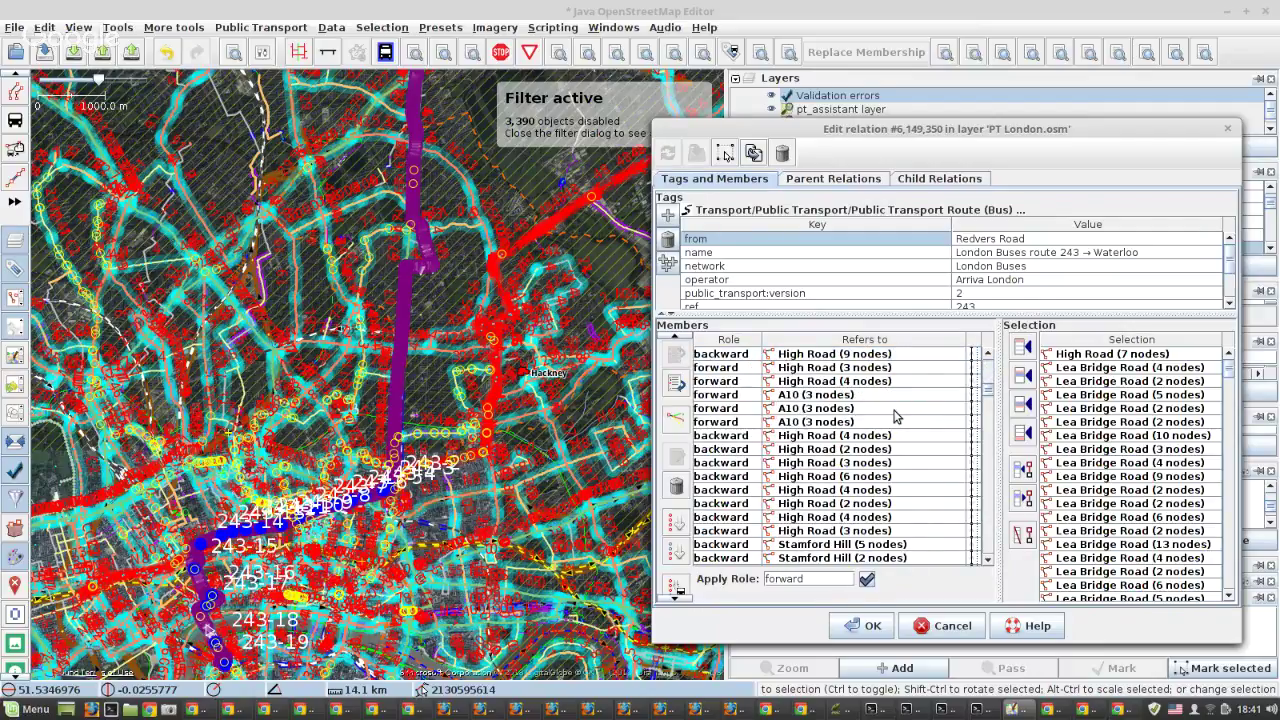
scroll(896, 417, down, 5)
scroll(896, 420, down, 5)
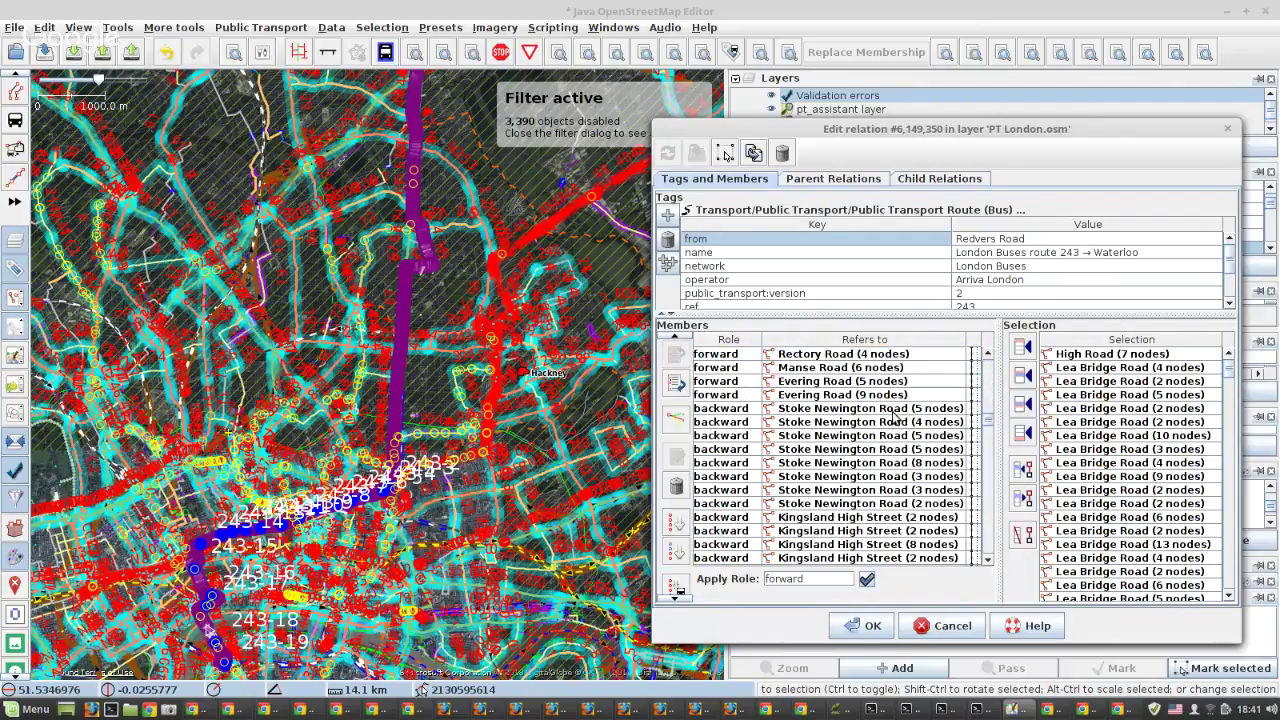
scroll(896, 420, down, 4)
scroll(893, 418, down, 10)
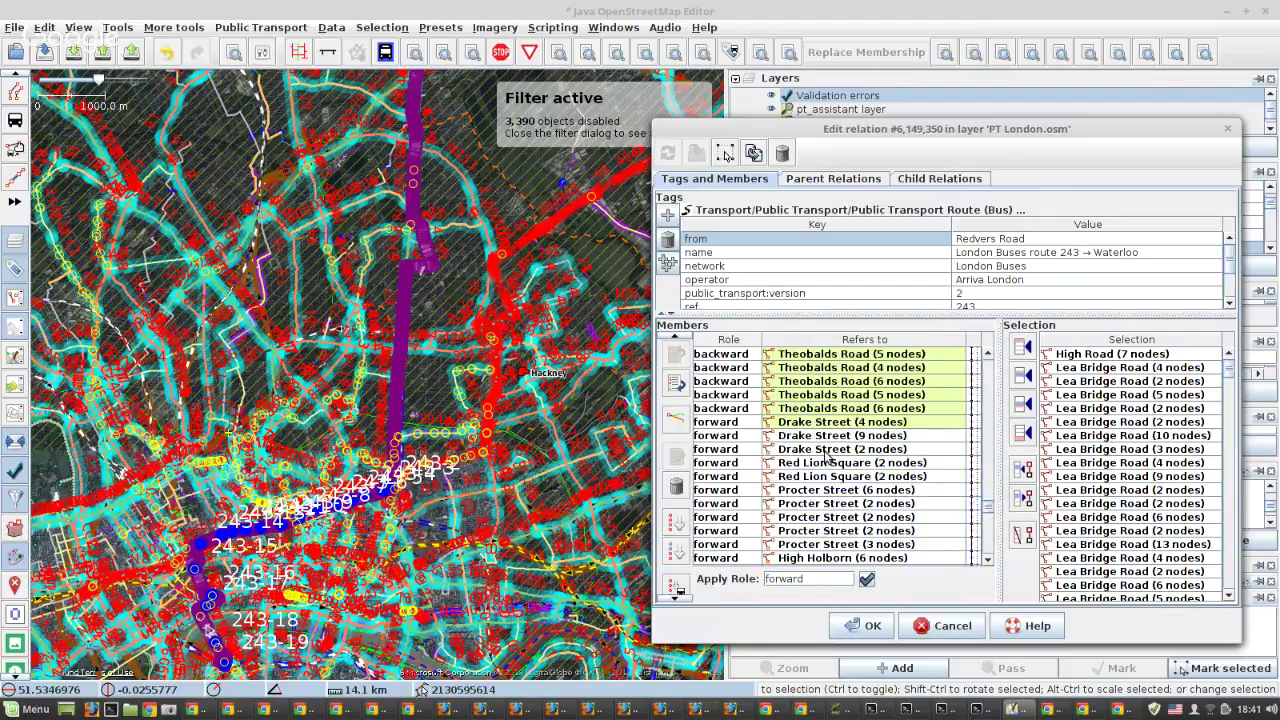
scroll(826, 456, down, 8)
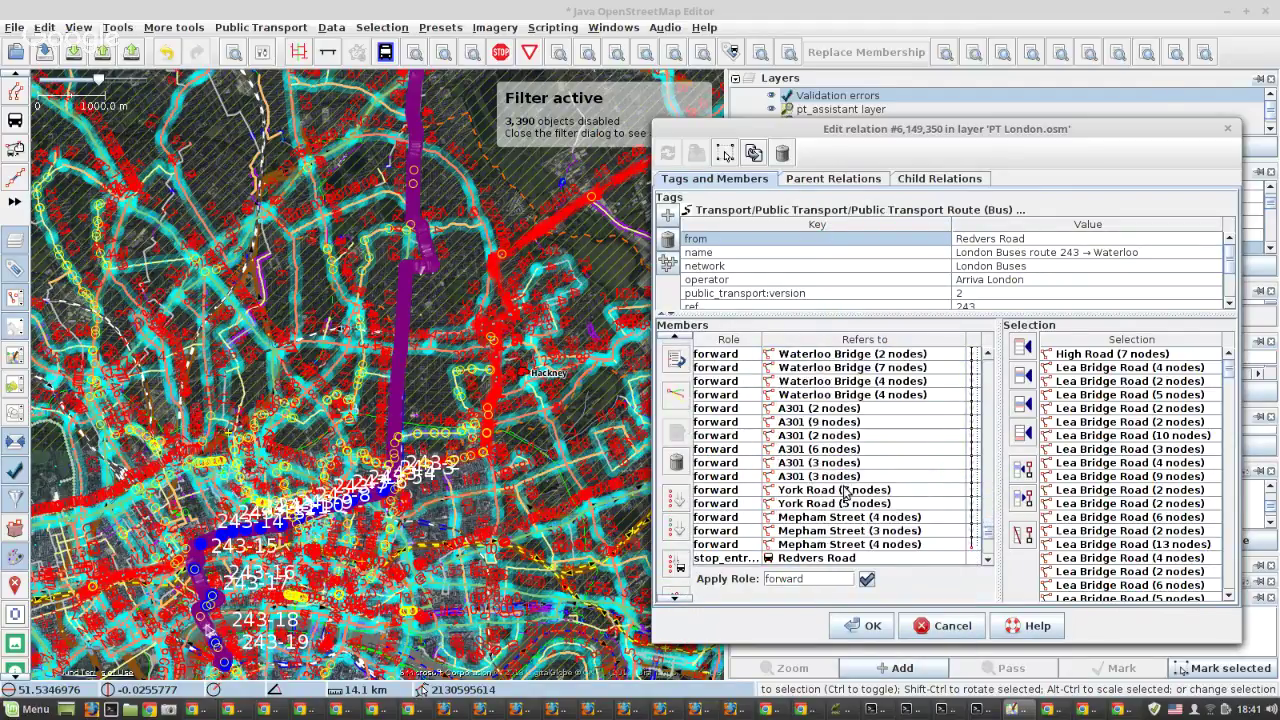
scroll(843, 486, down, 2)
shift+click(813, 465)
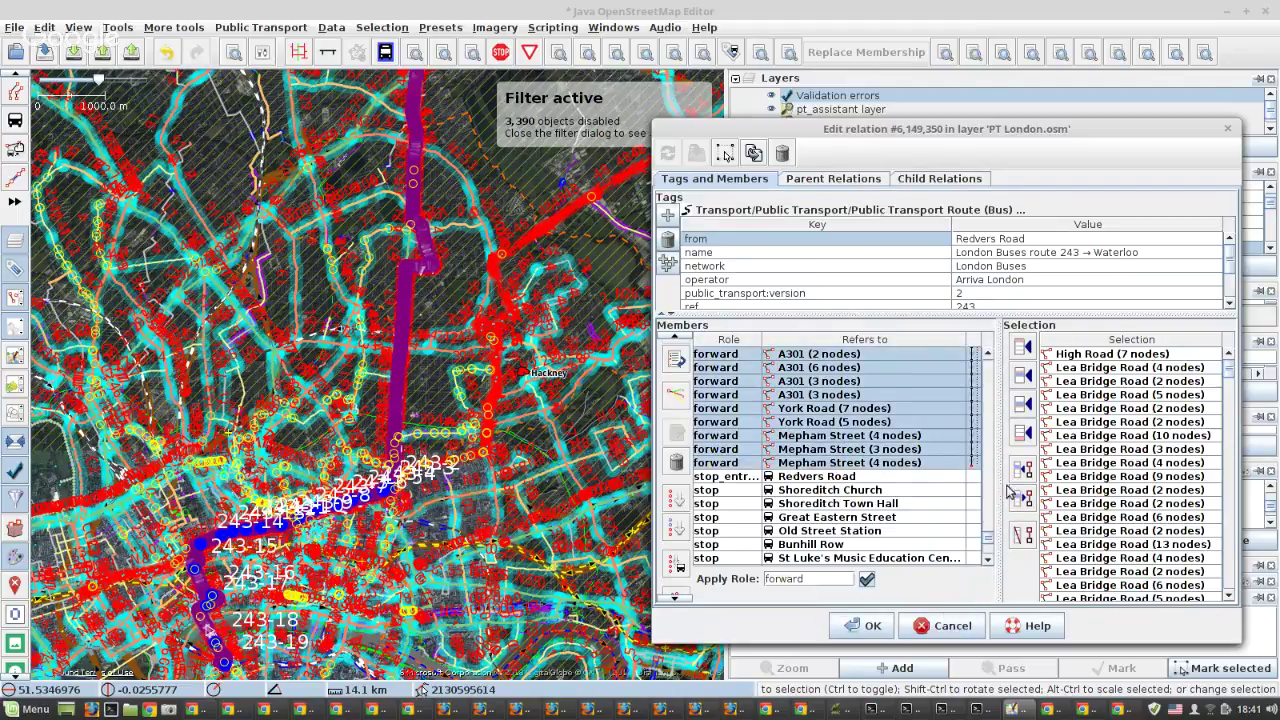
click(1022, 496)
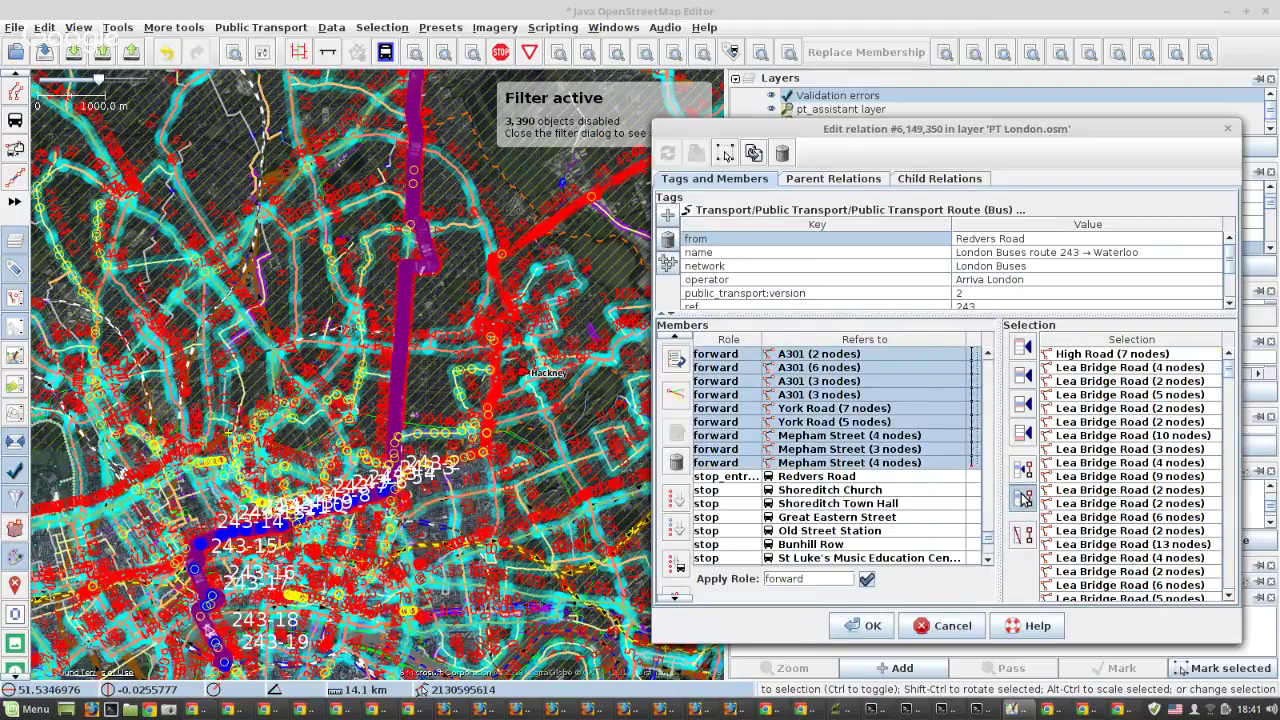
click(675, 463)
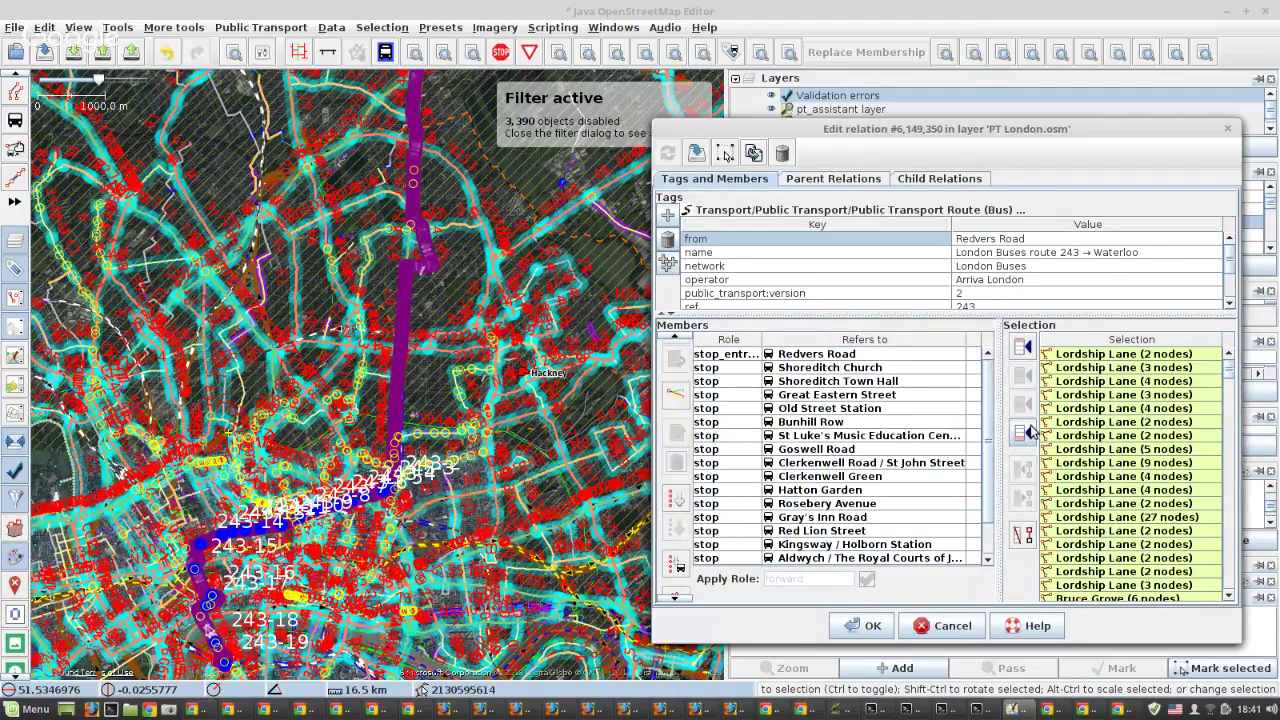
click(1024, 432)
Check that the re-added ways follow the stops with empty roles and accept the changes to the route 243 → Waterloo relation.
scroll(820, 435, down, 2)
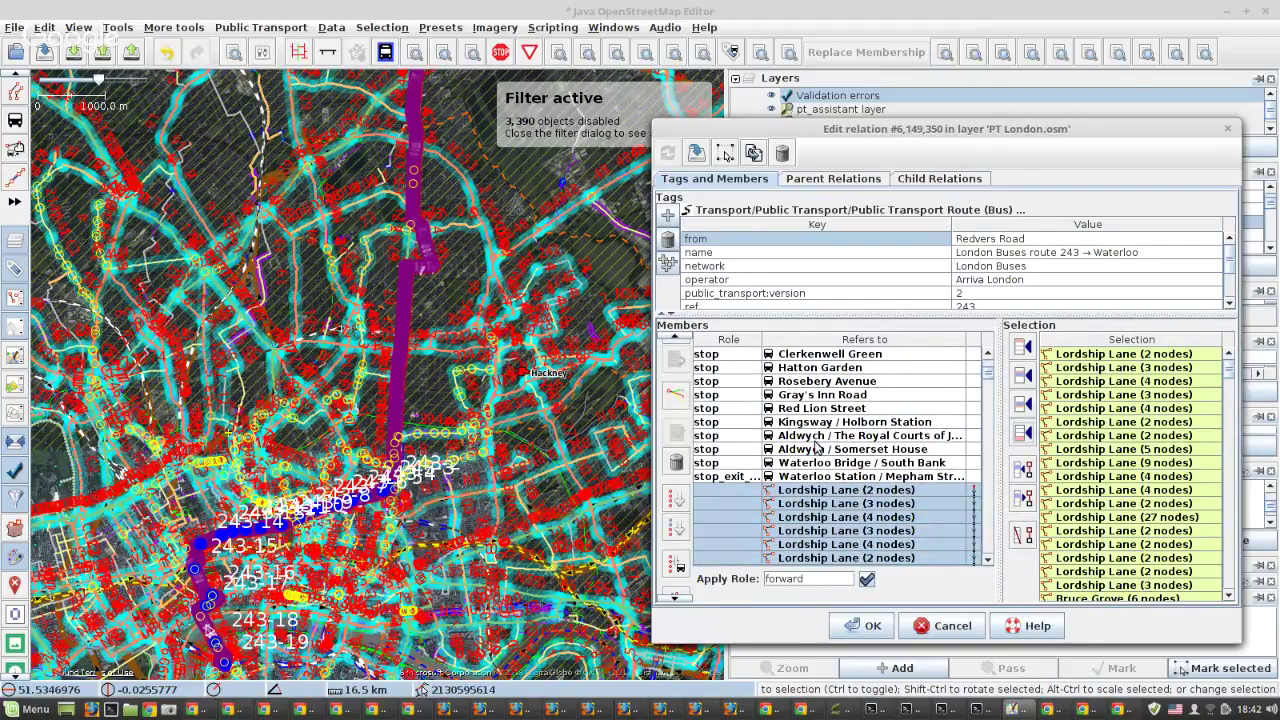
scroll(815, 447, up, 3)
scroll(805, 445, down, 8)
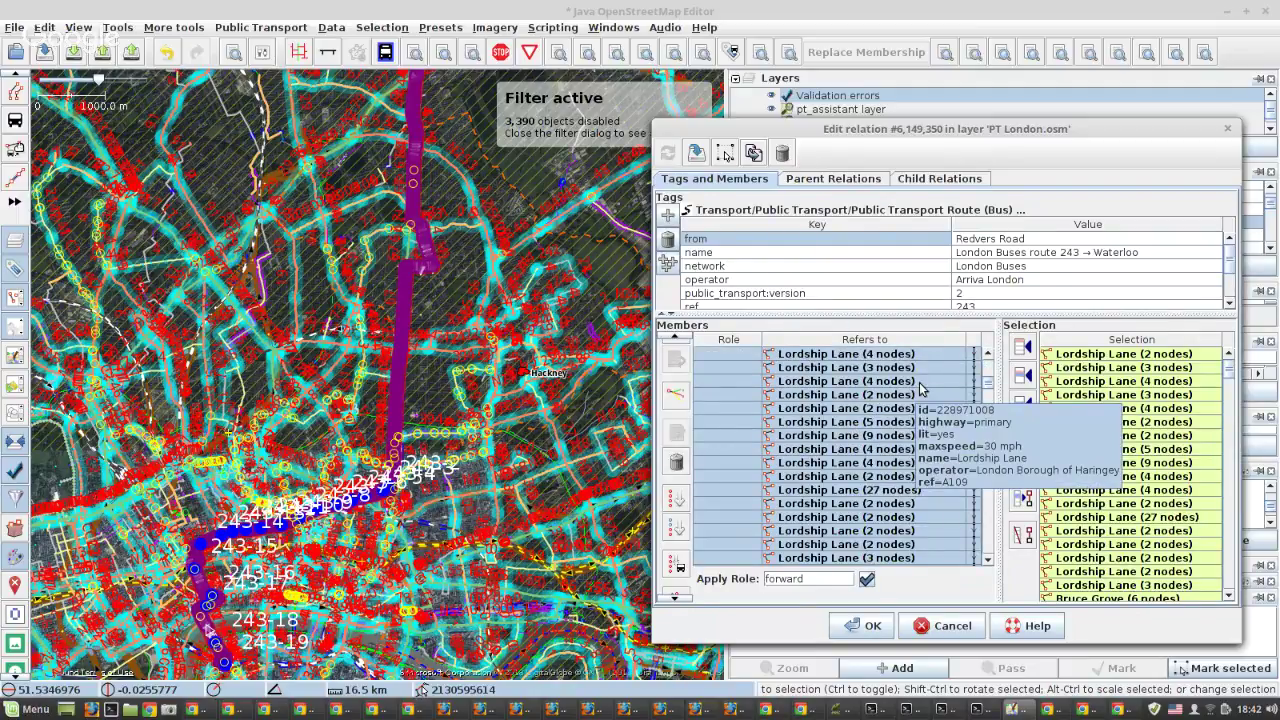
click(849, 627)
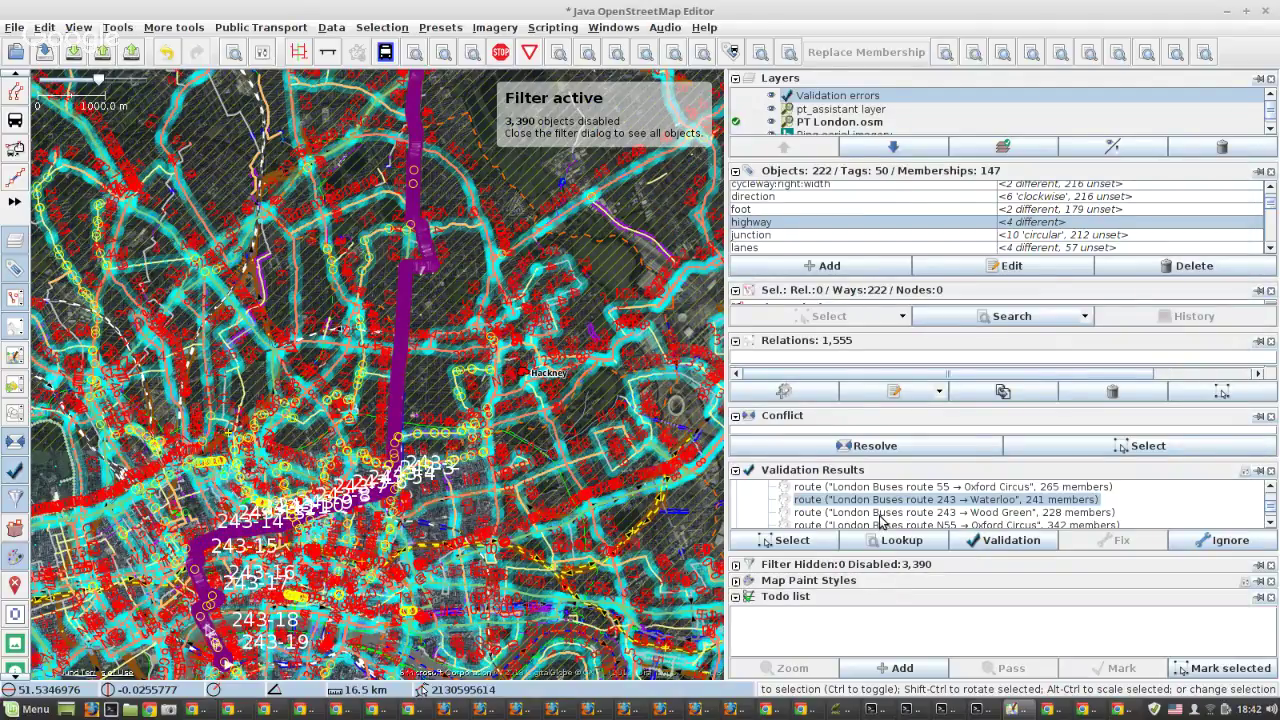
Edit the London Buses route 243 → Wood Green relation, moving all ways from Tenison Way to Lordship Lane after the last stop without roles.
right_click(880, 517)
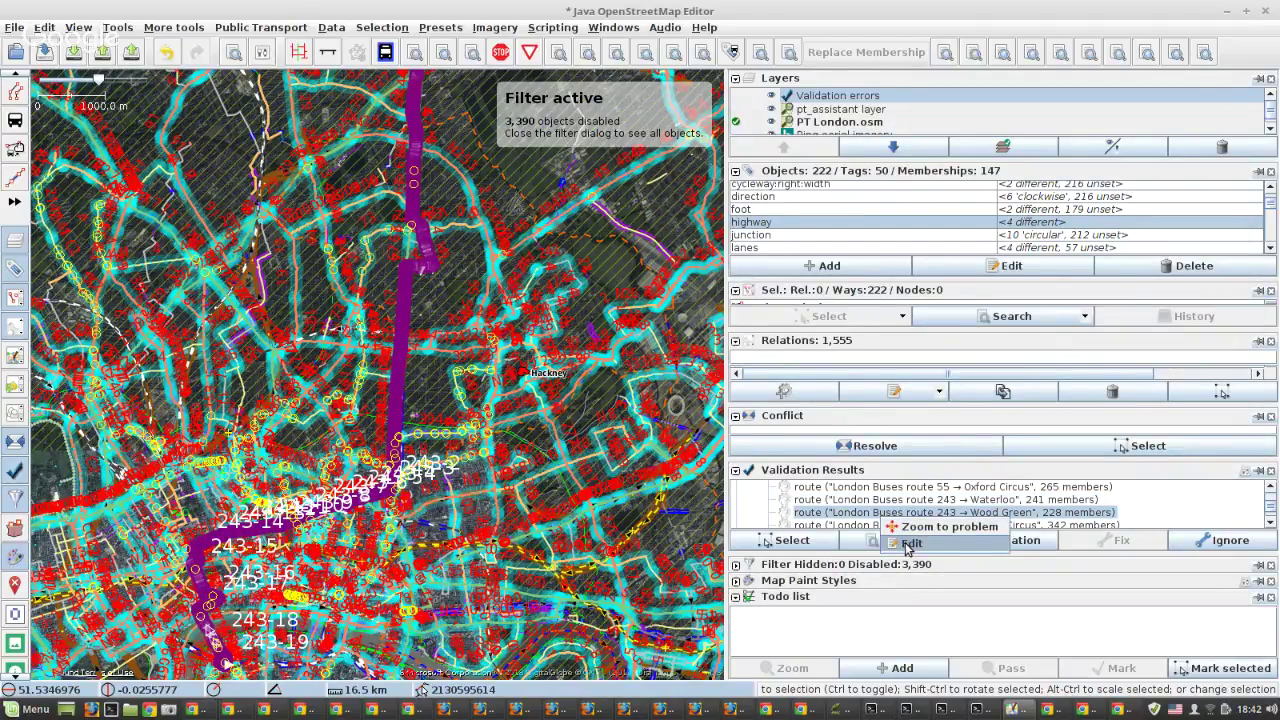
click(909, 545)
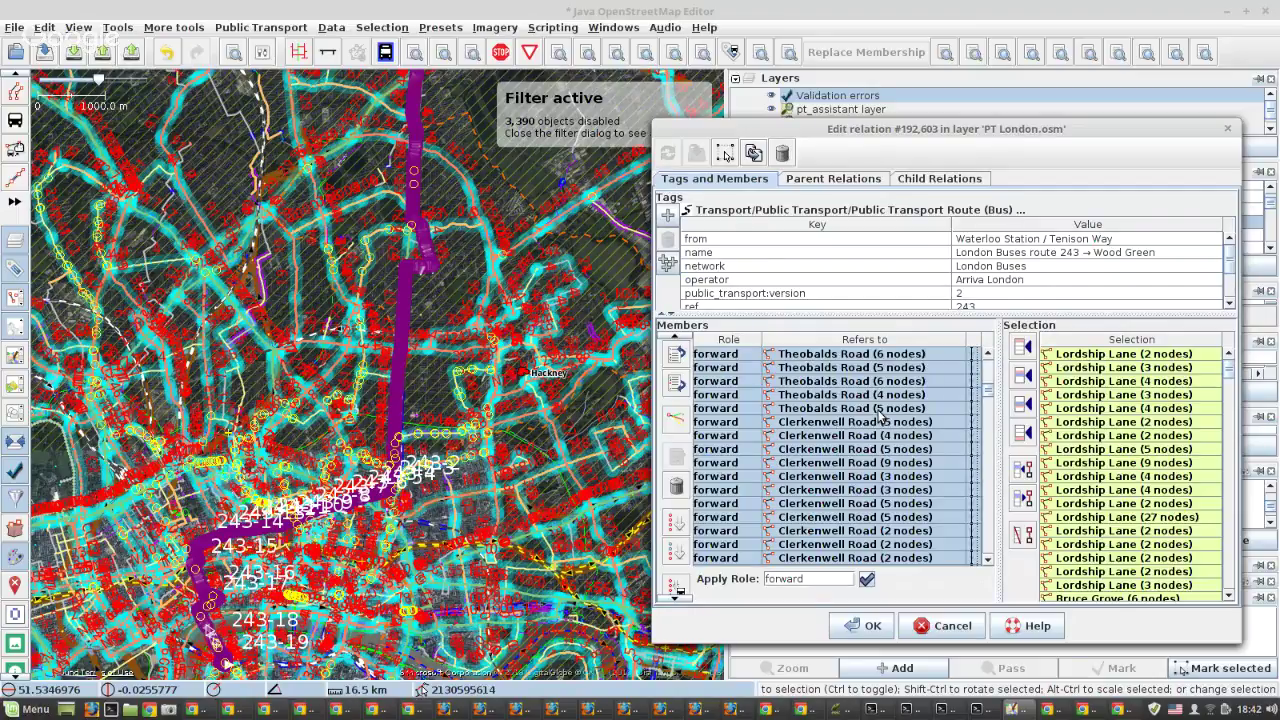
click(831, 356)
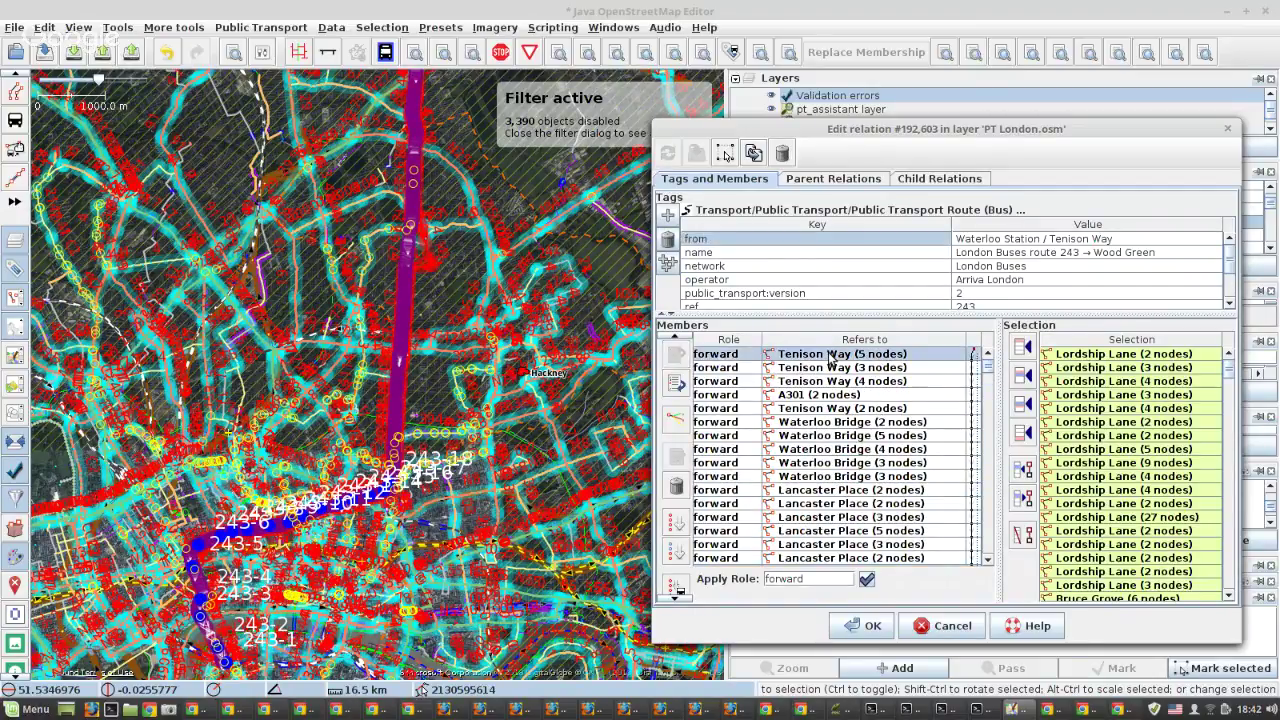
scroll(848, 408, down, 10)
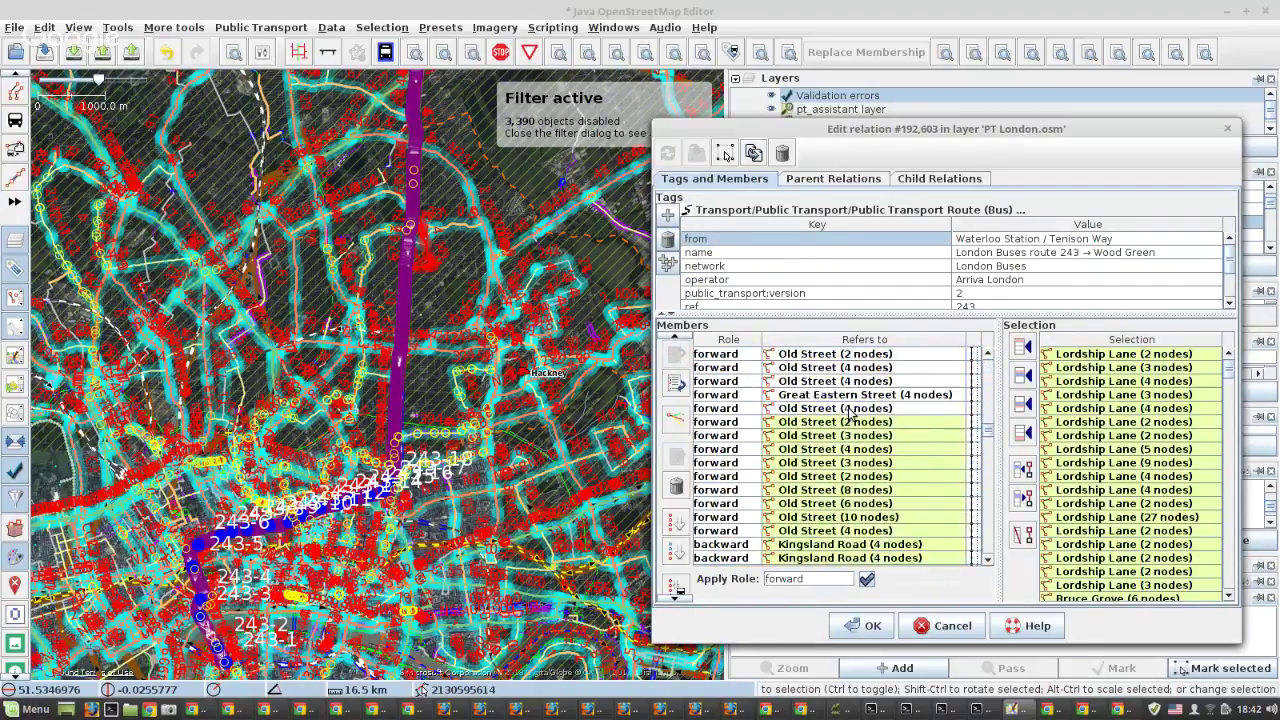
scroll(848, 408, down, 10)
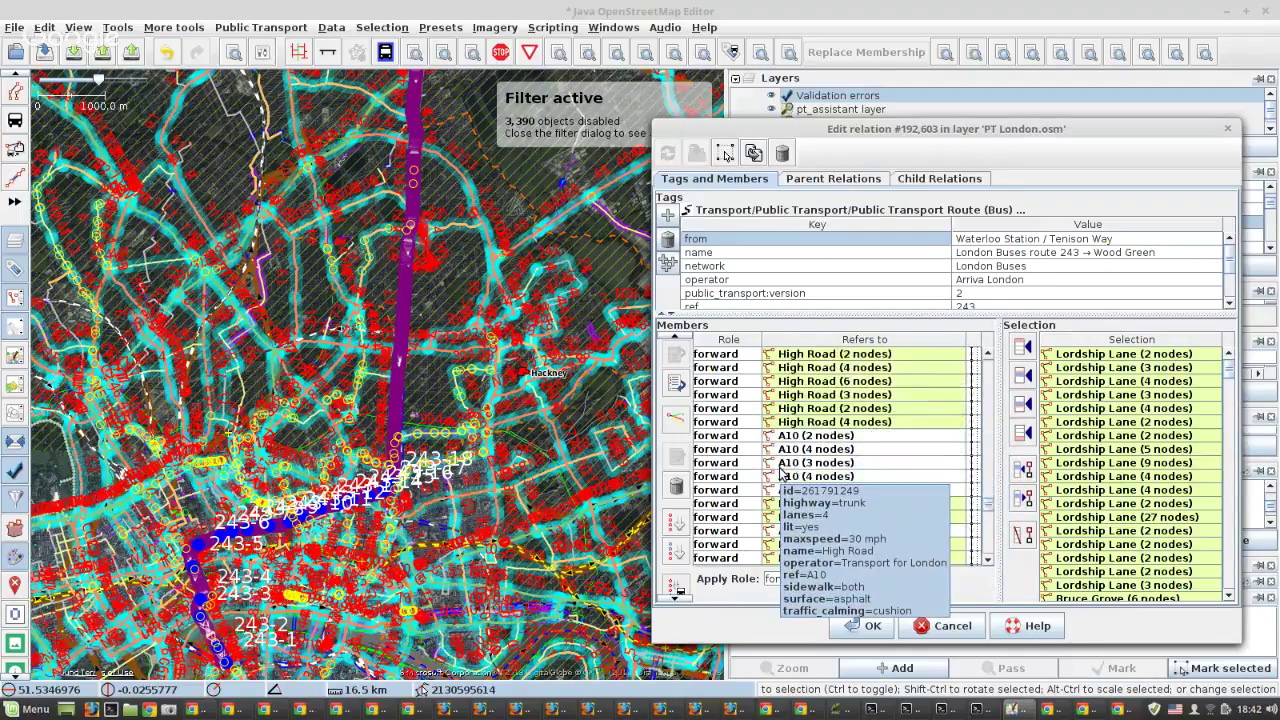
scroll(780, 475, down, 4)
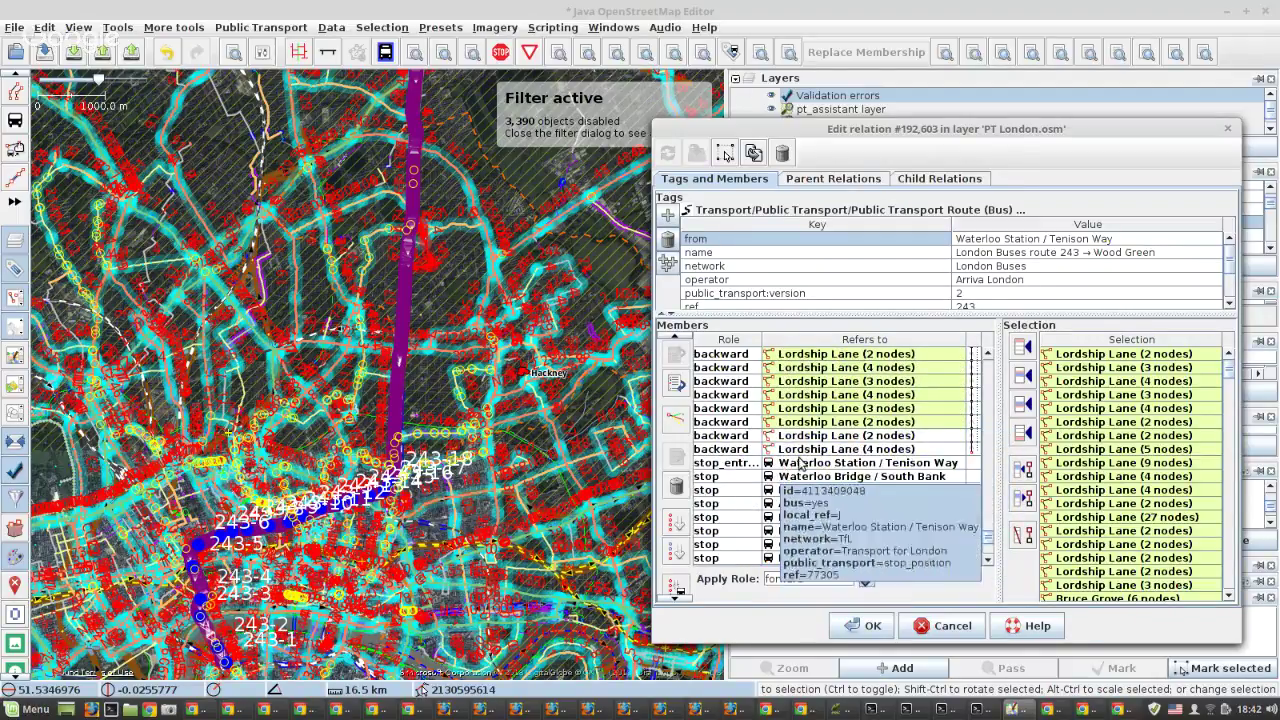
shift+click(792, 450)
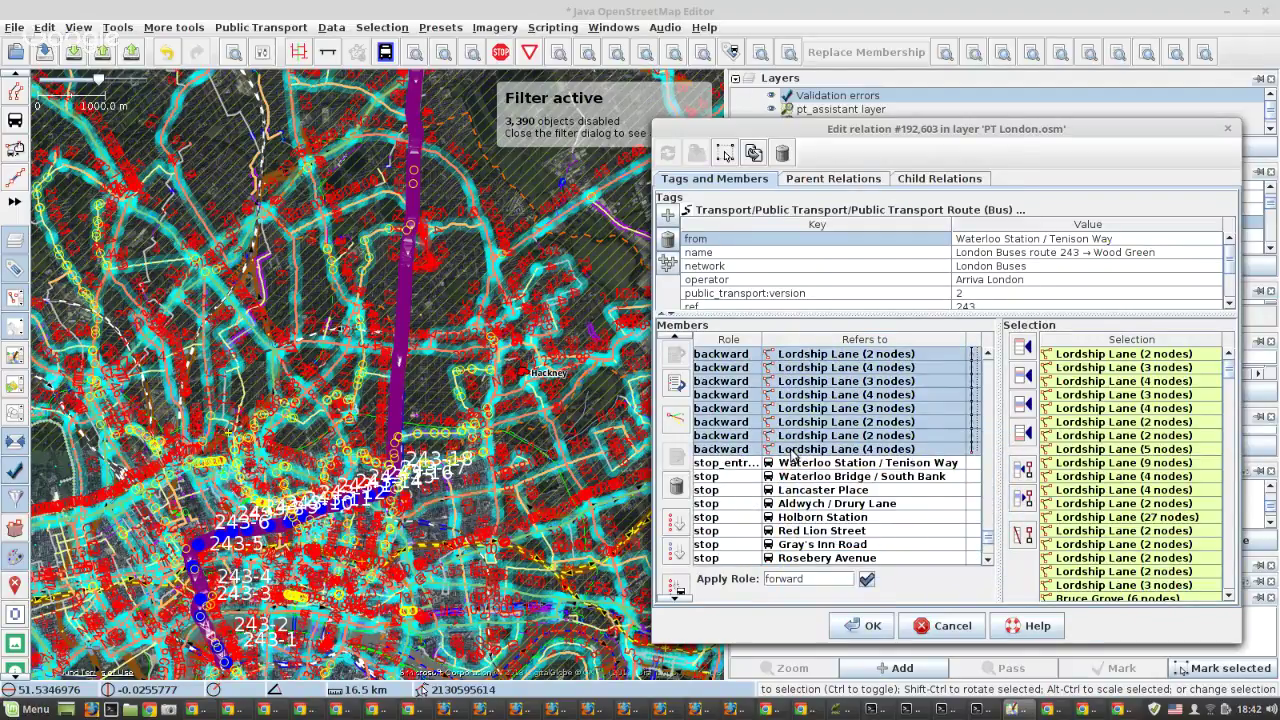
click(1020, 497)
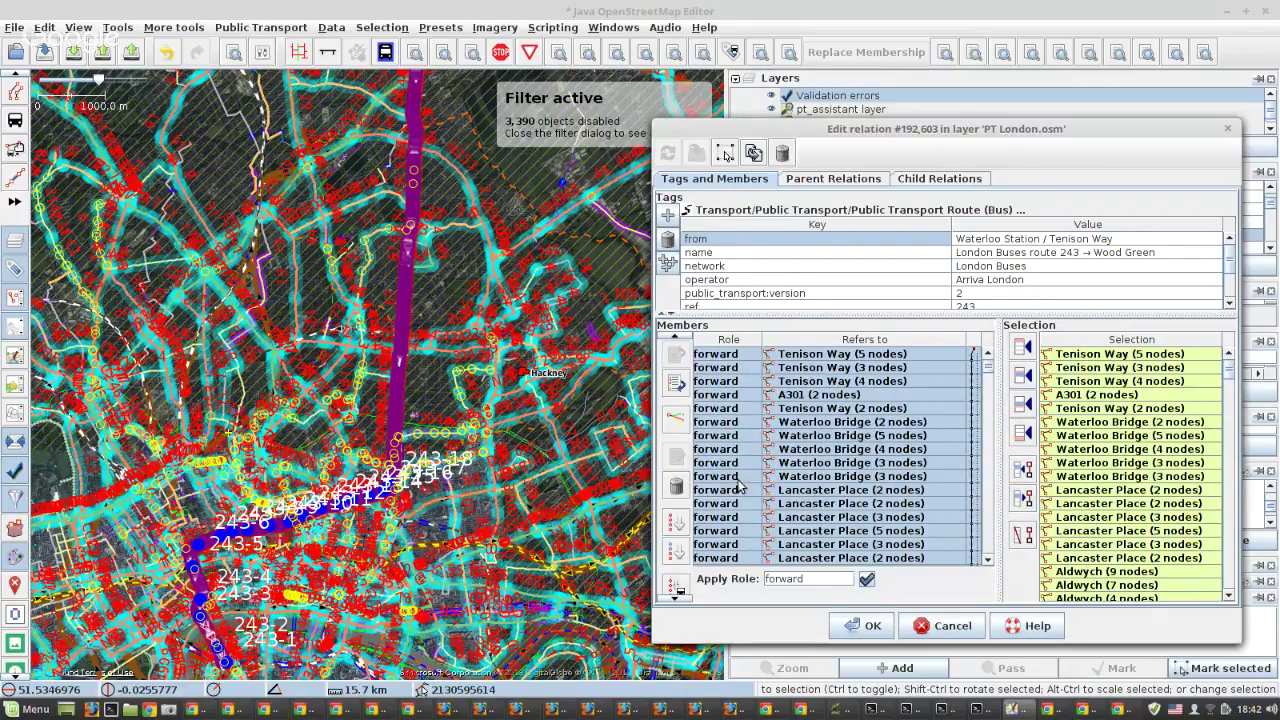
click(1022, 497)
click(1022, 432)
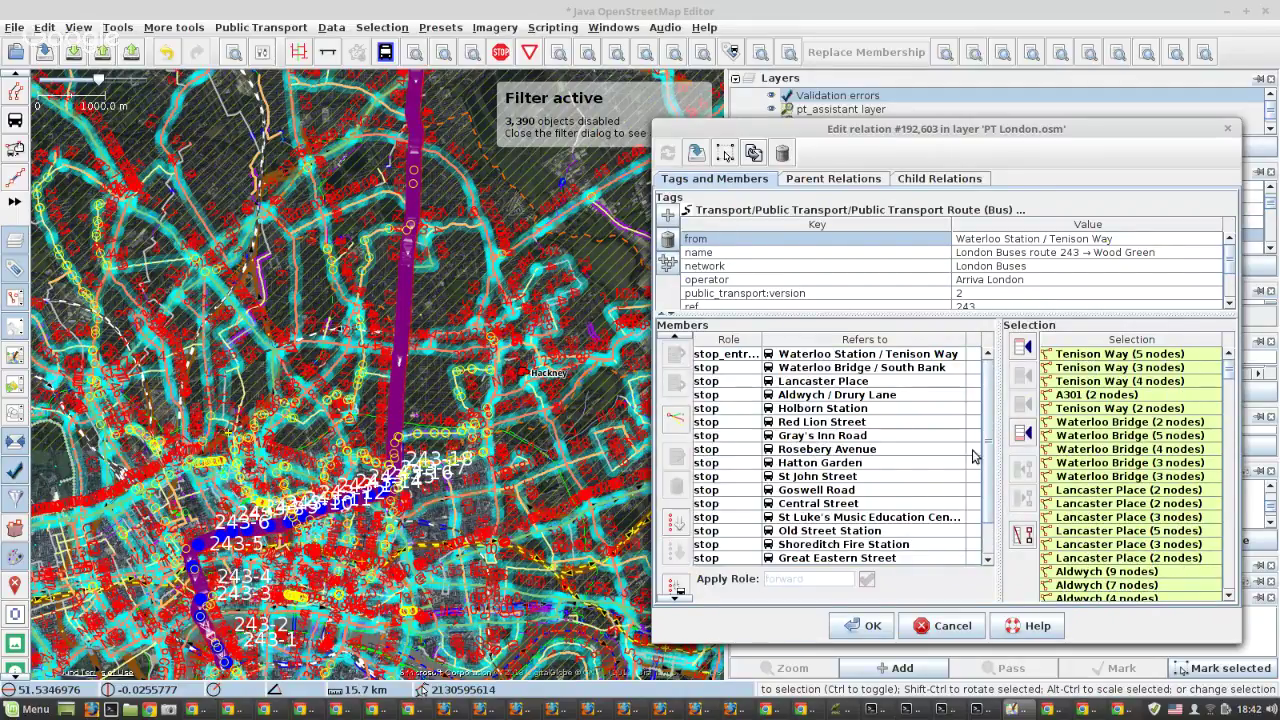
click(866, 627)
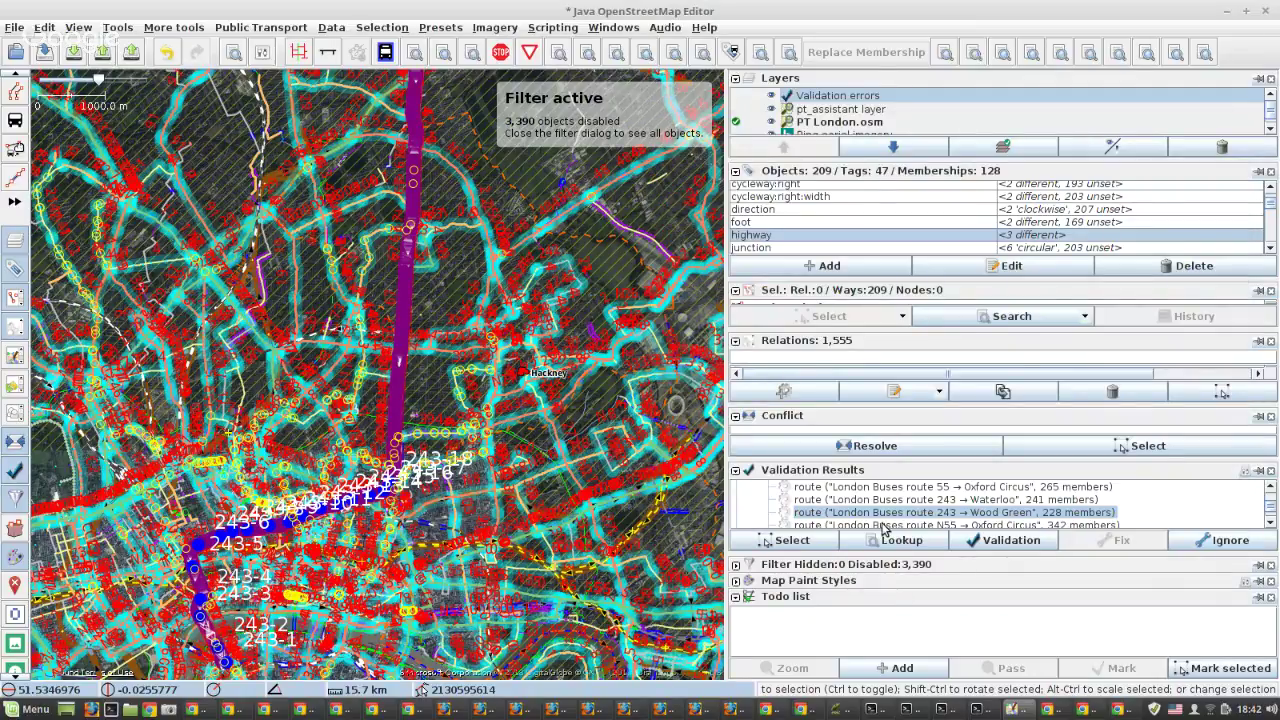
Open the London Buses route N55 → Oxford Circus relation from the validation results for editing.
scroll(882, 520, down, 1)
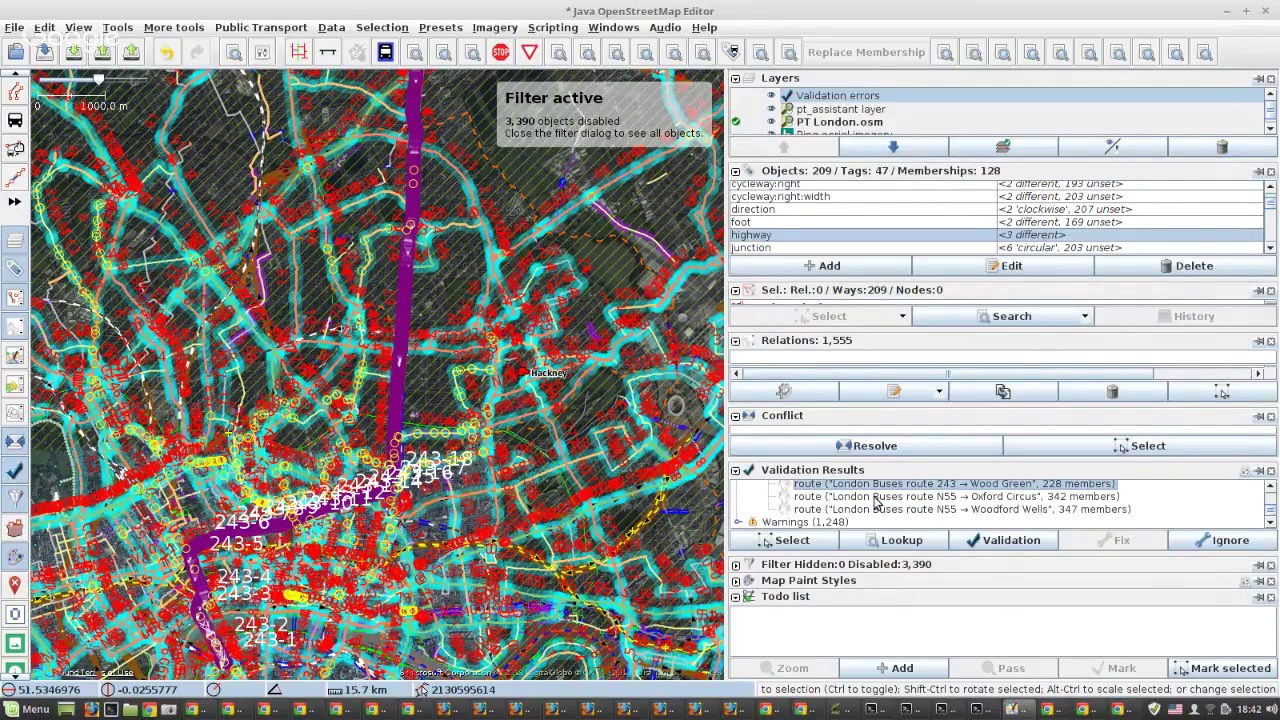
right_click(874, 500)
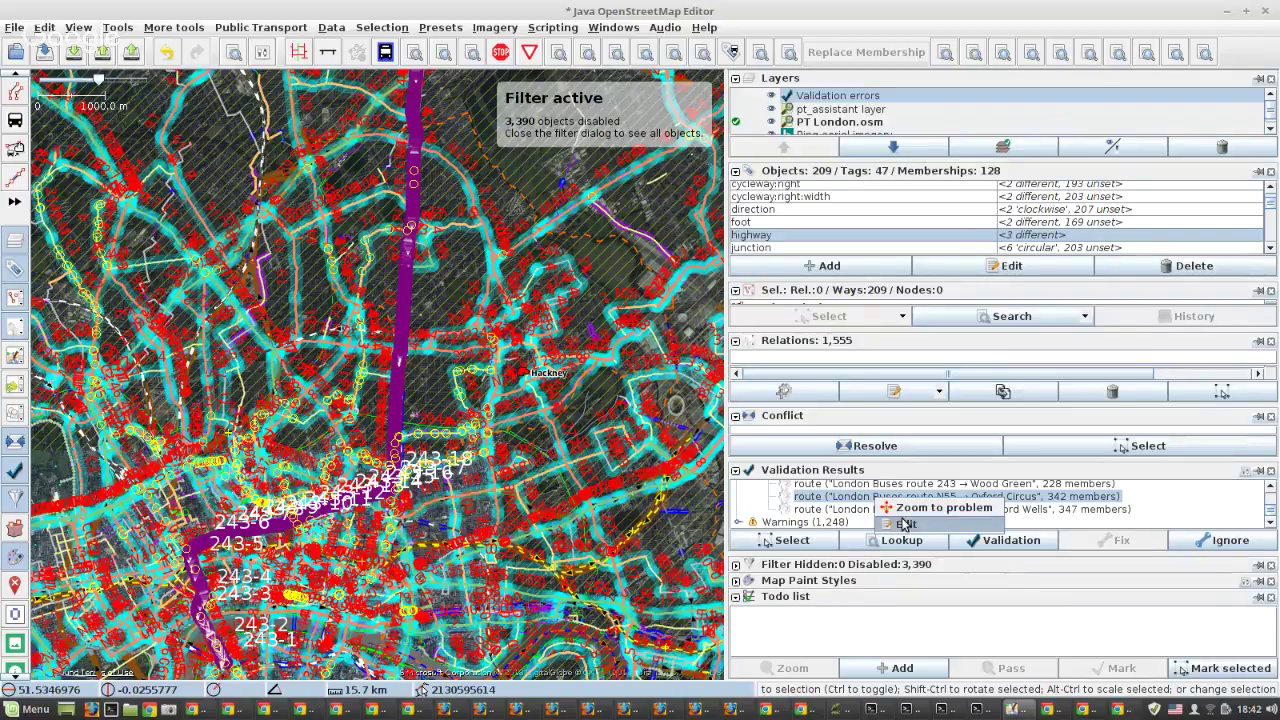
click(905, 524)
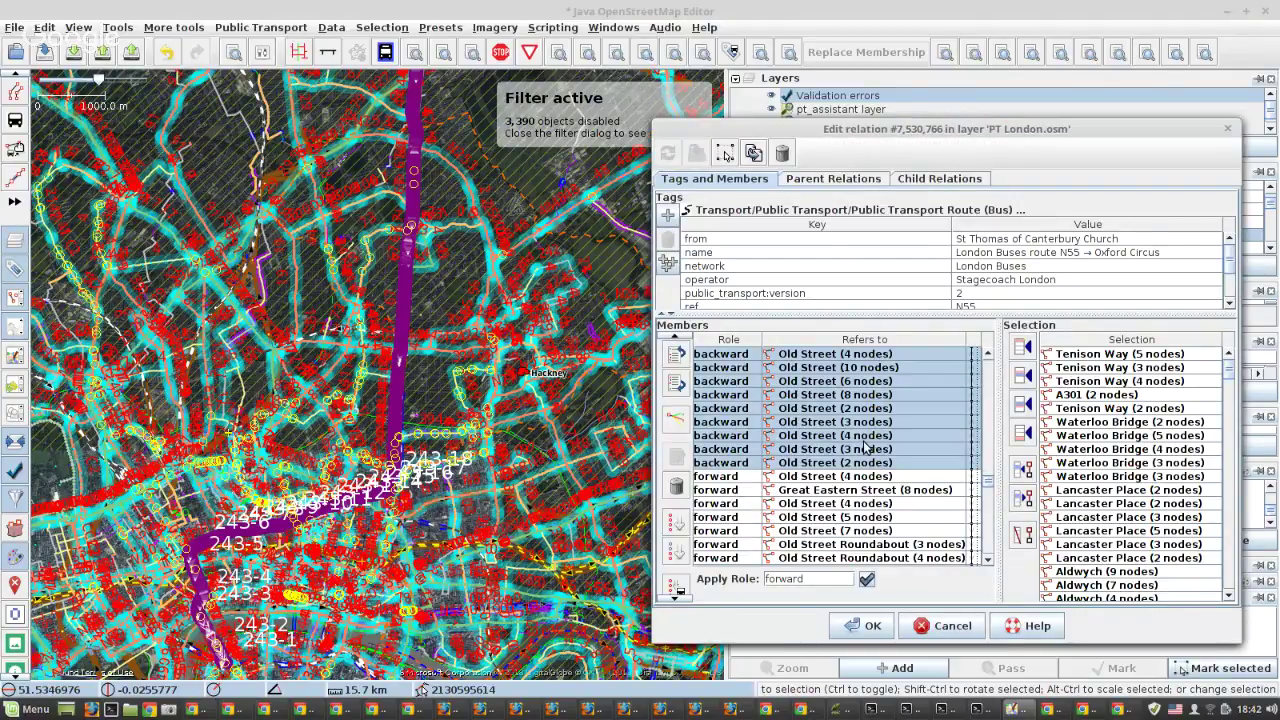
Move all ways from High Road Woodford Green to Harewood Place after the last stop, Oxford Circus, without roles, and accept the relation changes.
scroll(865, 450, up, 12)
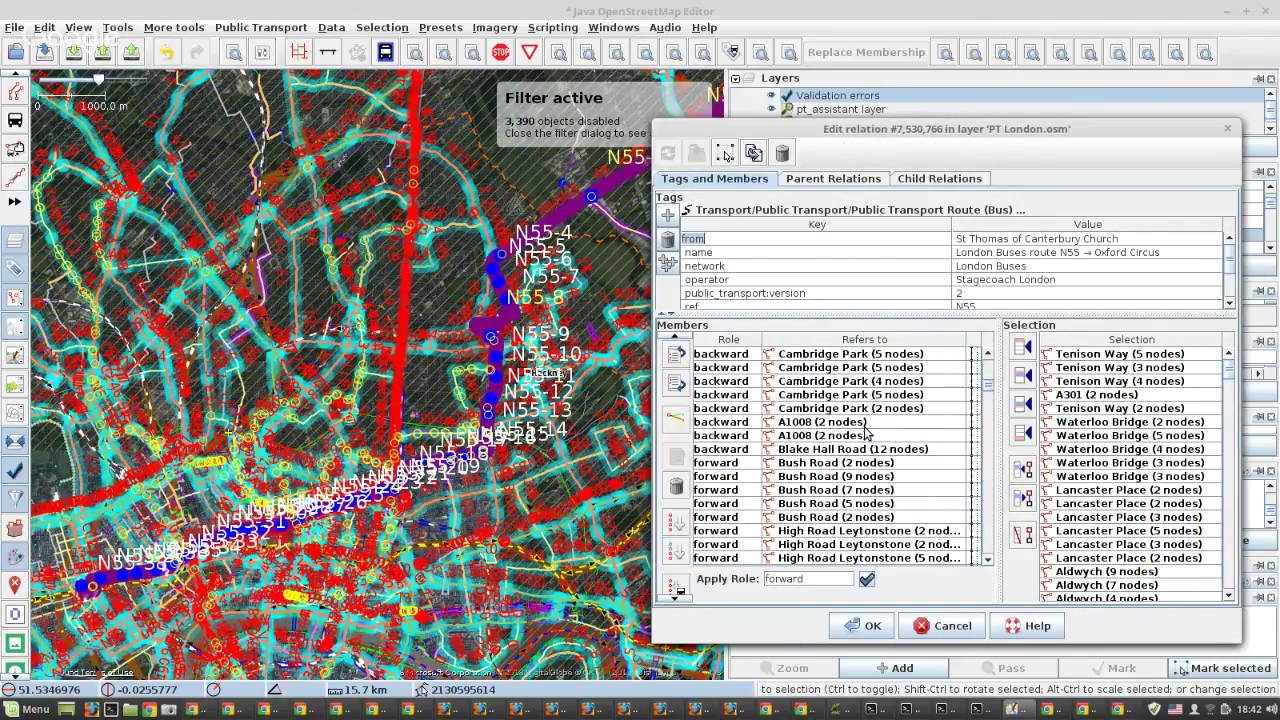
scroll(866, 428, up, 10)
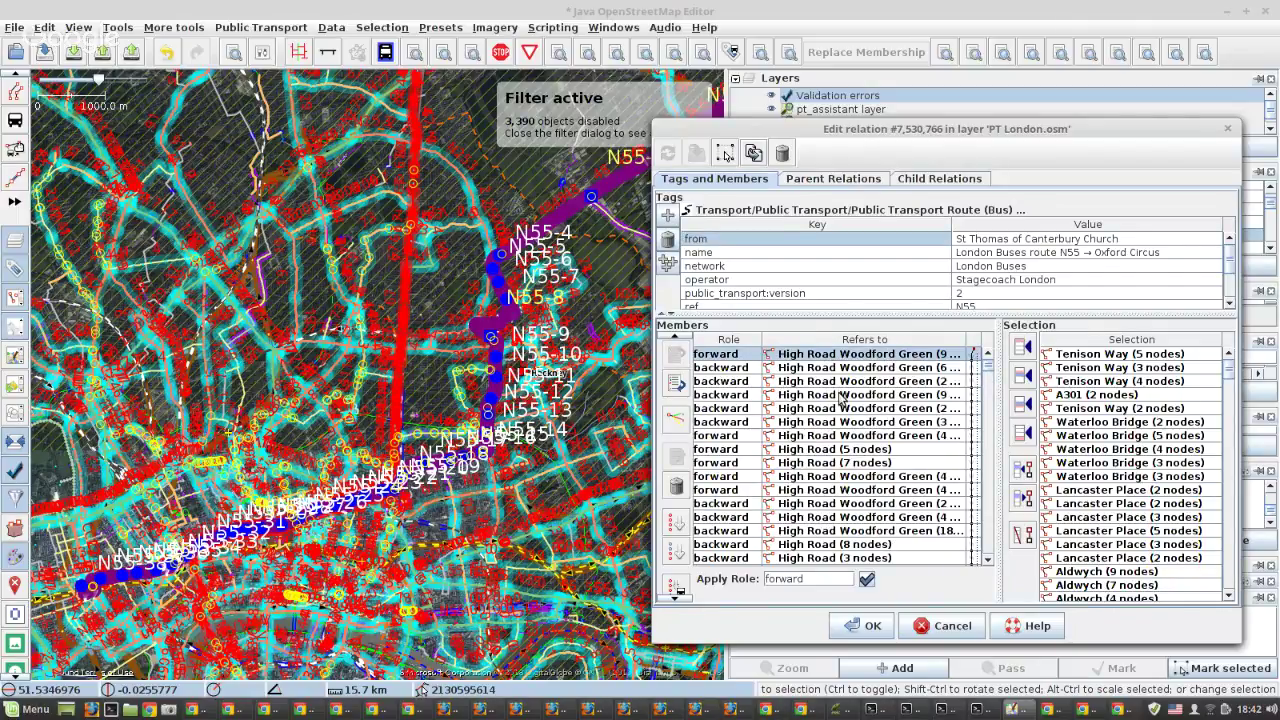
scroll(840, 398, down, 6)
scroll(839, 400, down, 12)
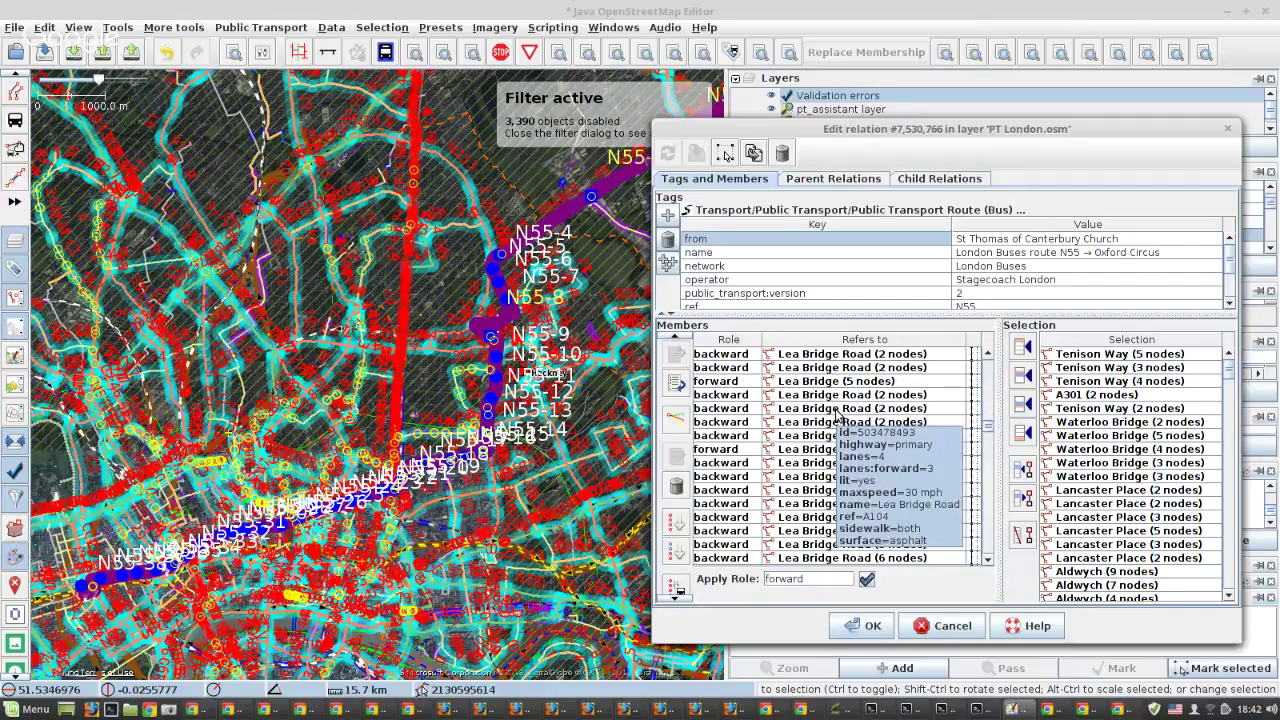
scroll(839, 412, down, 10)
scroll(825, 425, down, 10)
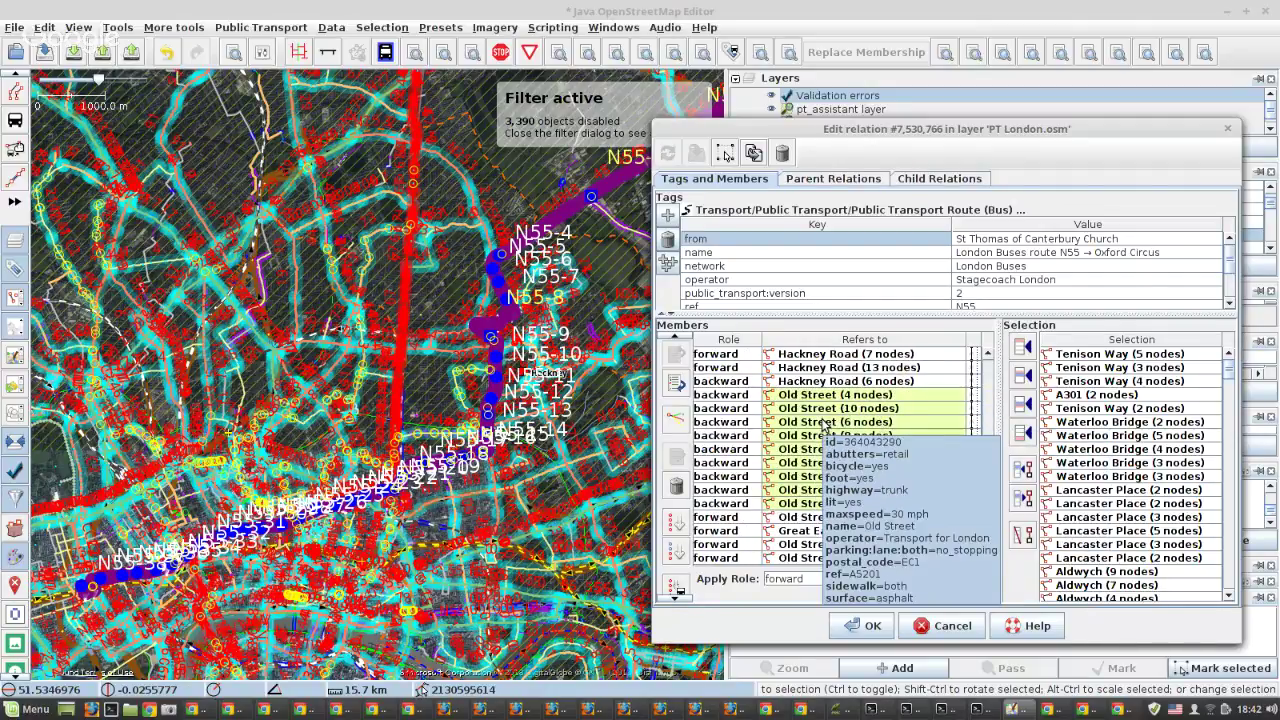
scroll(815, 425, down, 12)
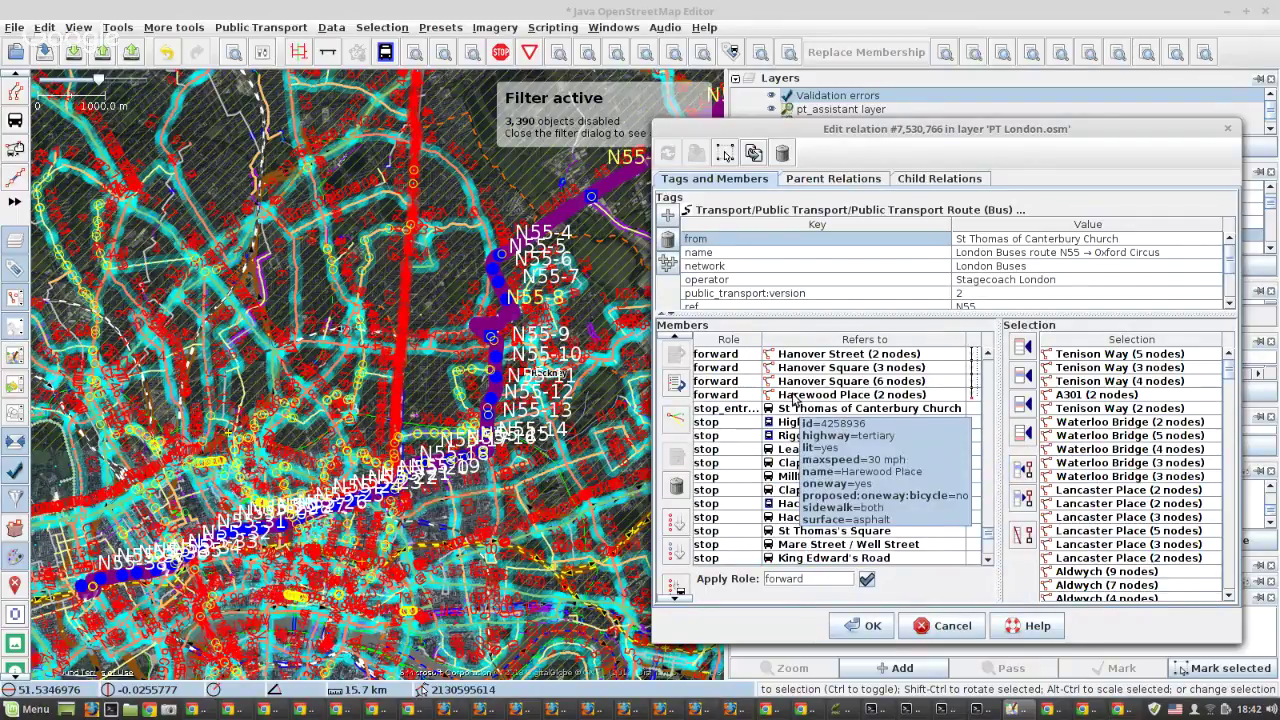
click(1015, 502)
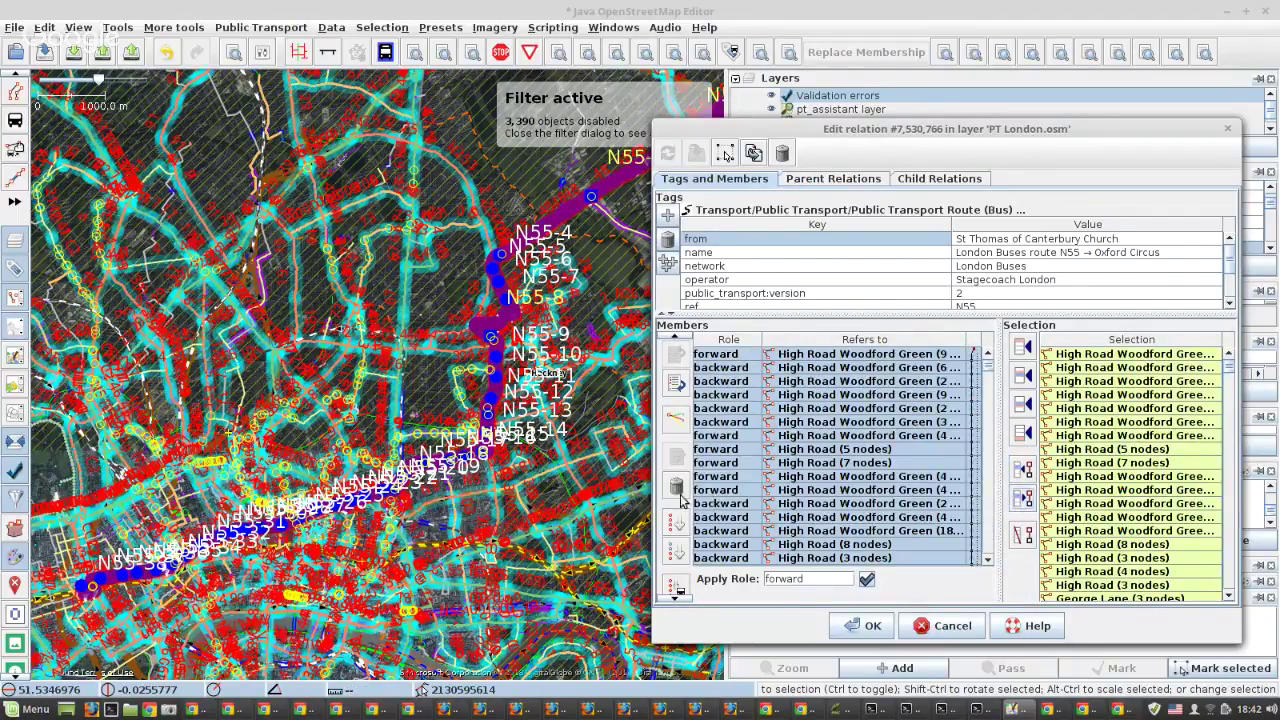
click(1022, 497)
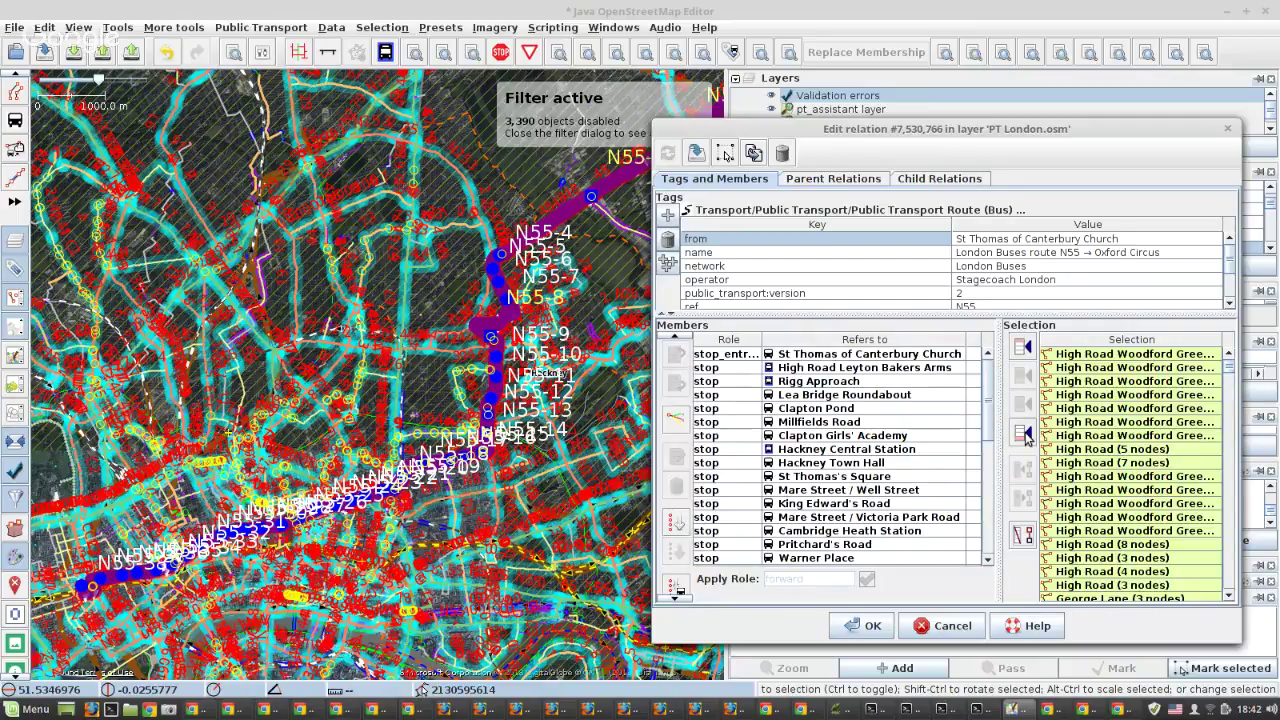
click(1025, 436)
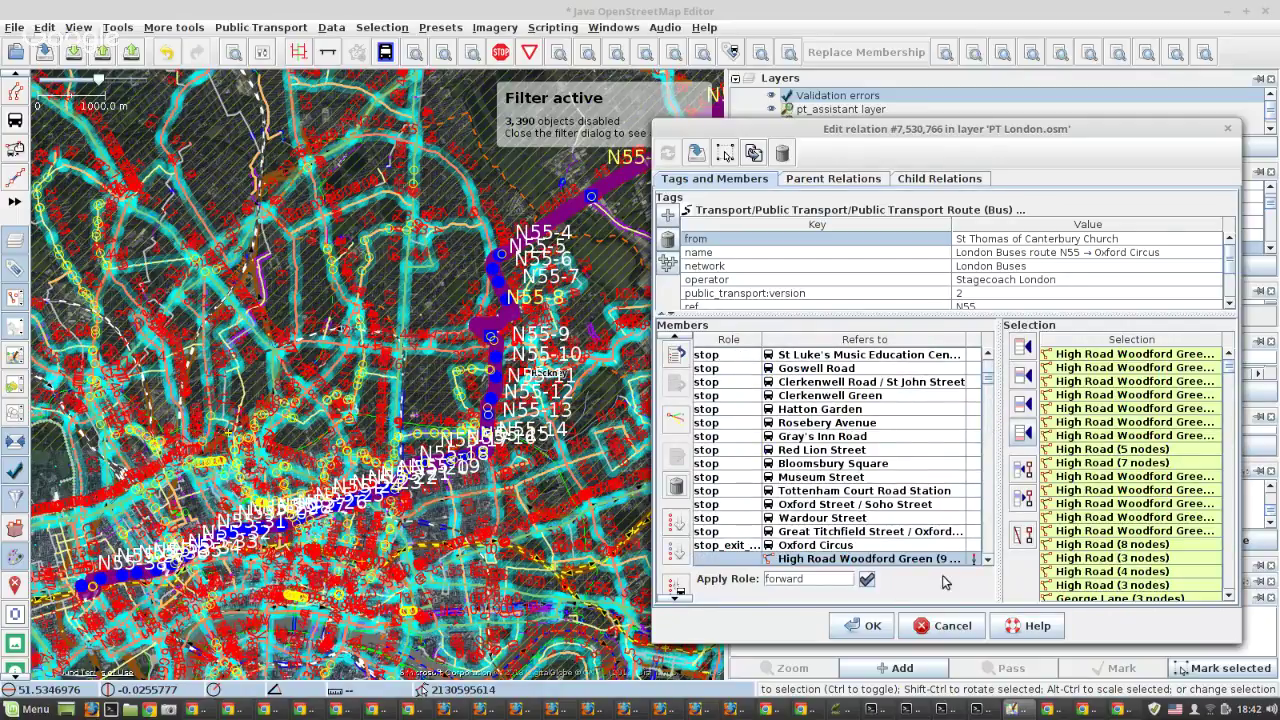
click(862, 625)
Edit the London Buses route N55 → Woodford Wells relation, moving all ways from Holles Street to High Road Woodford Green after the last stop without roles.
right_click(862, 510)
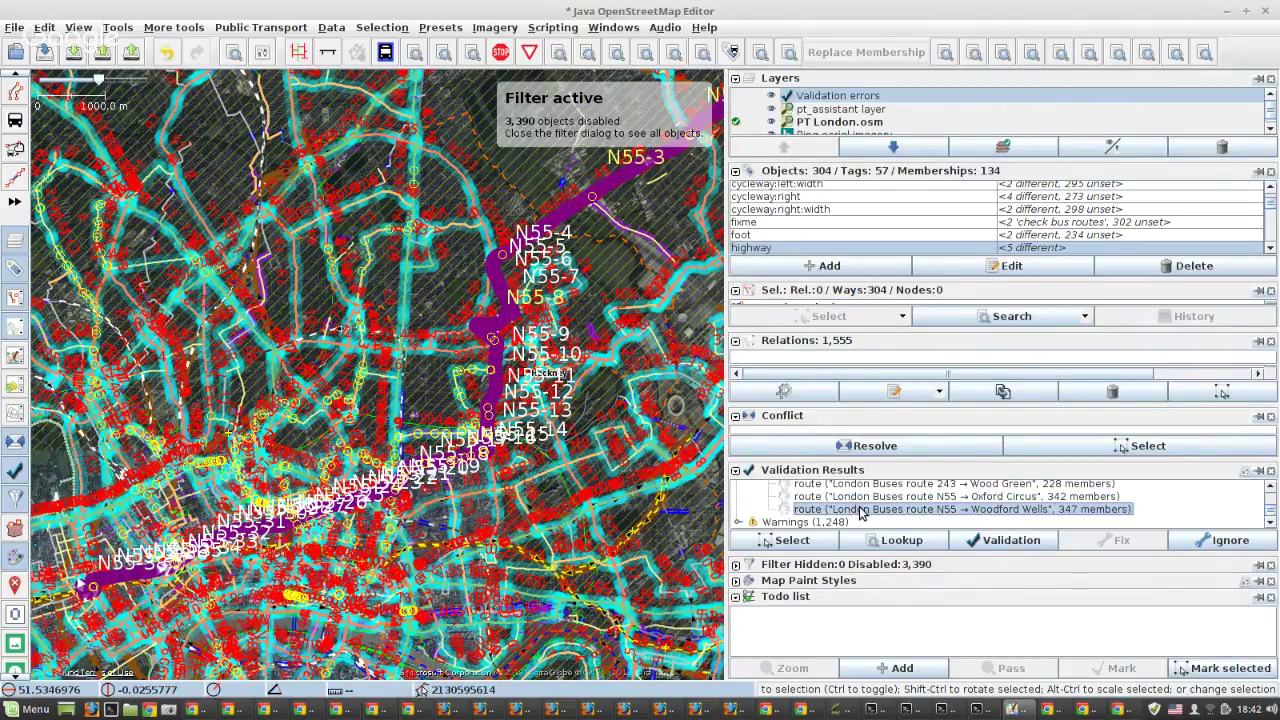
click(892, 535)
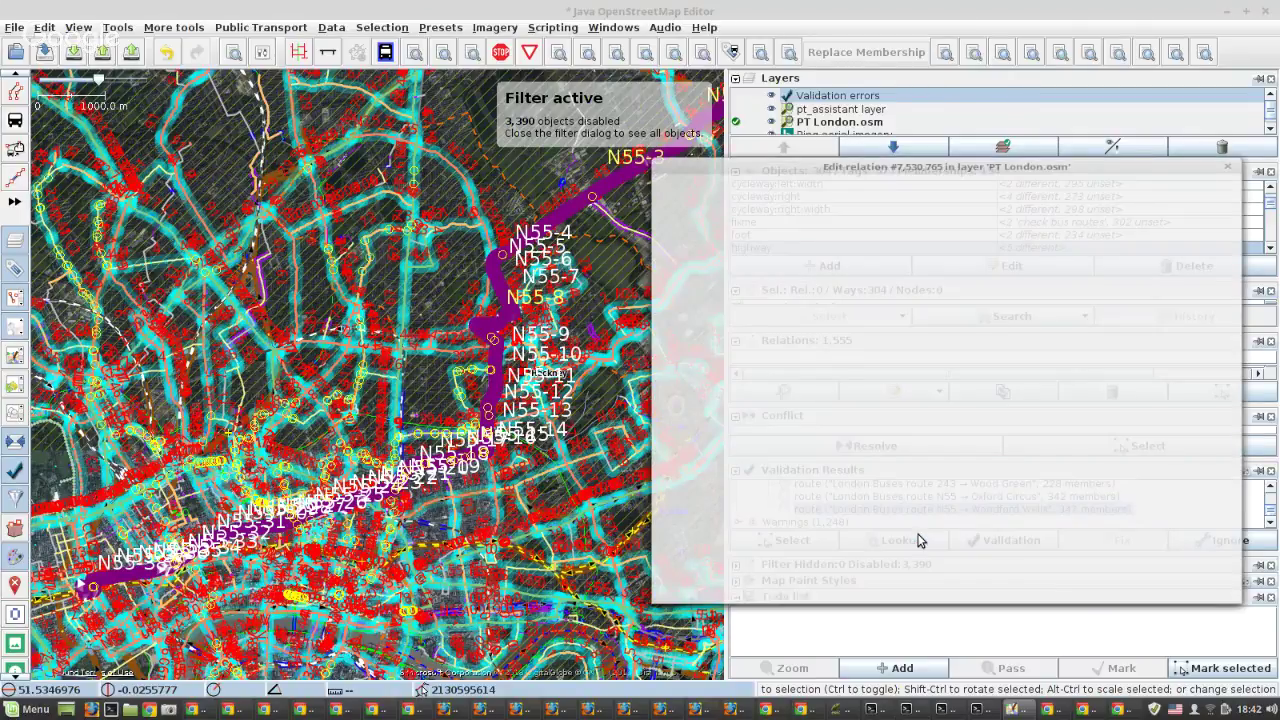
scroll(890, 428, up, 6)
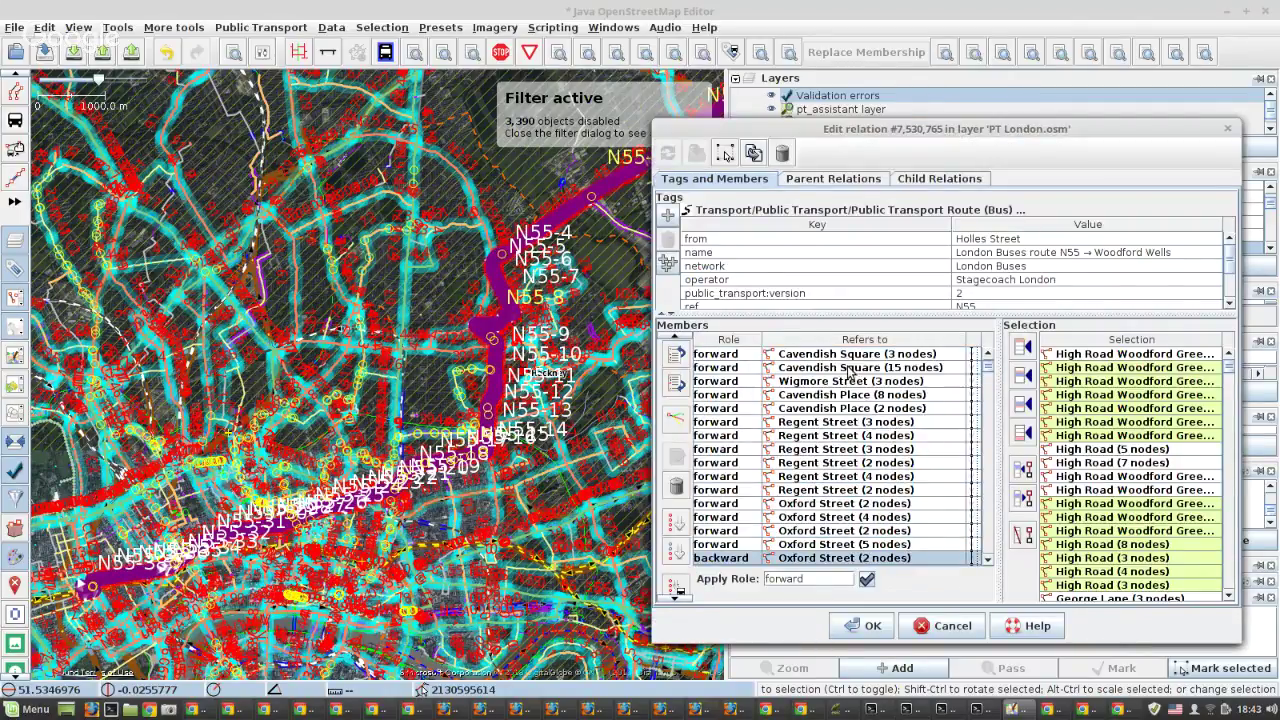
click(842, 357)
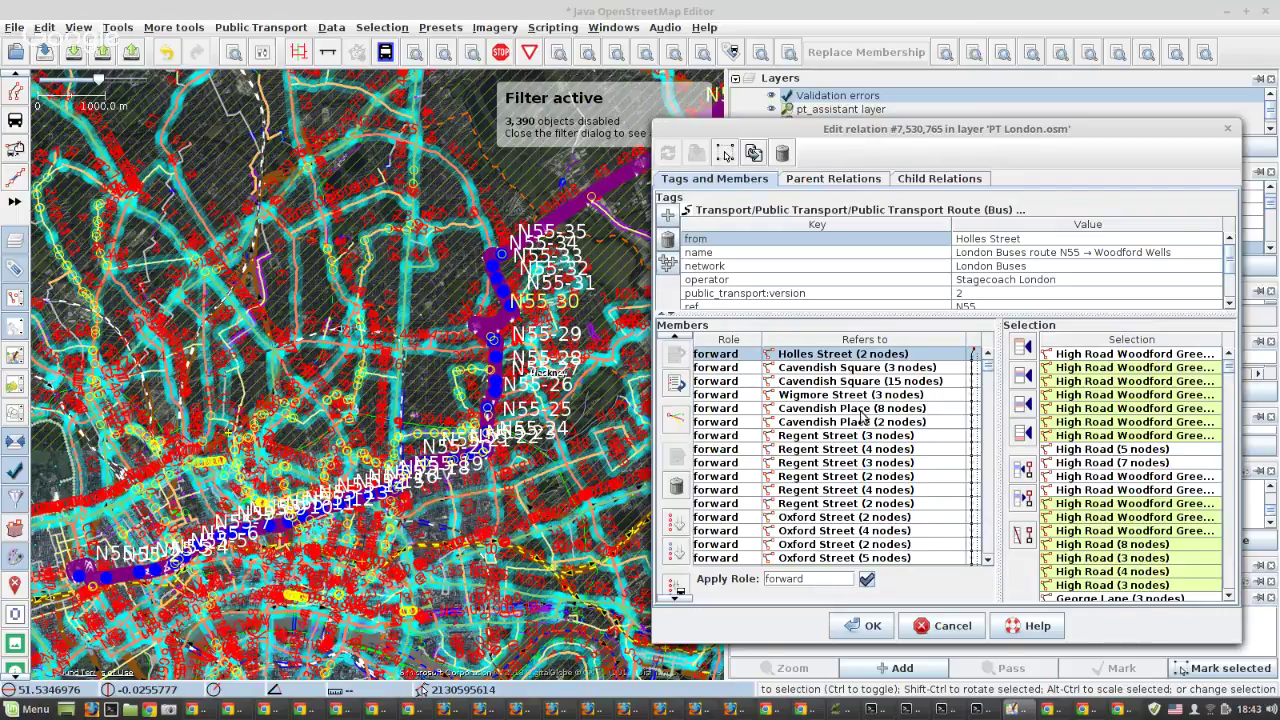
scroll(864, 424, down, 6)
scroll(866, 424, down, 12)
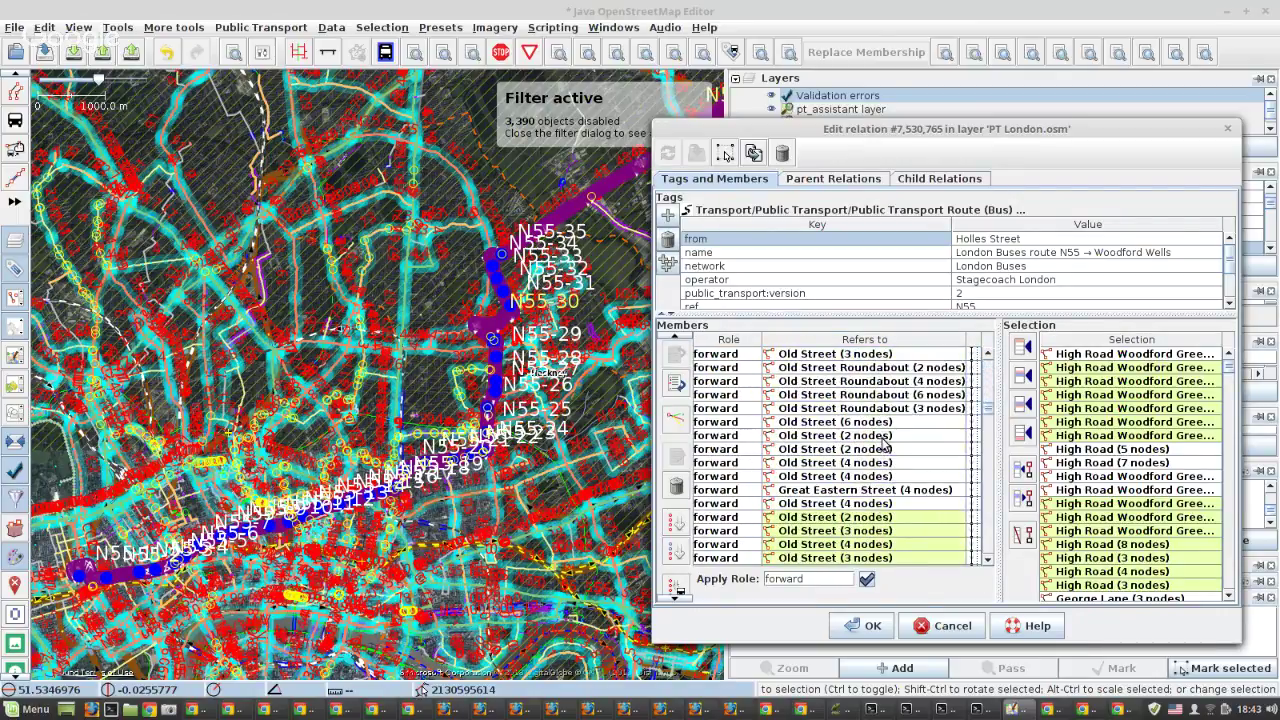
scroll(888, 456, down, 12)
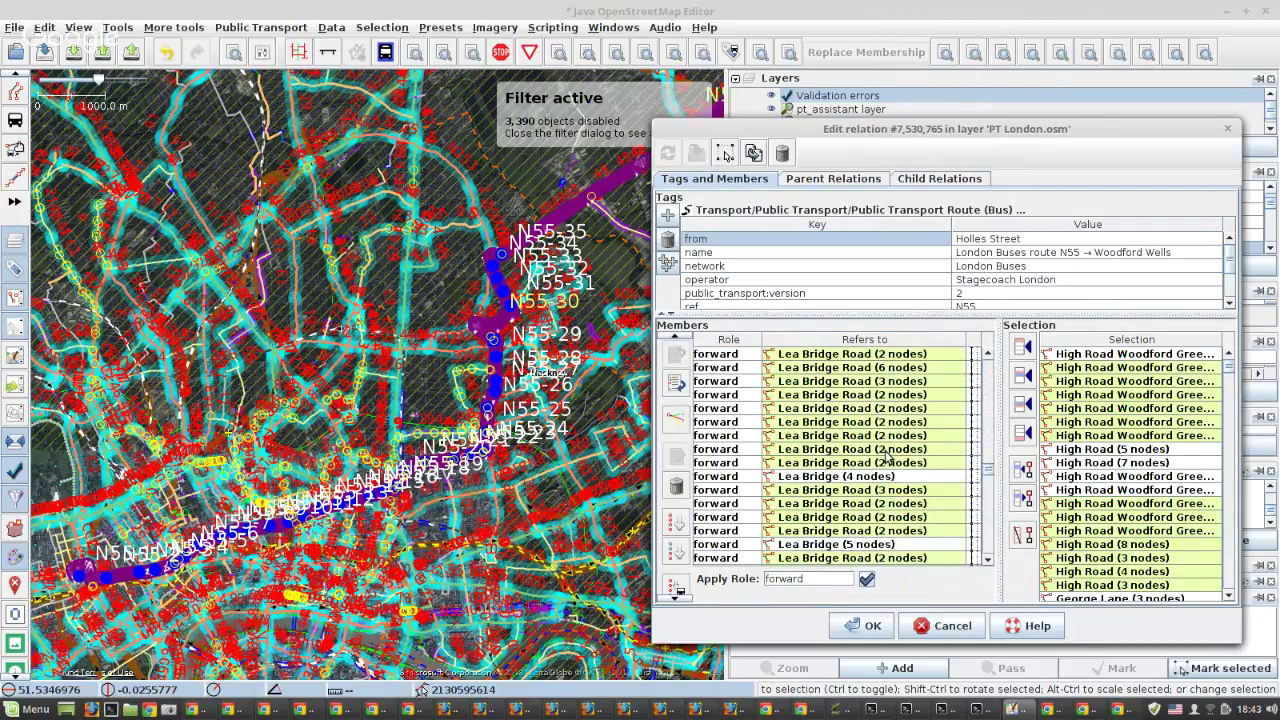
scroll(825, 486, down, 12)
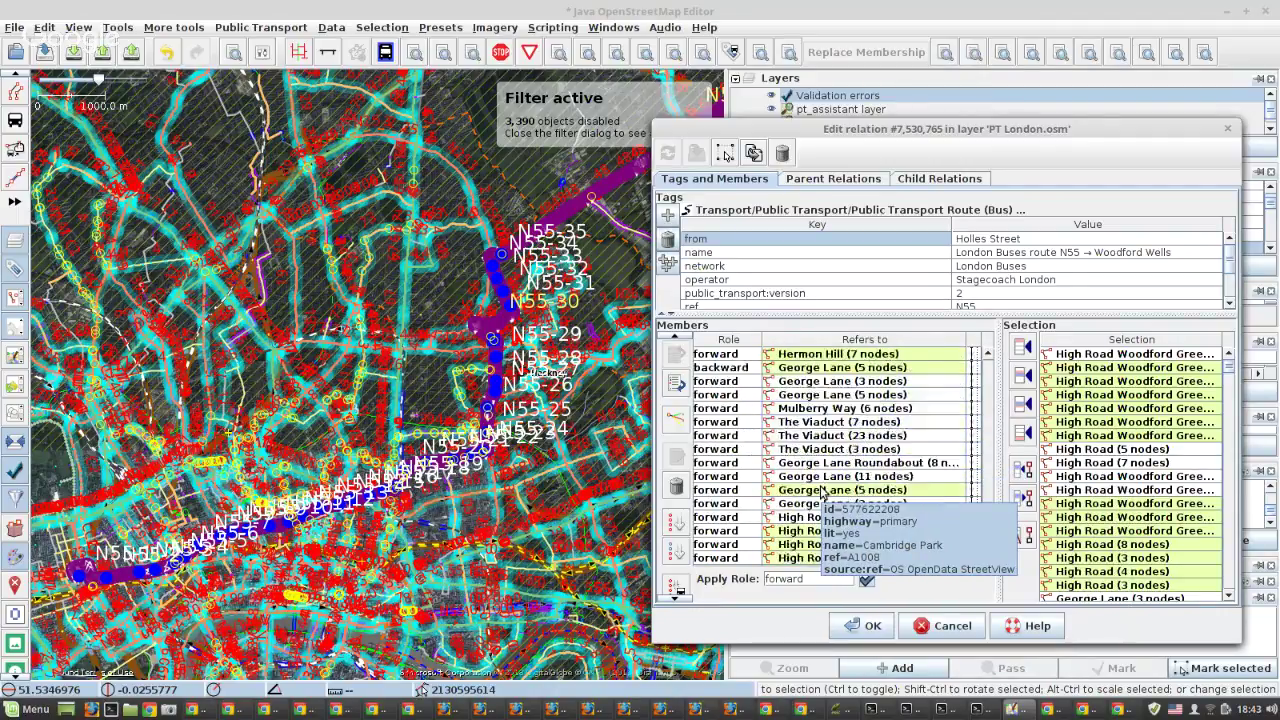
scroll(822, 492, down, 2)
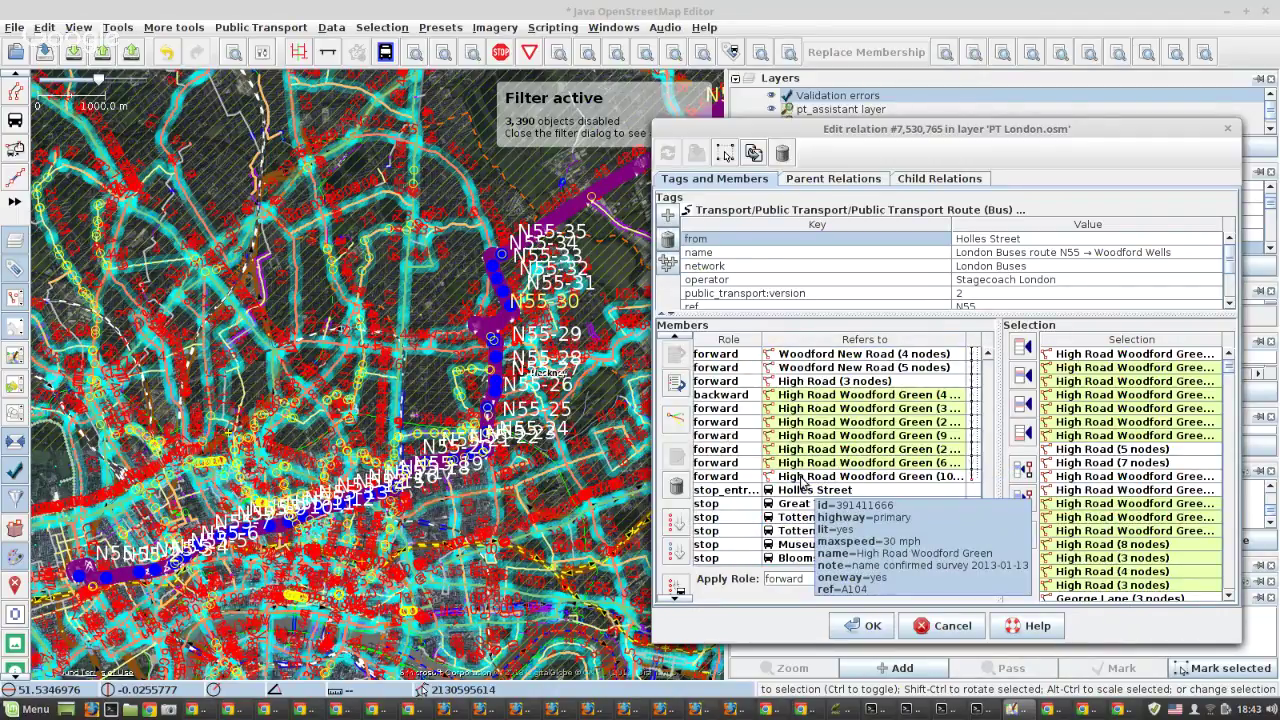
shift+click(786, 479)
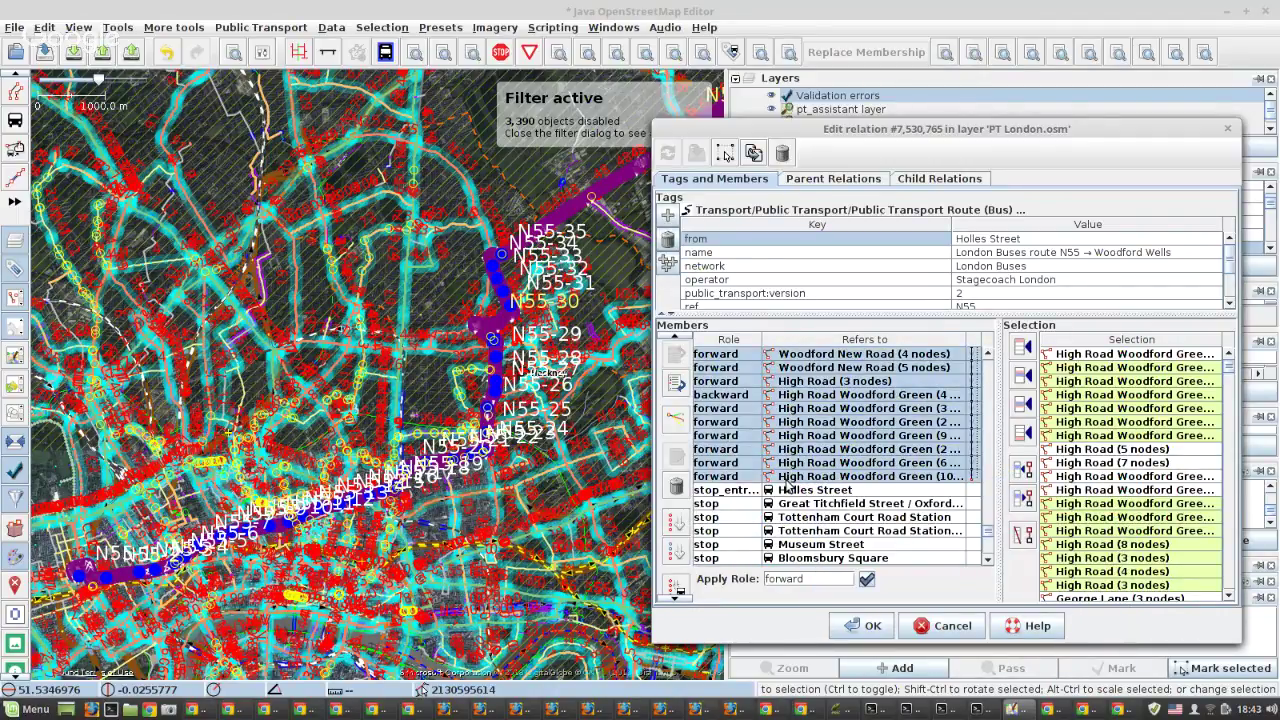
click(1022, 497)
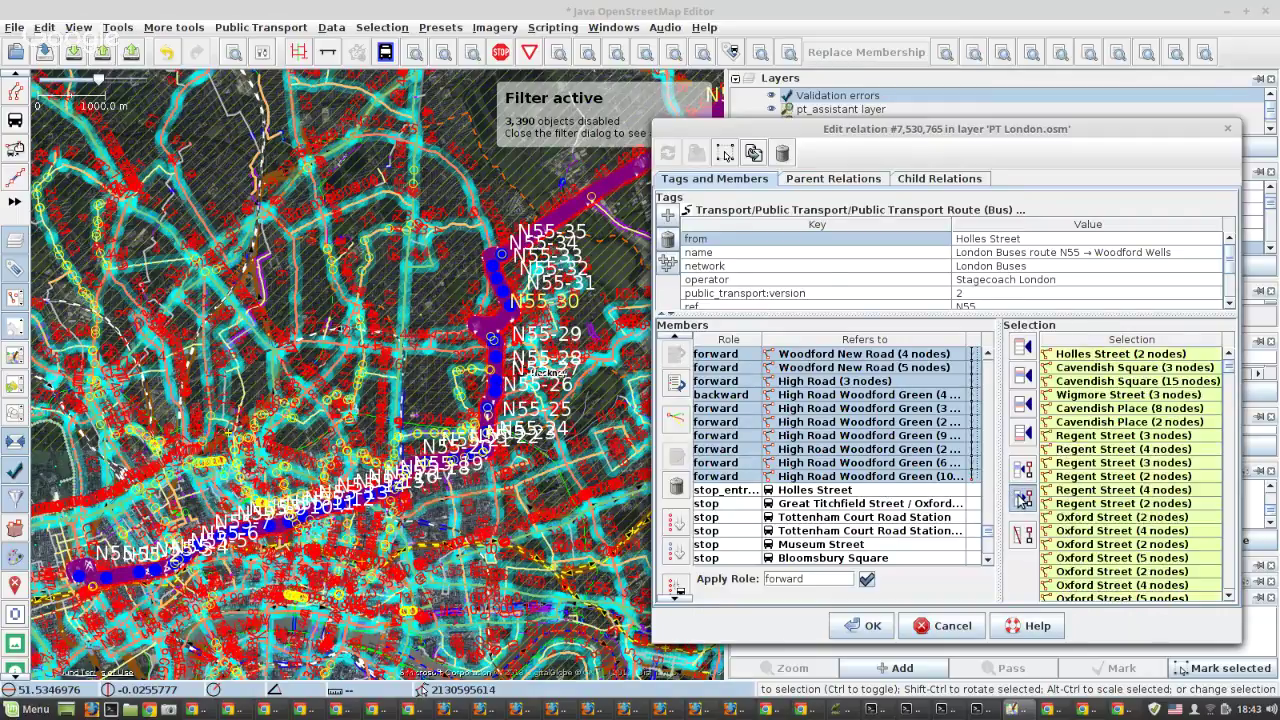
click(677, 486)
click(1028, 435)
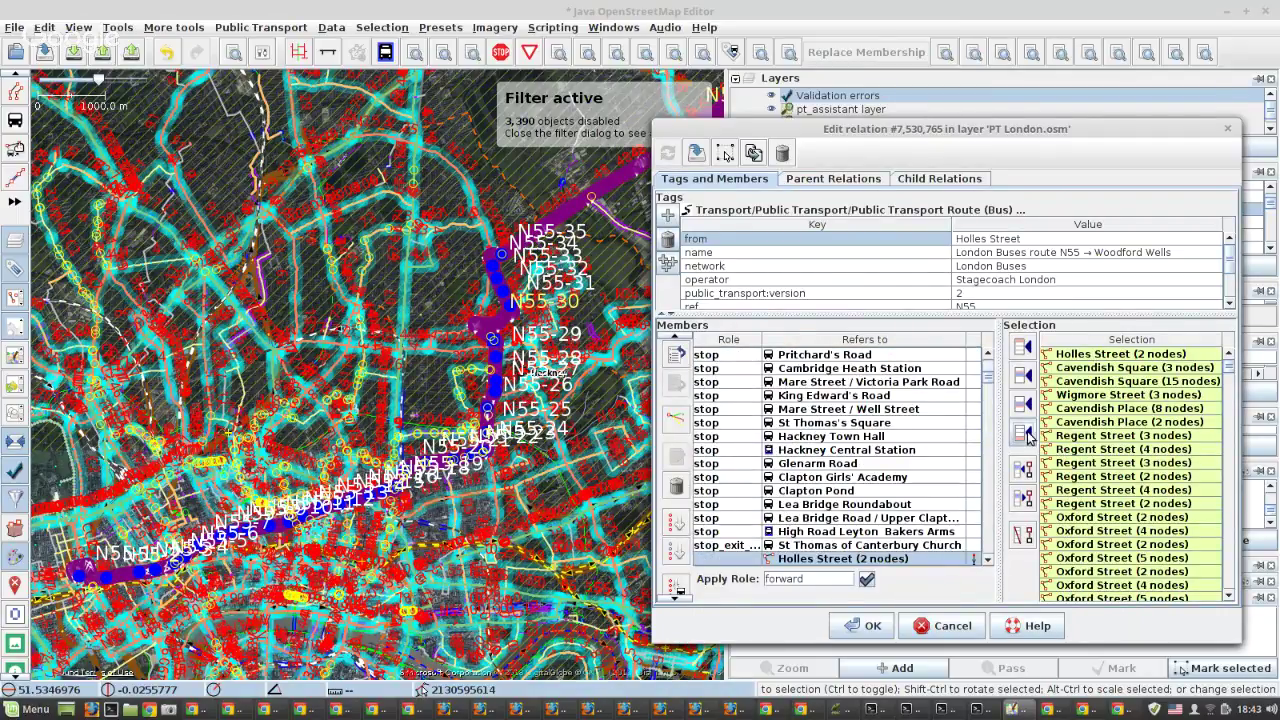
click(870, 627)
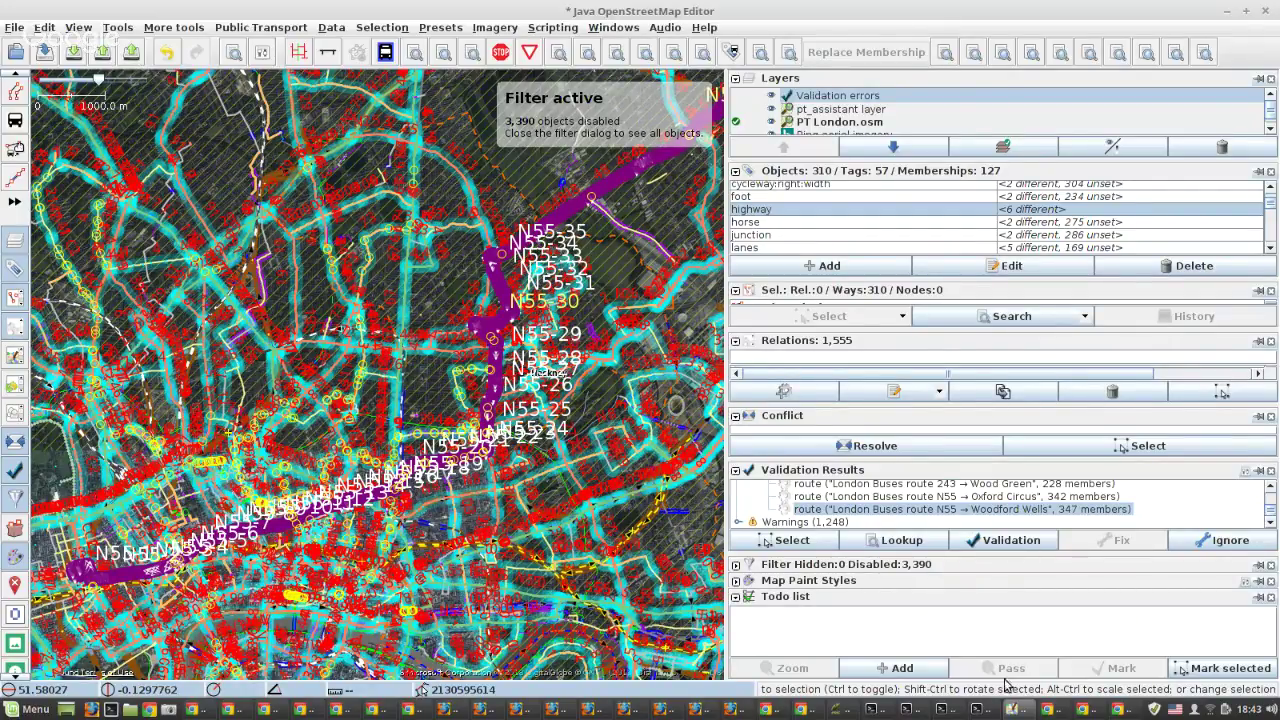
Cancel the upload at its data validation and open the flagged London Buses route 344 → Liverpool Street relation for editing.
mouse_move(980, 712)
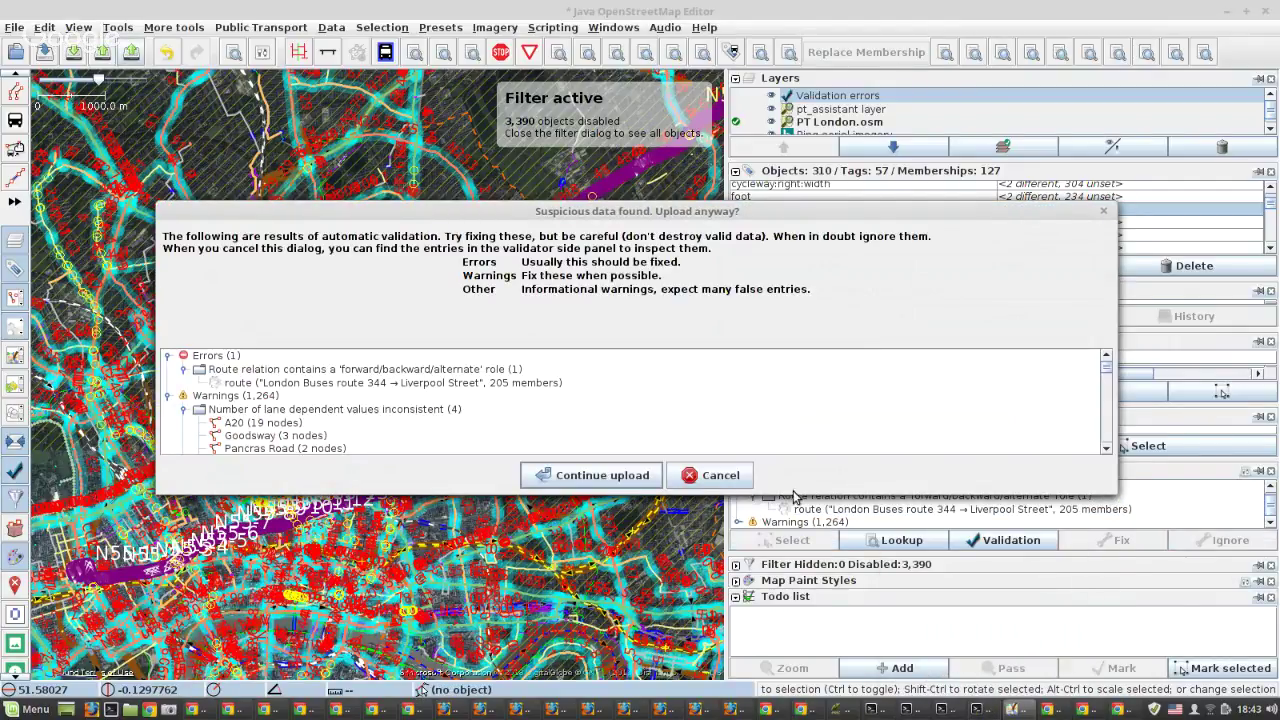
click(736, 476)
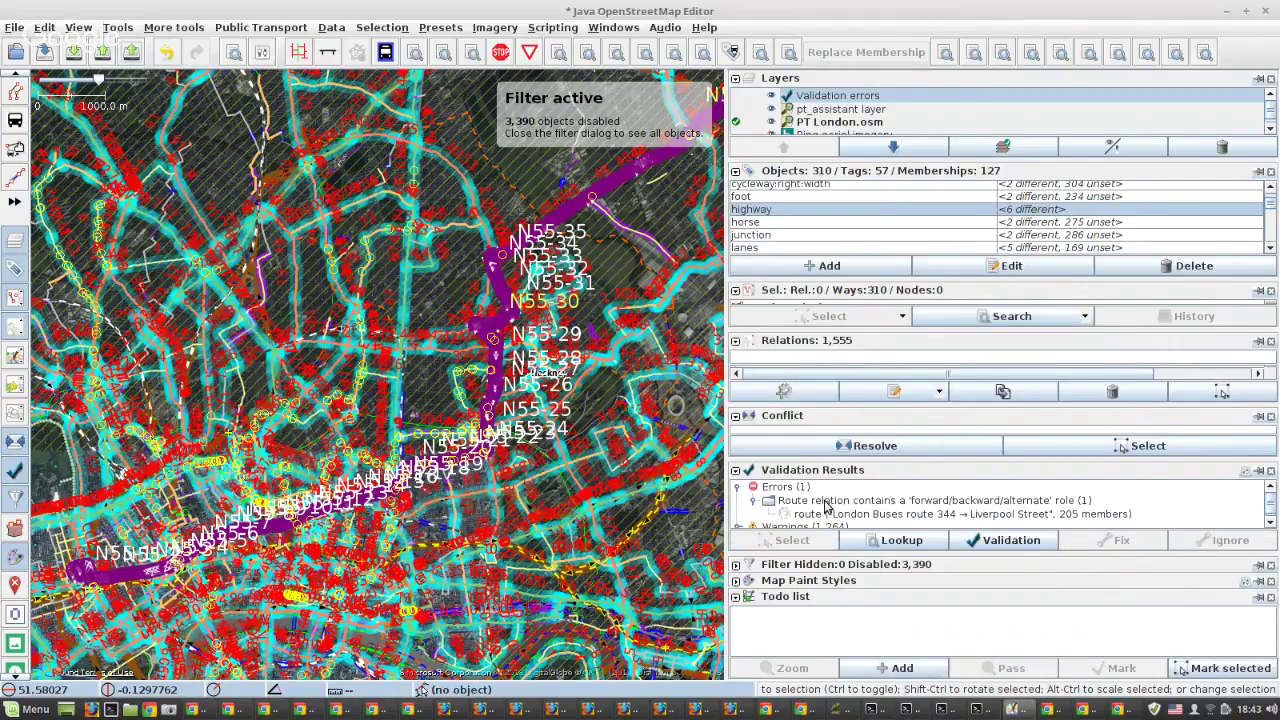
click(828, 514)
right_click(828, 517)
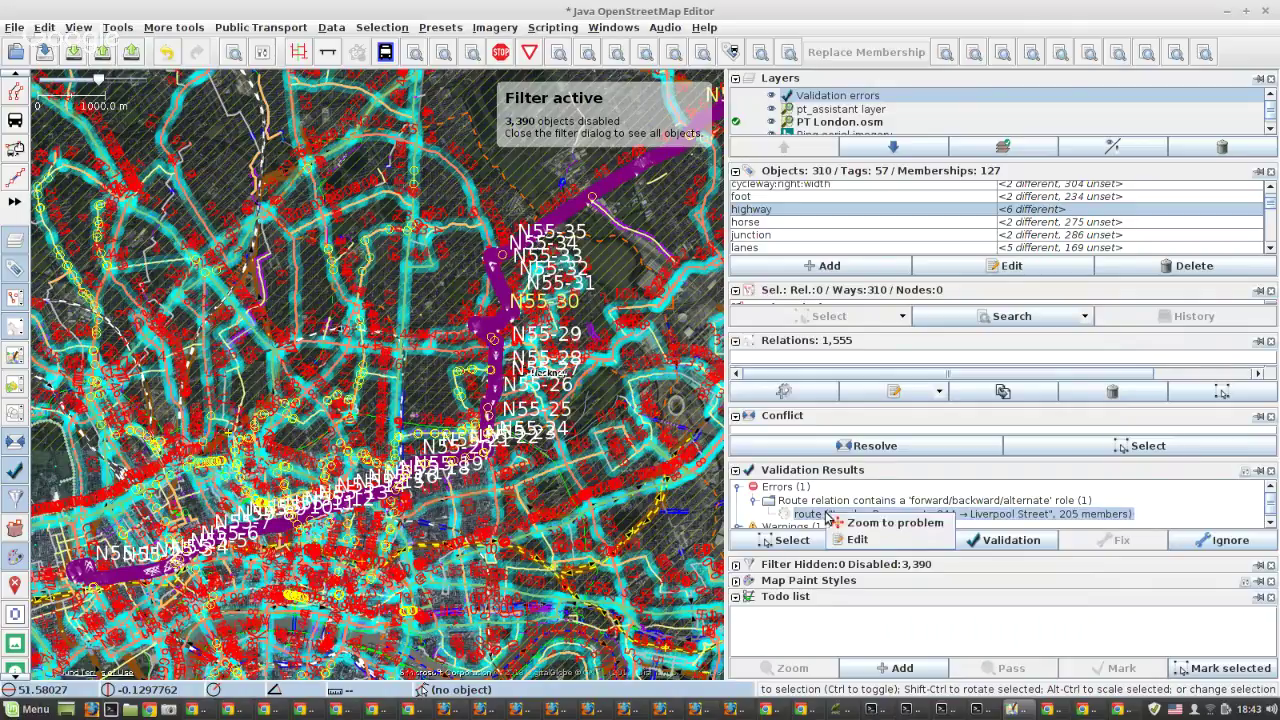
click(860, 540)
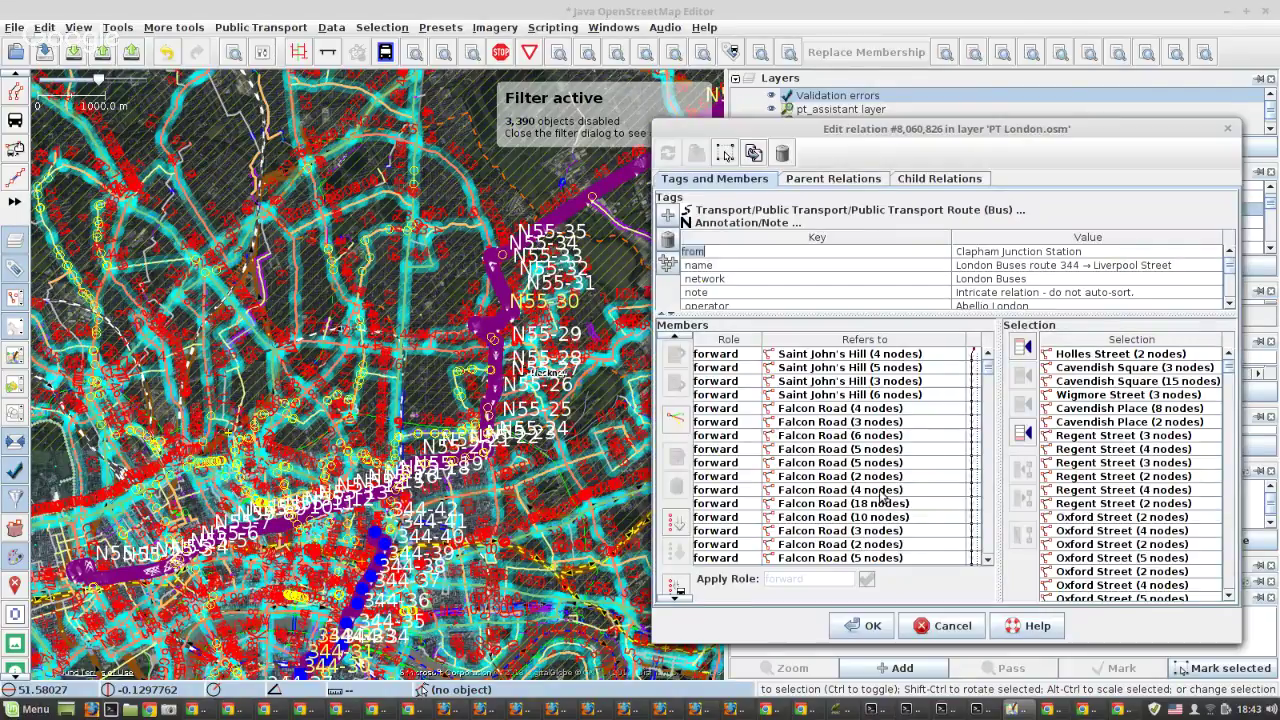
Review the member order and roles in the route 344 relation, from Saint John's Hill to Southwark Bridge Road.
click(810, 356)
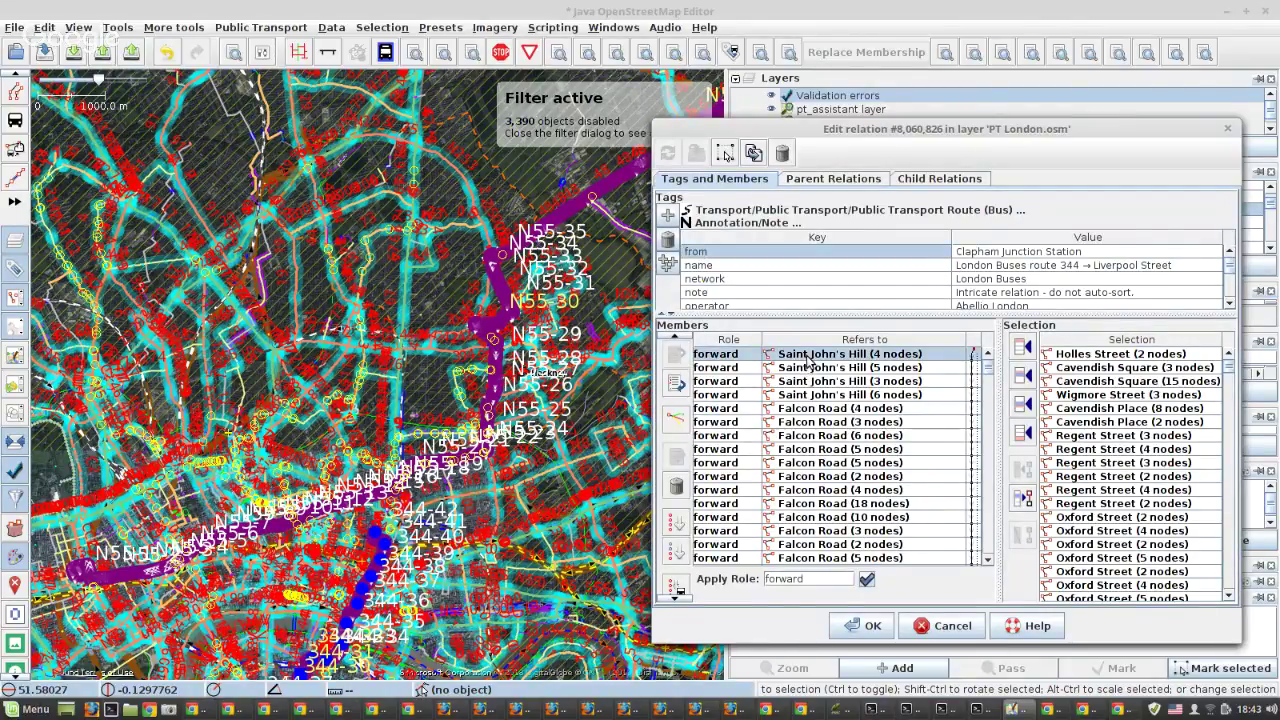
scroll(826, 438, down, 5)
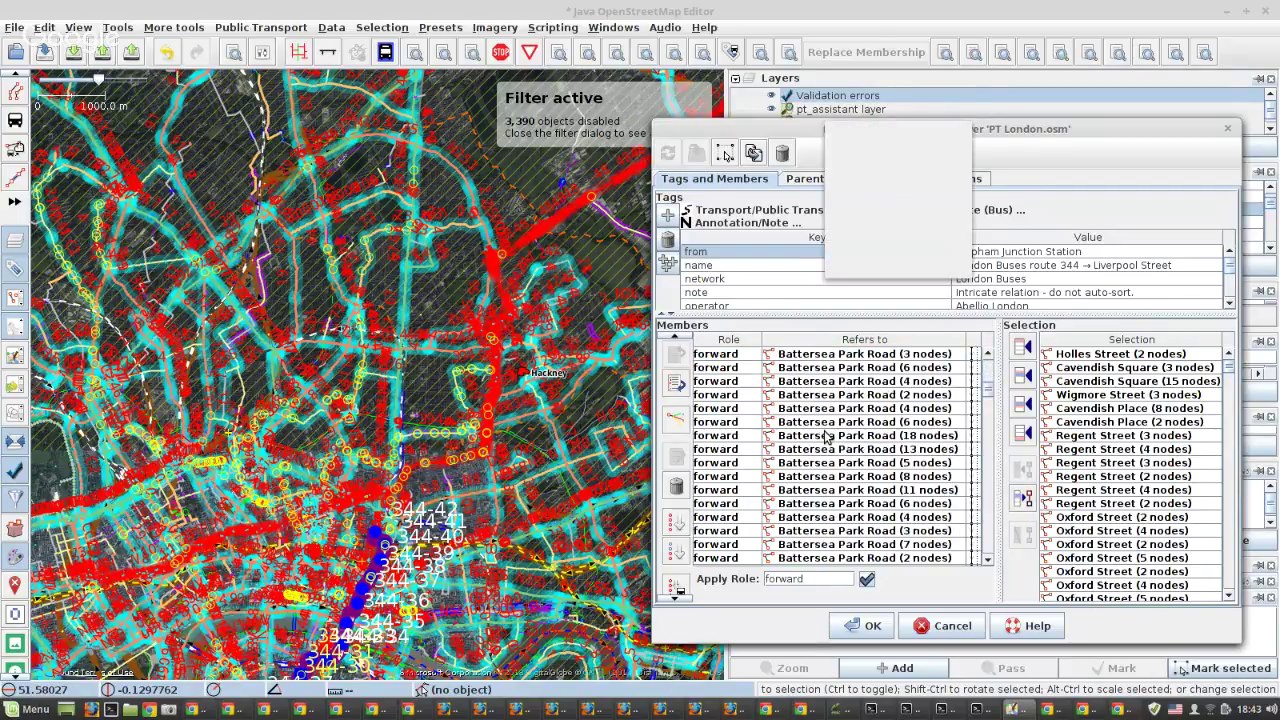
scroll(826, 438, down, 10)
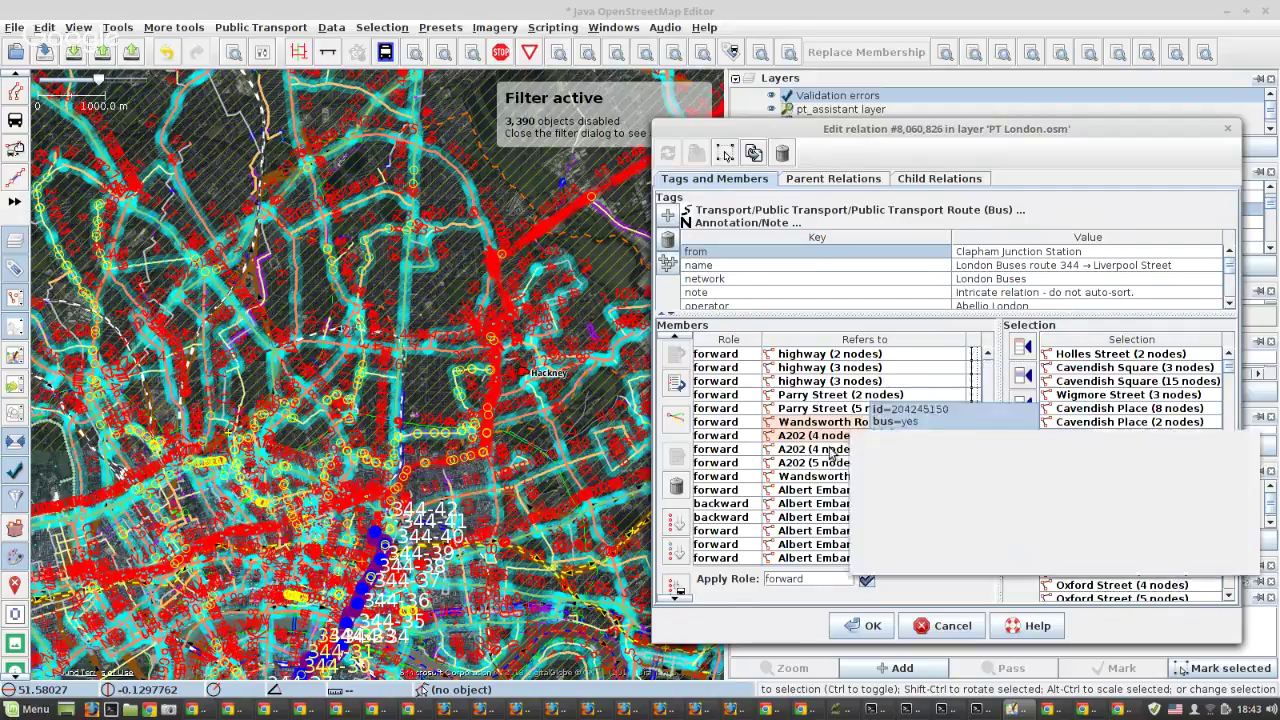
scroll(813, 468, down, 15)
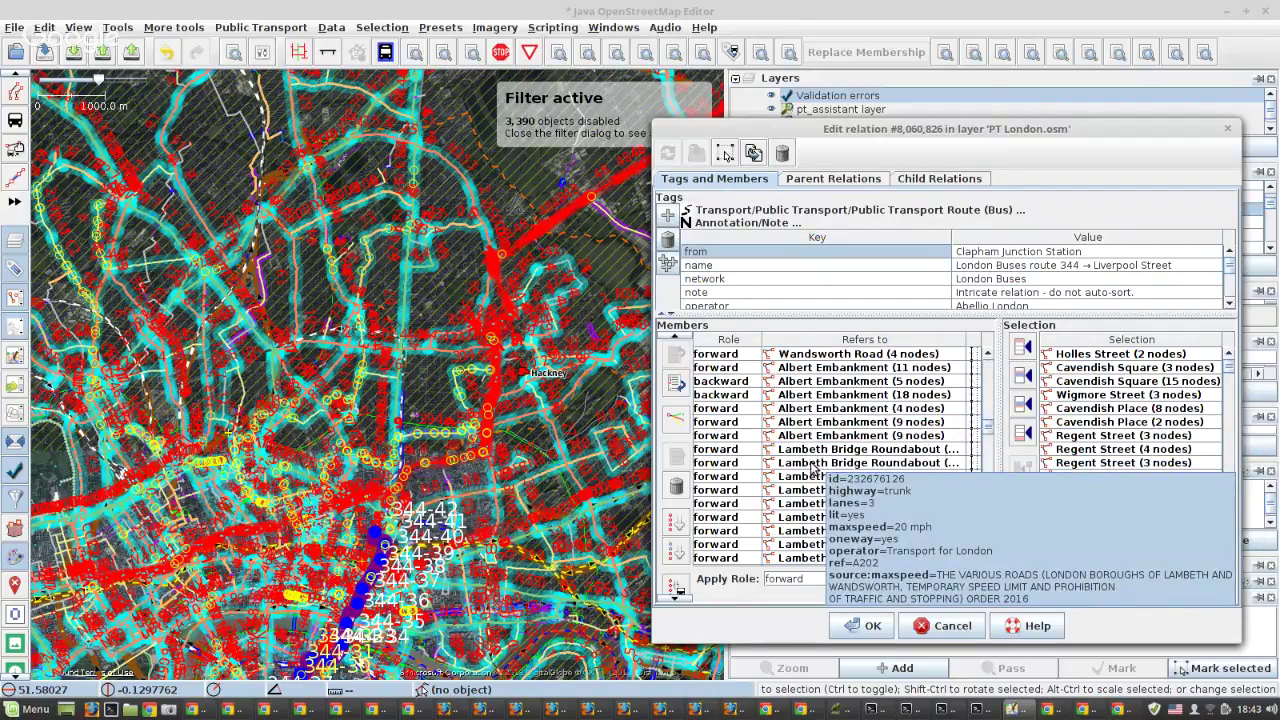
scroll(810, 466, down, 2)
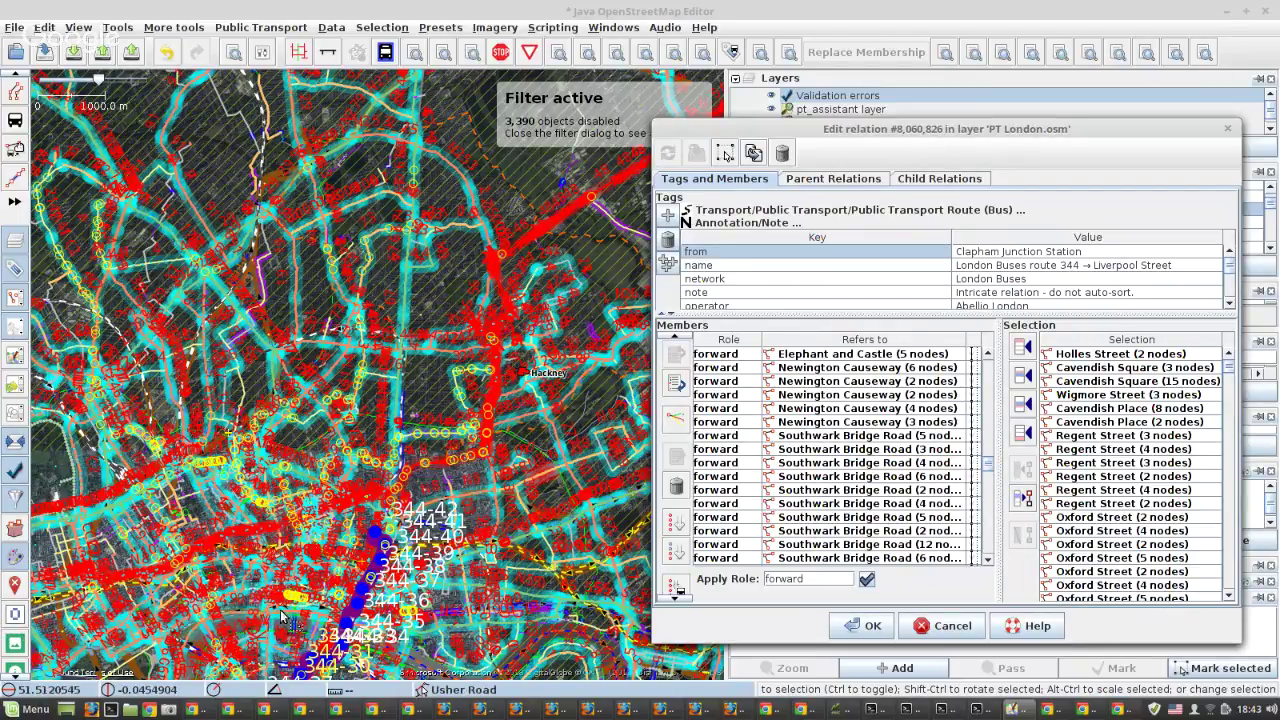
Examine route 344 on the map around Fenchurch Street, Bishopsgate and the roundabout between stops 344-27 and 344-28.
click(321, 606)
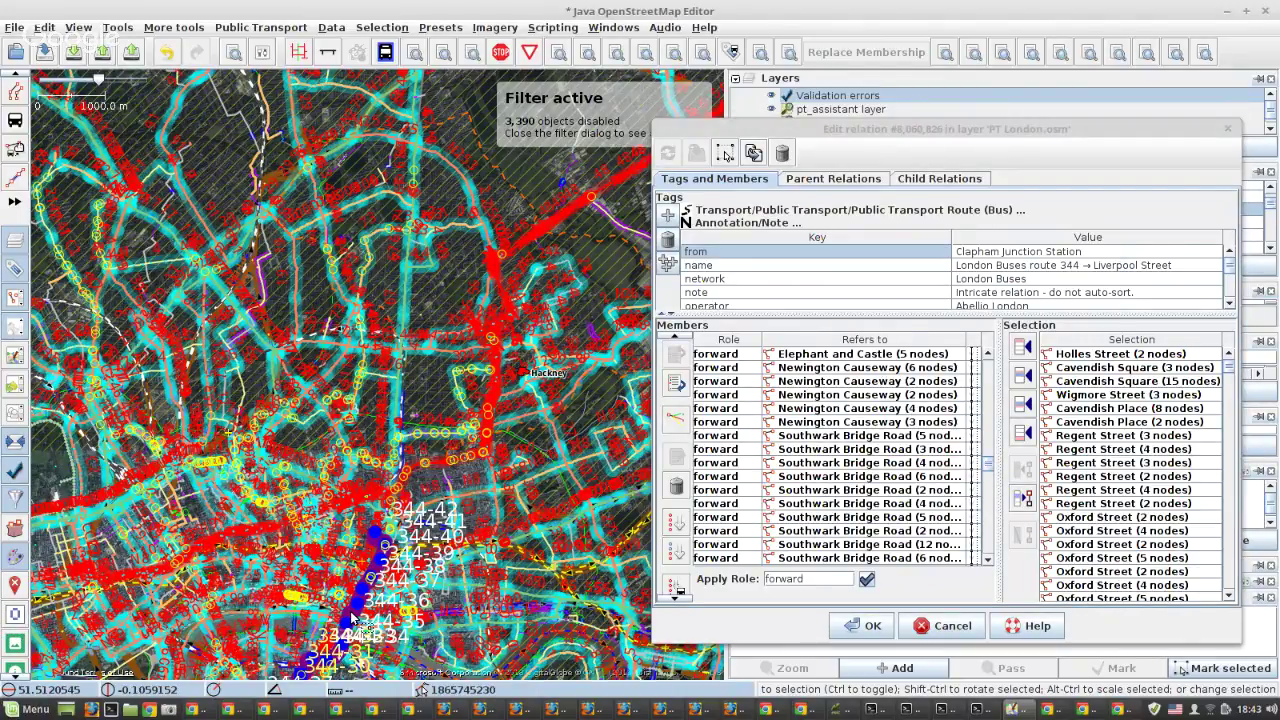
scroll(350, 618, up, 4)
scroll(370, 615, up, 2)
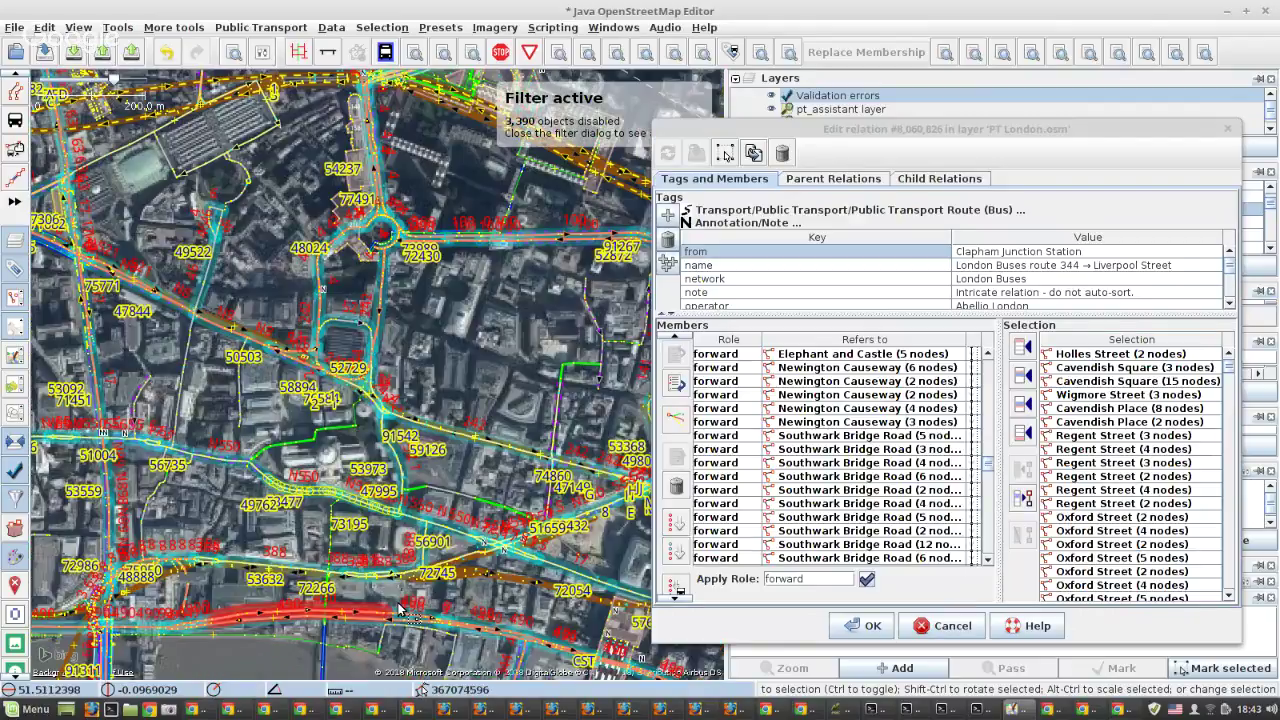
drag(419, 537, 318, 484)
scroll(318, 484, up, 2)
scroll(318, 484, up, 2)
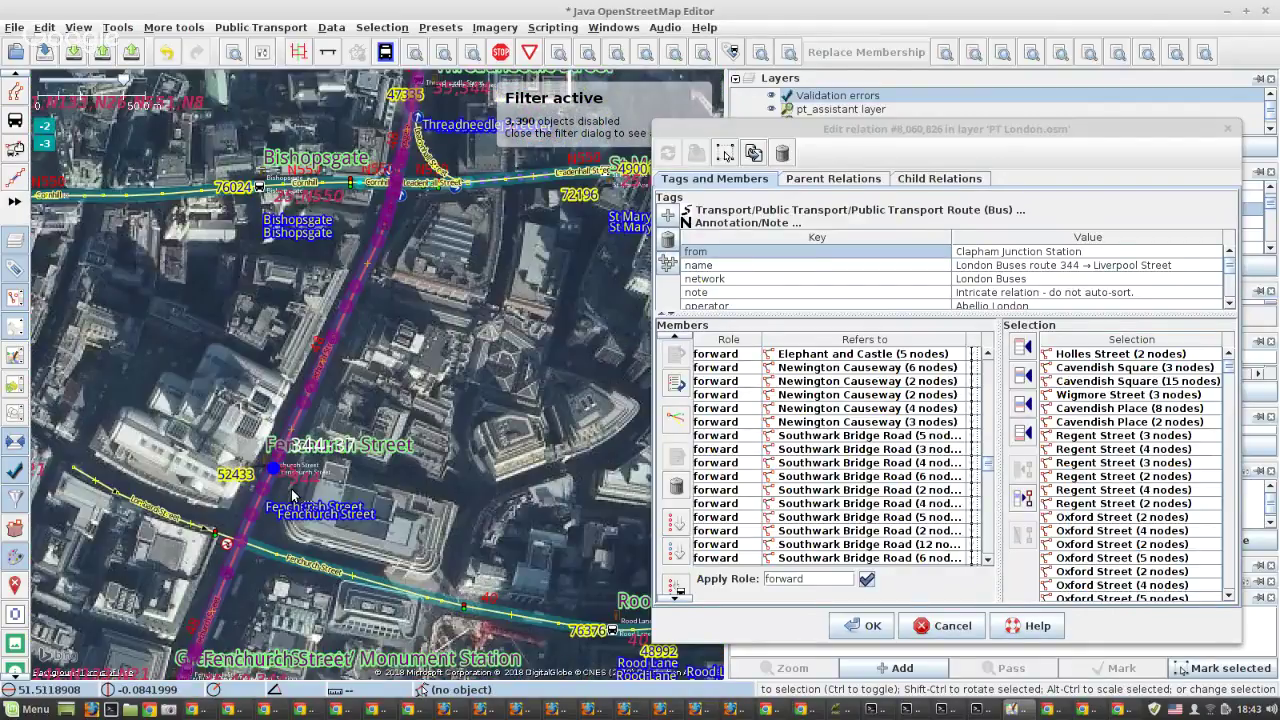
scroll(290, 492, up, 3)
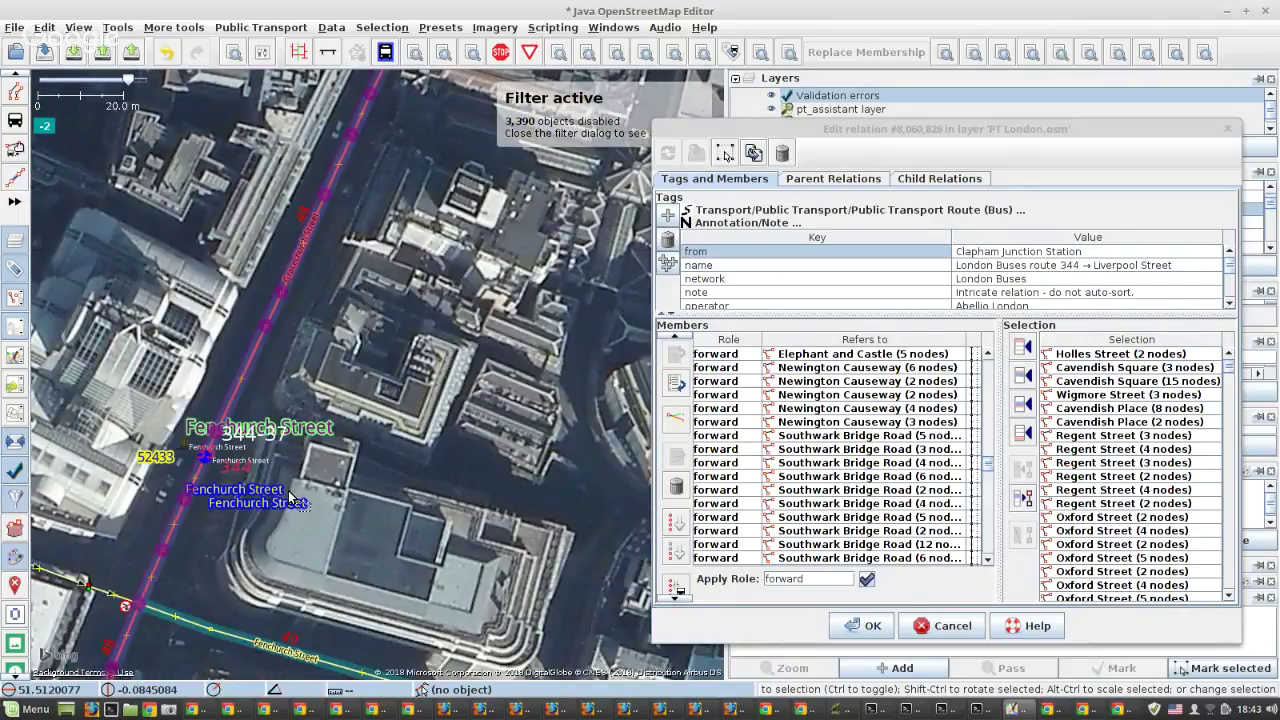
scroll(290, 497, down, 4)
scroll(405, 260, up, 2)
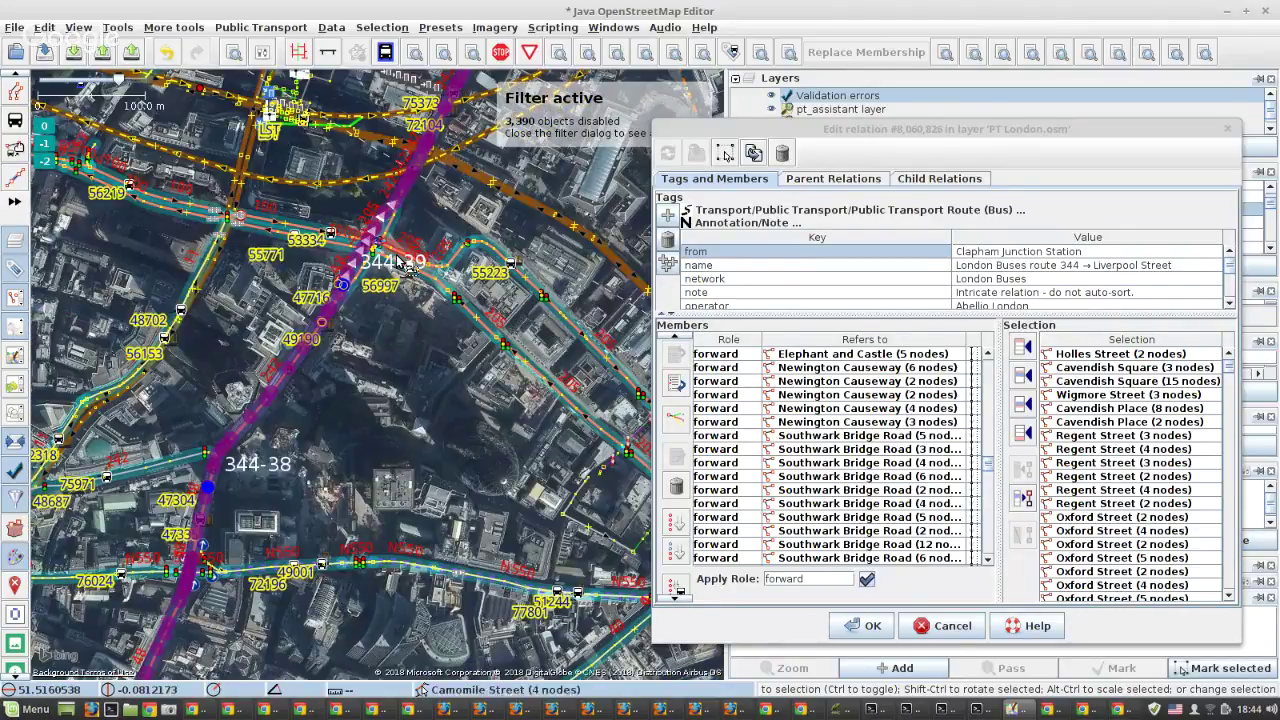
scroll(390, 262, down, 2)
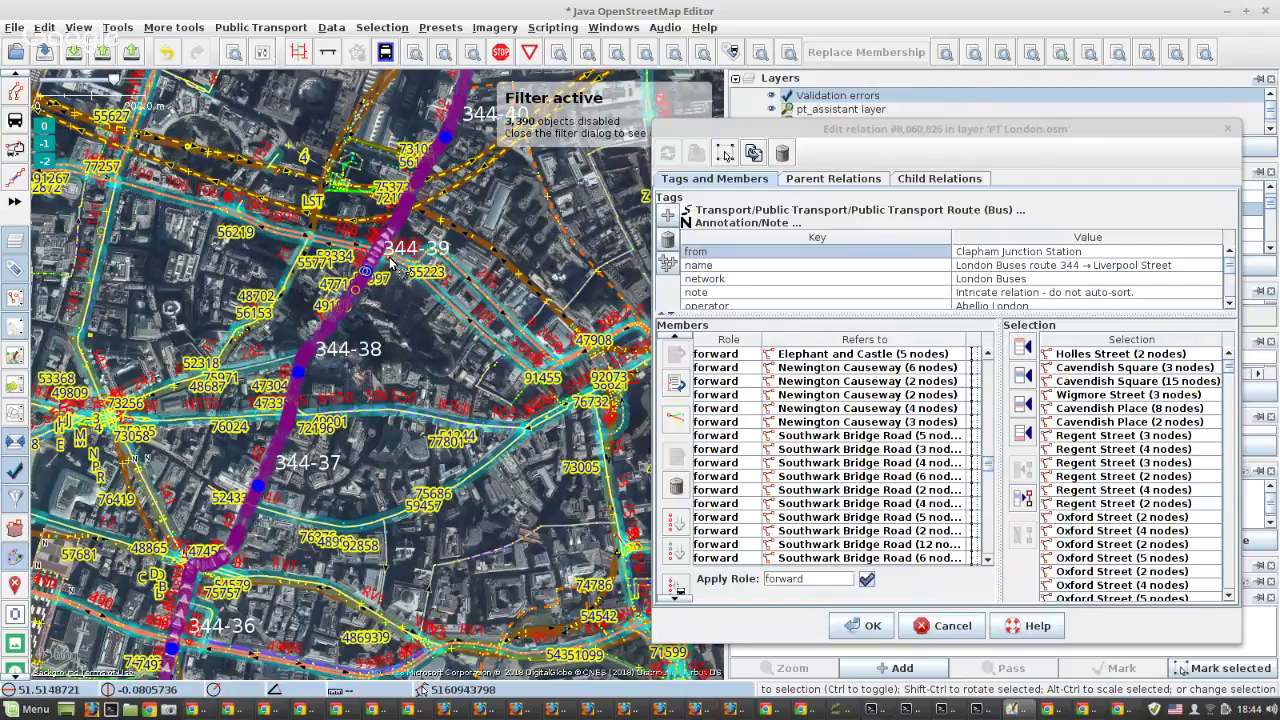
scroll(391, 262, down, 1)
scroll(391, 262, down, 1)
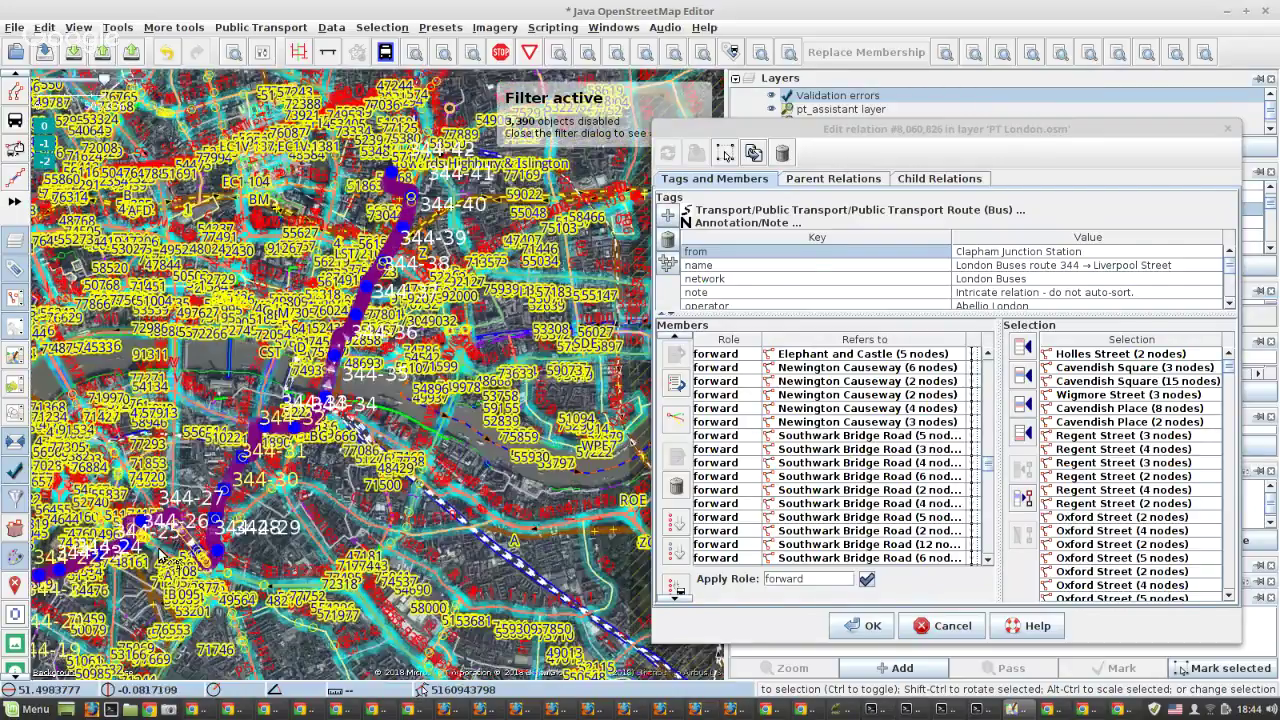
scroll(228, 325, up, 3)
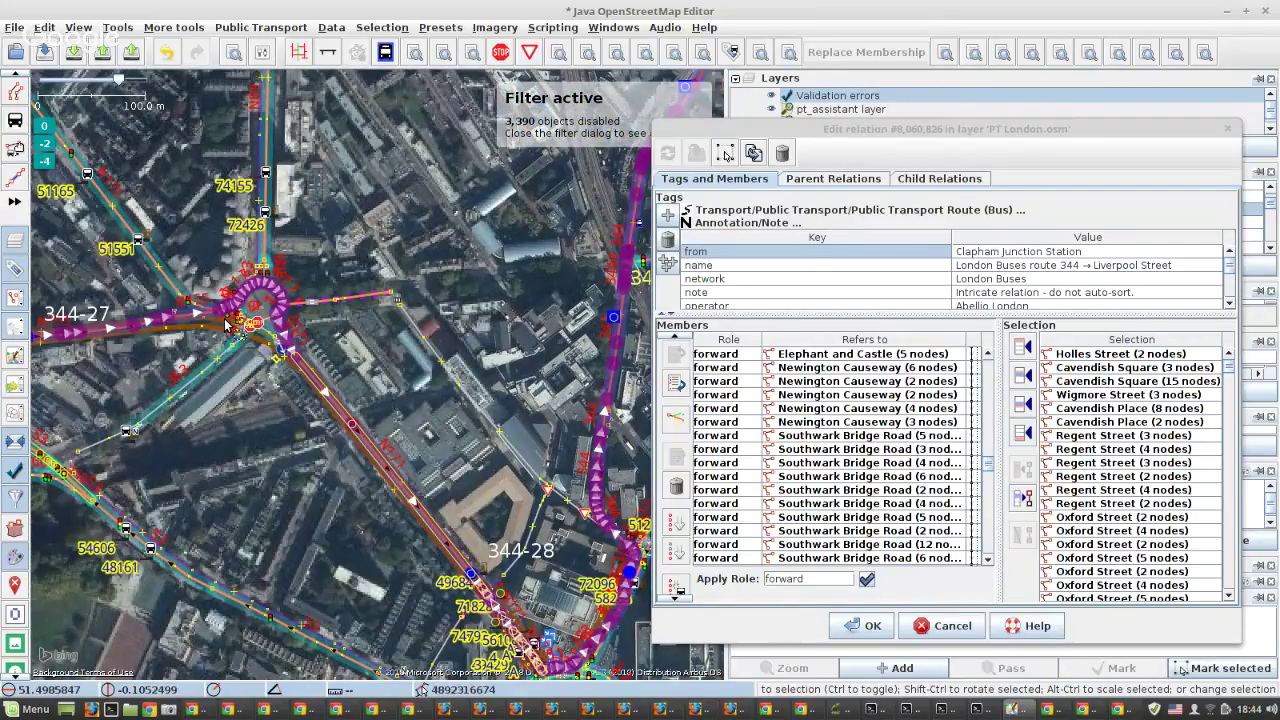
scroll(228, 325, up, 1)
scroll(226, 323, down, 2)
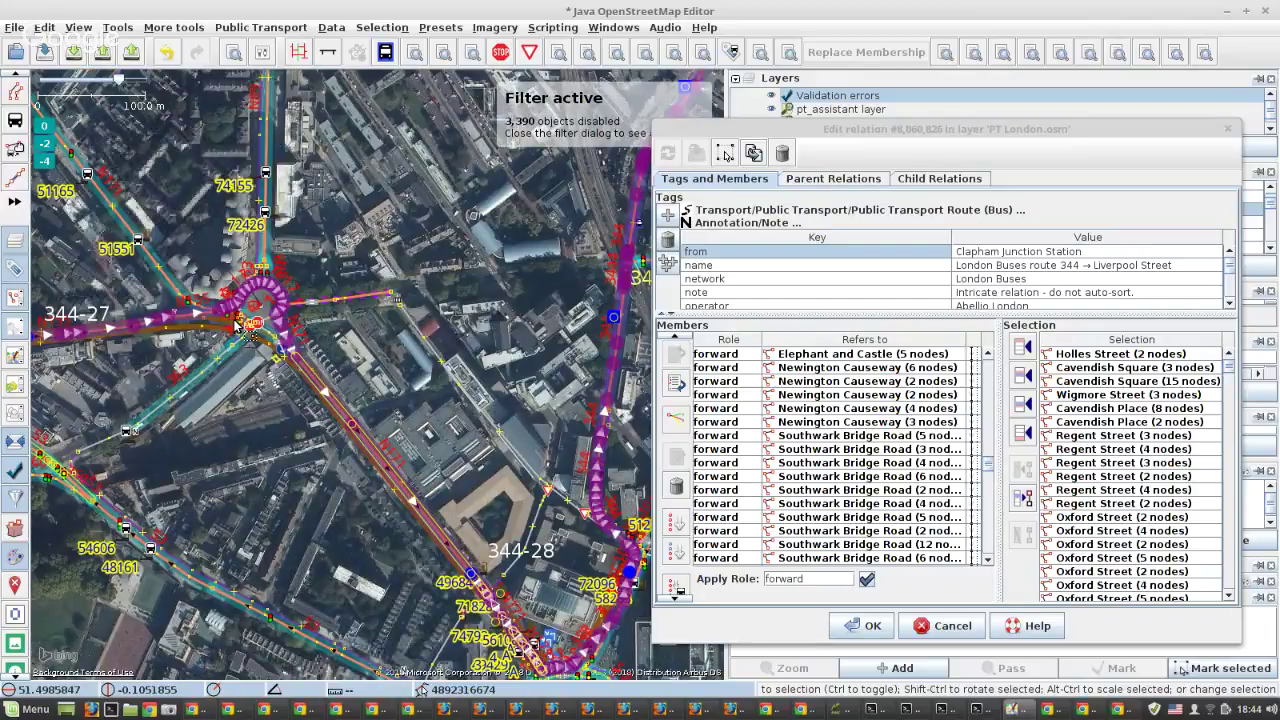
scroll(238, 325, down, 1)
Move the ways from Saint John's Hill through Parry Street after the last stop, Appold Street, without roles.
click(872, 402)
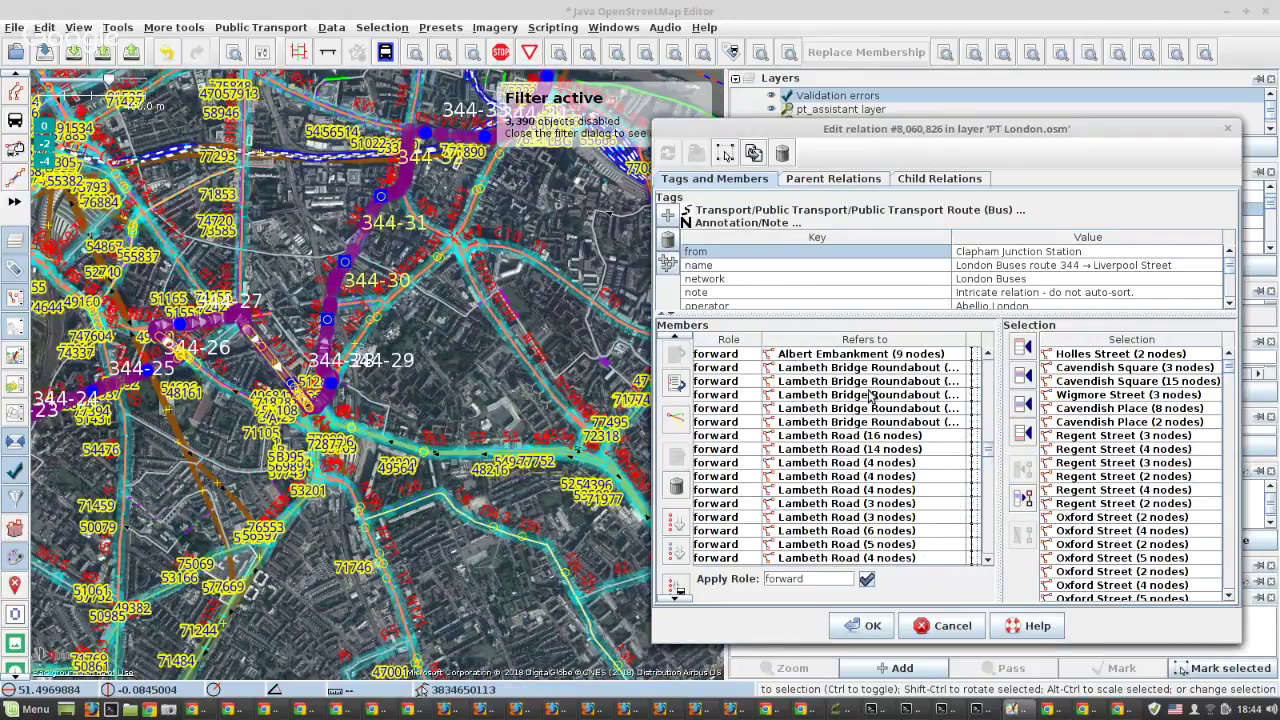
scroll(876, 396, up, 10)
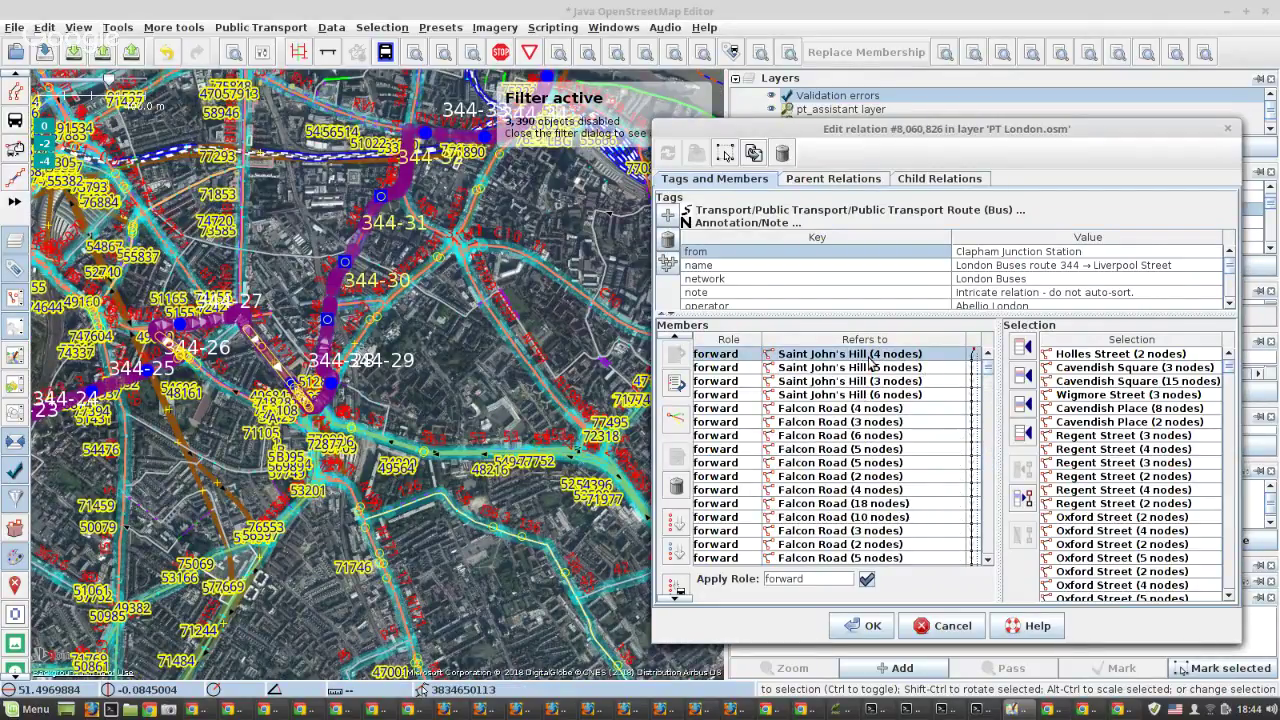
scroll(870, 362, down, 6)
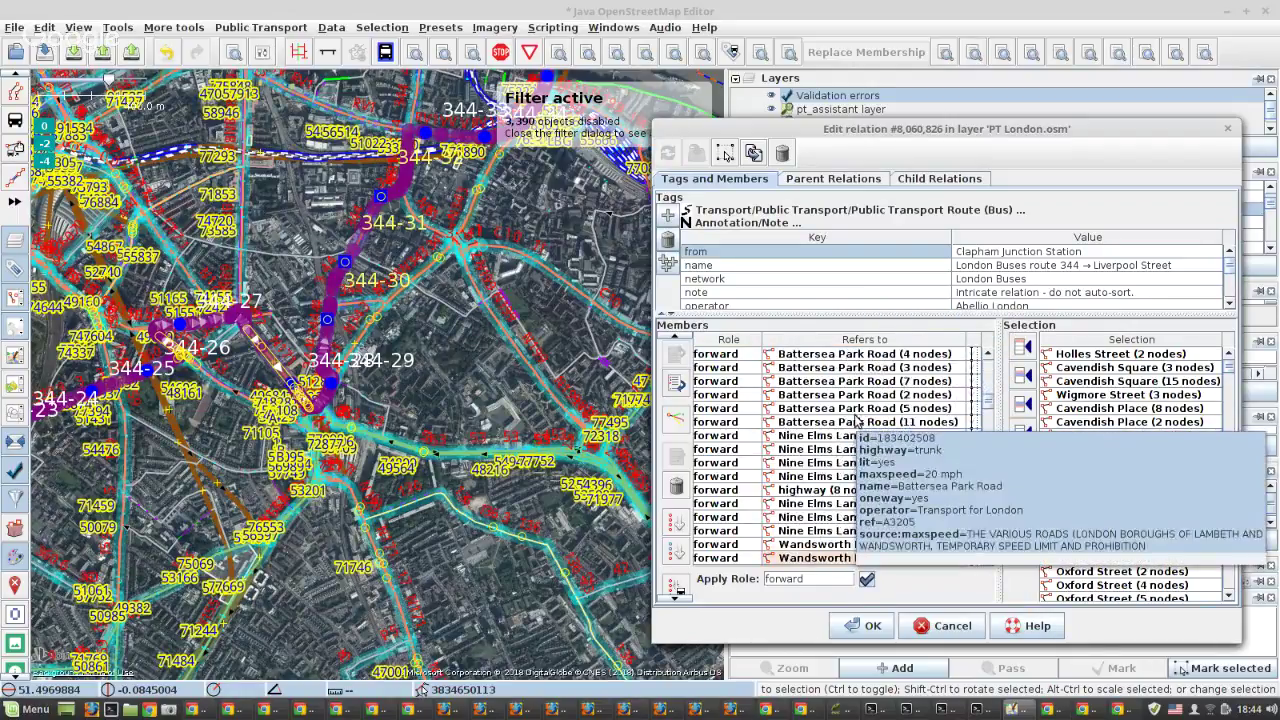
scroll(856, 415, down, 5)
shift+click(798, 449)
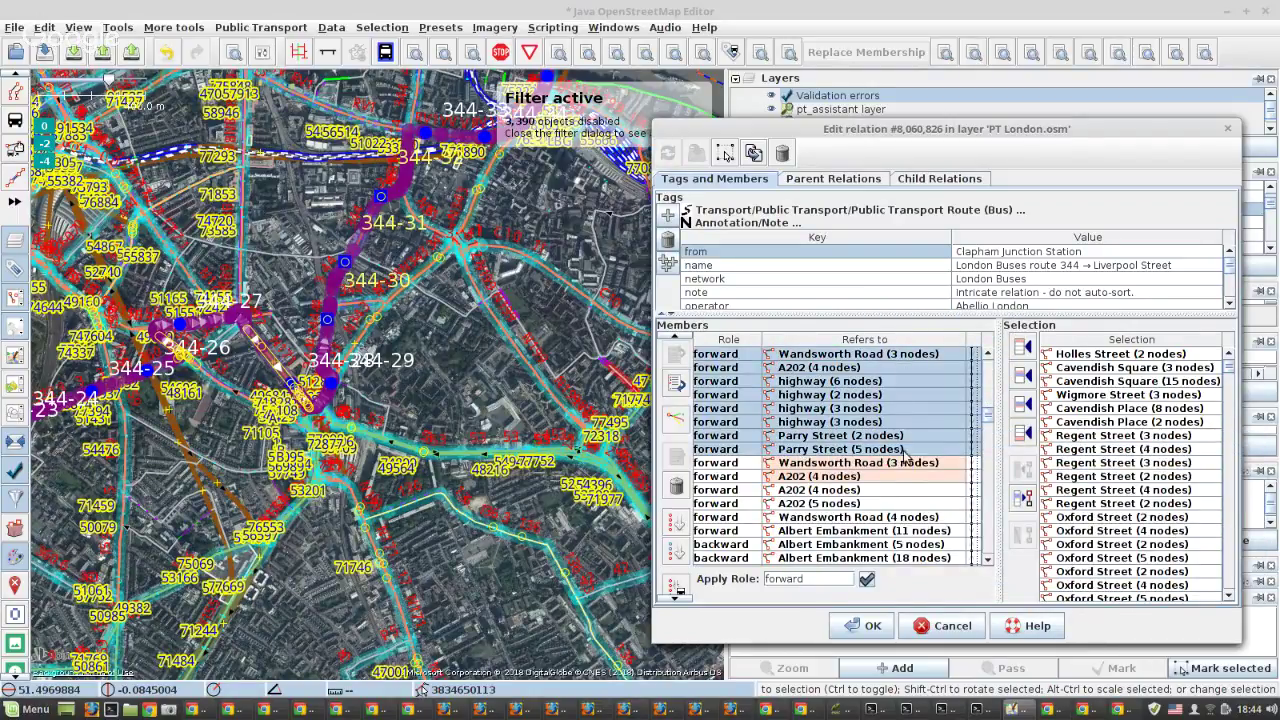
click(1022, 497)
scroll(880, 475, down, 10)
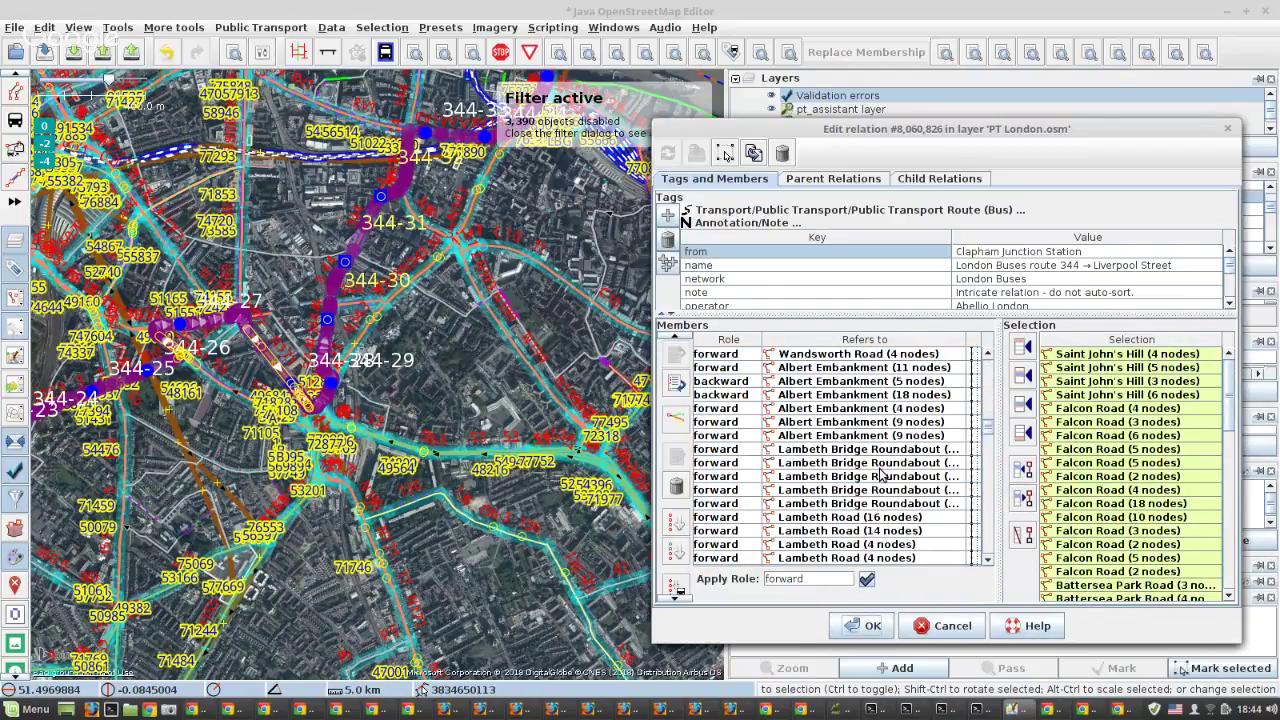
scroll(880, 475, up, 3)
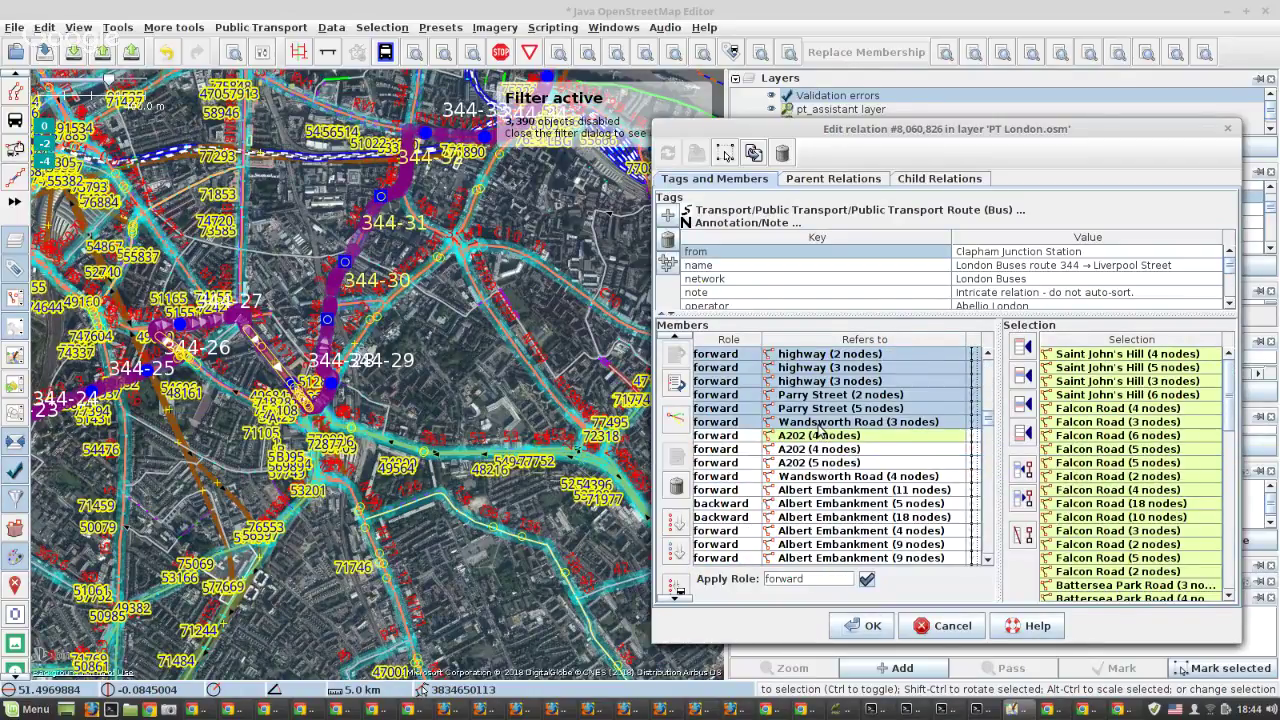
ctrl+click(814, 424)
click(676, 486)
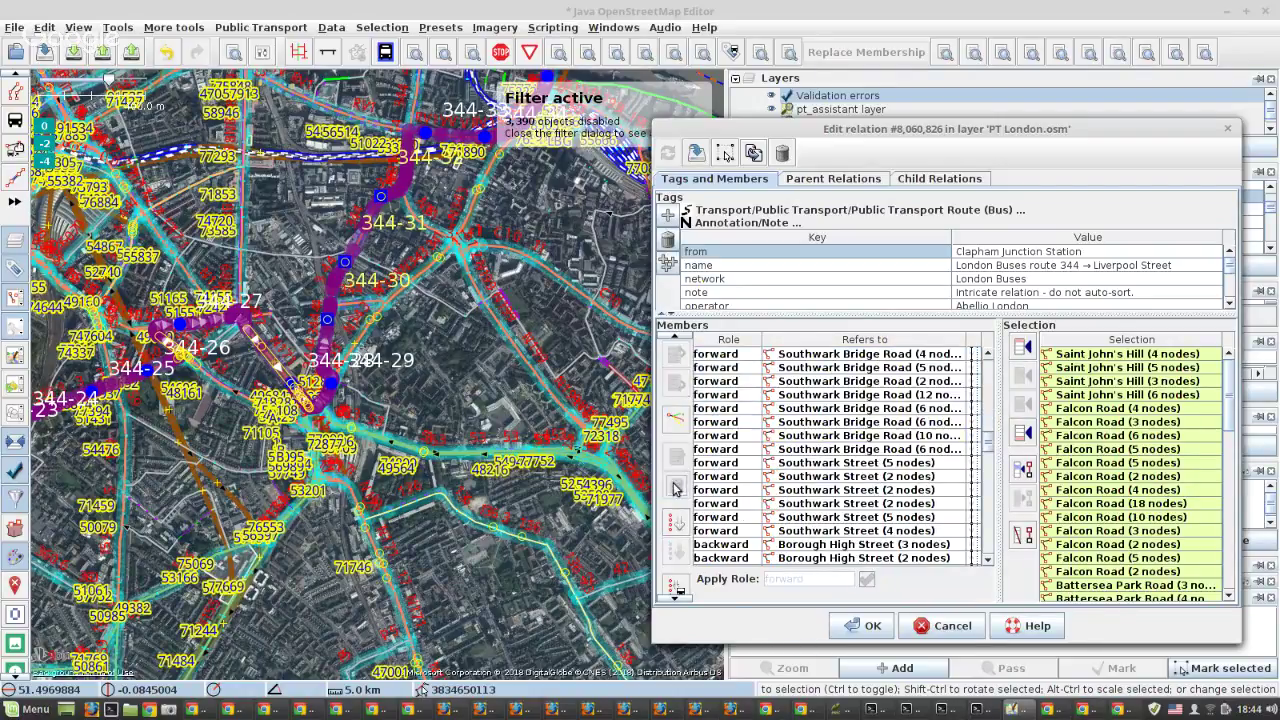
click(1024, 434)
Move the remaining ways, from Wandsworth Road through Appold Street, after the Parry Street ways at the end of the member list, without roles.
scroll(897, 457, up, 20)
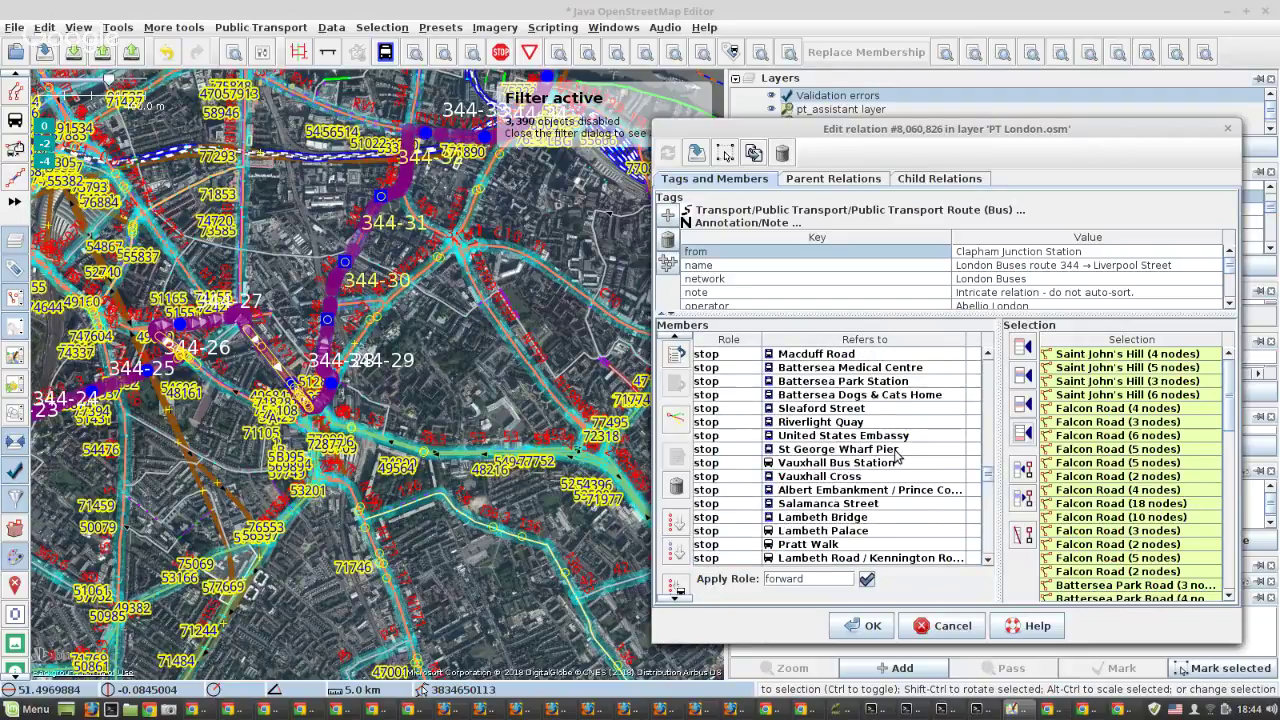
scroll(886, 430, up, 3)
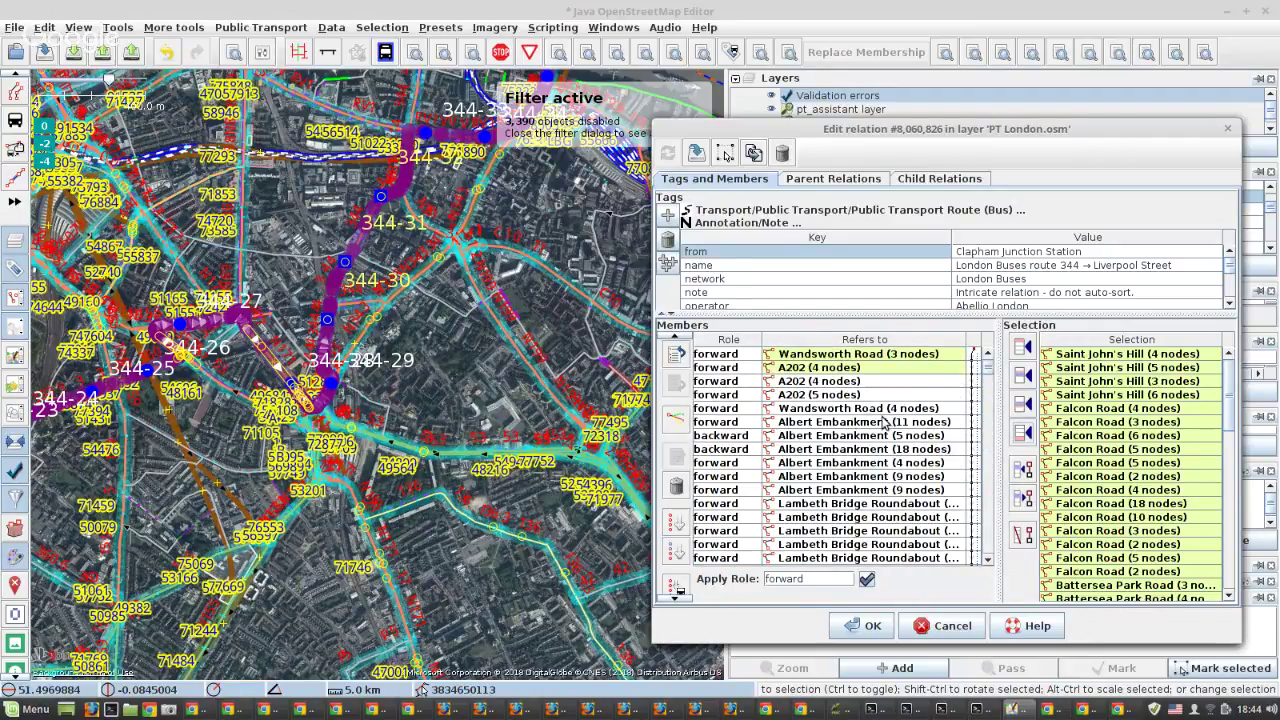
scroll(826, 400, down, 6)
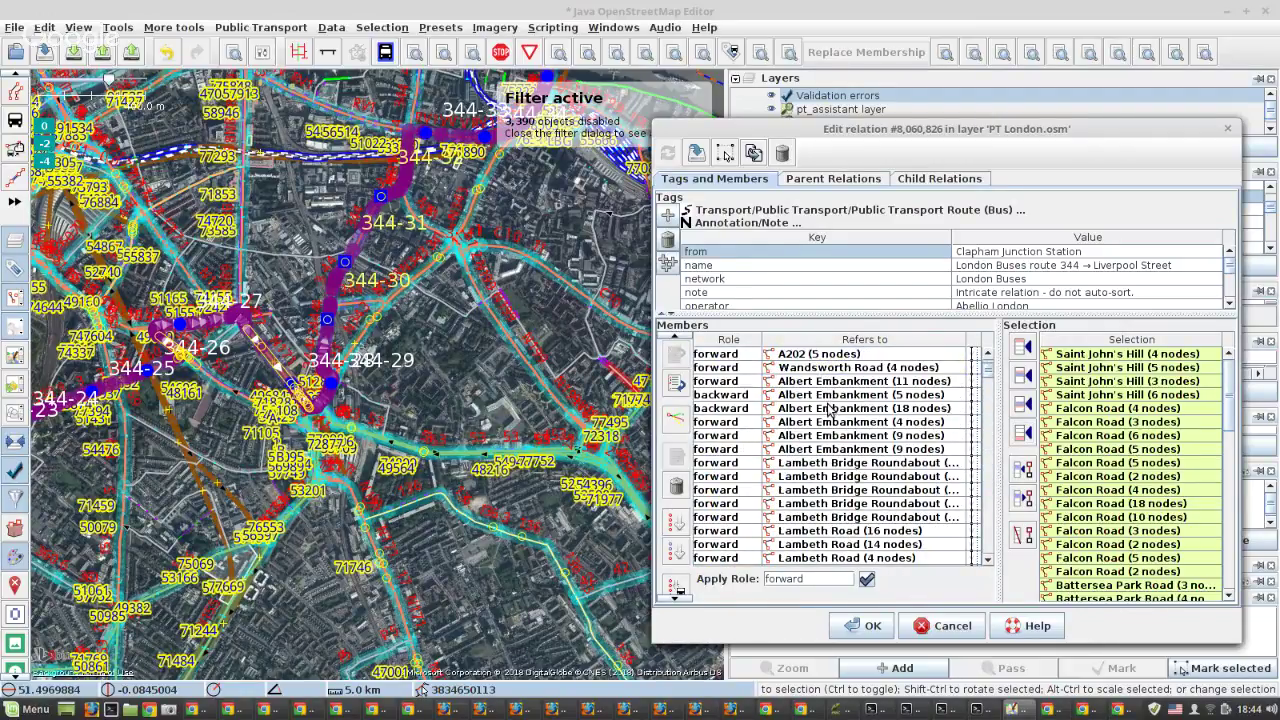
scroll(840, 420, down, 12)
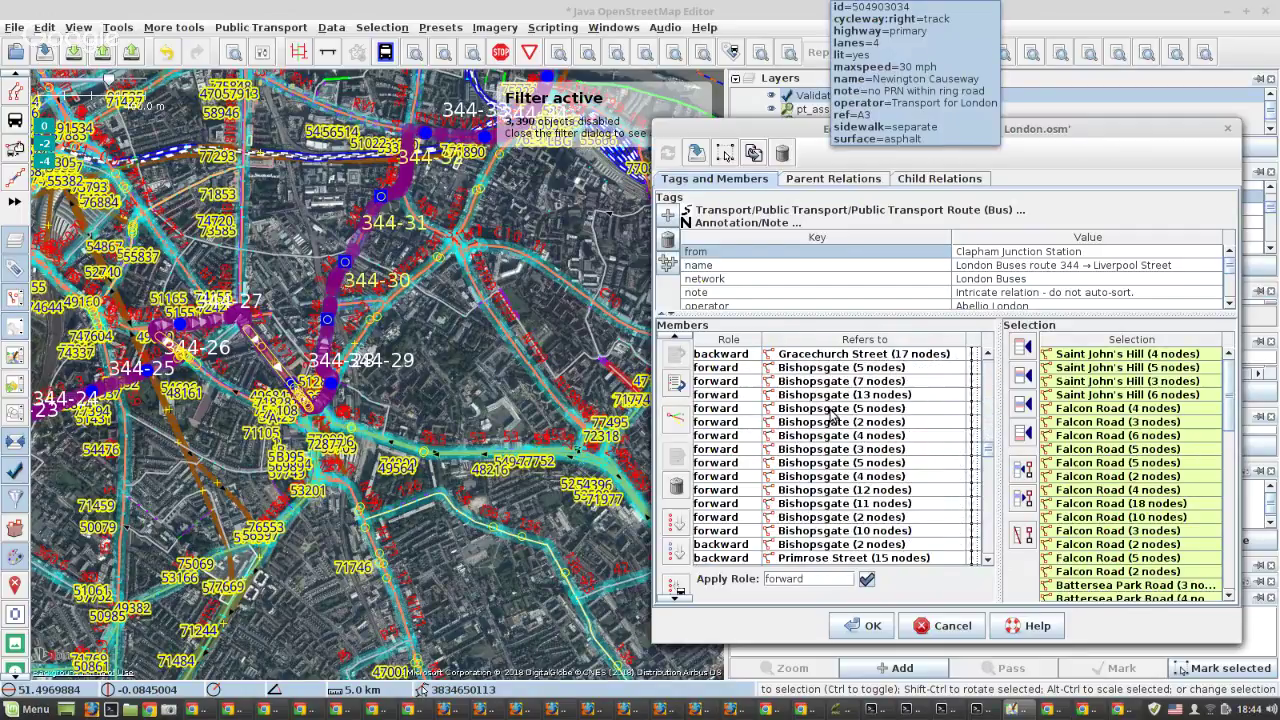
scroll(866, 440, down, 10)
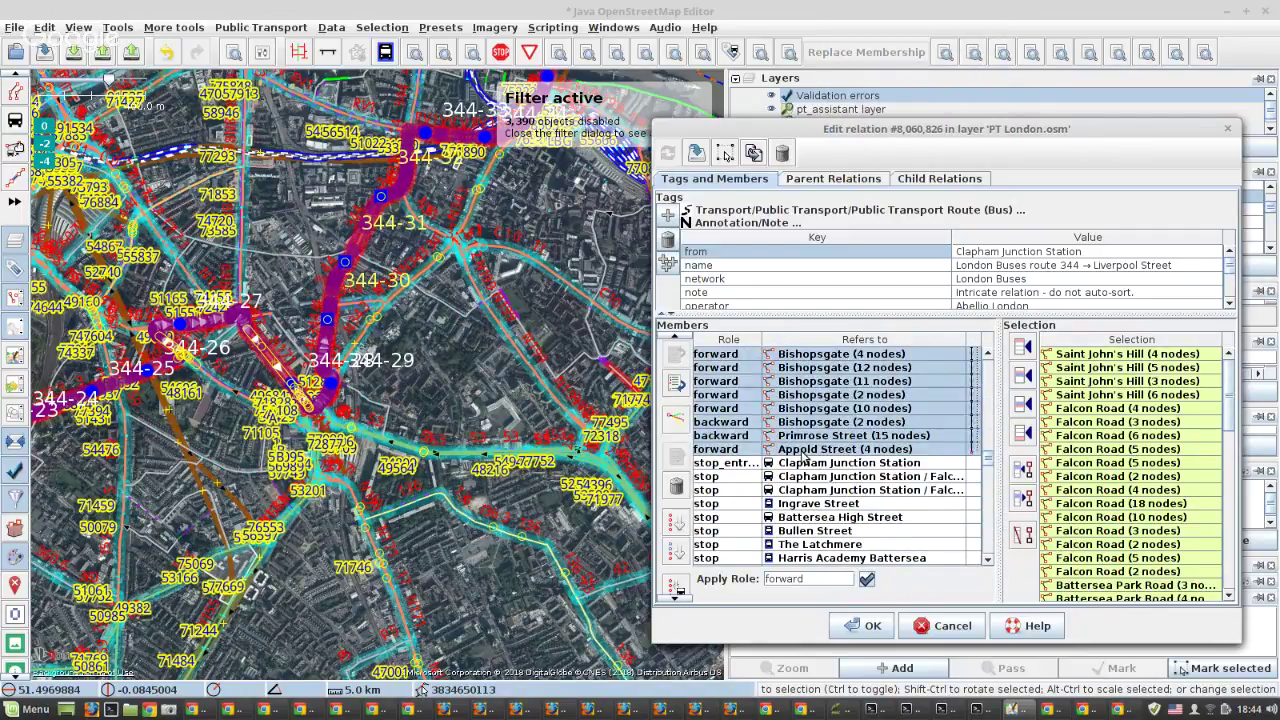
scroll(864, 465, down, 2)
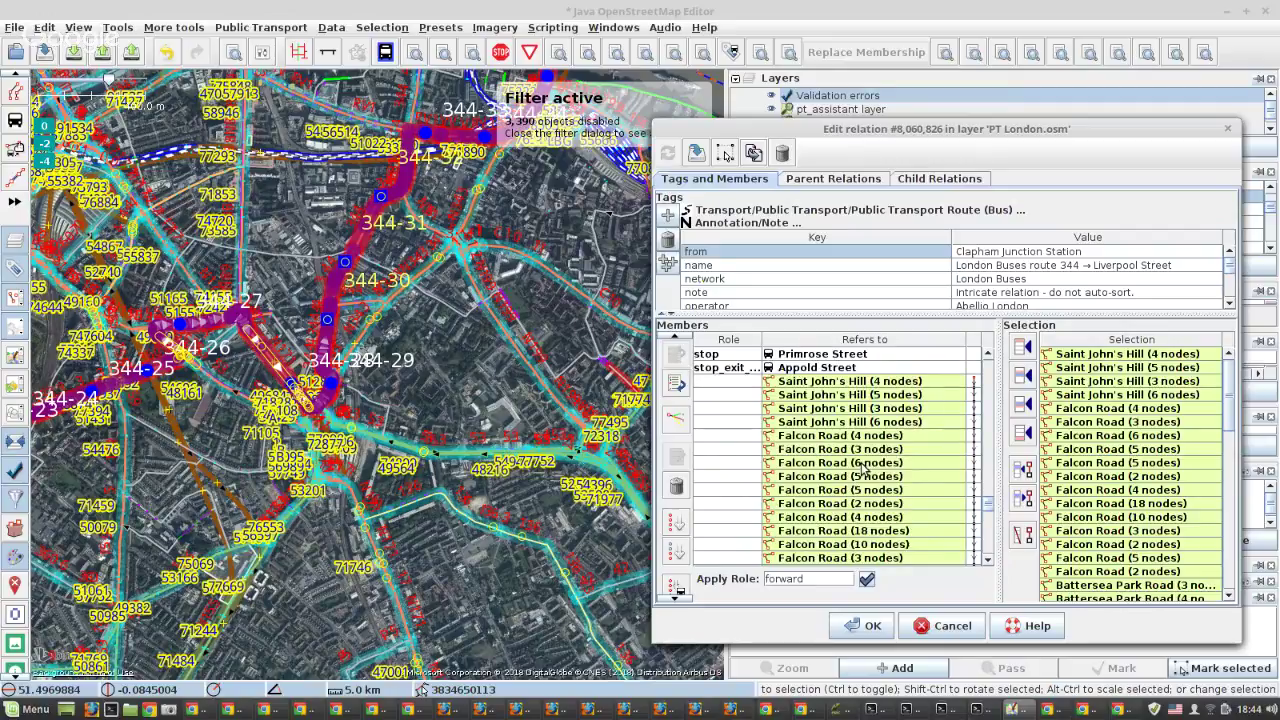
scroll(864, 465, down, 6)
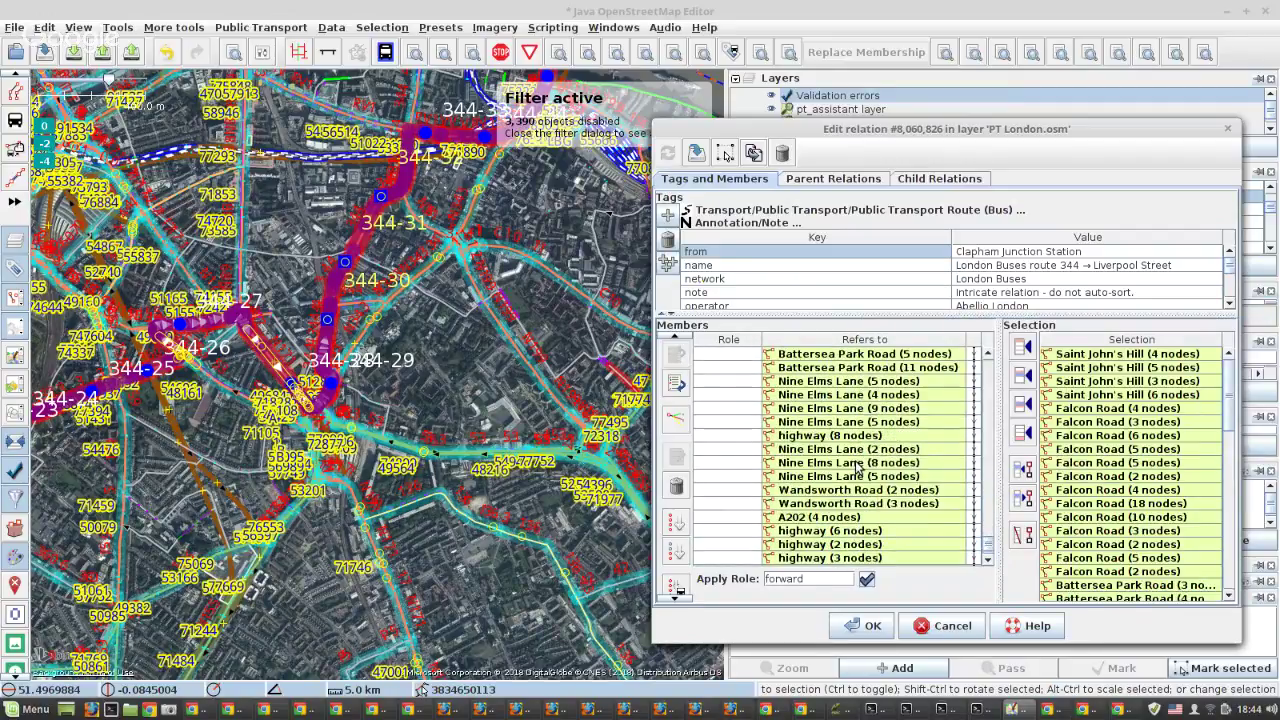
scroll(857, 467, up, 2)
scroll(838, 467, up, 8)
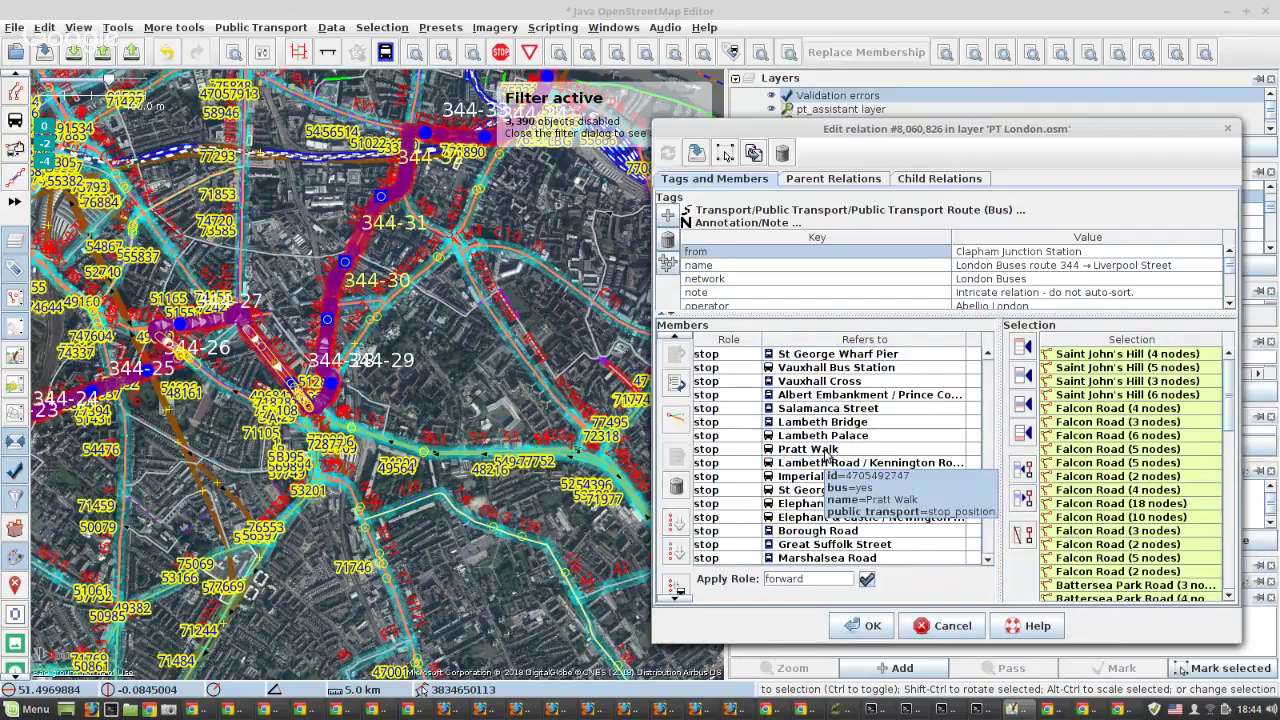
click(1023, 497)
scroll(884, 452, down, 5)
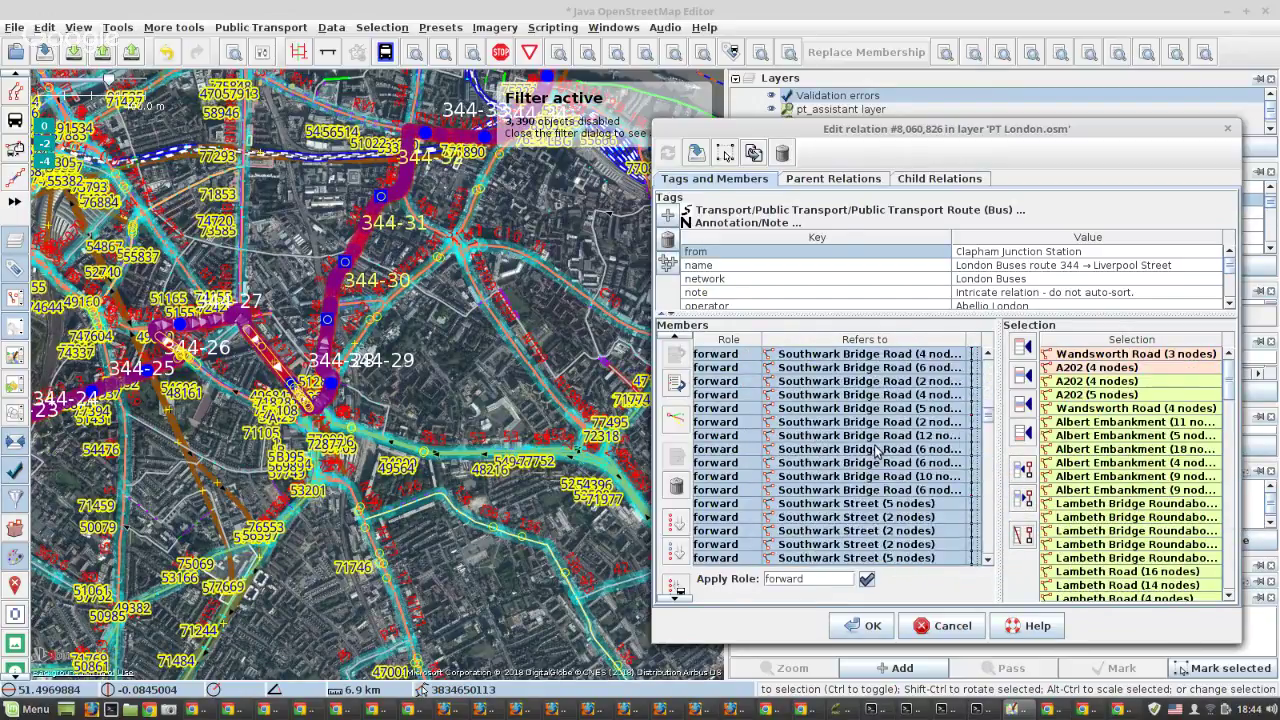
scroll(876, 452, down, 15)
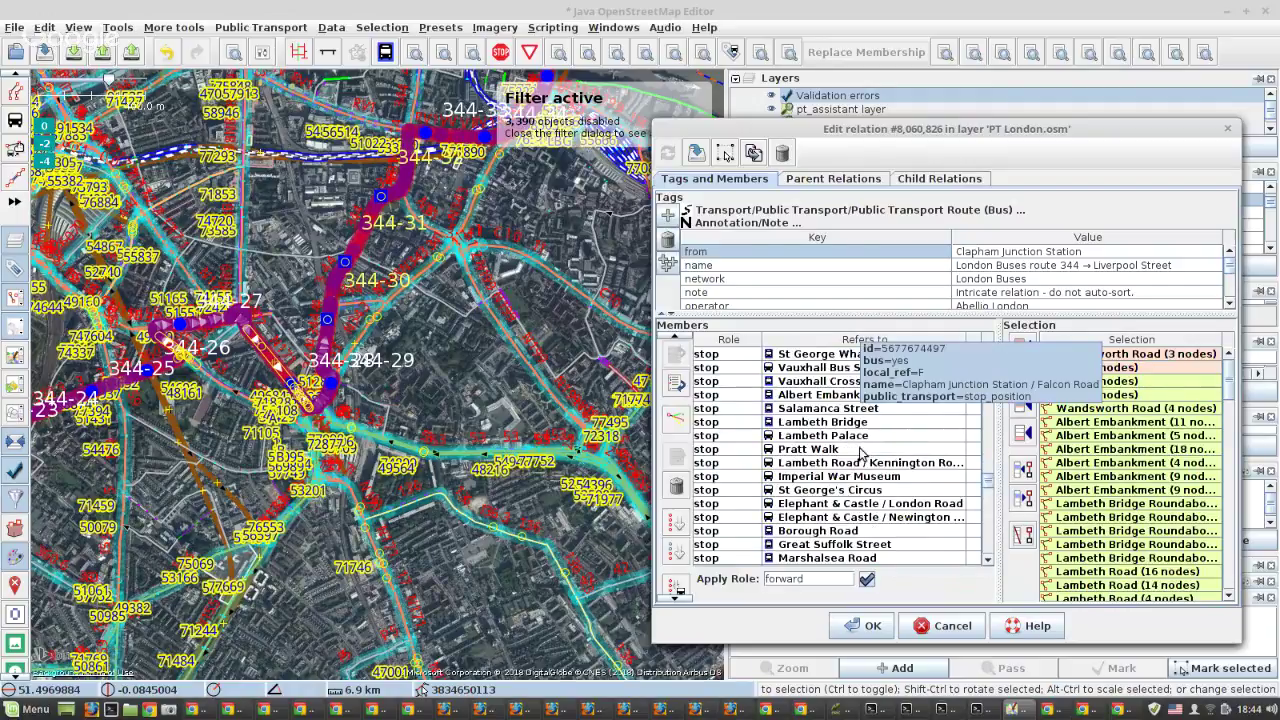
scroll(860, 452, down, 10)
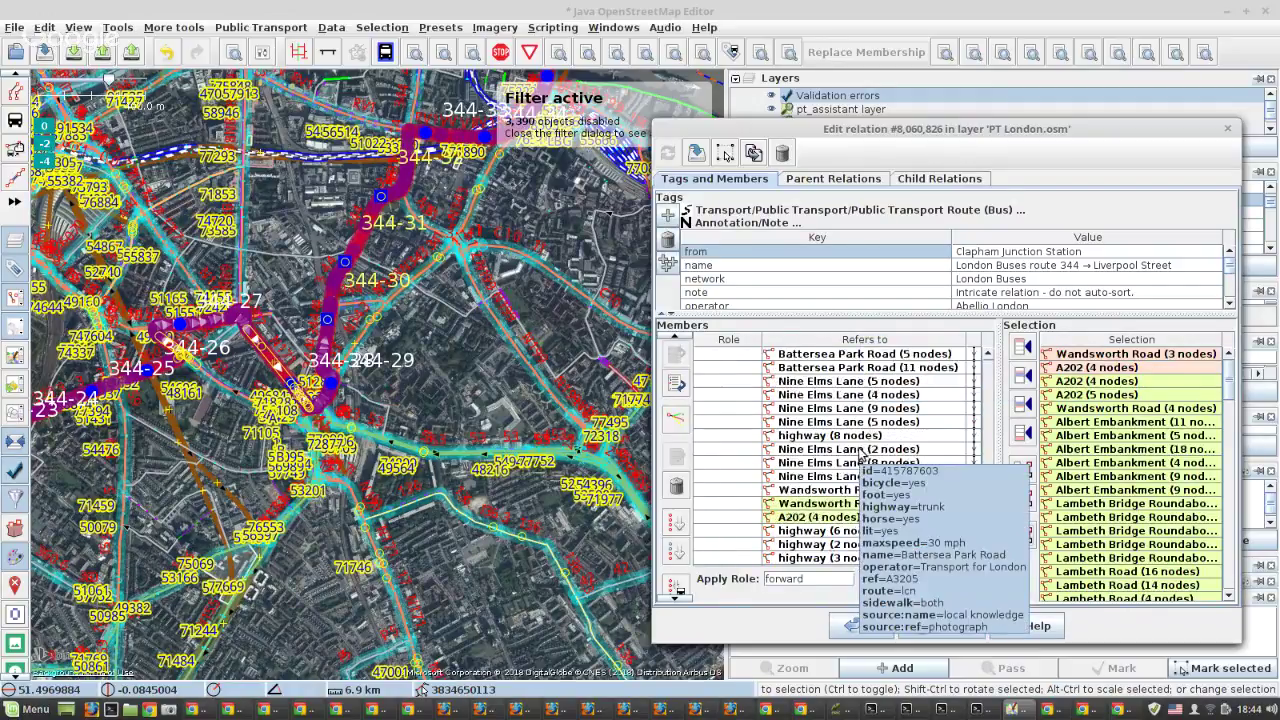
scroll(860, 452, up, 15)
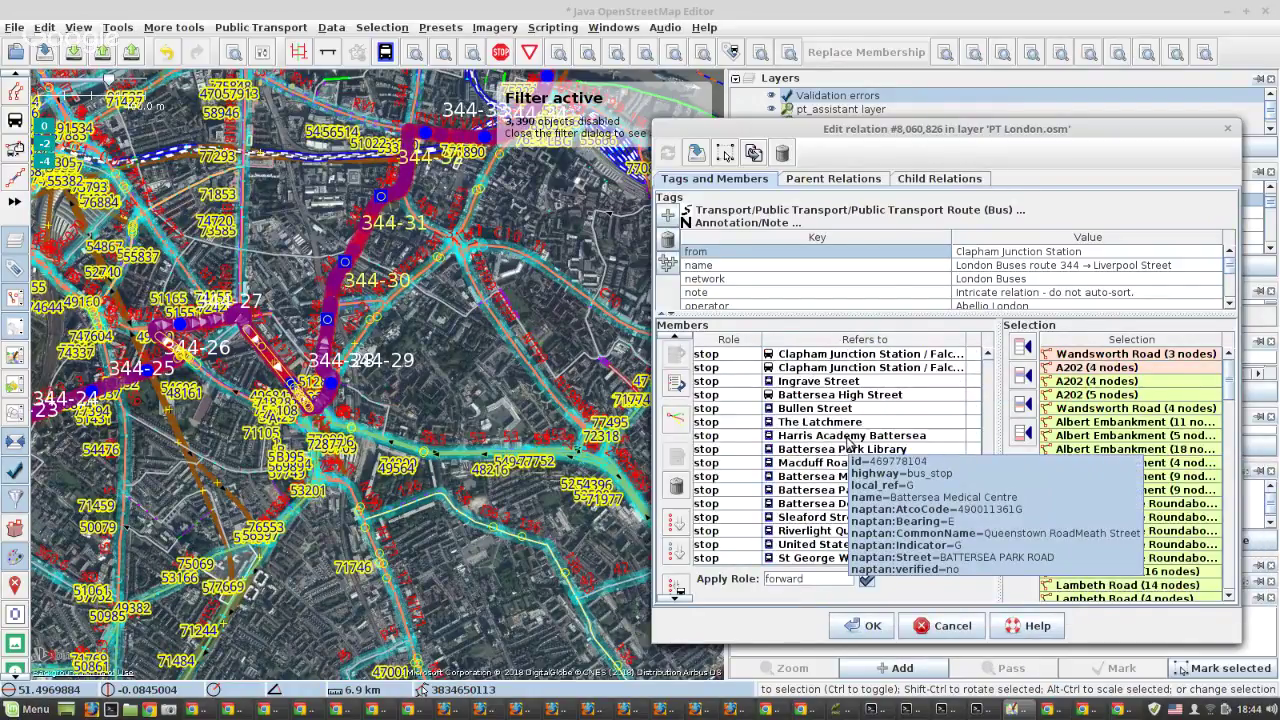
scroll(847, 441, up, 6)
click(677, 486)
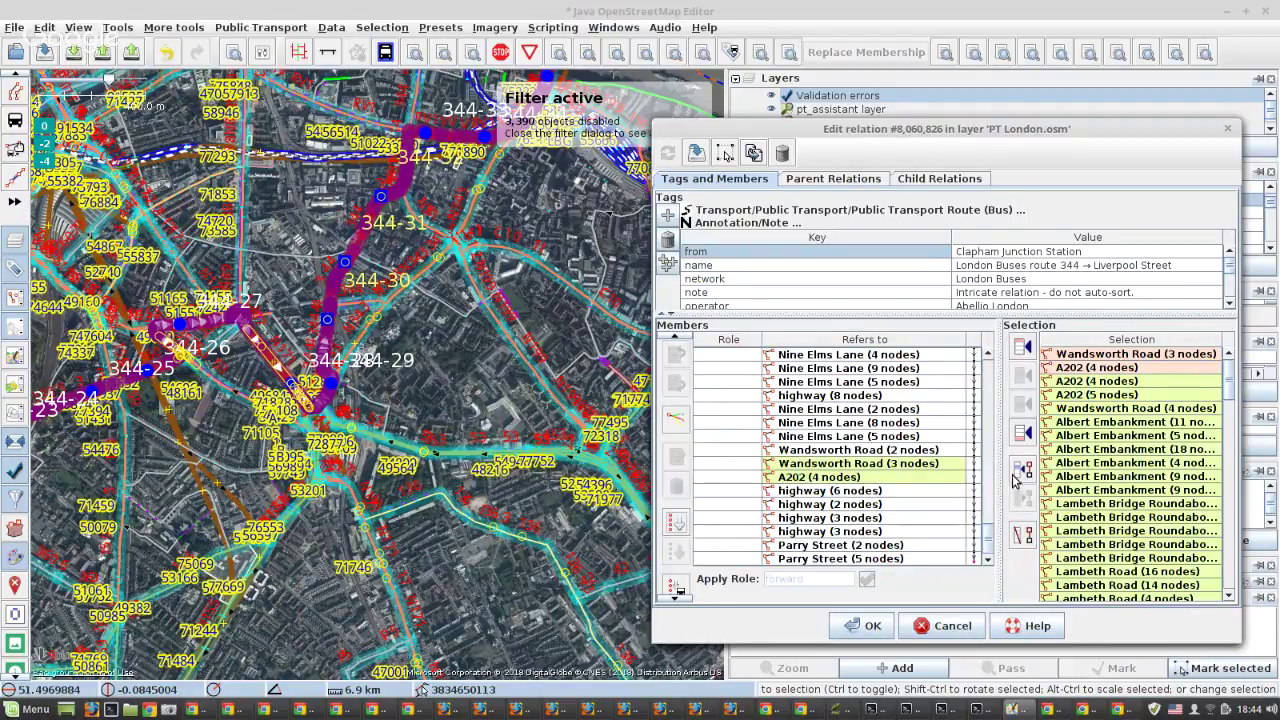
click(1022, 432)
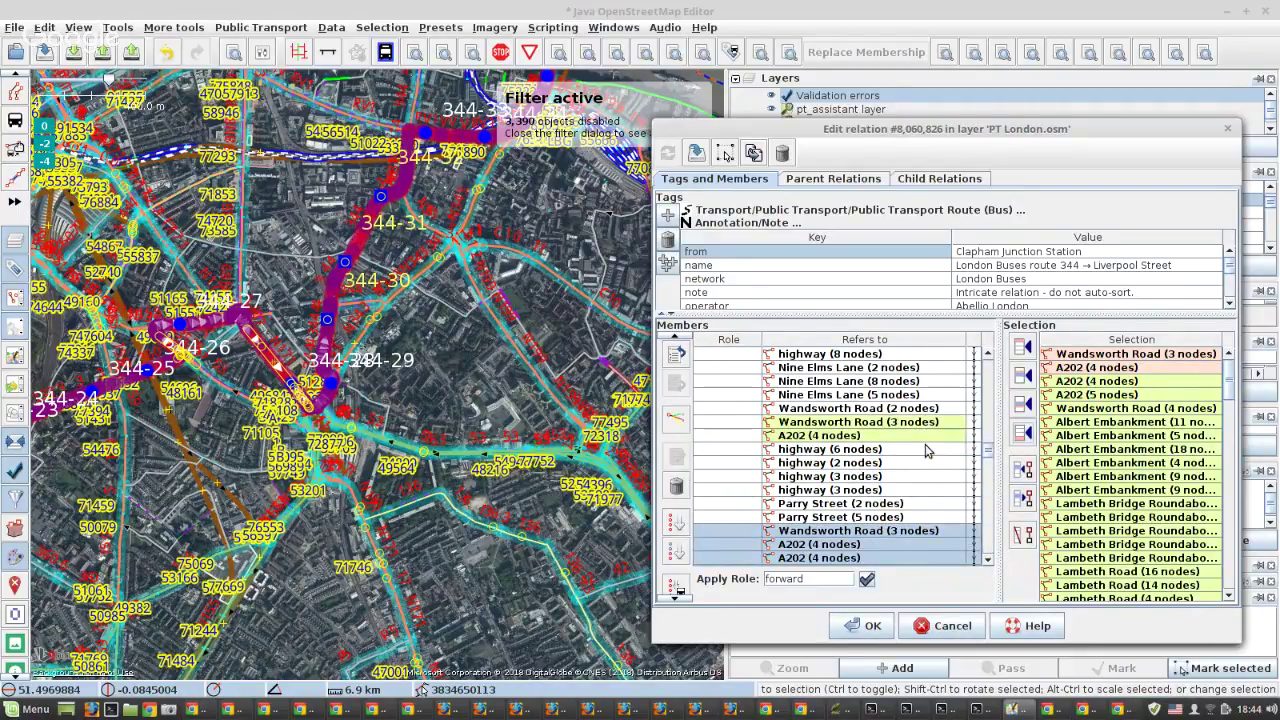
Remove the second Wandsworth Road (3 nodes) and the A202 (4 nodes) following it, listed after Parry Street, from the route 344 members.
click(925, 451)
right_click(838, 452)
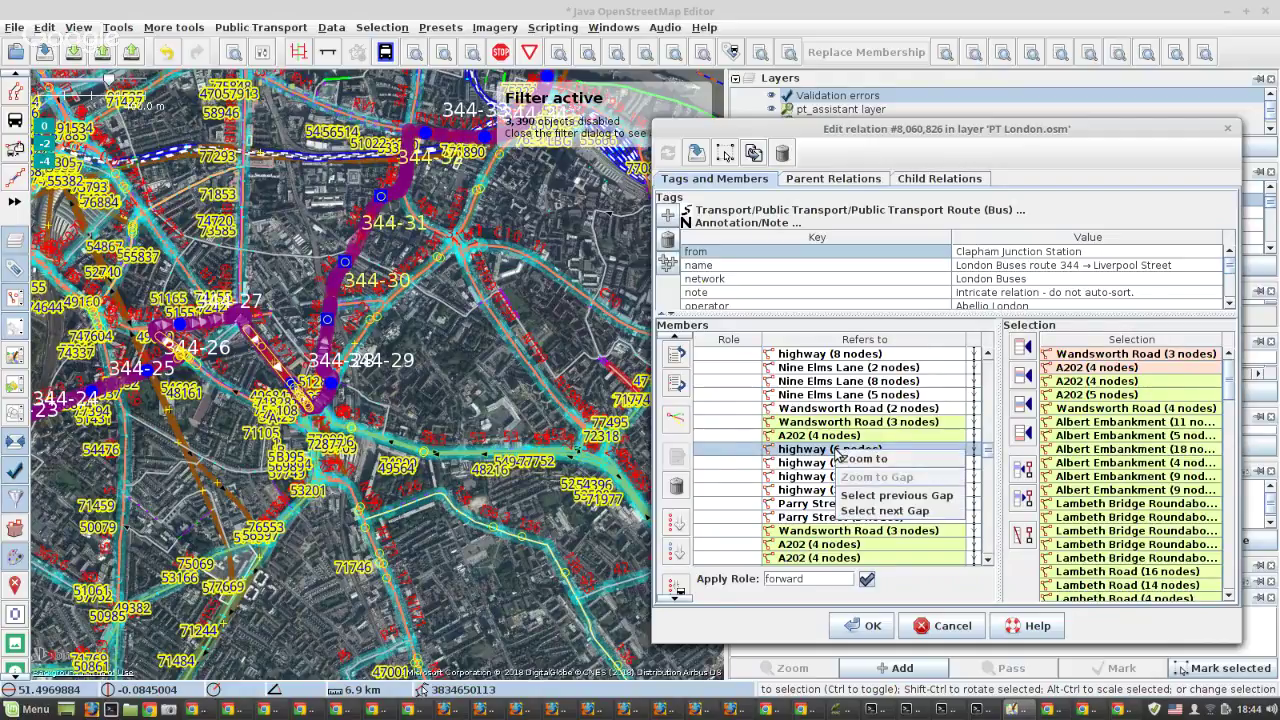
click(866, 459)
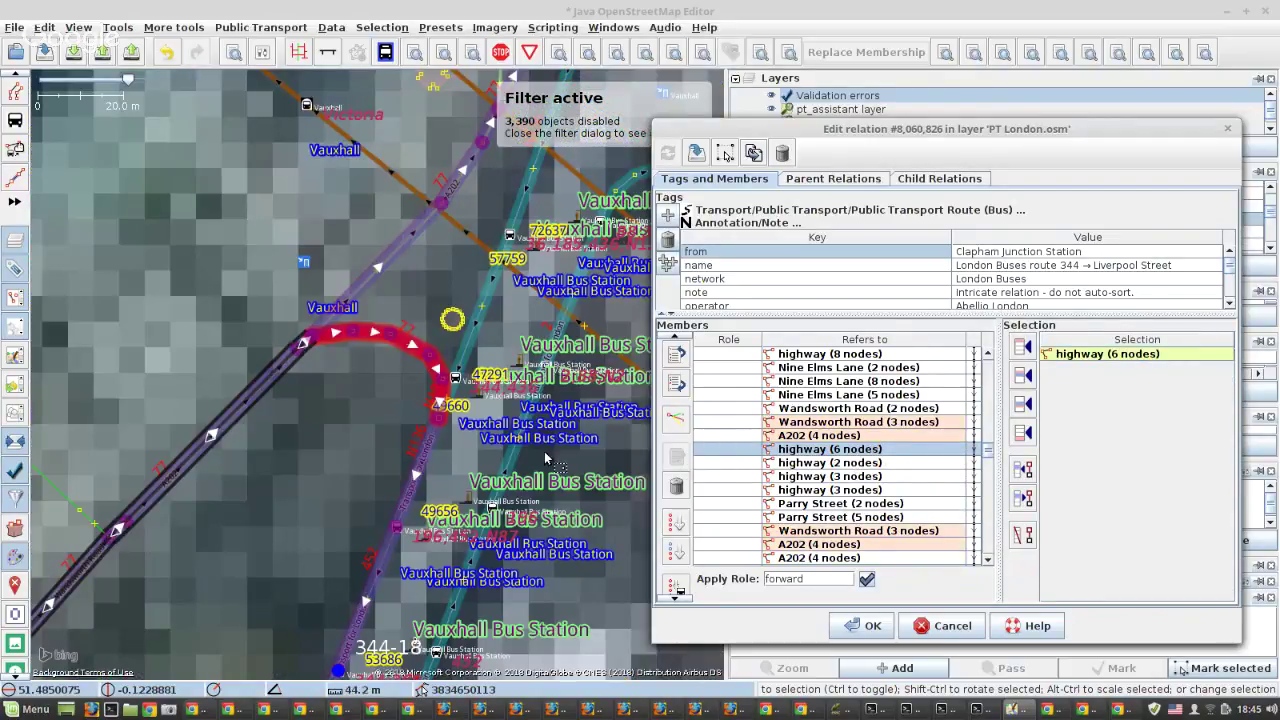
scroll(349, 369, down, 3)
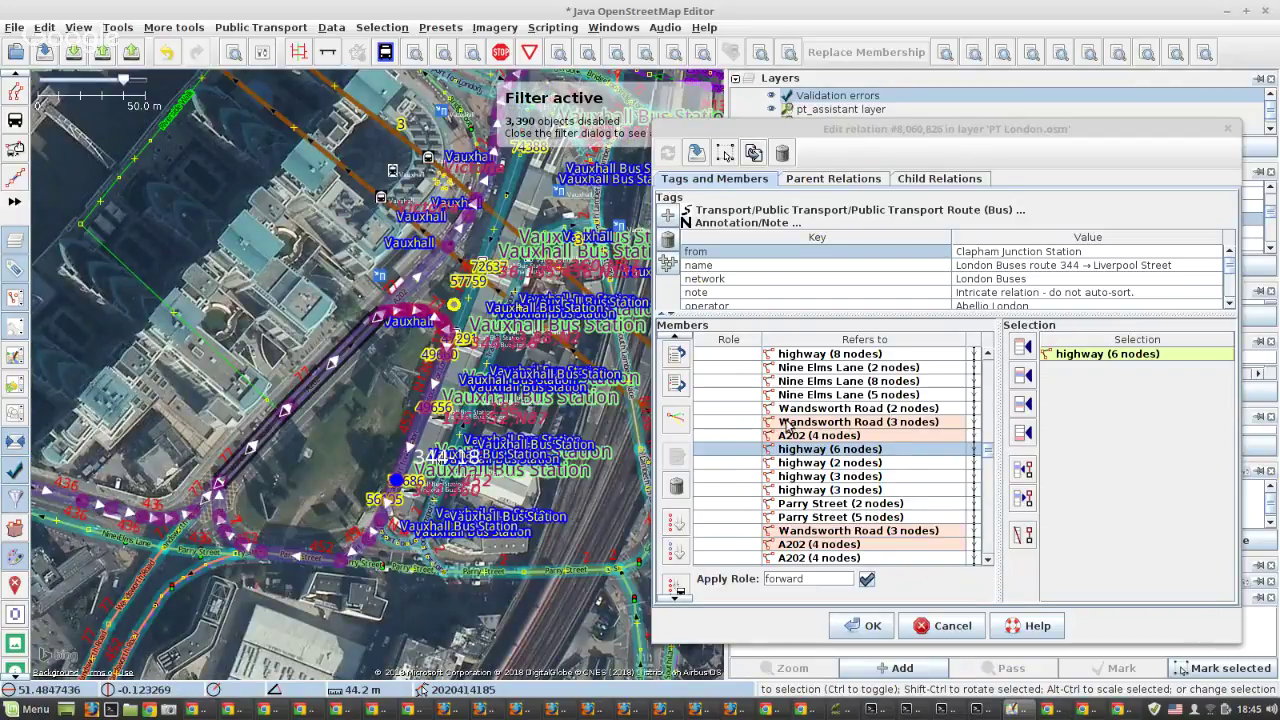
click(786, 427)
click(790, 424)
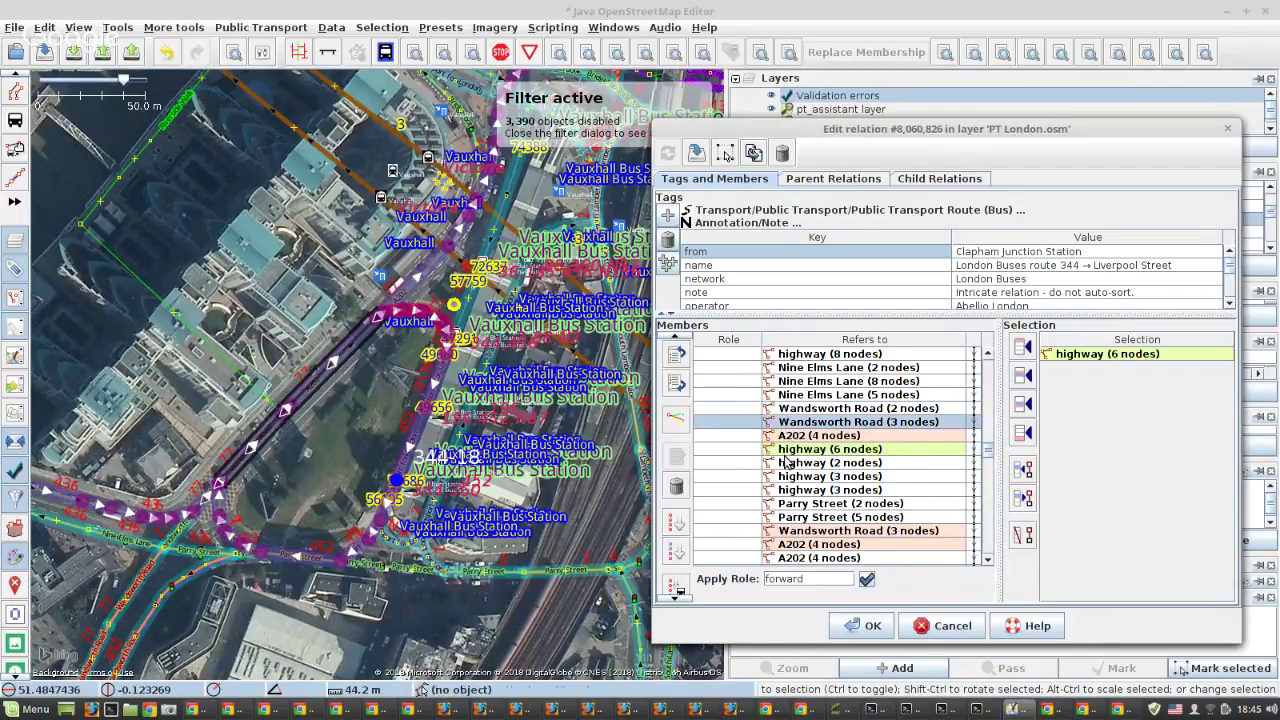
click(800, 532)
ctrl+click(797, 533)
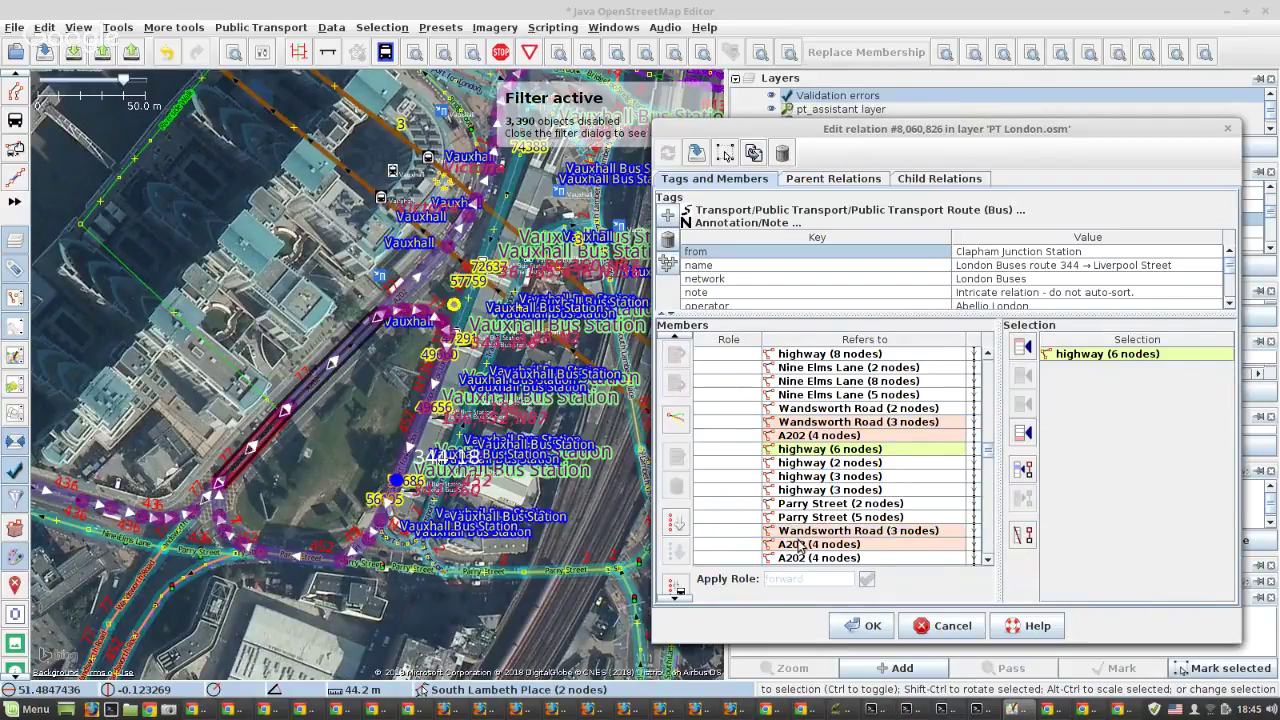
ctrl+click(794, 531)
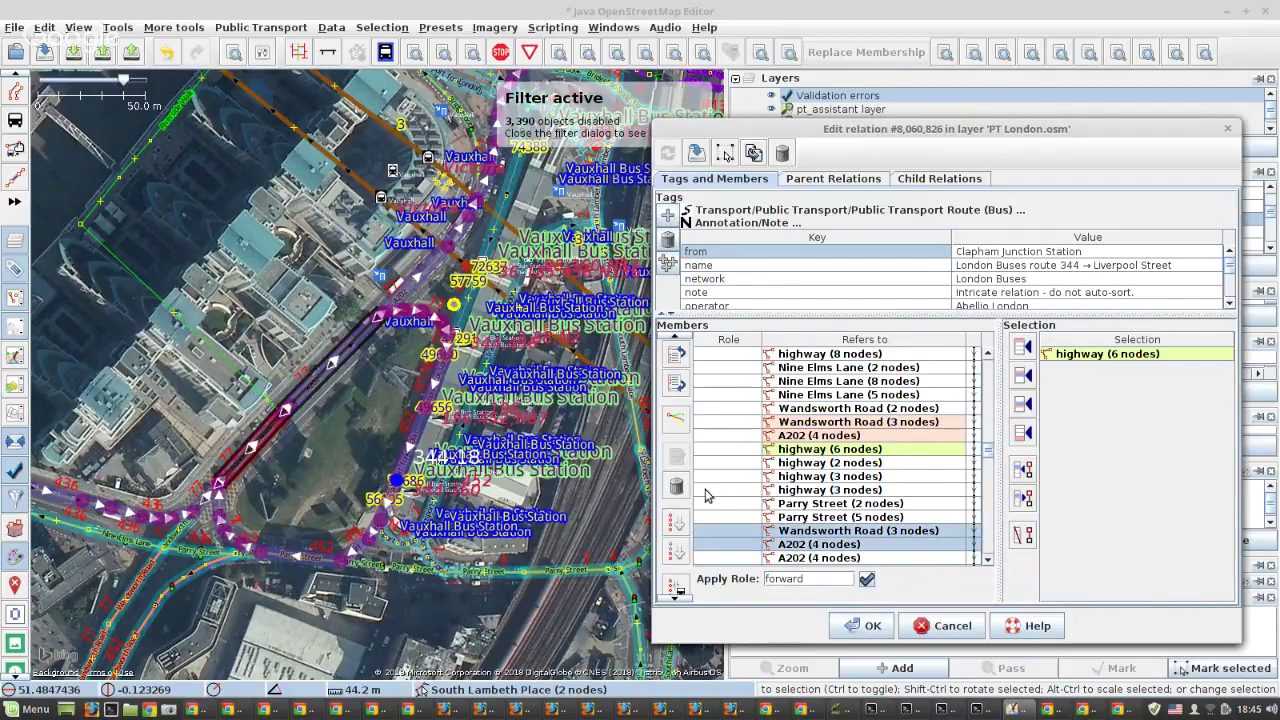
click(676, 487)
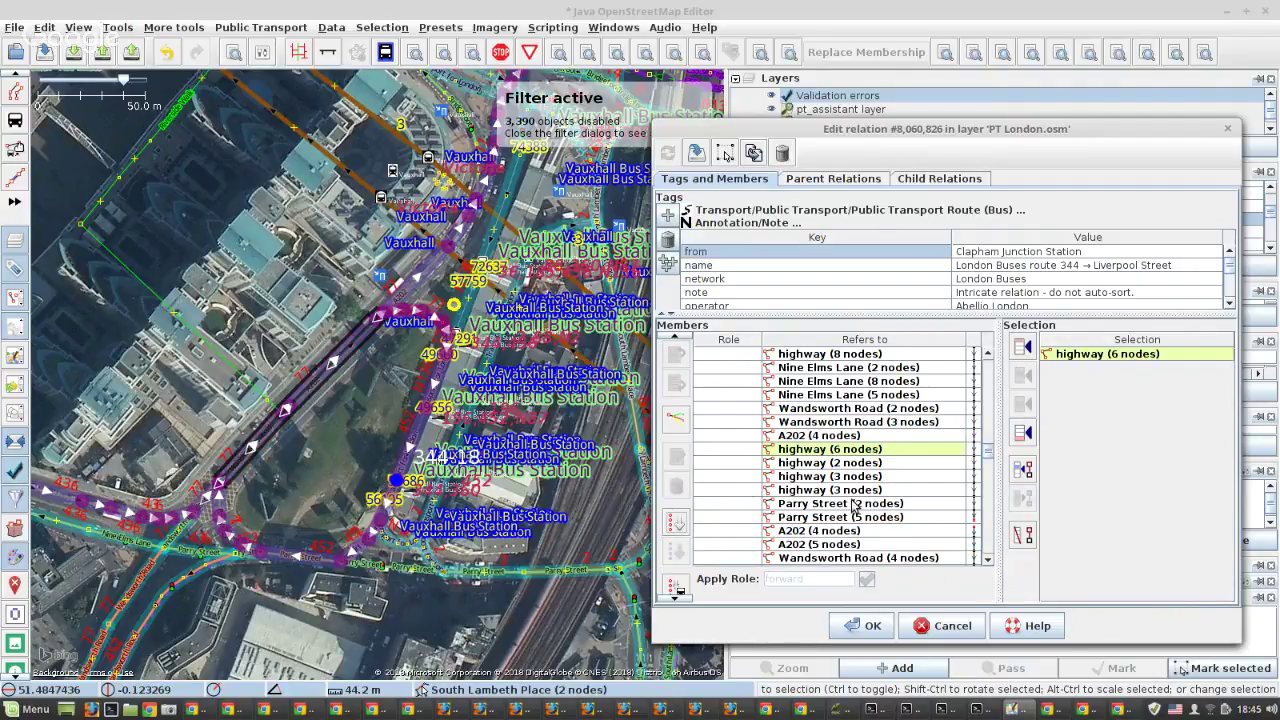
Bridge the gap after Parry Street (5 nodes) with the routing helper, accepting option 1 along Wandsworth Road.
click(675, 424)
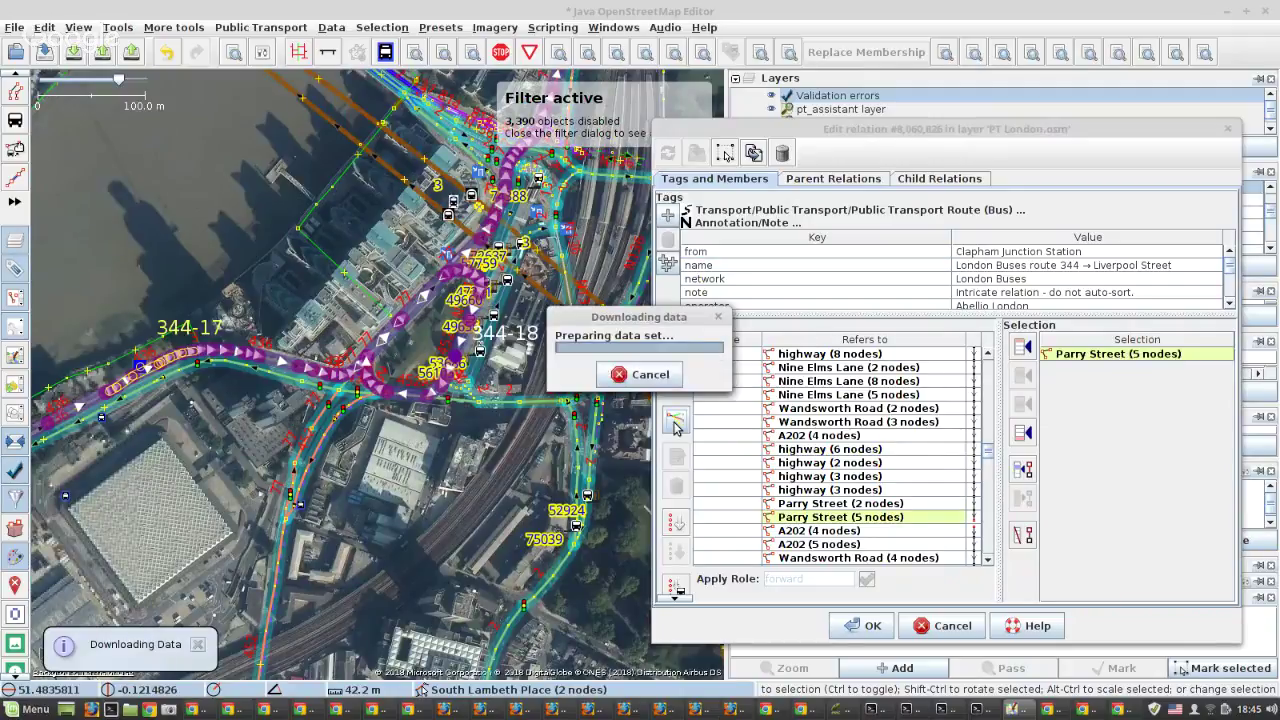
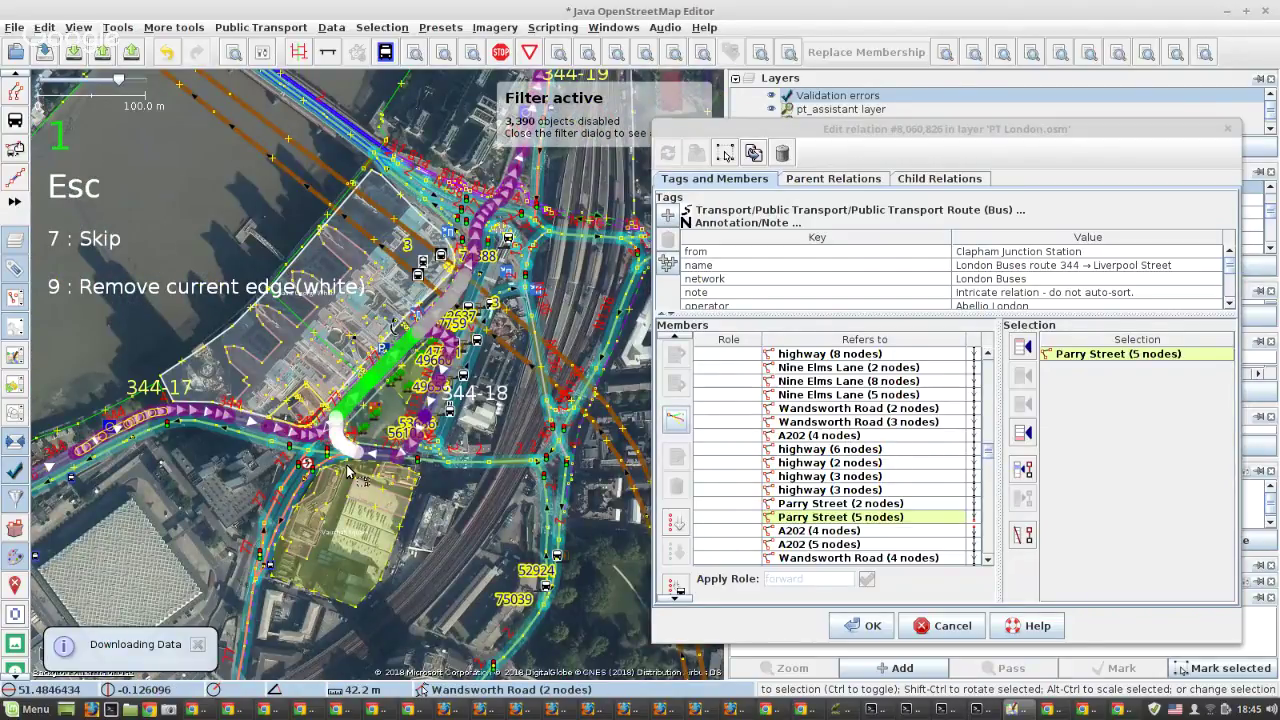
scroll(352, 420, up, 2)
scroll(350, 415, up, 3)
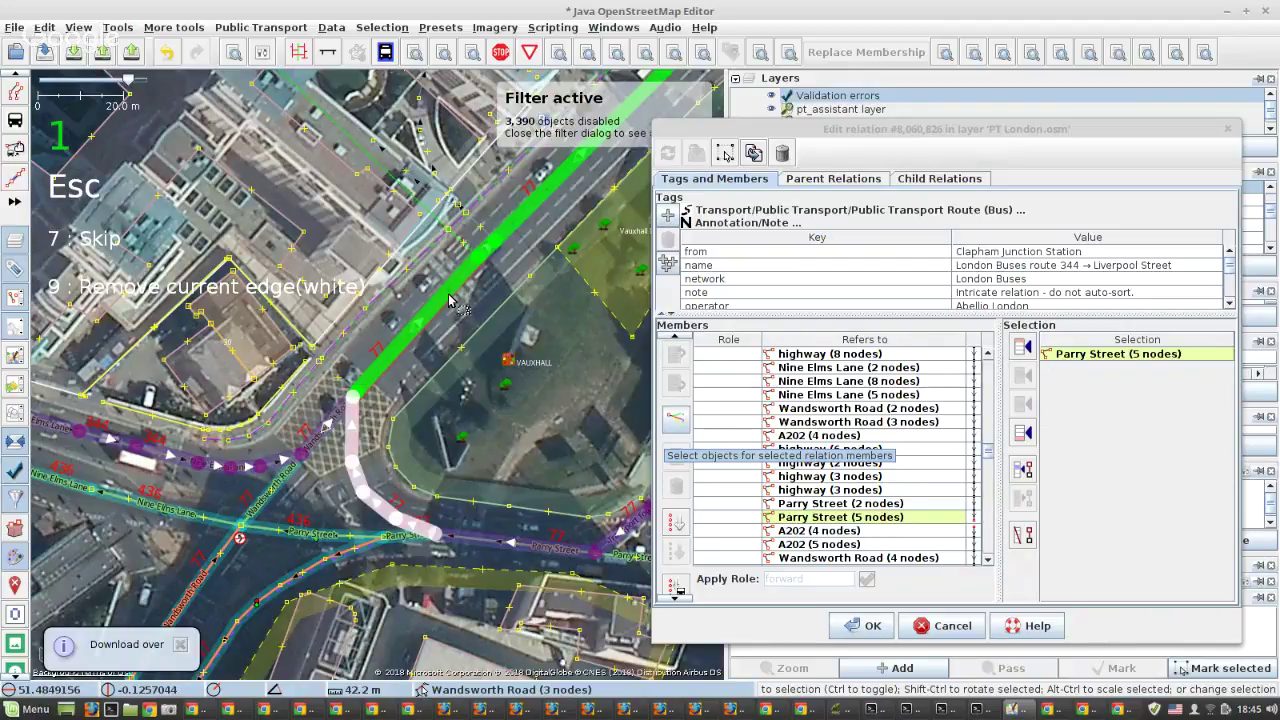
key(1)
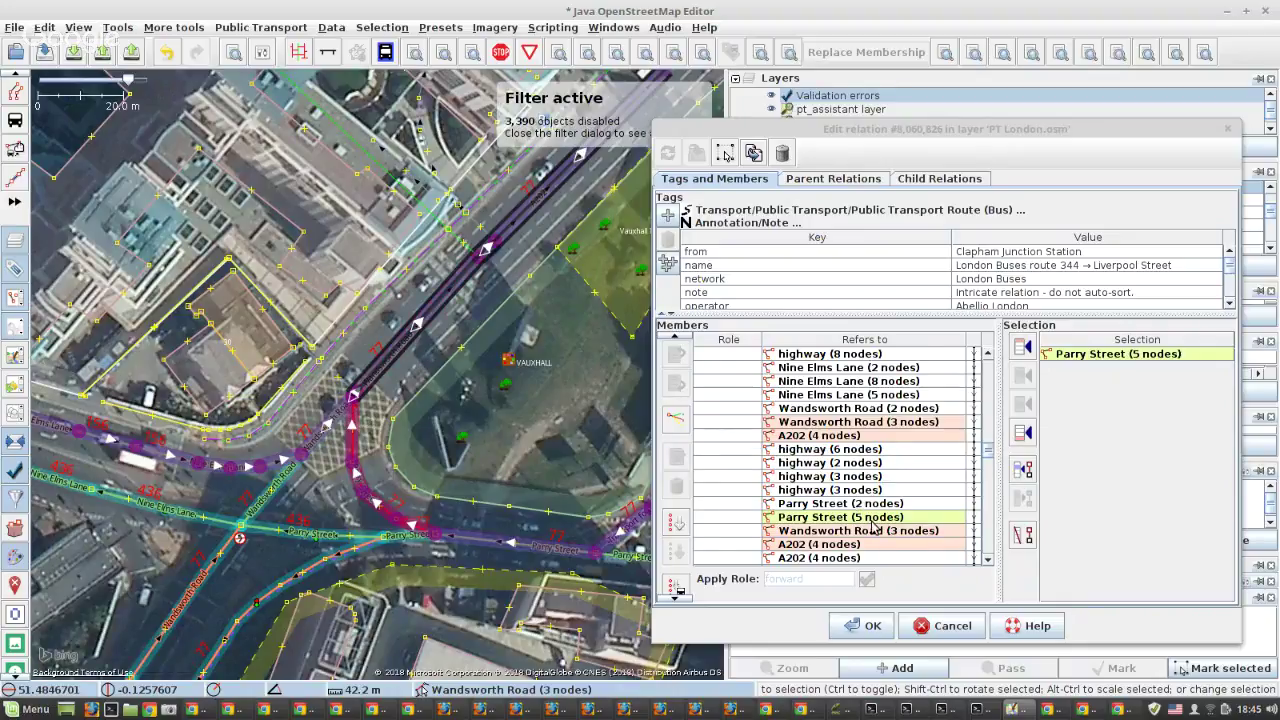
Check the rest of the route 344 member list through Southwark Street and Borough High Street, and save the relation.
scroll(890, 530, down, 1)
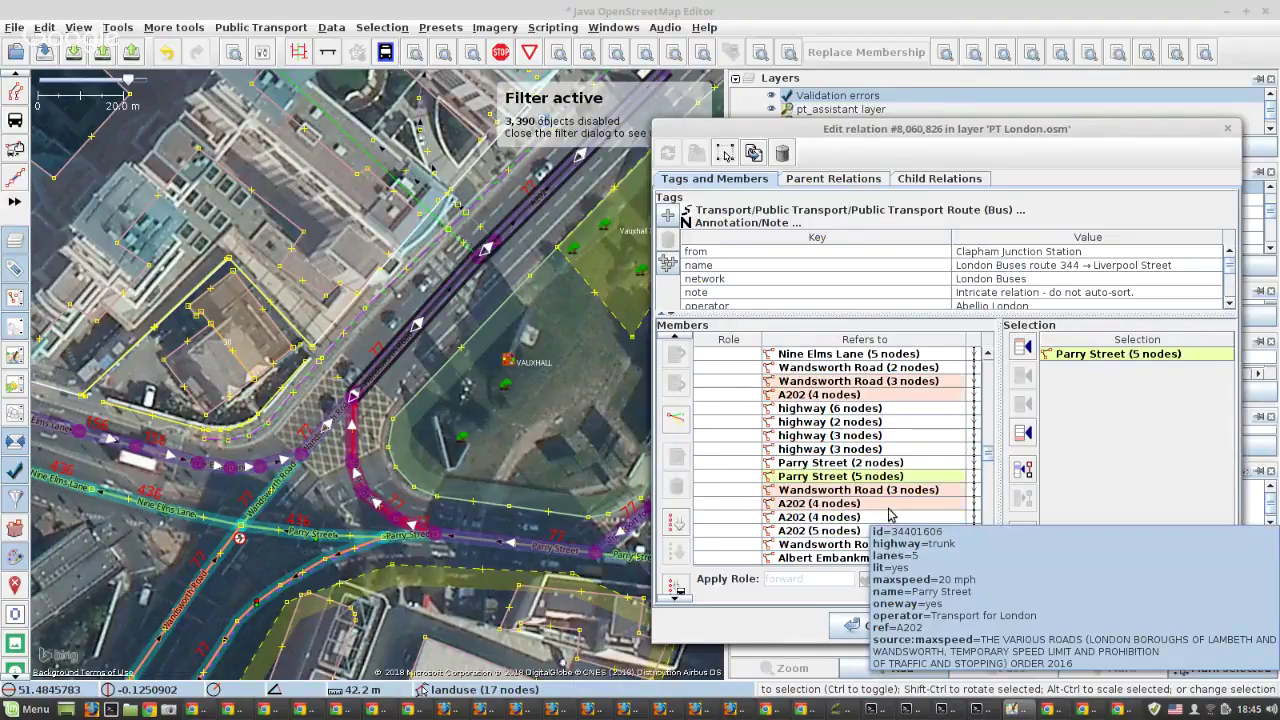
scroll(890, 513, down, 15)
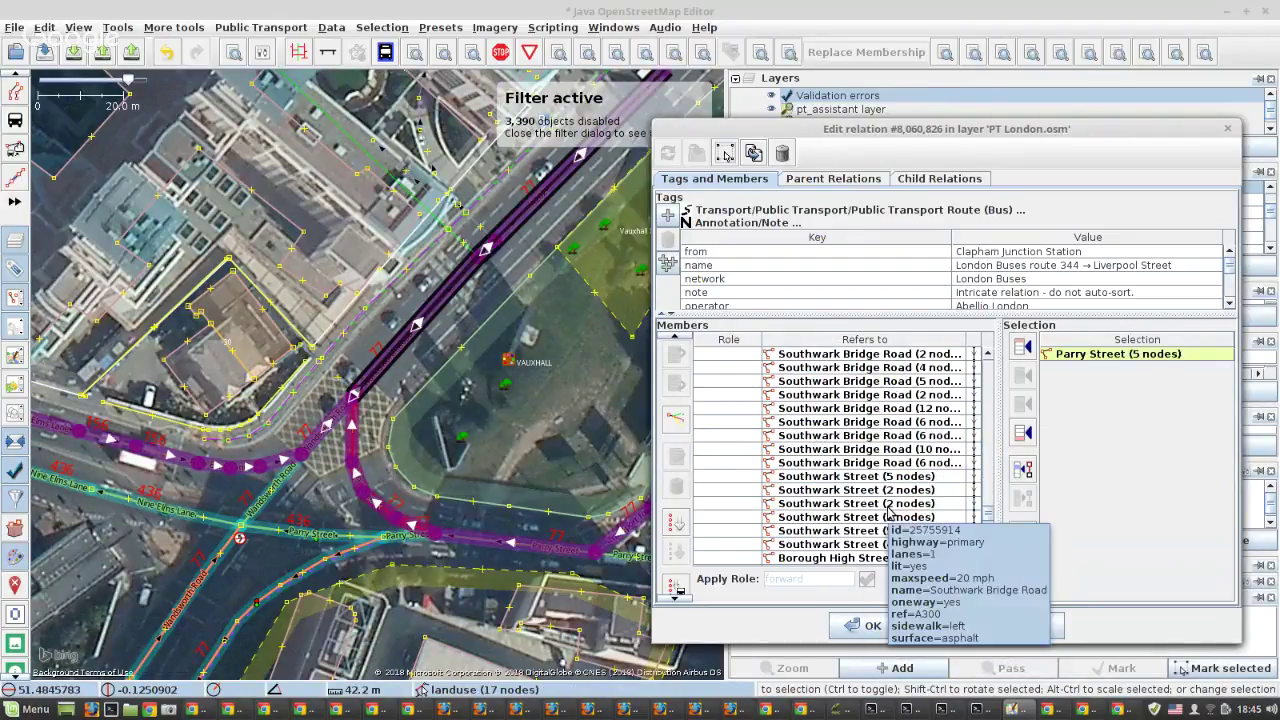
click(868, 628)
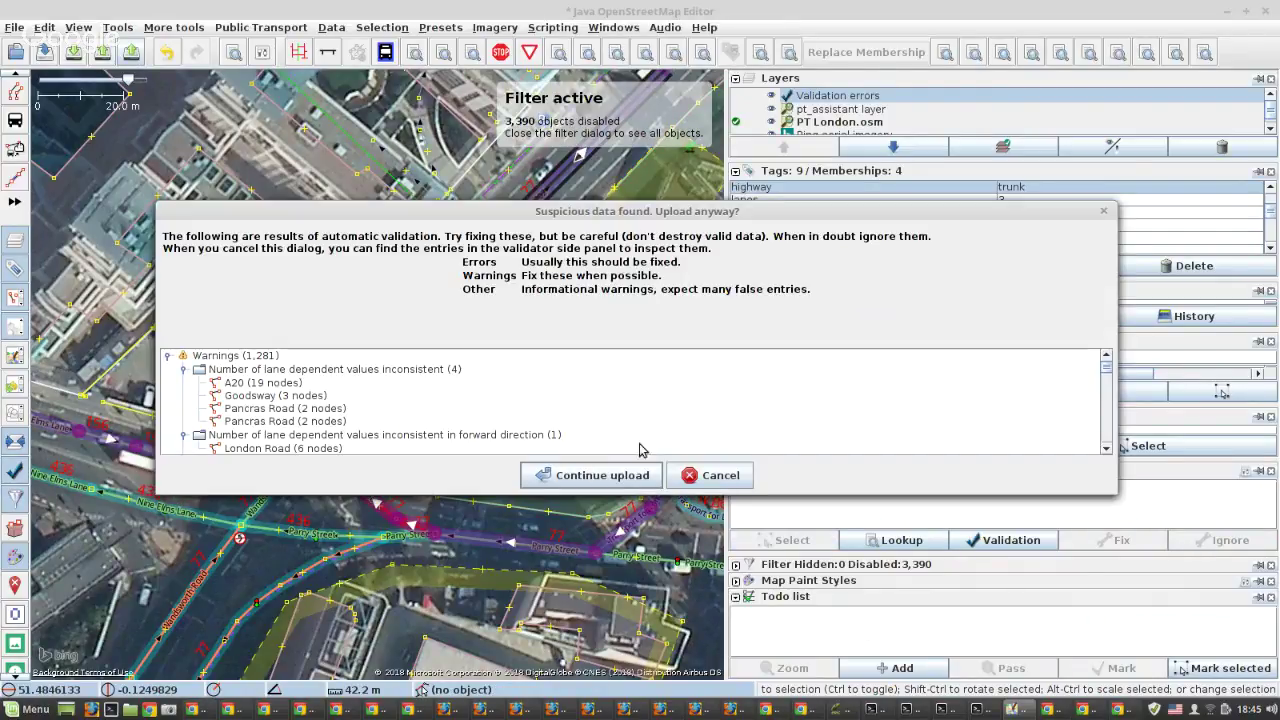
Cancel the upload and select the validation warning that route 2 → West Norwood has a gap closable by adding a single way.
click(712, 476)
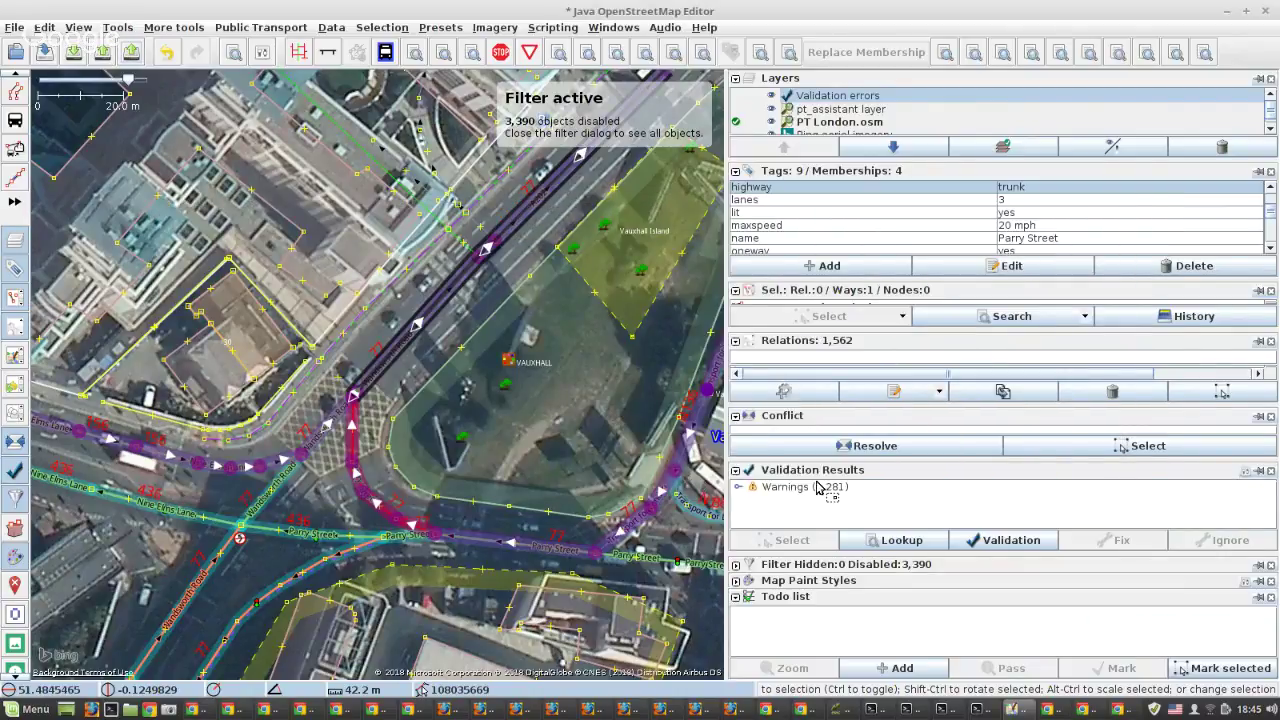
click(740, 488)
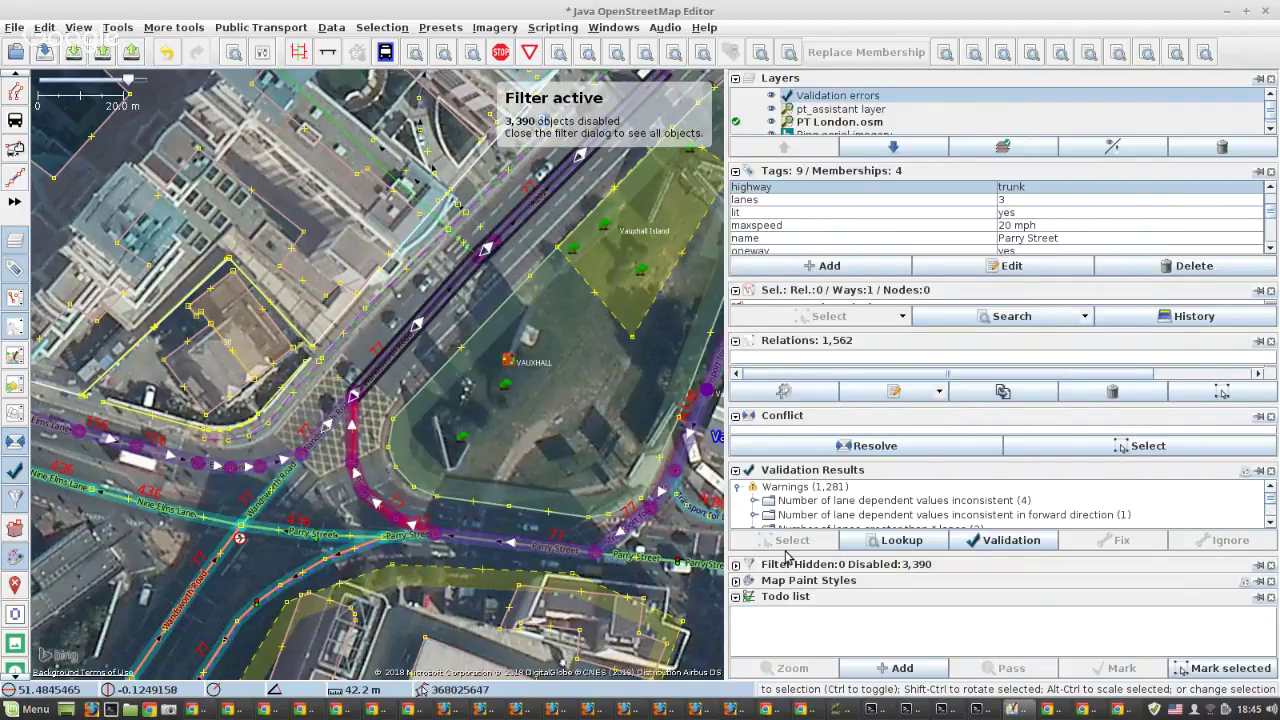
drag(787, 557, 776, 592)
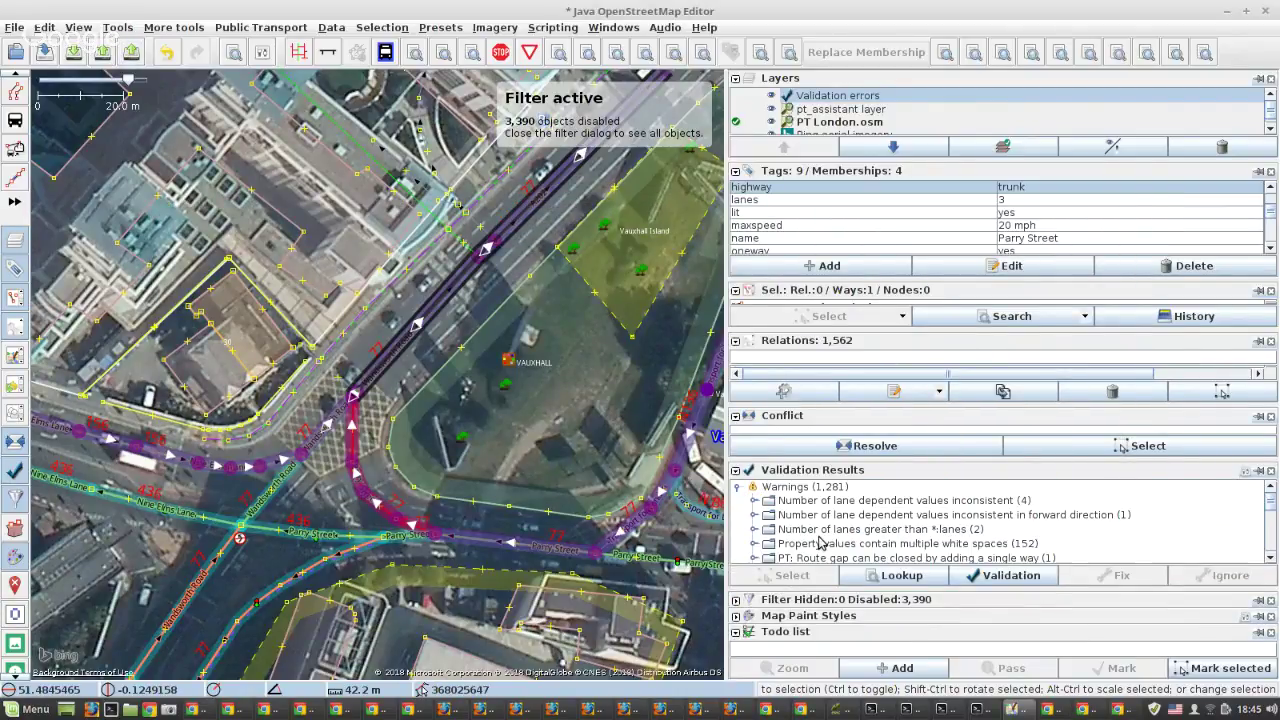
scroll(818, 541, down, 1)
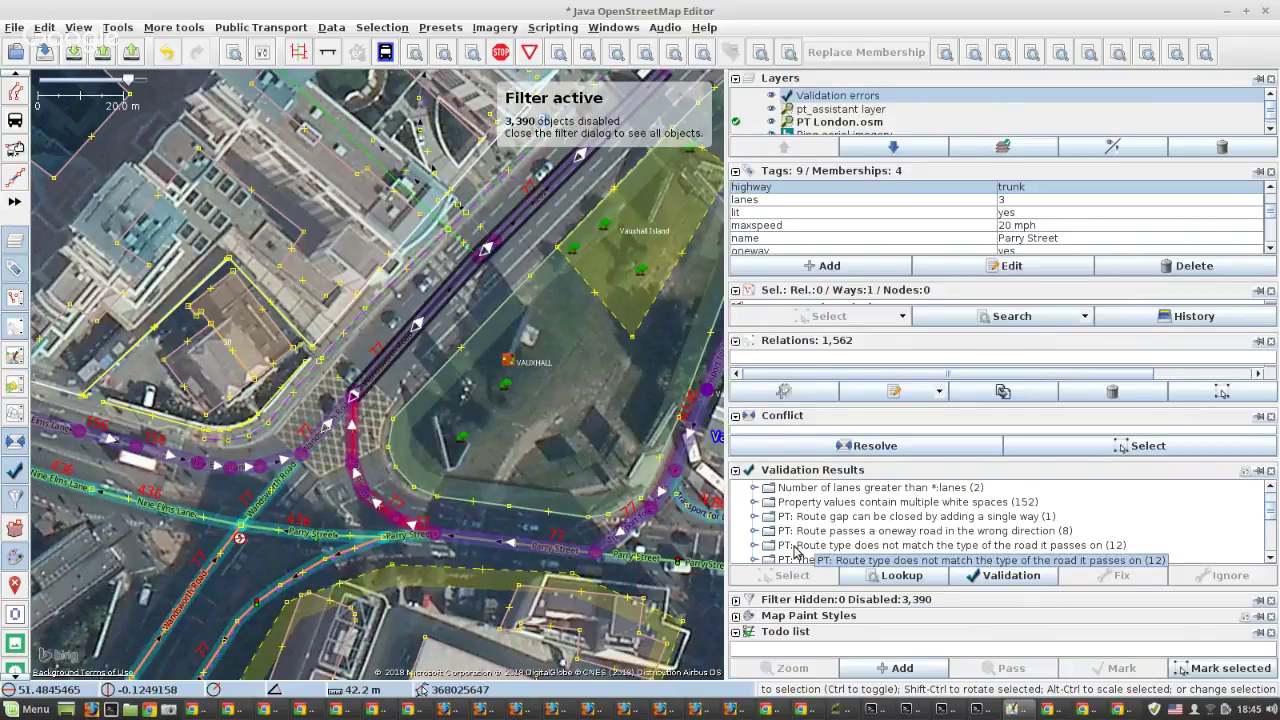
click(754, 516)
click(813, 532)
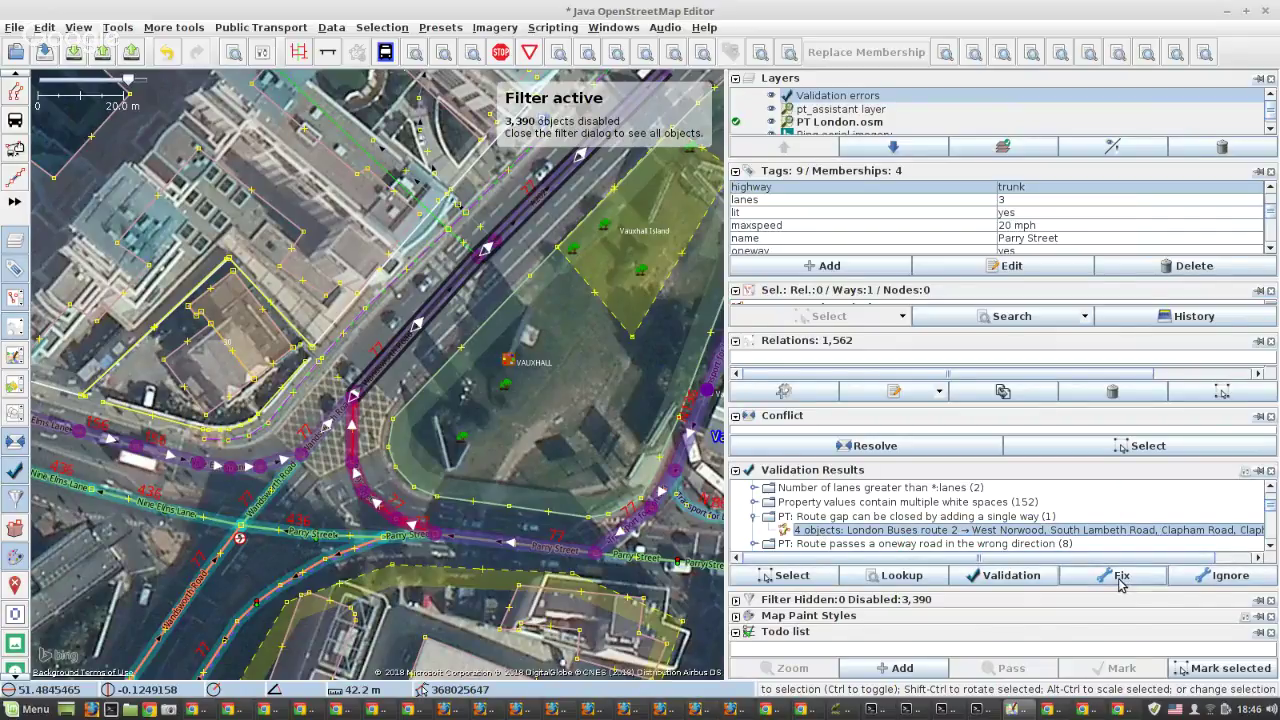
right_click(834, 538)
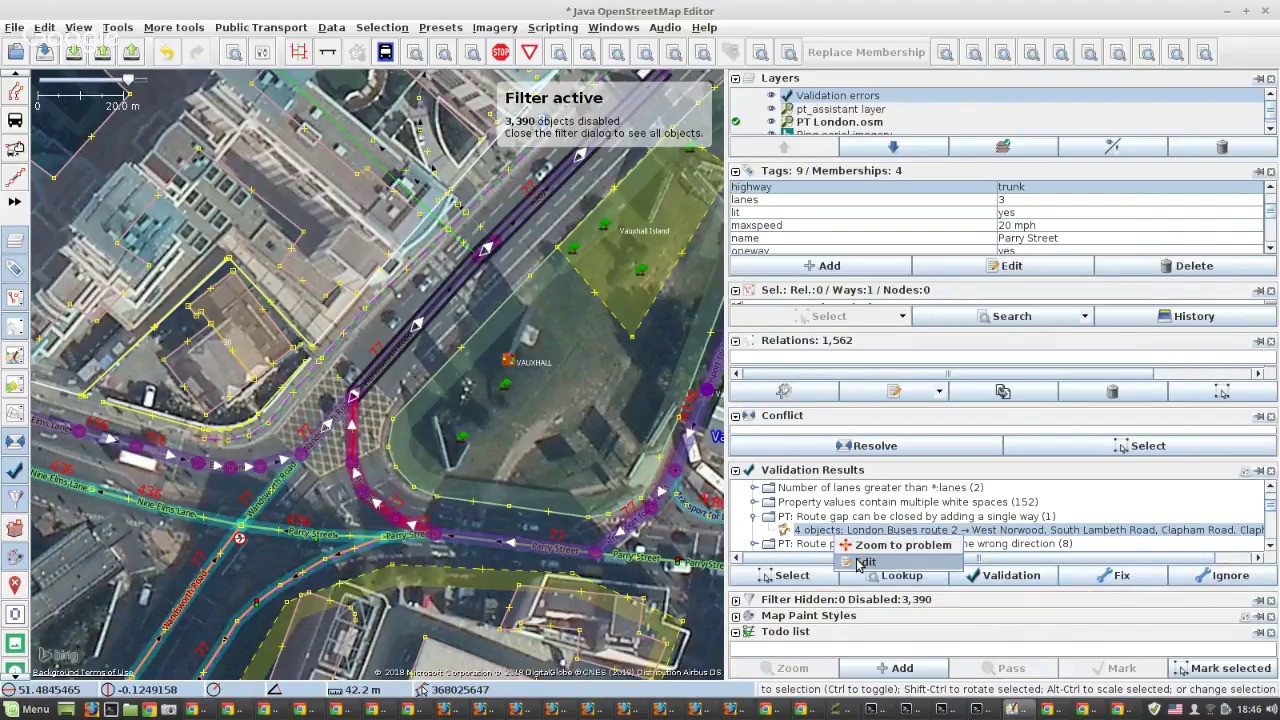
click(862, 562)
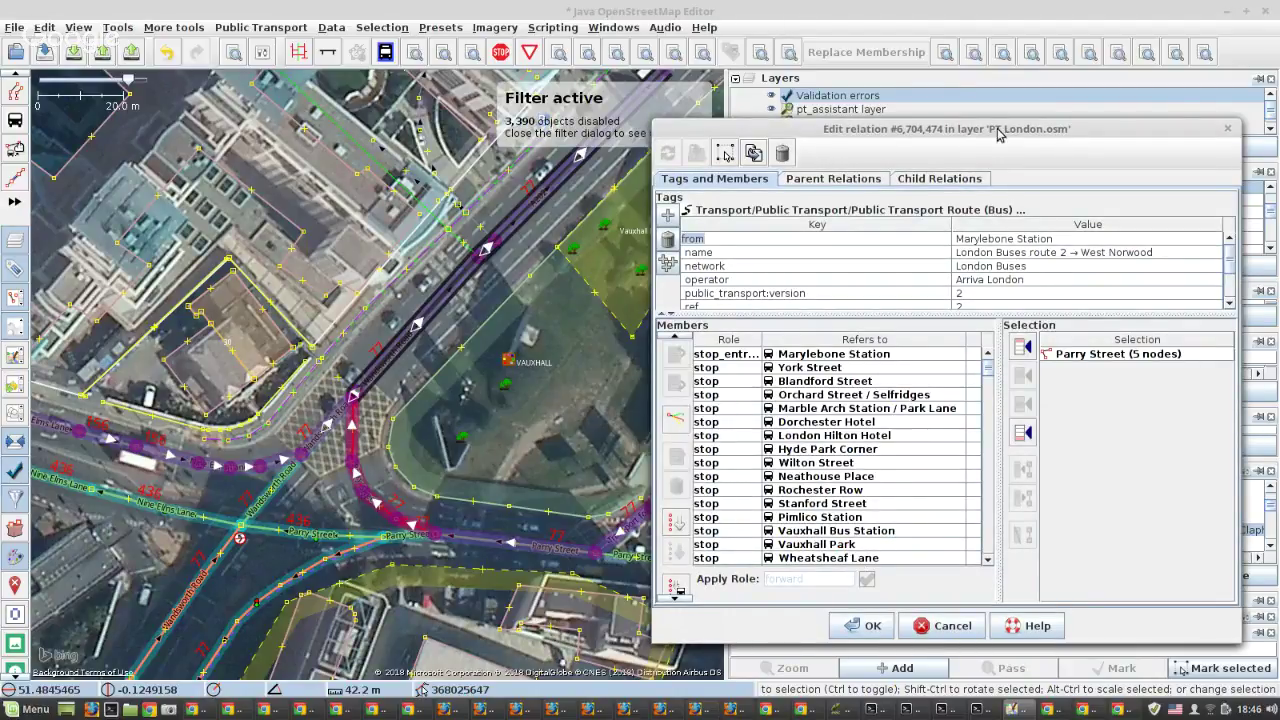
click(1224, 131)
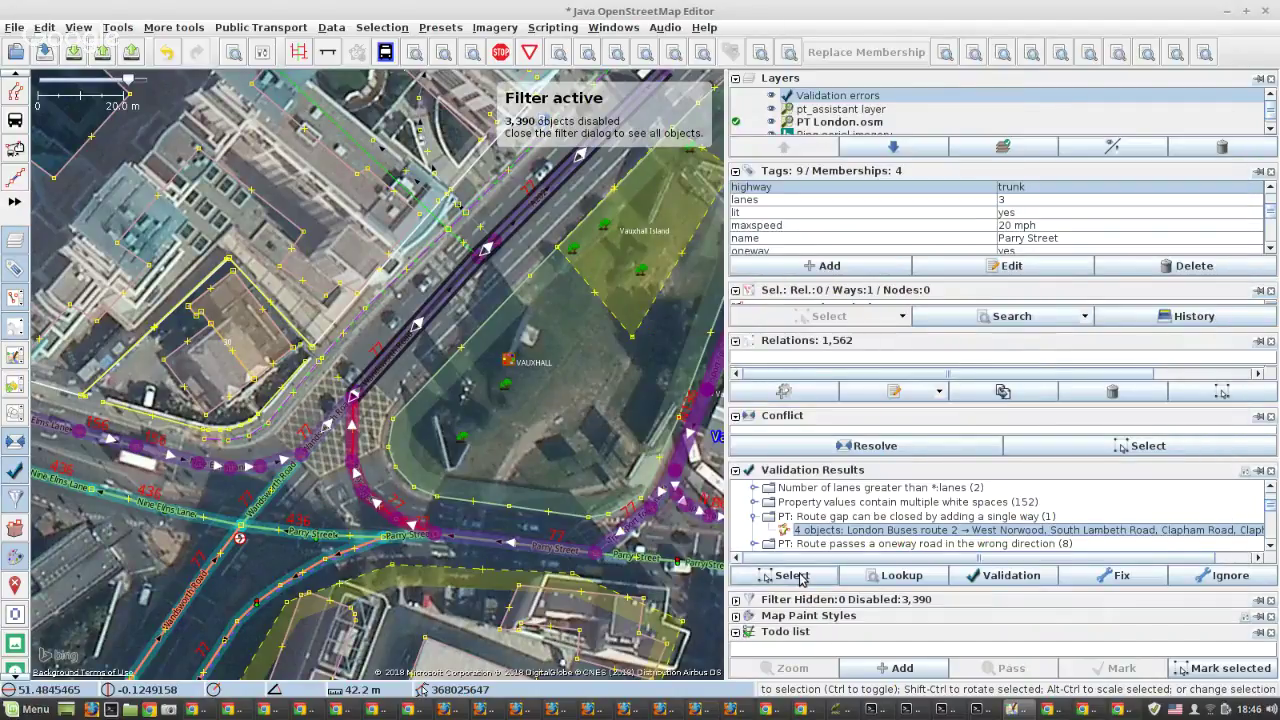
Select the warning's objects, open the route 2 → West Norwood relation and examine its gap between South Lambeth Road and Clapham Road.
click(800, 570)
right_click(806, 532)
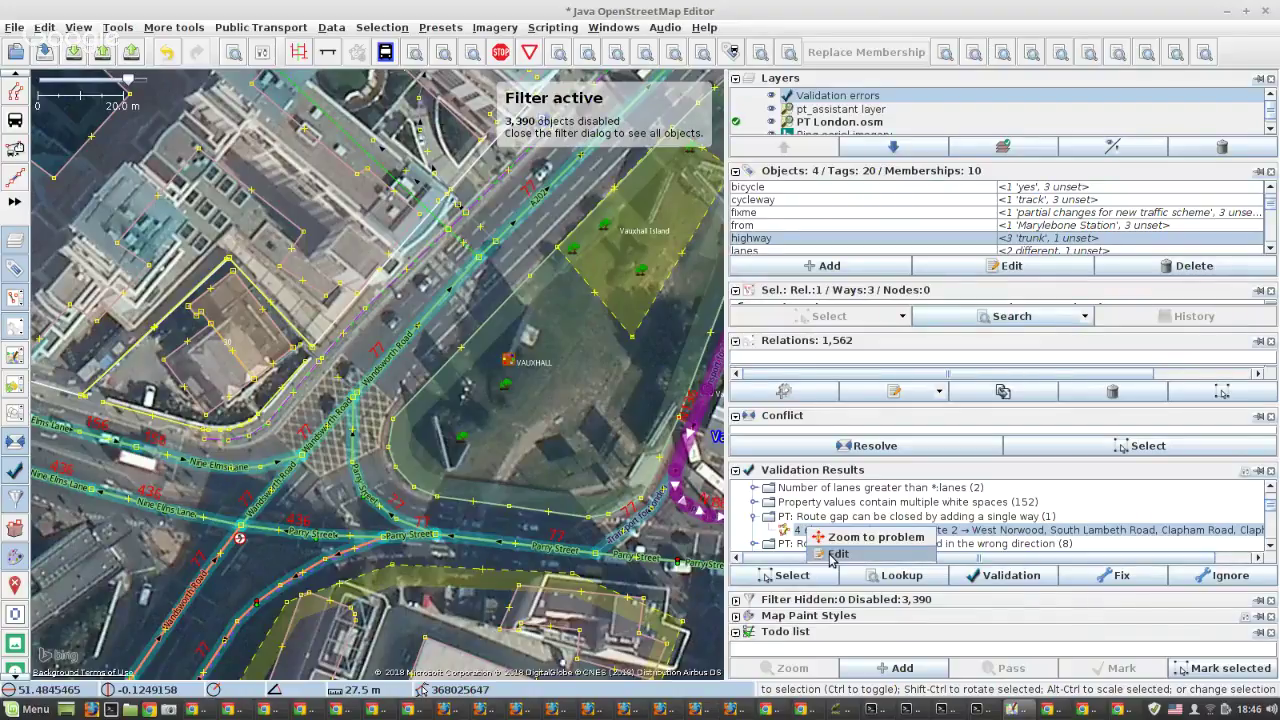
click(829, 559)
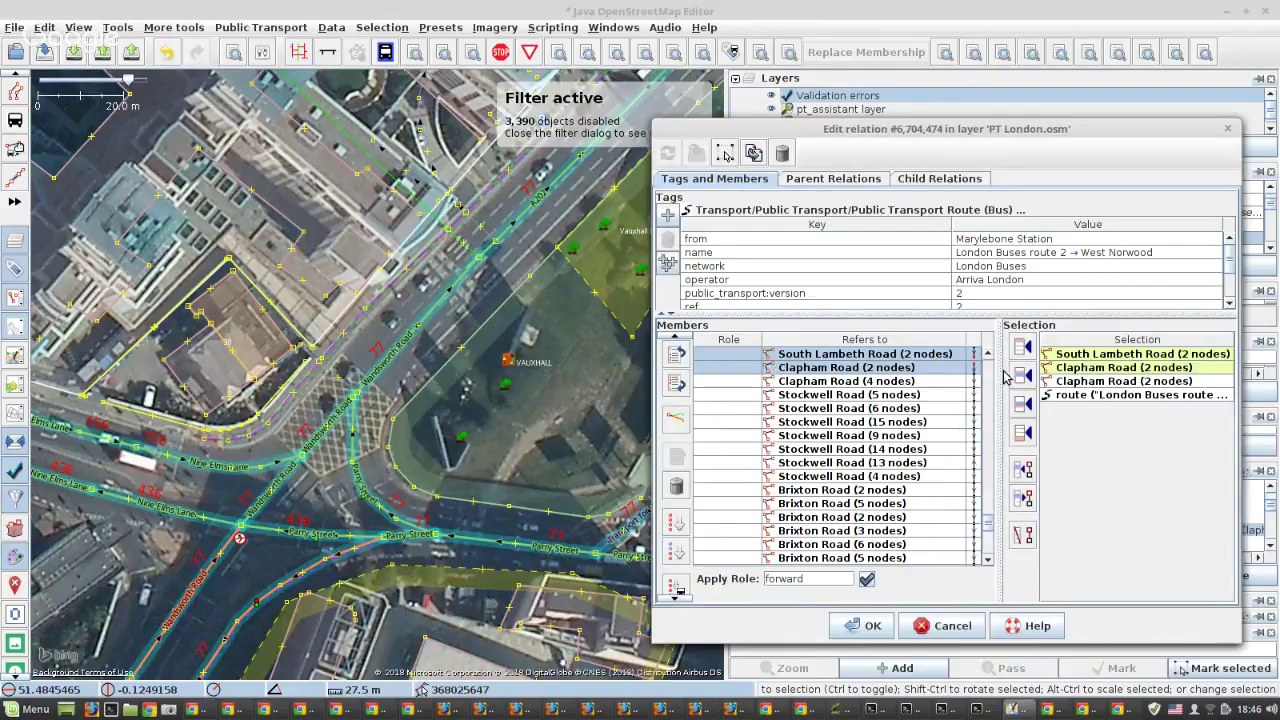
scroll(822, 382, up, 2)
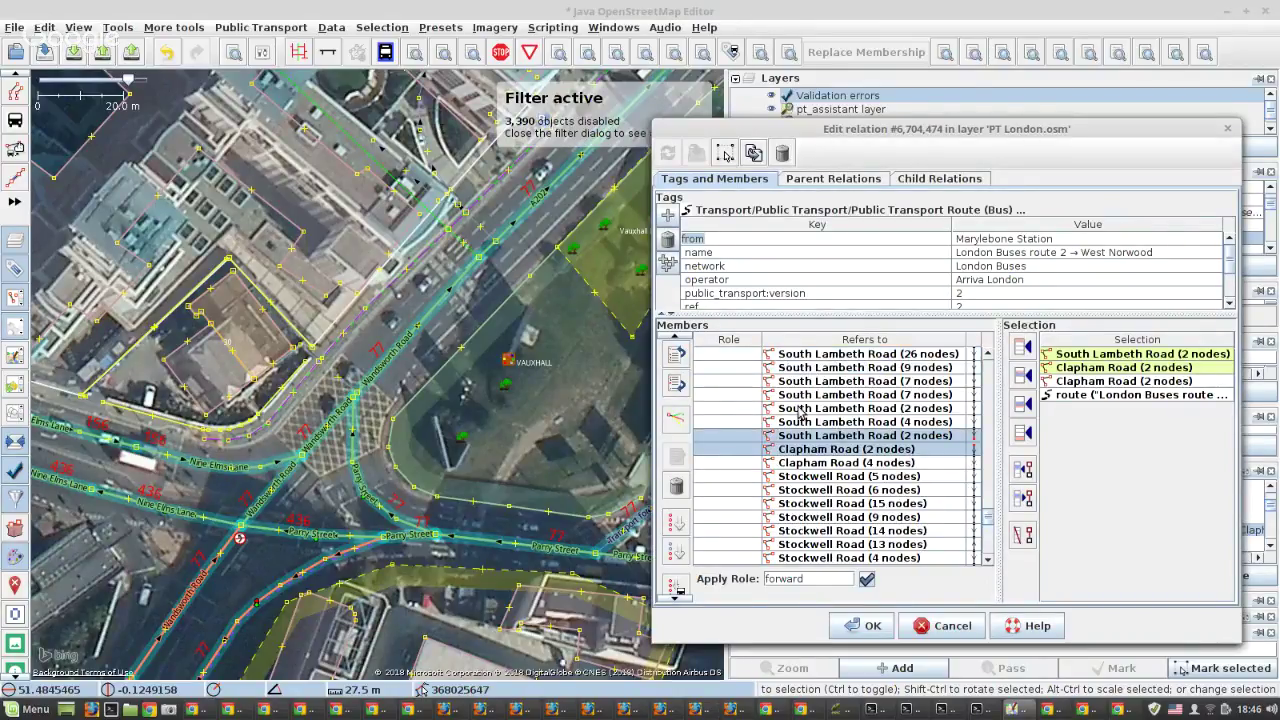
click(799, 434)
right_click(798, 434)
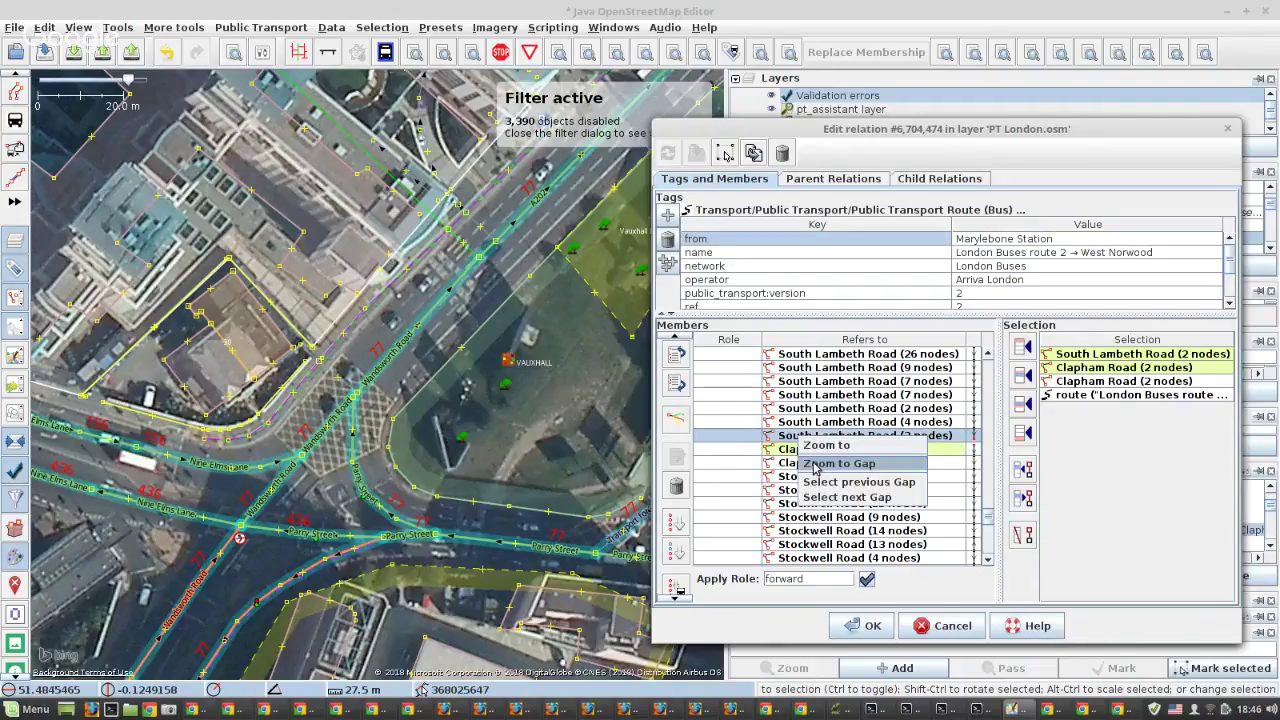
click(808, 463)
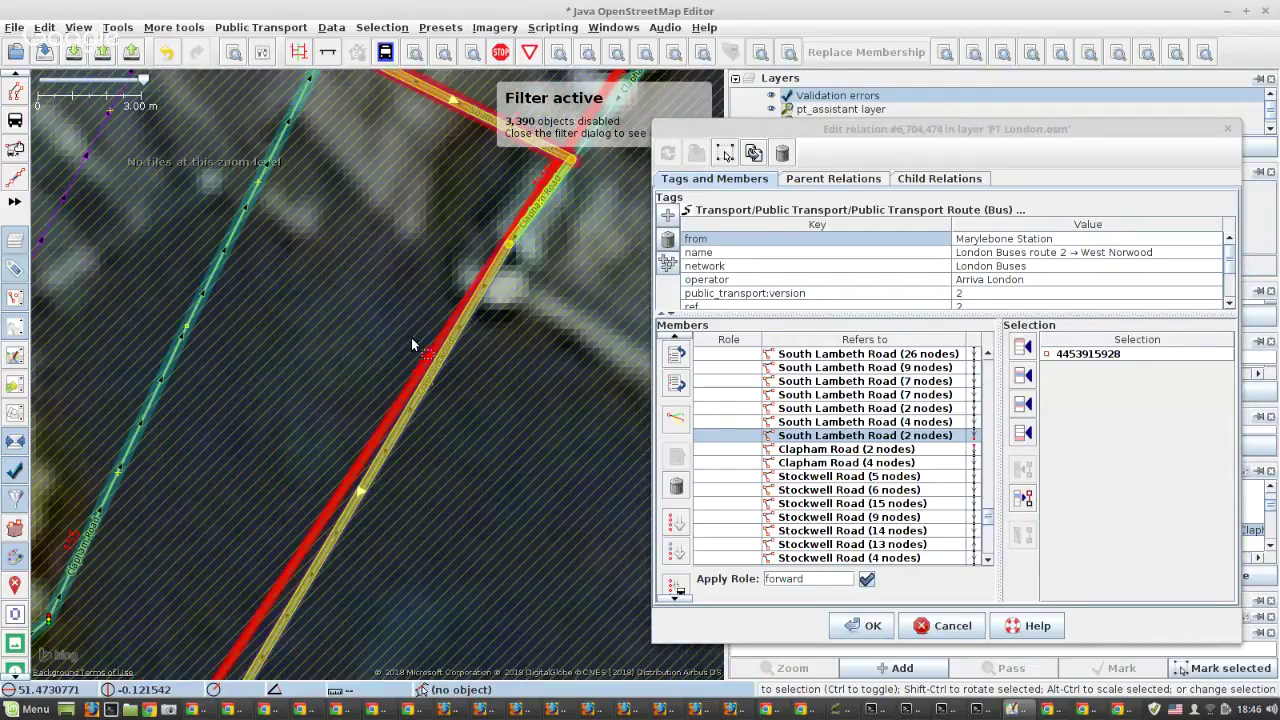
scroll(409, 337, down, 2)
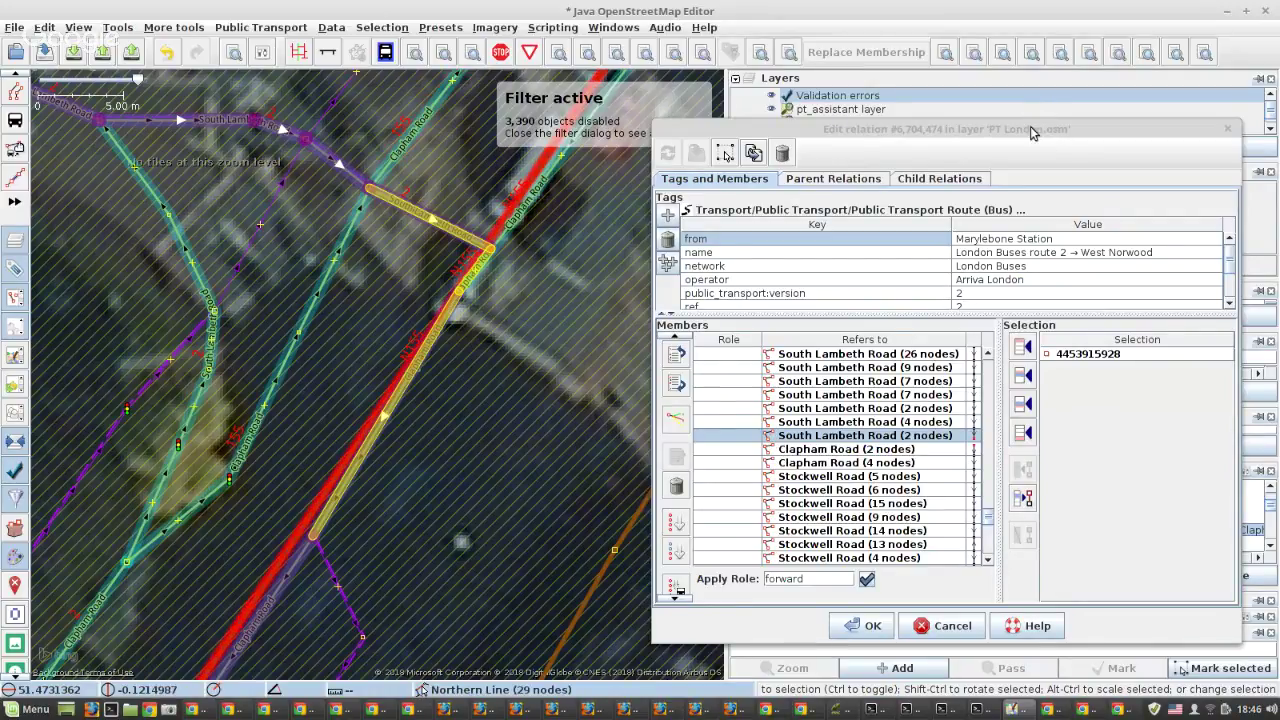
Apply the automatic fix to the route 2 → West Norwood gap and close its relation editor.
drag(1031, 128, 815, 113)
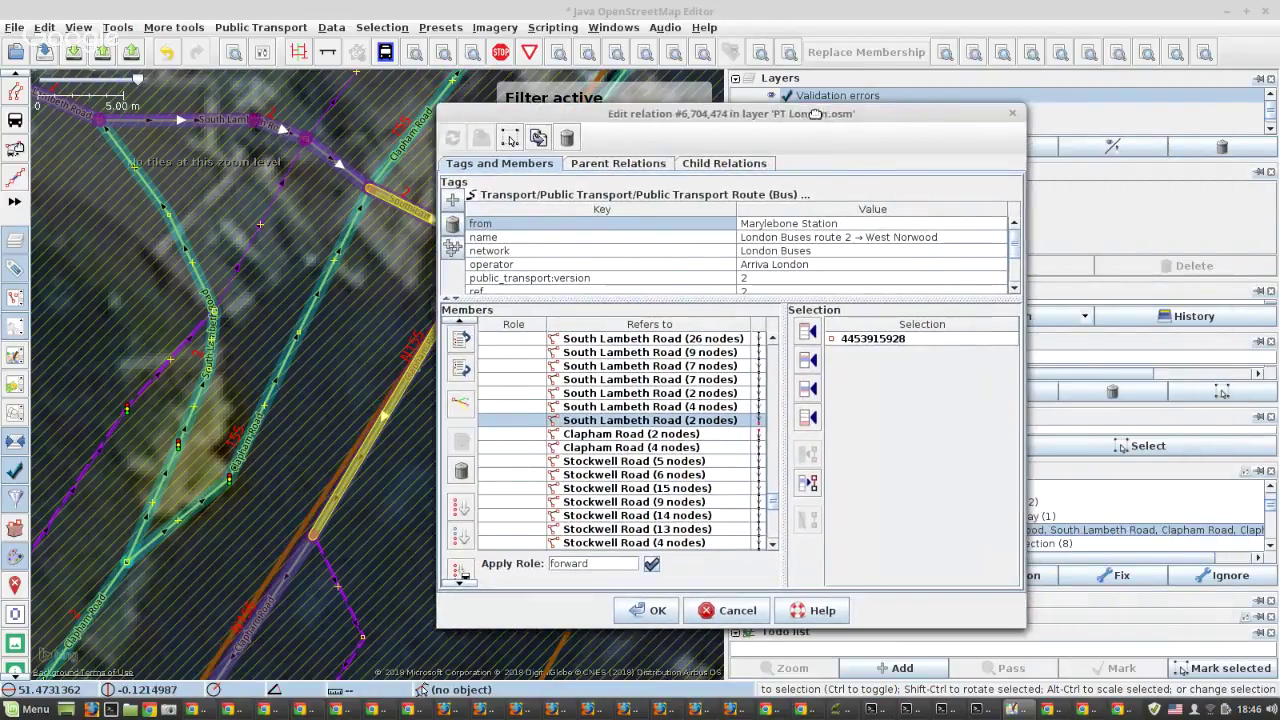
click(1118, 577)
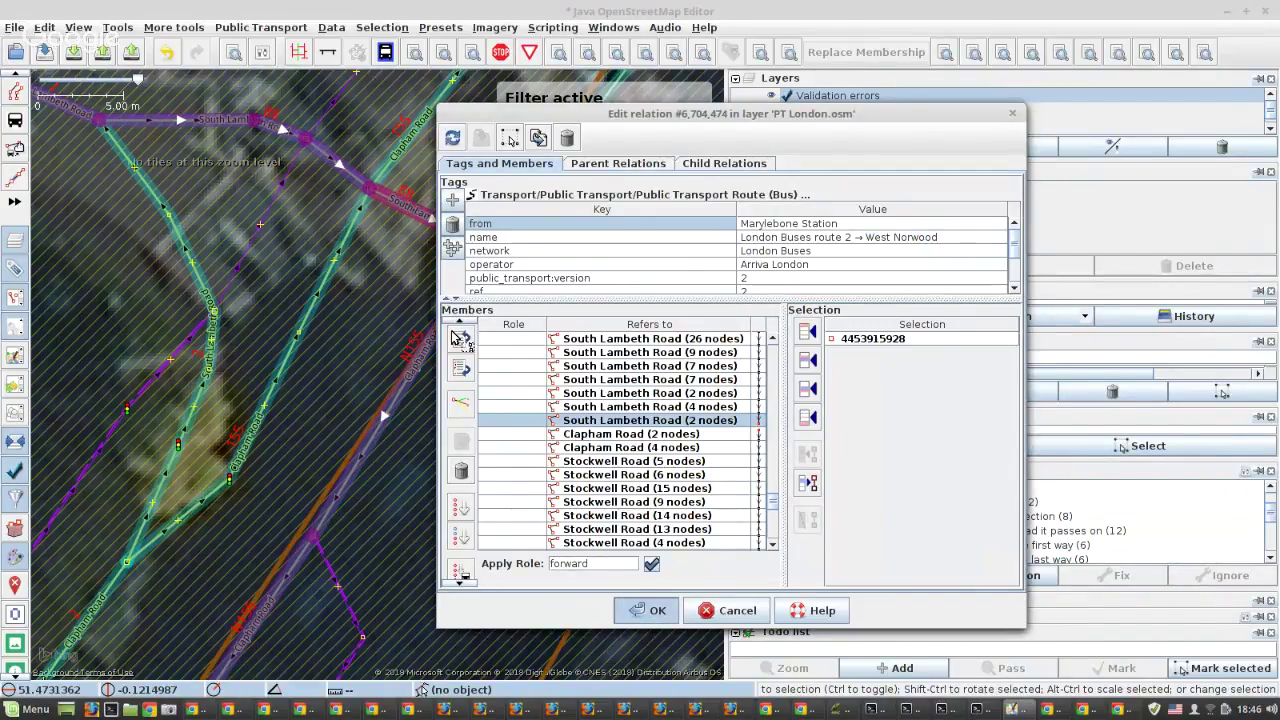
key(Escape)
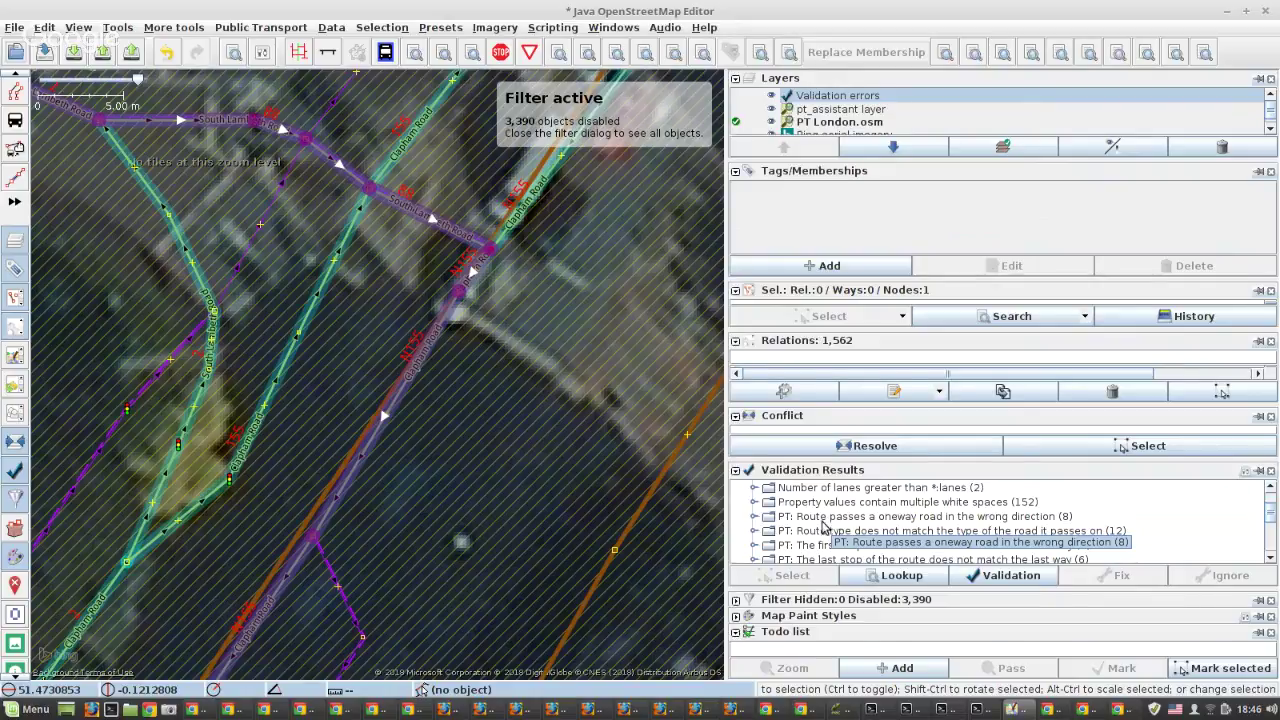
Expand the warnings about routes passing a oneway road in the wrong direction and start the fix for route 78 Nunhead - Shoreditch.
click(755, 516)
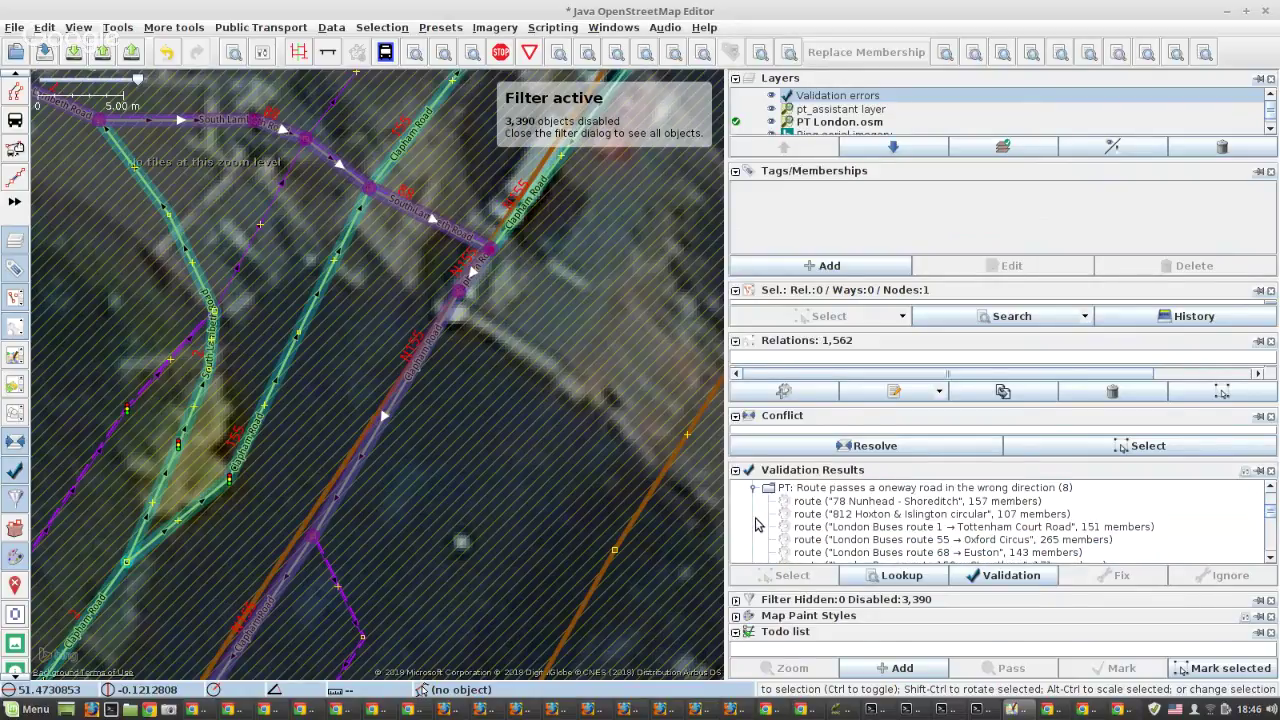
click(886, 502)
click(1120, 575)
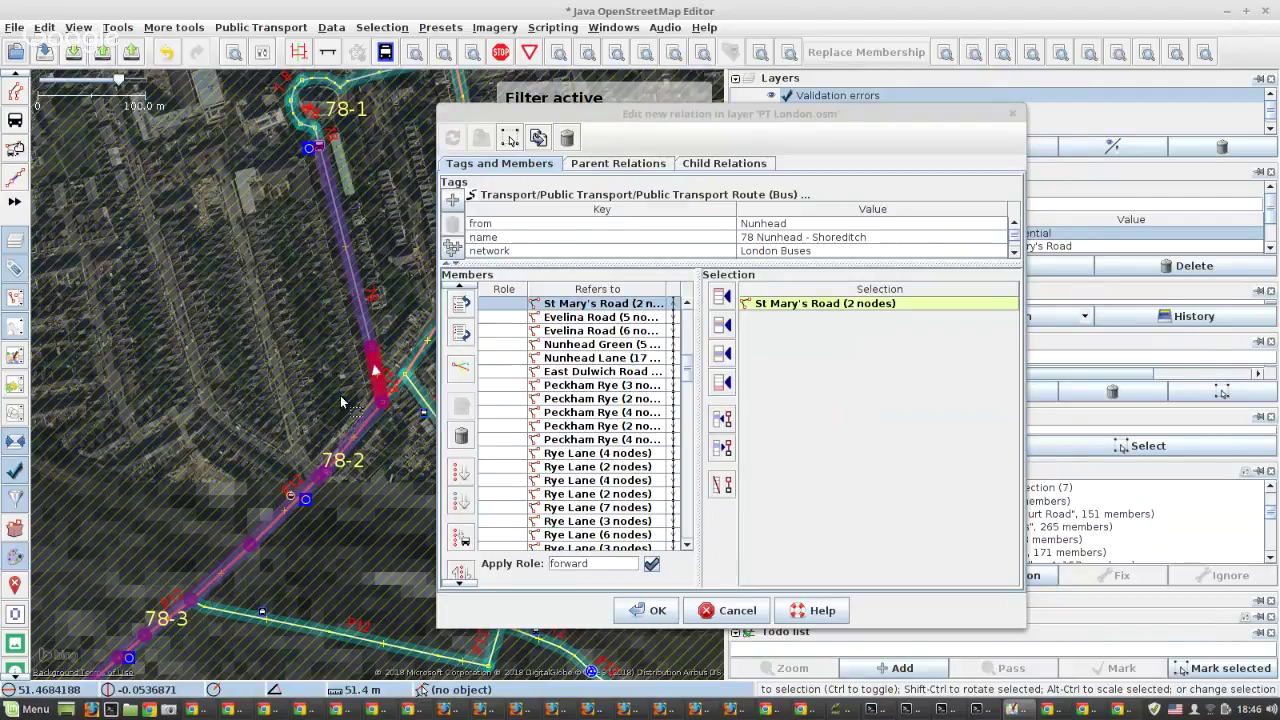
Remove the first two St Mary's Road ways, just before Evelina Road, from the route 78 member list.
scroll(340, 395, down, 2)
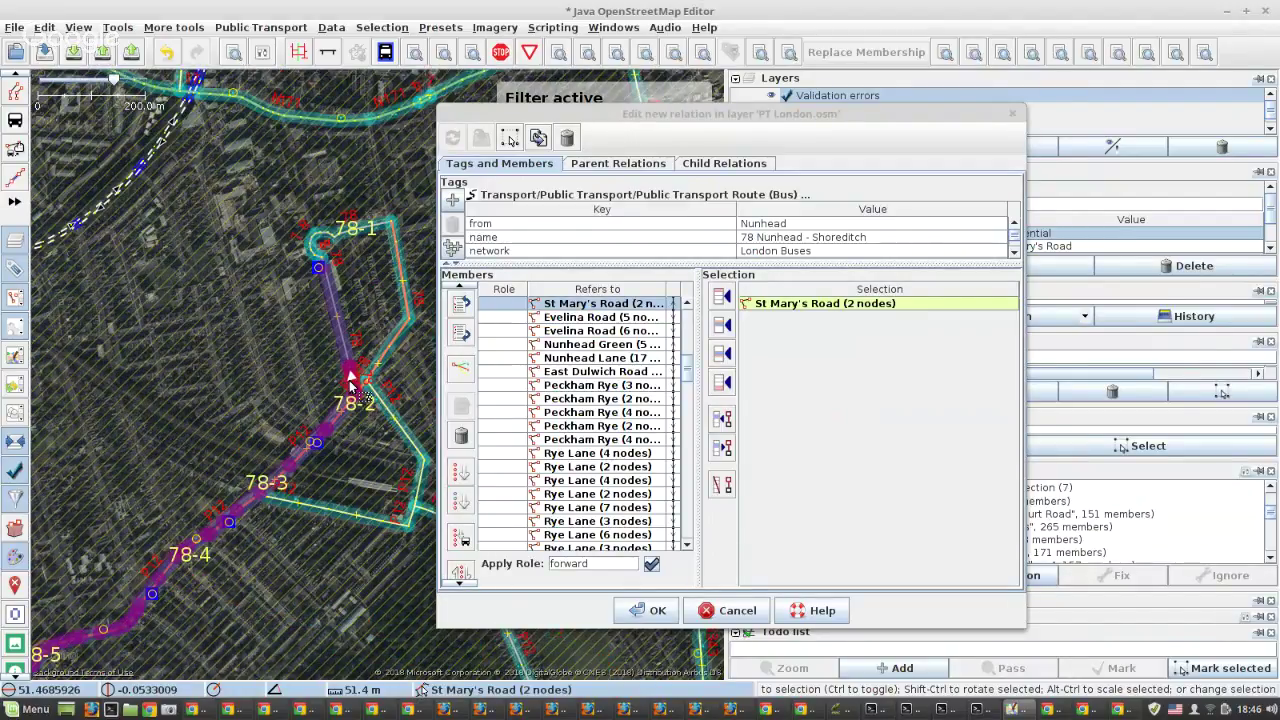
scroll(350, 384, up, 2)
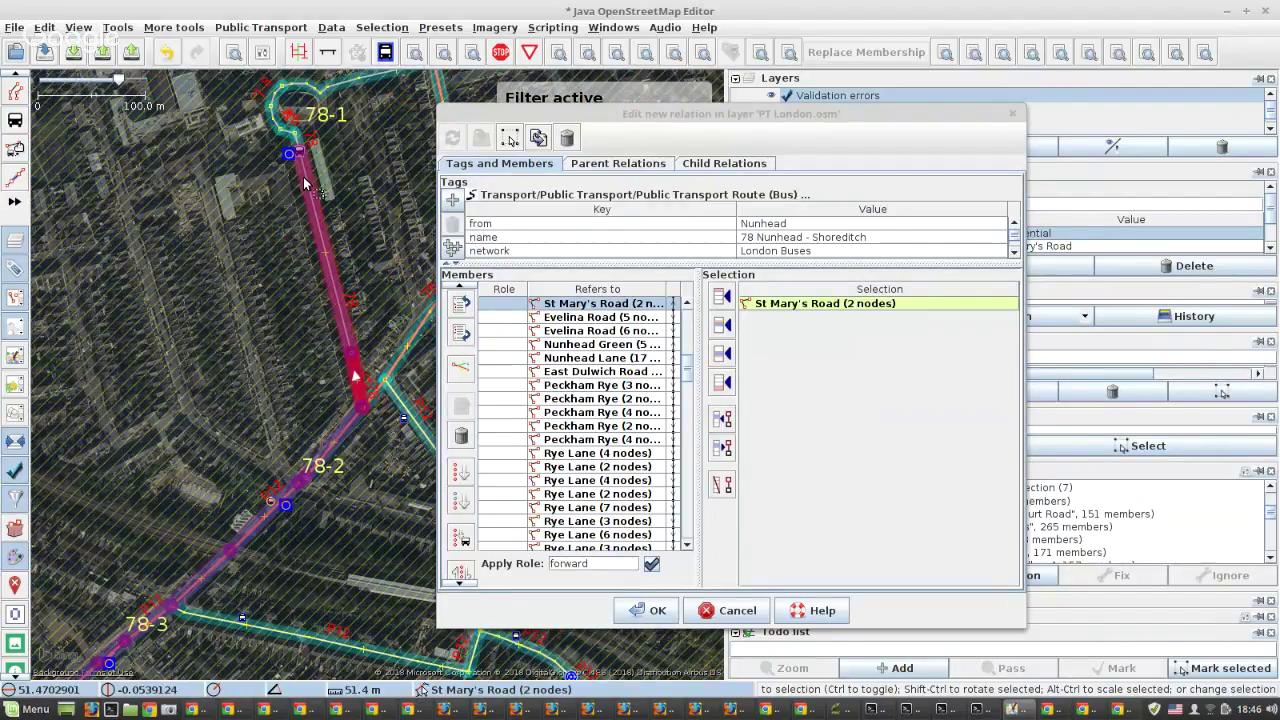
scroll(574, 336, up, 1)
shift+click(574, 333)
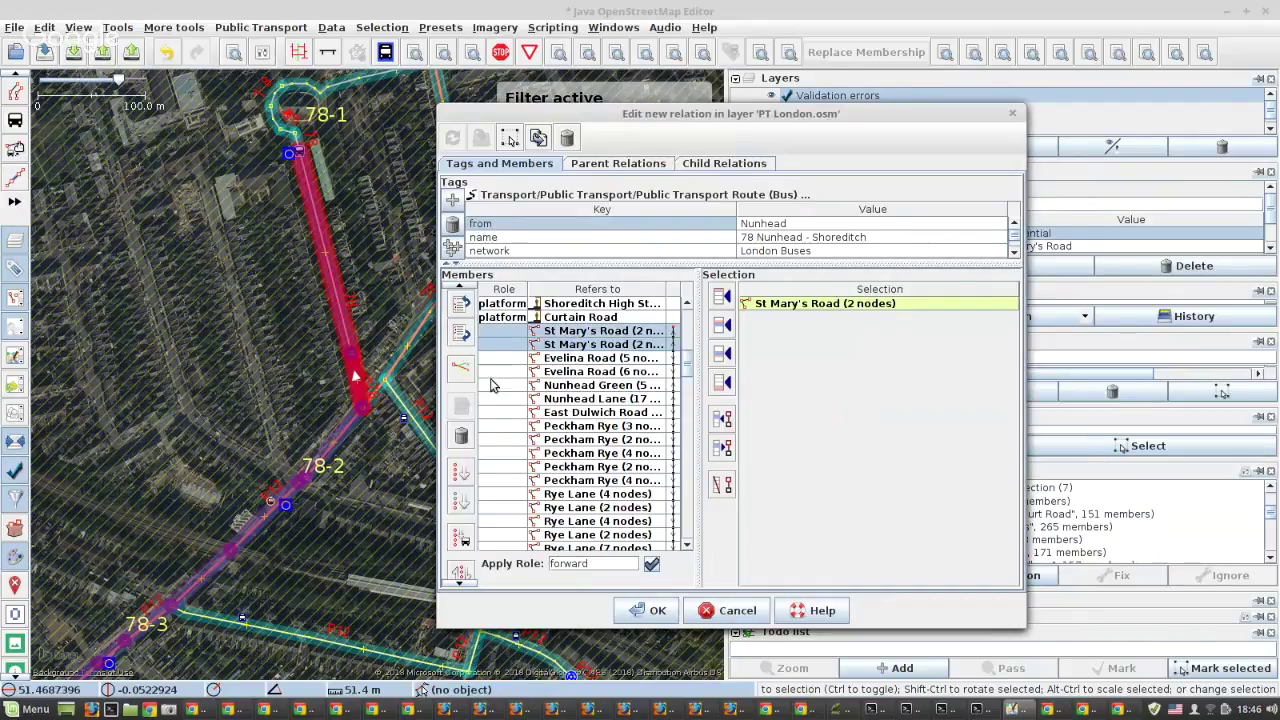
click(460, 432)
Insert the short two-node St Mary's Road way beside the St. Mary's Road stop before the first Evelina Road member.
scroll(303, 147, up, 2)
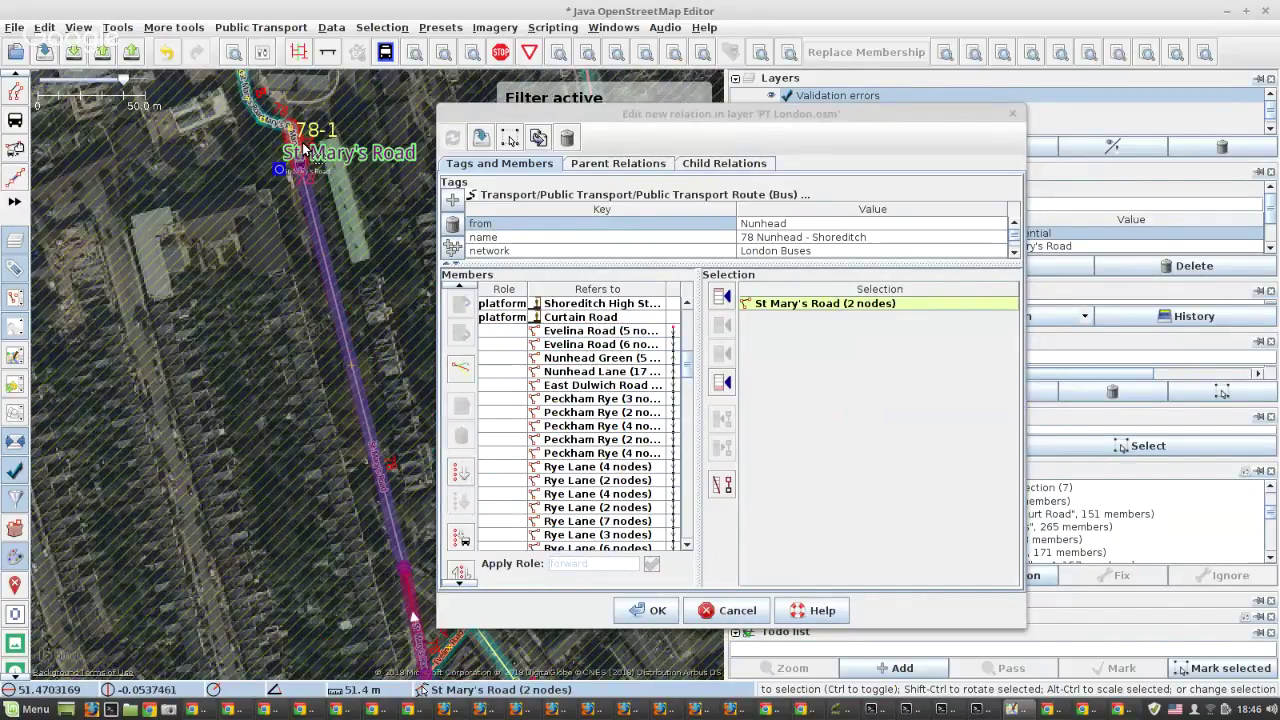
scroll(303, 147, up, 2)
click(298, 162)
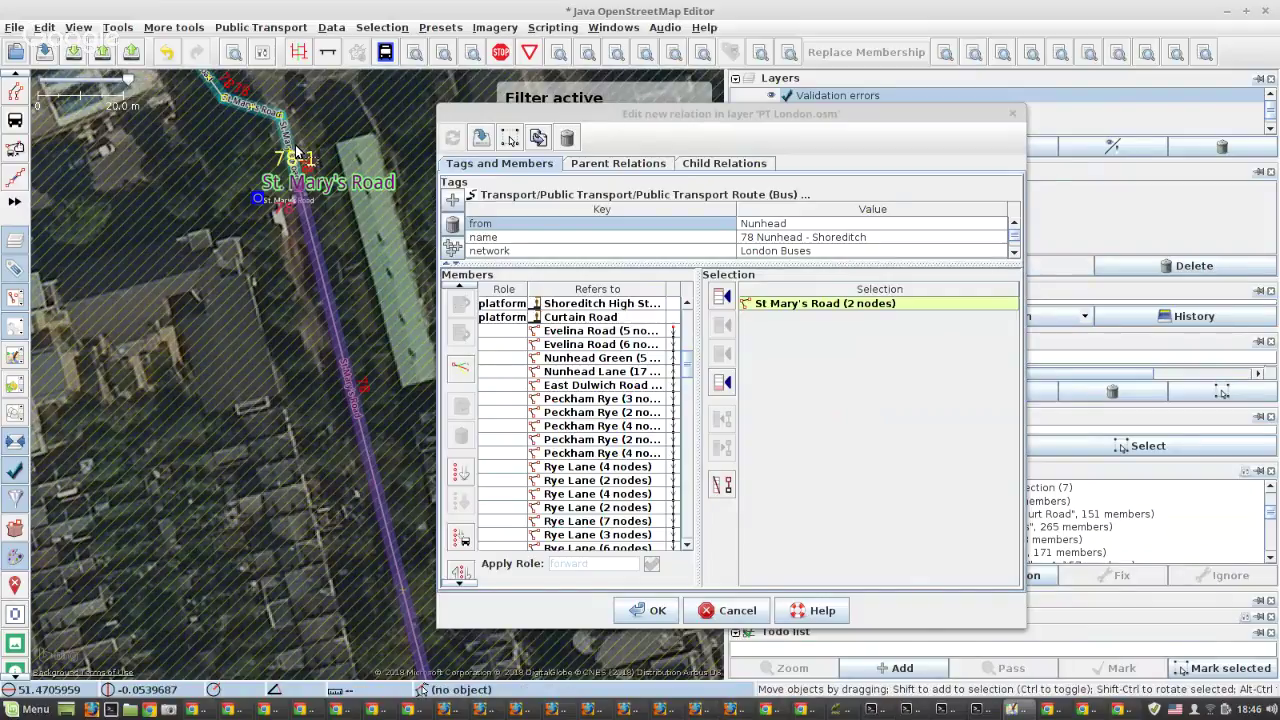
scroll(295, 172, up, 1)
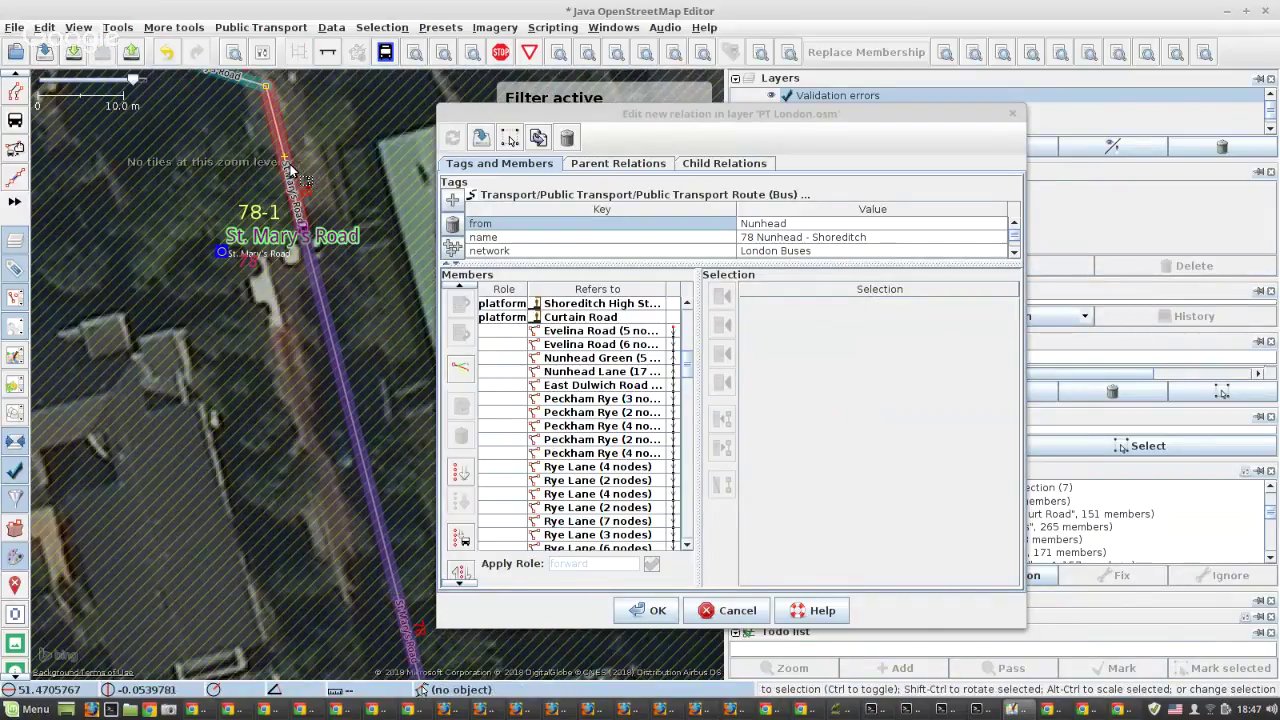
click(291, 180)
click(600, 331)
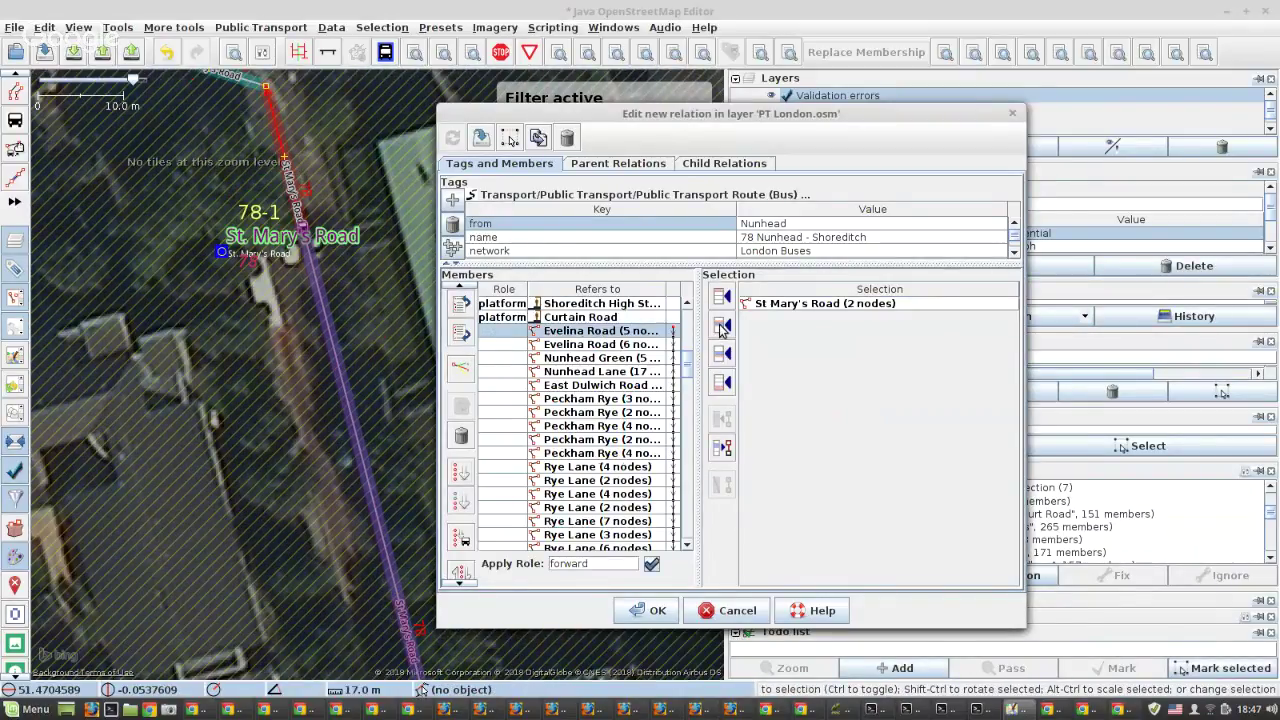
click(723, 325)
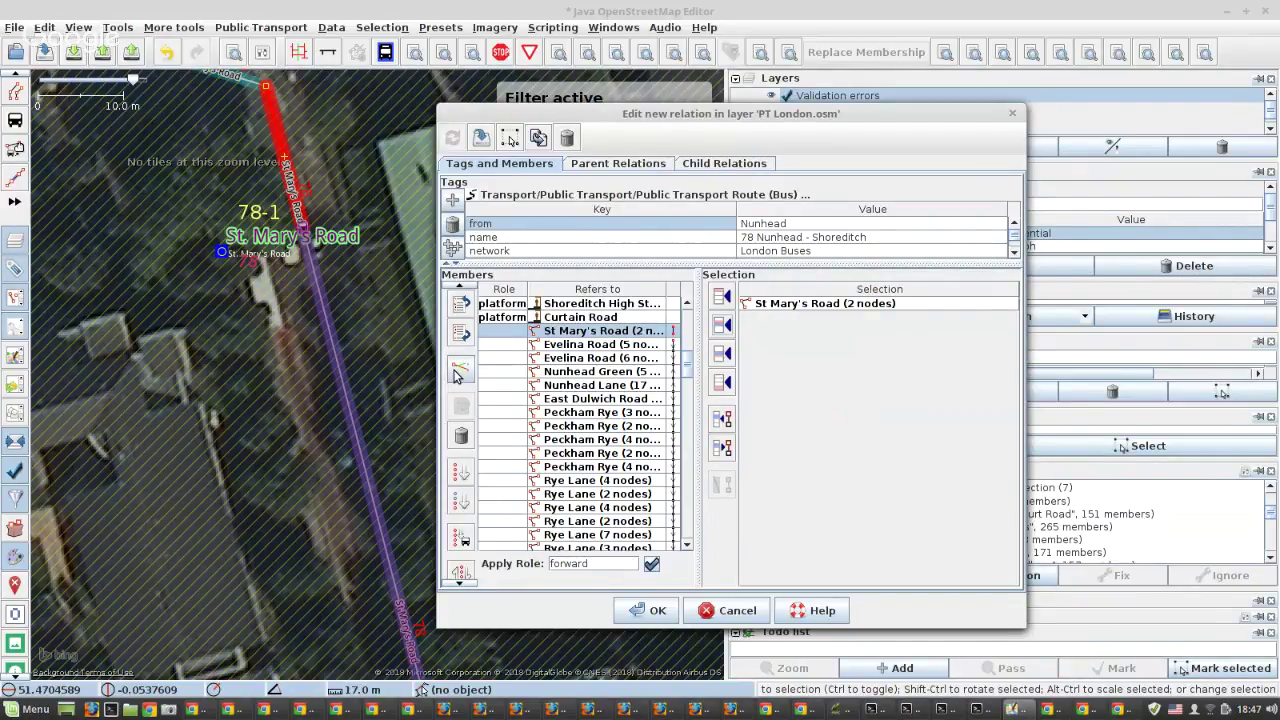
Start the routing helper from that way and add the two-node and three-node St Mary's Road ways around the church's west side.
click(457, 373)
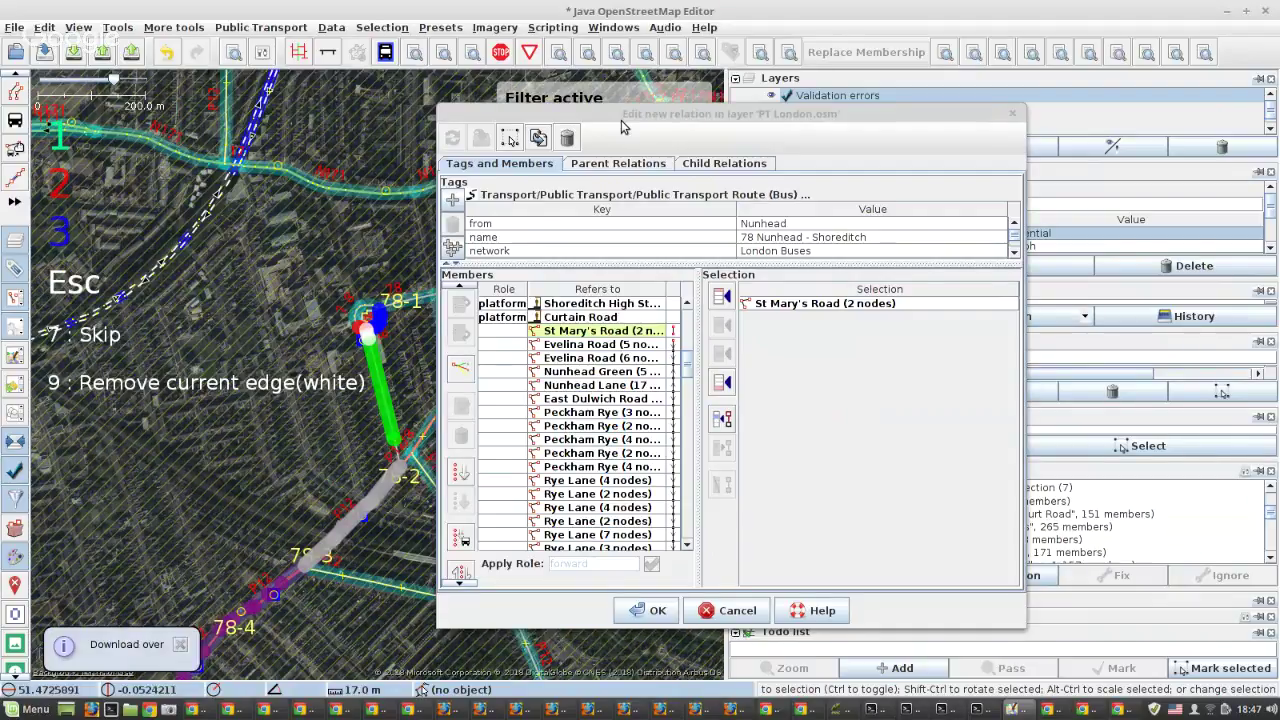
drag(622, 130, 875, 143)
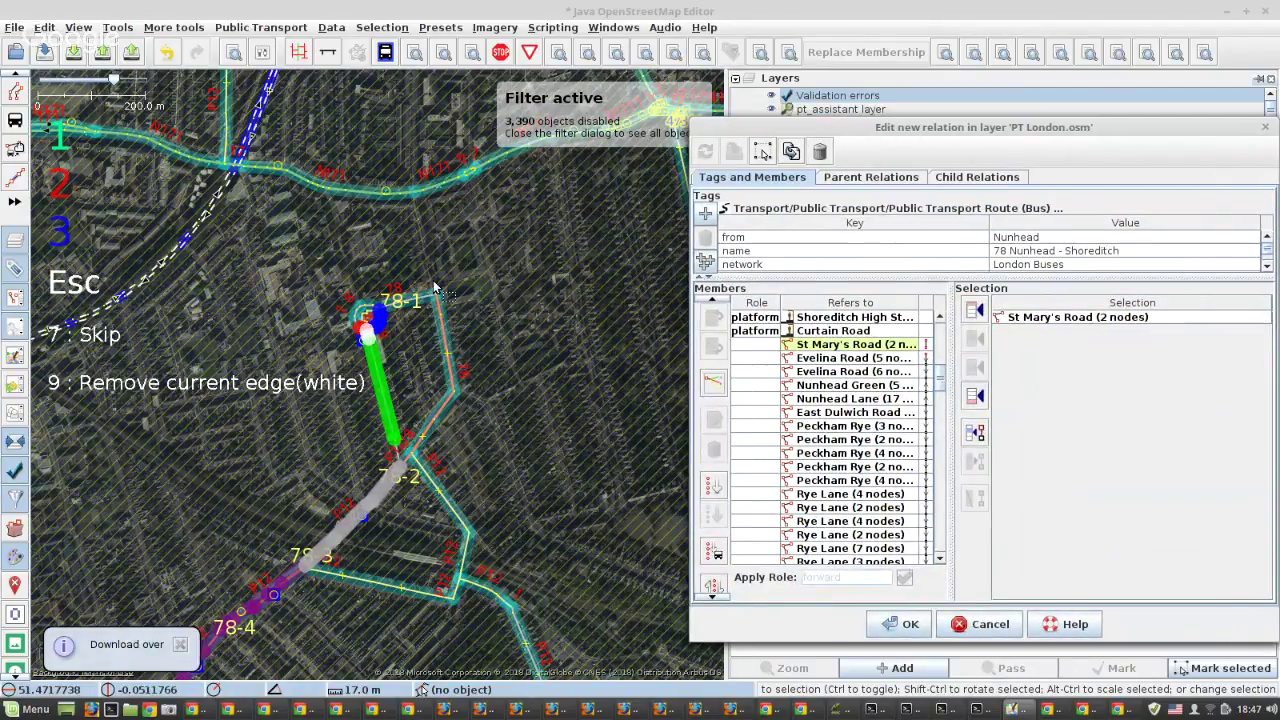
scroll(367, 334, up, 5)
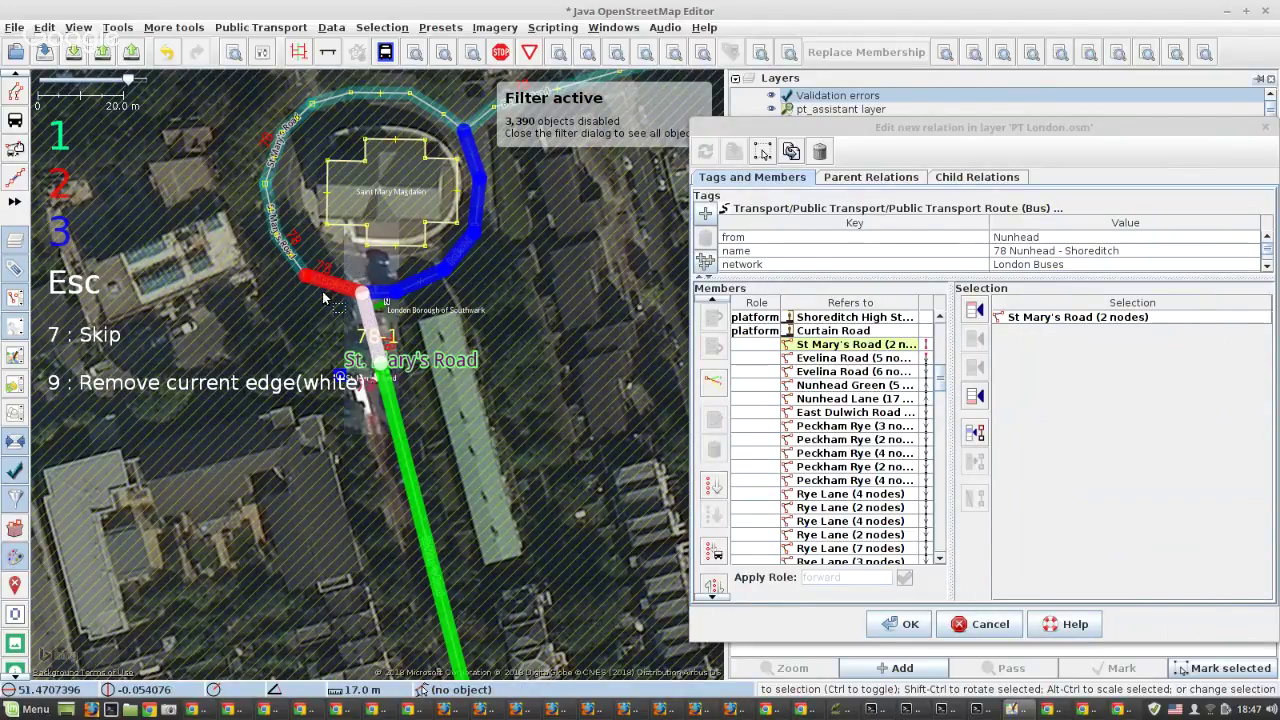
key(2)
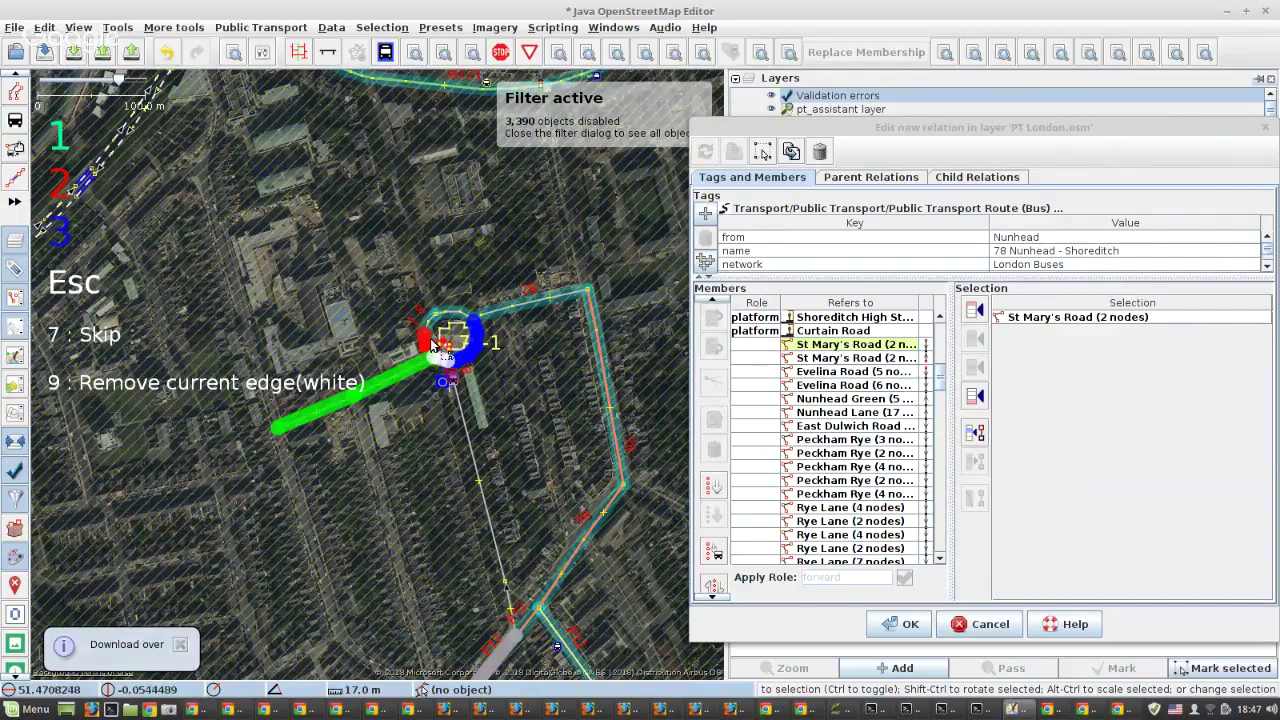
scroll(435, 345, up, 2)
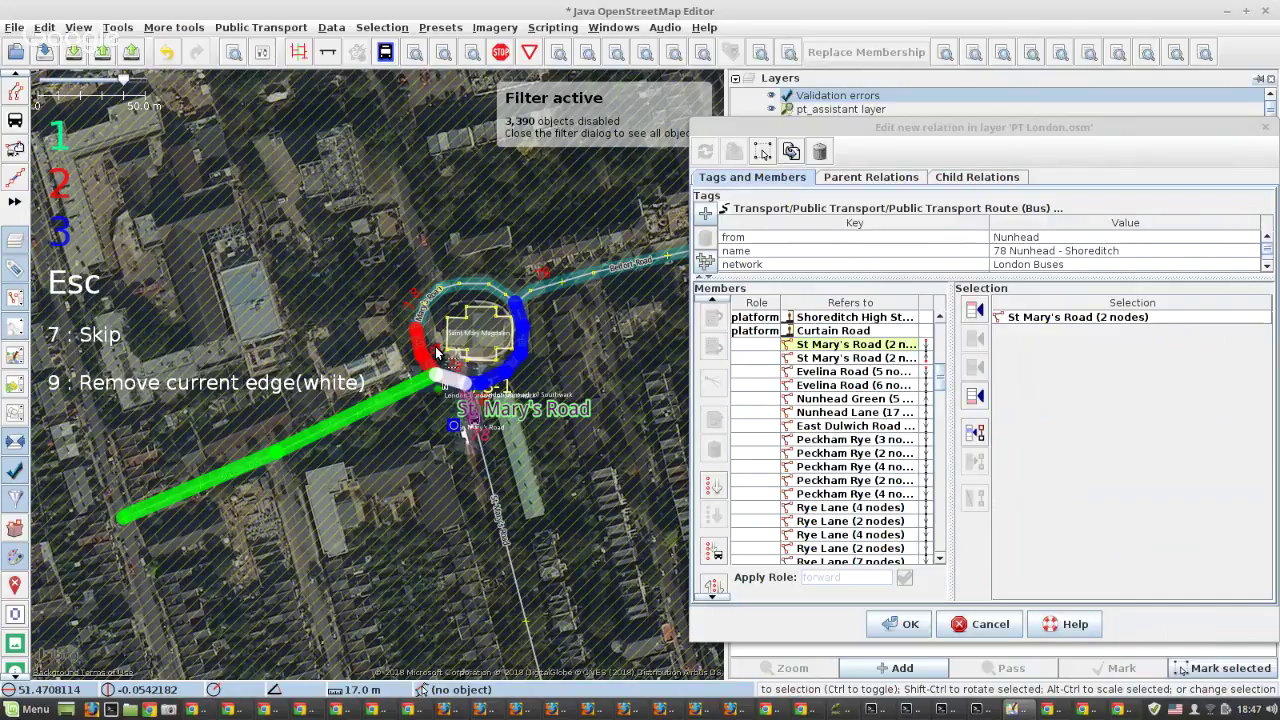
key(2)
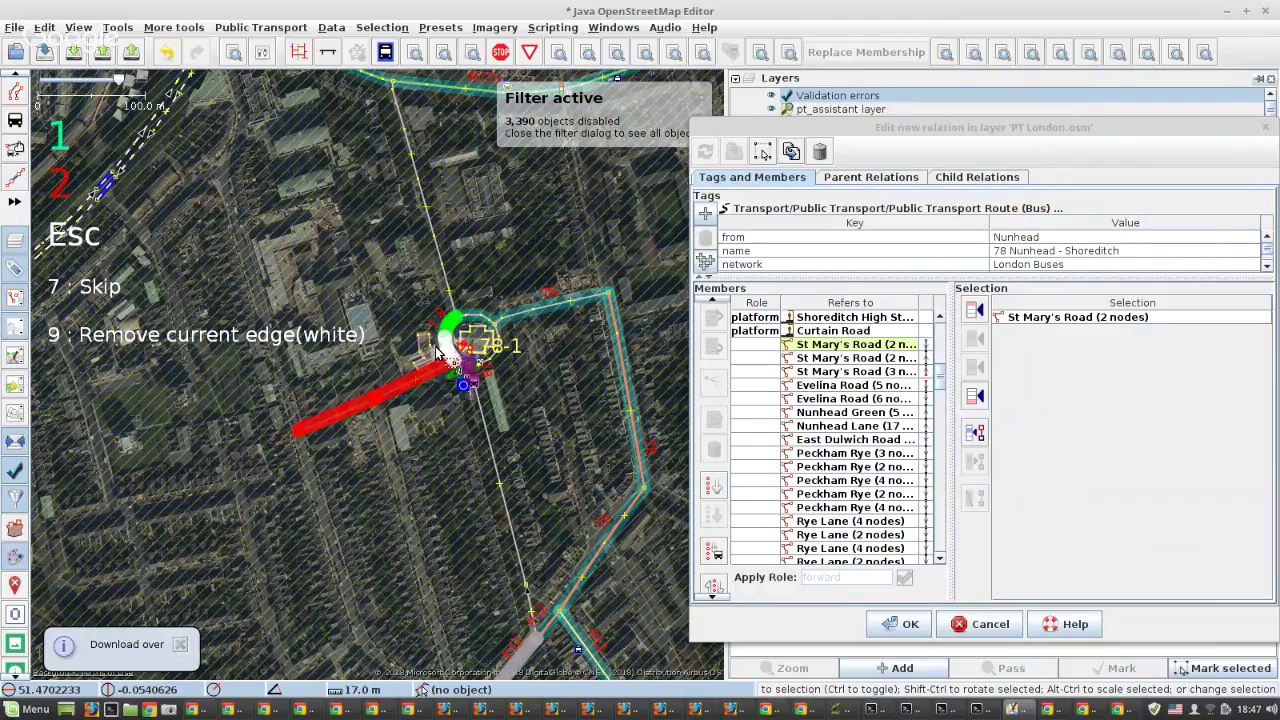
key(2)
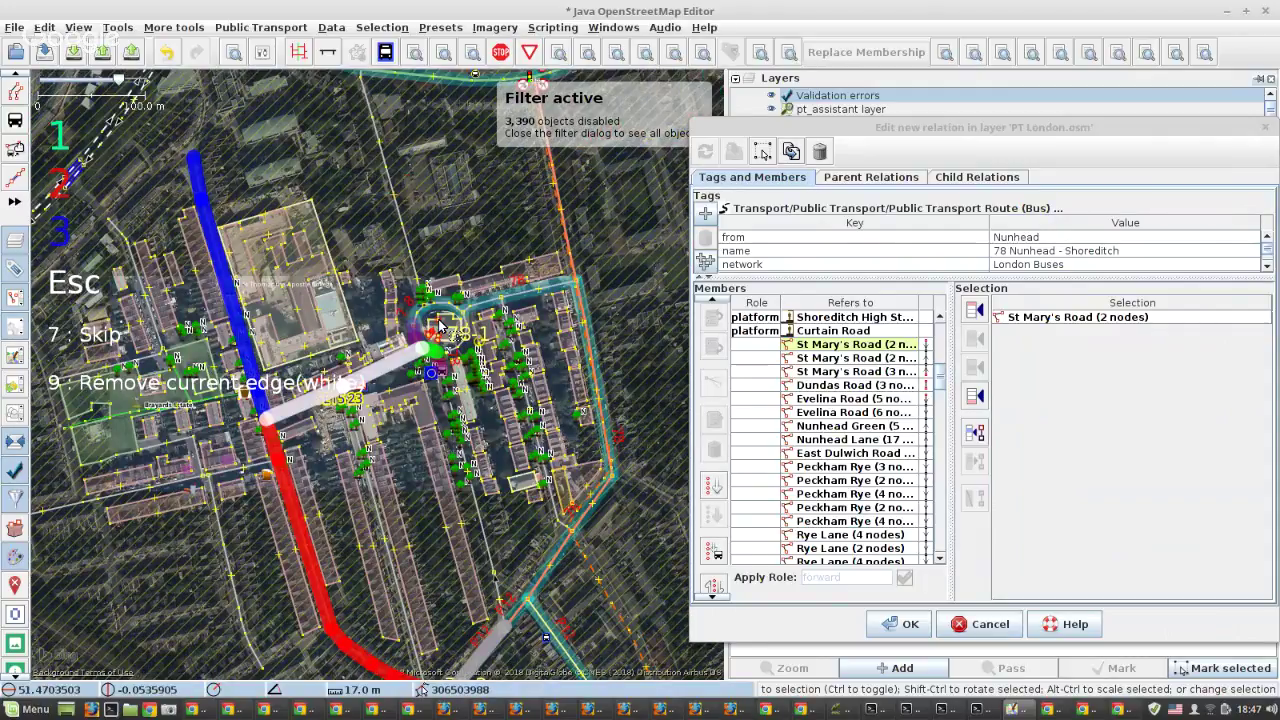
scroll(440, 325, up, 5)
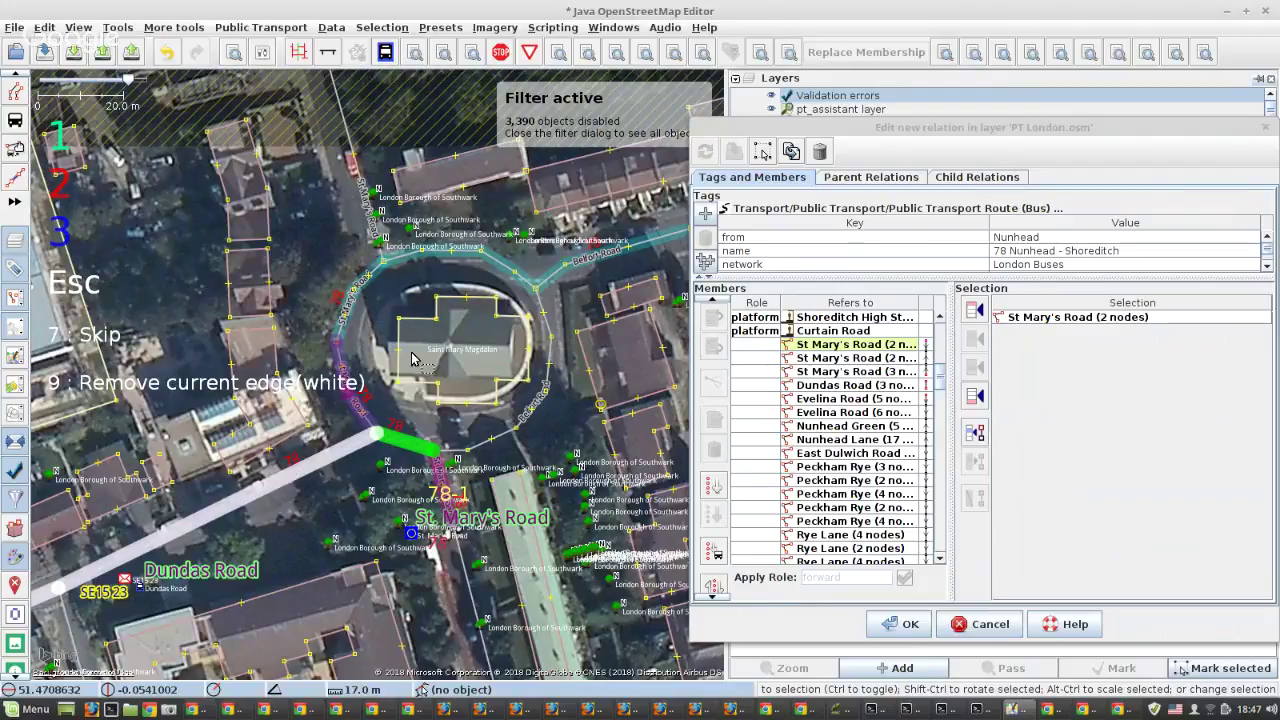
scroll(413, 358, down, 3)
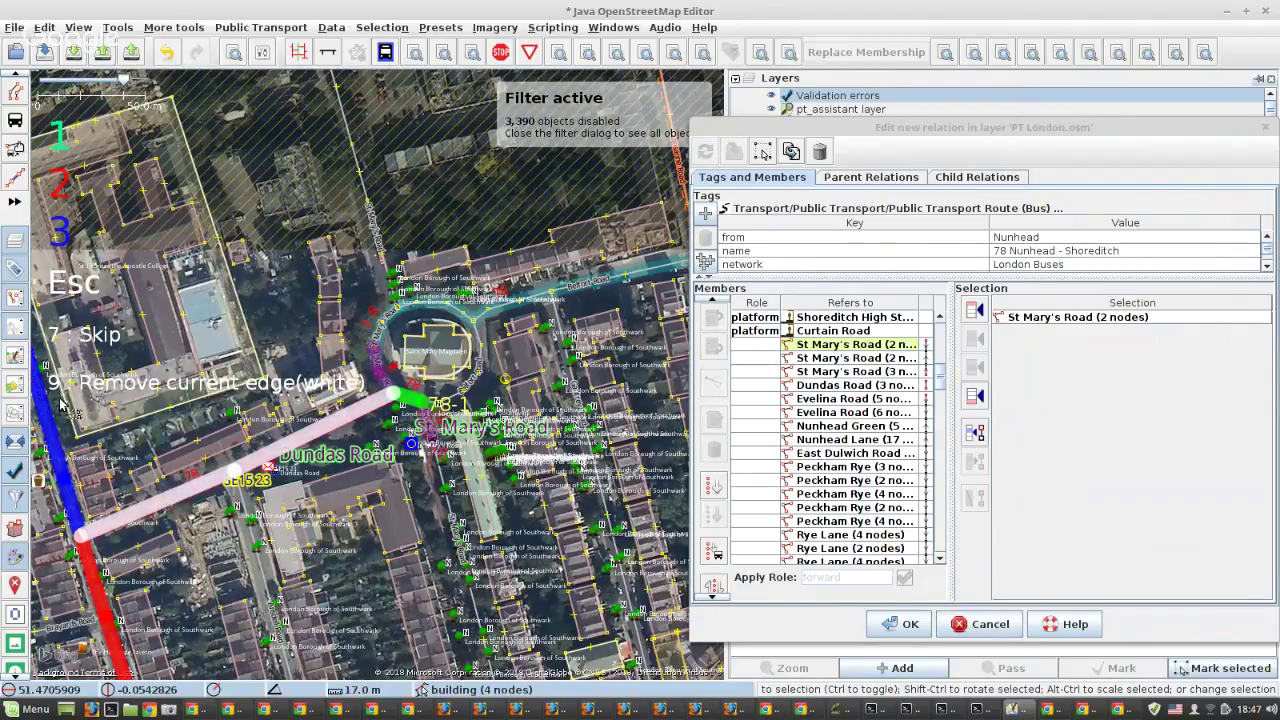
key(1)
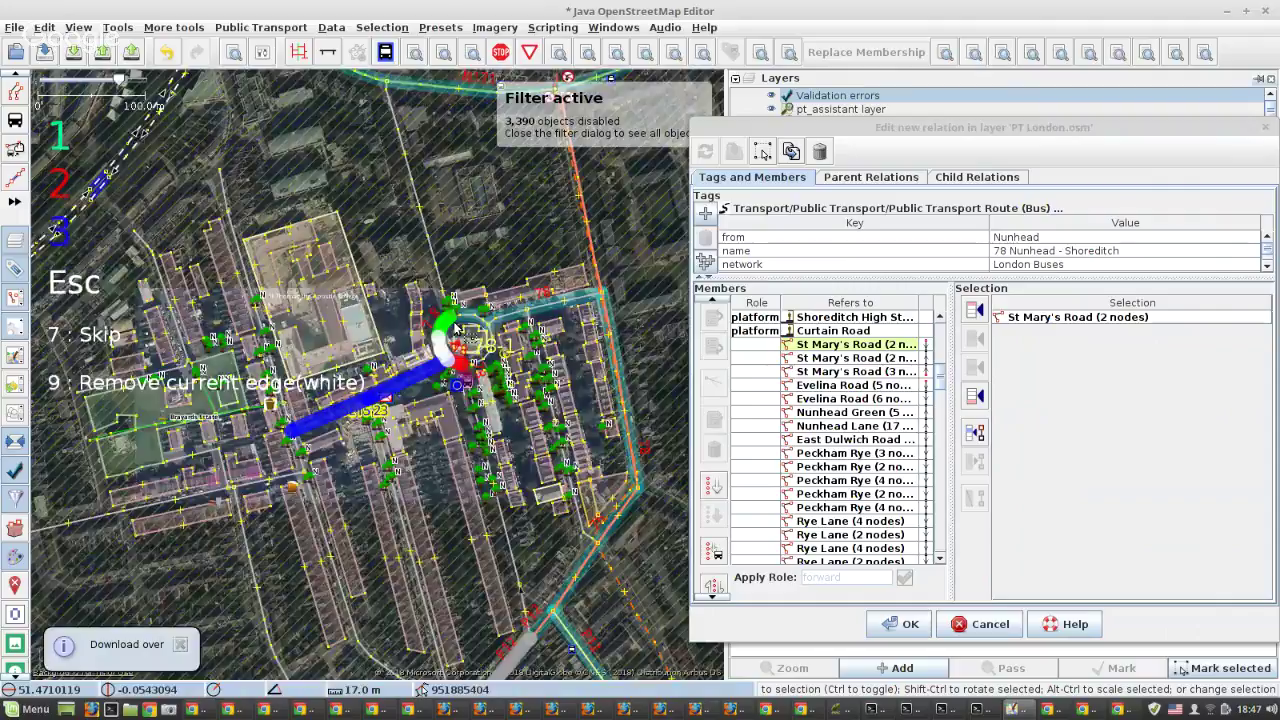
Continue route 78 along the next three-node St Mary's Road way around the church and onto Belfort Road.
scroll(455, 328, up, 5)
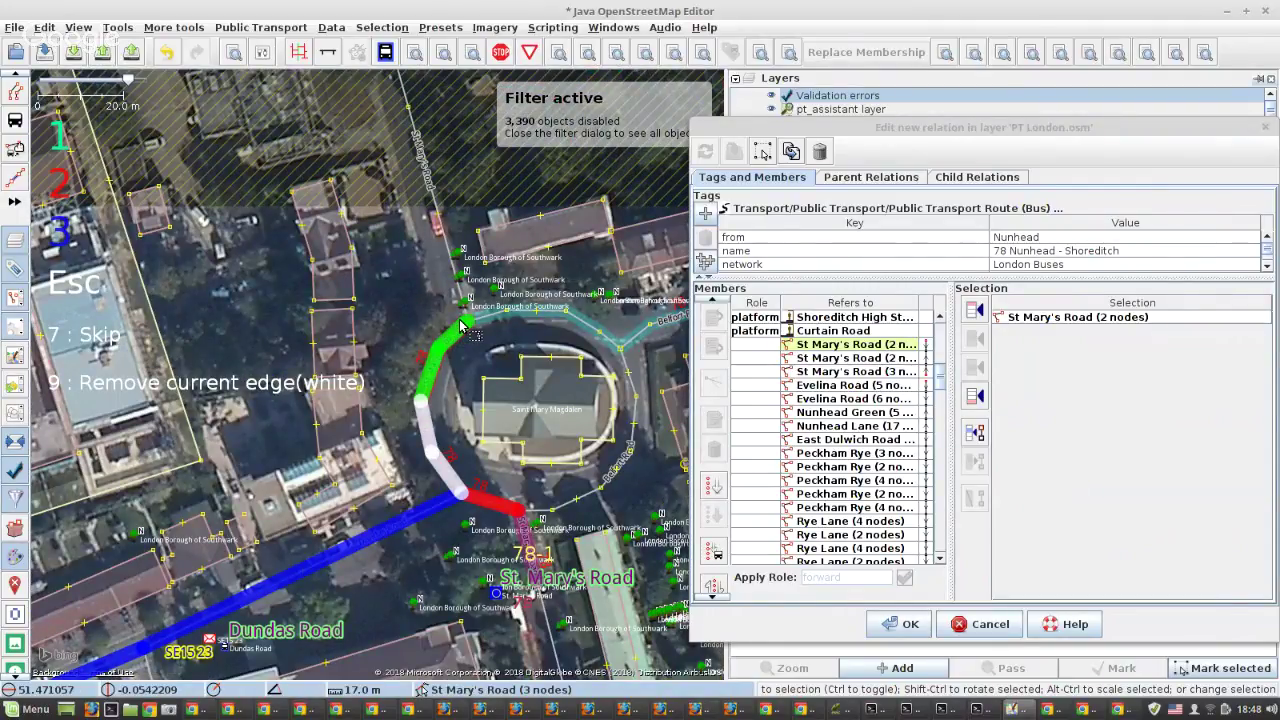
key(1)
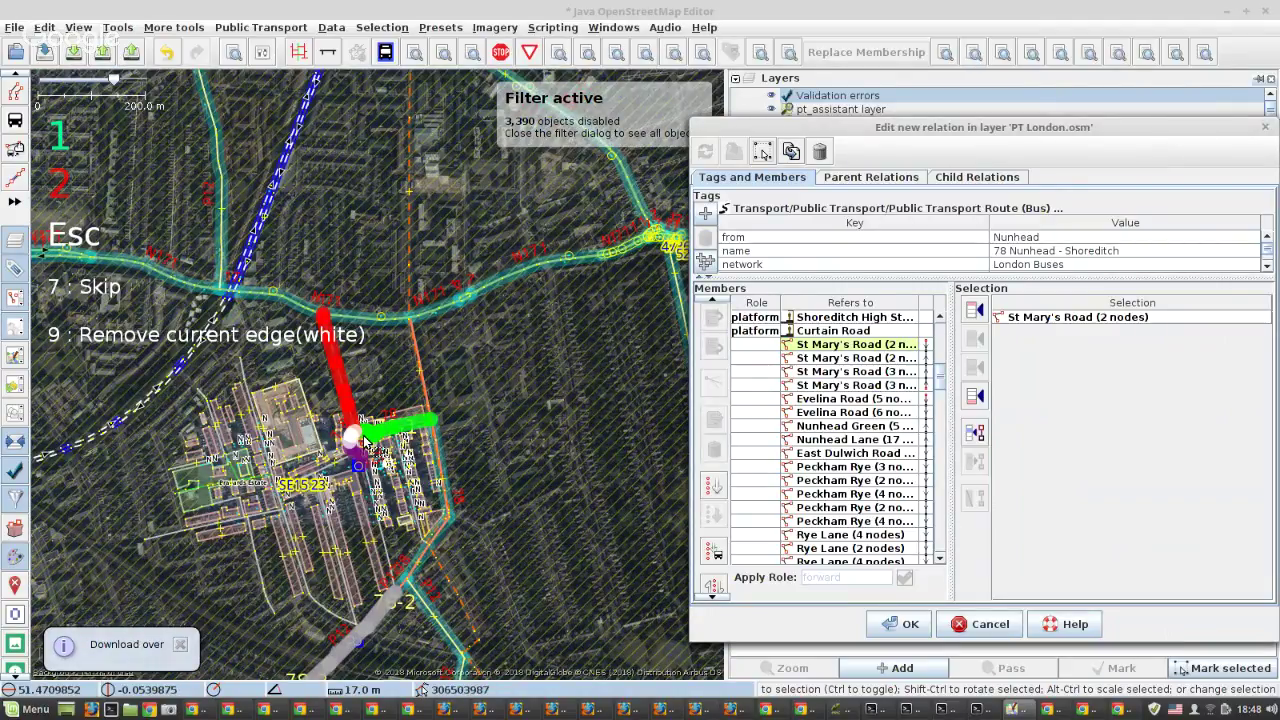
scroll(365, 443, up, 2)
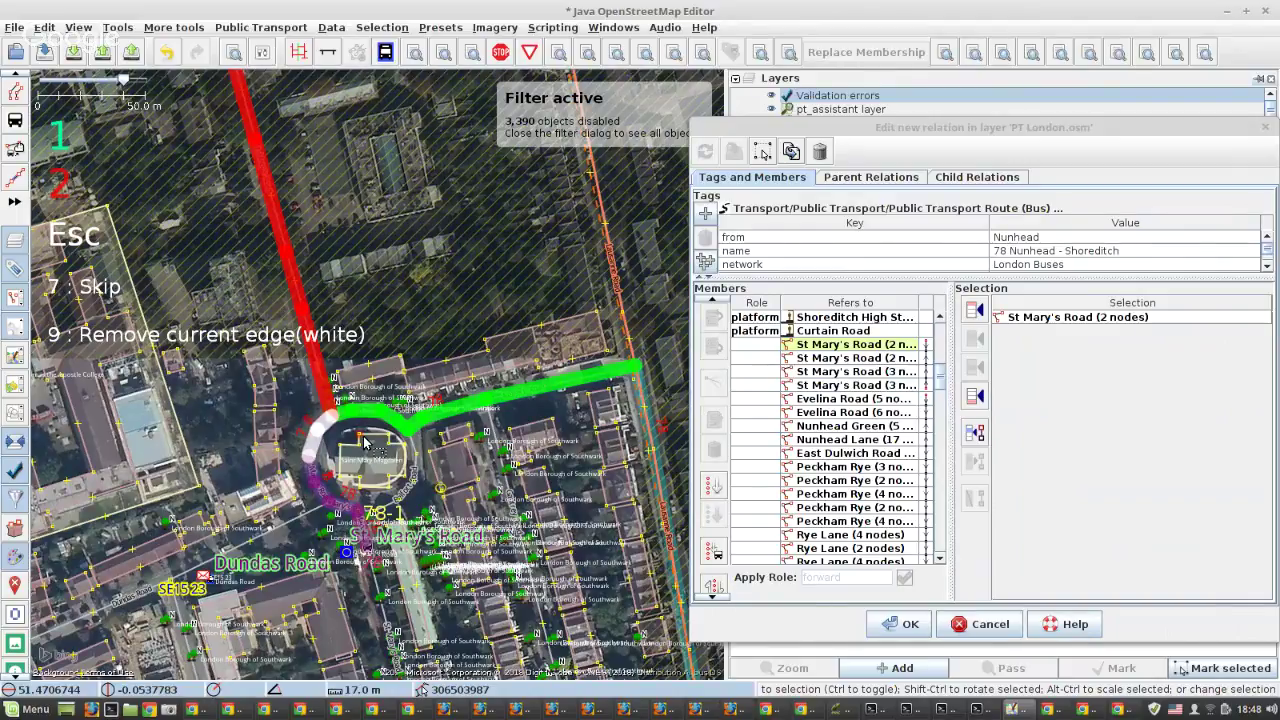
key(1)
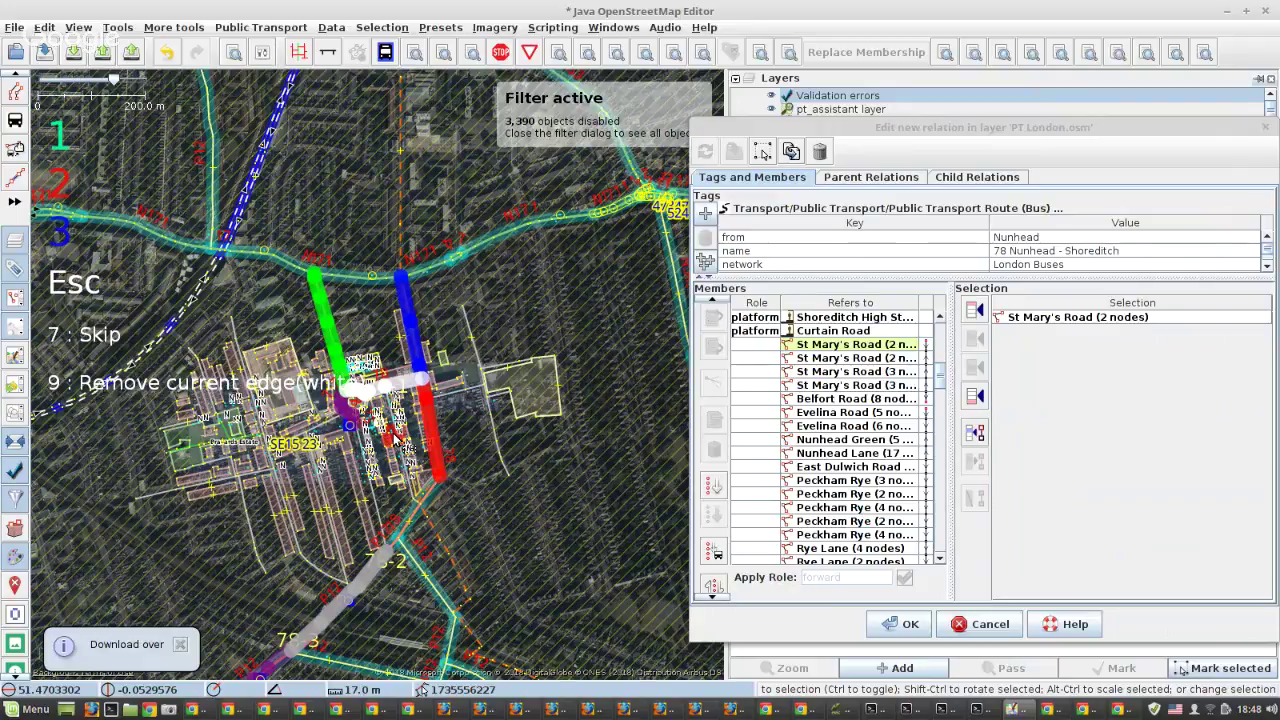
Close the remaining gap with Lausanne Road and the three-node and two-node Evelina Road ways, and save the route 78 relation.
key(1)
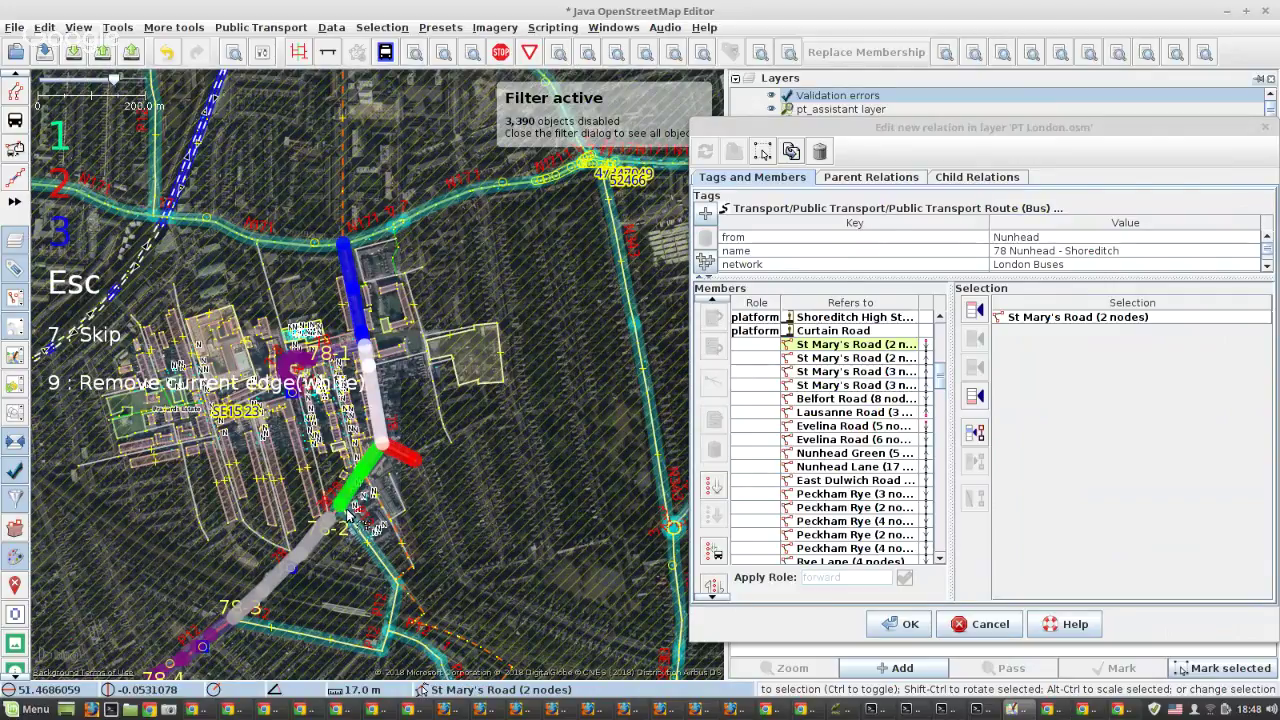
key(1)
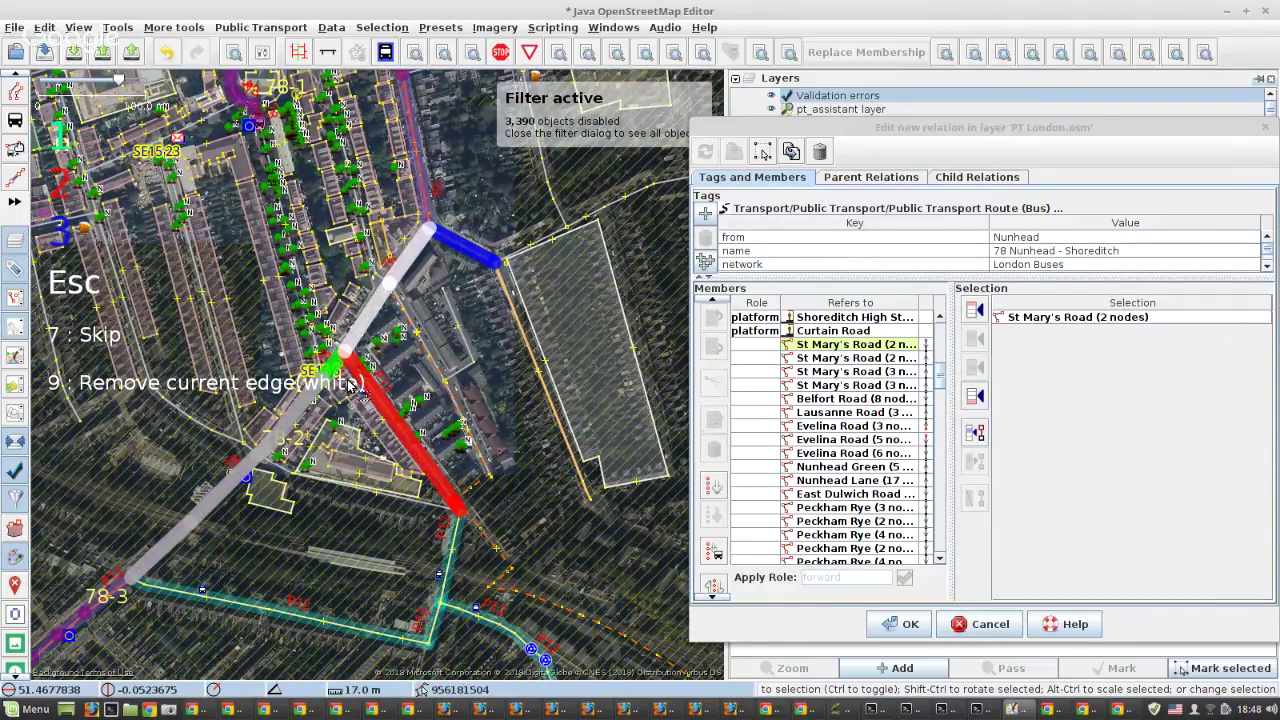
key(Escape)
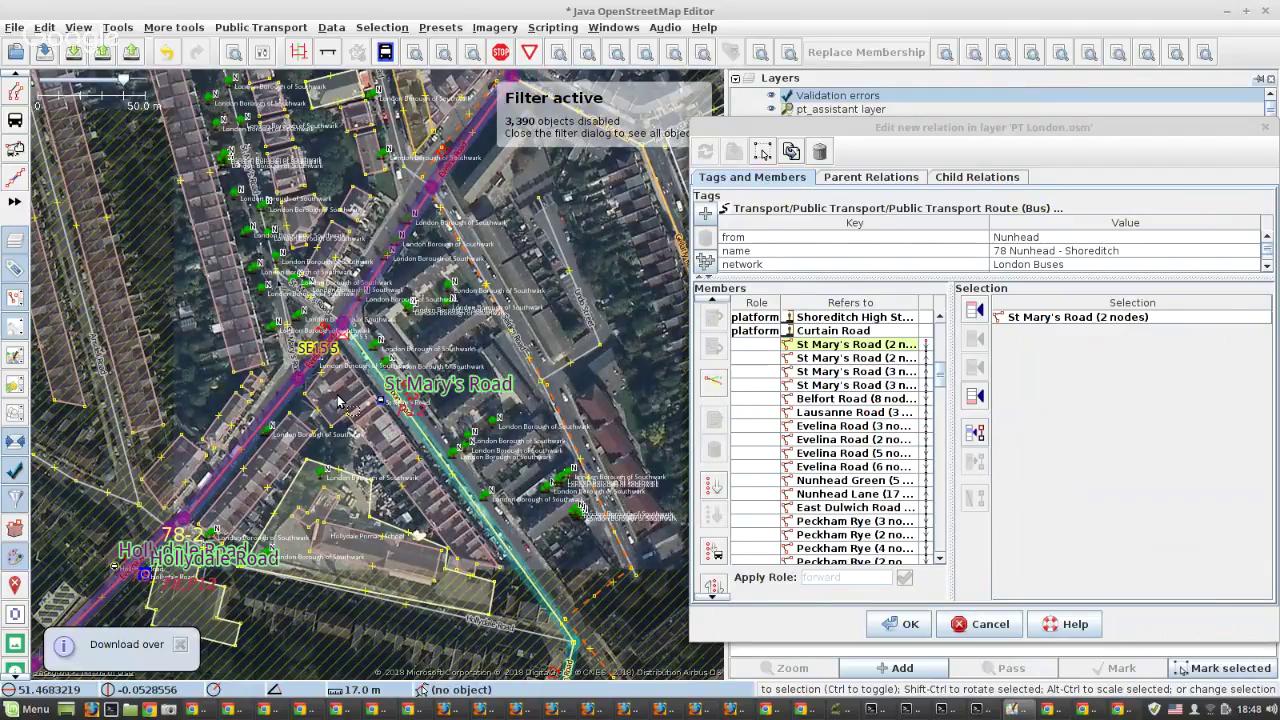
scroll(338, 402, down, 3)
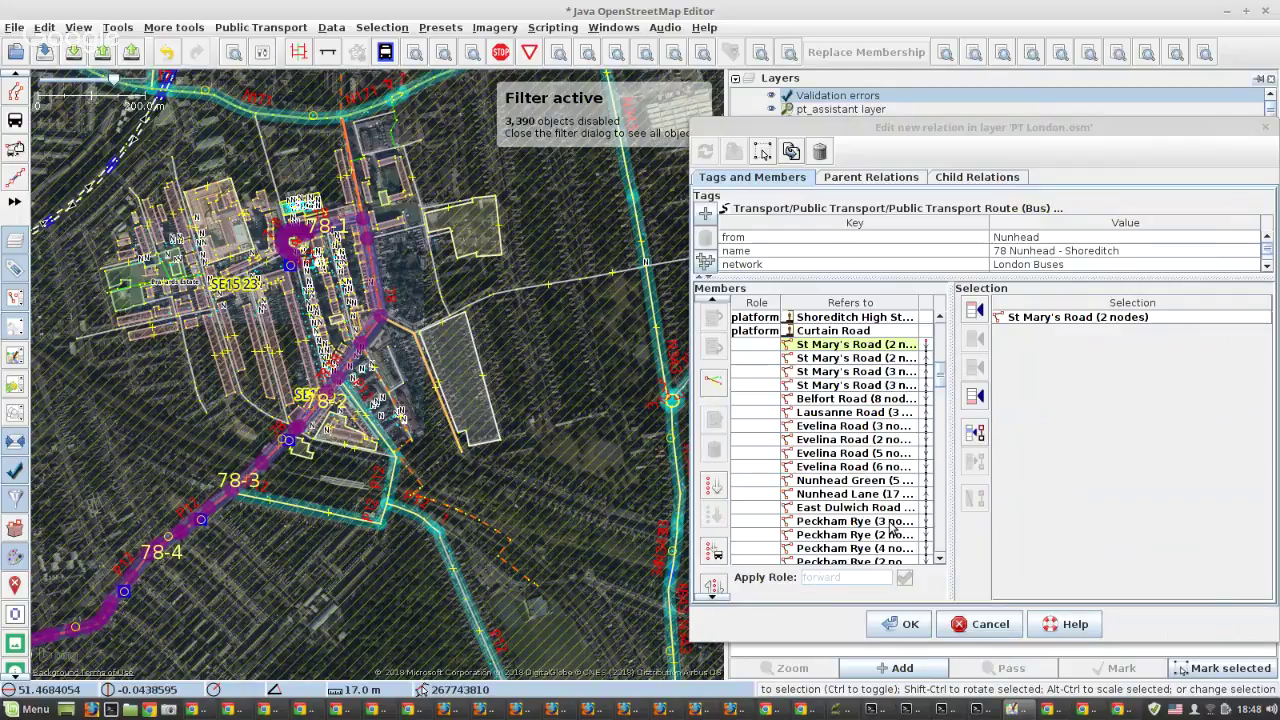
click(910, 624)
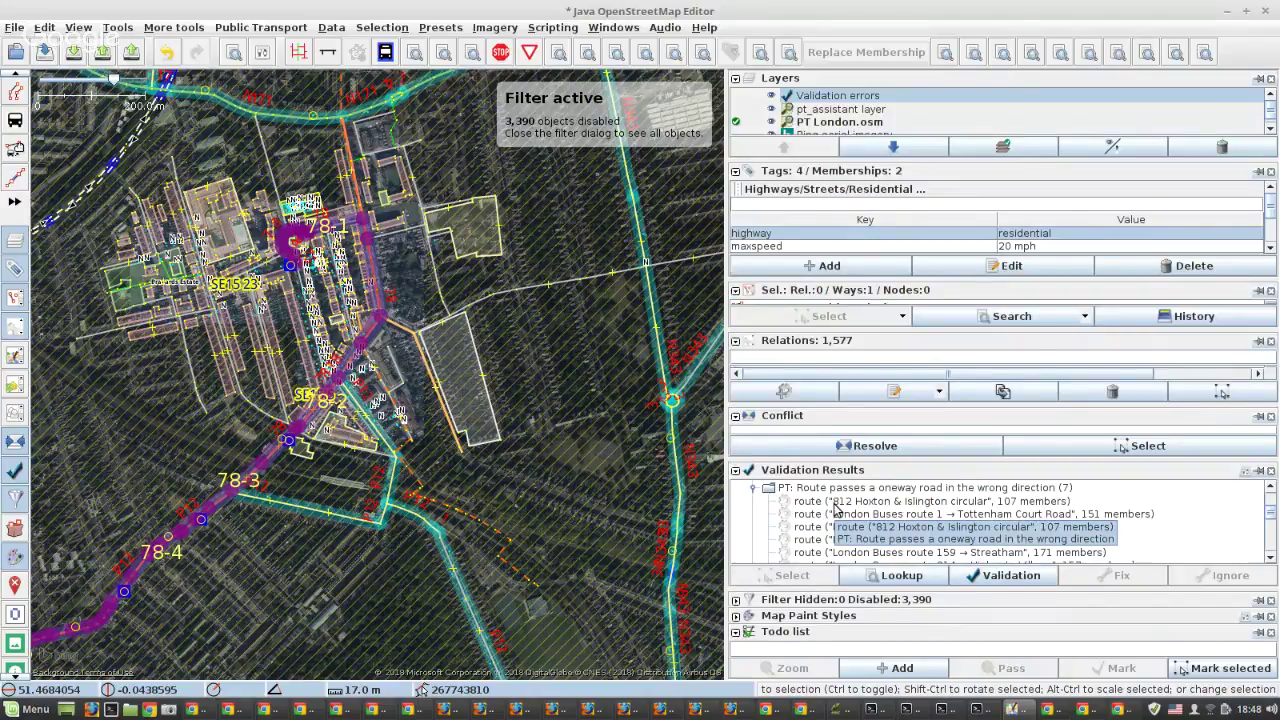
Start the fix for the wrong-way oneway warning on route 812 Hoxton & Islington circular and examine the flagged Skinner Street way.
click(836, 505)
click(1121, 575)
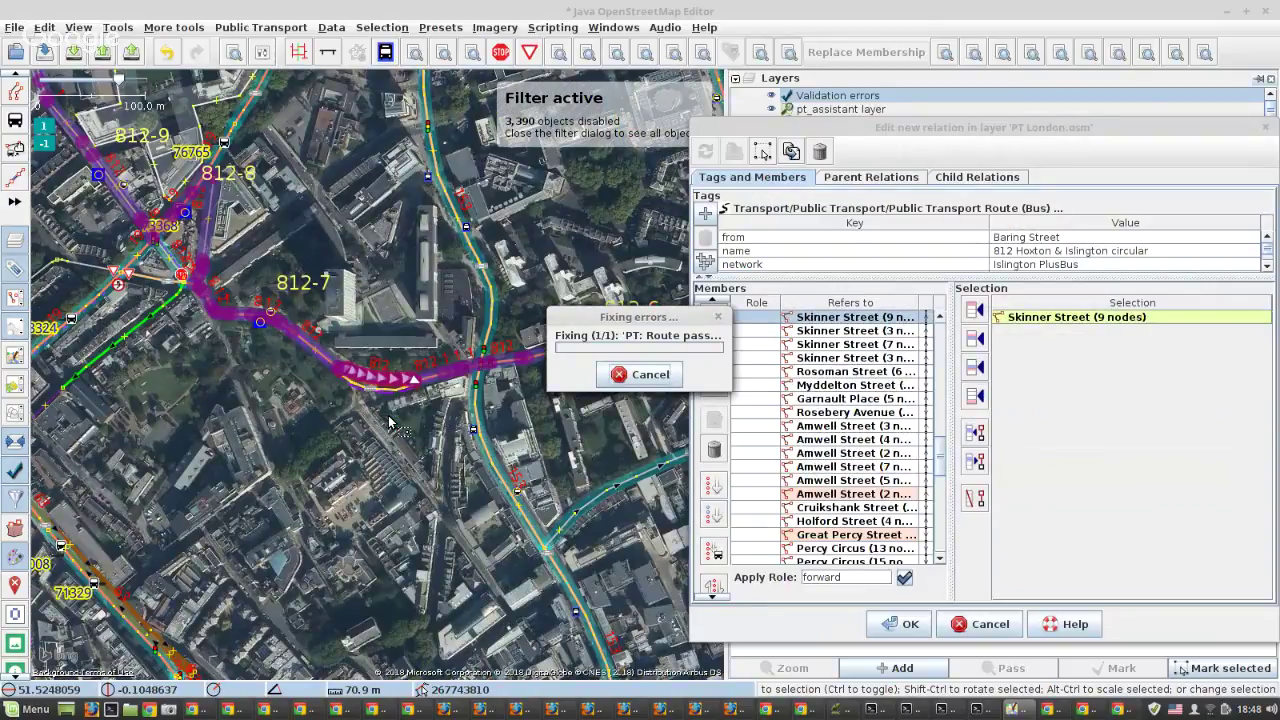
scroll(390, 375, up, 2)
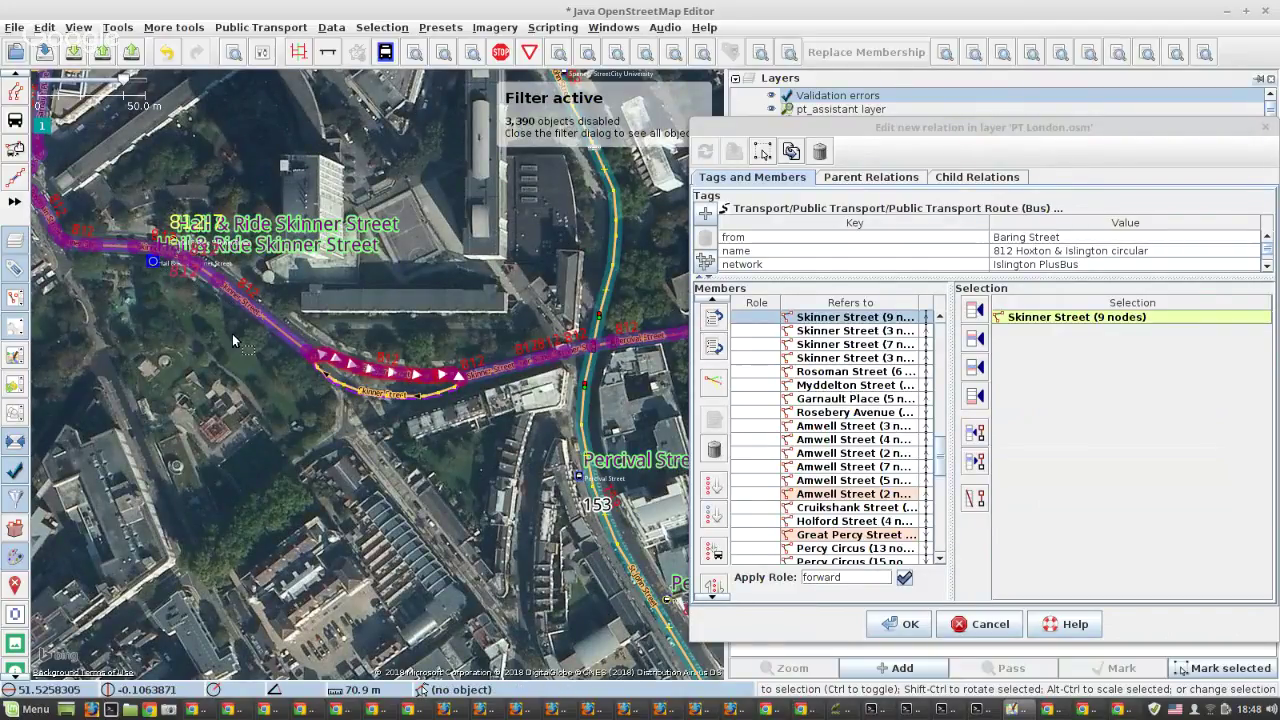
Run the routing helper on route 812 and replace the nine-node wrong-way Skinner Street way with the parallel 12-node one.
click(980, 500)
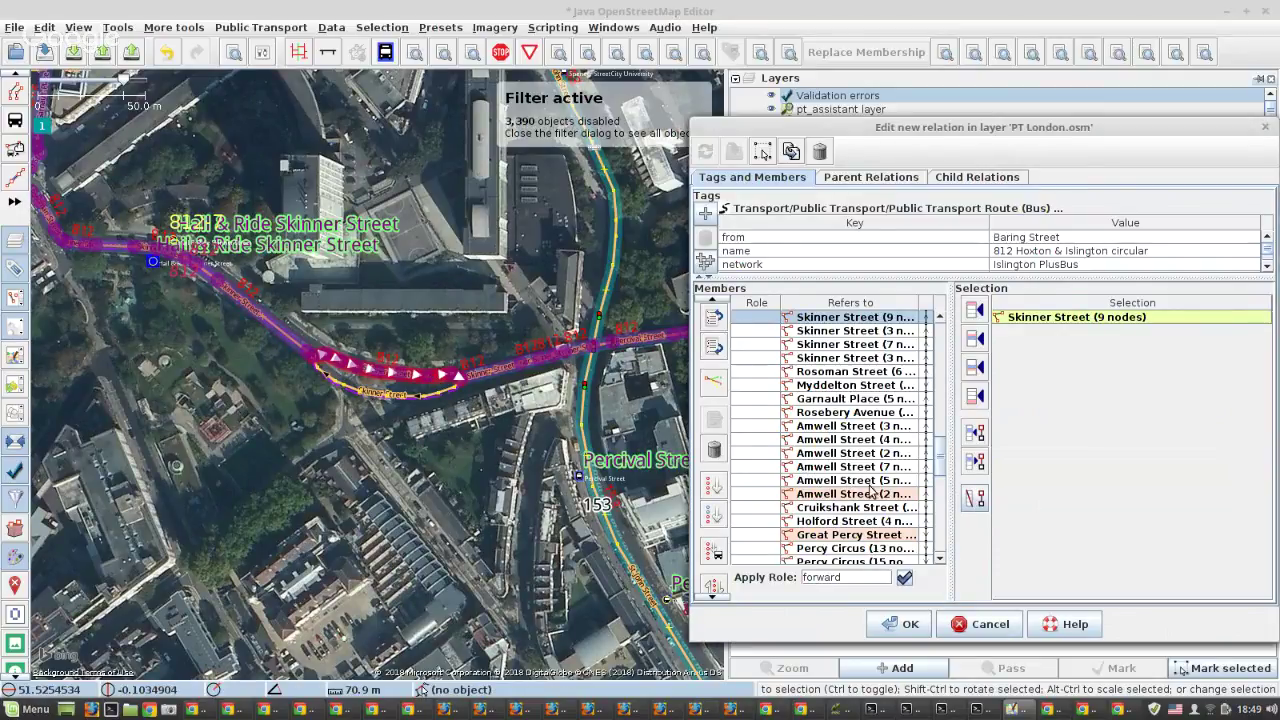
click(714, 384)
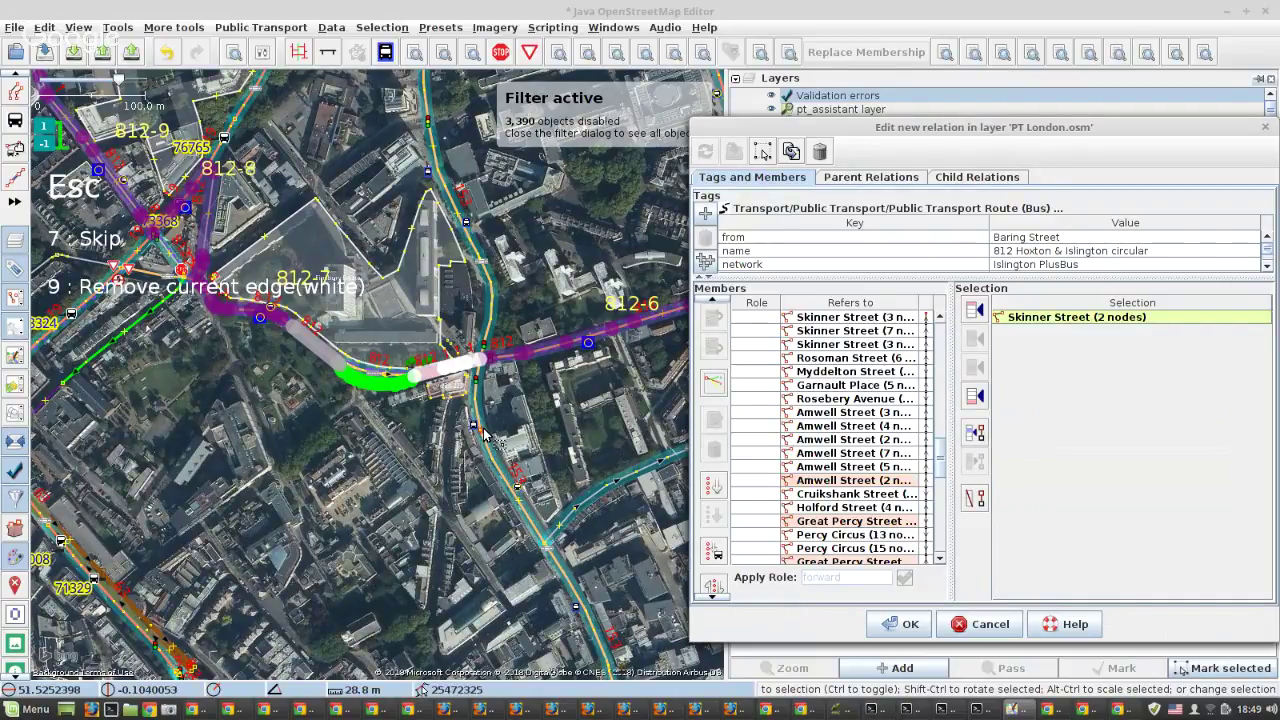
click(490, 12)
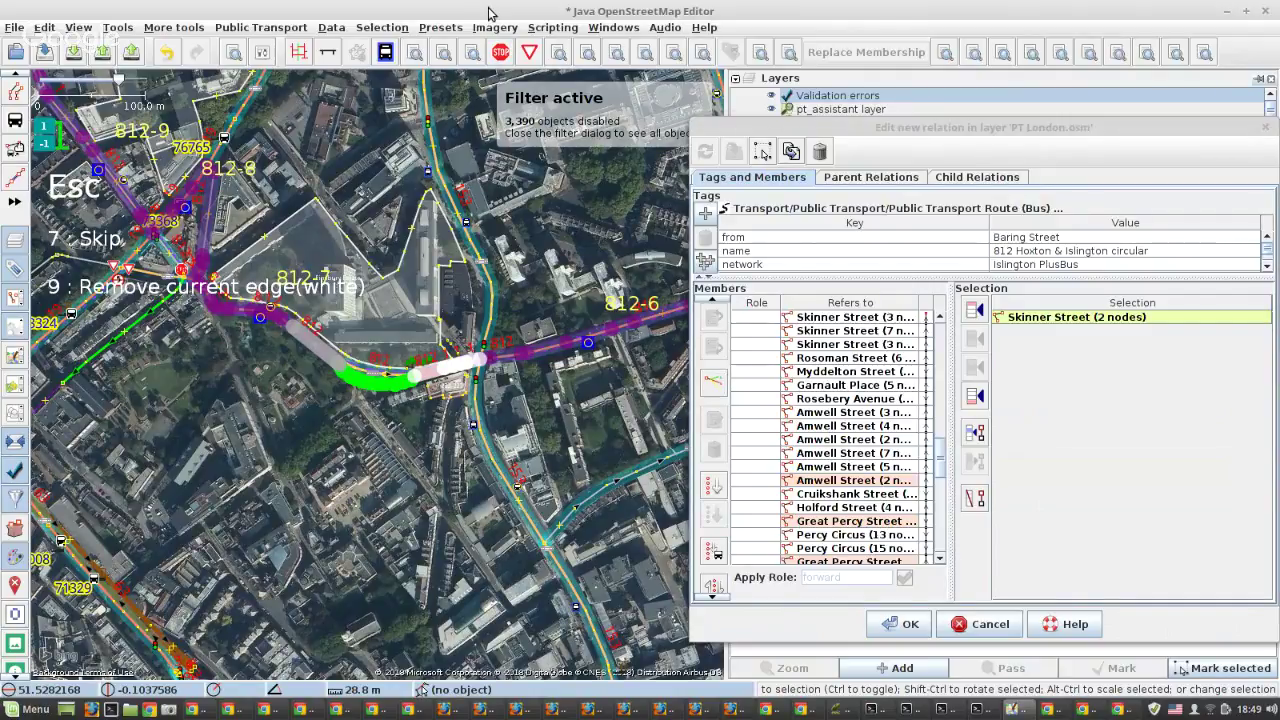
click(348, 378)
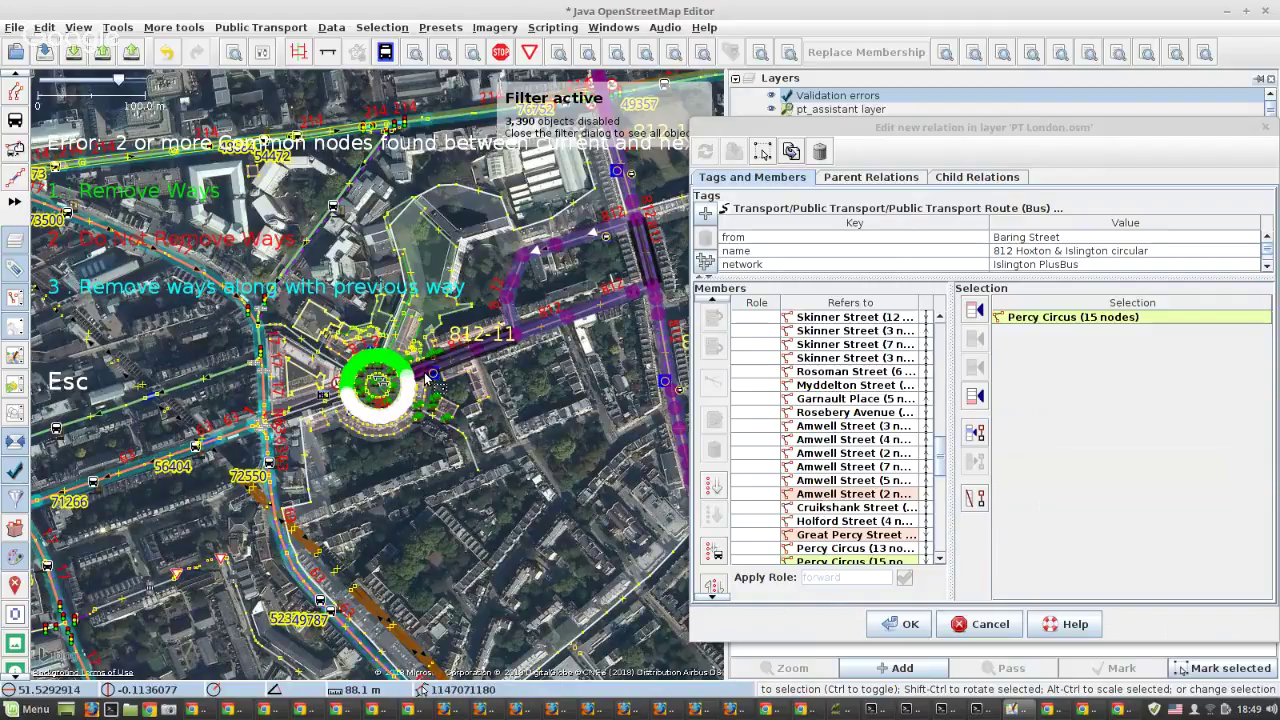
Choose not to remove the ways flagged at Percy Circus and save the route 812 Hoxton & Islington circular relation.
key(2)
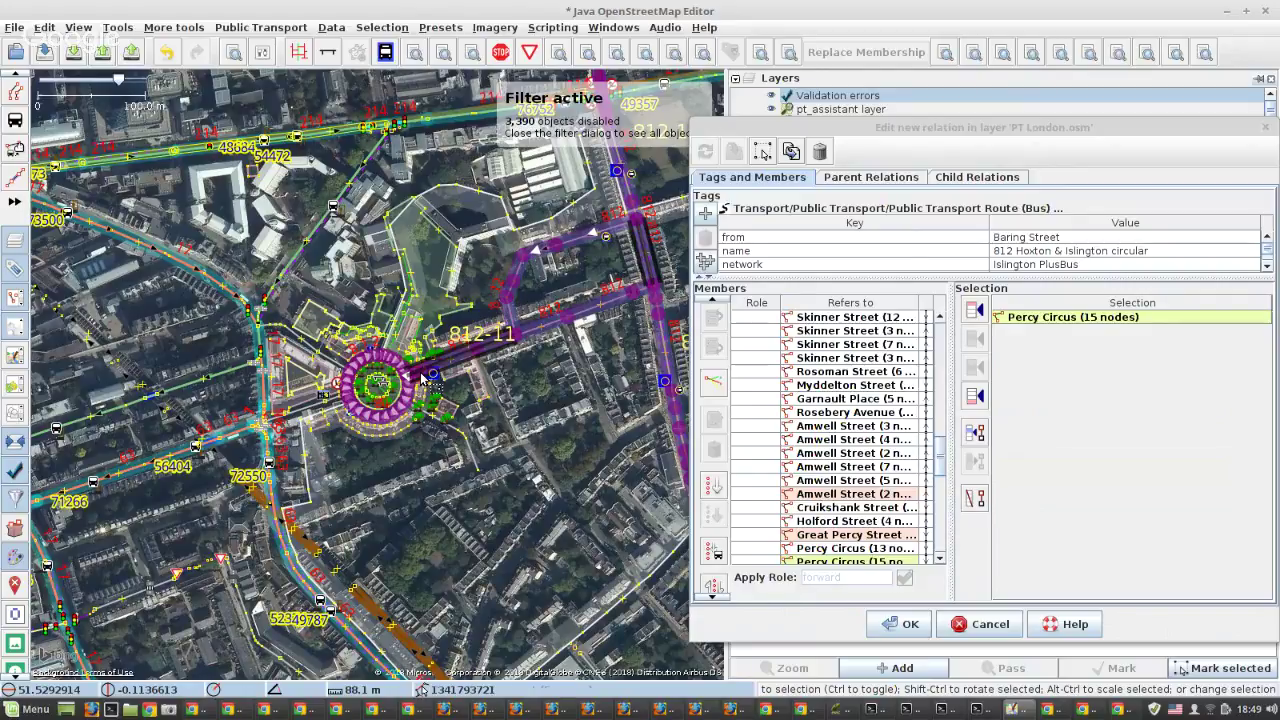
scroll(878, 498, down, 2)
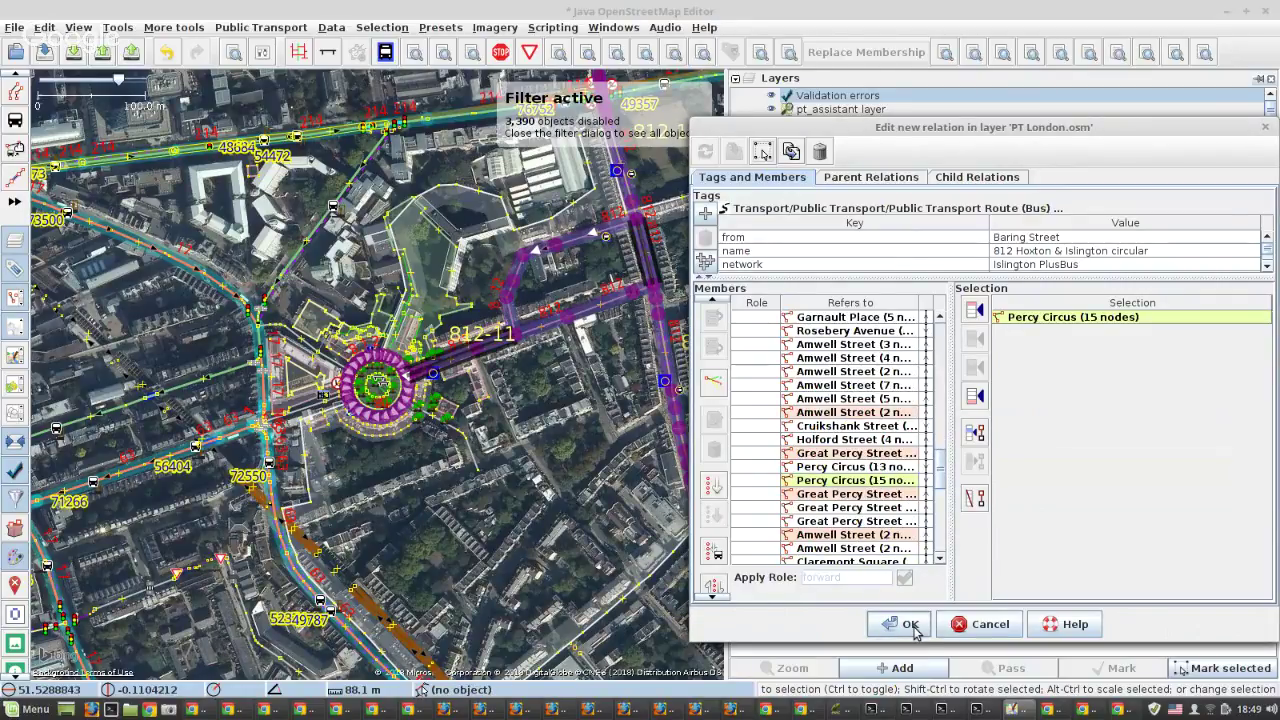
click(912, 625)
Start the fix for the wrong-way oneway warning on London Buses route 1 → Tottenham Court Road and examine London Road up to St George's Circus.
click(868, 505)
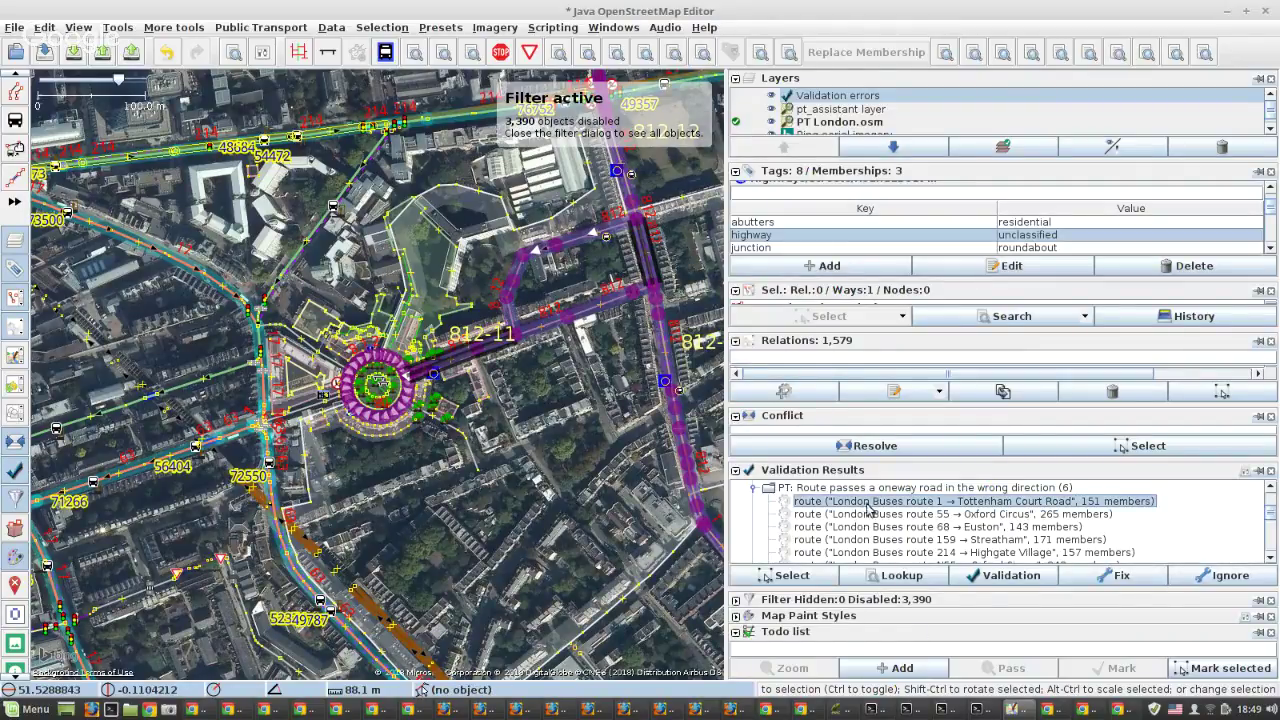
click(1130, 580)
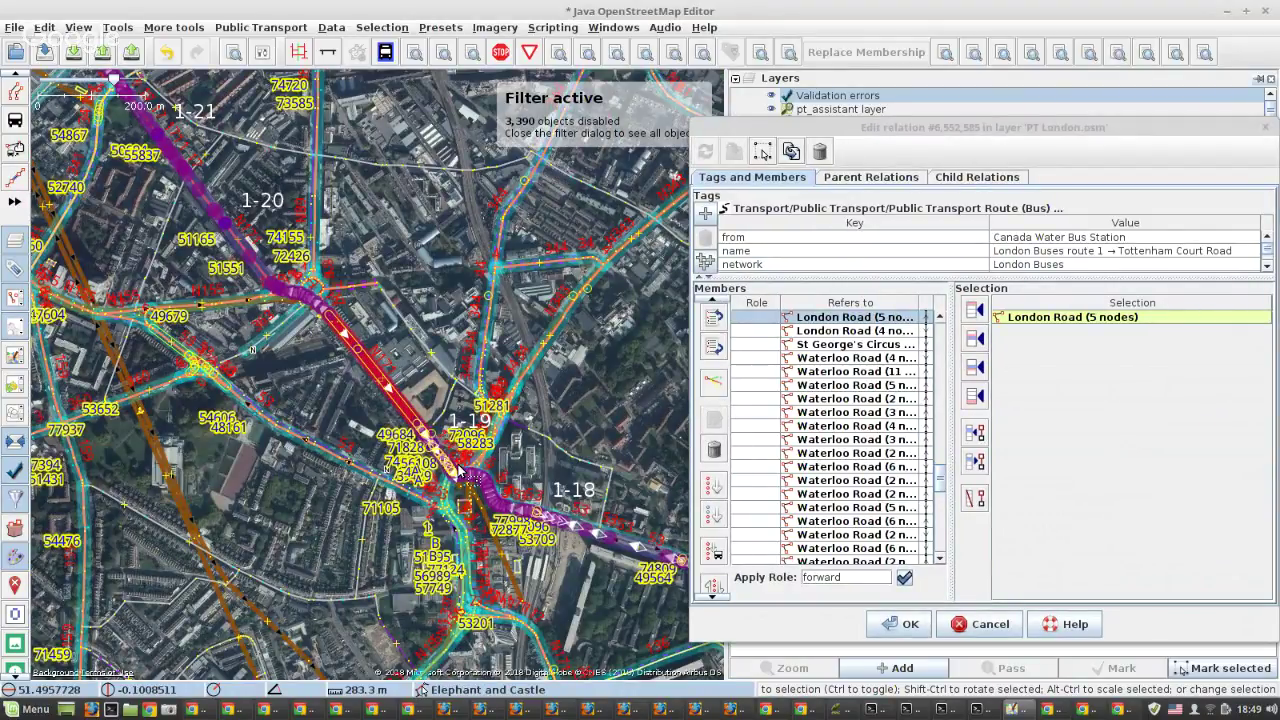
scroll(460, 473, up, 2)
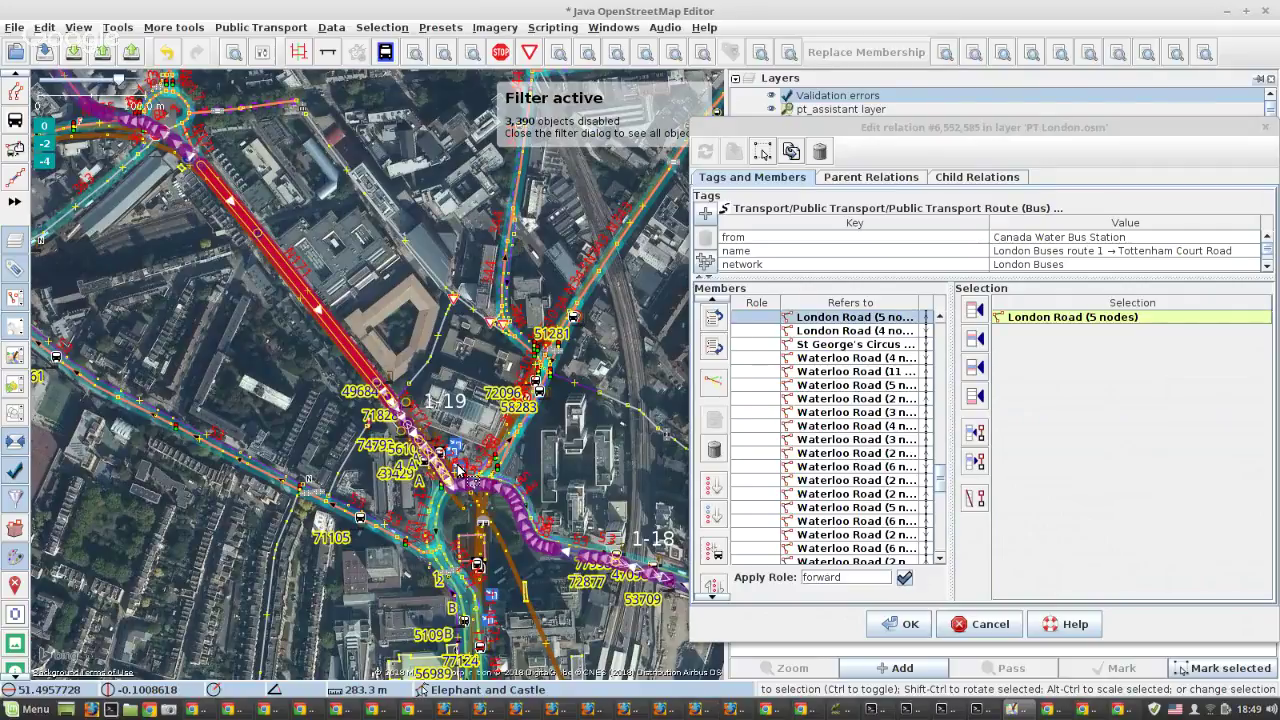
scroll(458, 470, up, 2)
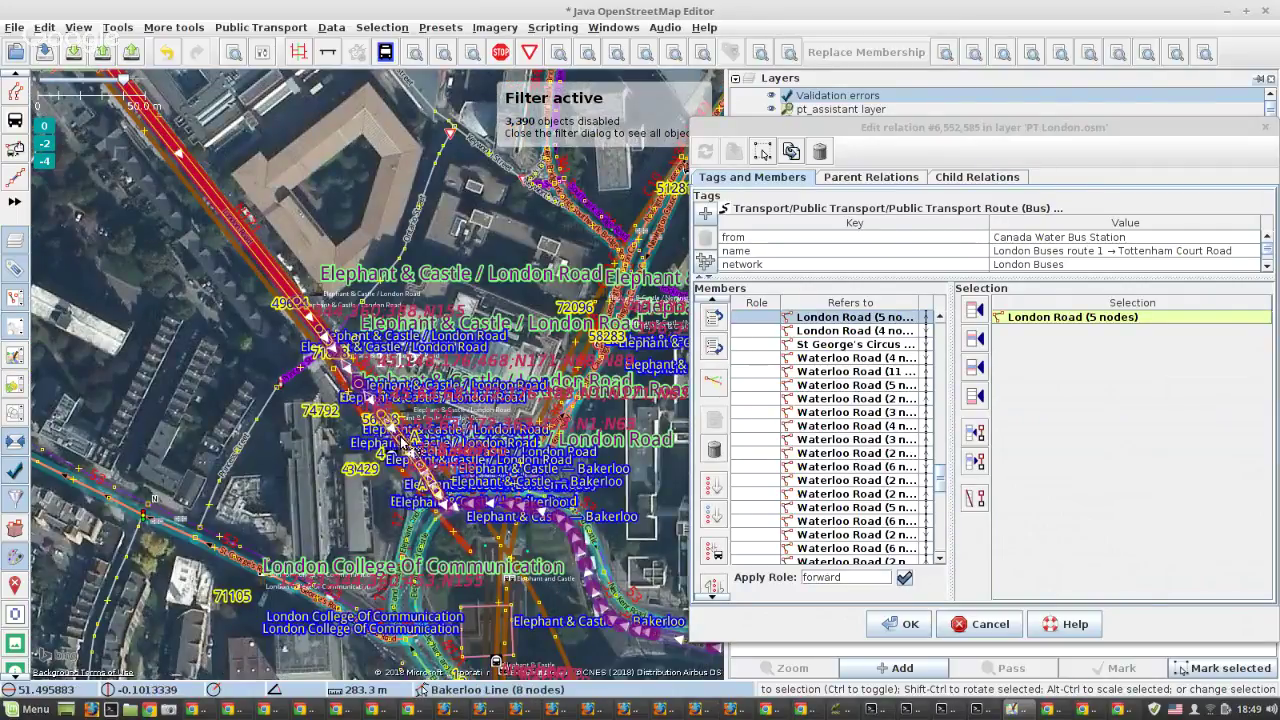
scroll(402, 443, down, 2)
scroll(402, 441, down, 2)
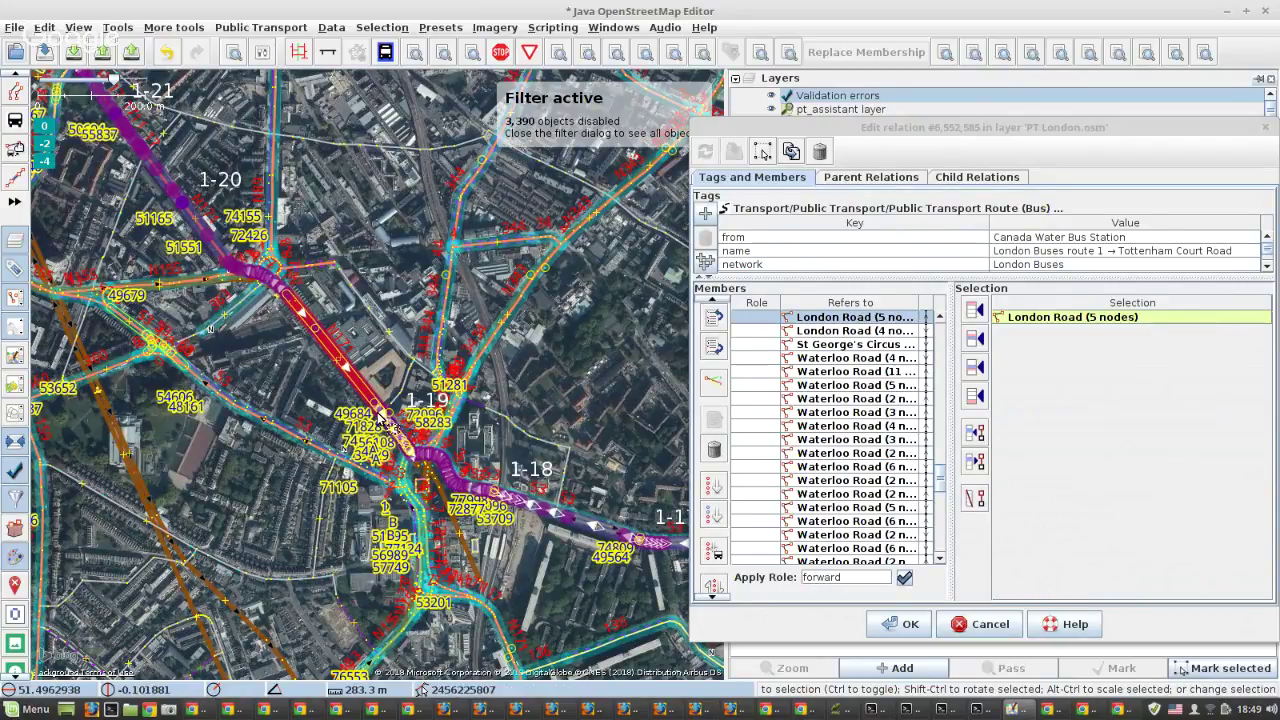
scroll(382, 417, up, 2)
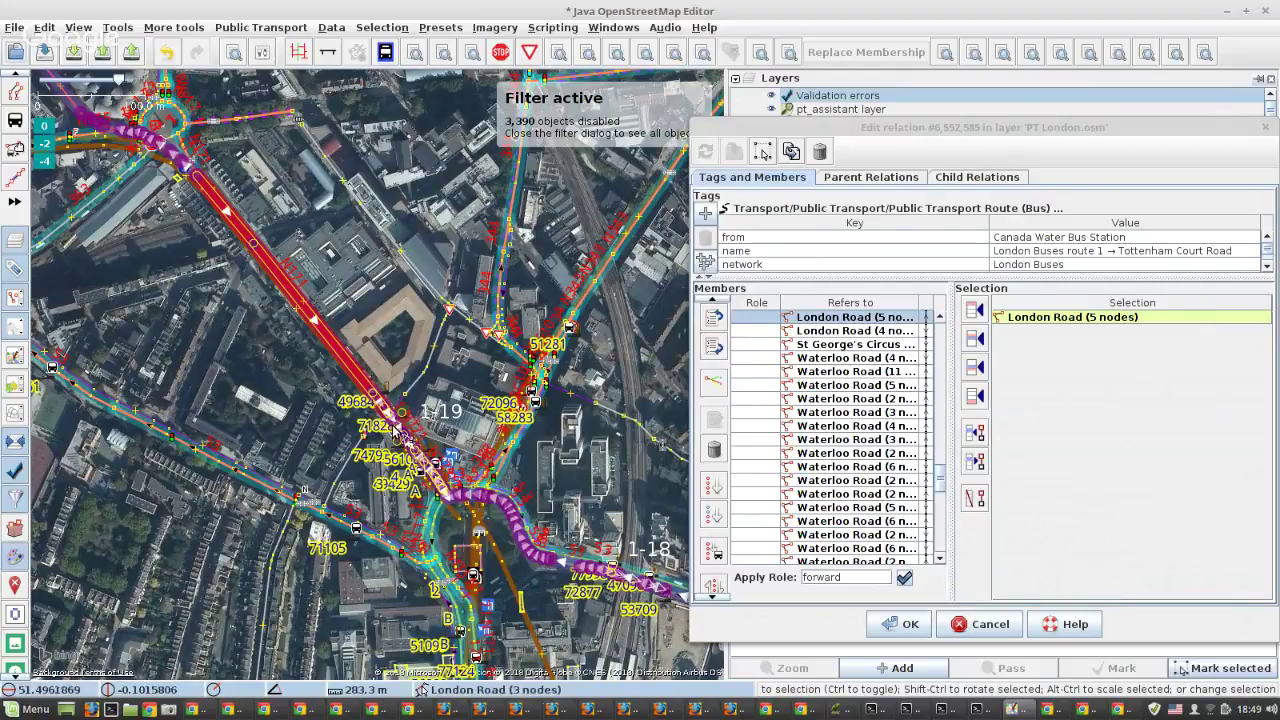
scroll(437, 436, down, 2)
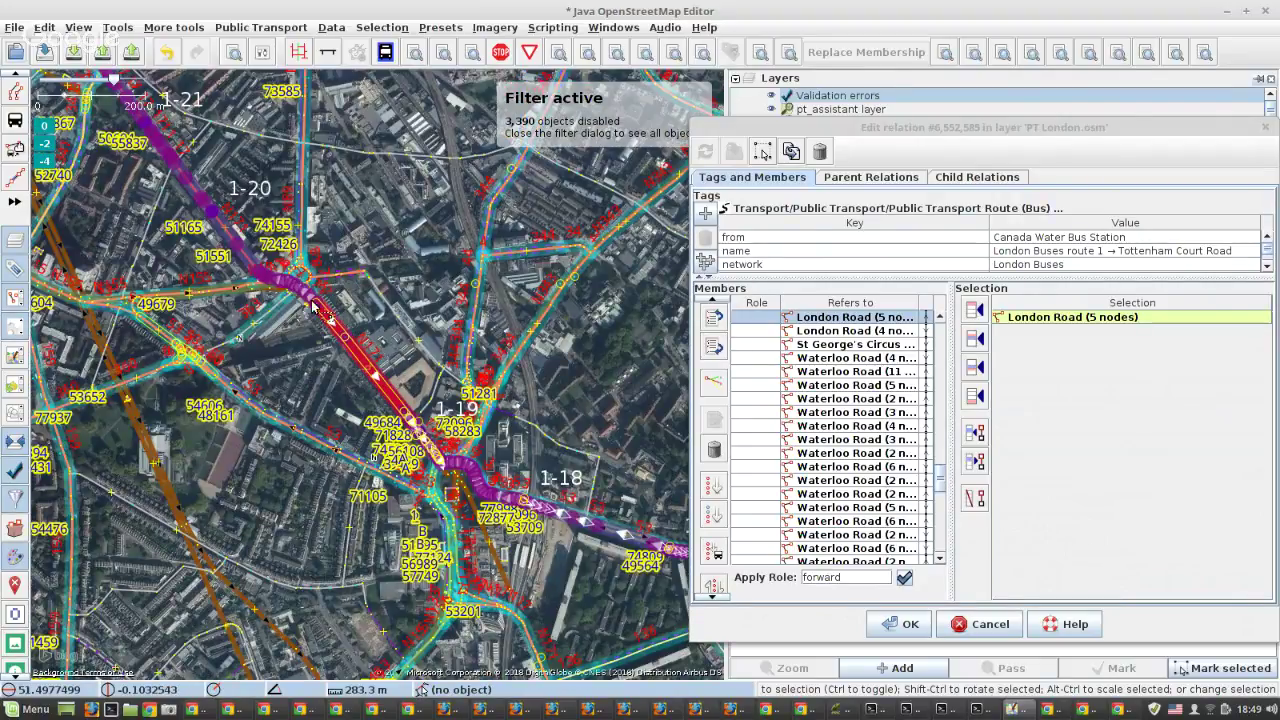
scroll(209, 205, up, 2)
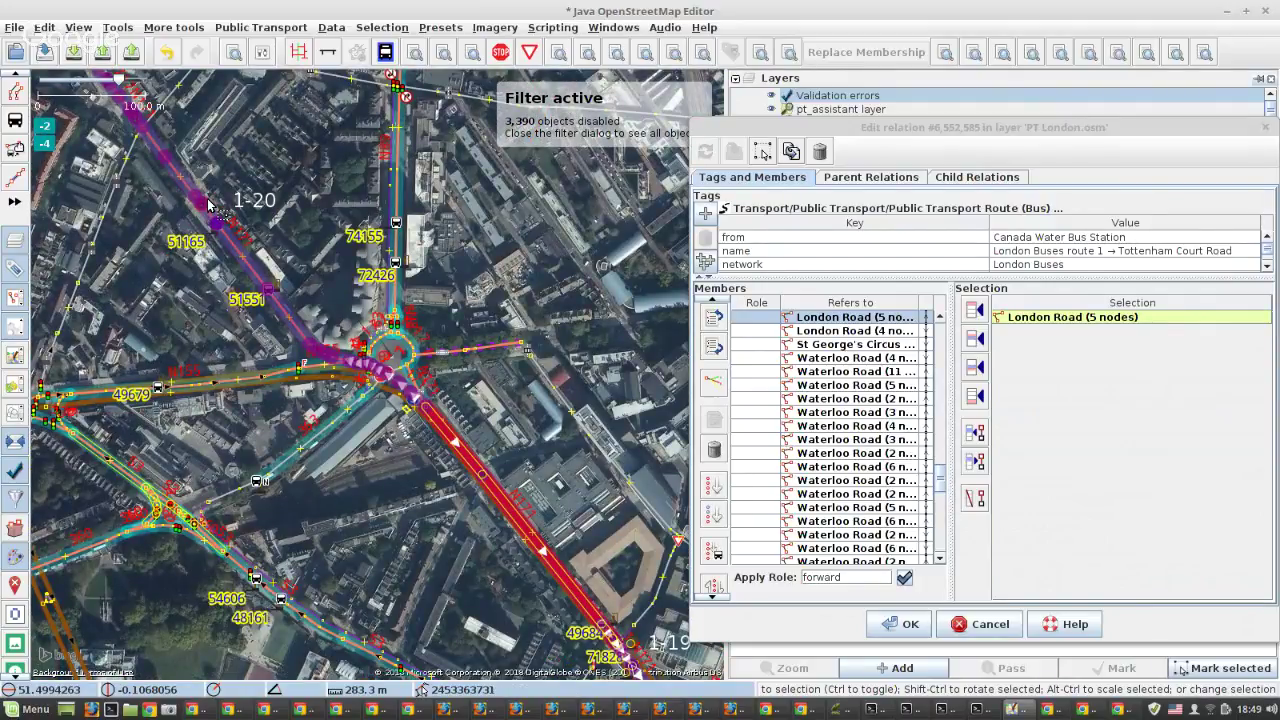
scroll(209, 205, up, 4)
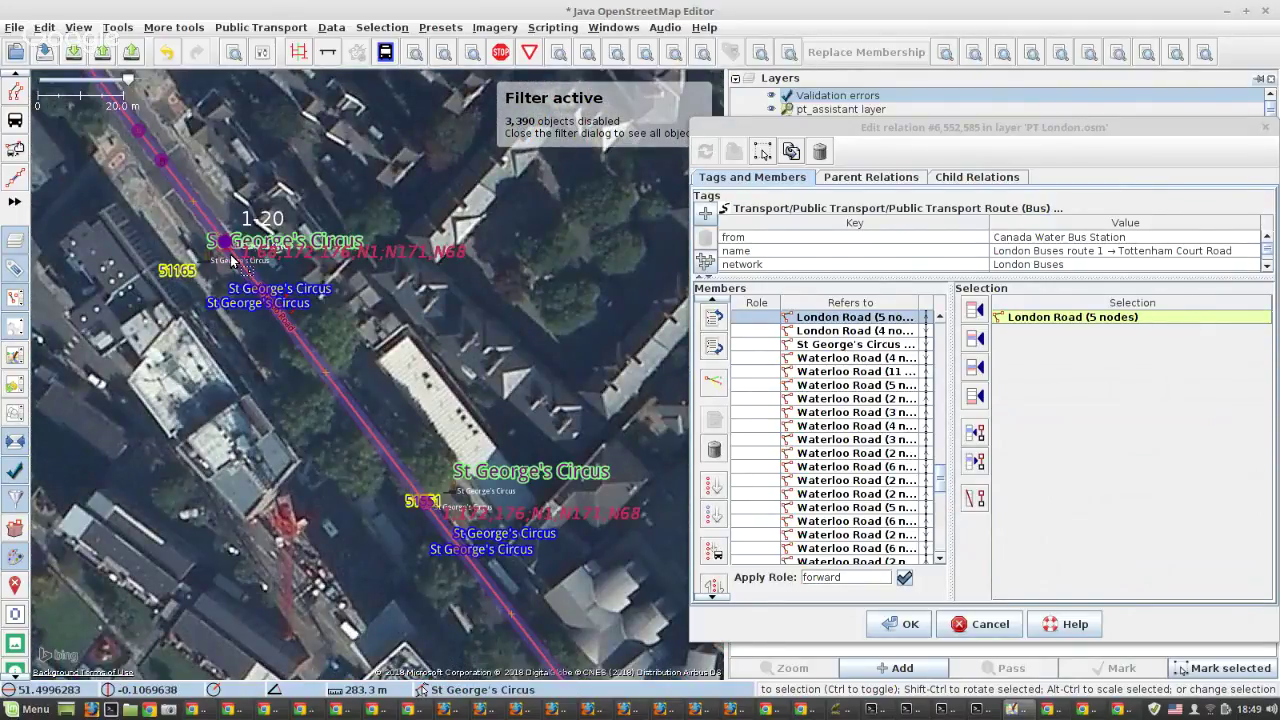
scroll(338, 364, down, 4)
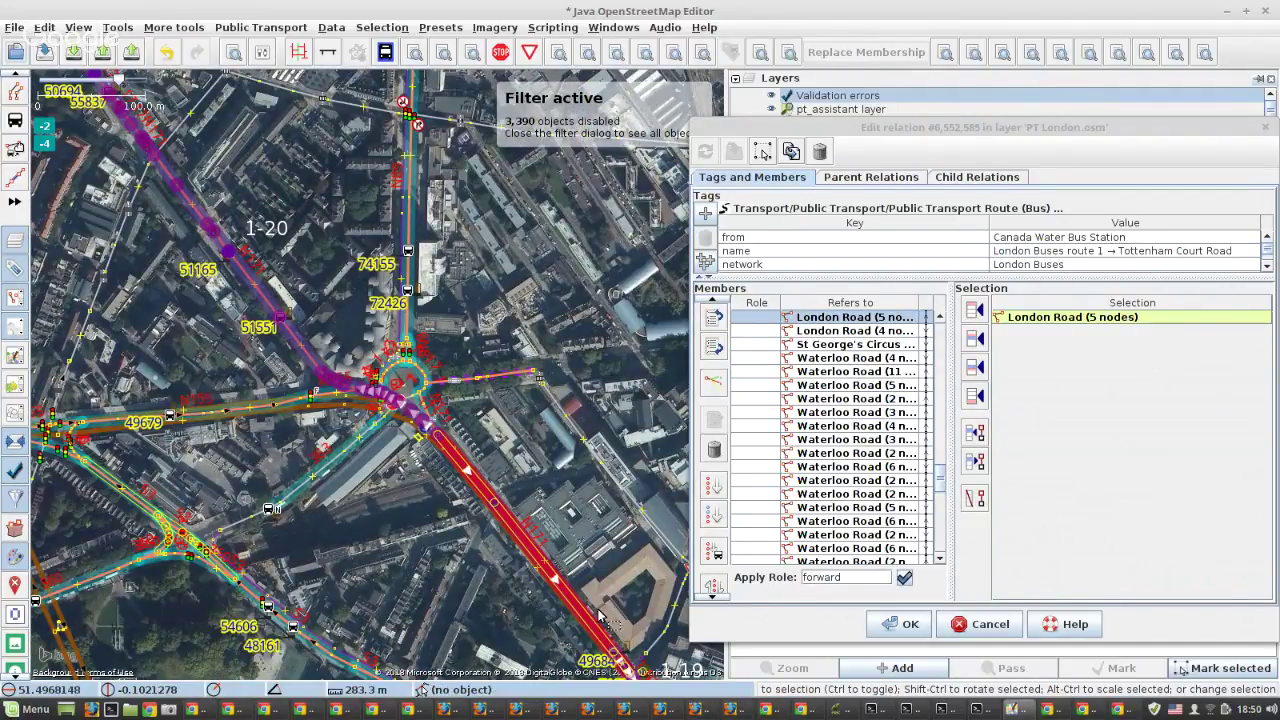
drag(600, 615, 420, 380)
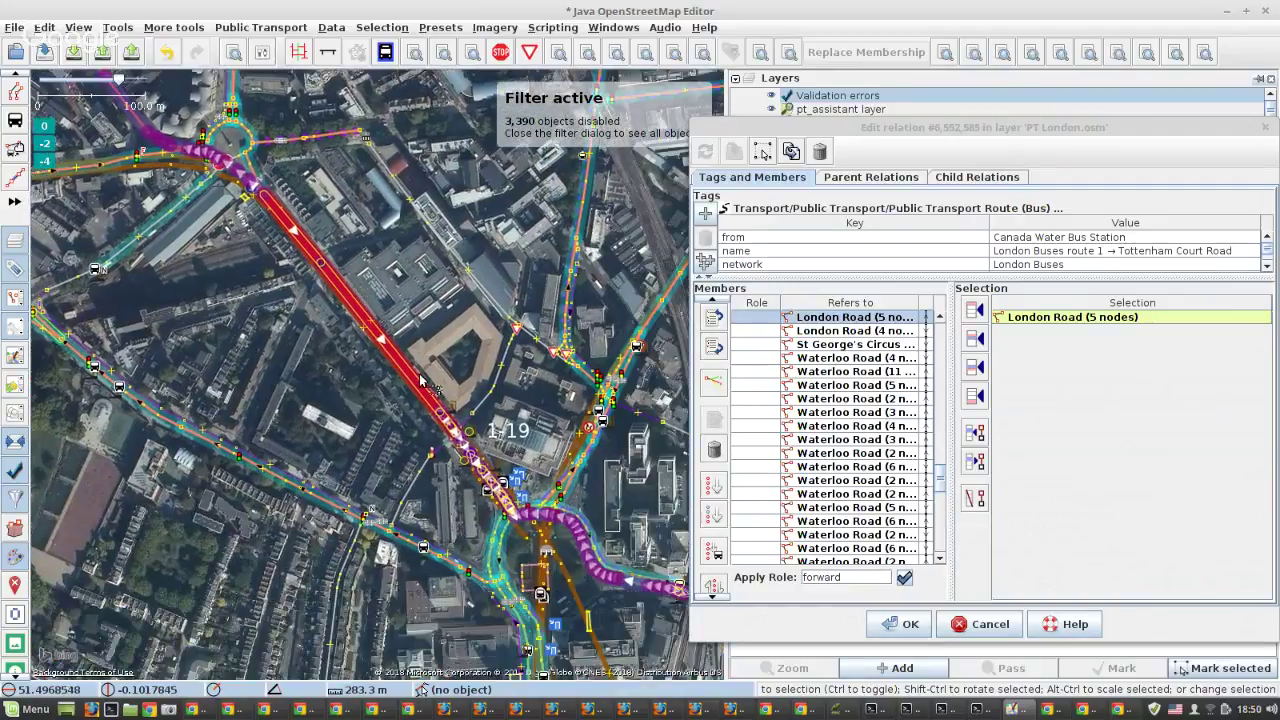
Examine platform 74792 at Elephant & Castle / London Road and look through the stop members of route 1.
scroll(500, 502, up, 4)
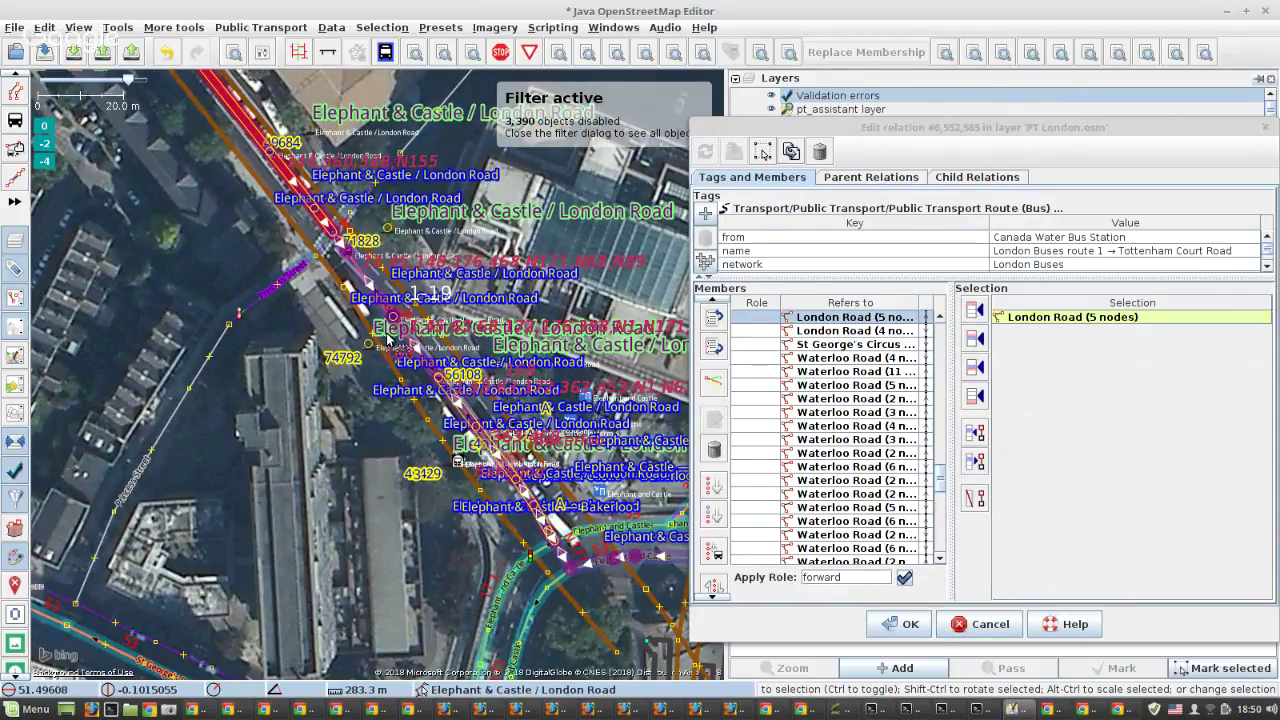
scroll(365, 346, up, 2)
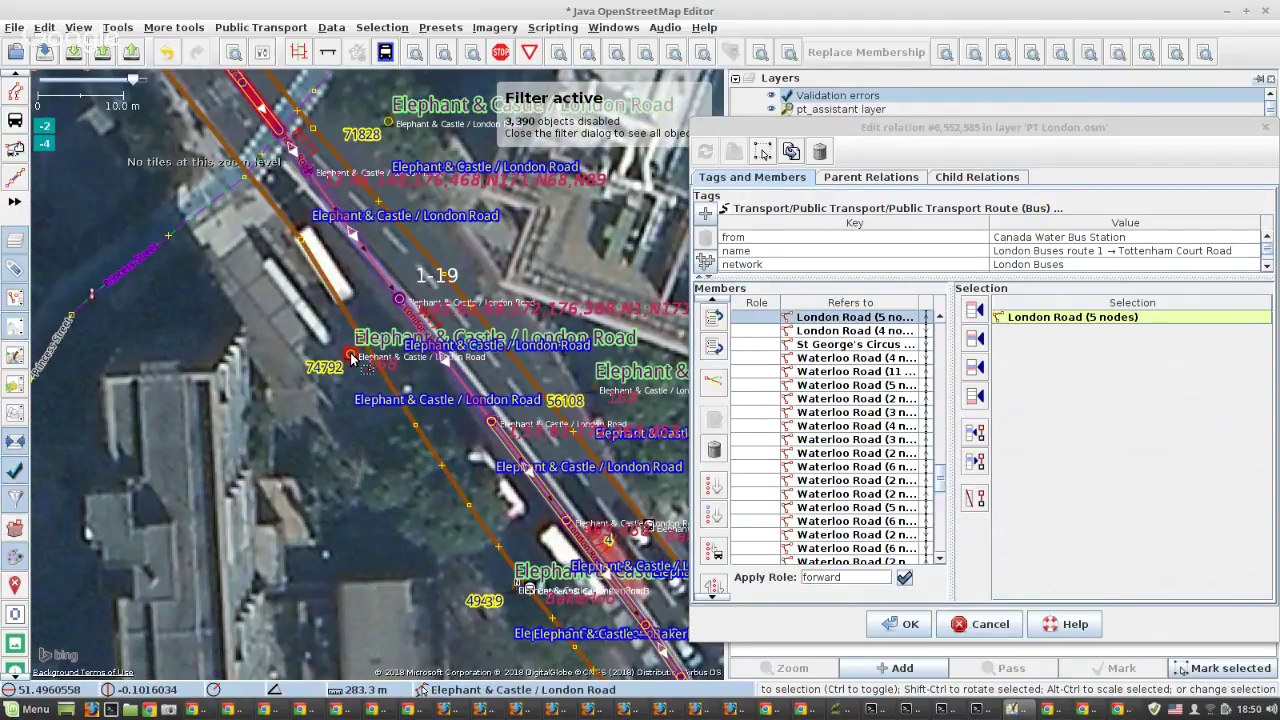
click(350, 357)
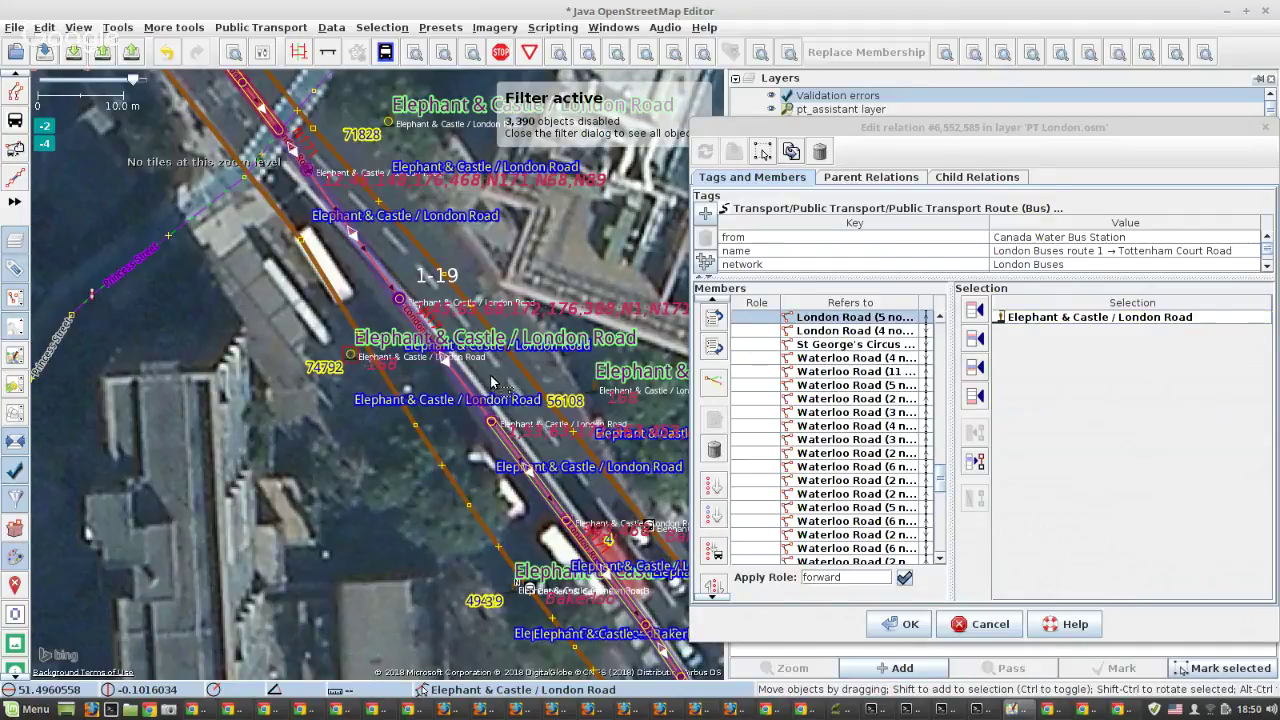
scroll(880, 395, up, 10)
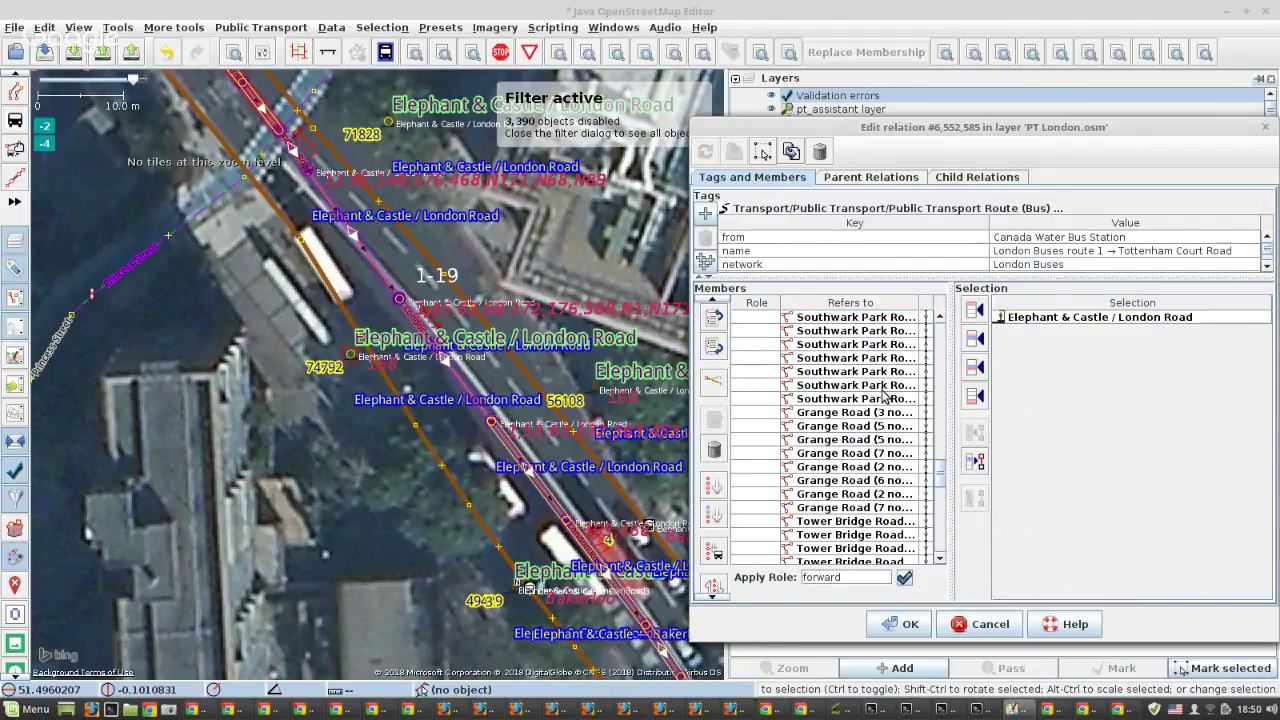
scroll(868, 420, down, 5)
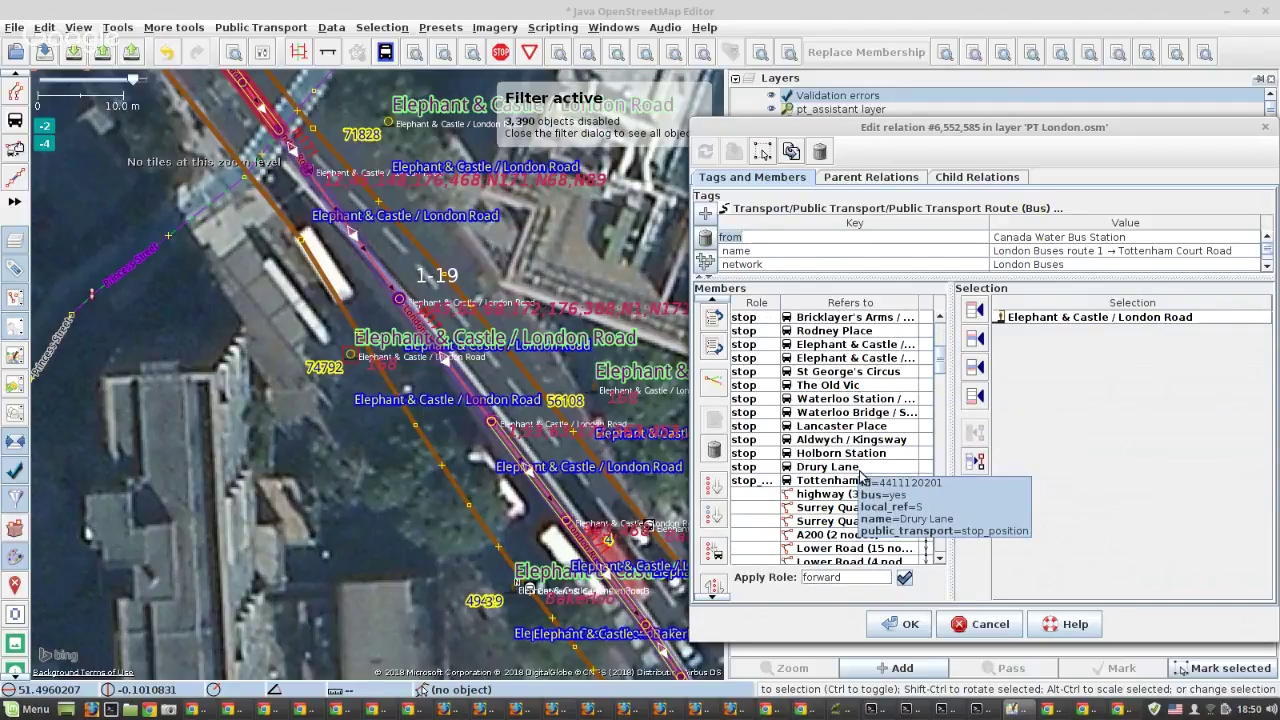
scroll(860, 475, up, 4)
scroll(856, 476, up, 2)
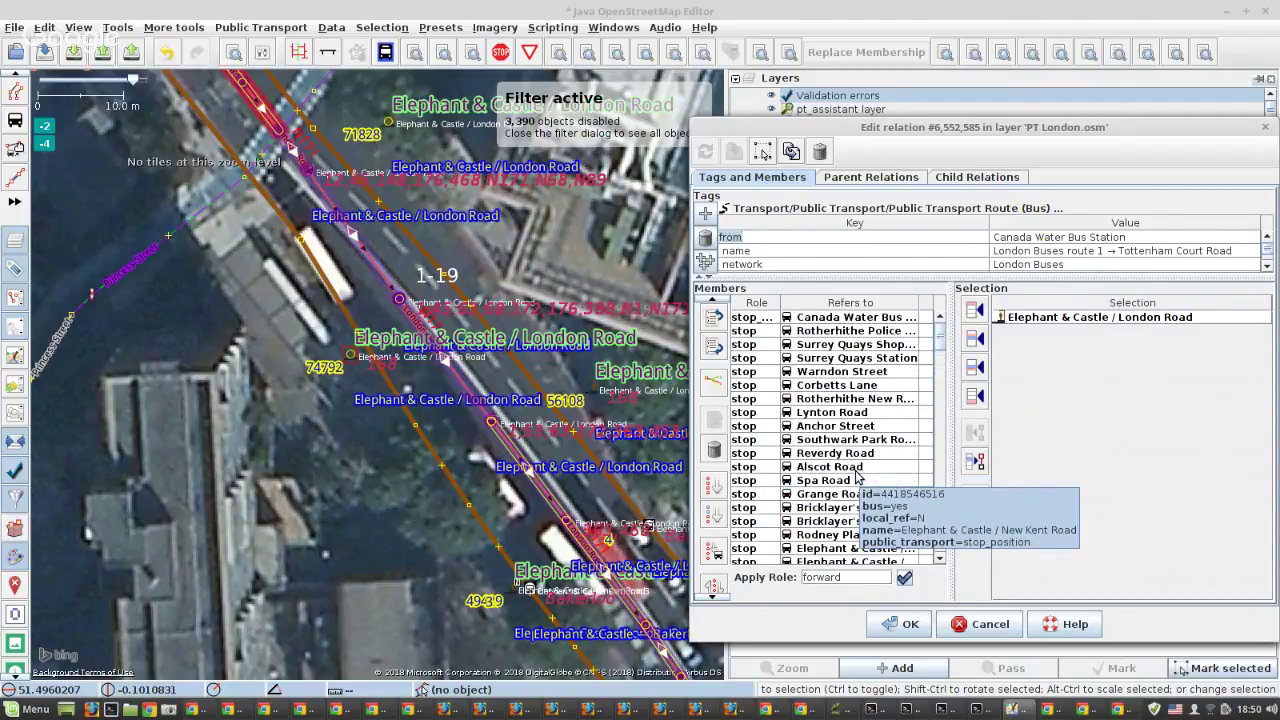
Replace the Elephant & Castle / London Road stop position member of route 1 with platform node 74792 and apply the change.
shift+click(412, 316)
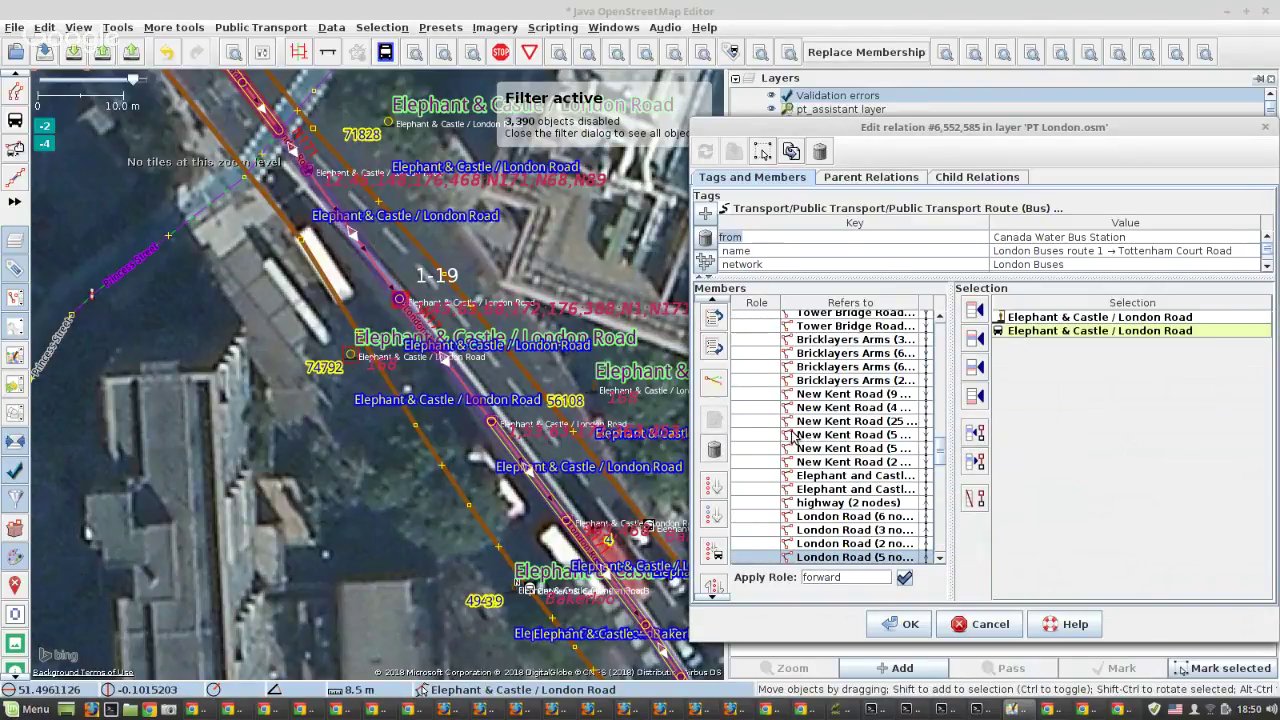
scroll(795, 440, up, 1)
scroll(870, 440, up, 6)
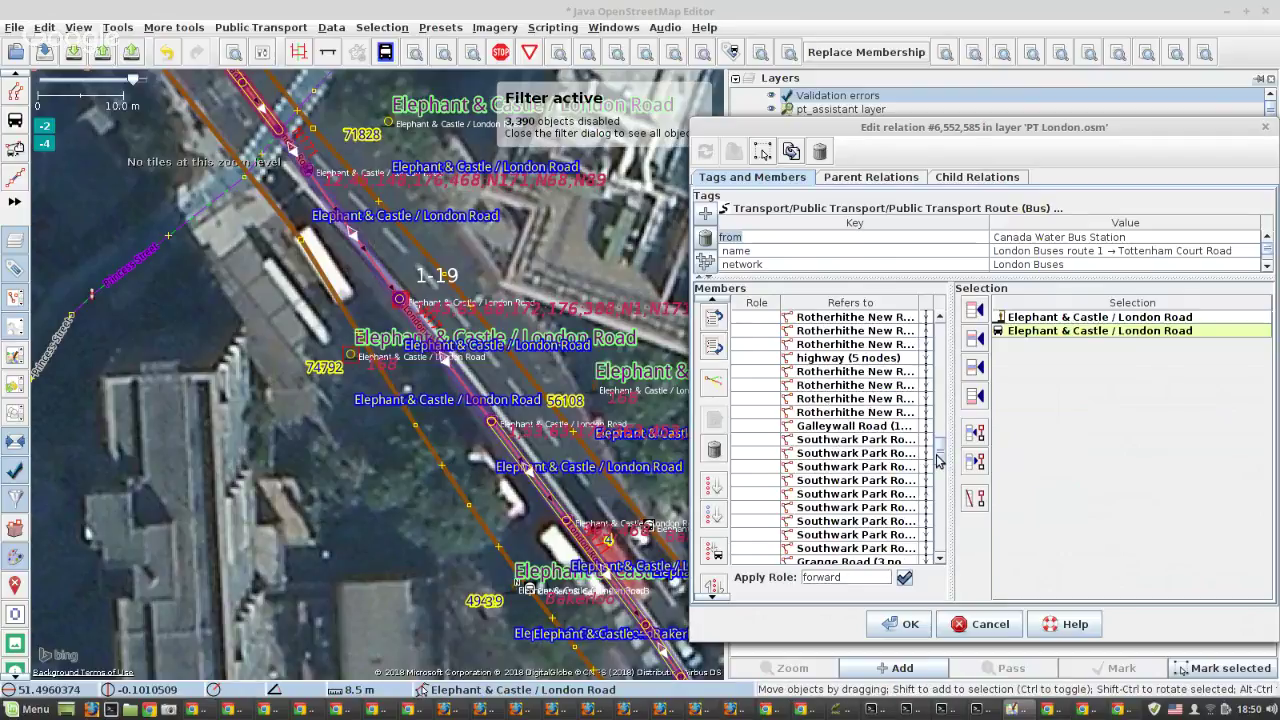
scroll(938, 460, up, 5)
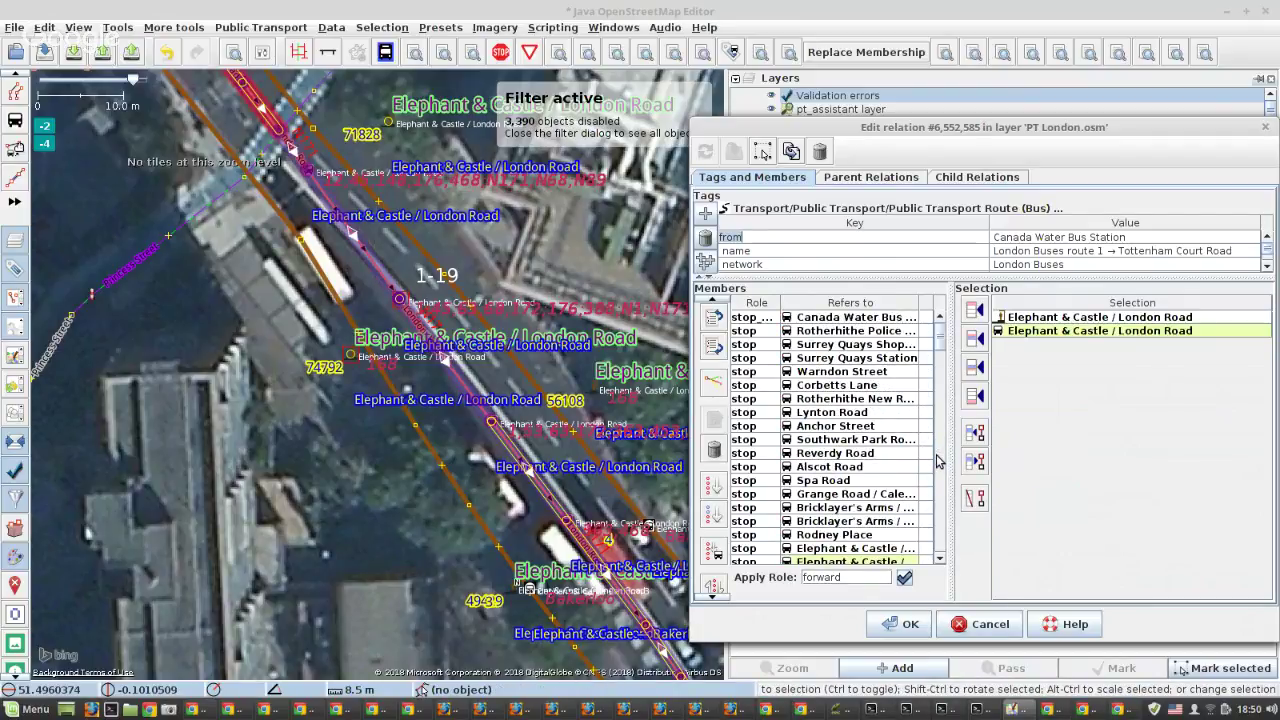
click(938, 460)
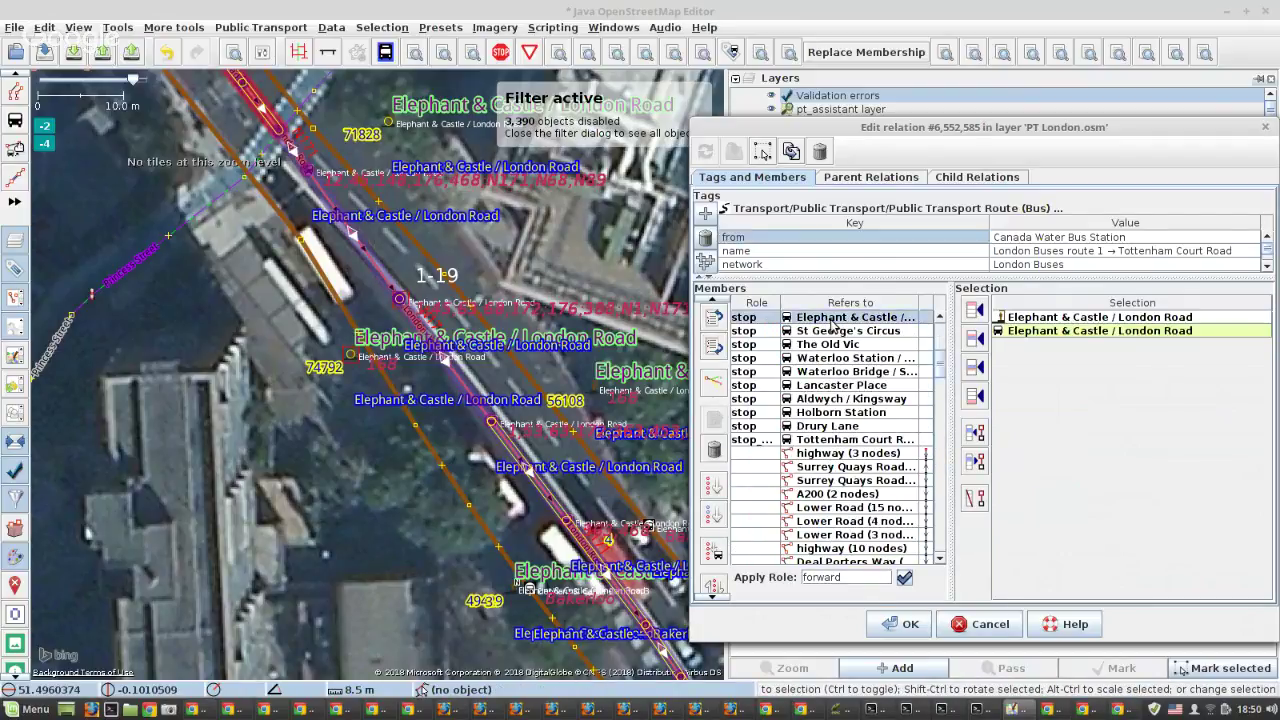
click(348, 357)
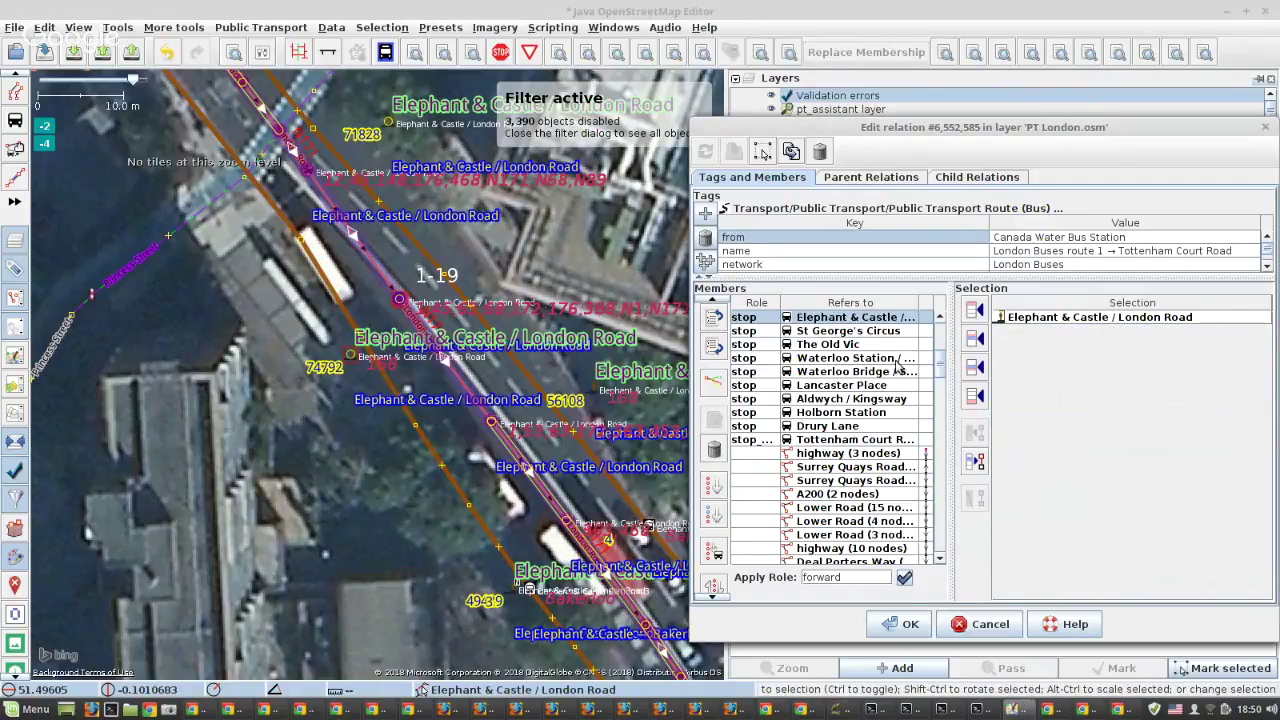
click(816, 320)
click(714, 449)
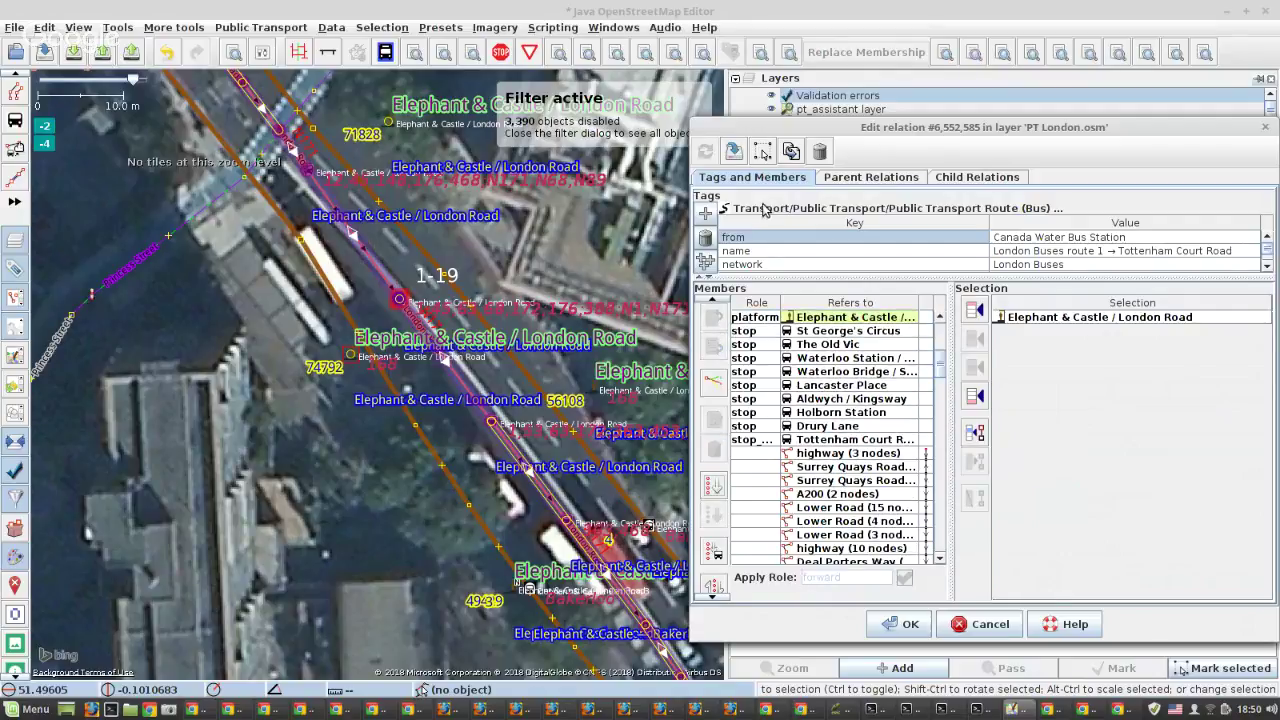
click(352, 407)
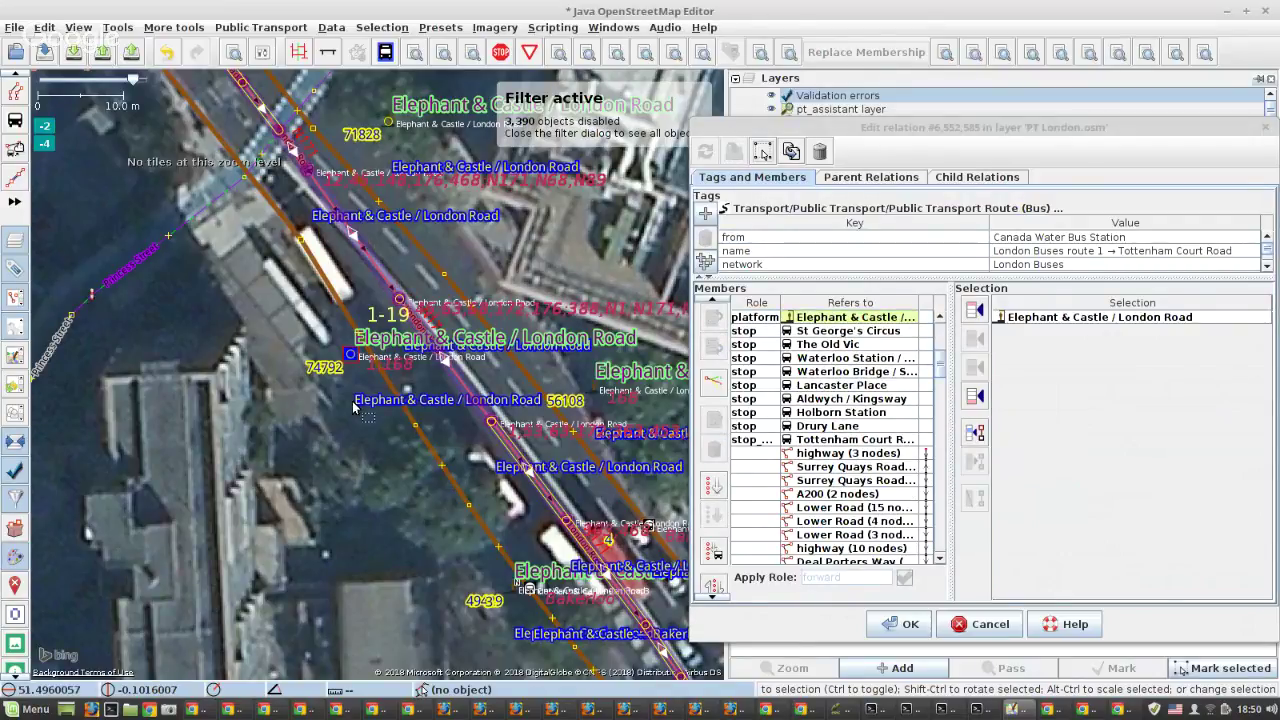
Examine the oneway direction of London Road near the Elephant & Castle stops, up to the flagged five-node way.
scroll(352, 407, down, 2)
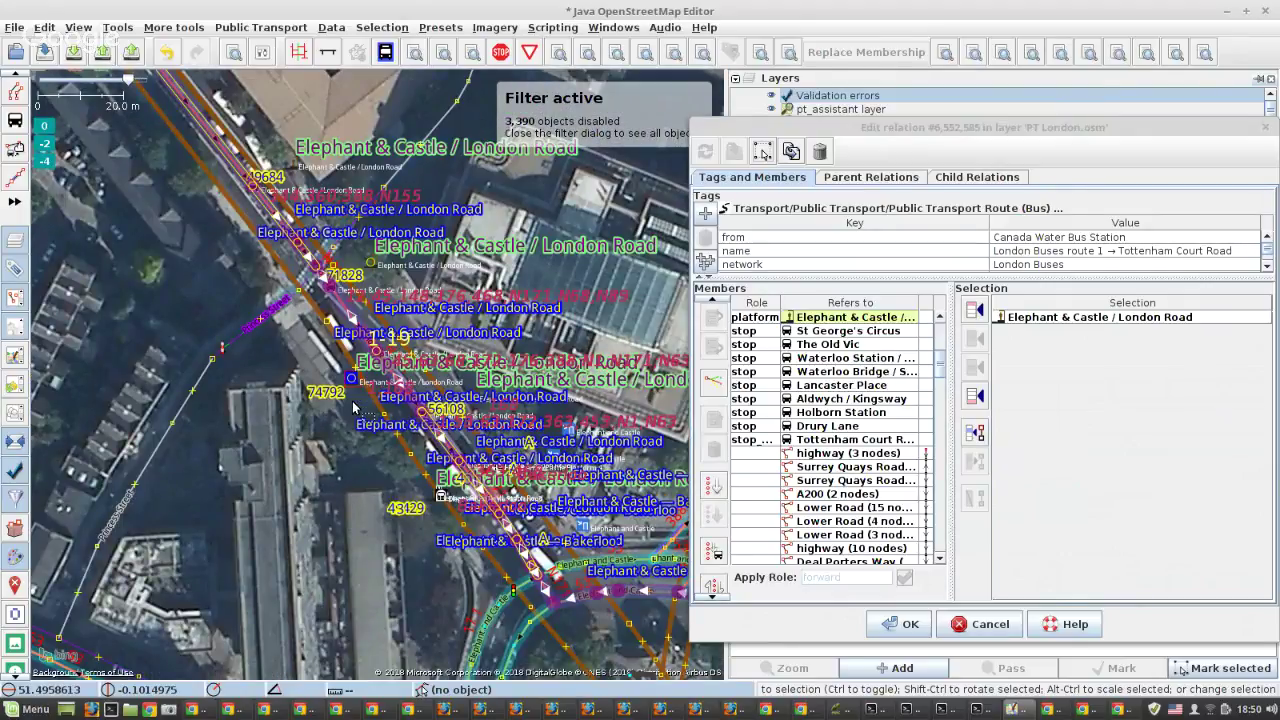
scroll(352, 407, down, 2)
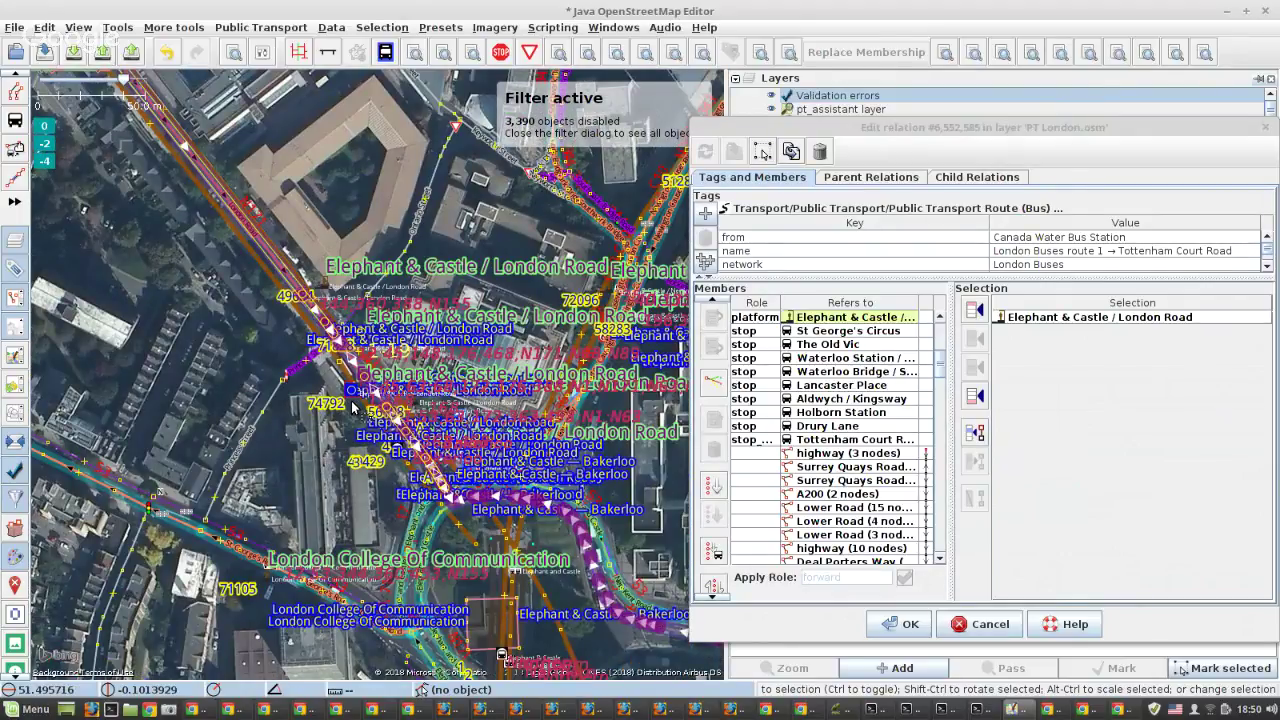
scroll(352, 407, down, 2)
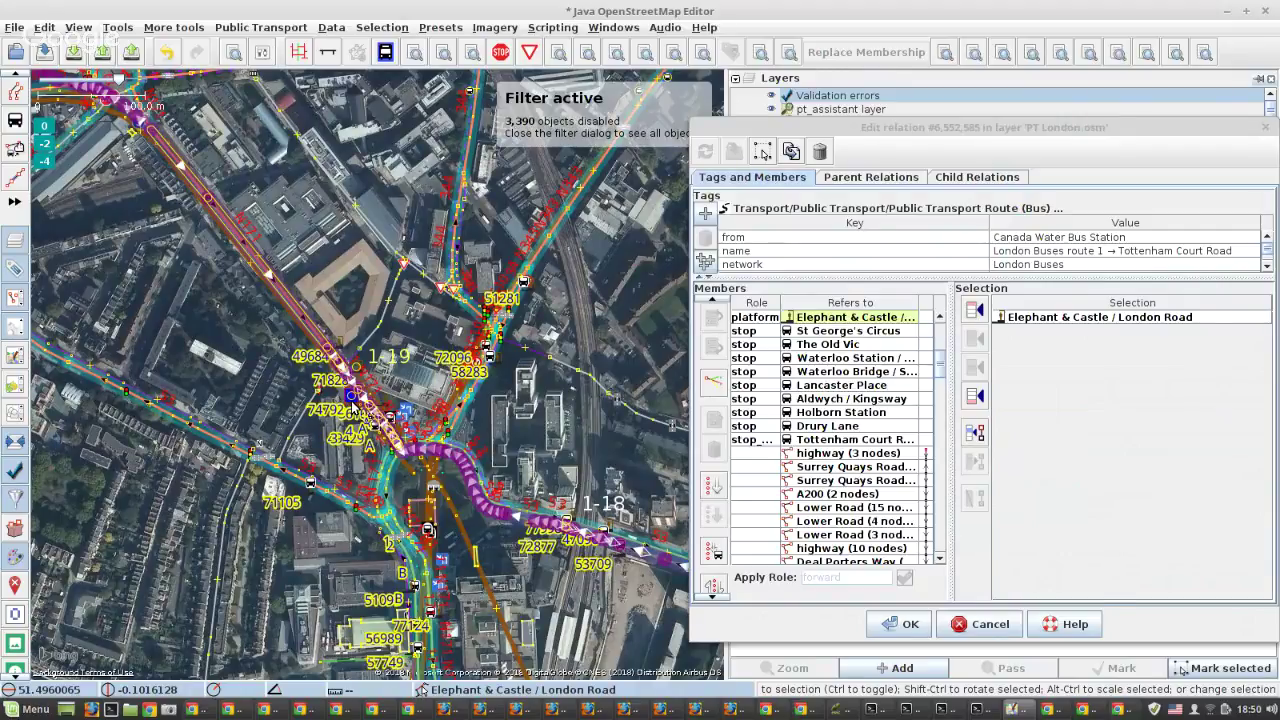
scroll(352, 407, up, 2)
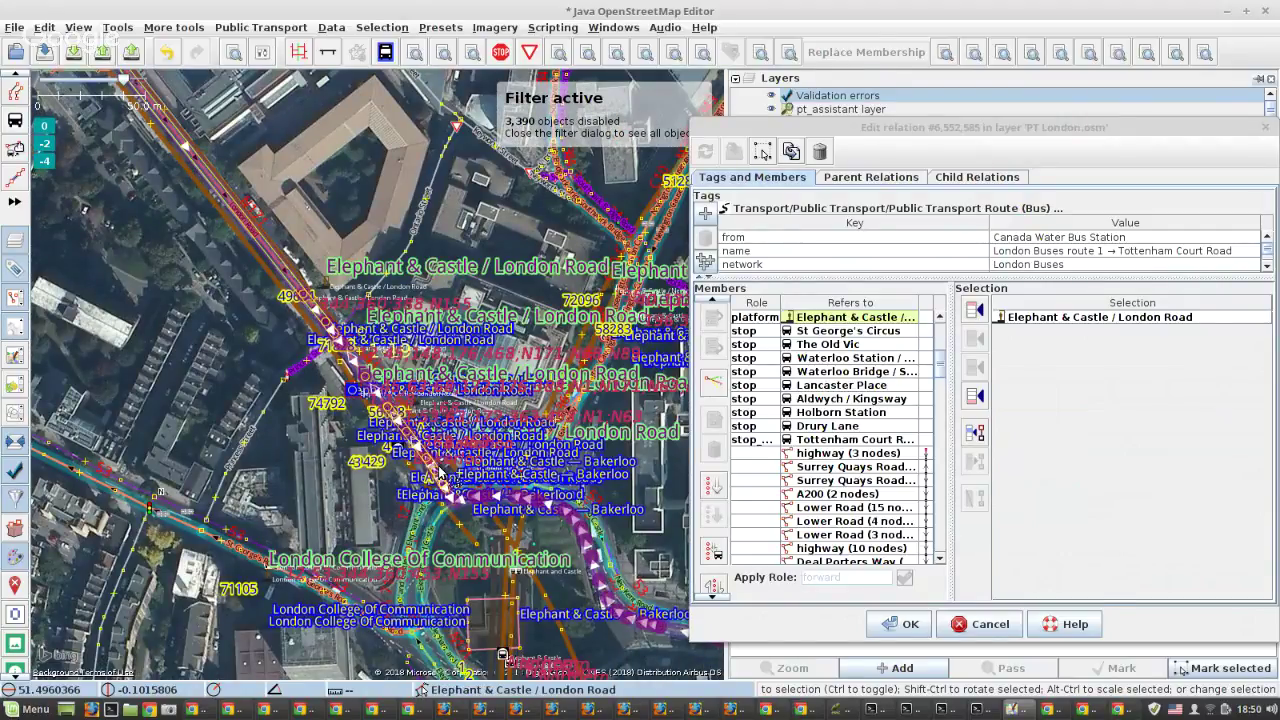
scroll(438, 471, up, 2)
scroll(438, 451, up, 3)
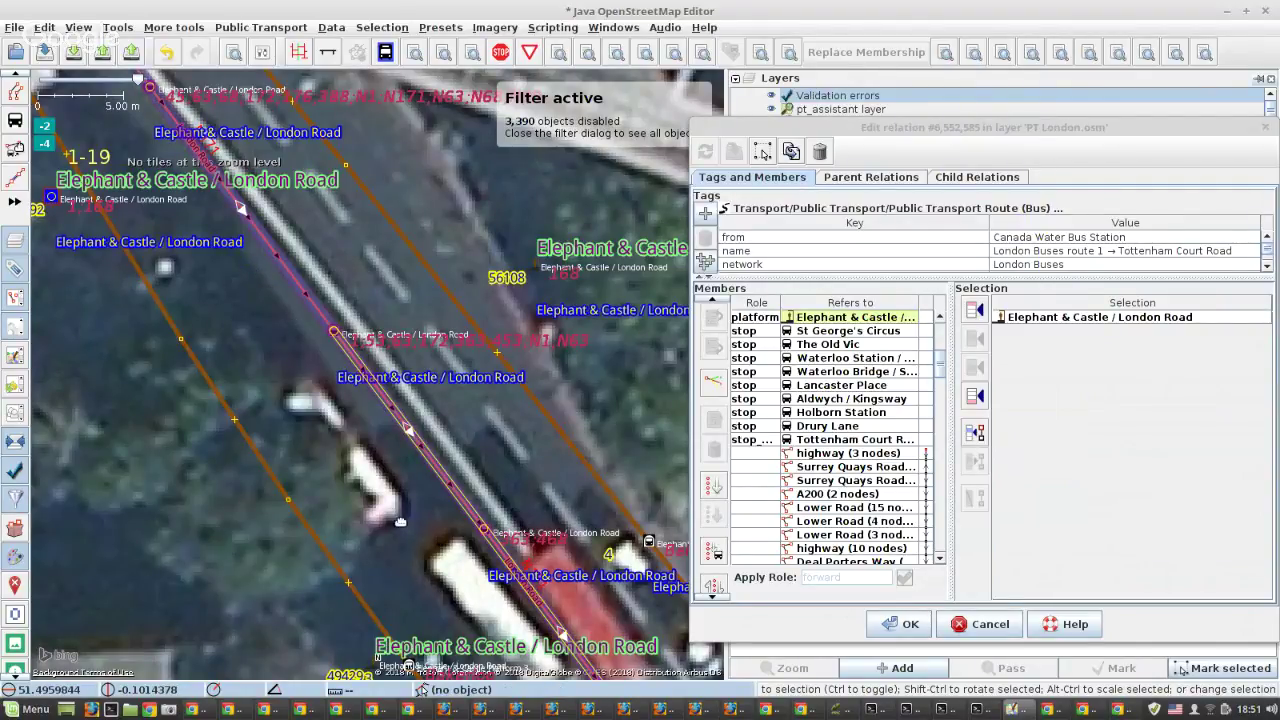
drag(248, 268, 435, 572)
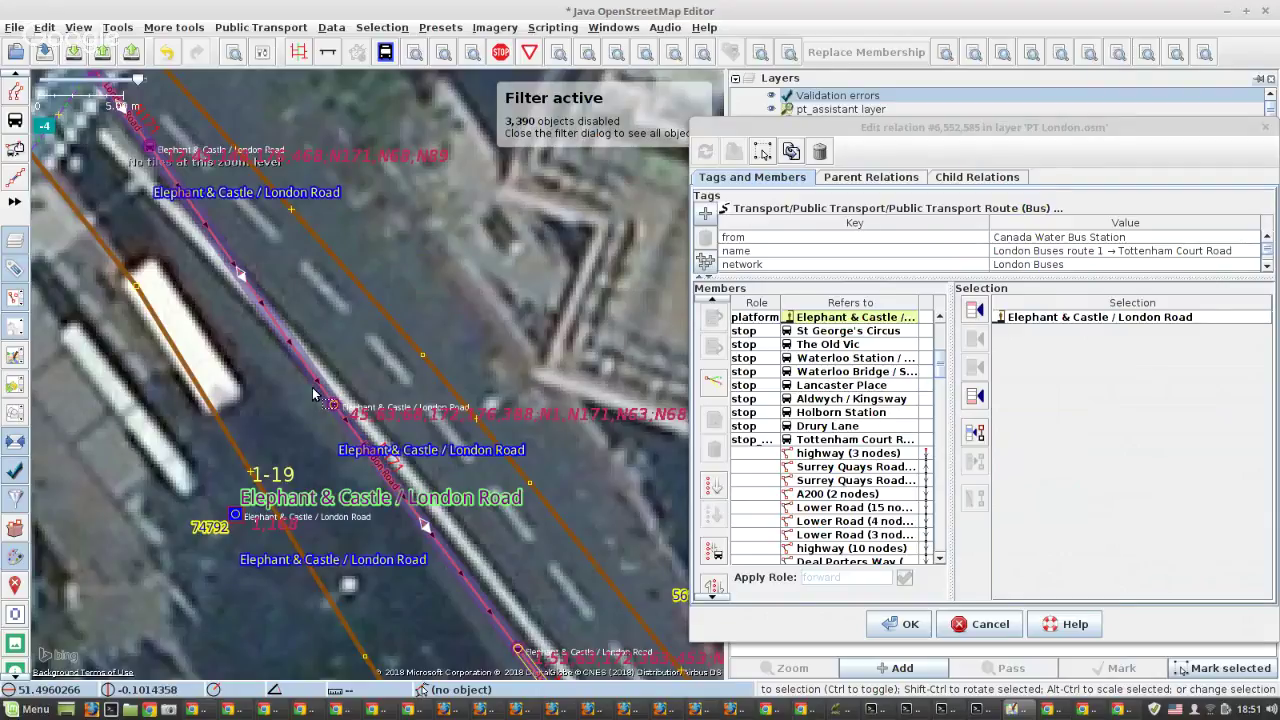
scroll(313, 395, down, 3)
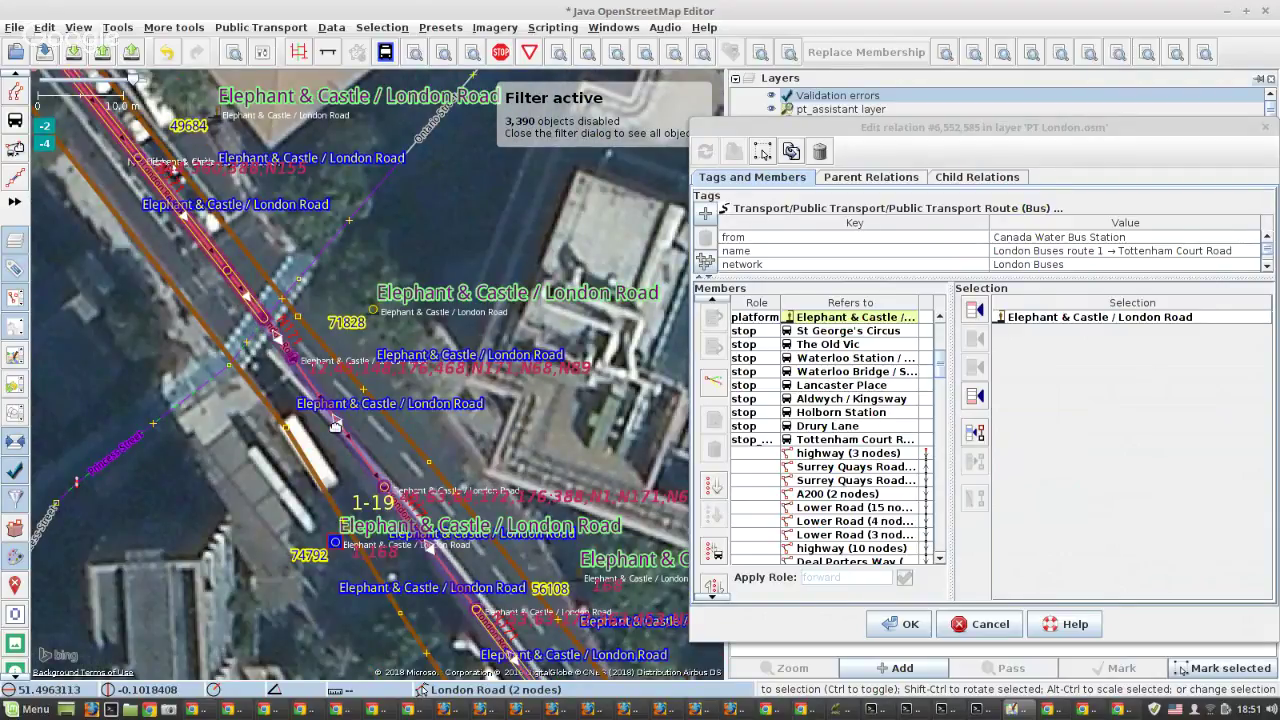
scroll(481, 575, up, 2)
drag(481, 575, 590, 665)
drag(443, 492, 579, 646)
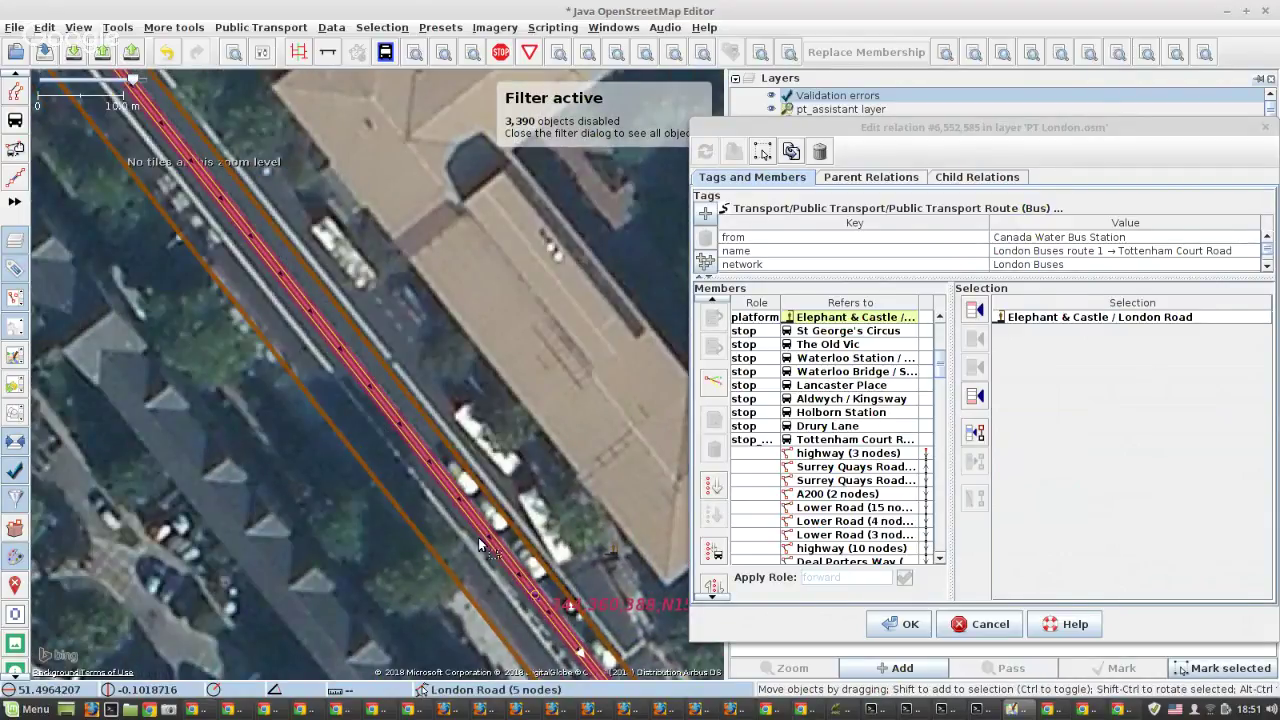
click(452, 484)
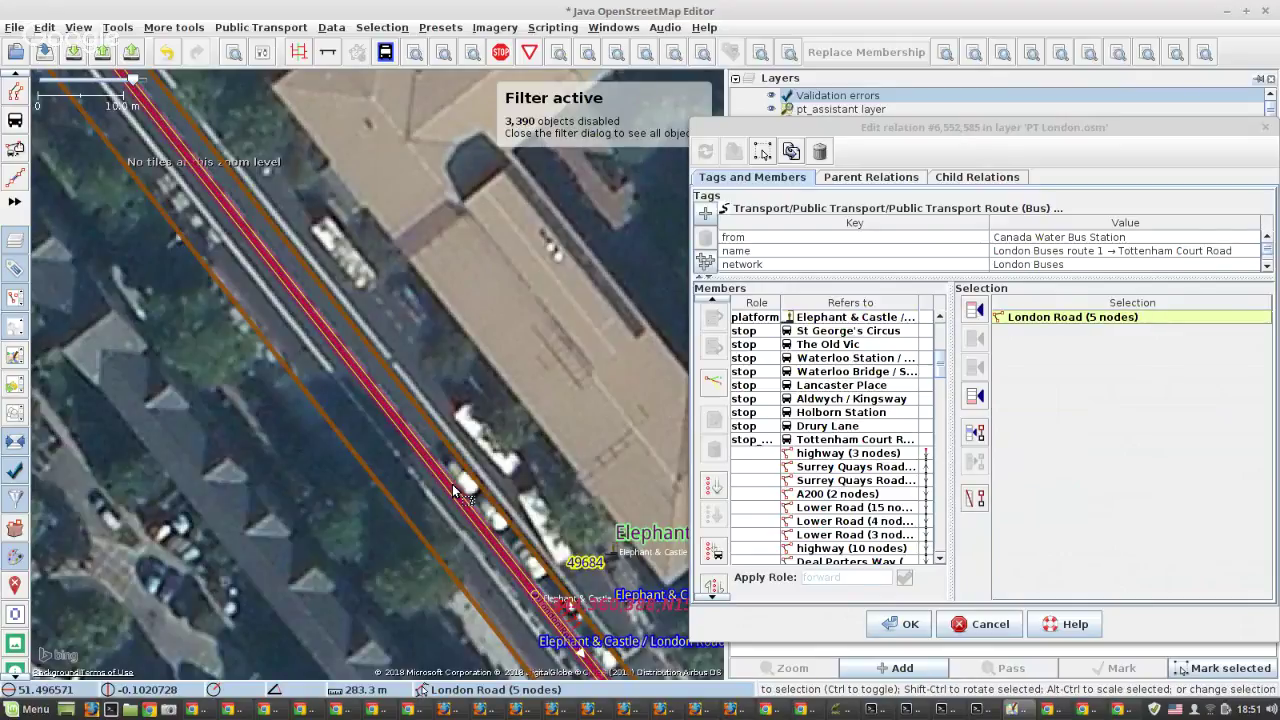
Close the route 1 relation editor and add the tag oneway:bus=no to the five-node London Road way.
scroll(453, 487, down, 1)
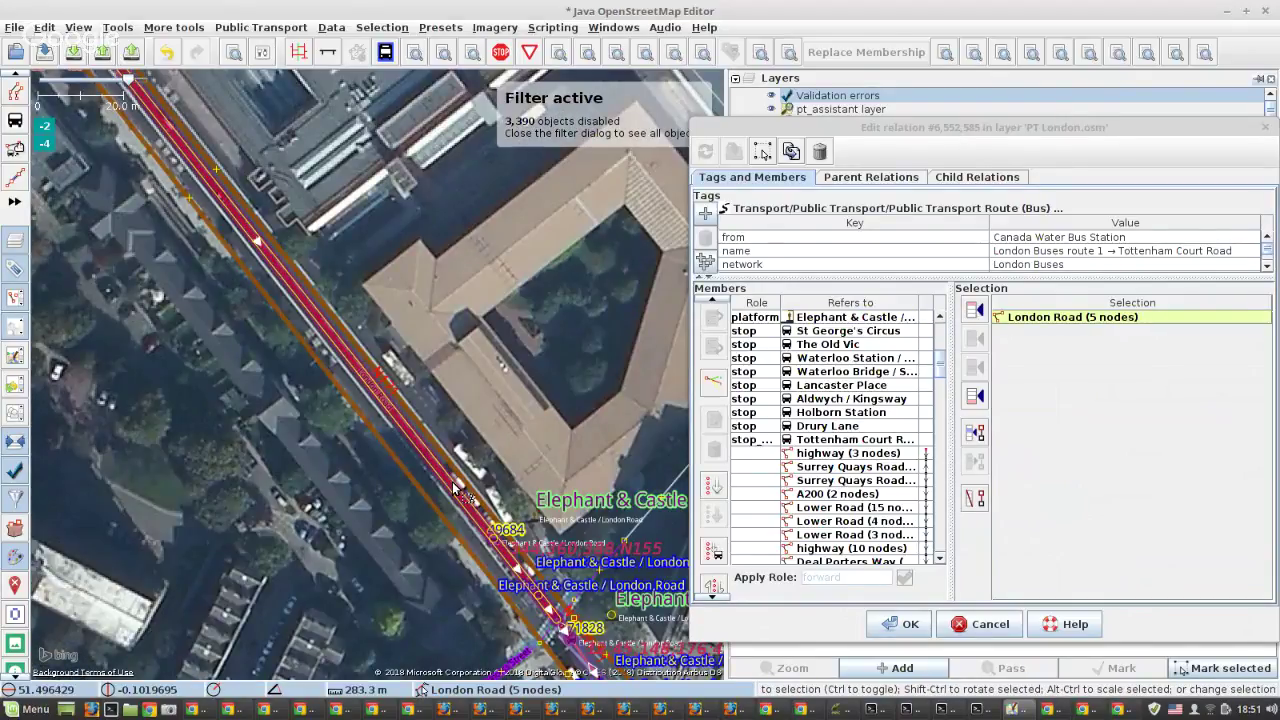
scroll(453, 487, down, 1)
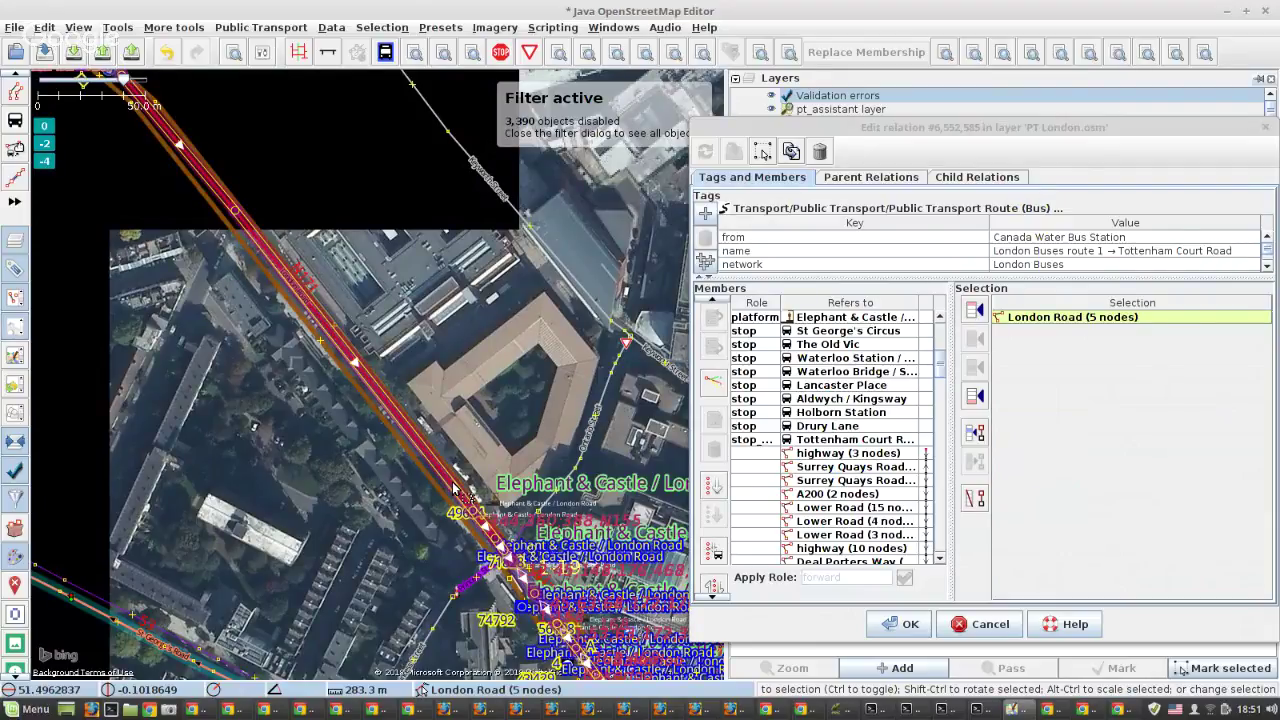
scroll(453, 487, down, 1)
key(Escape)
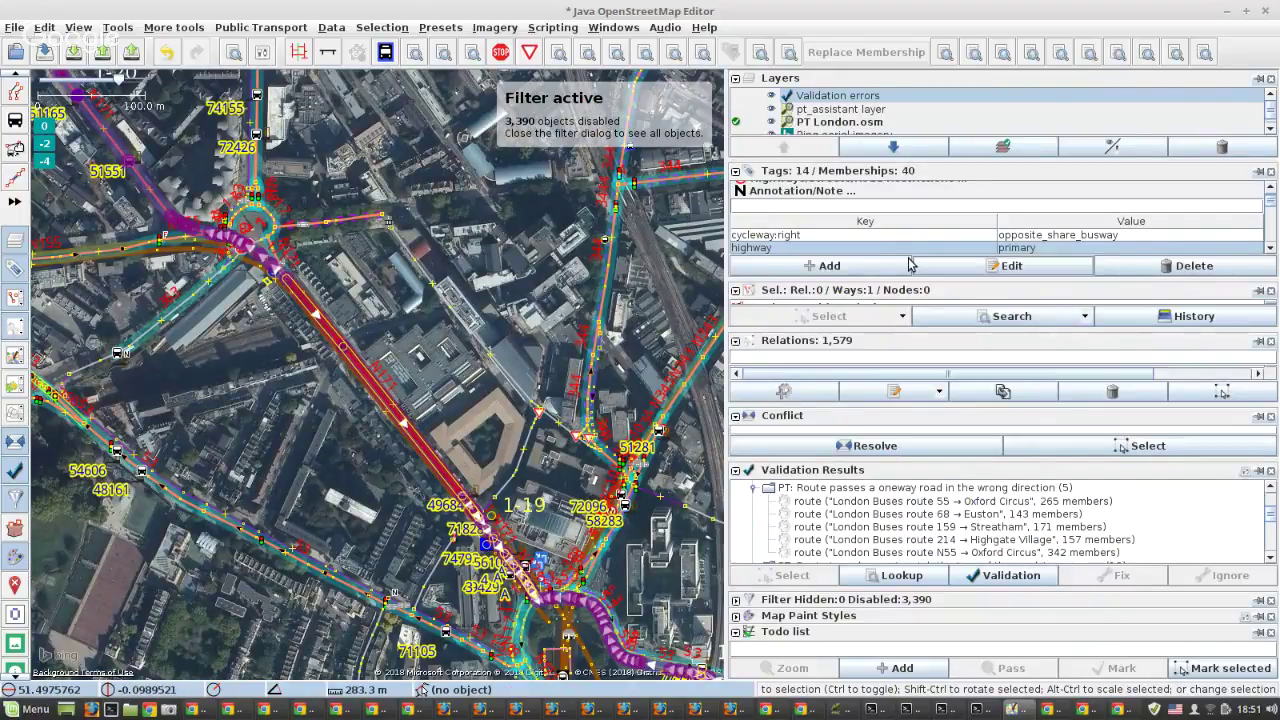
scroll(916, 249, down, 2)
scroll(905, 246, down, 3)
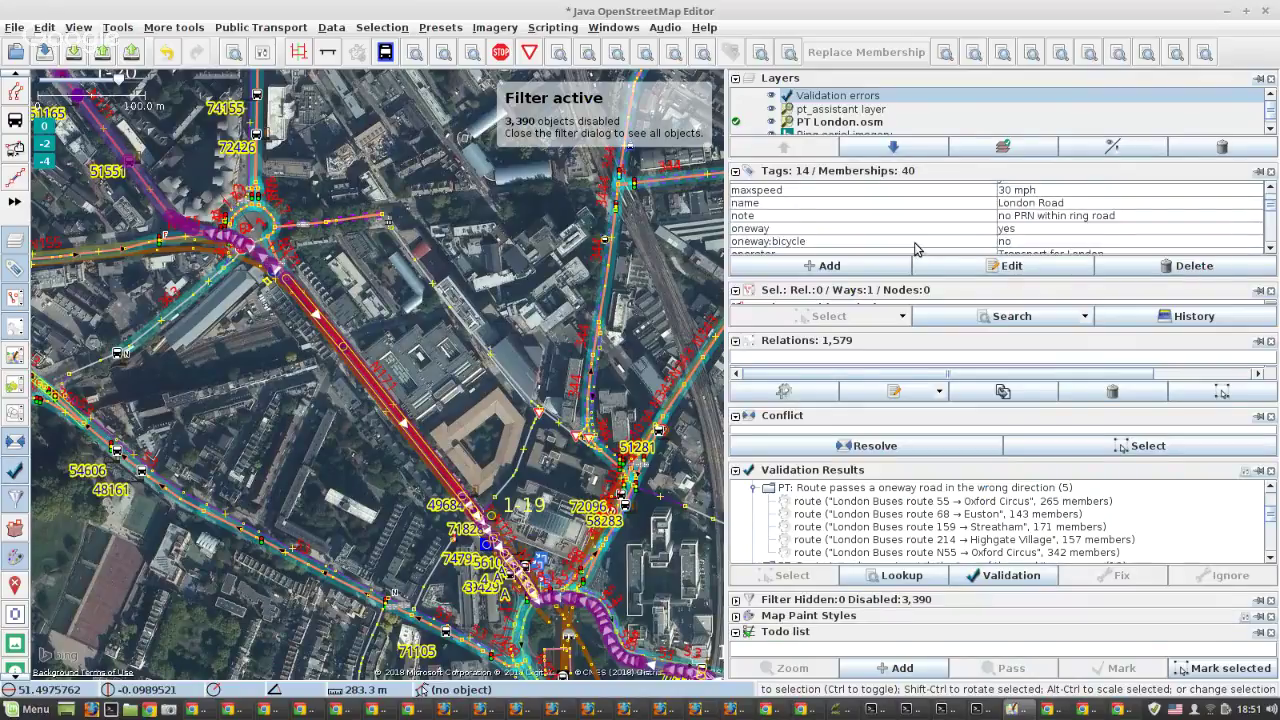
scroll(880, 242, down, 1)
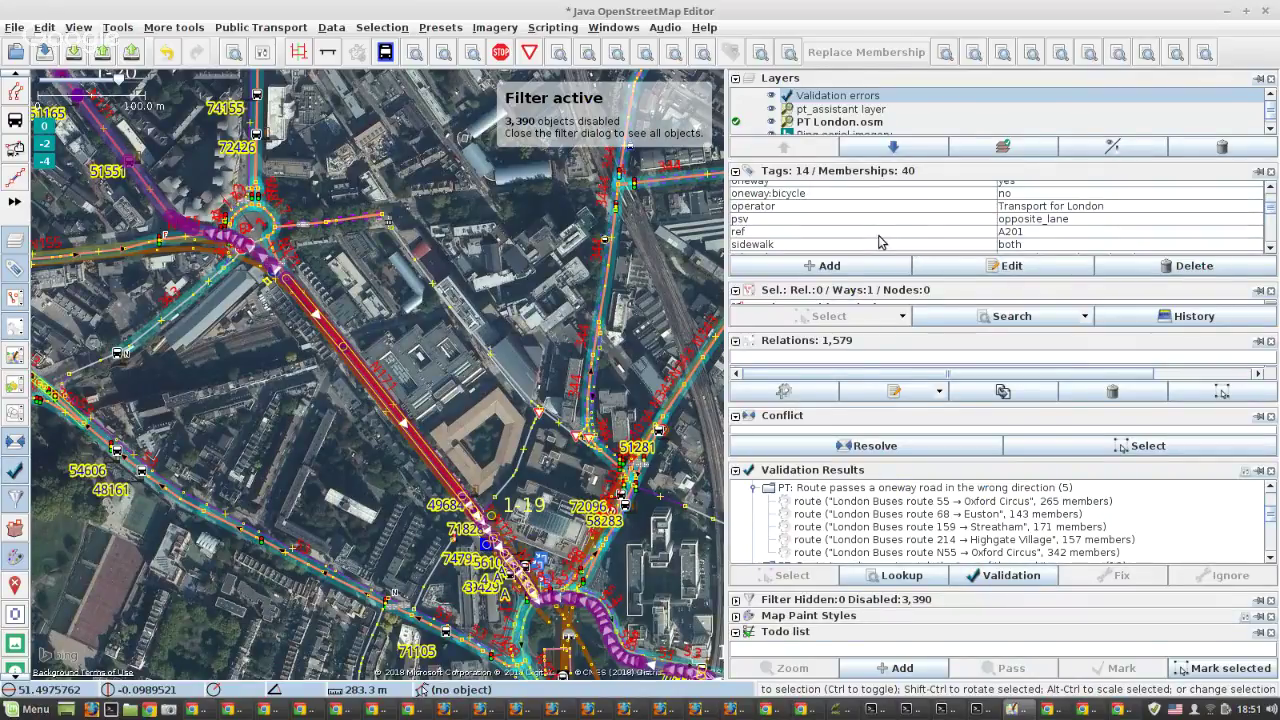
click(826, 266)
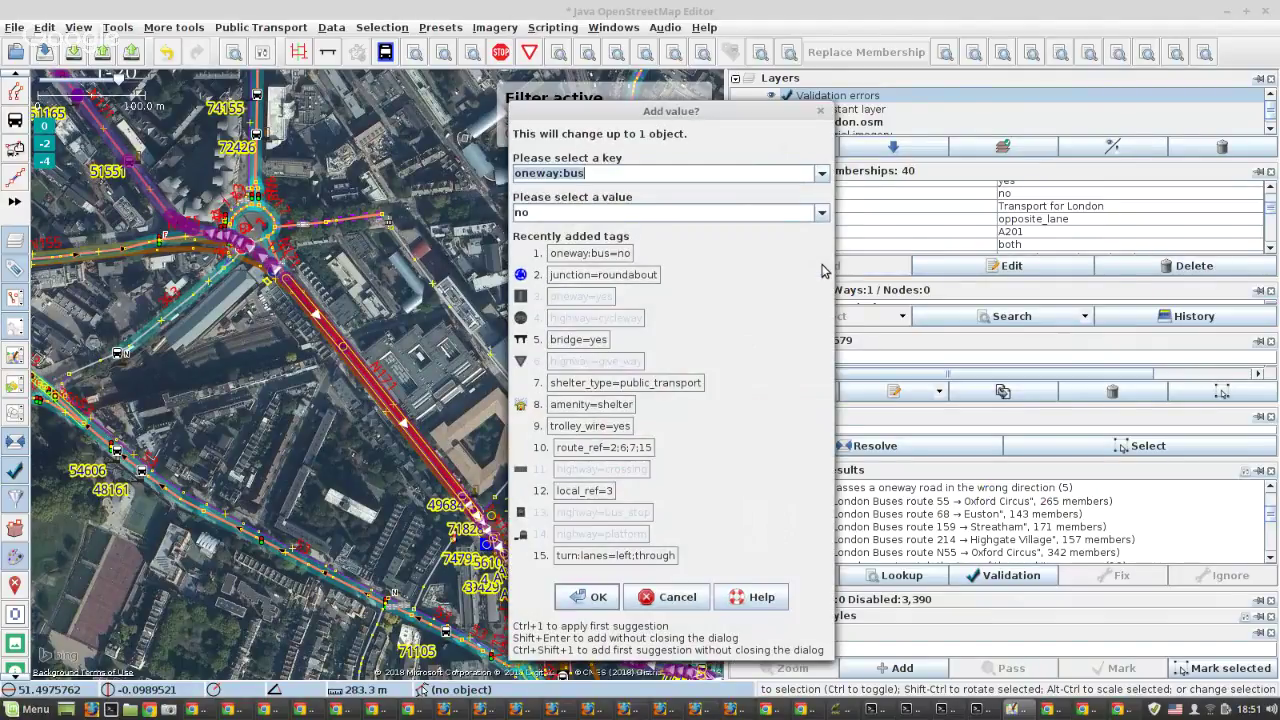
key(Return)
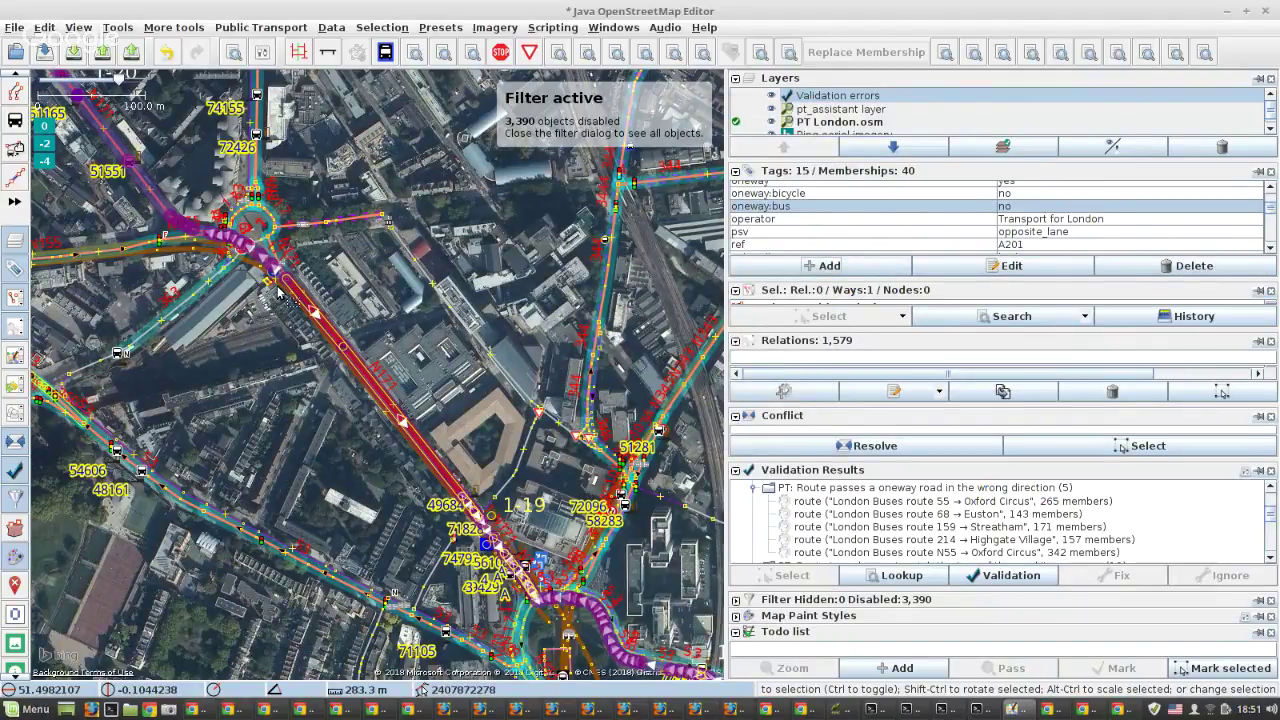
Check London Road's junction near St George's Circus and refresh the validation results by starting an upload and cancelling it.
scroll(280, 292, up, 2)
scroll(287, 272, up, 4)
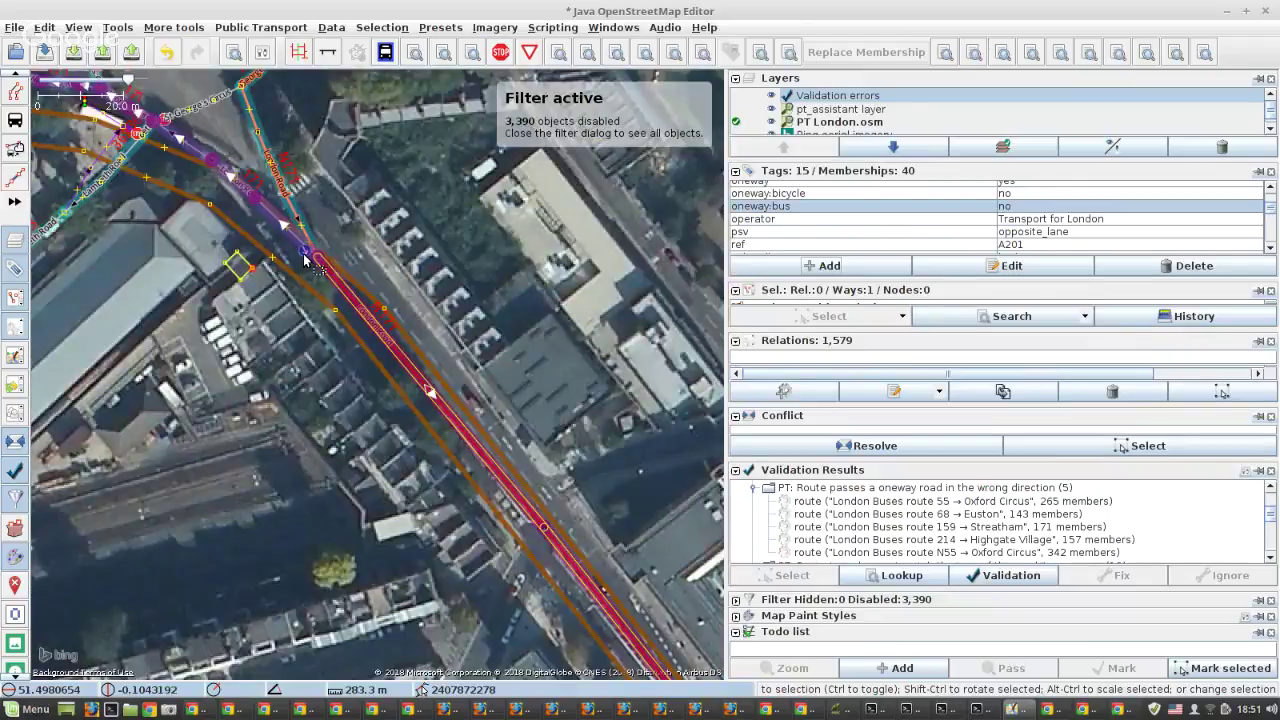
scroll(366, 248, up, 3)
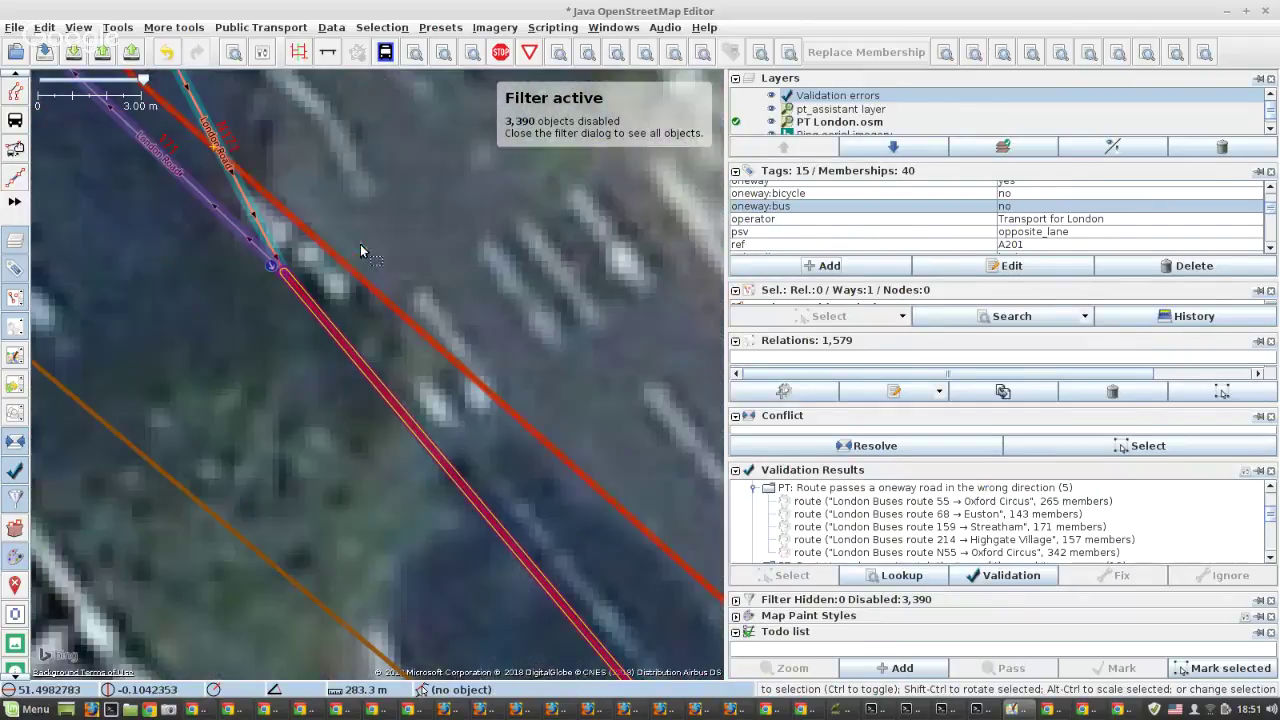
click(824, 503)
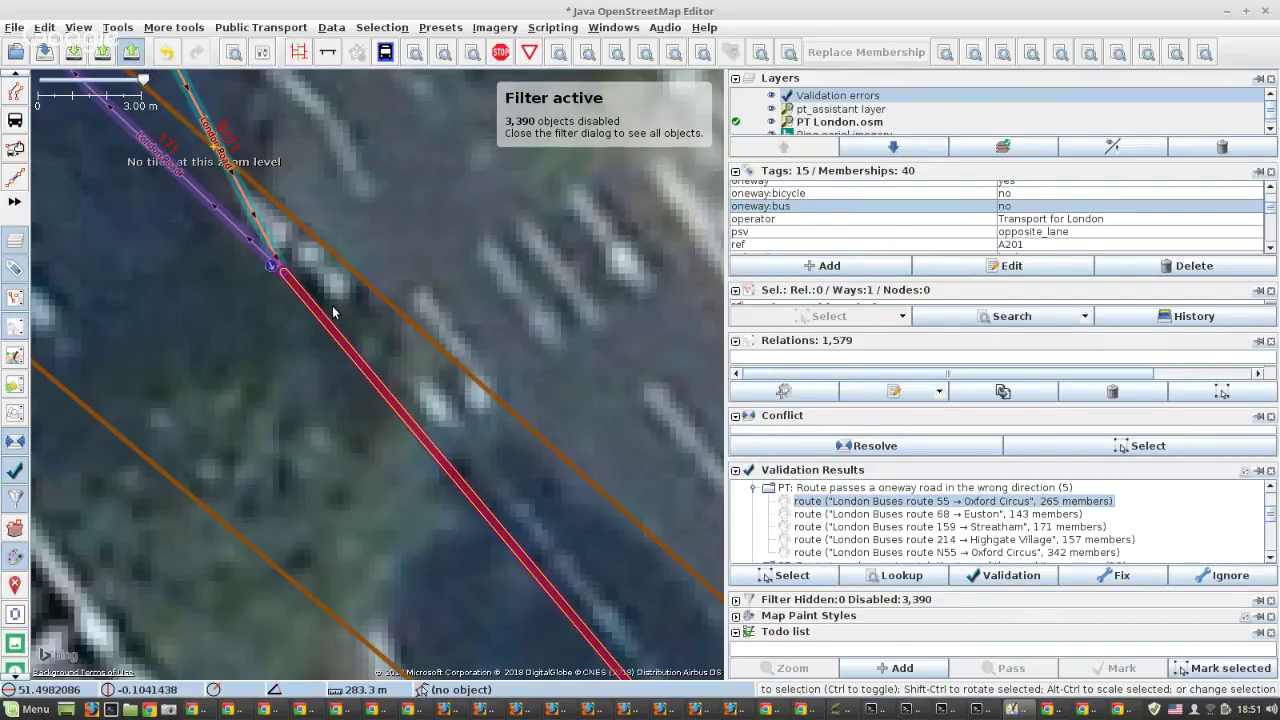
key(ctrl+shift+Up)
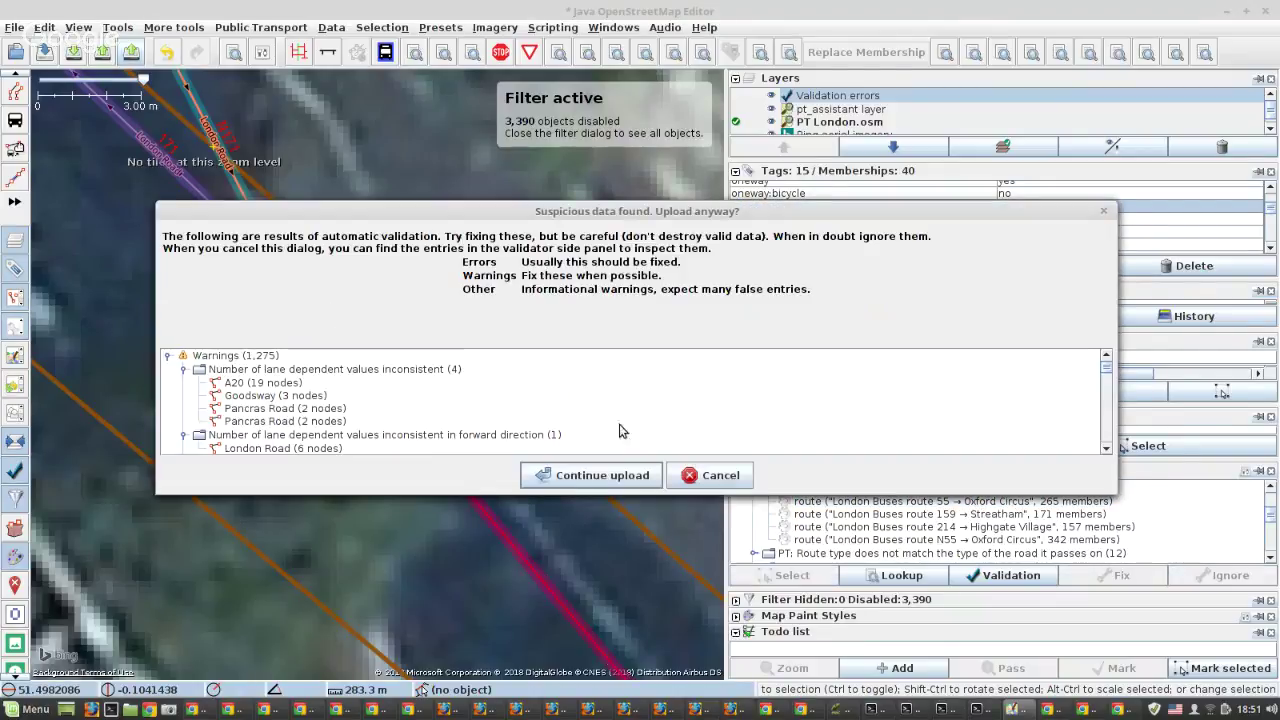
click(689, 475)
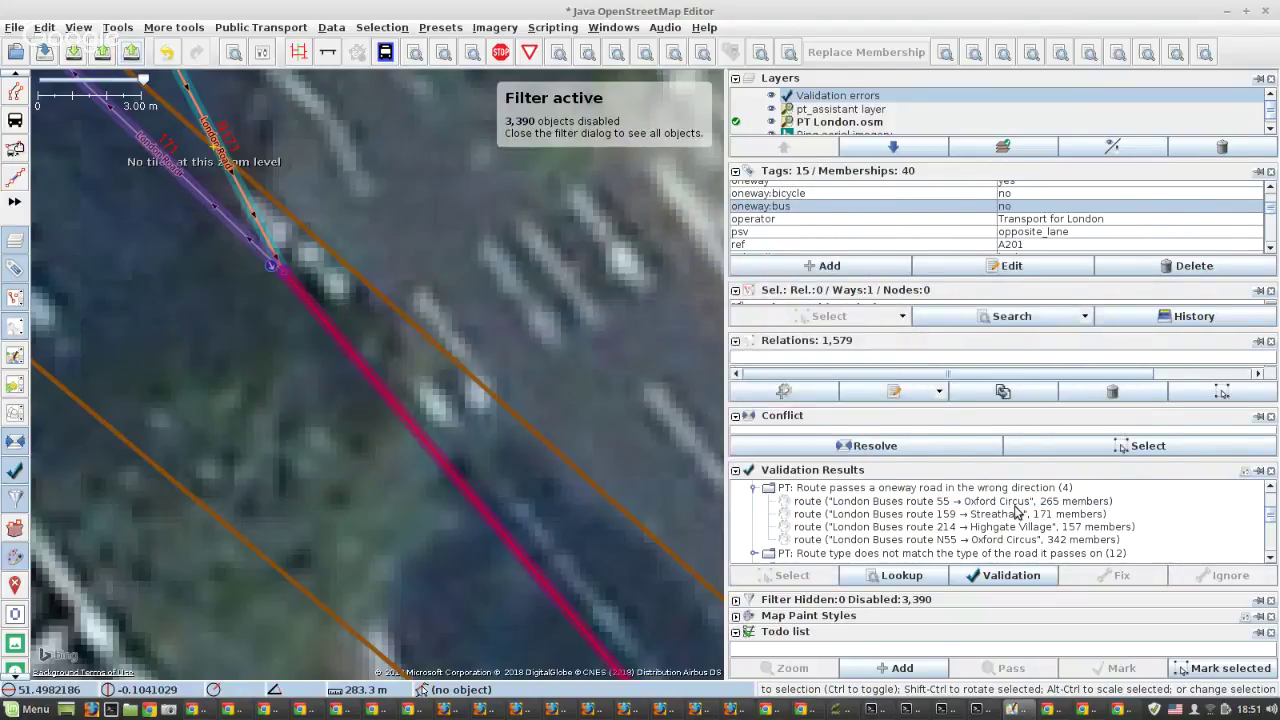
Start the wrong-way oneway fix for route 55 → Oxford Circus and add oneway:bus=no to the flagged two-node Bloomsbury Way.
click(963, 505)
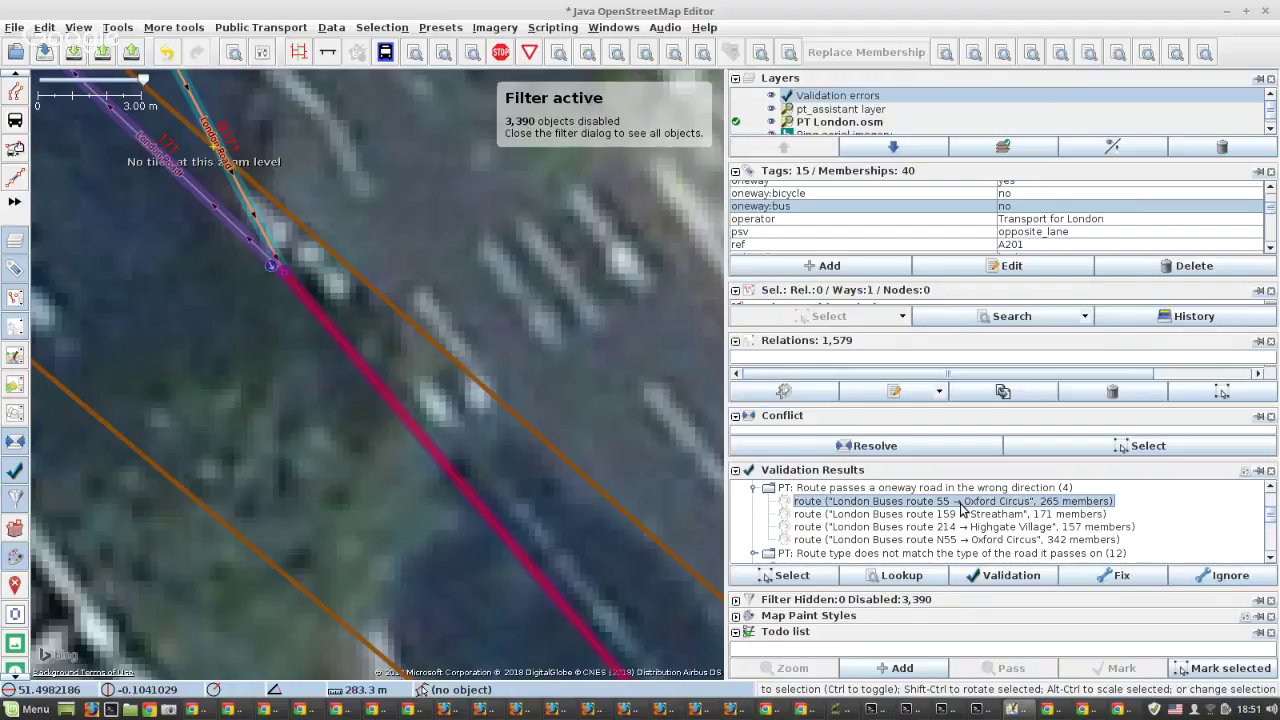
click(1090, 576)
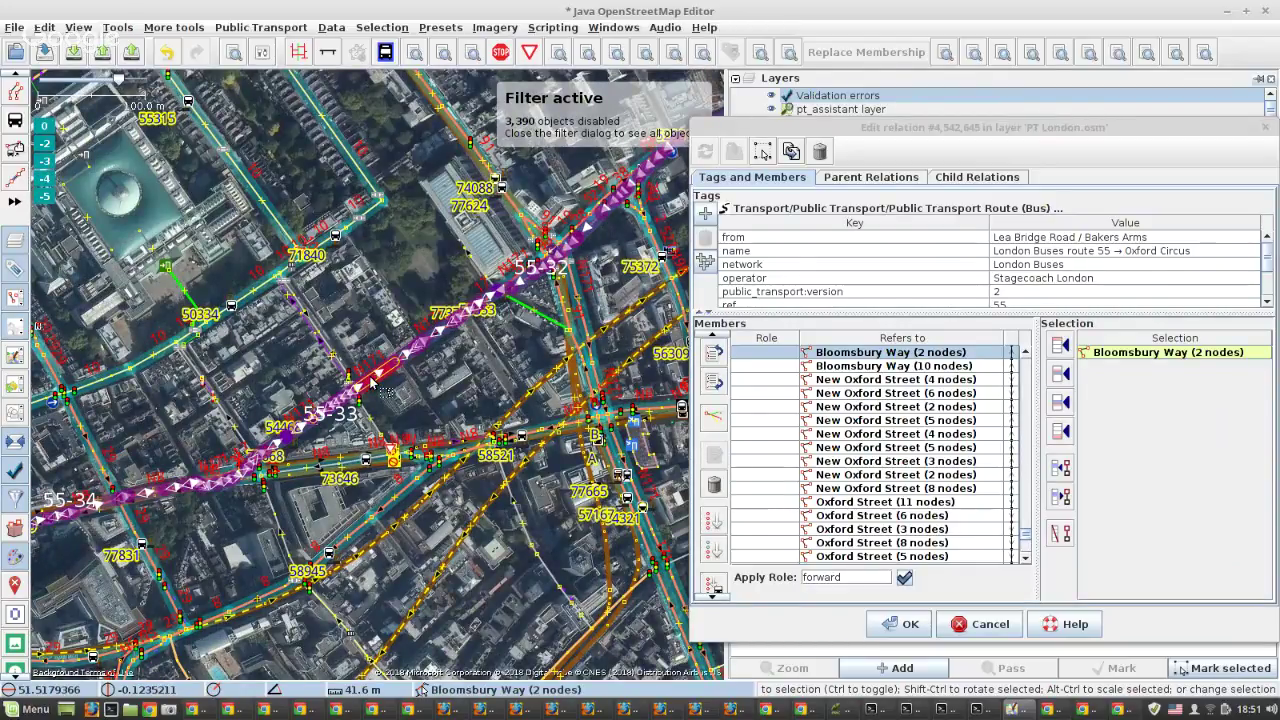
scroll(373, 382, up, 2)
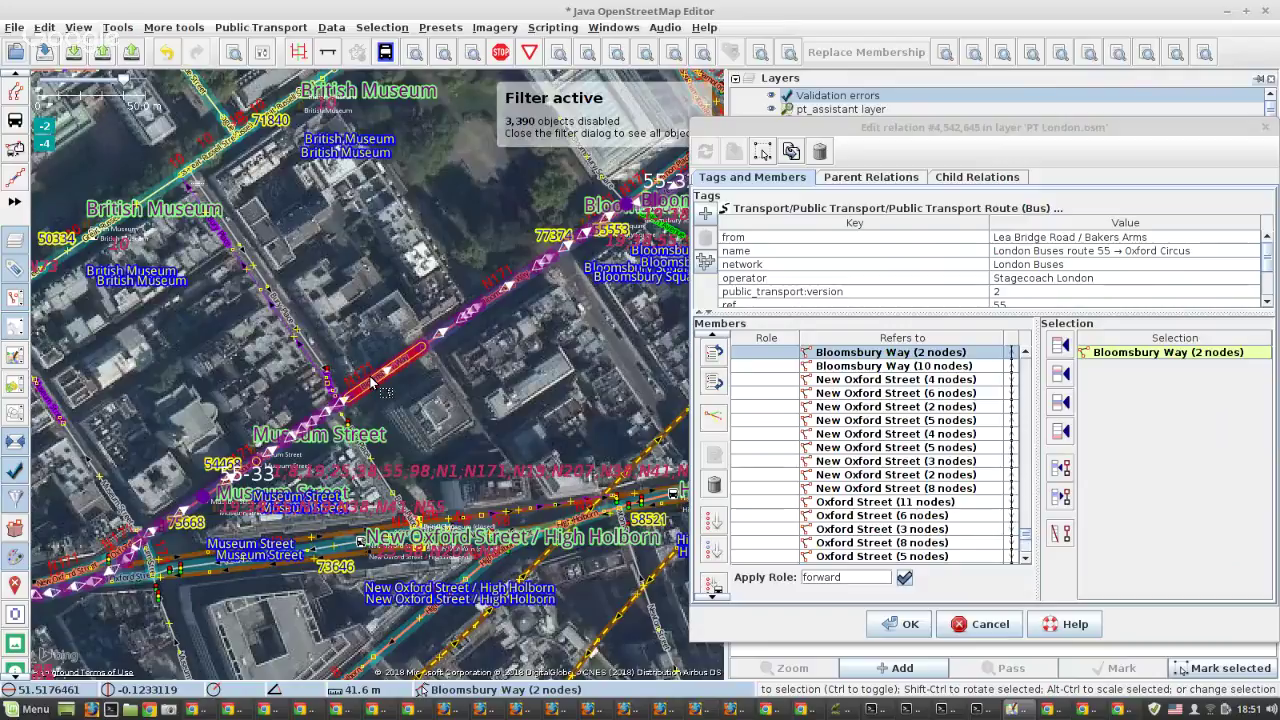
scroll(373, 382, up, 2)
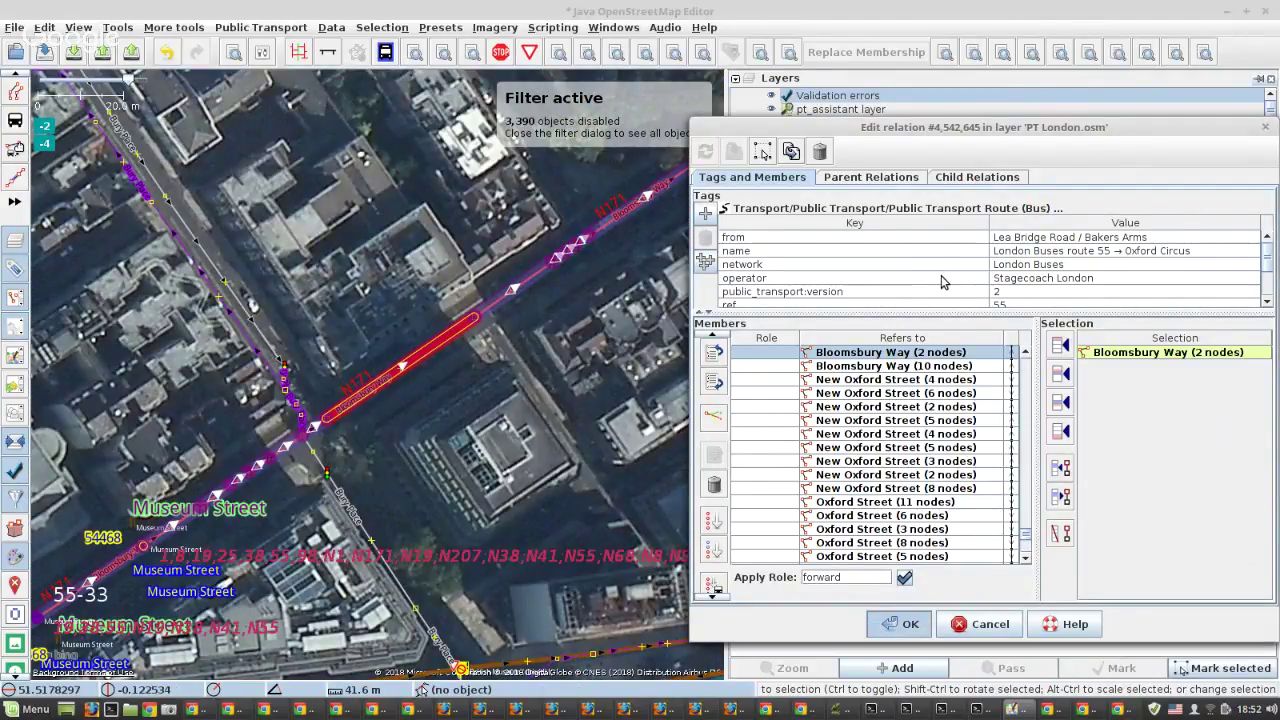
key(Escape)
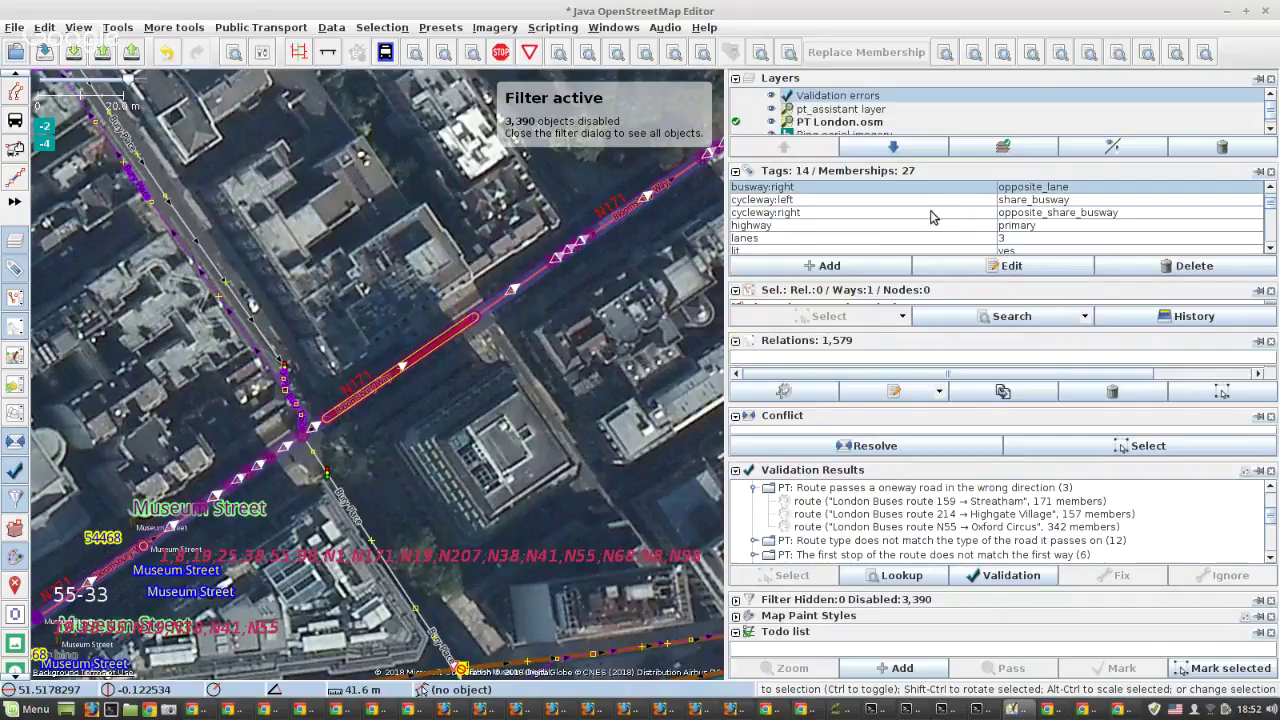
click(848, 268)
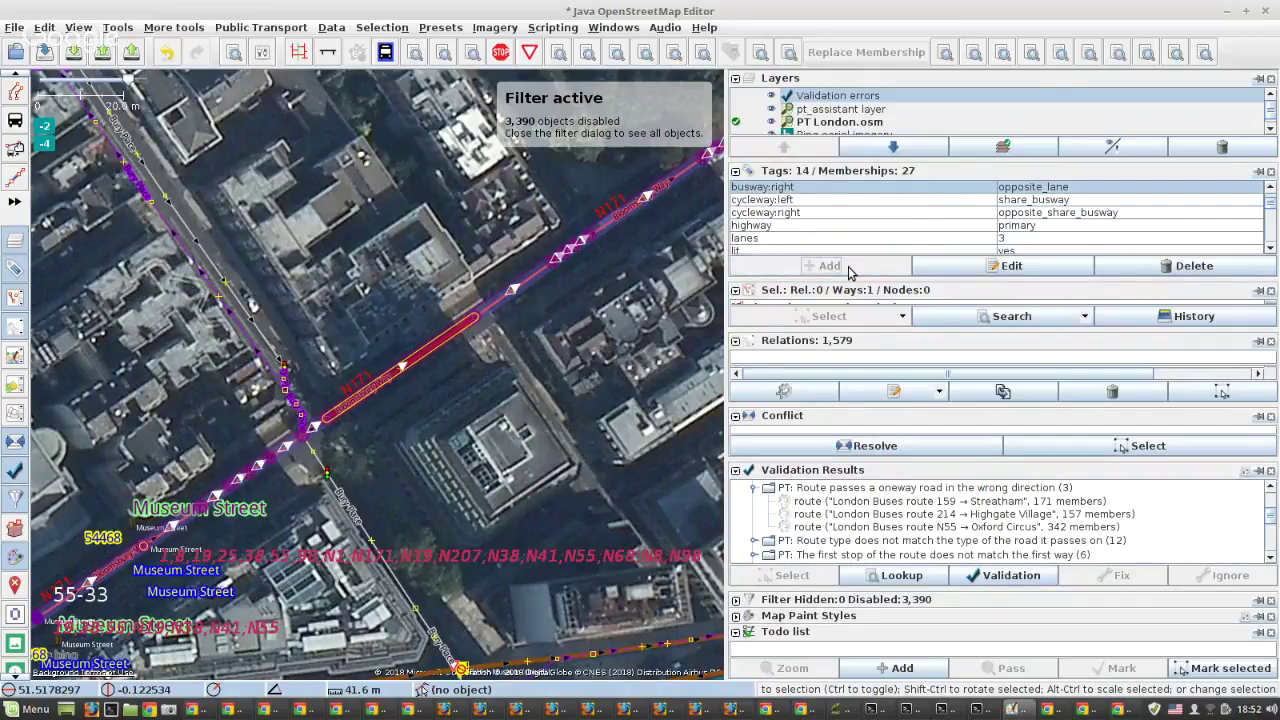
double_click(597, 256)
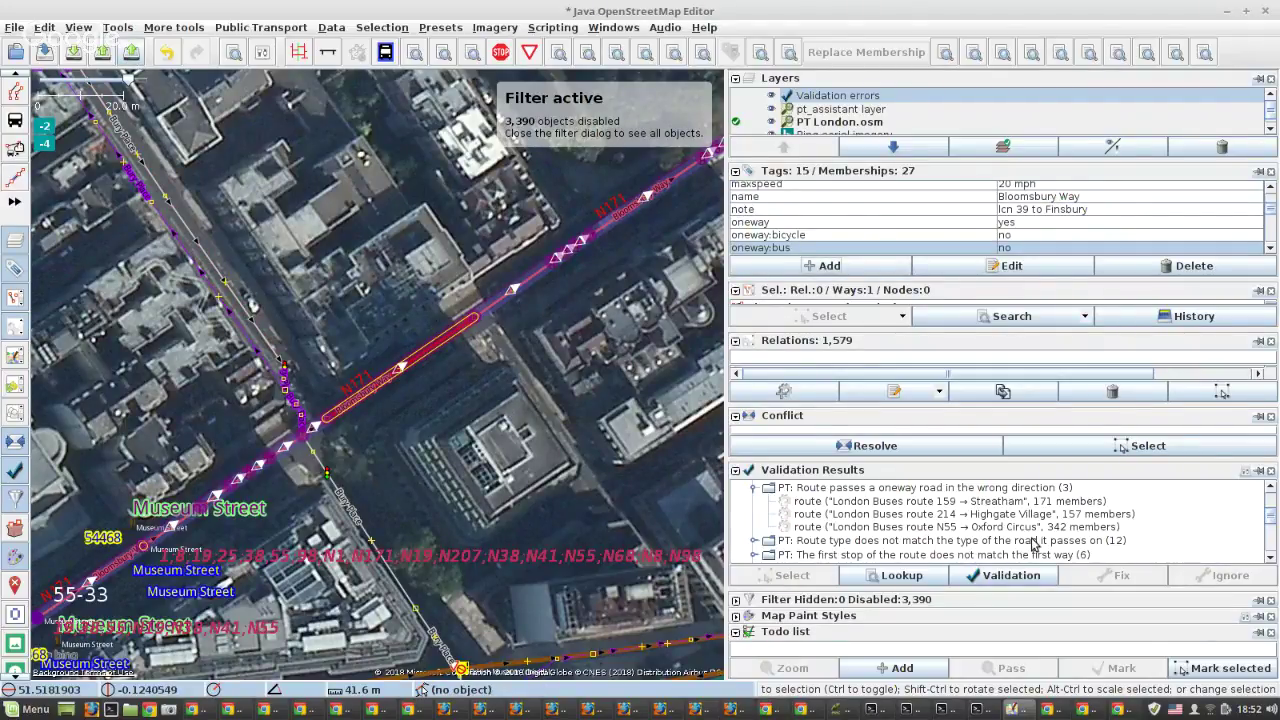
Revalidate by starting and cancelling an upload, and start the fix for the wrong-way oneway warning on route 159 → Streatham.
key(ctrl+shift+Up)
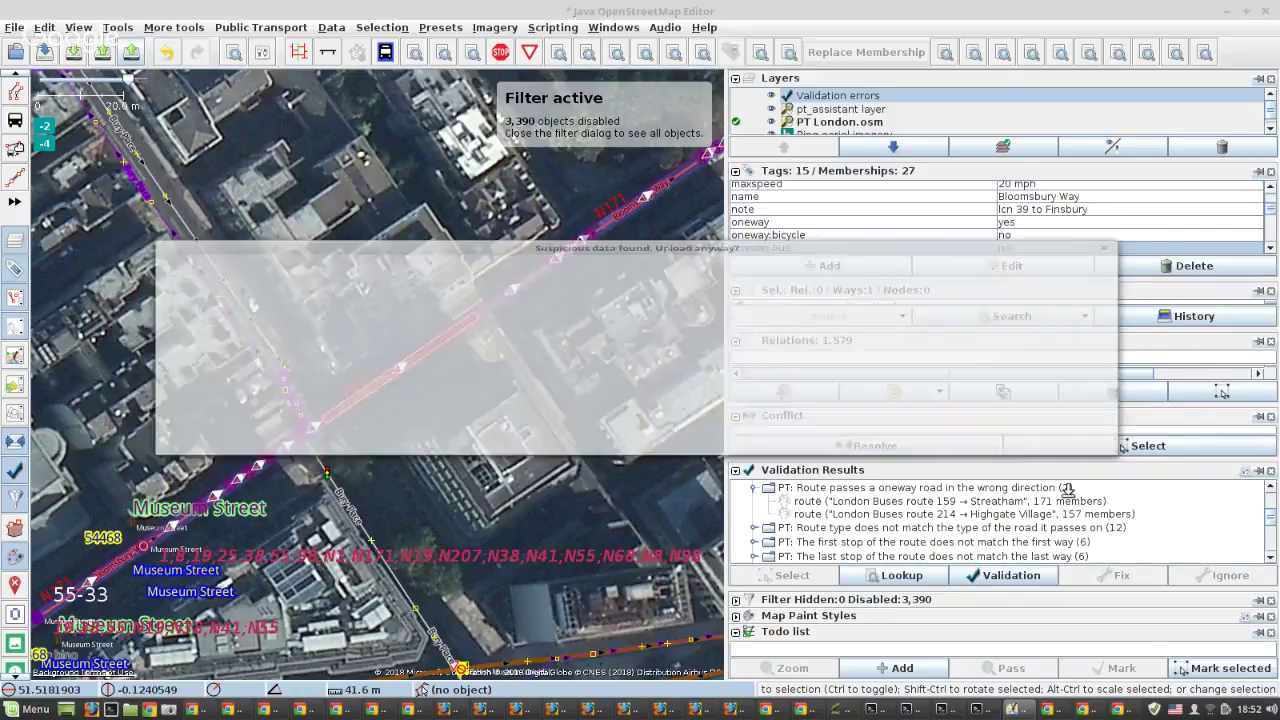
click(718, 476)
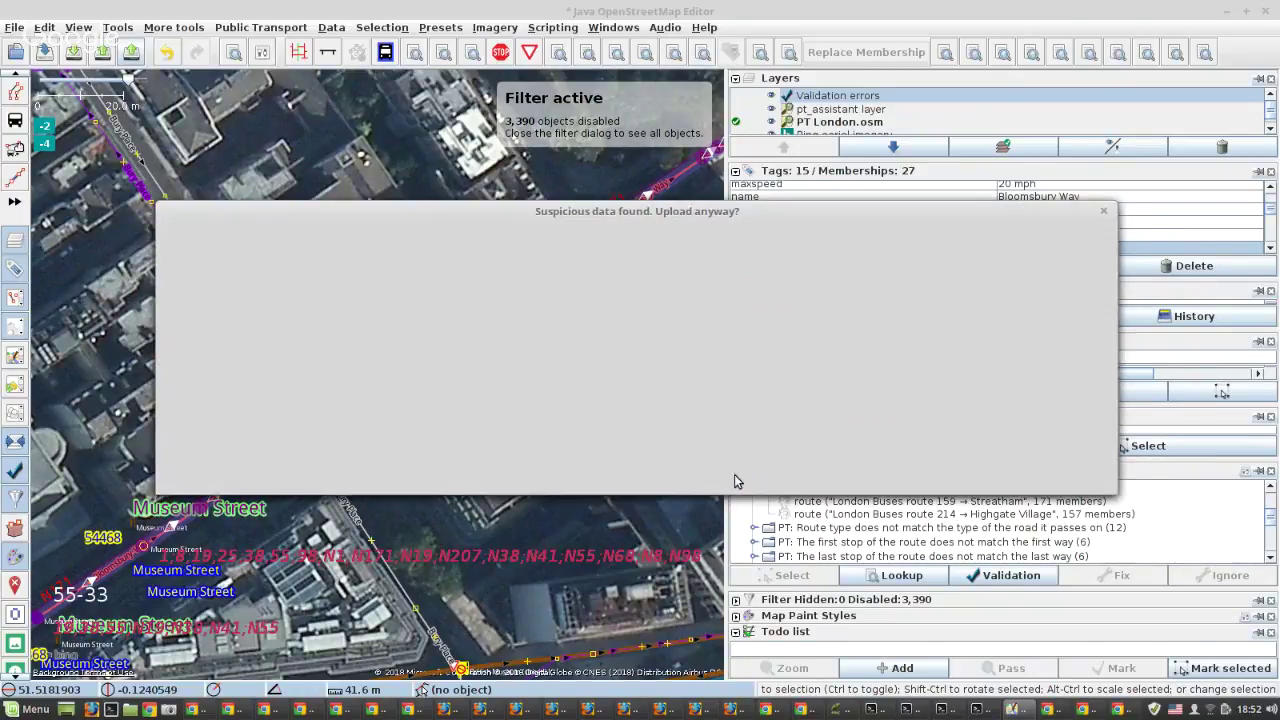
click(1011, 504)
right_click(1011, 504)
click(962, 508)
click(1114, 575)
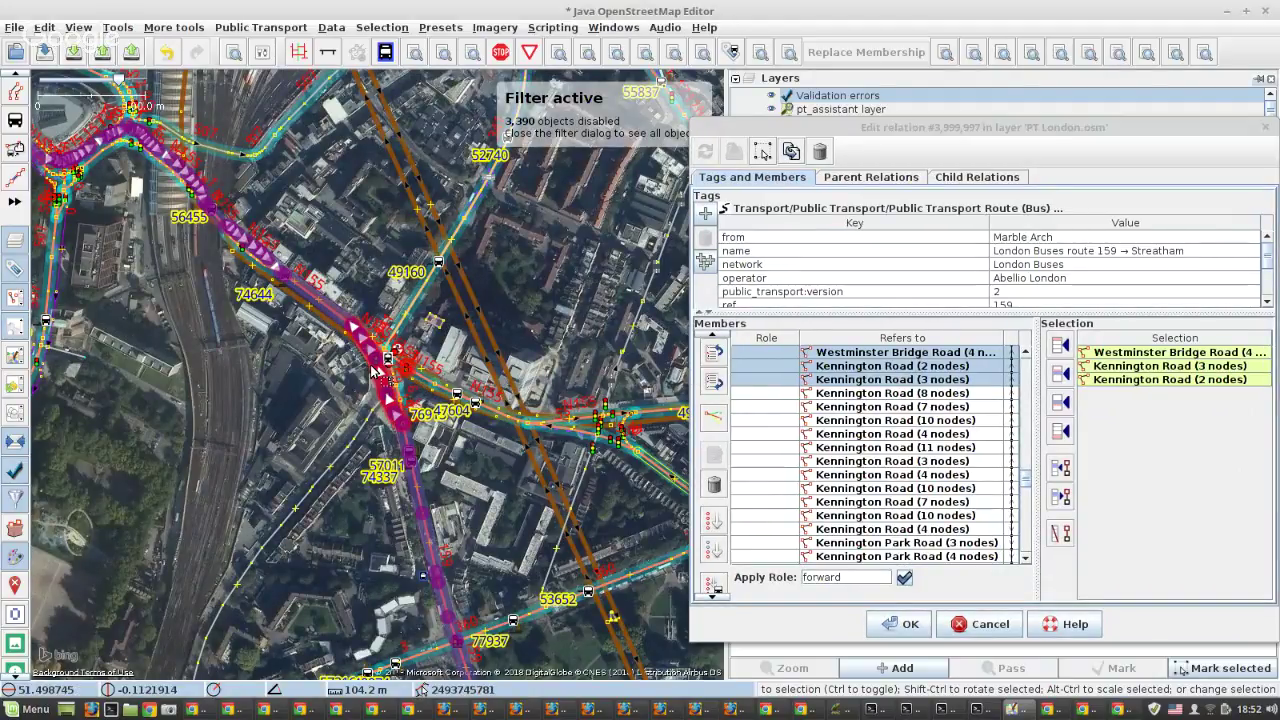
Examine the oneway direction of the flagged Westminster Bridge Road and Kennington Road ways and the course of route 159 around Lambeth North.
scroll(375, 372, up, 3)
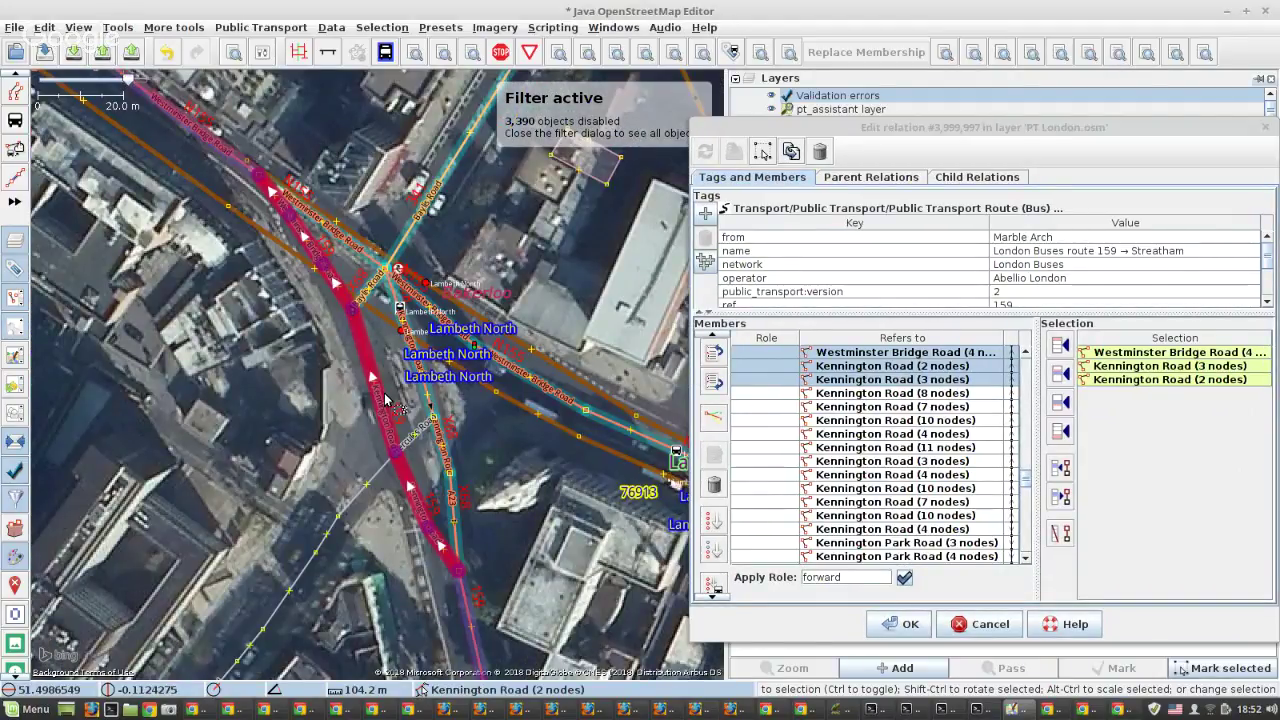
scroll(385, 397, up, 2)
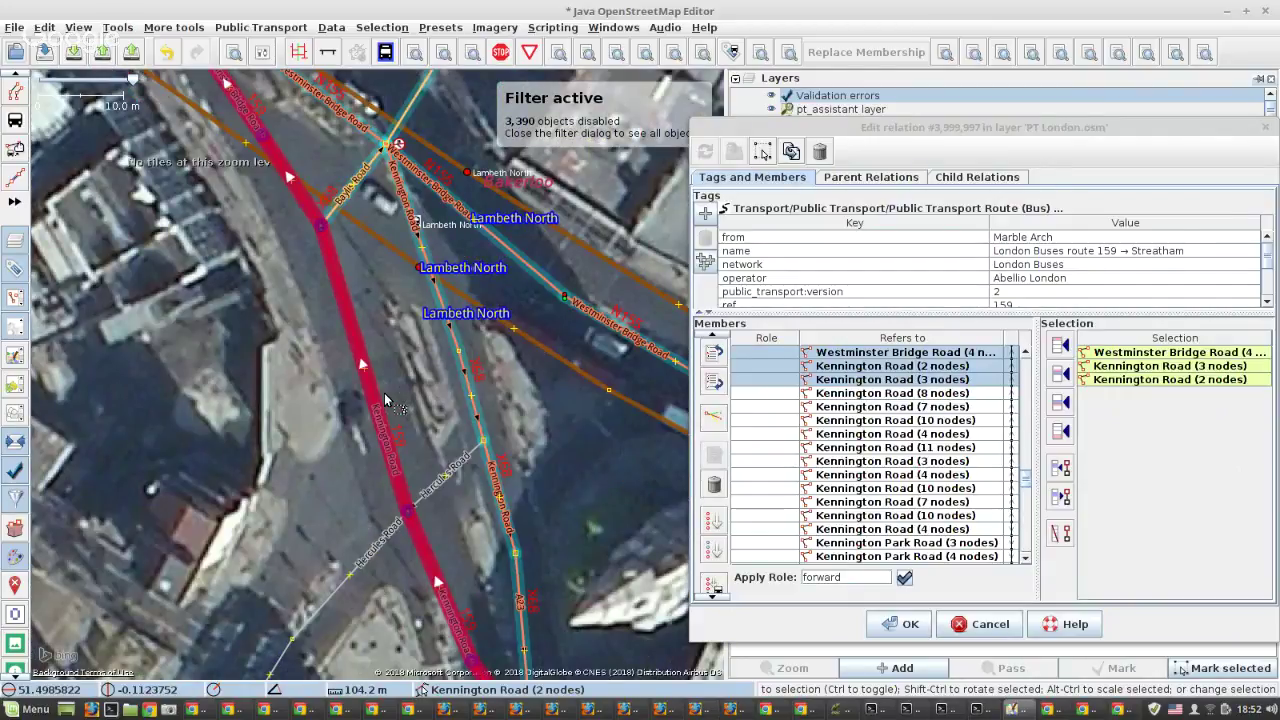
scroll(384, 393, down, 3)
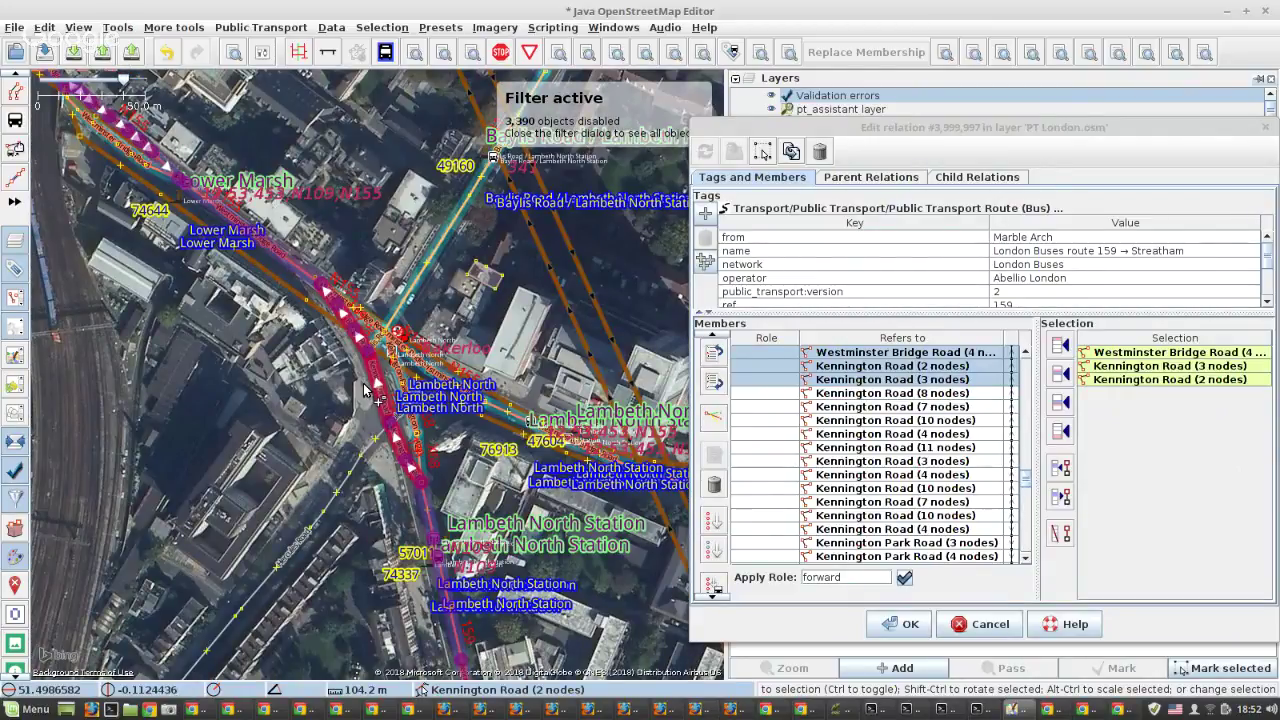
scroll(367, 390, down, 2)
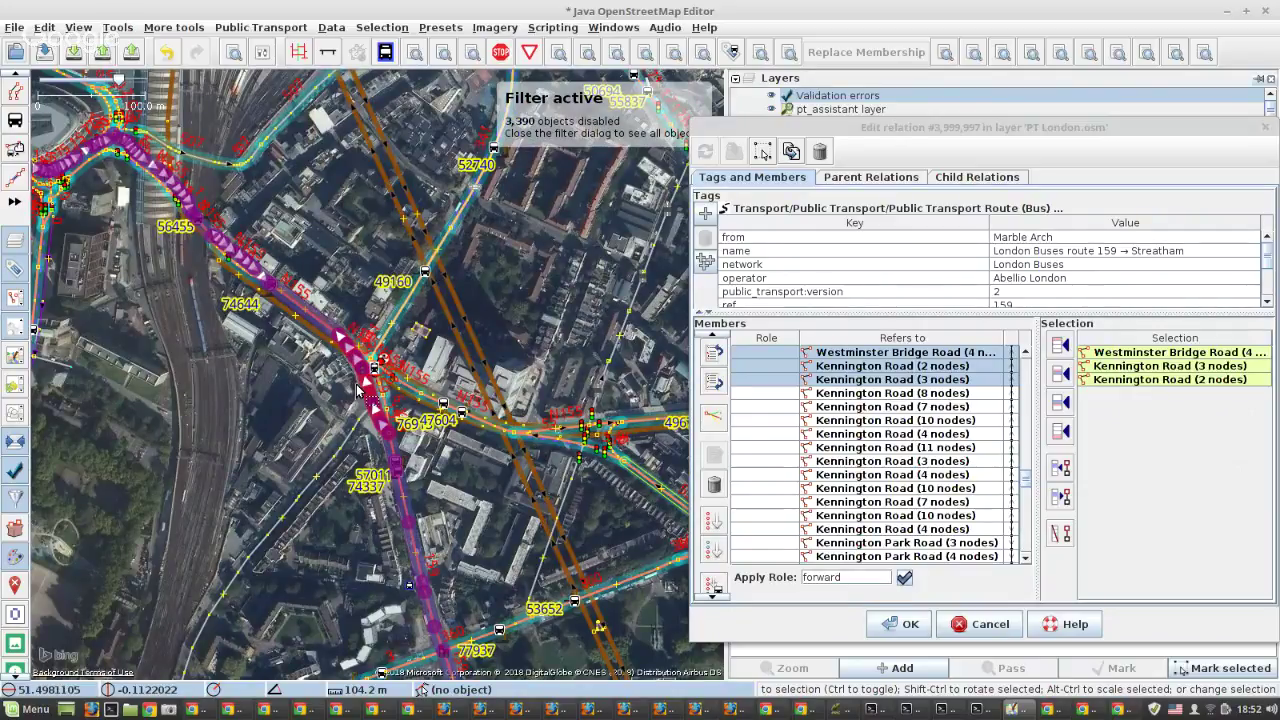
scroll(282, 298, down, 2)
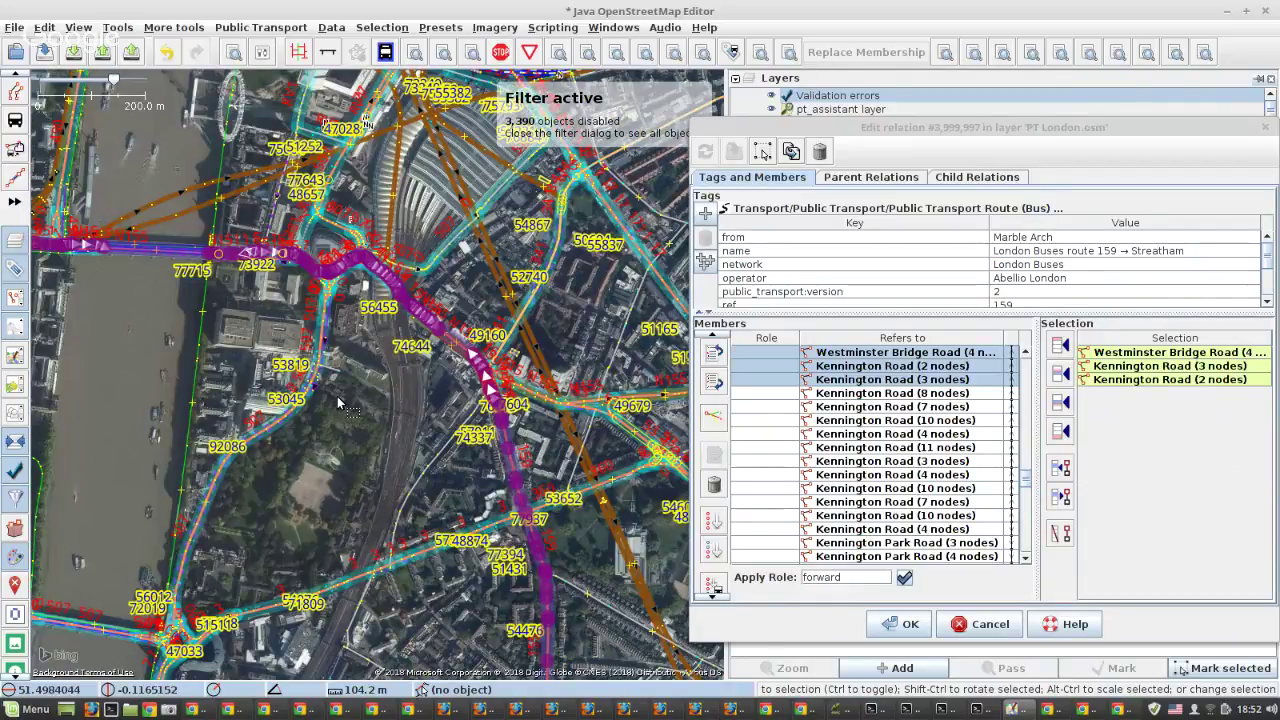
scroll(338, 402, down, 1)
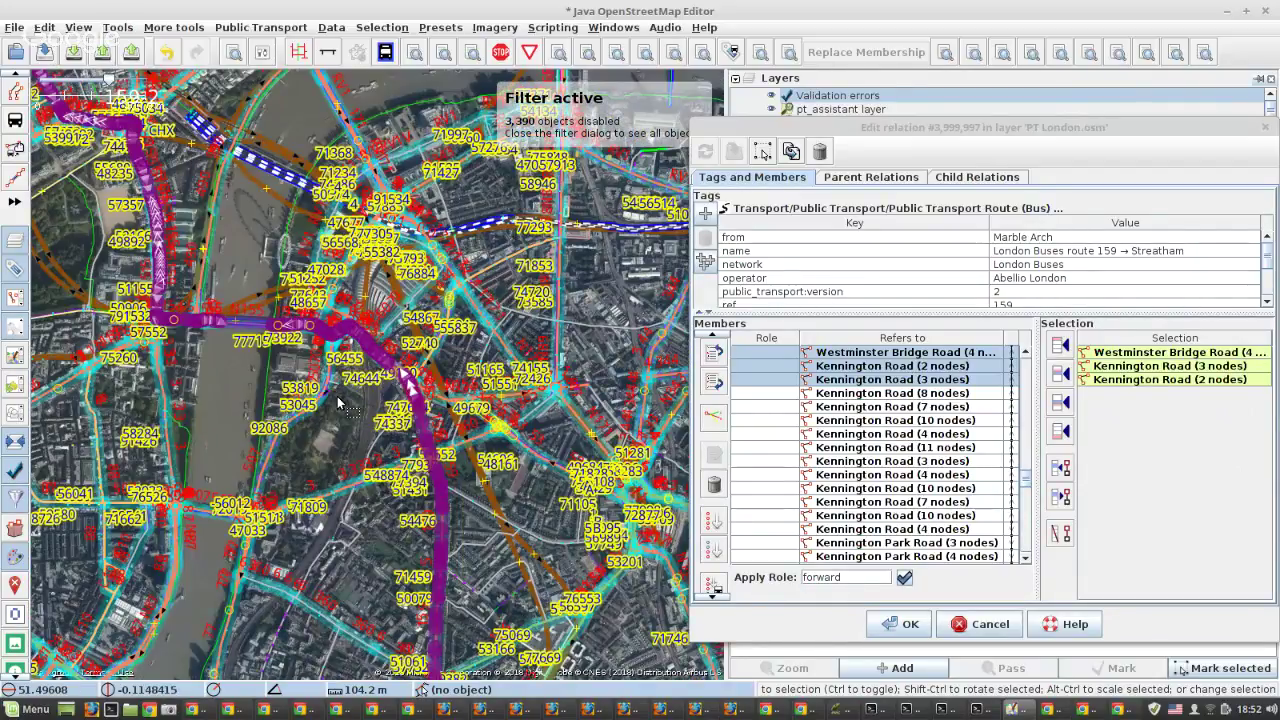
scroll(338, 402, down, 2)
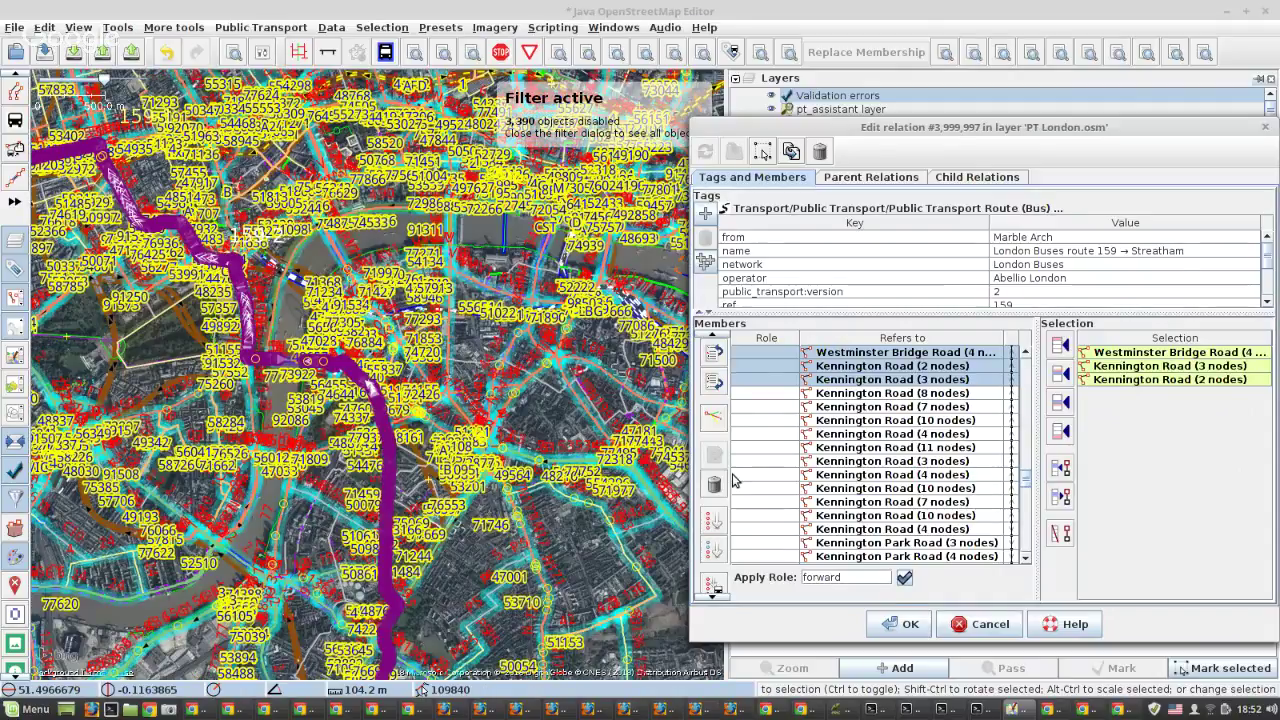
Replace the three flagged Westminster Bridge Road and Kennington Road members of route 159 with the southbound Kennington Road and A23 ways and save the relation.
click(716, 483)
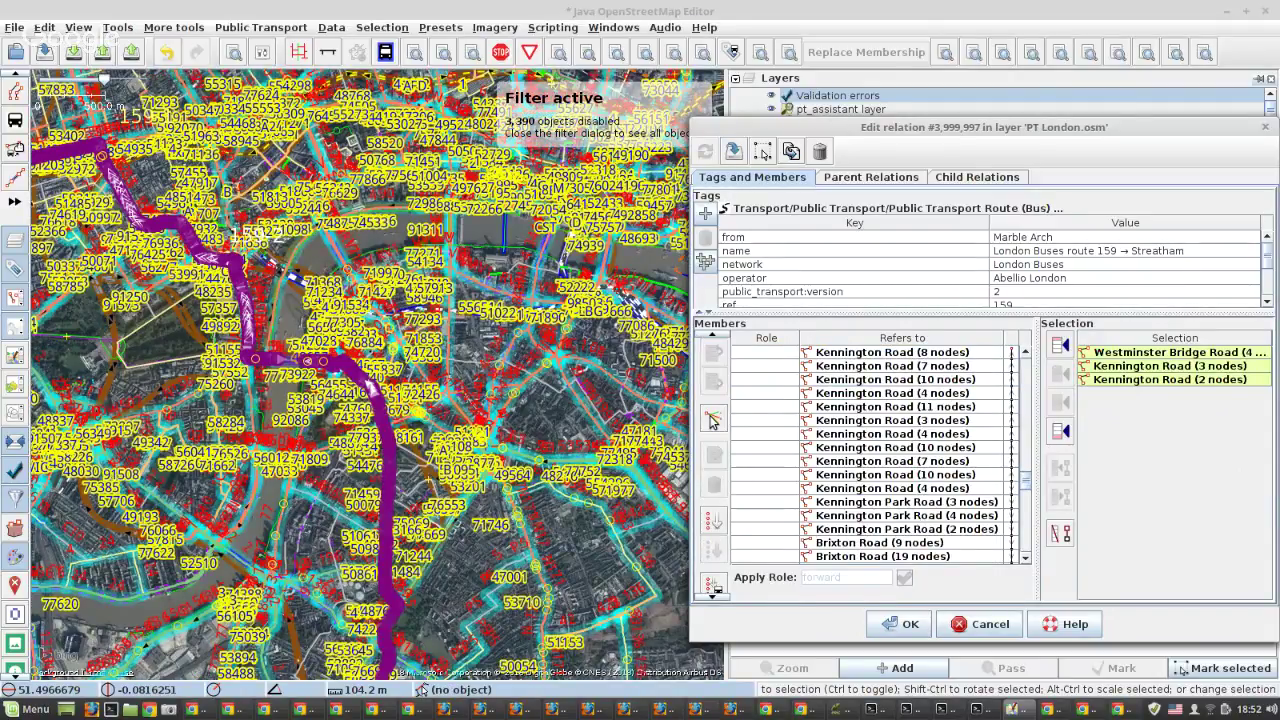
click(712, 419)
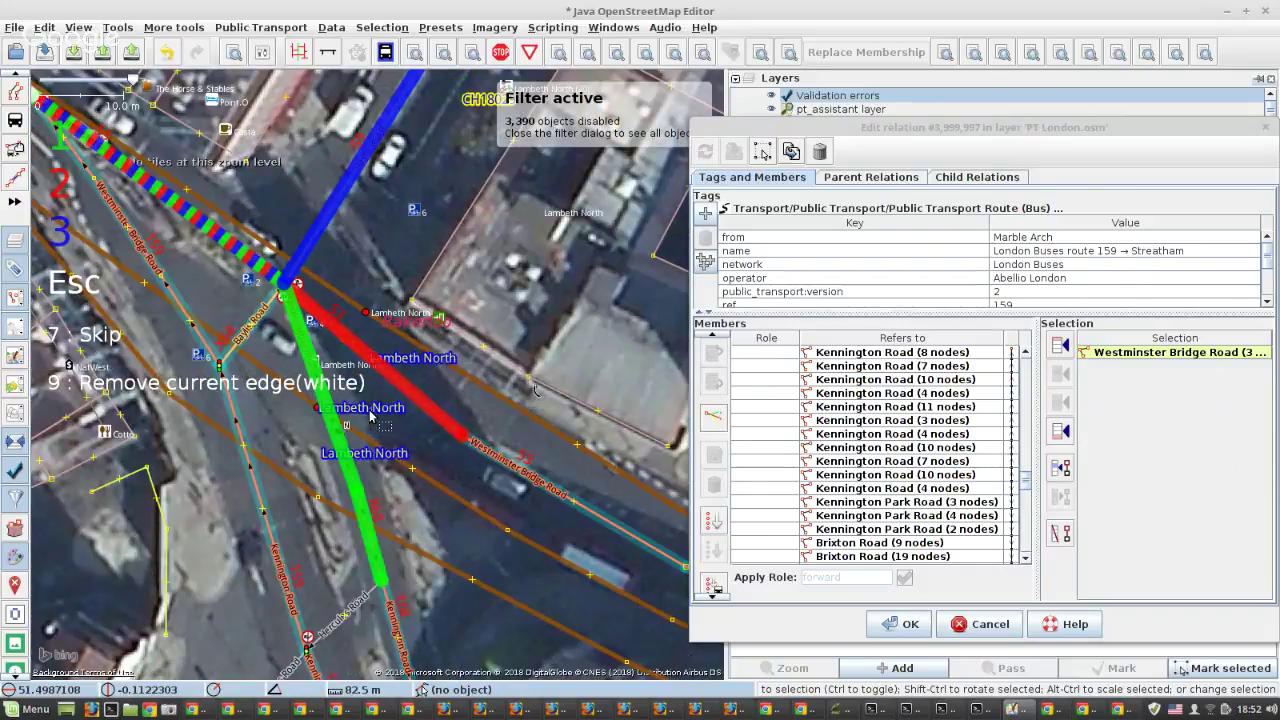
key(1)
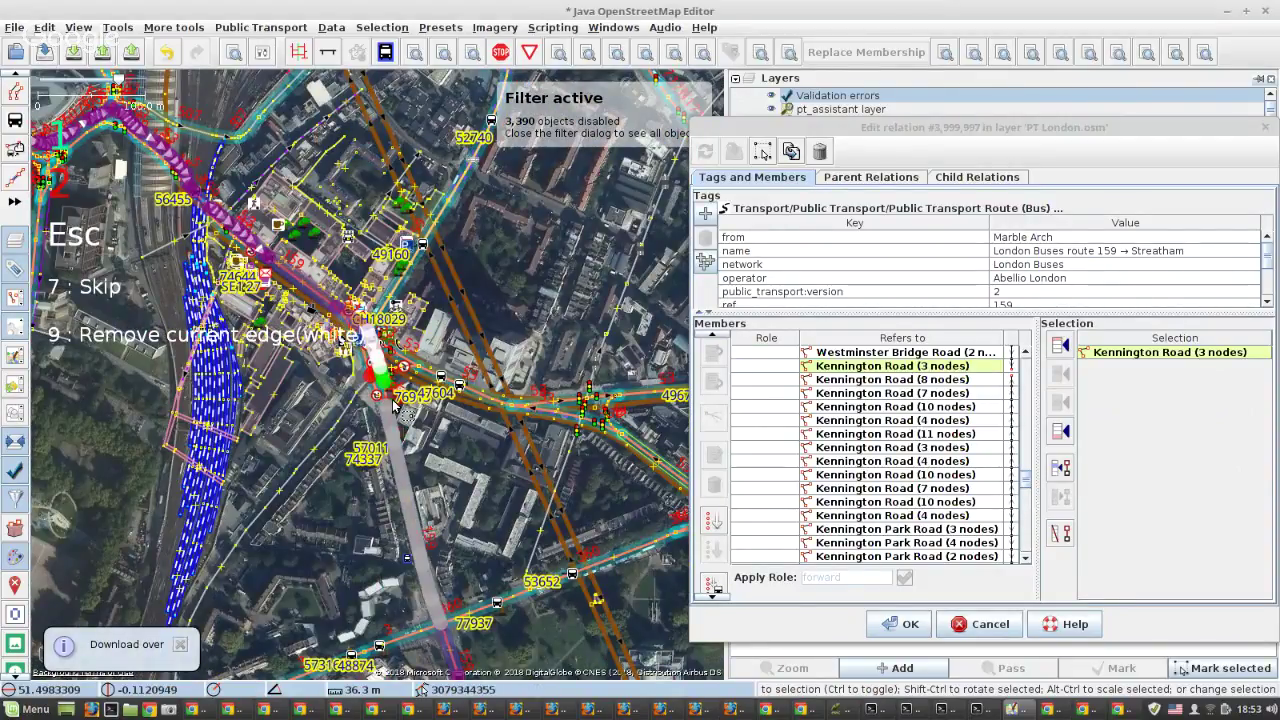
scroll(393, 403, up, 2)
scroll(393, 403, up, 3)
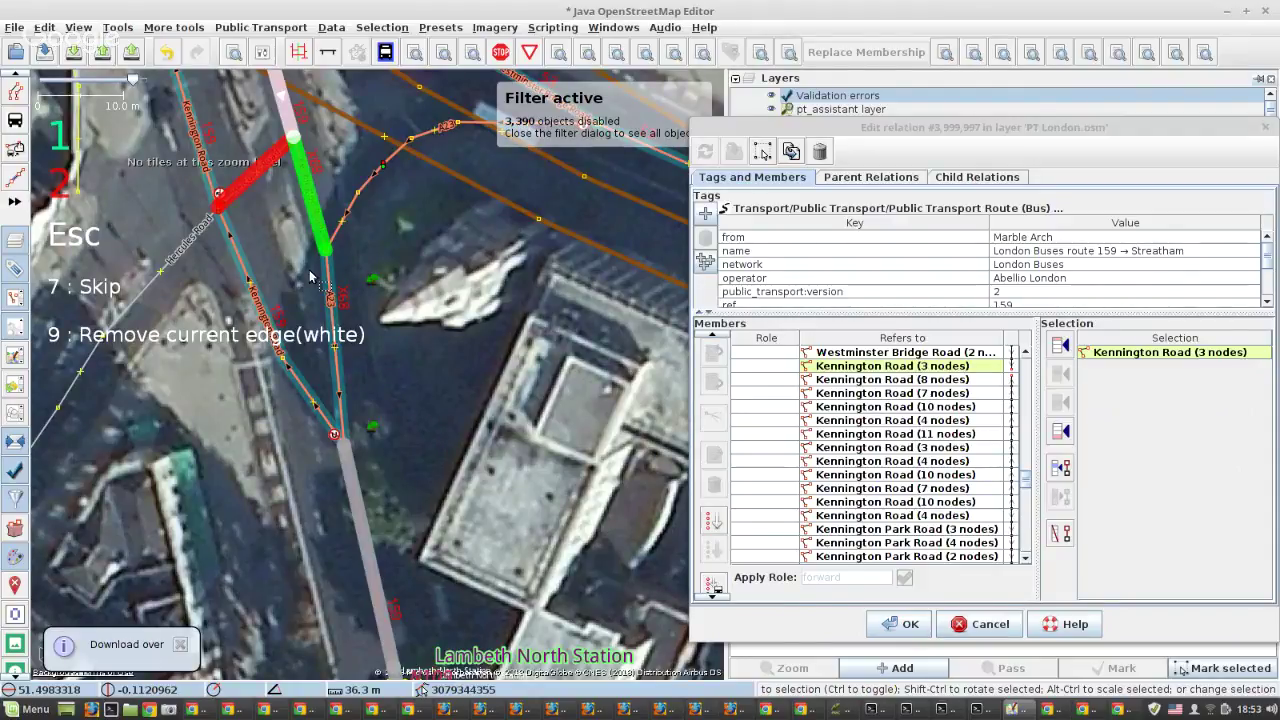
key(1)
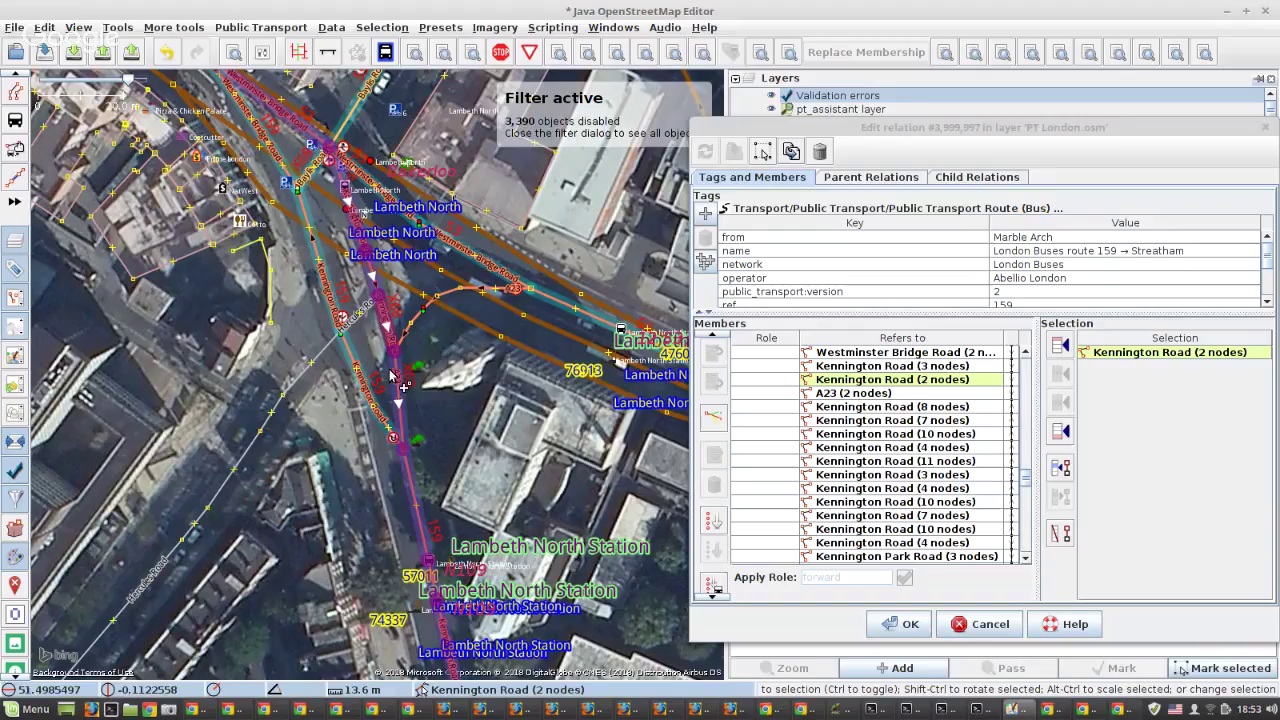
click(913, 624)
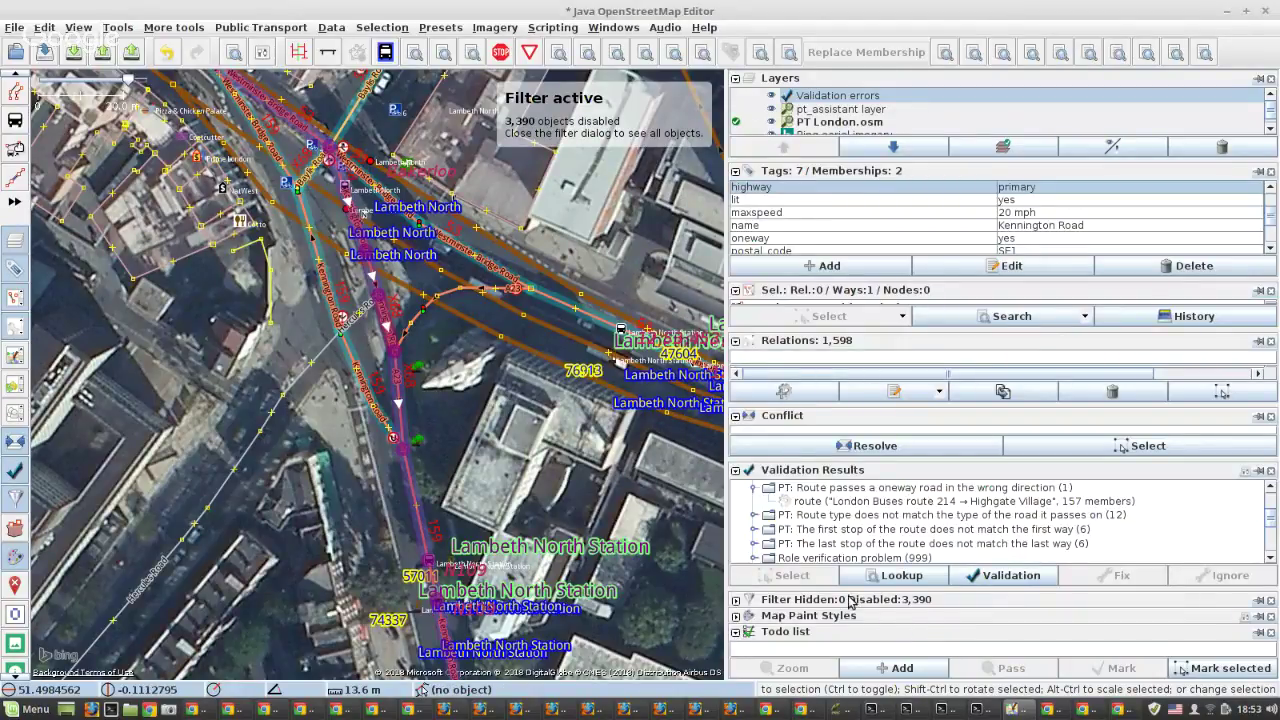
Start the fix for the wrong-way oneway warning on route 214 → Highgate Village and examine the flagged Pentonville Road ways.
click(880, 502)
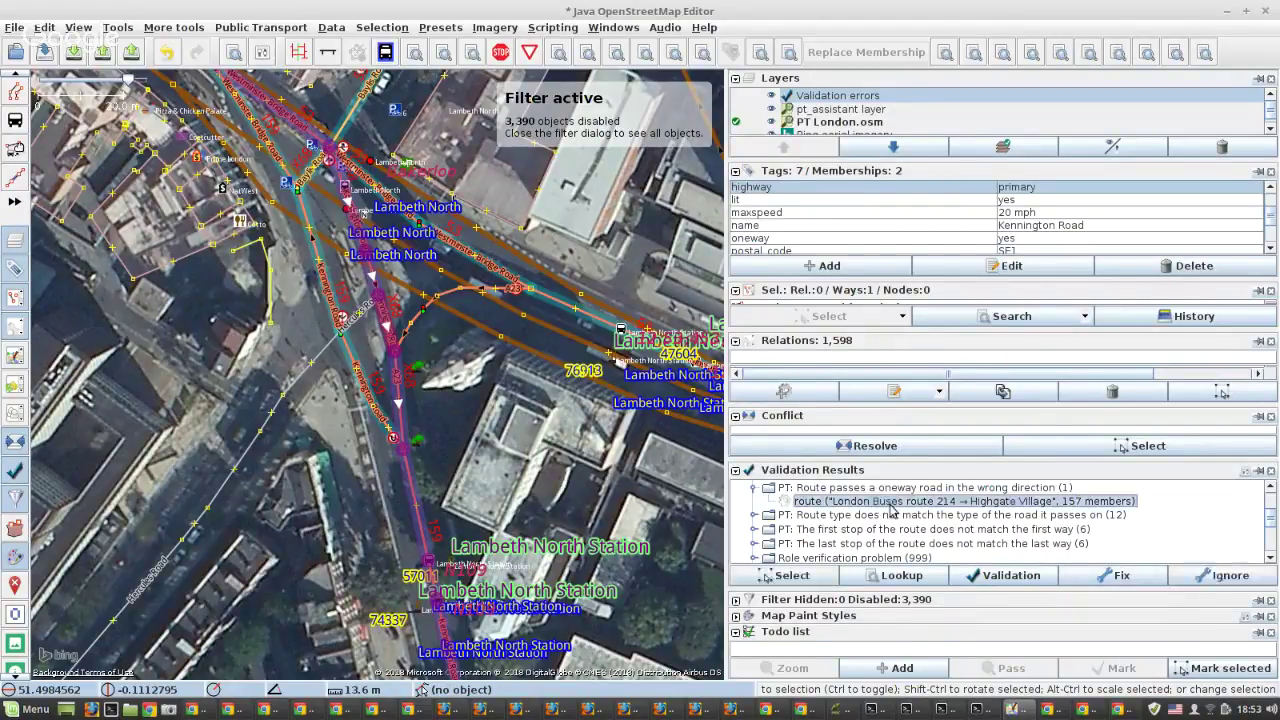
click(1115, 578)
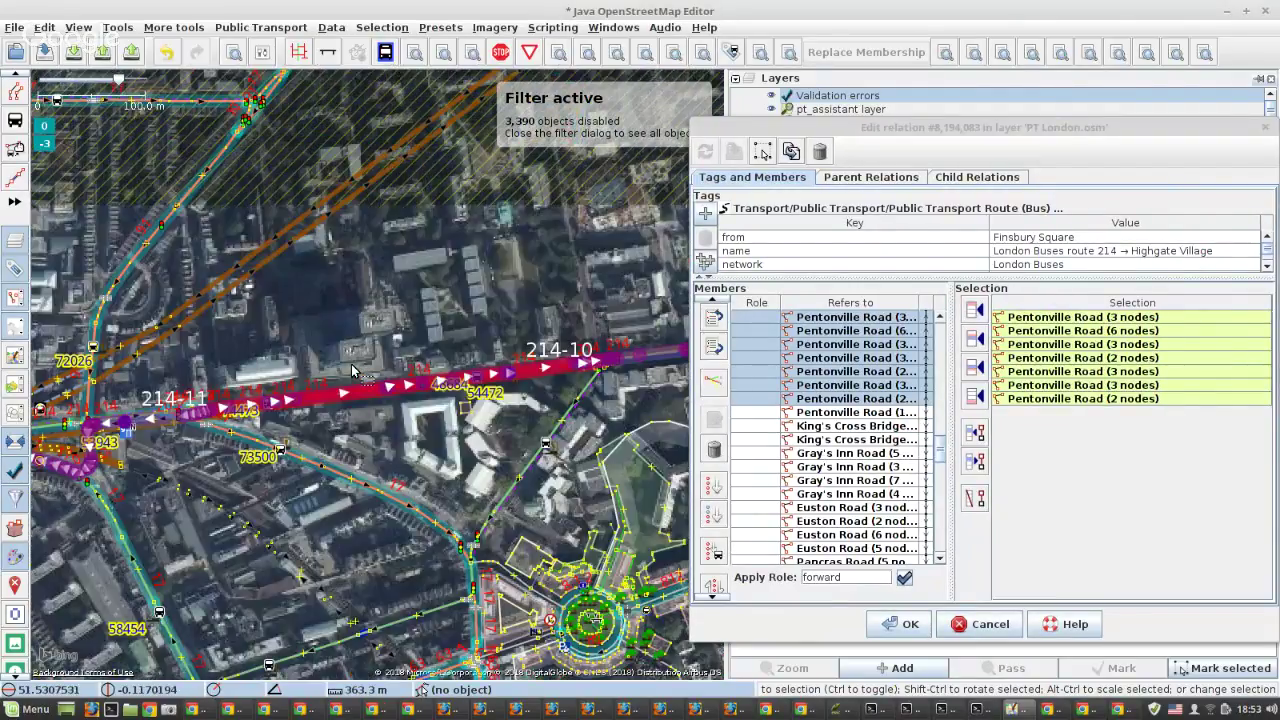
scroll(352, 370, up, 2)
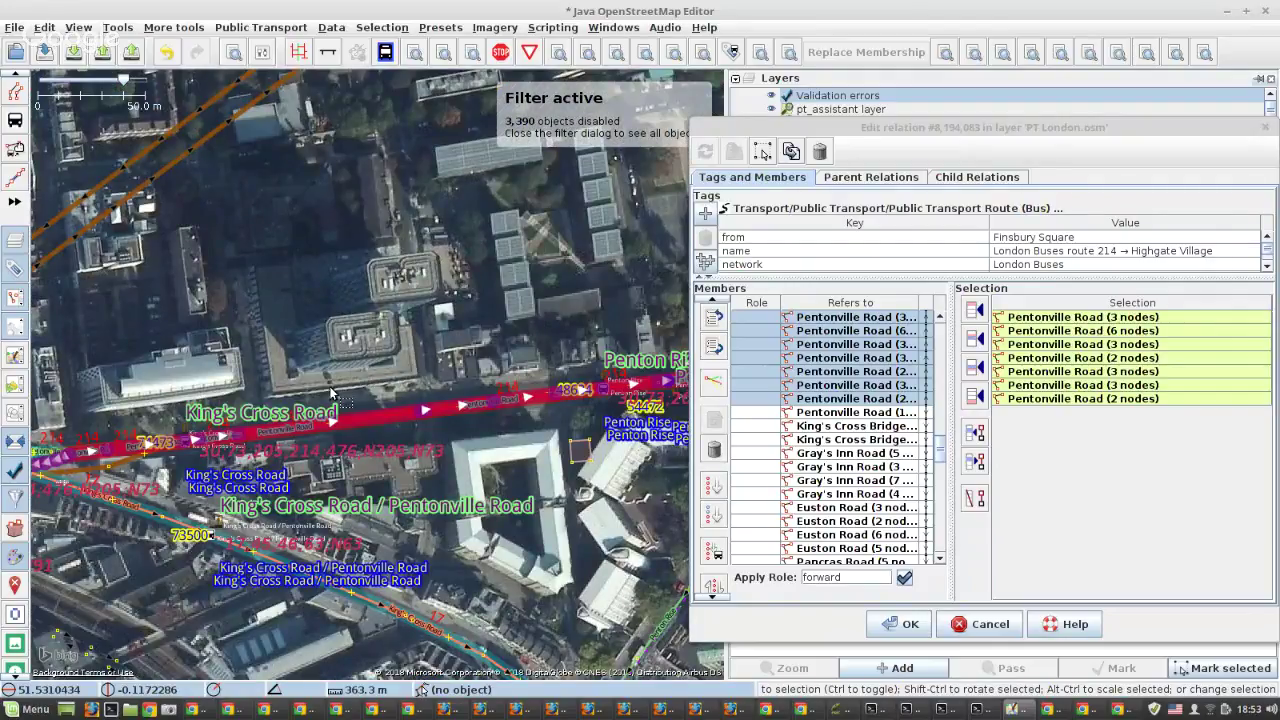
scroll(262, 416, down, 3)
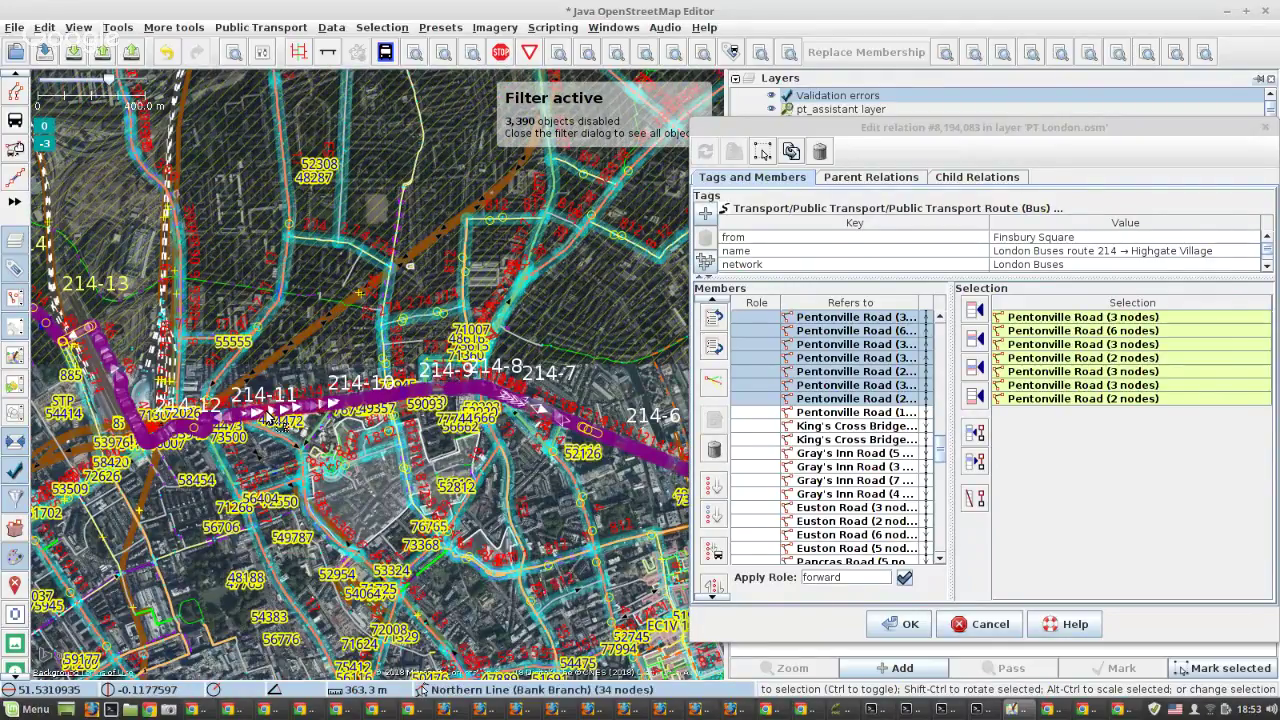
scroll(320, 404, up, 2)
scroll(388, 403, up, 1)
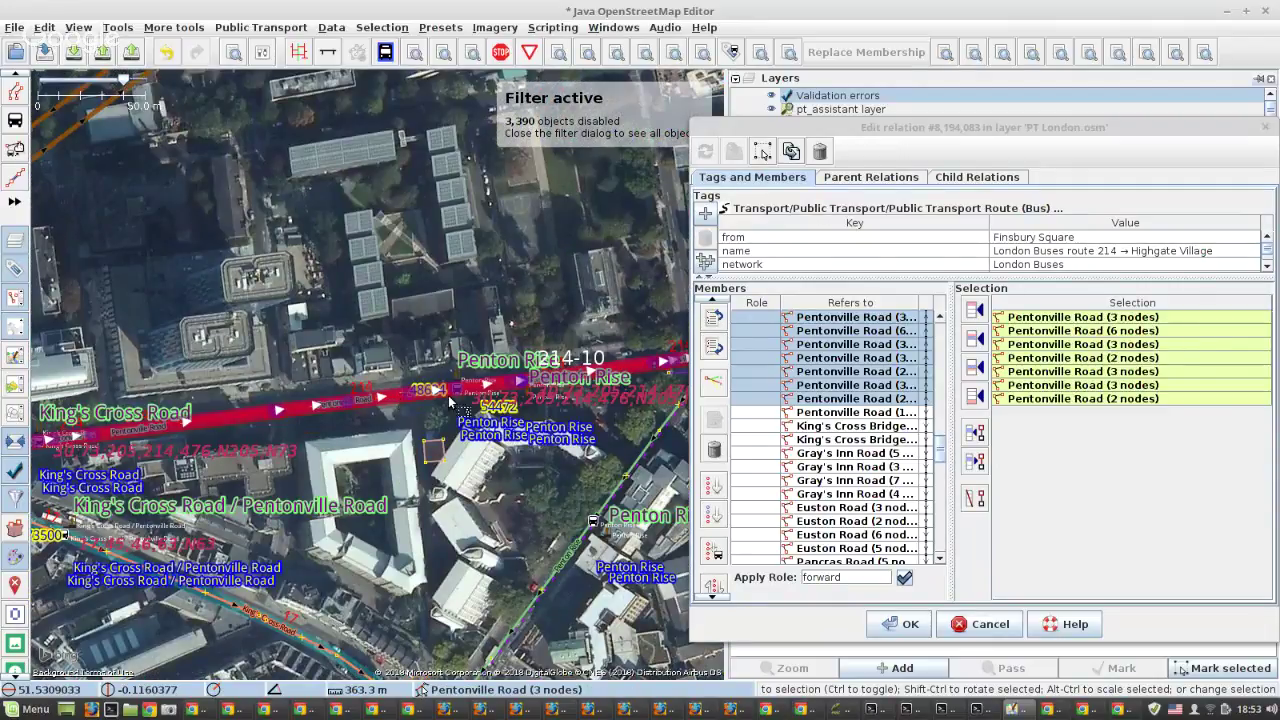
scroll(487, 382, up, 2)
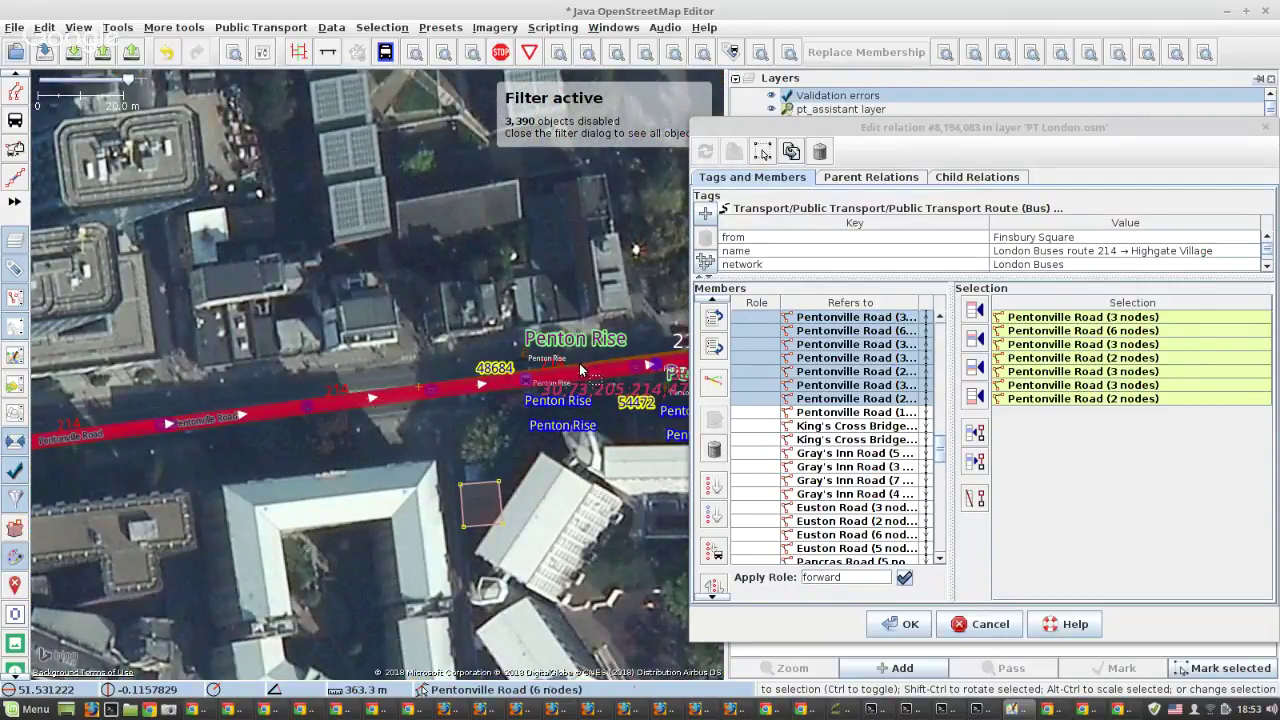
scroll(632, 376, down, 2)
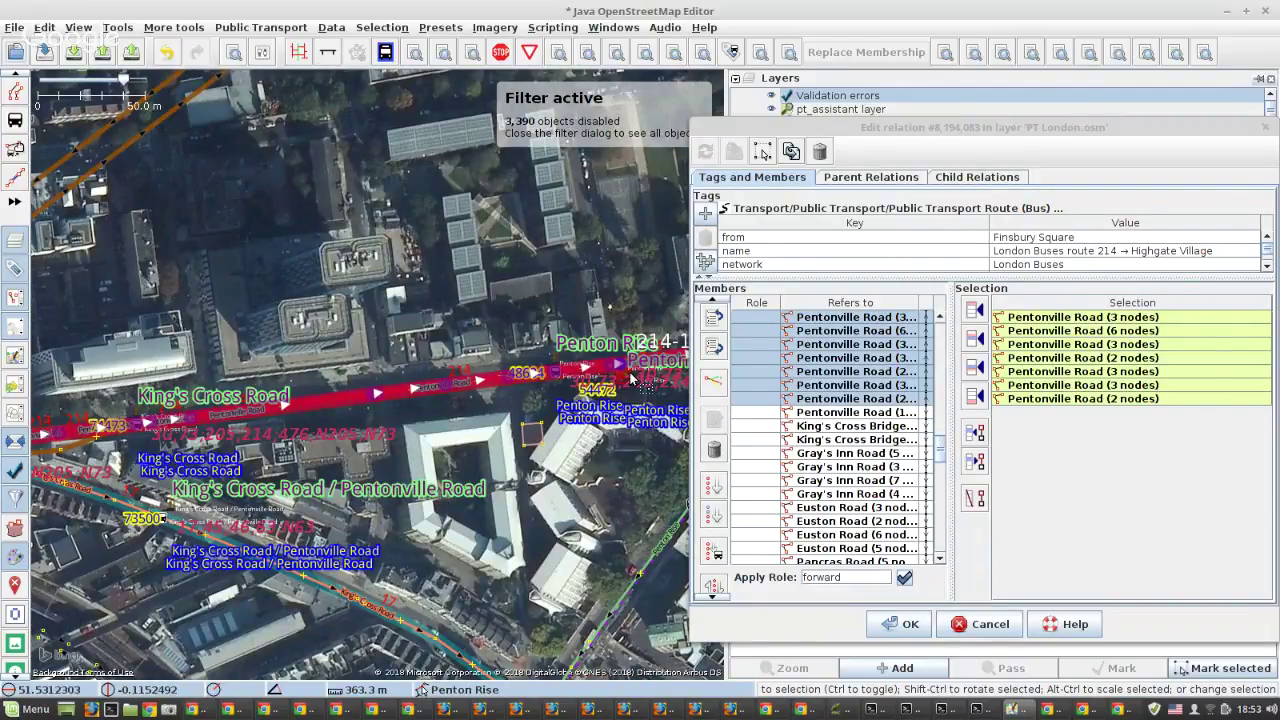
Close the relation editor and add oneway:bus=no to the seven flagged Pentonville Road ways.
click(905, 627)
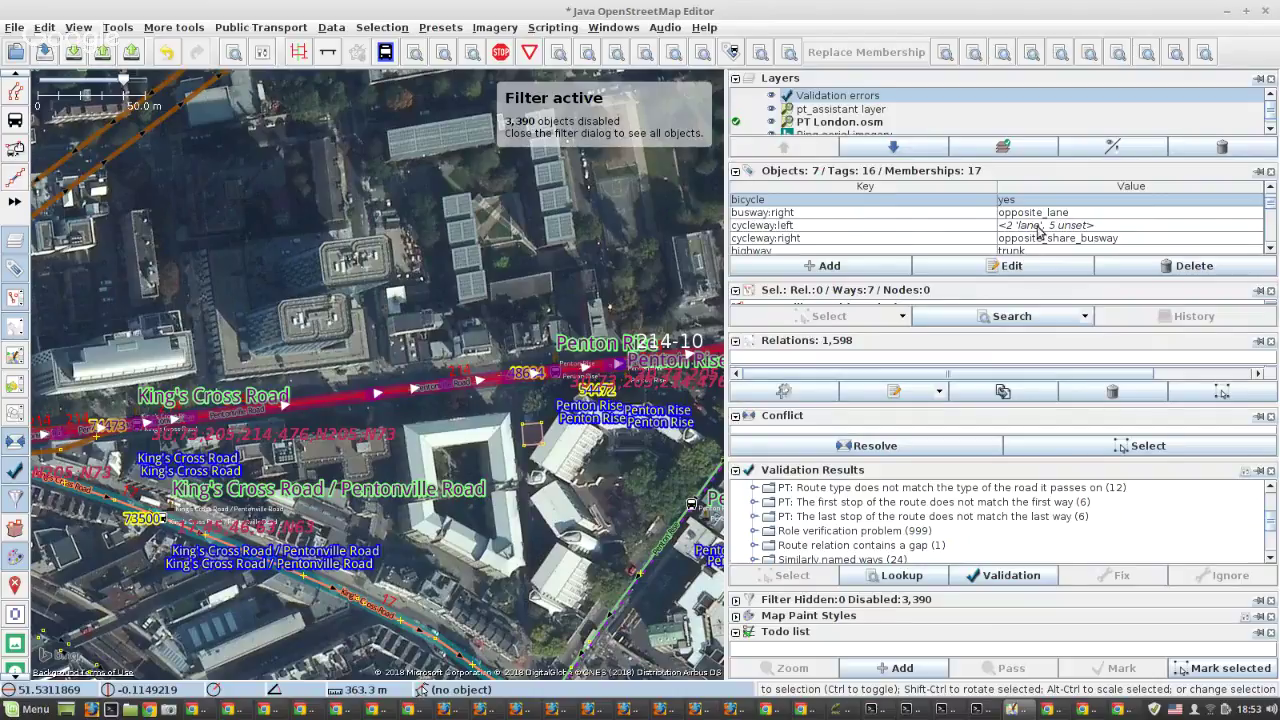
click(779, 272)
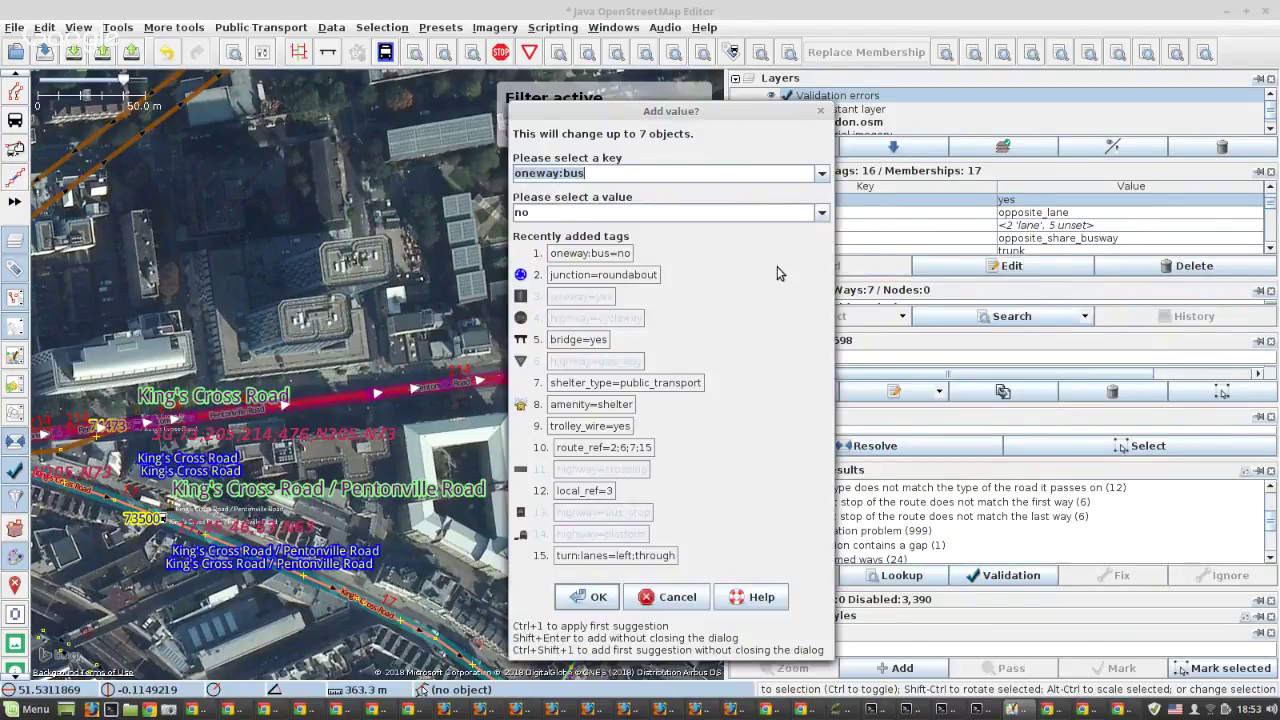
click(588, 596)
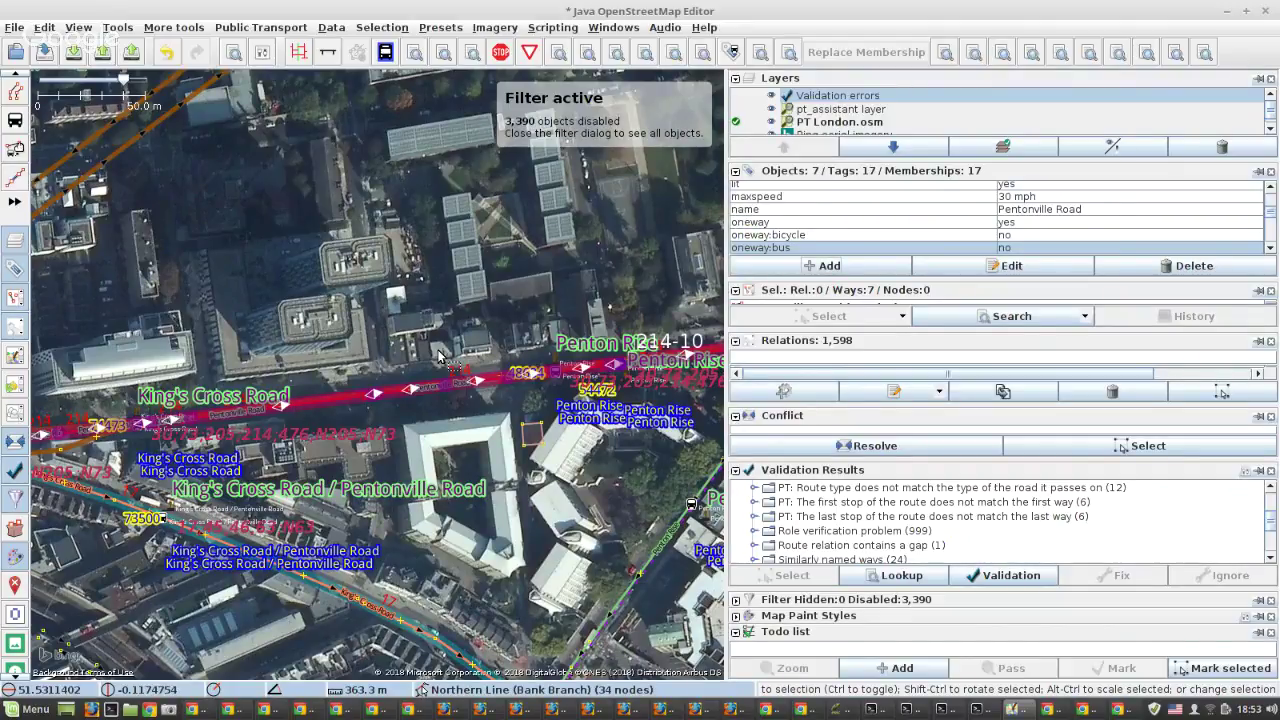
scroll(440, 356, down, 1)
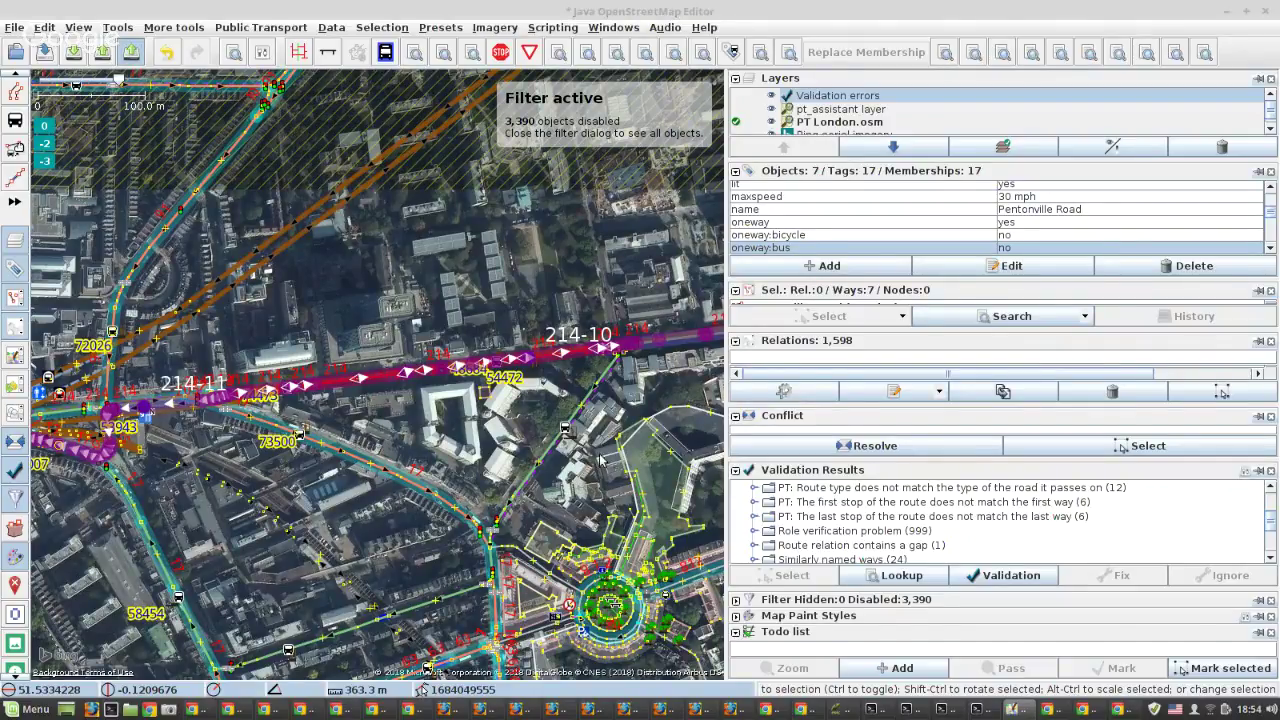
Find the "Route relation contains a gap" warning and open its Flixbus 814 London - Amsterdam relation for editing.
click(718, 472)
scroll(850, 528, up, 1)
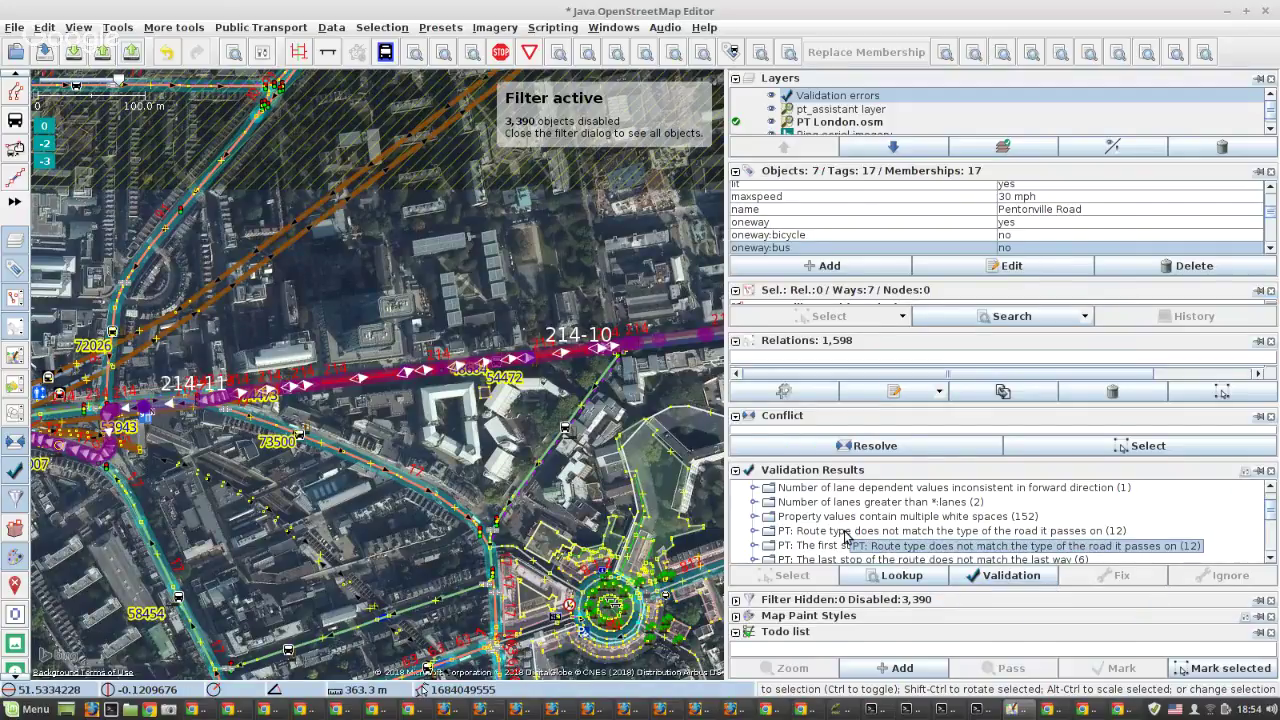
click(845, 531)
scroll(845, 535, down, 1)
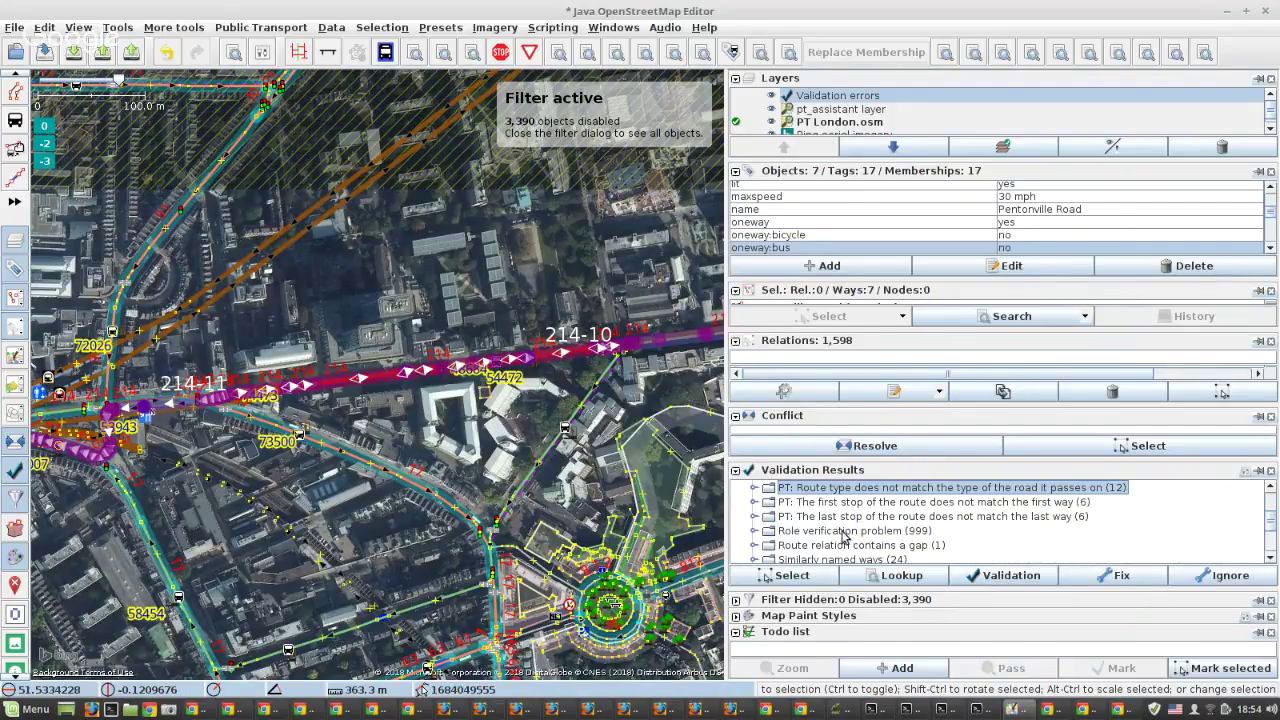
scroll(838, 538, down, 1)
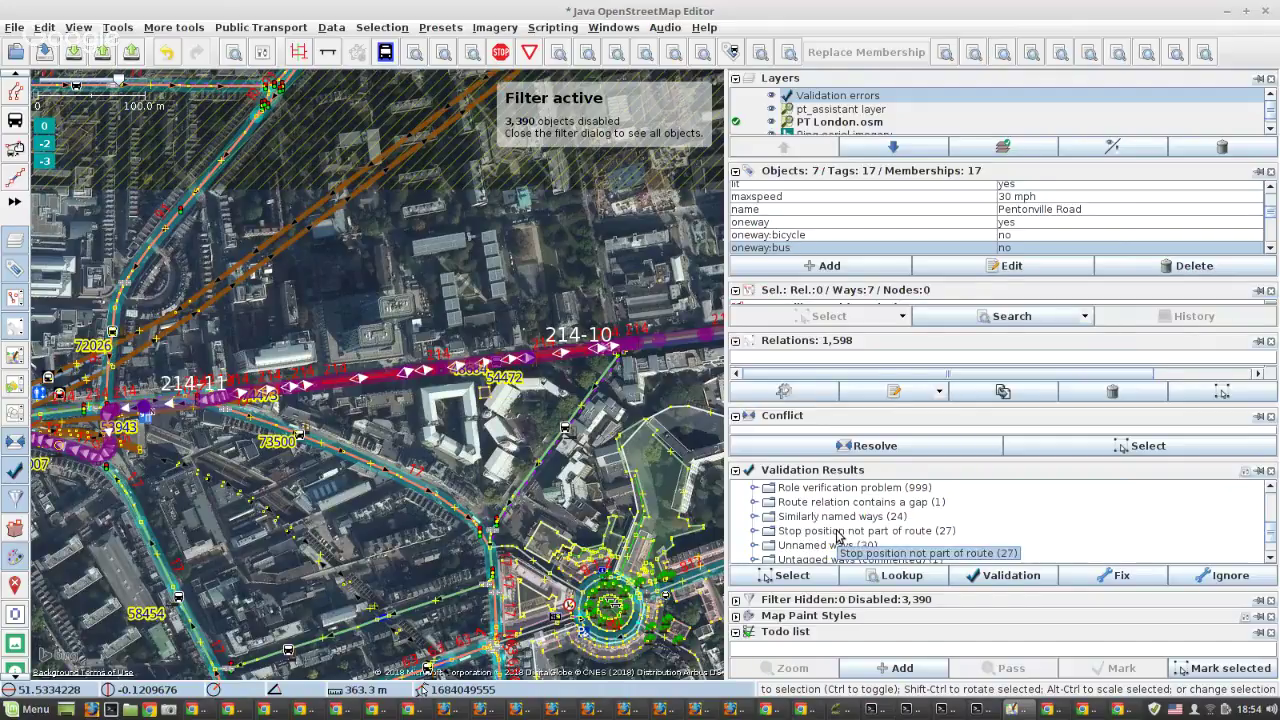
click(755, 502)
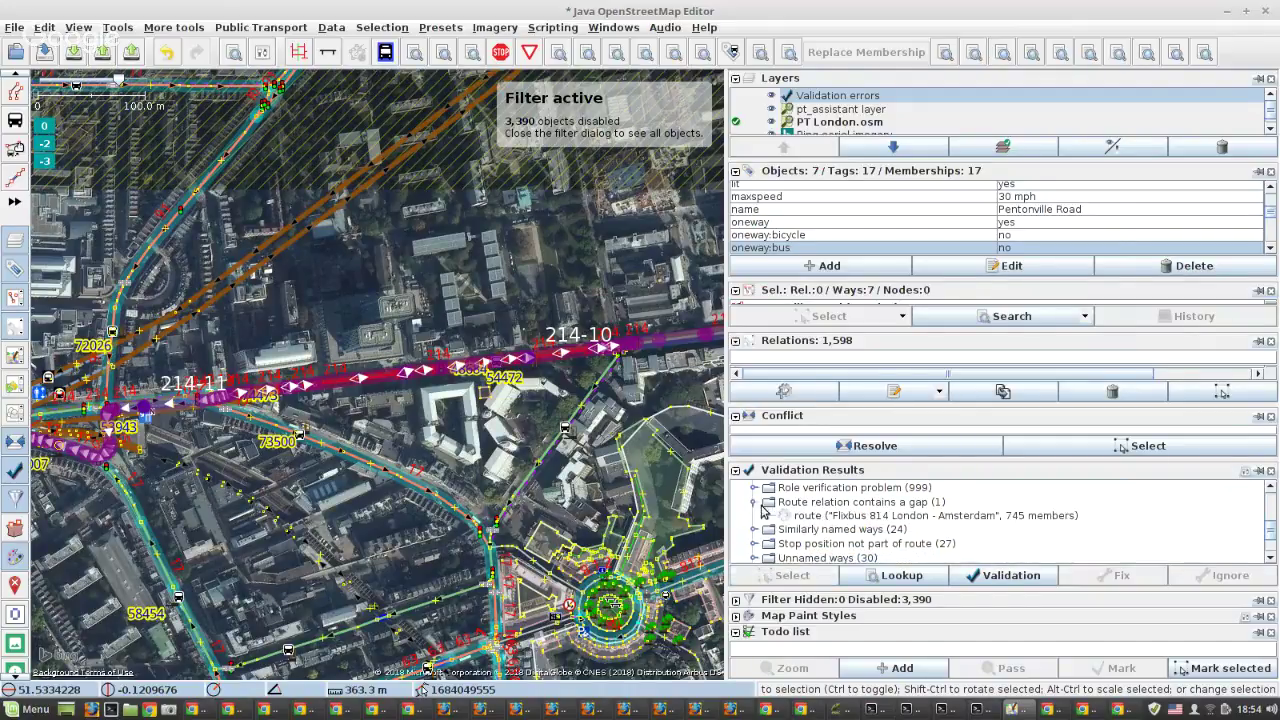
right_click(815, 517)
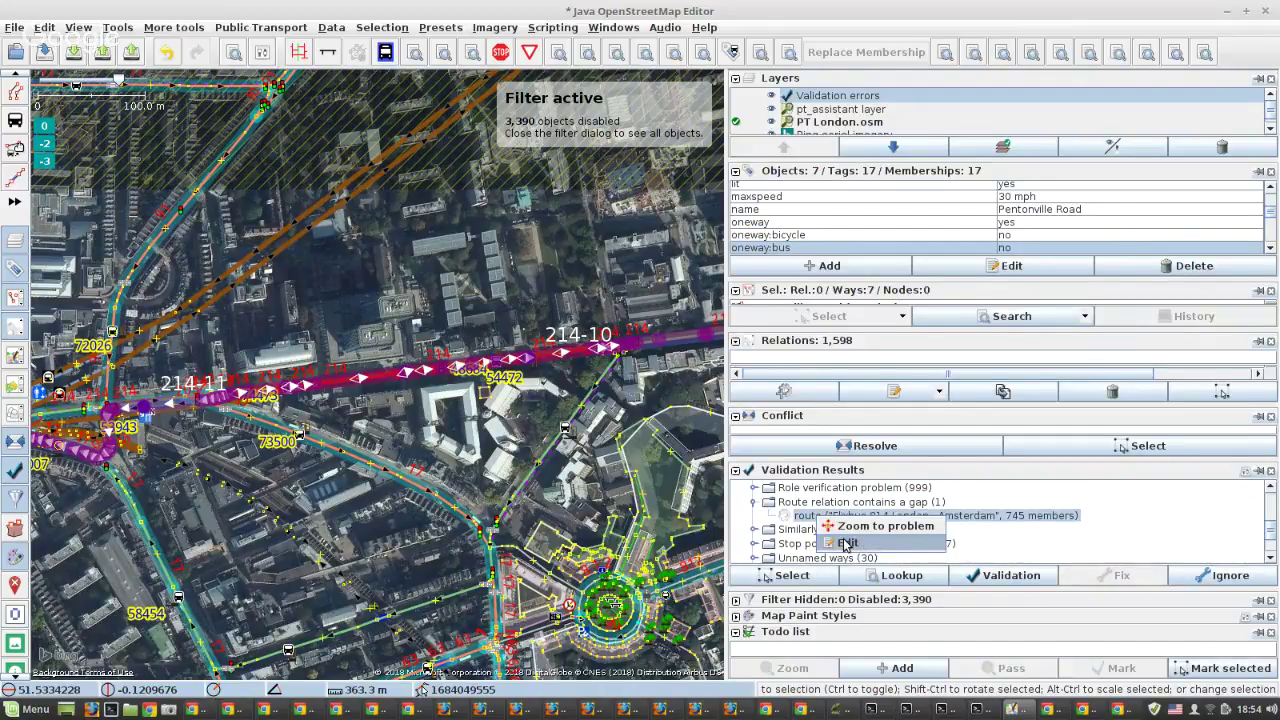
click(845, 543)
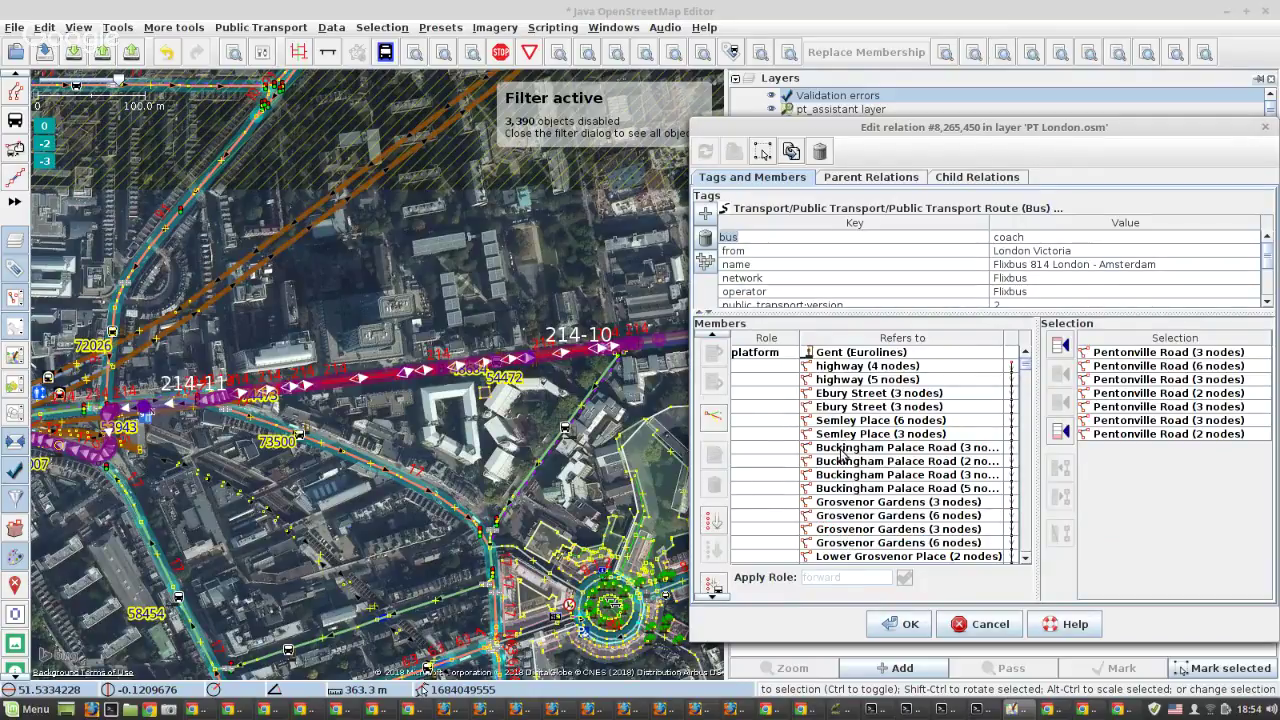
Look through the member list of the Flixbus 814 relation for the place where the way chain is broken.
scroll(840, 455, down, 4)
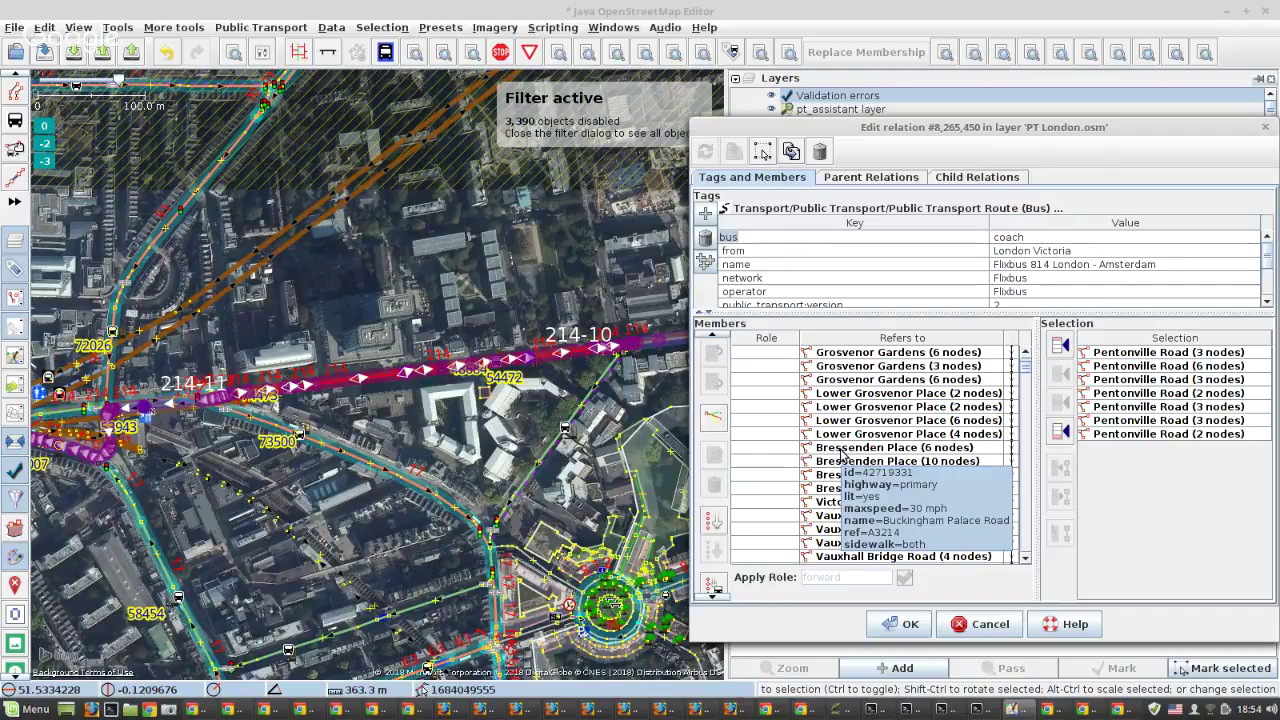
scroll(840, 455, down, 12)
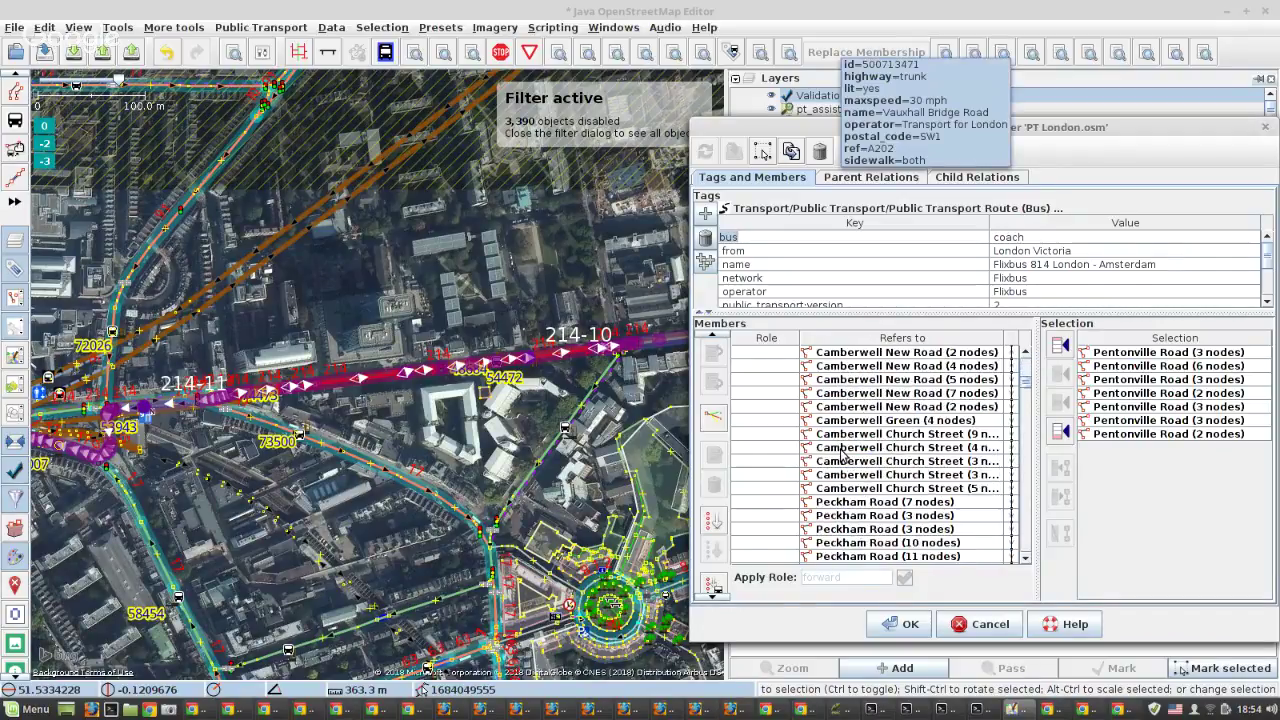
scroll(842, 452, down, 15)
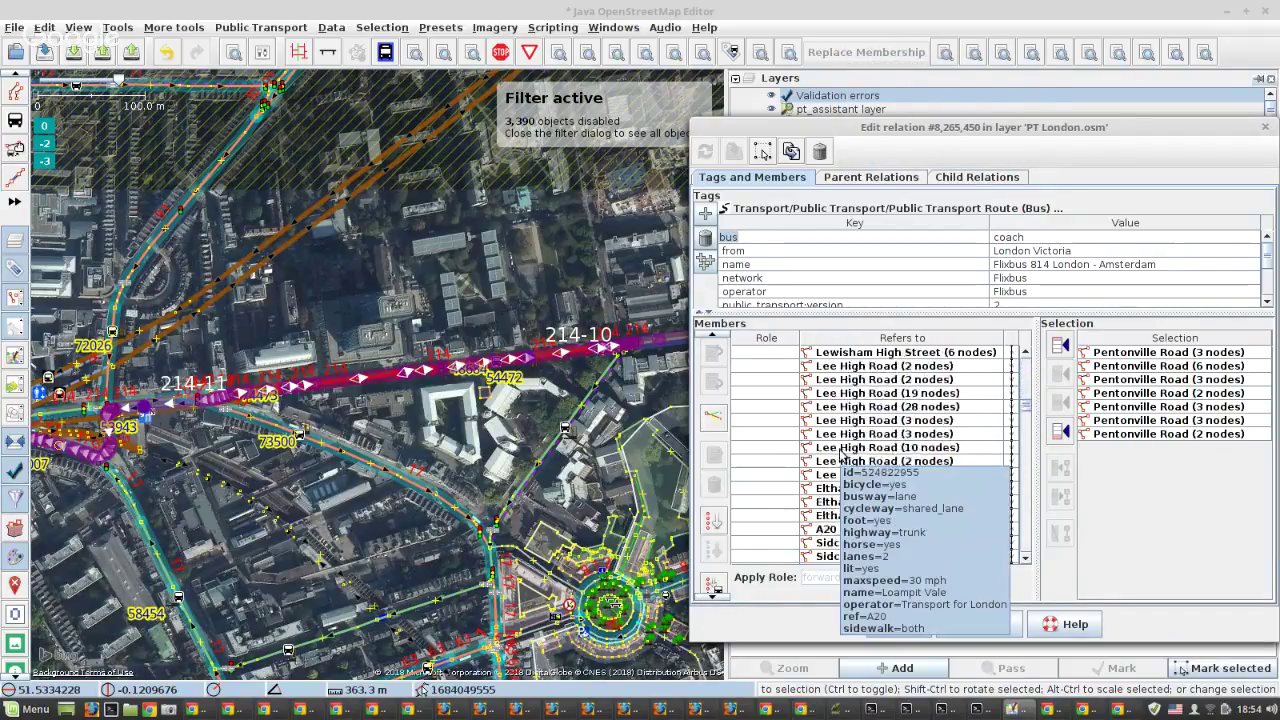
scroll(841, 455, down, 15)
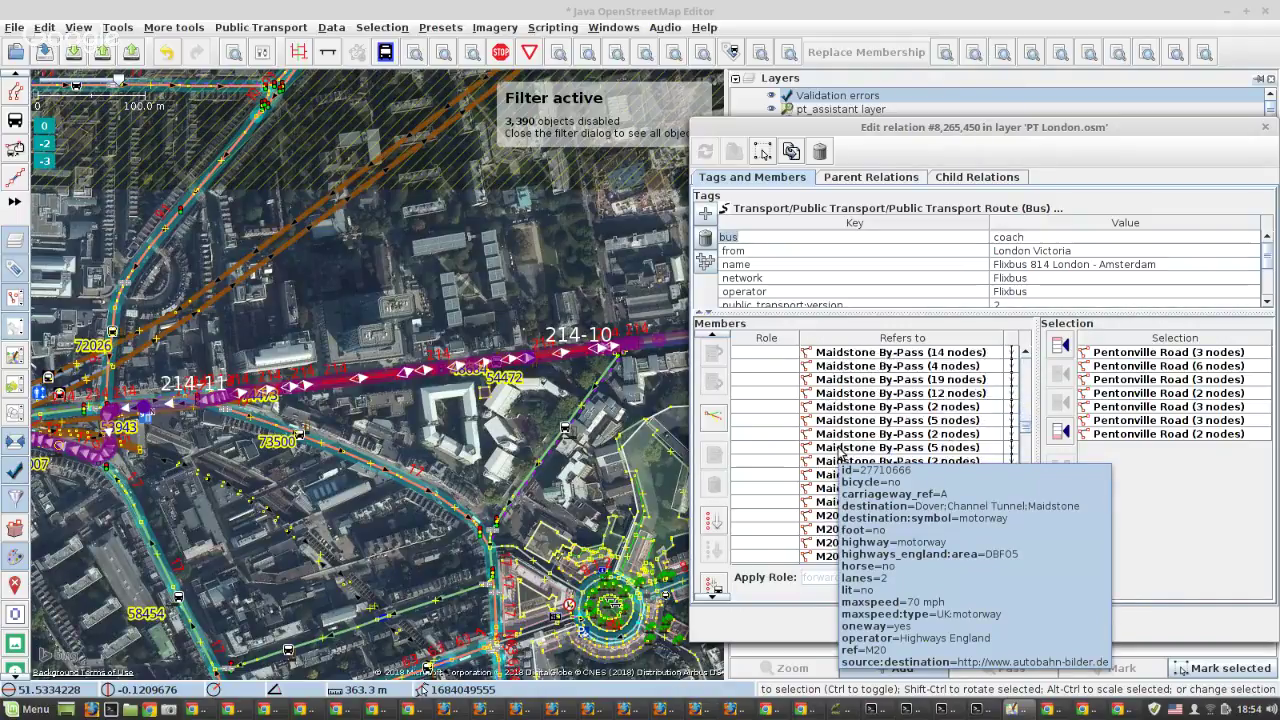
scroll(992, 466, down, 10)
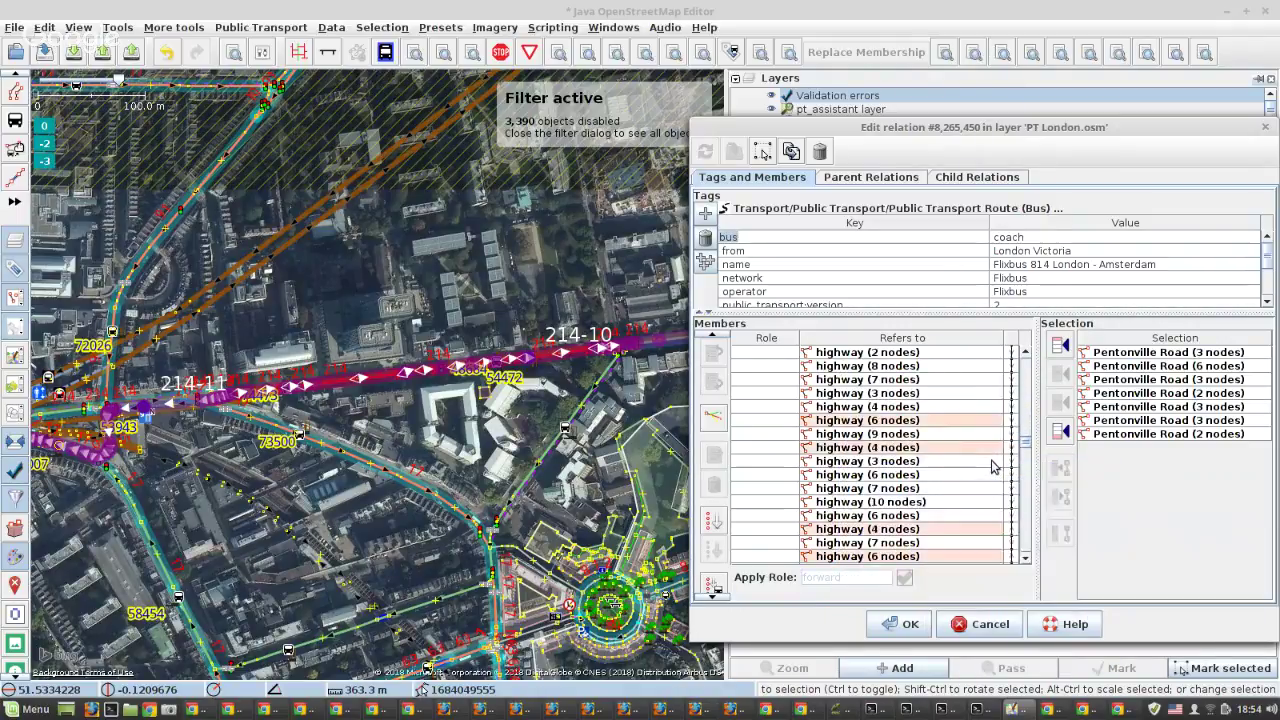
scroll(992, 466, down, 10)
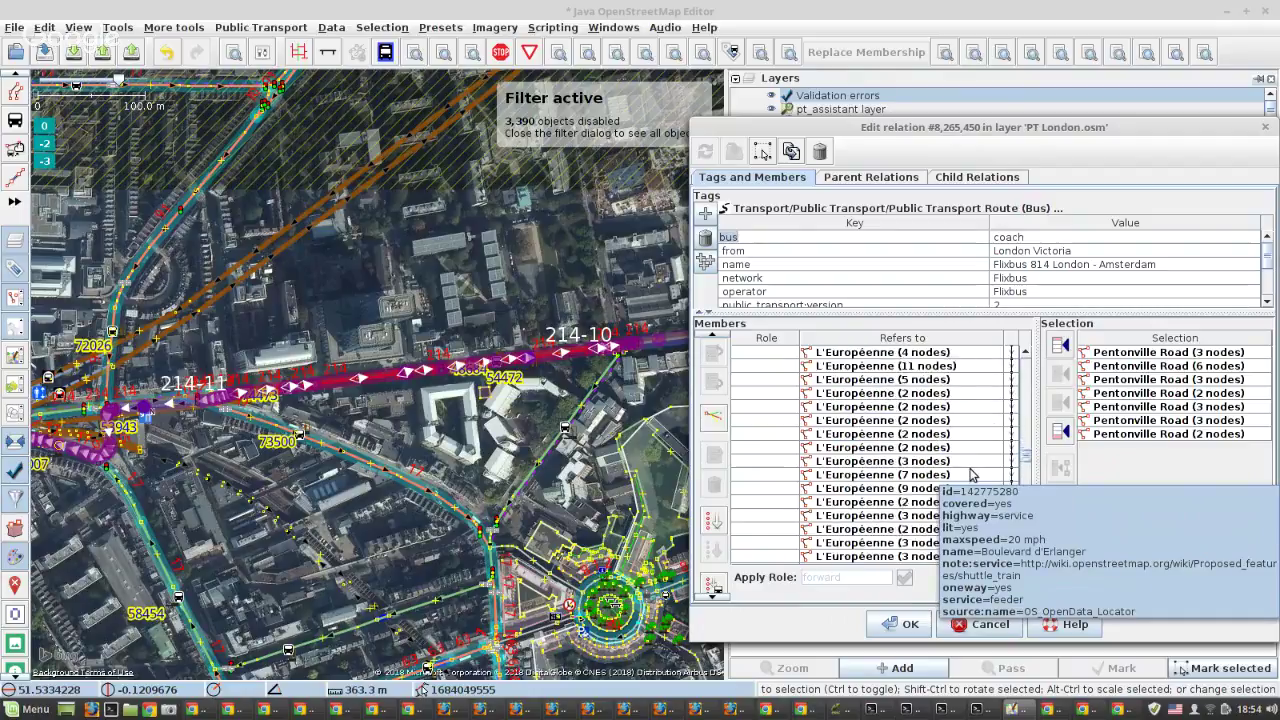
scroll(970, 475, down, 5)
scroll(955, 476, down, 5)
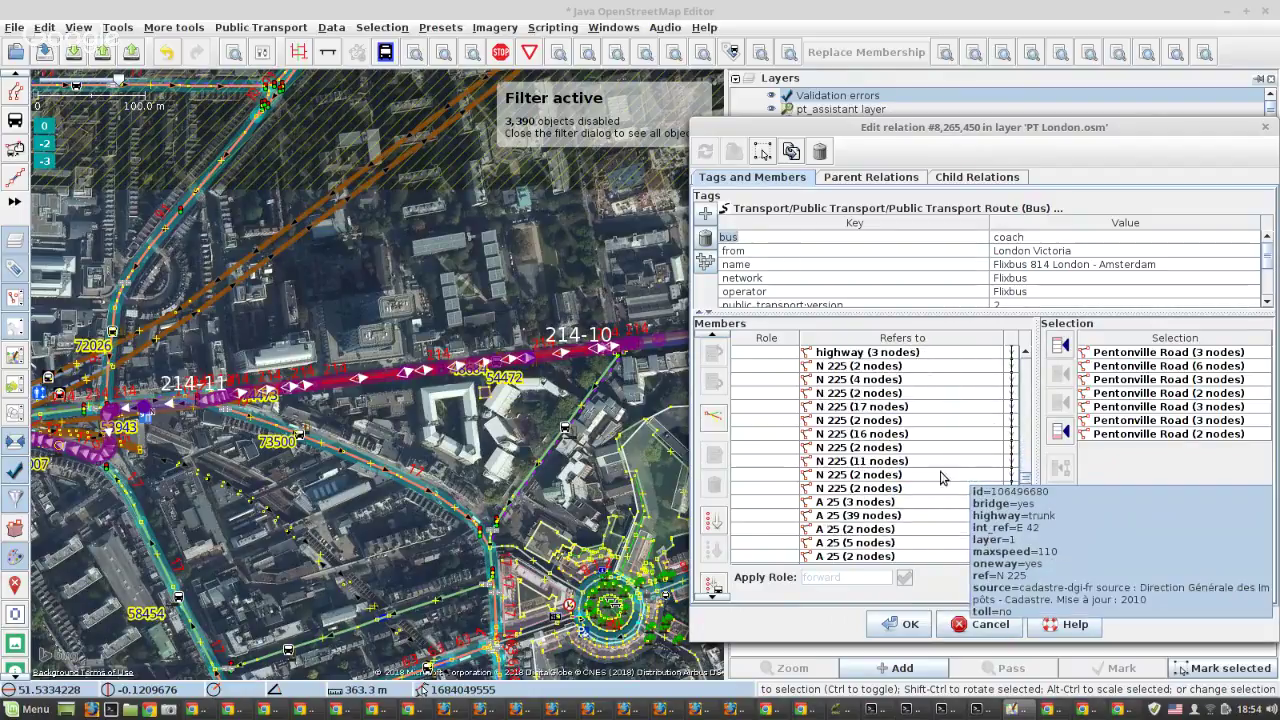
scroll(900, 490, down, 10)
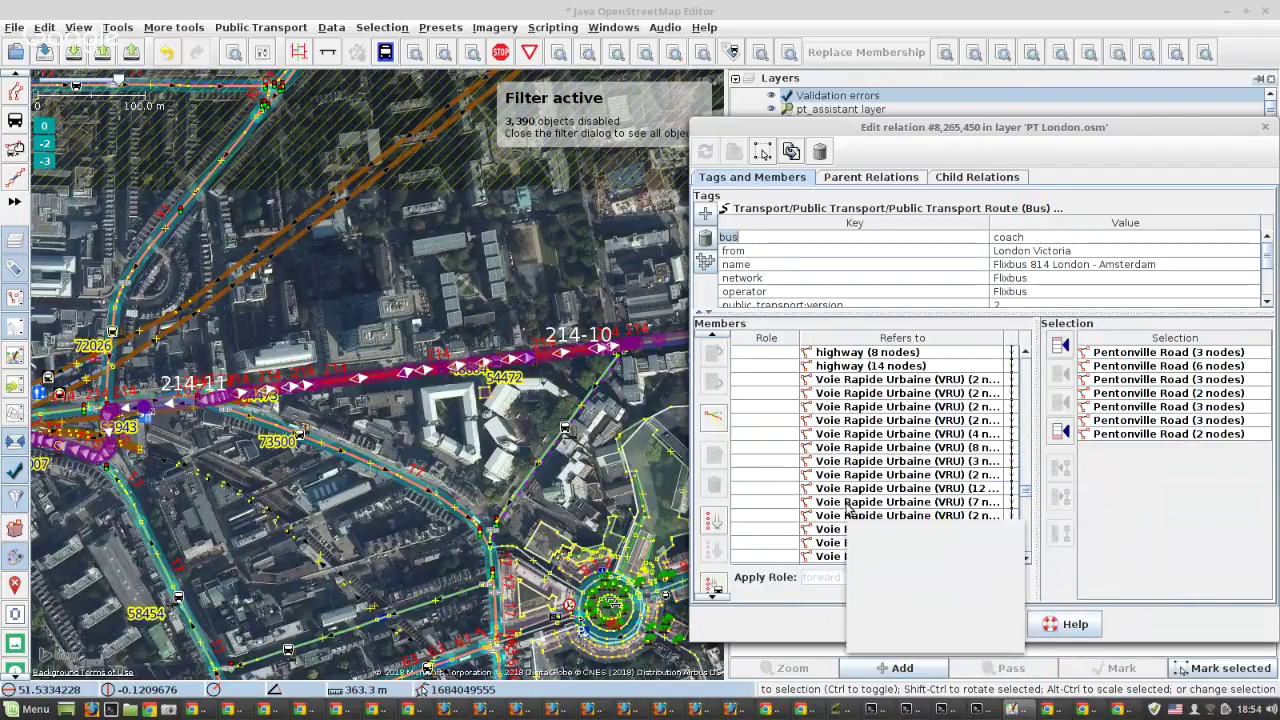
scroll(845, 507, down, 10)
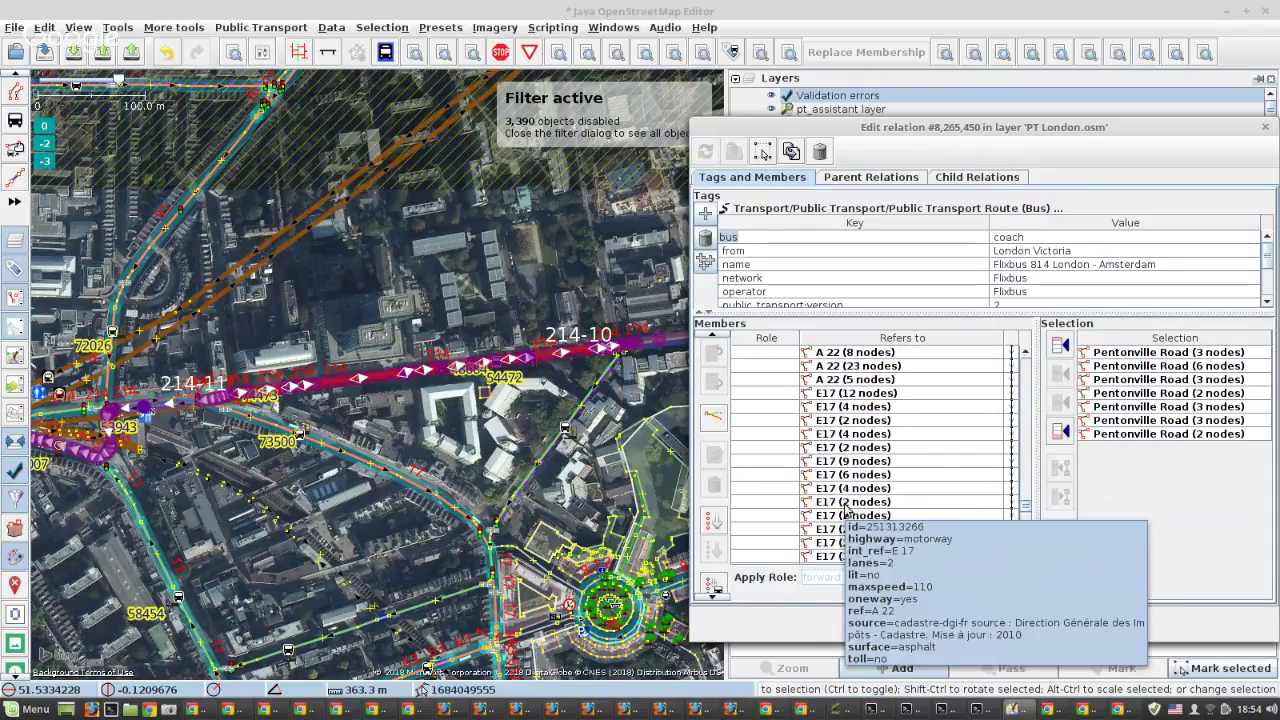
scroll(845, 507, down, 10)
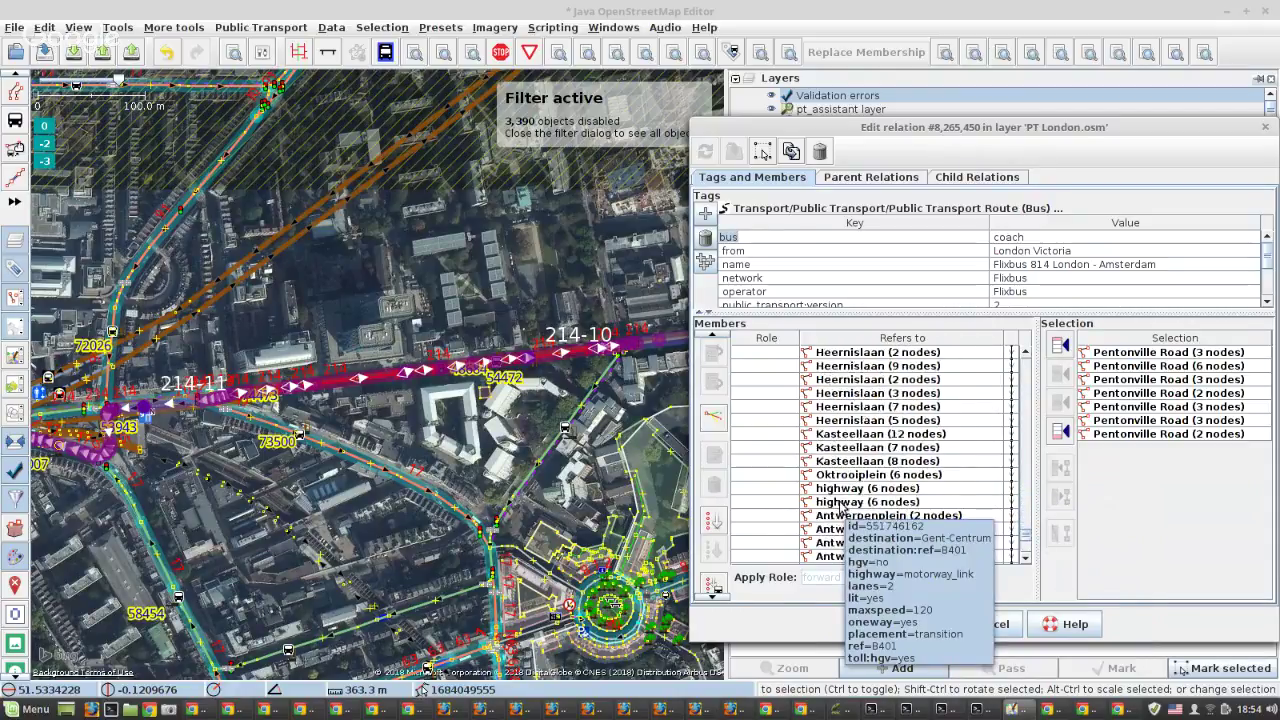
scroll(845, 507, down, 10)
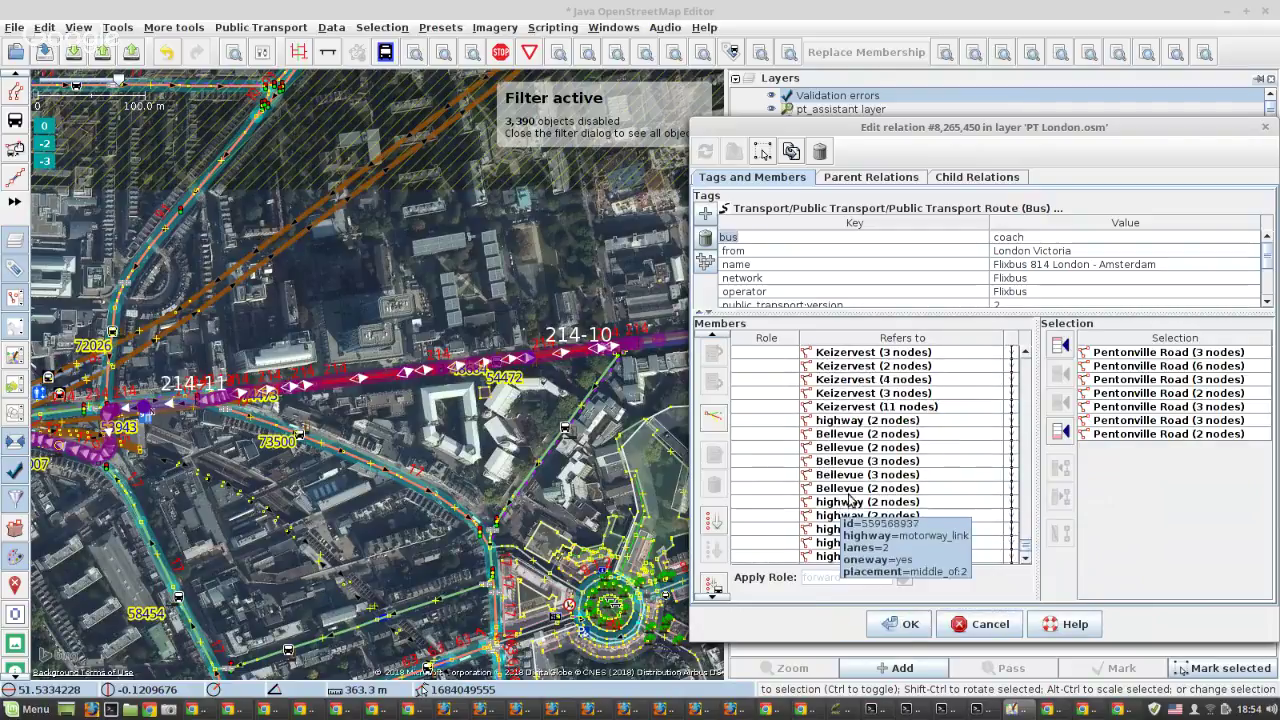
scroll(916, 447, down, 3)
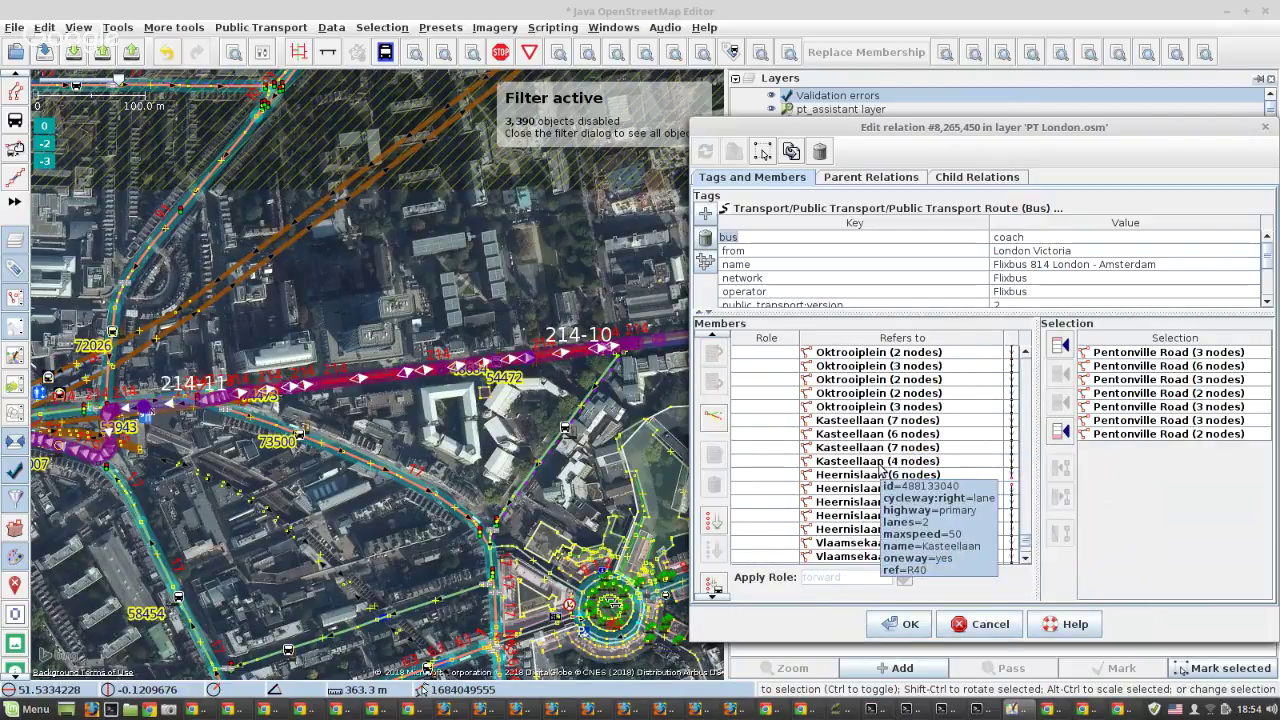
Zoom to the gap at the 6-node Heernislaan member and examine the adjoining ways on the map.
click(876, 476)
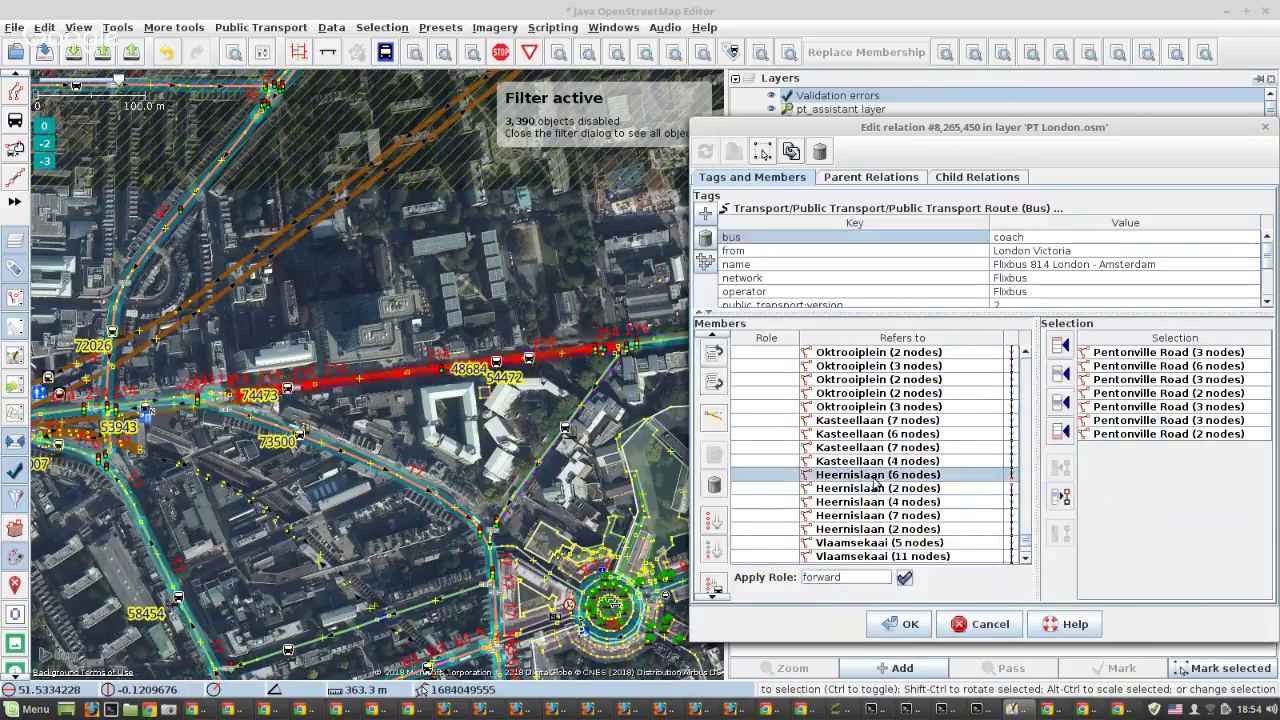
right_click(874, 475)
click(907, 508)
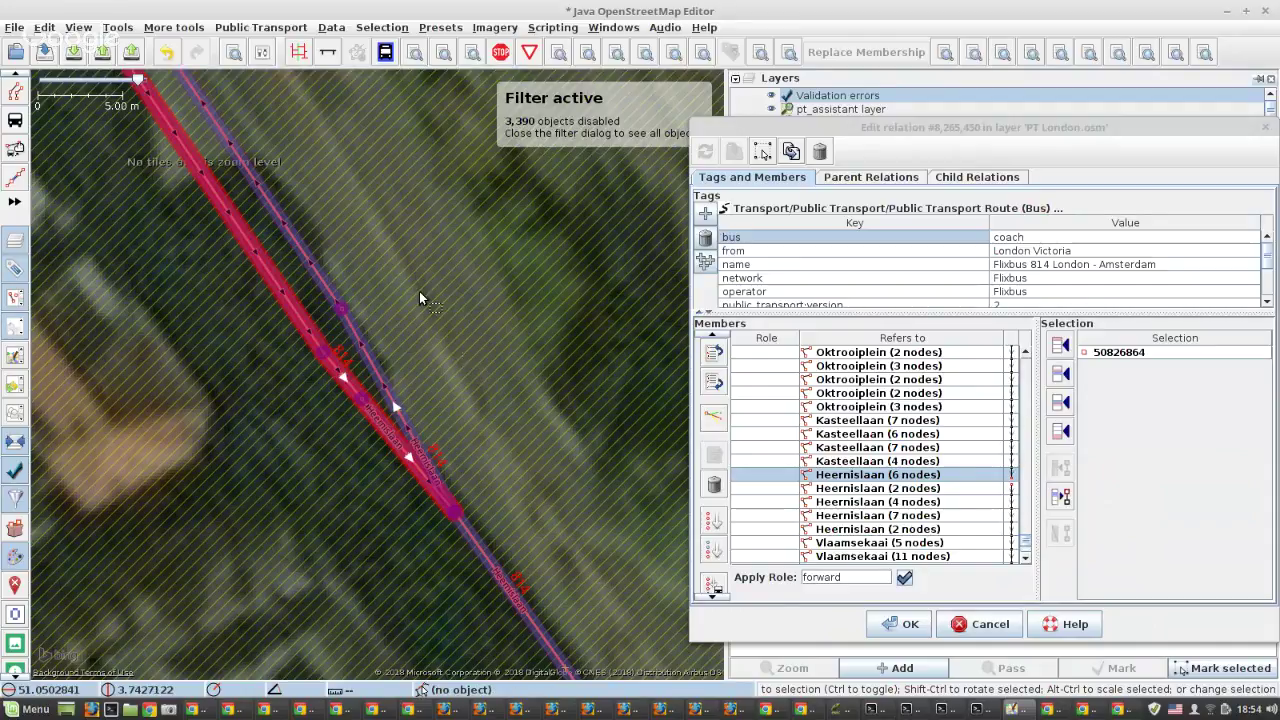
scroll(419, 291, down, 5)
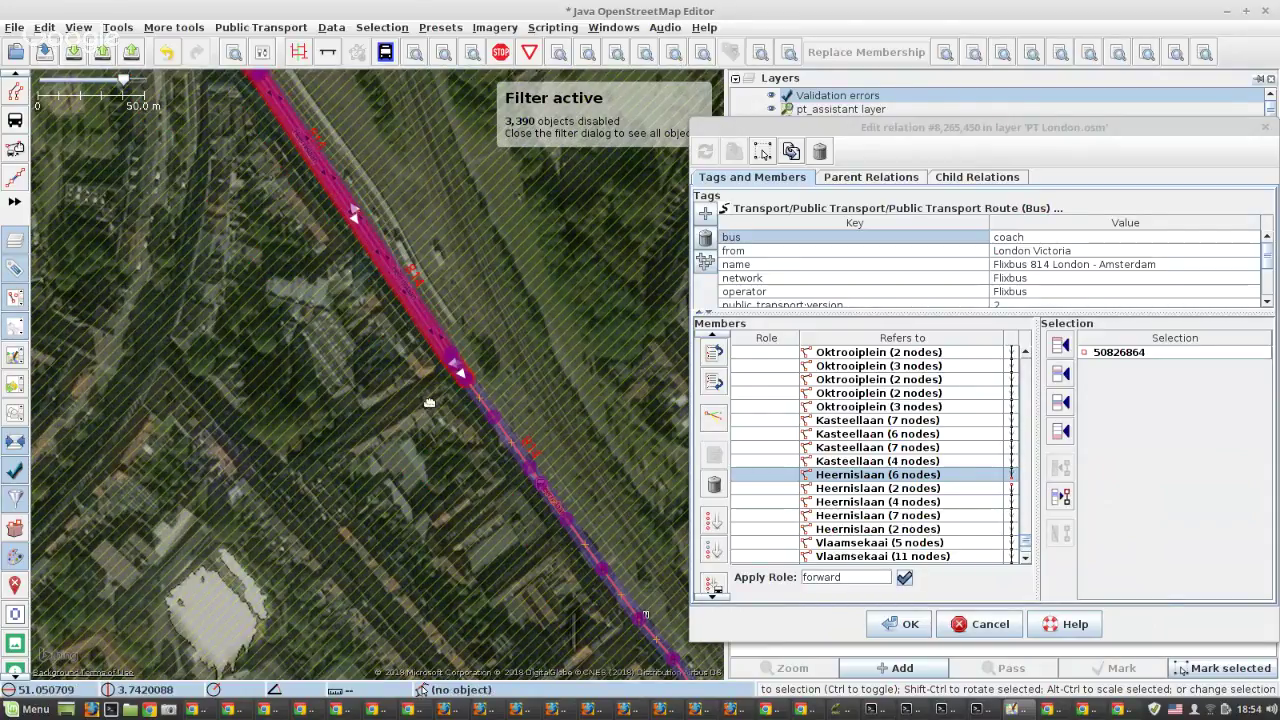
drag(430, 404, 433, 390)
drag(329, 232, 358, 397)
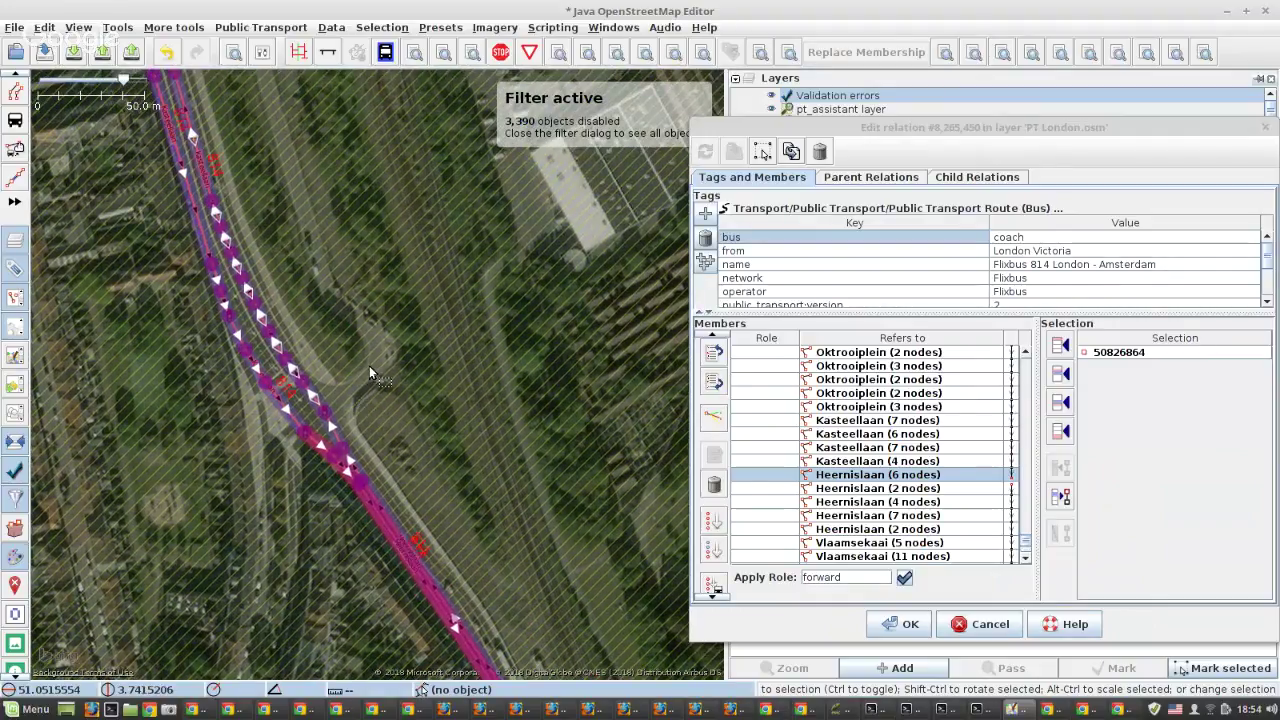
Trace the course of the Flixbus 814 route on the map, from the wide overview back to the individual carriageways.
scroll(369, 368, down, 4)
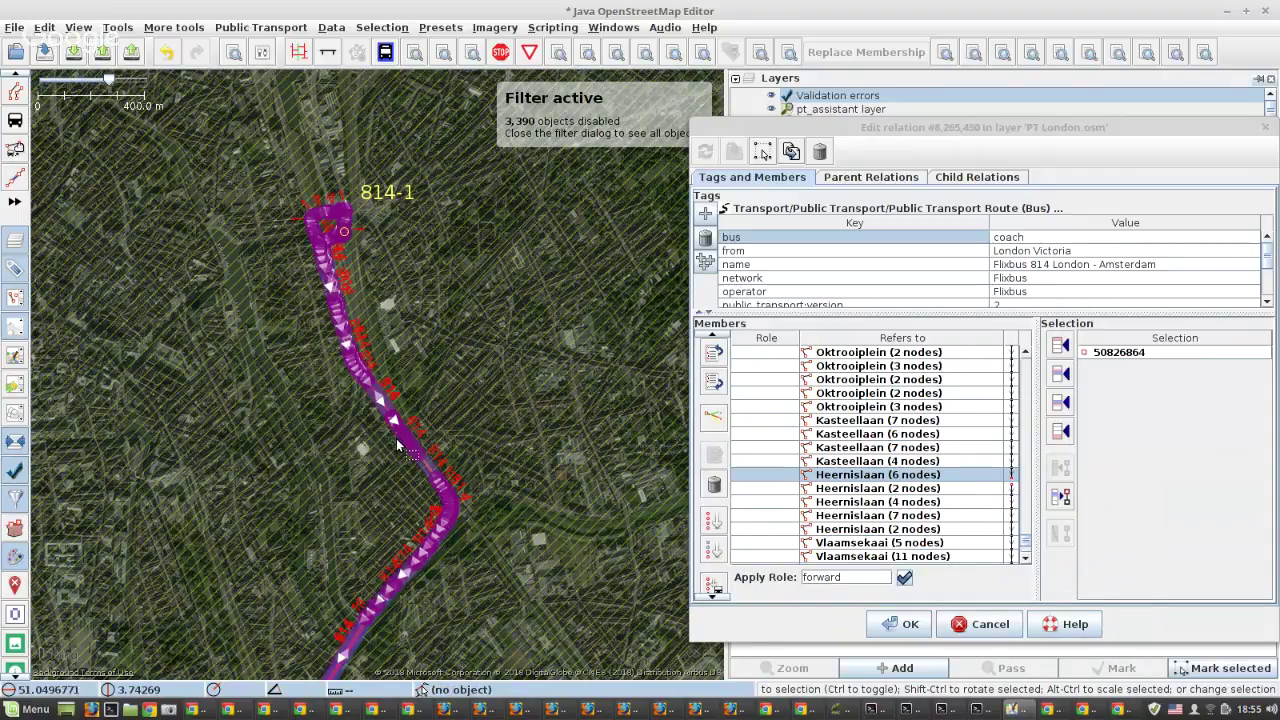
drag(537, 609, 456, 346)
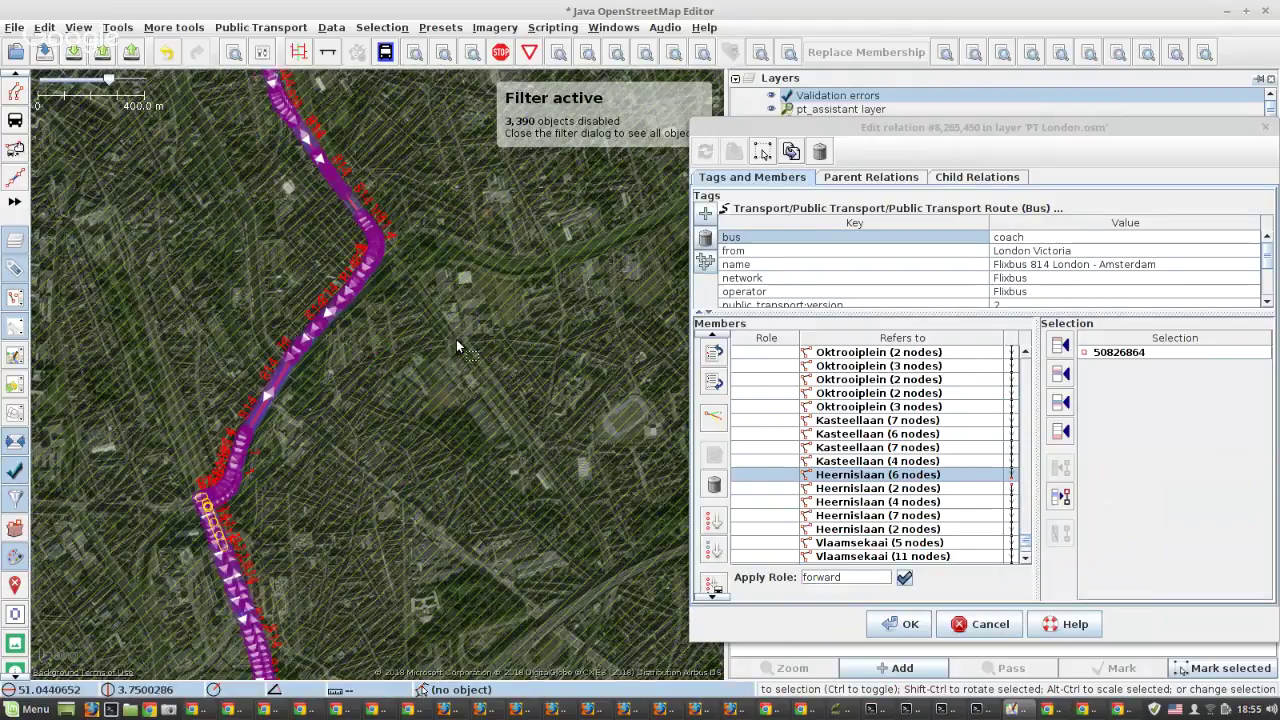
scroll(456, 339, down, 2)
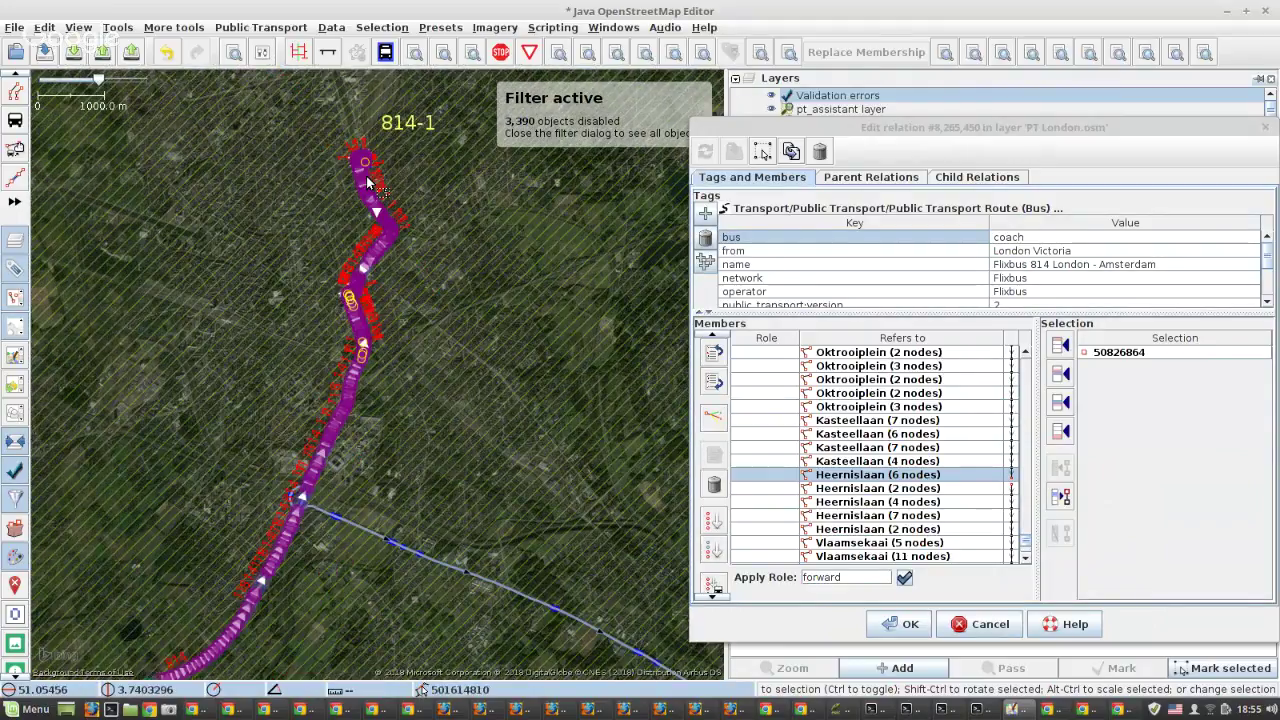
scroll(366, 176, down, 3)
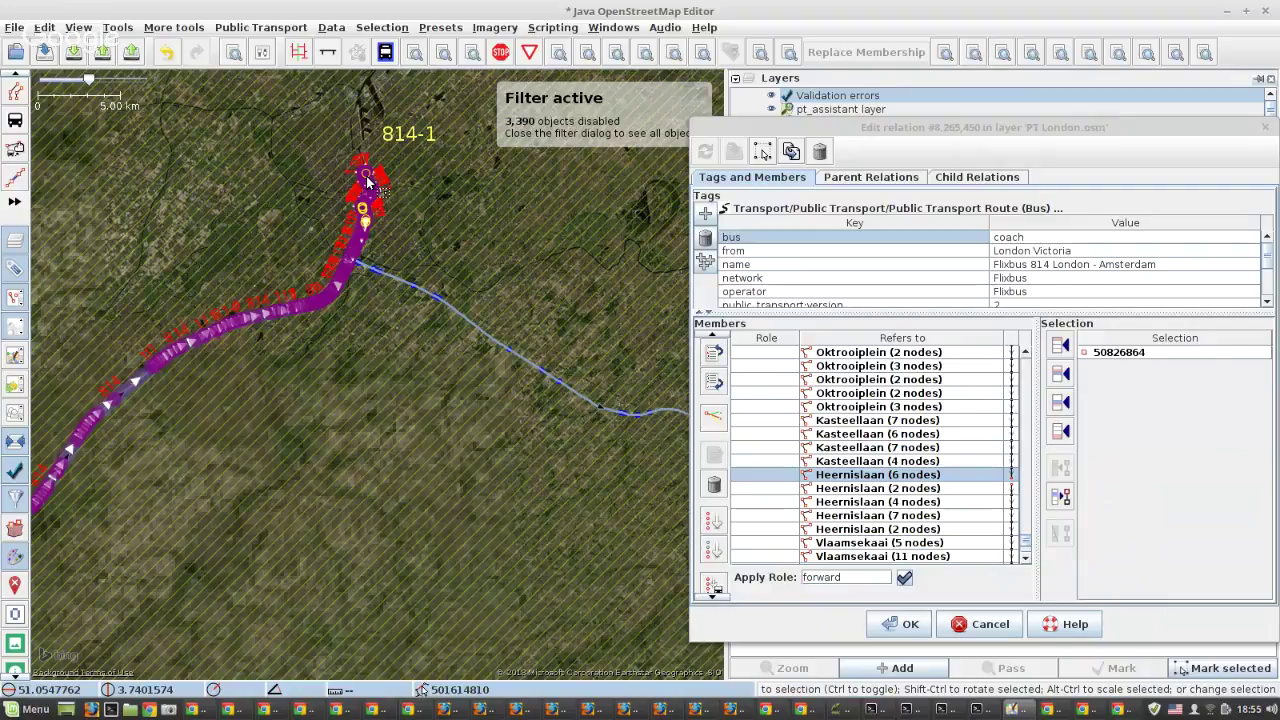
click(1058, 255)
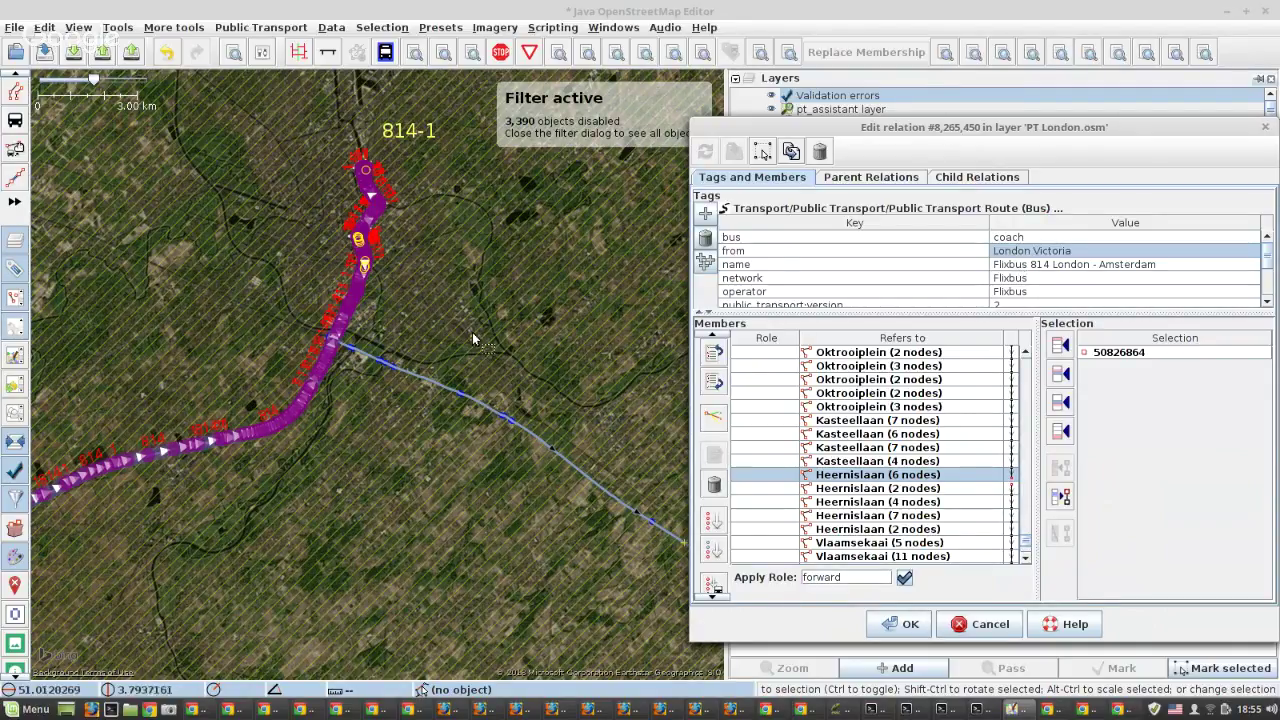
scroll(449, 330, down, 2)
scroll(449, 330, down, 3)
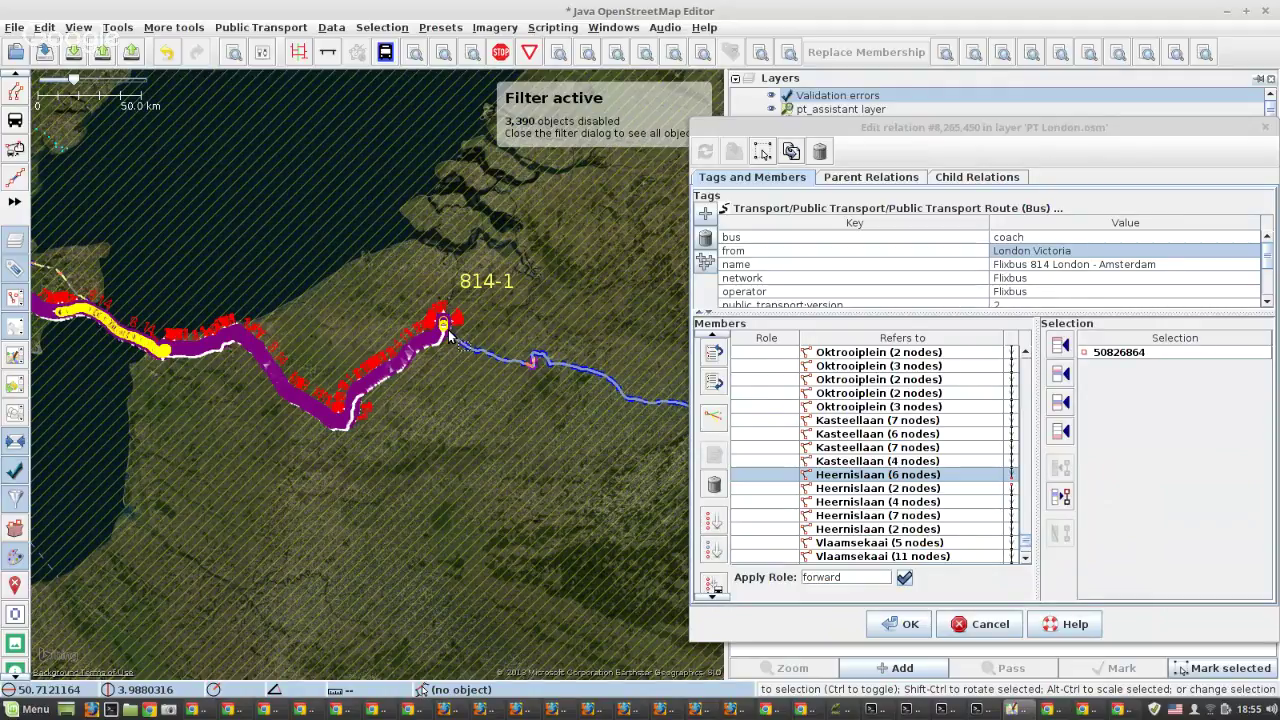
scroll(448, 335, down, 2)
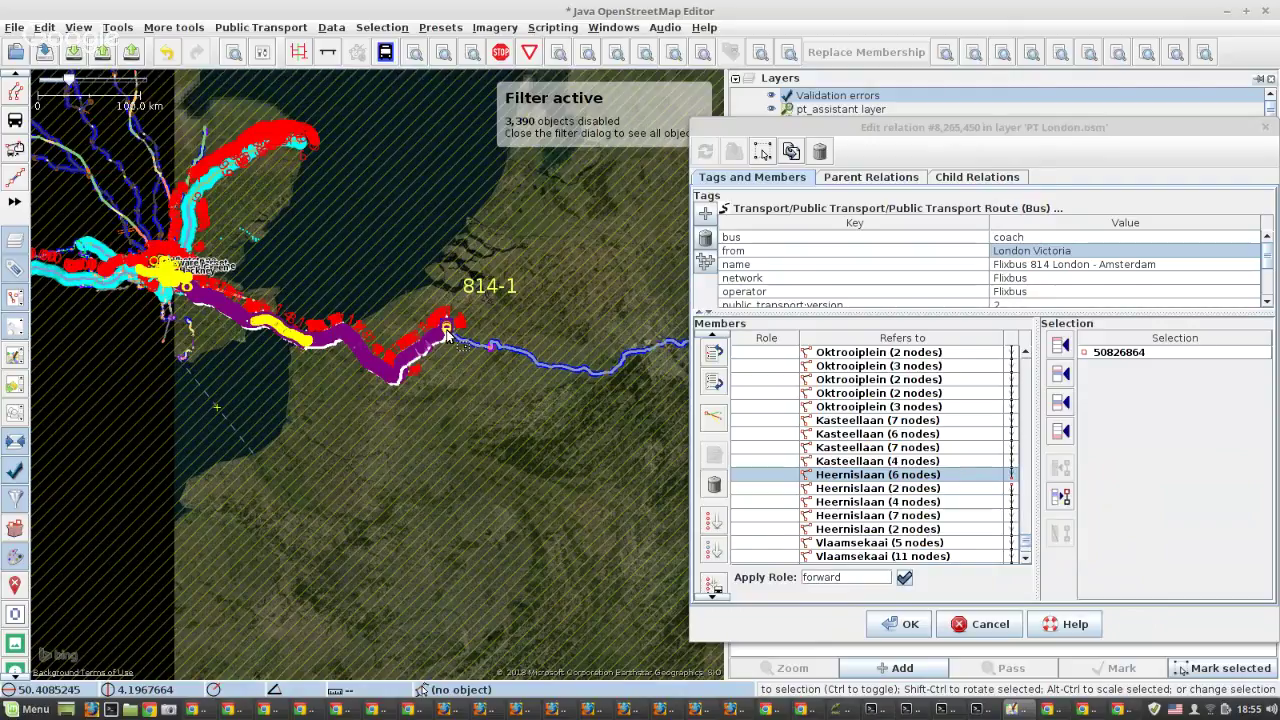
scroll(446, 333, up, 4)
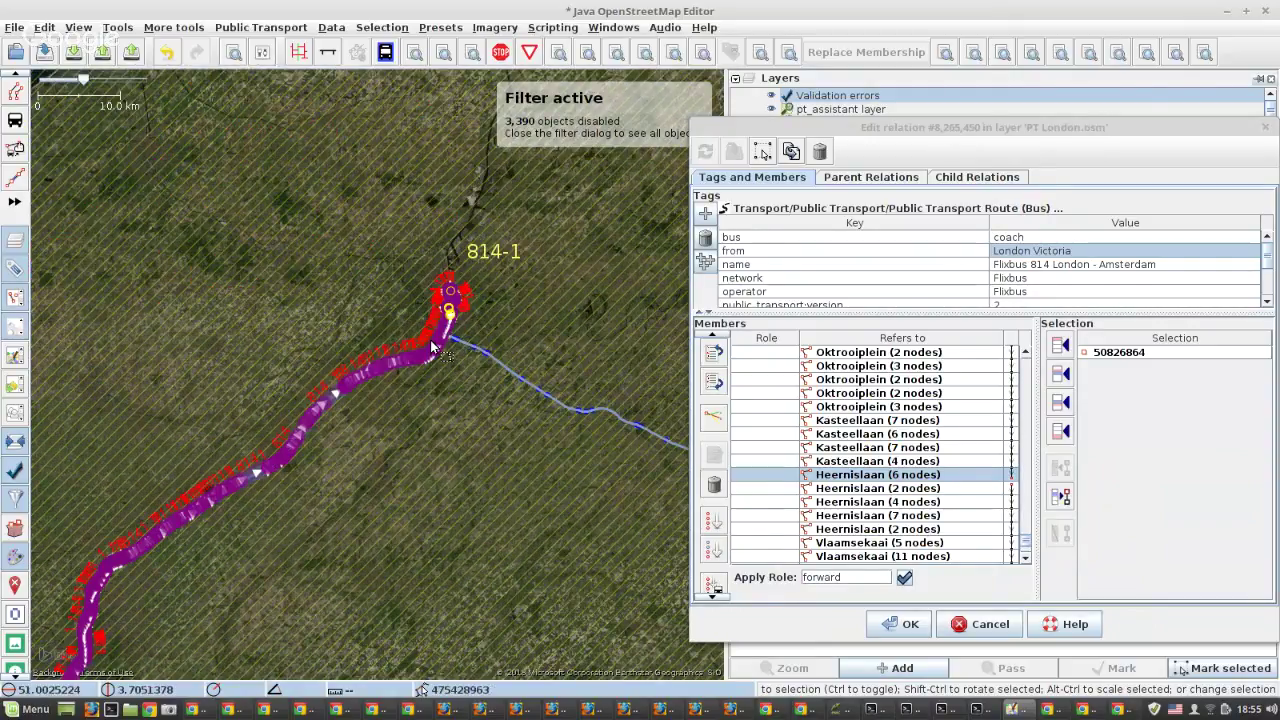
scroll(432, 345, up, 1)
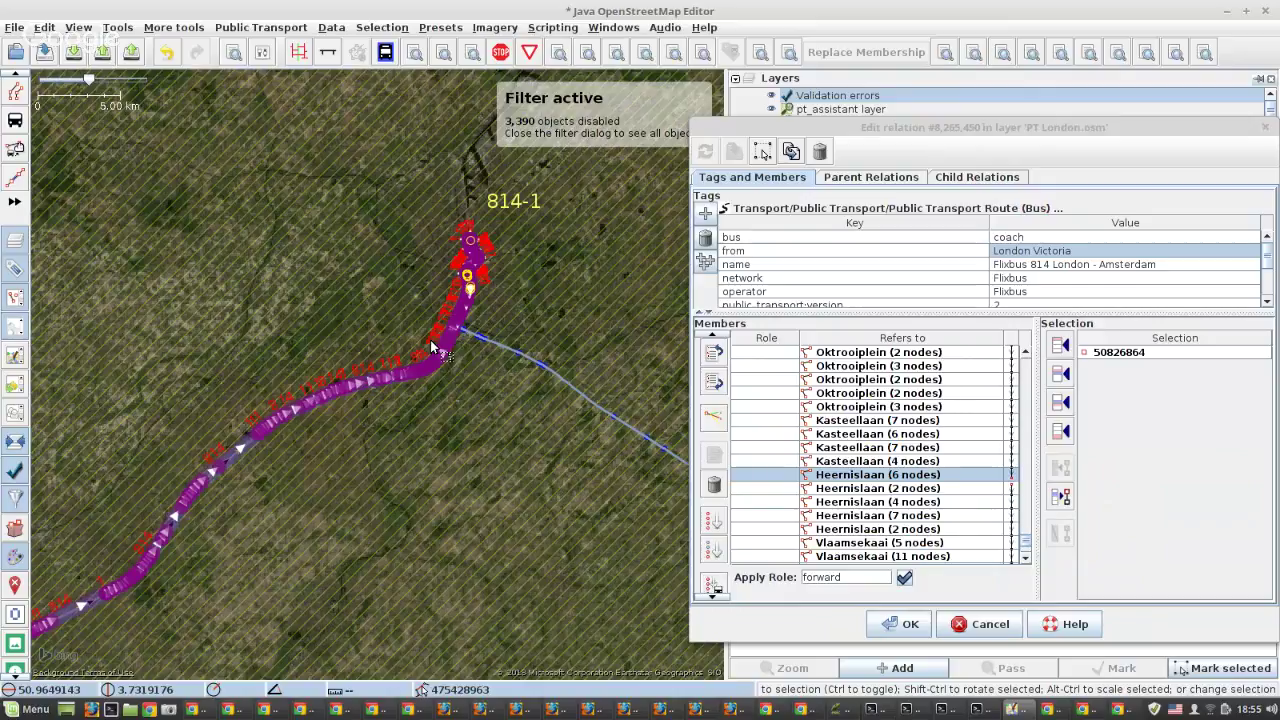
scroll(449, 324, up, 3)
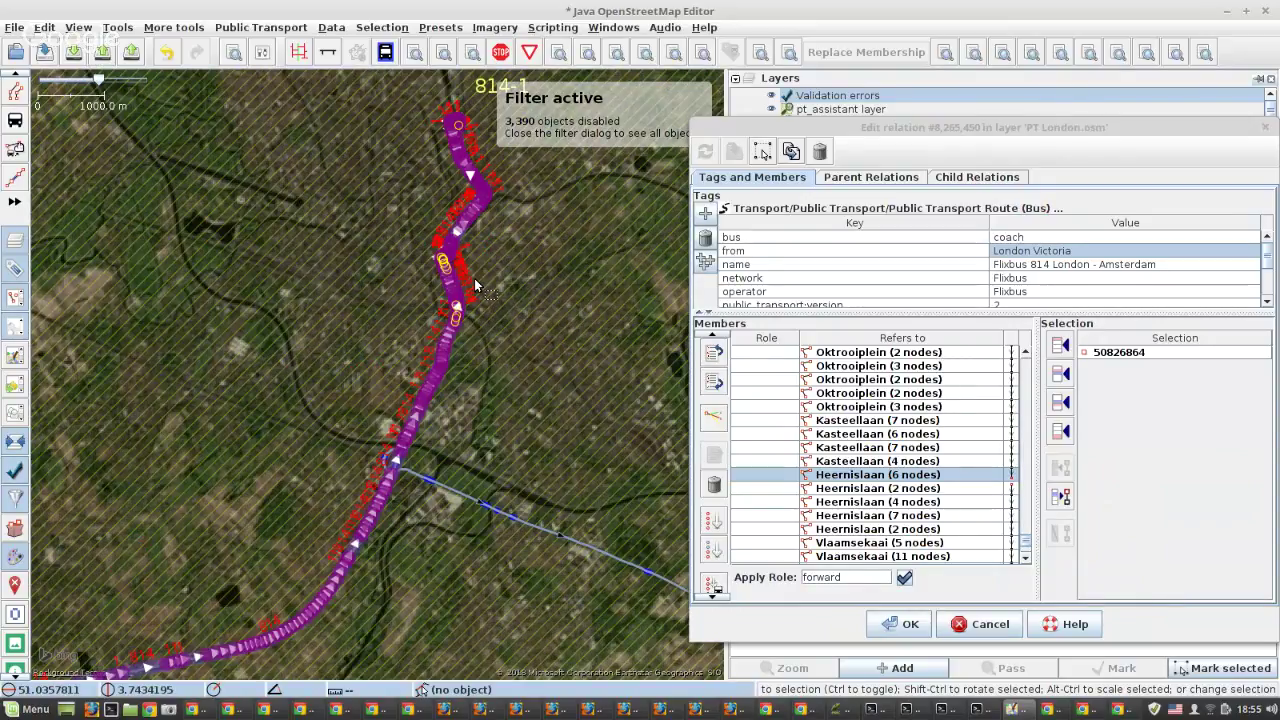
scroll(474, 278, up, 1)
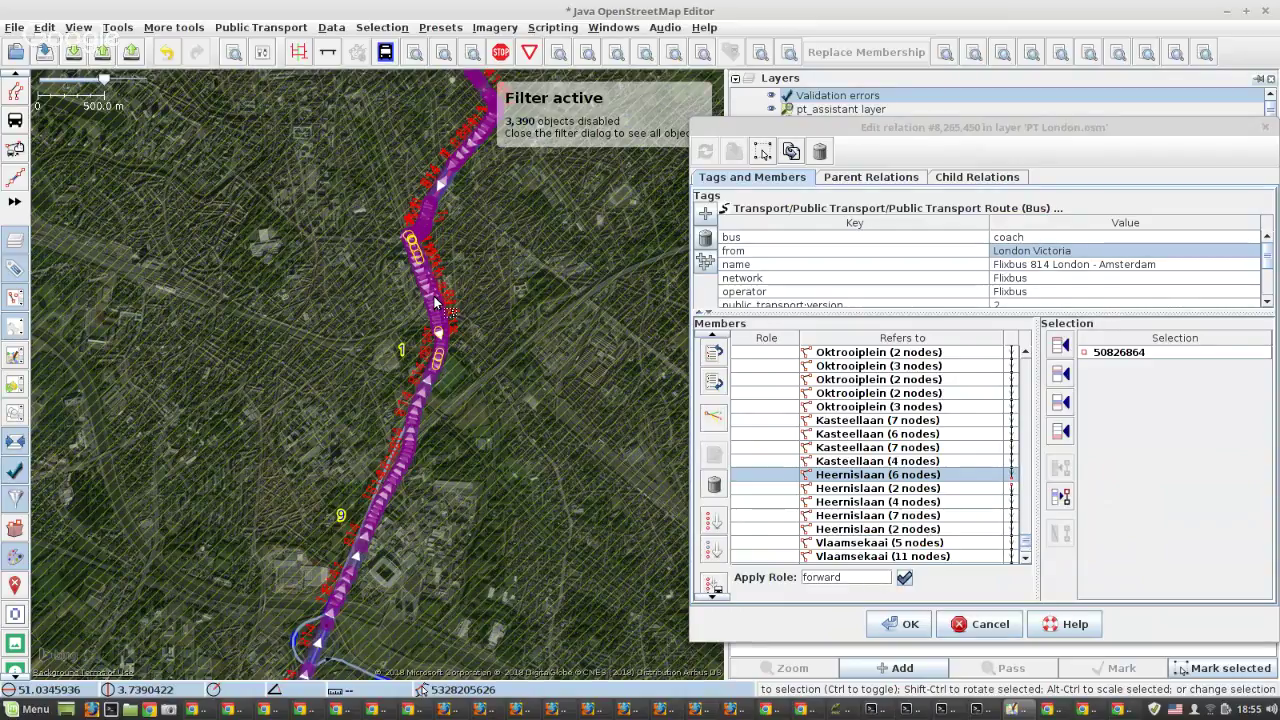
scroll(436, 300, up, 1)
scroll(436, 302, up, 2)
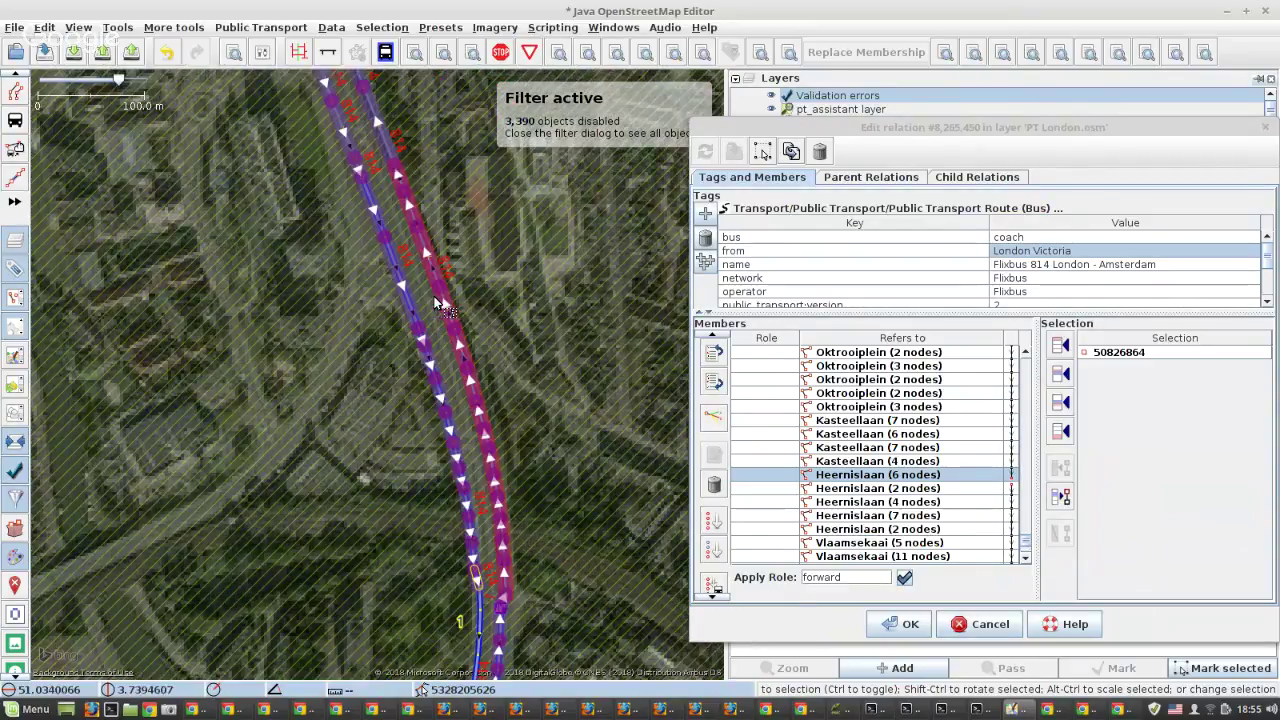
scroll(436, 302, down, 2)
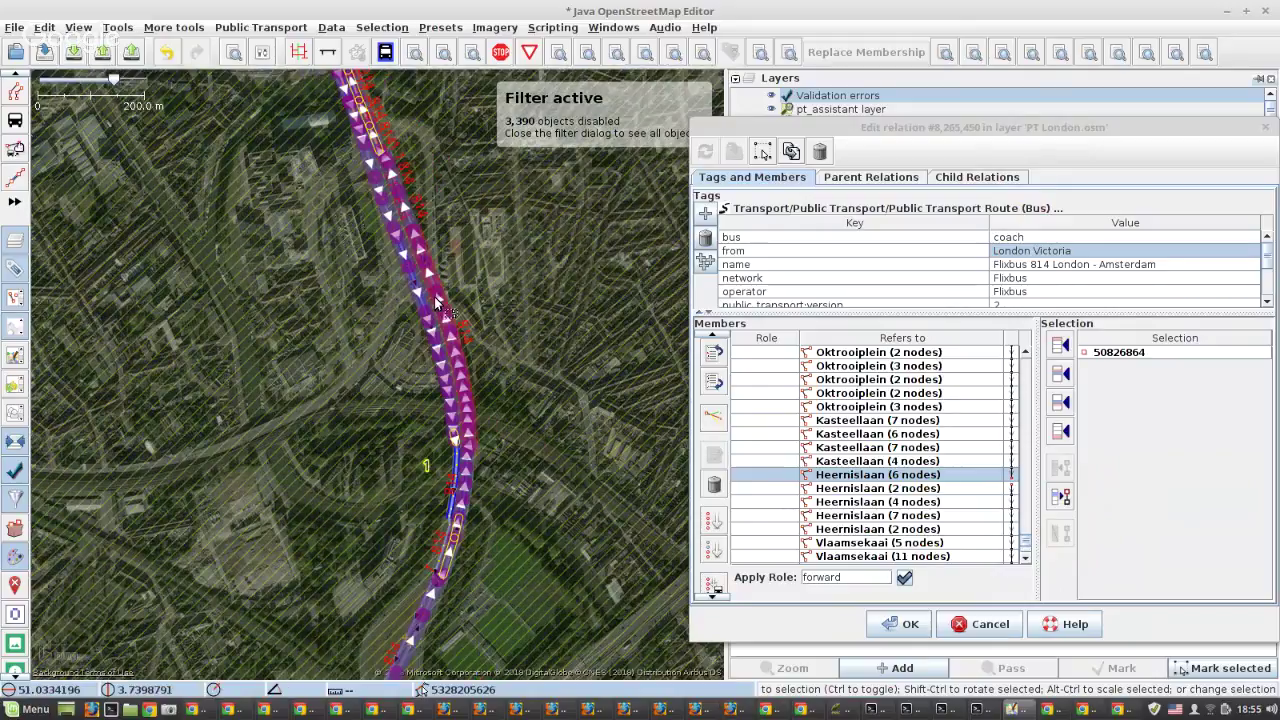
Locate both sides of the gap on the map by zooming to the 6-node and 2-node Heernislaan members.
click(860, 480)
right_click(860, 480)
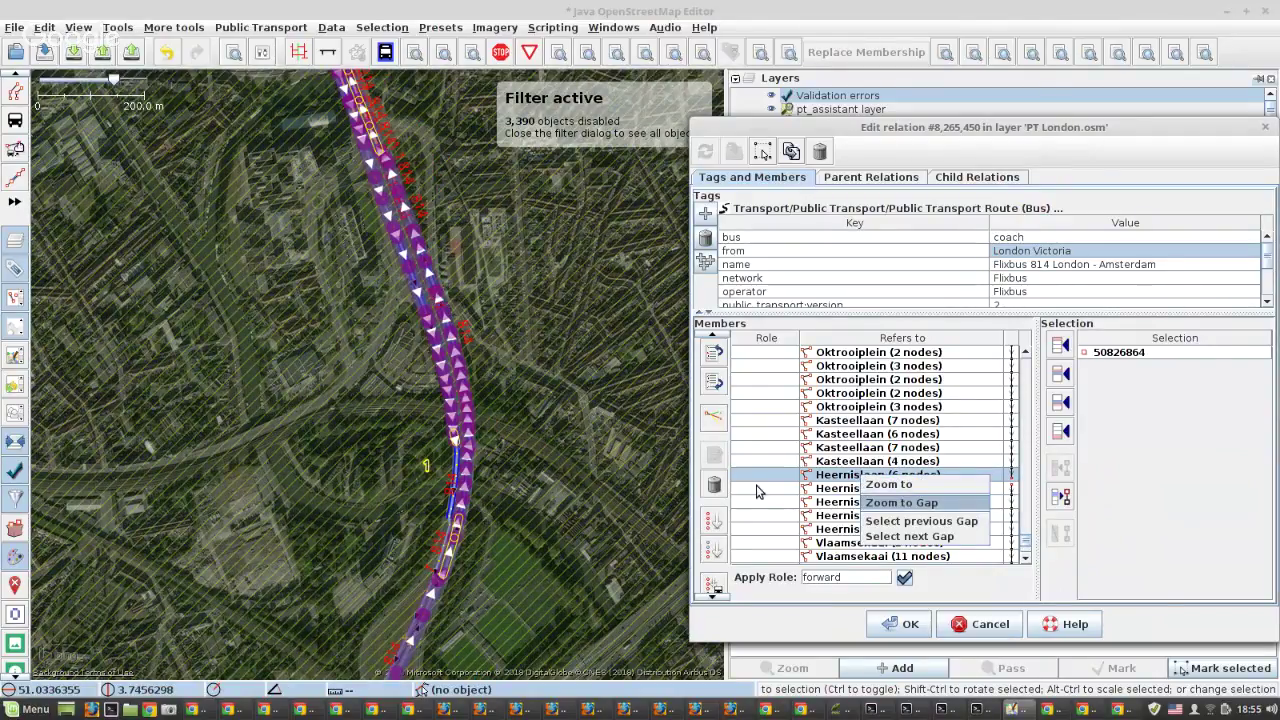
click(901, 503)
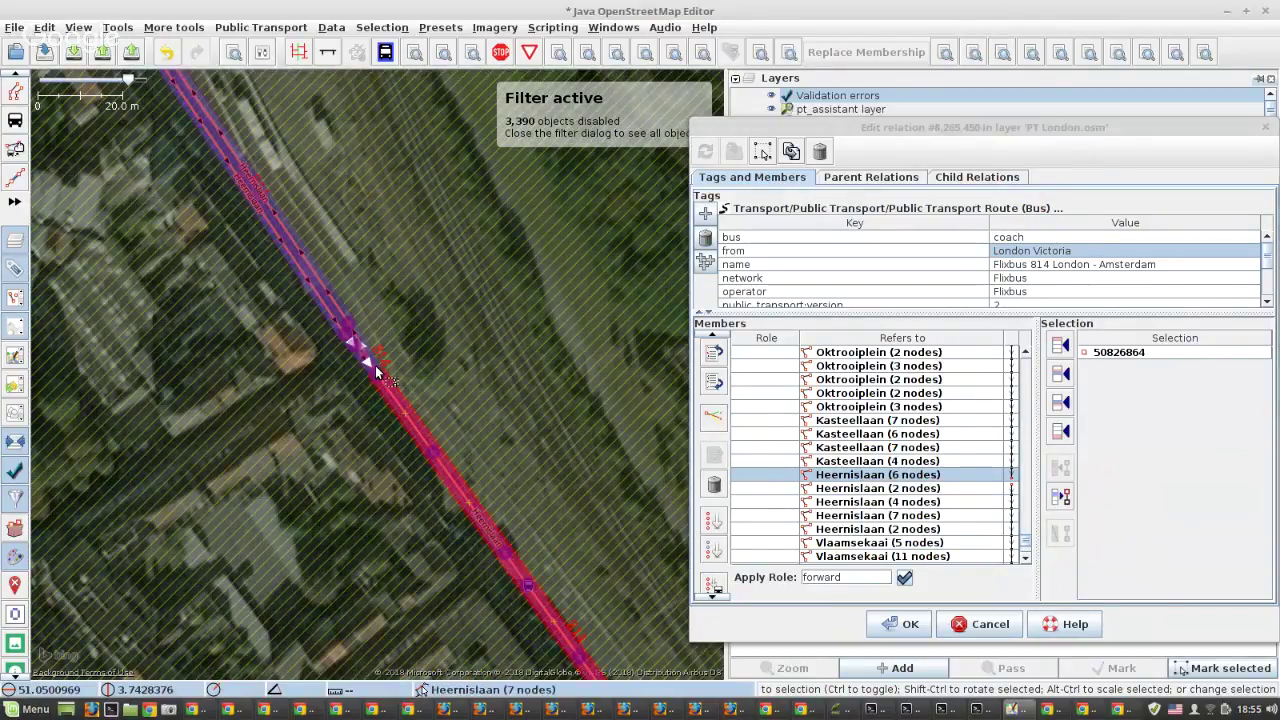
scroll(375, 368, up, 2)
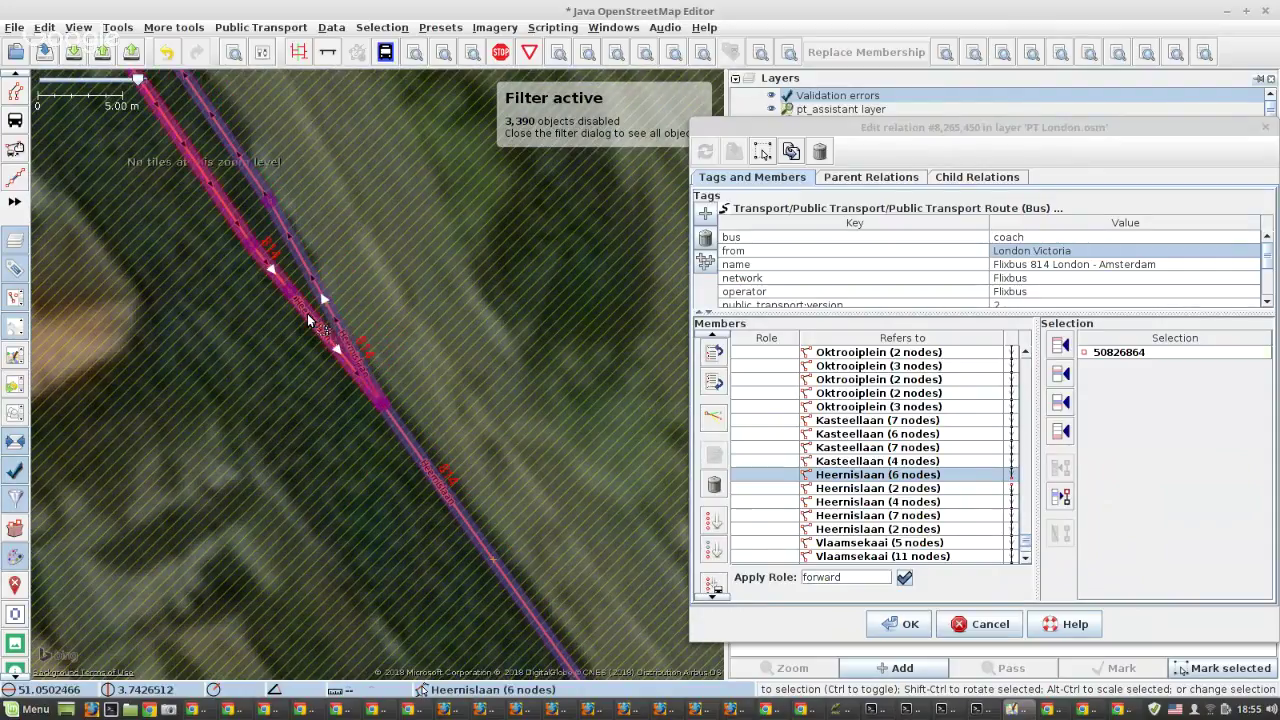
click(338, 350)
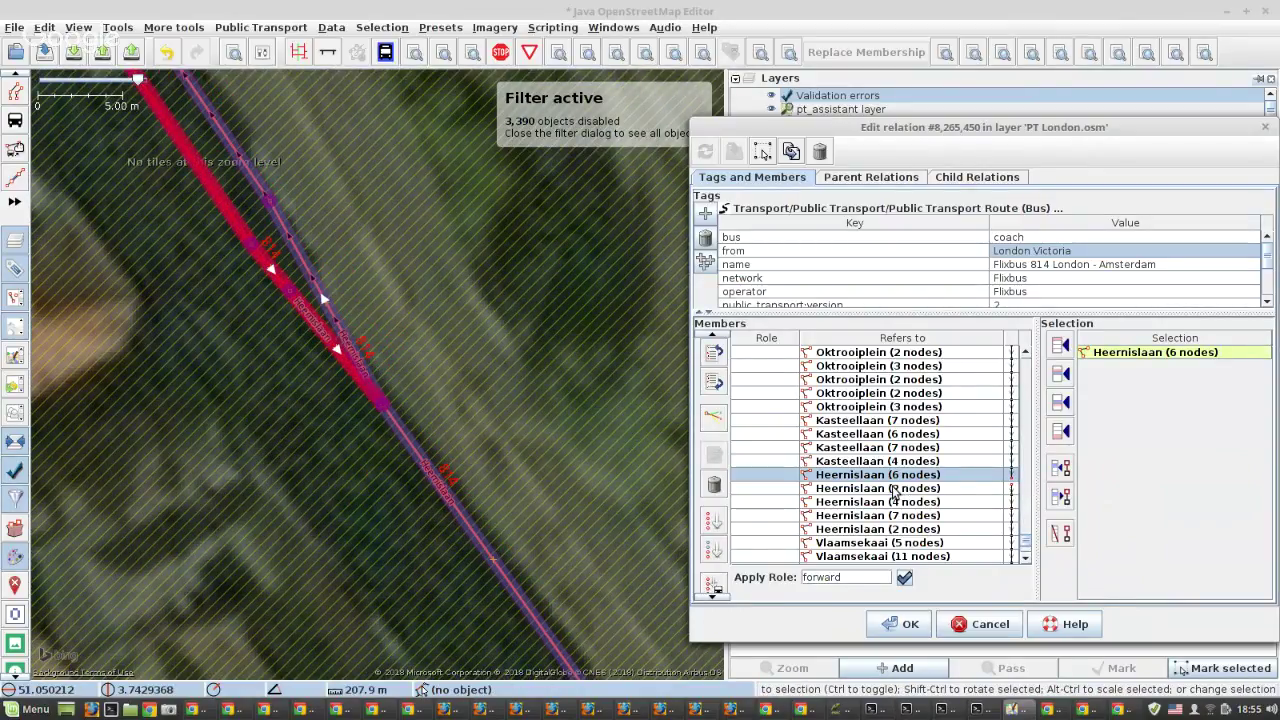
click(900, 489)
right_click(905, 491)
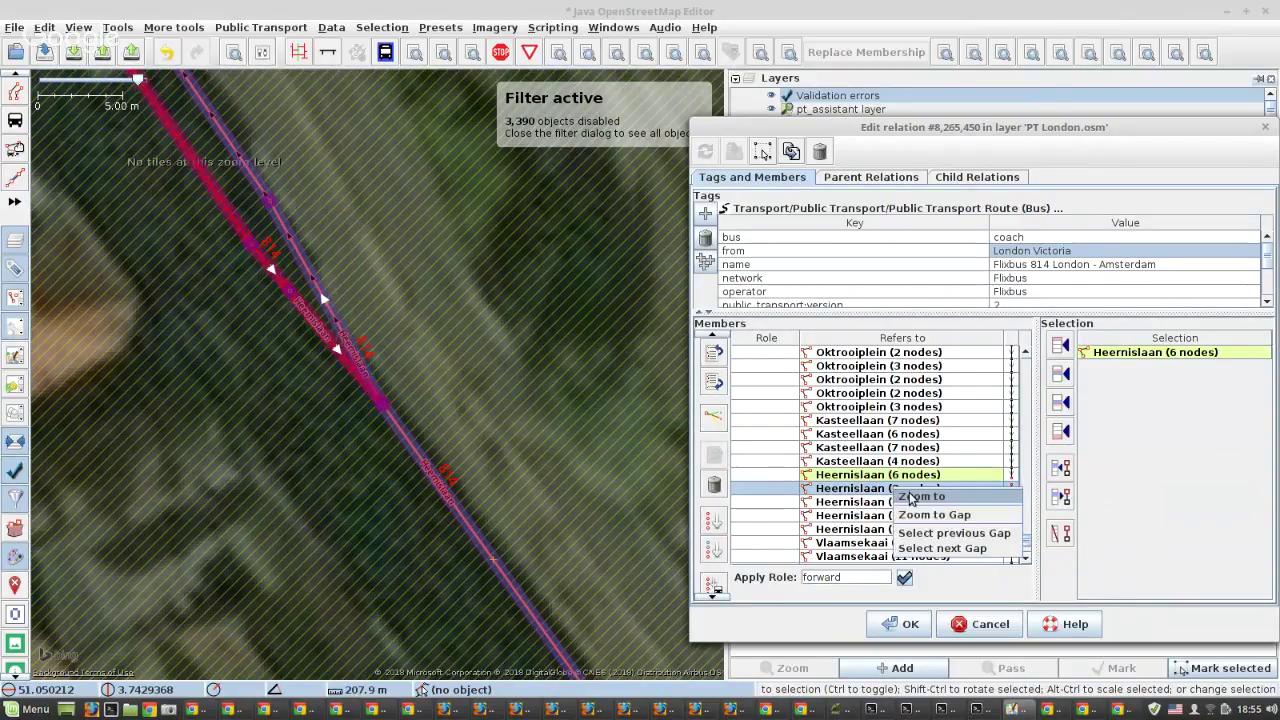
click(912, 494)
scroll(462, 390, down, 3)
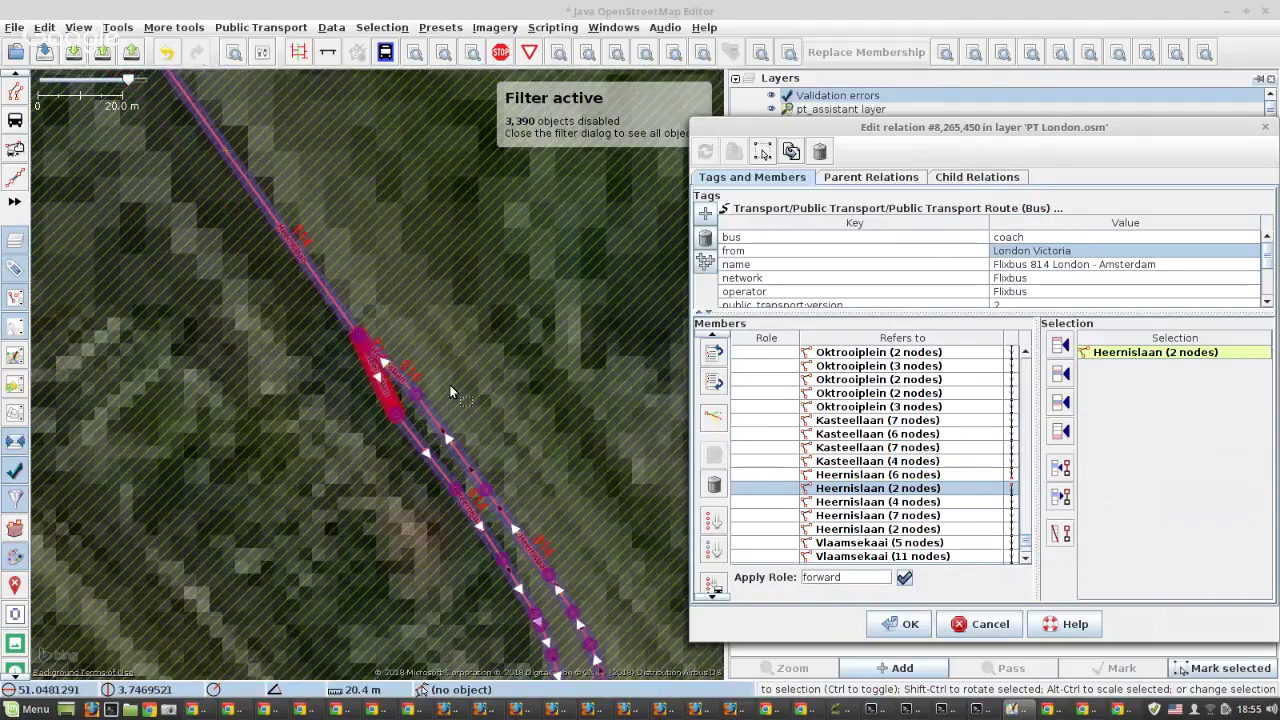
Insert the 3-node Heernislaan way into the member list between the 6-node and 2-node Heernislaan ways.
click(329, 298)
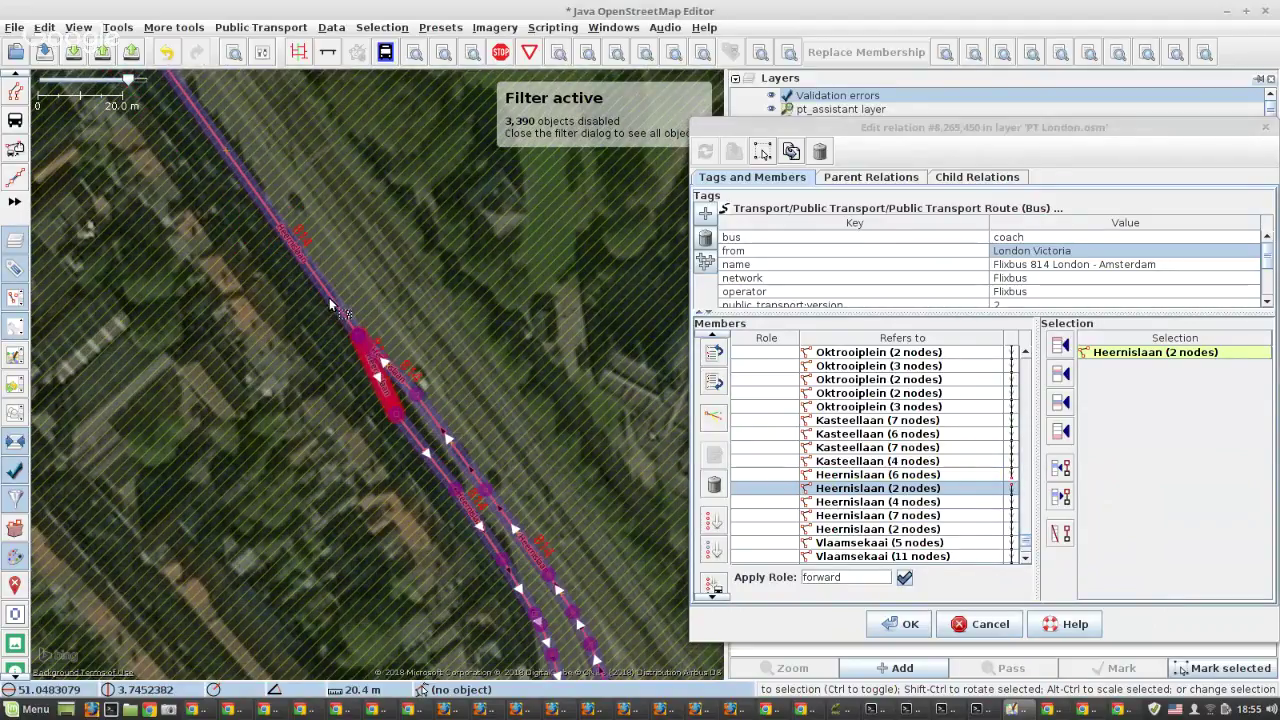
click(1046, 391)
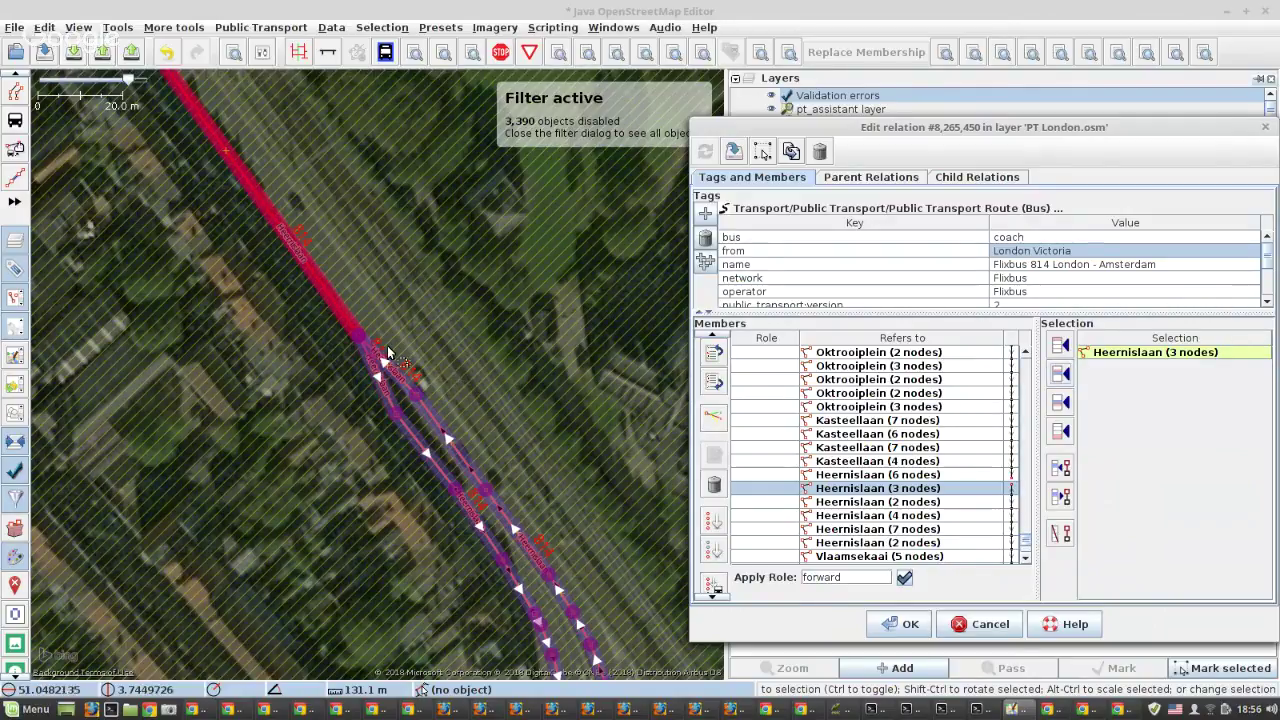
scroll(479, 374, down, 5)
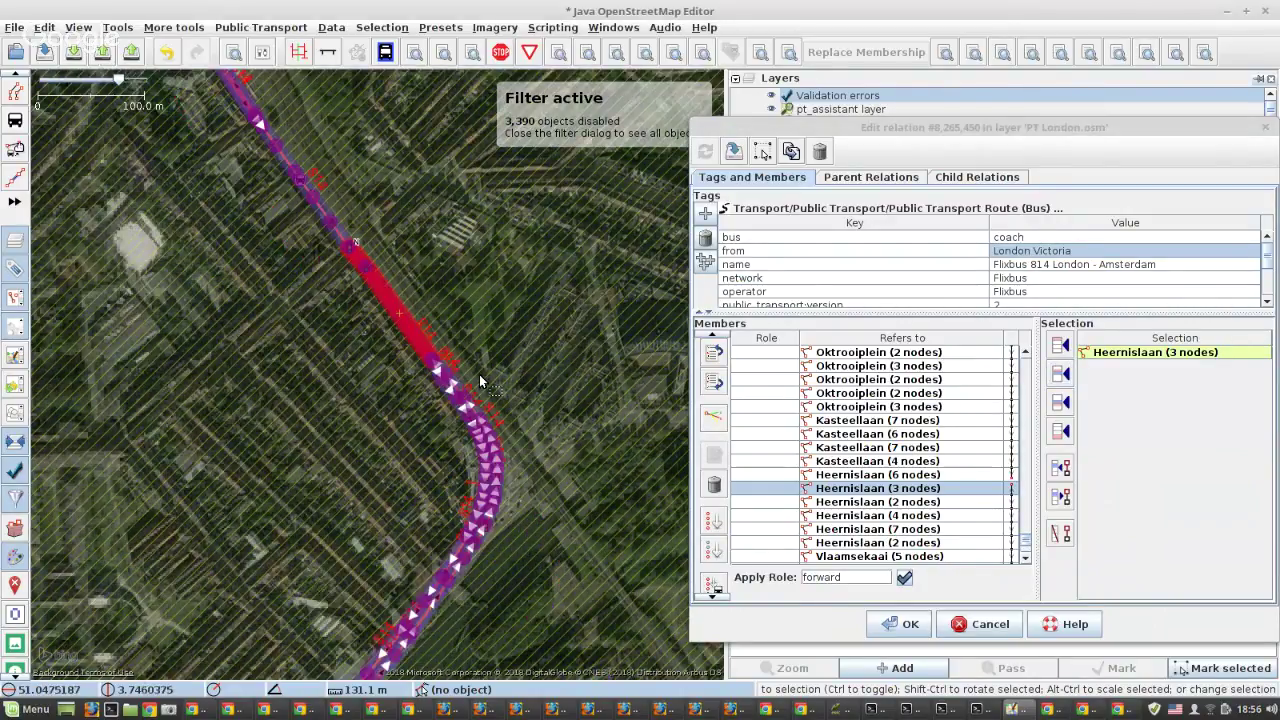
Replace the newly inserted Heernislaan member with both the 3-node and 7-node Heernislaan ways, placed directly after the 6-node one.
shift+click(395, 302)
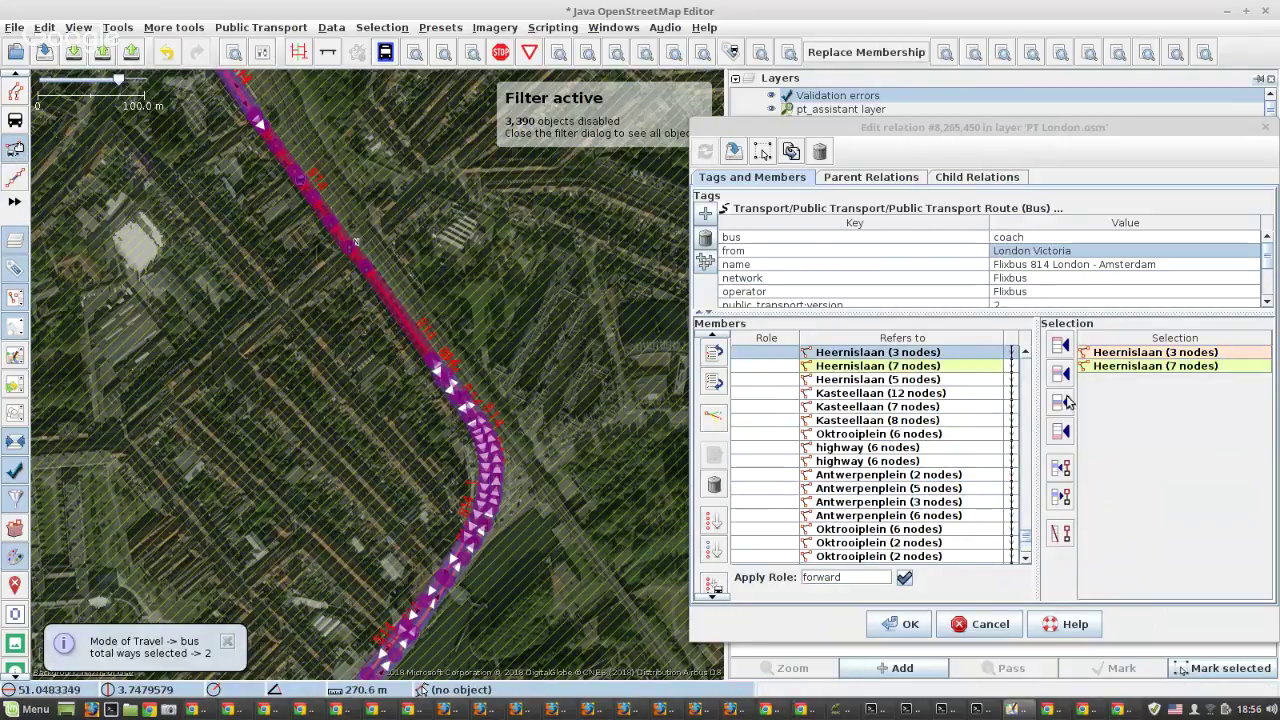
scroll(975, 430, up, 1)
click(925, 450)
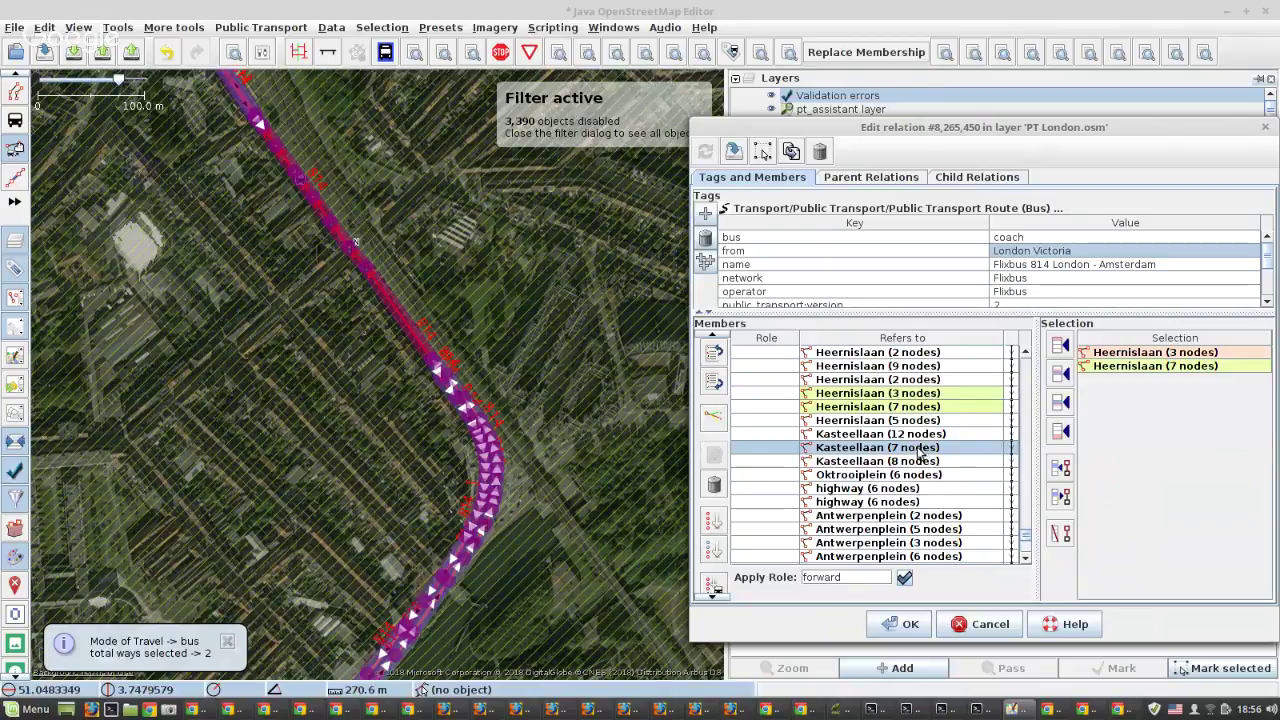
scroll(918, 462, down, 8)
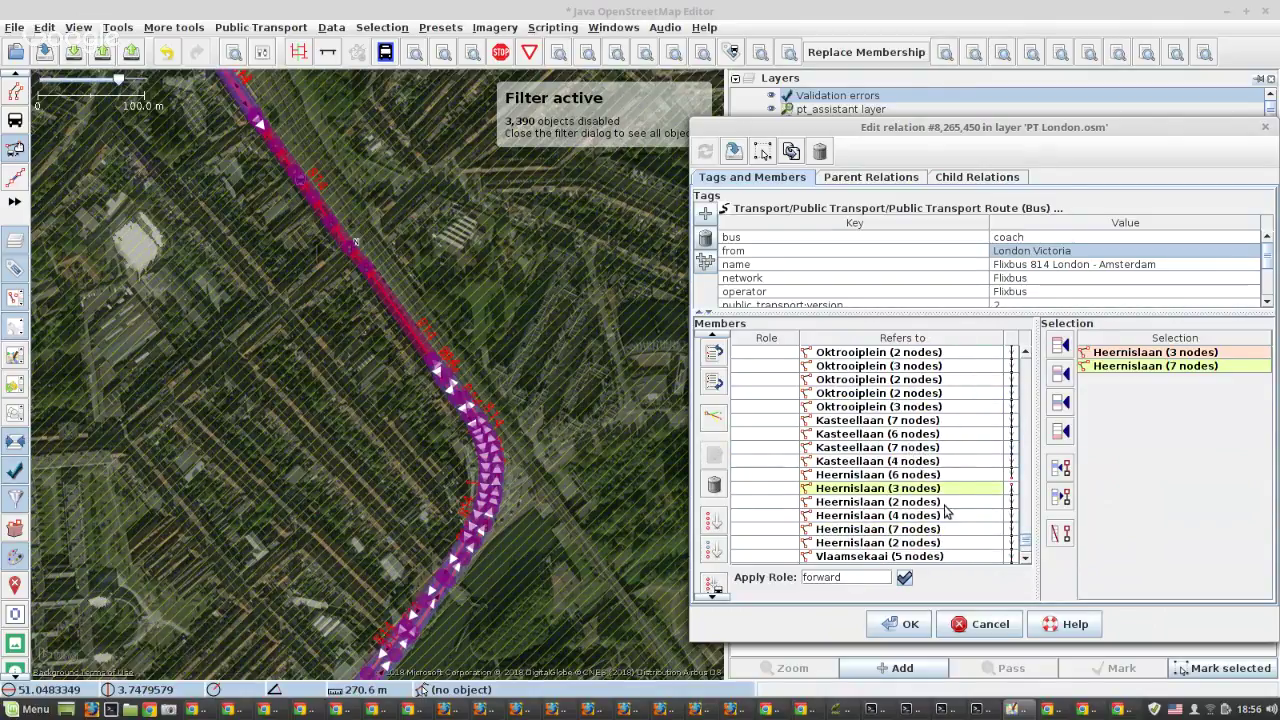
click(957, 488)
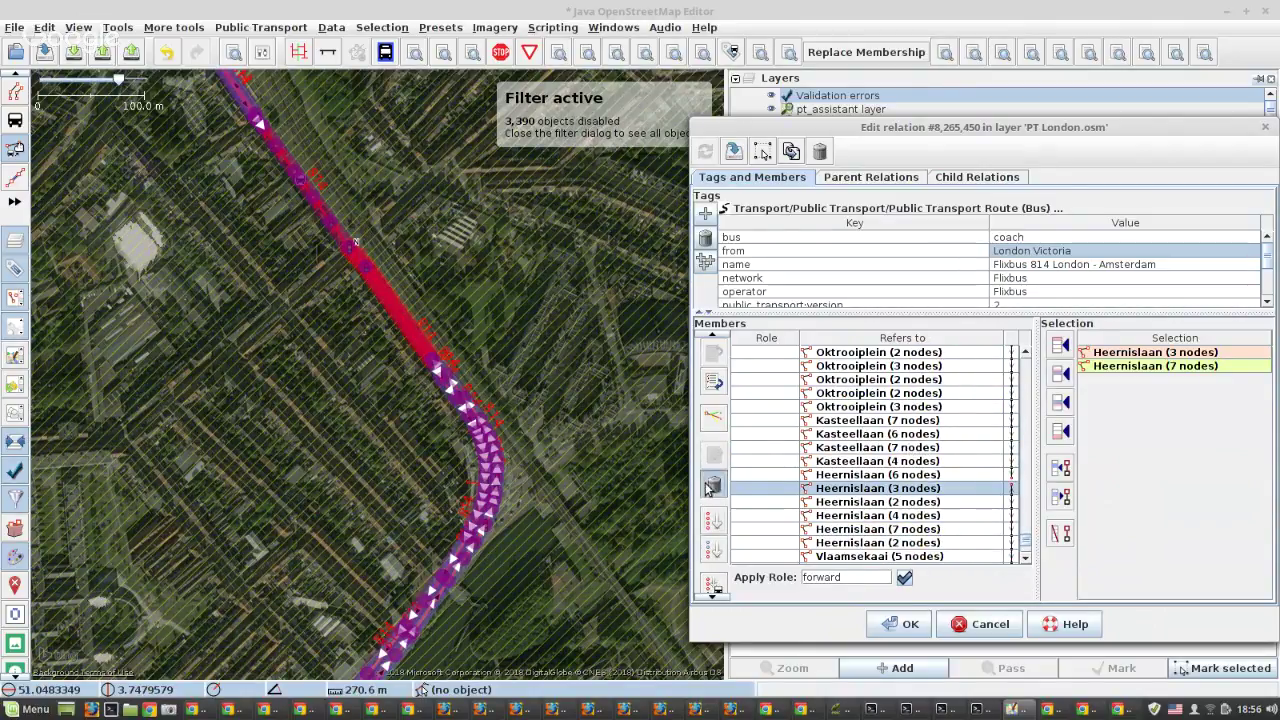
click(713, 486)
click(971, 476)
click(1062, 403)
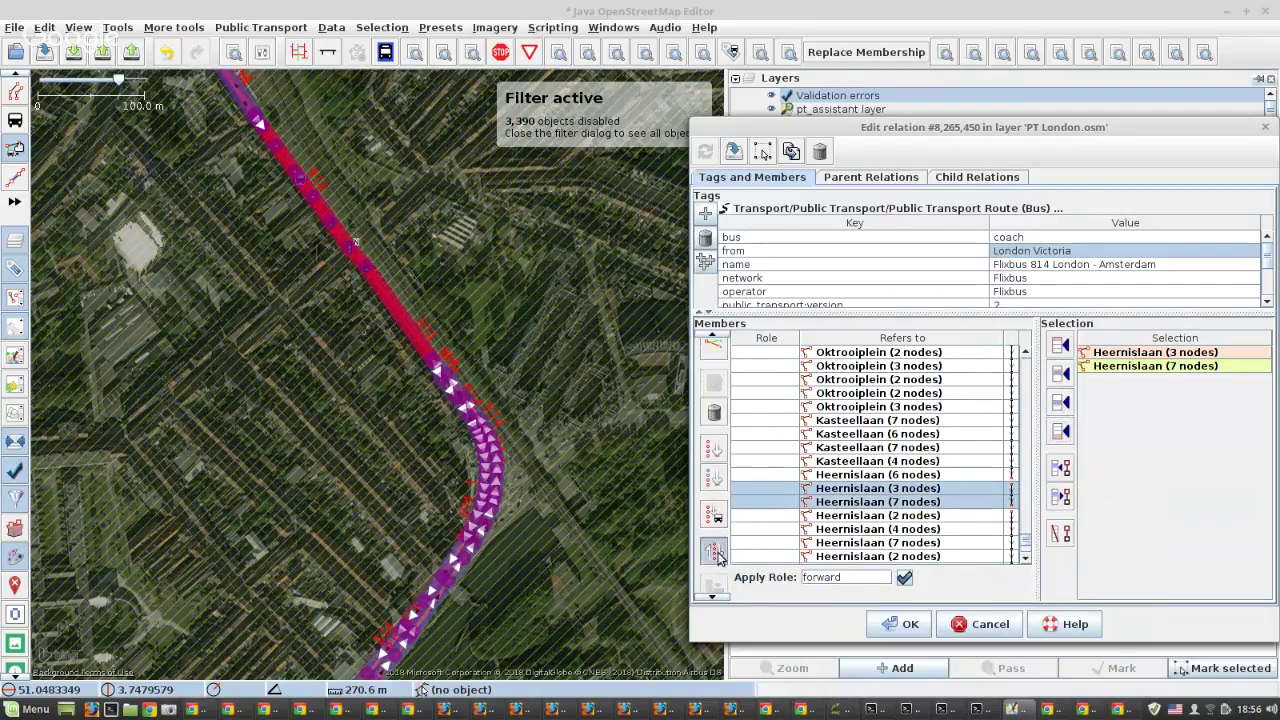
Apply the member changes to the Flixbus 814 relation and check the repaired Heernislaan stretch on the map.
scroll(913, 493, down, 6)
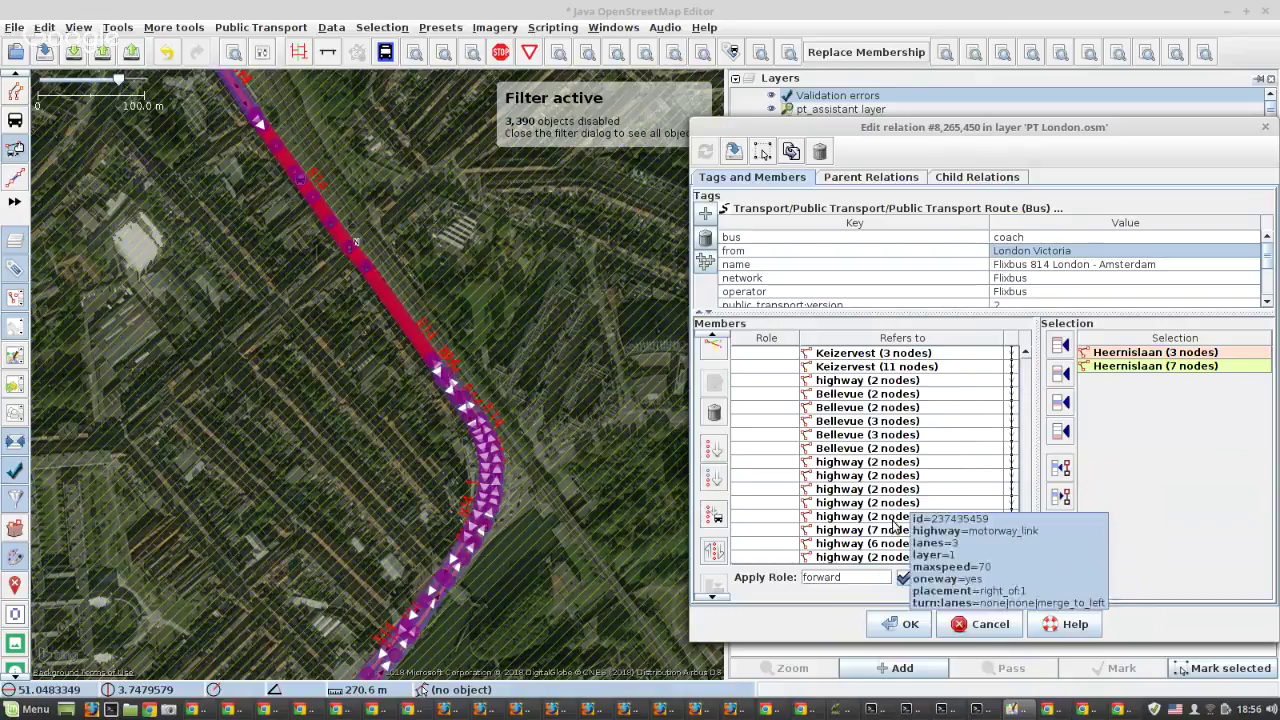
click(901, 623)
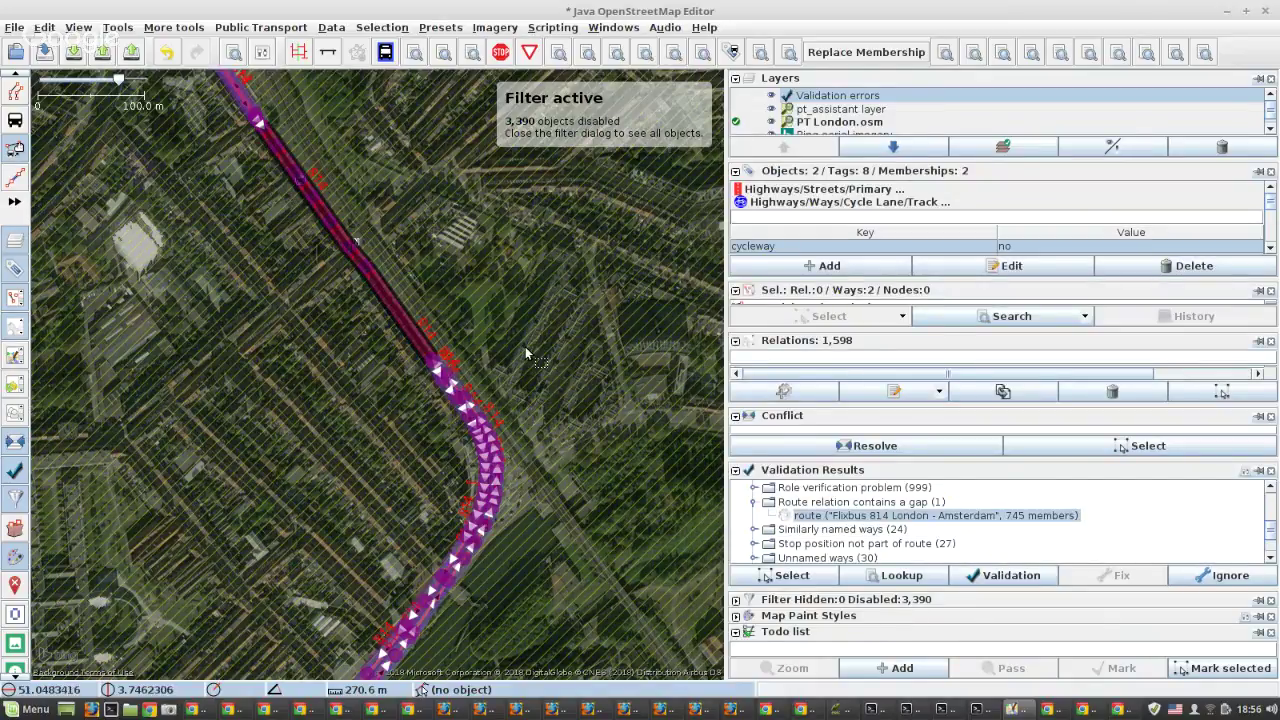
scroll(525, 348, down, 1)
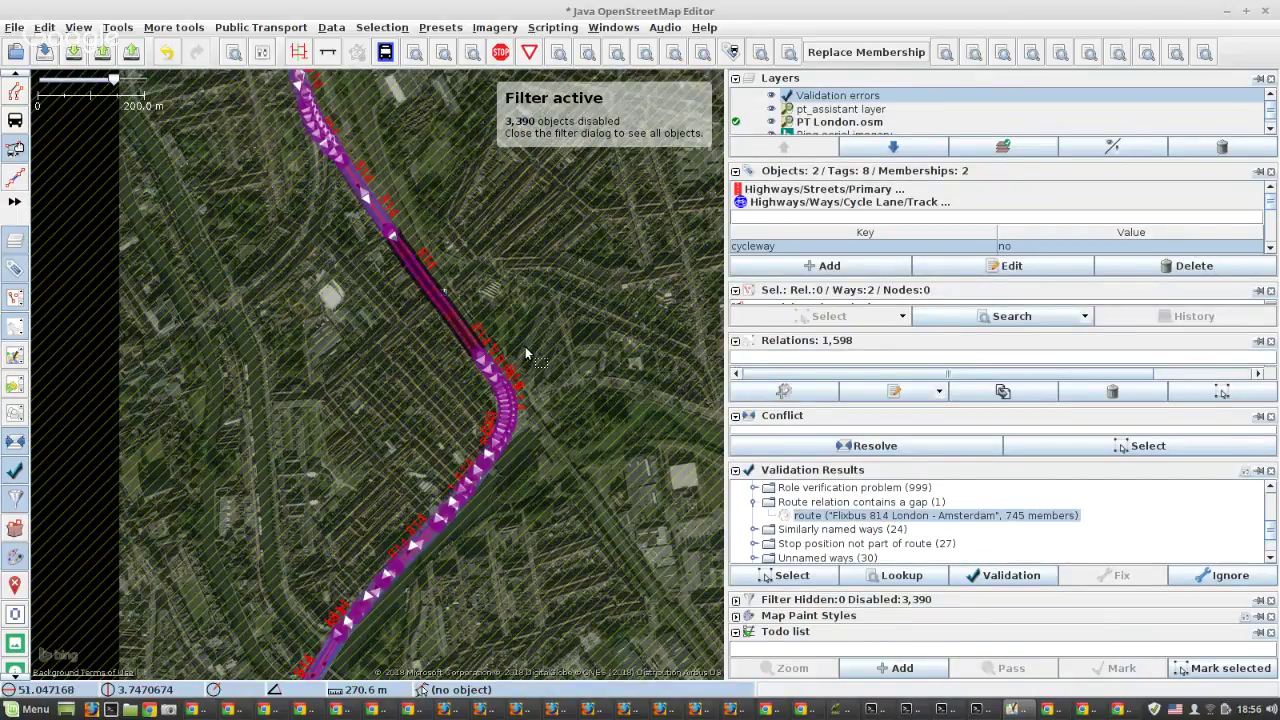
scroll(525, 352, down, 1)
scroll(526, 352, down, 2)
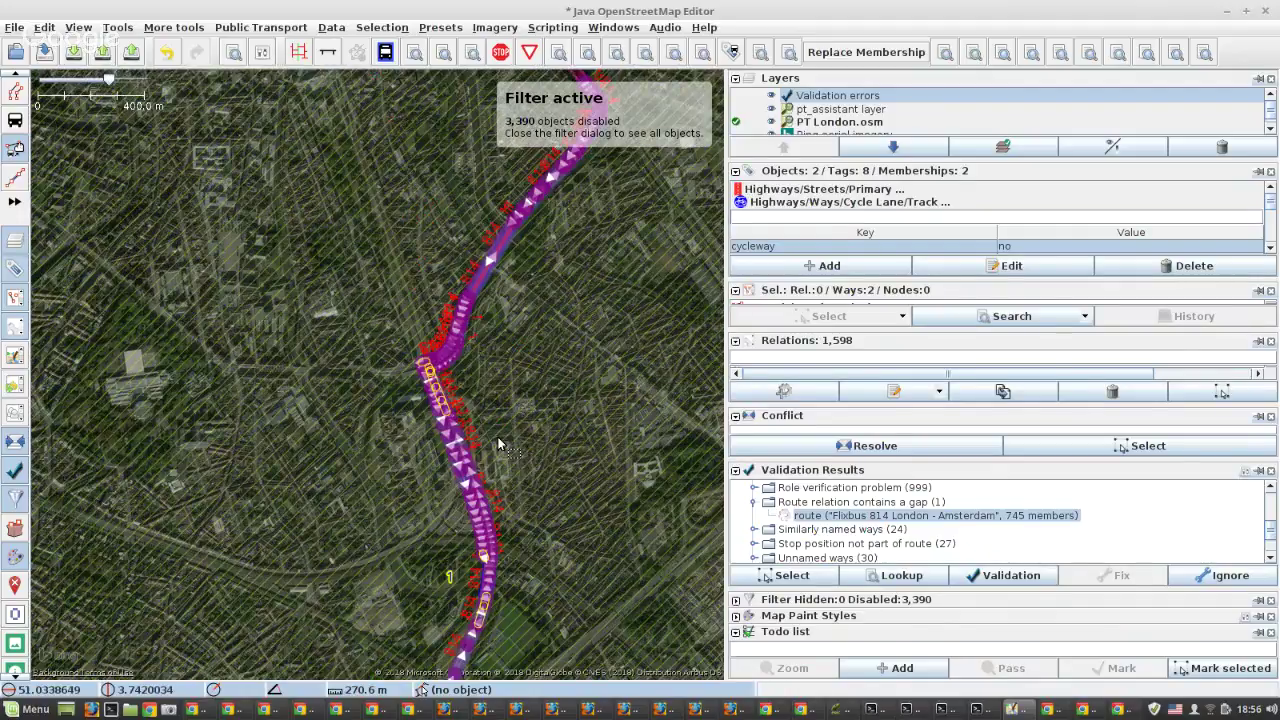
Examine the course of the Flixbus 814 route on the map, from its Gent end back towards the Channel crossing.
scroll(534, 346, down, 1)
scroll(544, 331, down, 1)
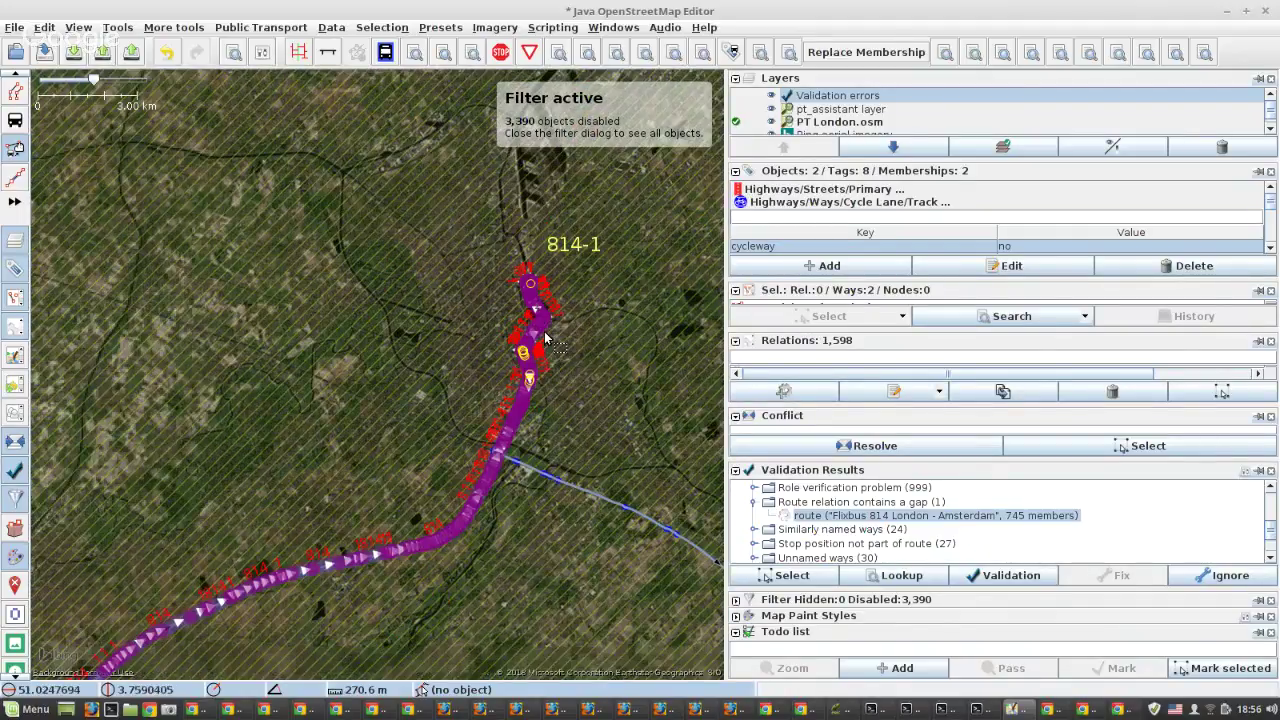
scroll(538, 427, down, 2)
scroll(538, 433, down, 1)
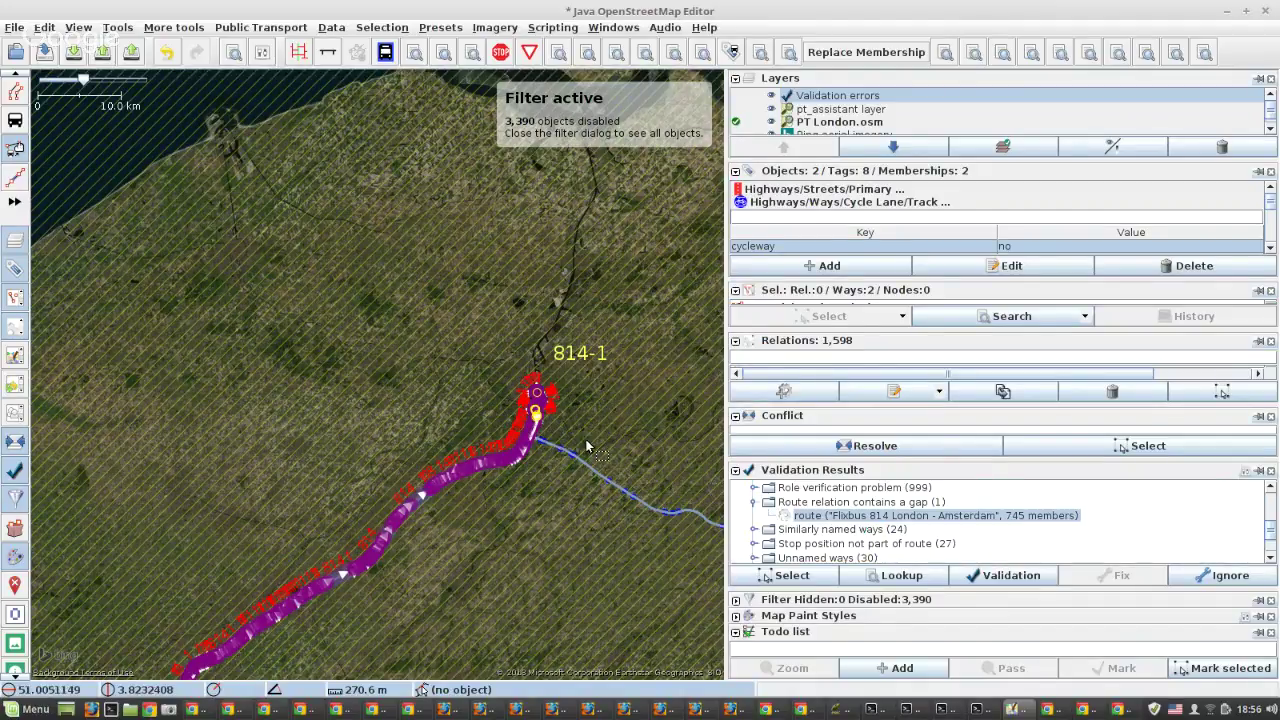
scroll(587, 446, down, 1)
scroll(587, 446, down, 1)
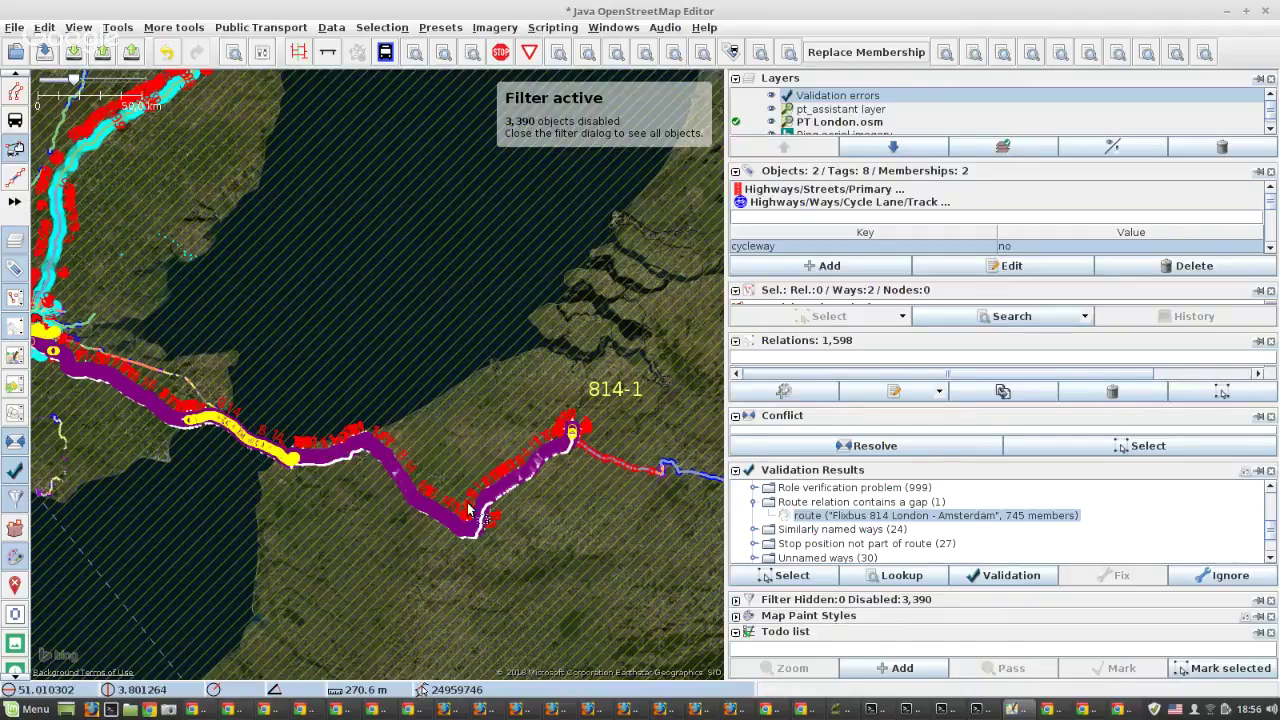
scroll(578, 440, up, 3)
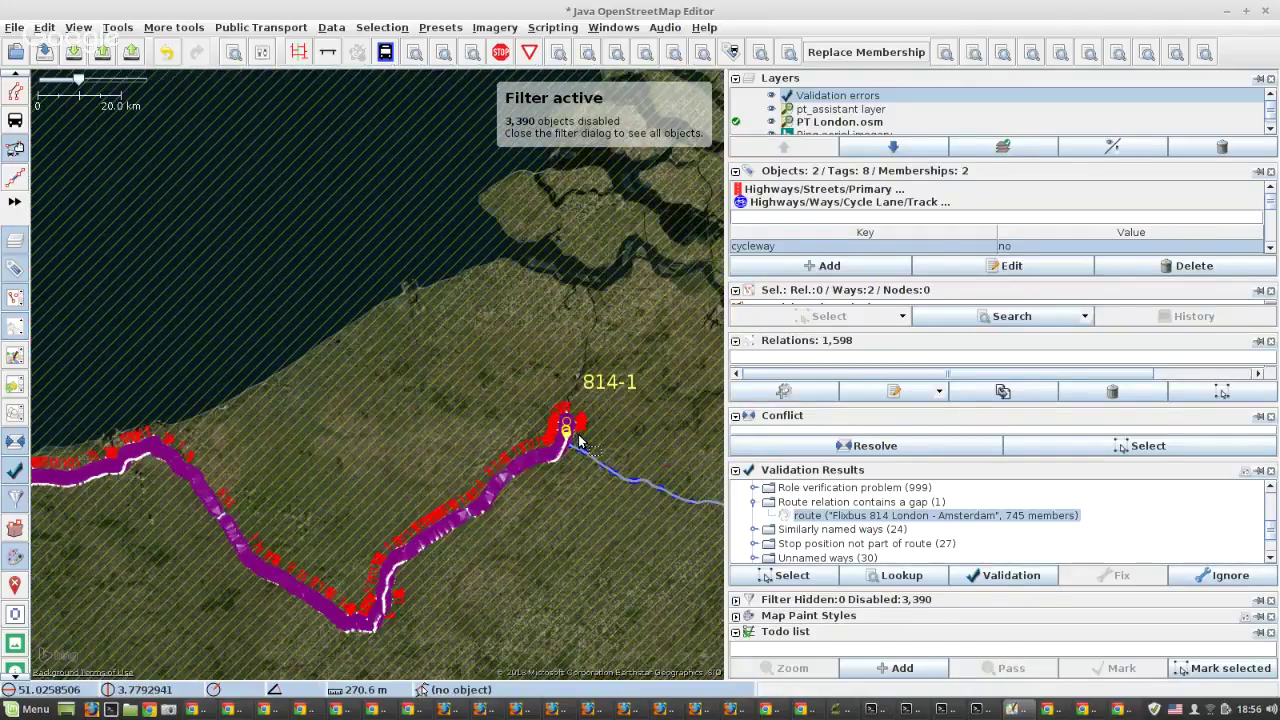
scroll(564, 425, up, 2)
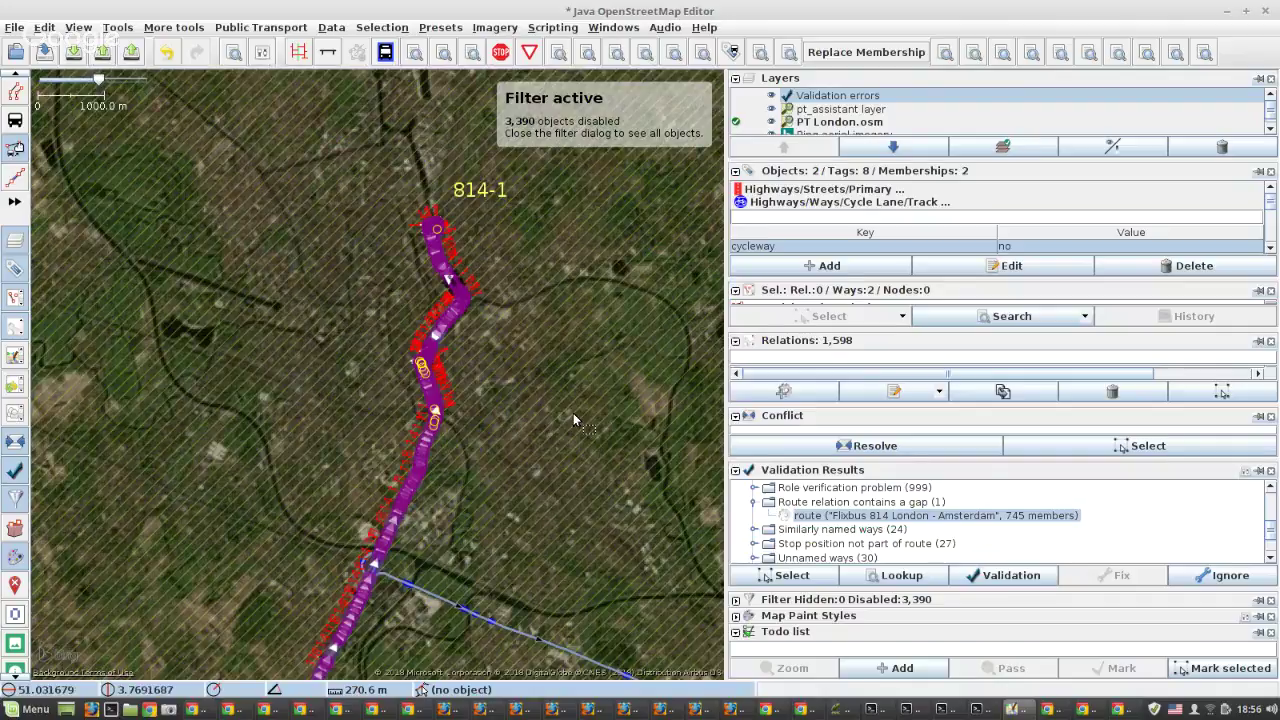
Start uploading the edited data and review the validation warnings listed before the upload.
click(72, 54)
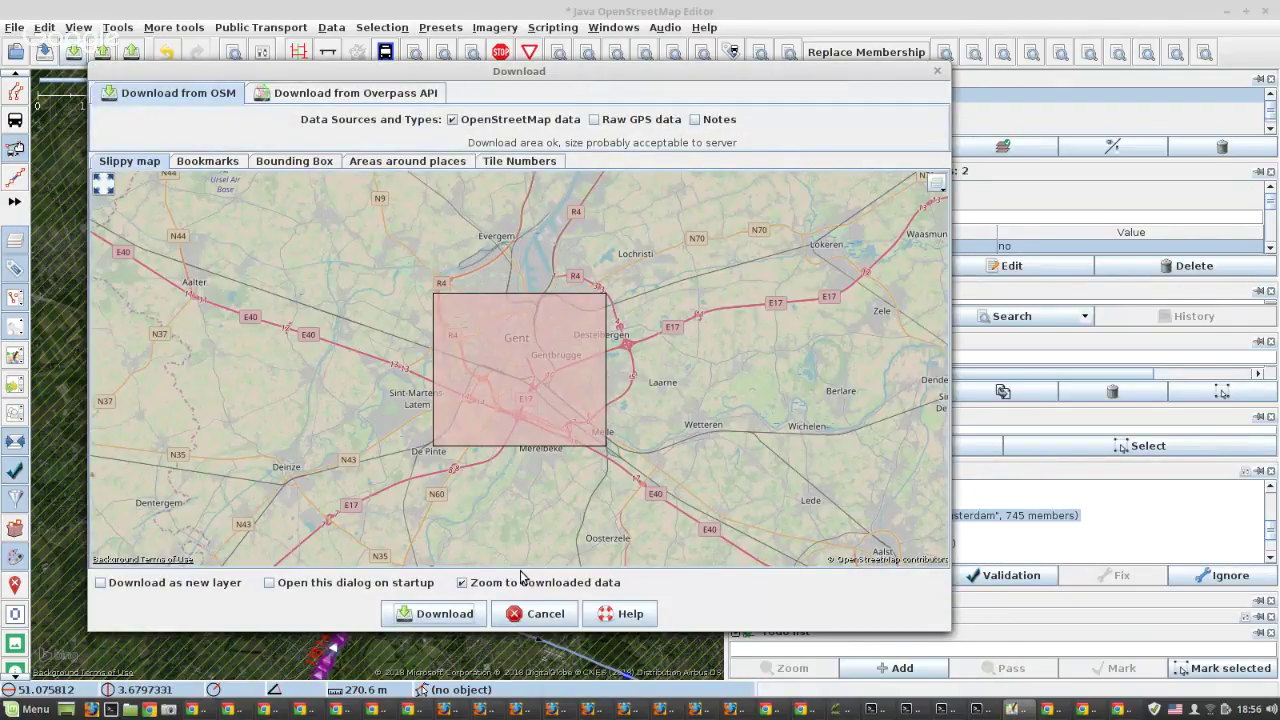
click(546, 614)
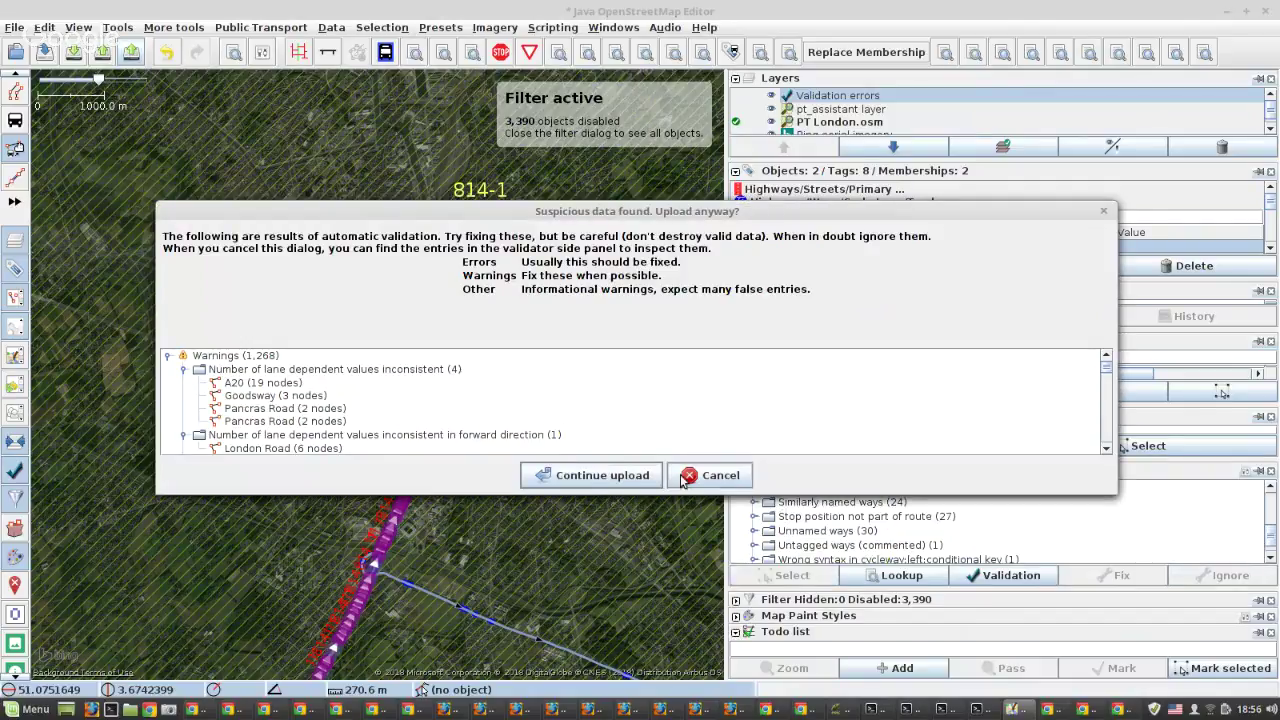
scroll(265, 410, down, 5)
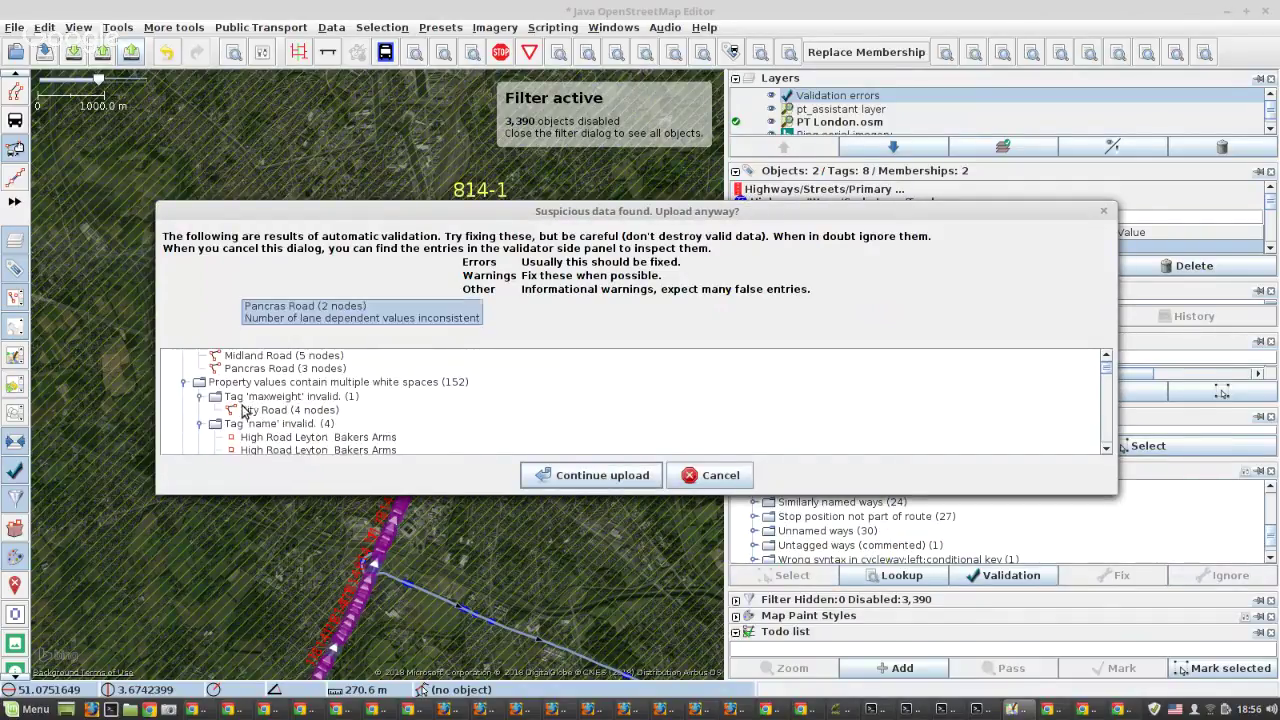
scroll(283, 418, down, 6)
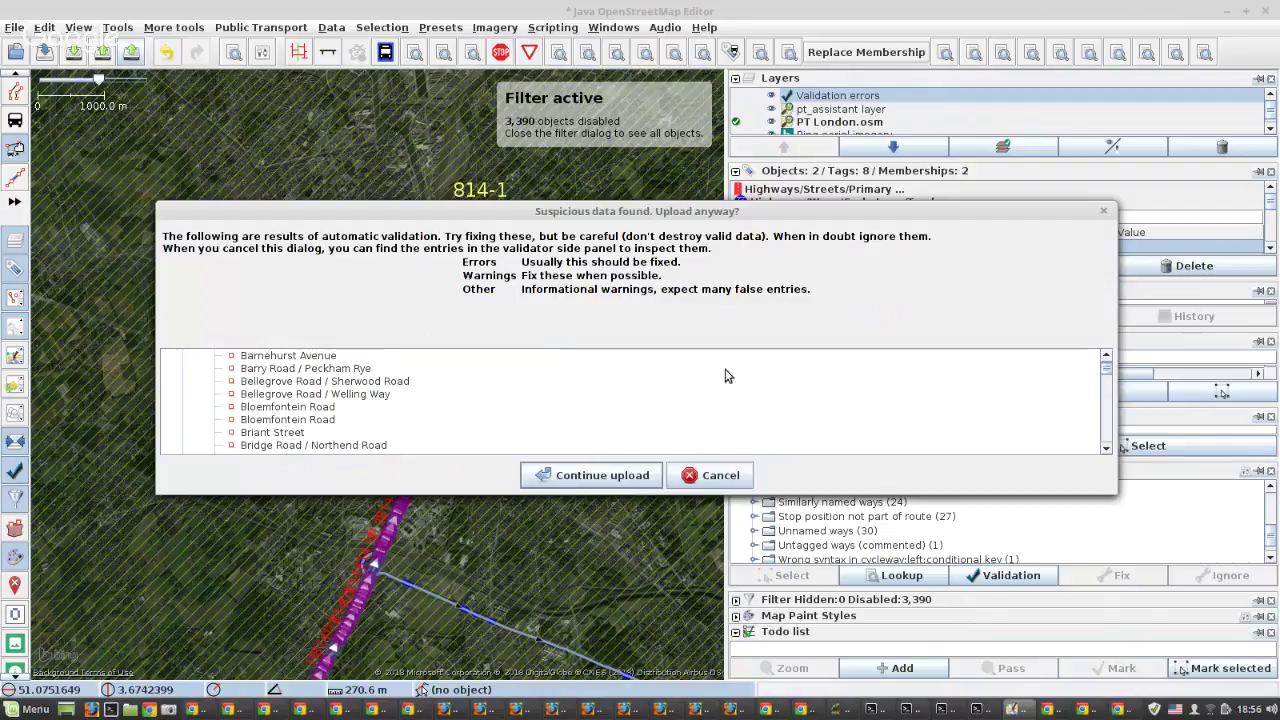
click(1085, 710)
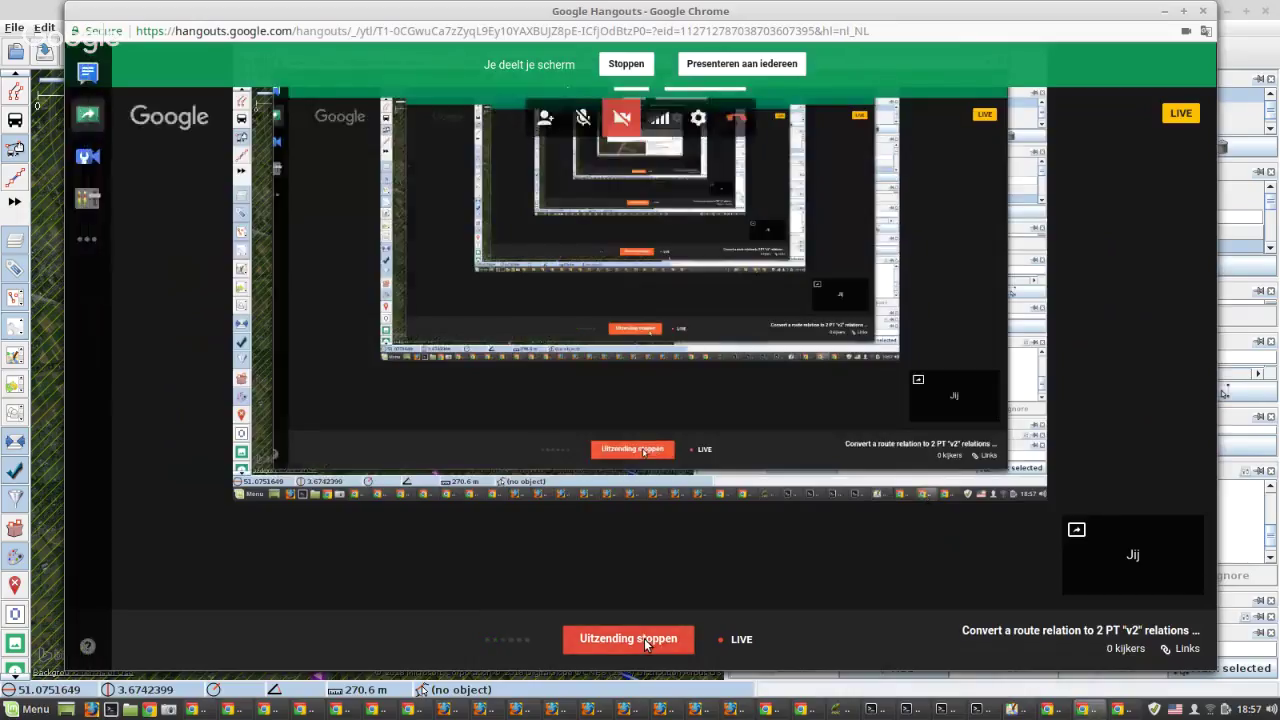